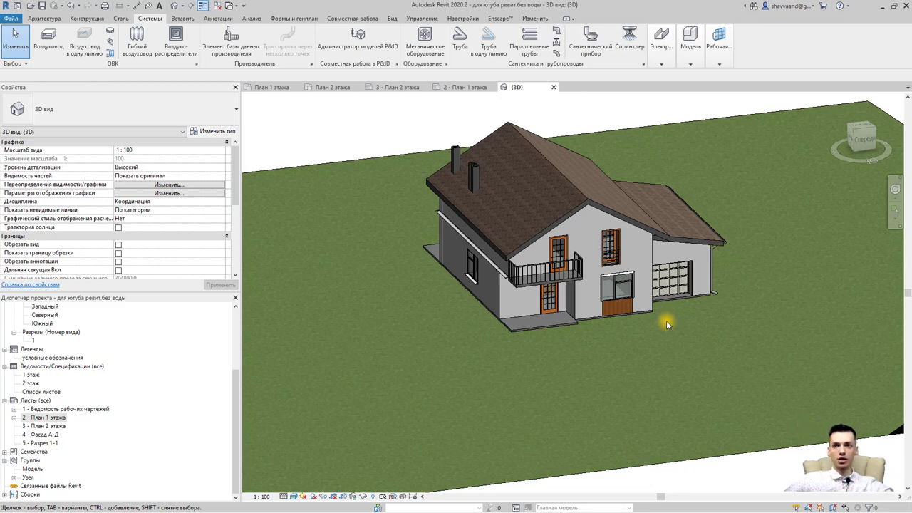
Pan the 3D house model, then switch to the 'План 1 этажа' floor plan.
{"action": "mouse_move", "coordinate": [654, 328]}
{"action": "middle_mouse_down"}
{"action": "mouse_move", "coordinate": [618, 358]}
{"action": "mouse_move", "coordinate": [603, 358]}
{"action": "middle_mouse_up"}
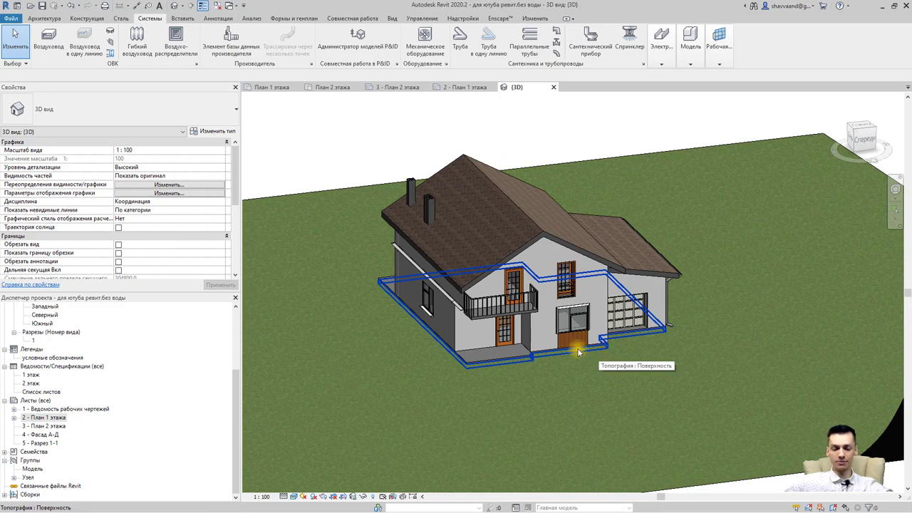
{"action": "scroll", "coordinate": [149, 387], "scroll_direction": "up", "scroll_amount": 2}
{"action": "scroll", "coordinate": [152, 387], "scroll_direction": "up", "scroll_amount": 2}
{"action": "scroll", "coordinate": [107, 363], "scroll_direction": "up", "scroll_amount": 1}
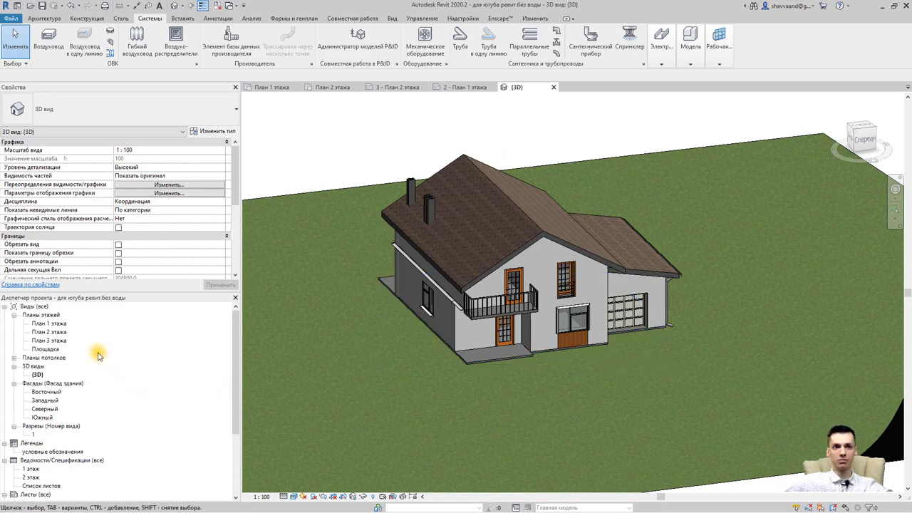
{"action": "double_click", "coordinate": [50, 324]}
{"action": "middle_click_drag", "start_coordinate": [443, 337], "coordinate": [428, 322]}
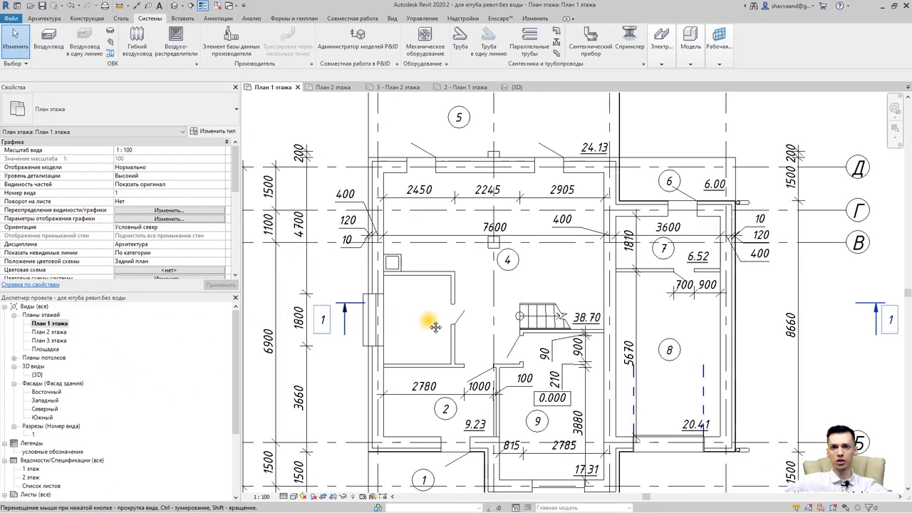
{"action": "scroll", "coordinate": [428, 295], "scroll_direction": "up", "scroll_amount": 2}
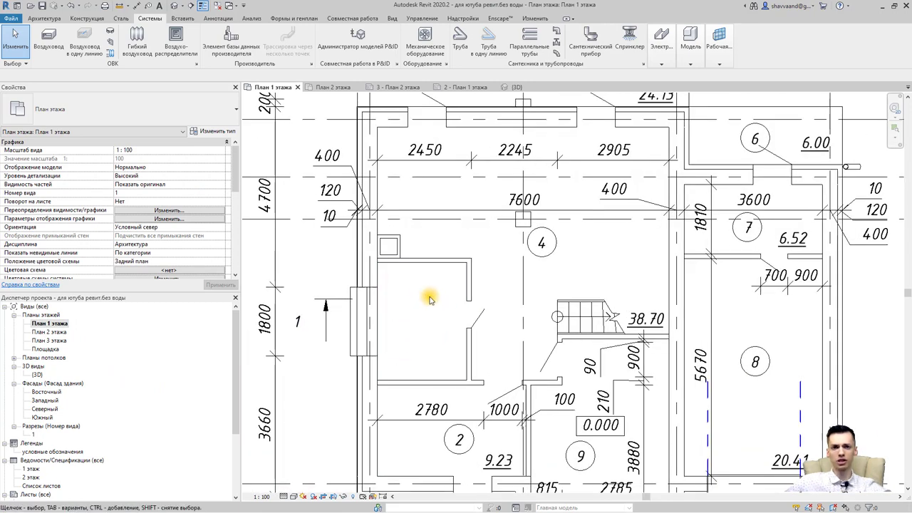
{"action": "left_click", "coordinate": [354, 498]}
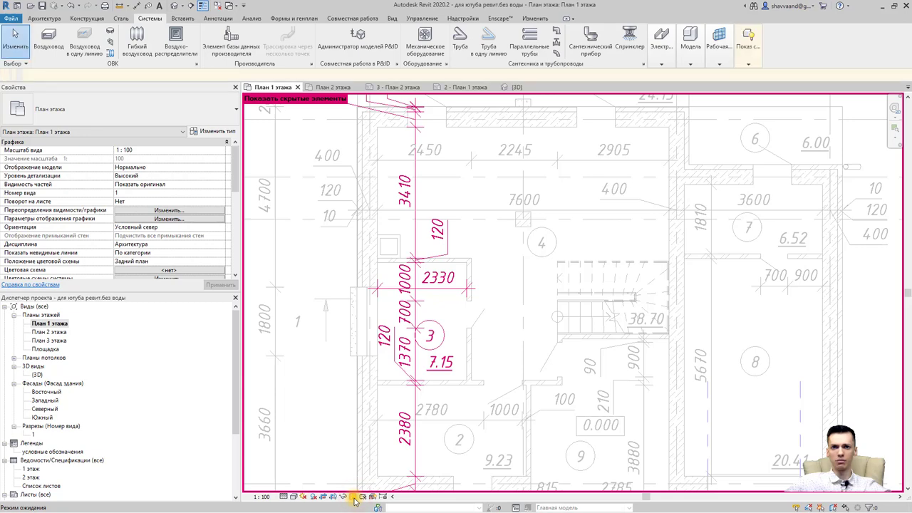
{"action": "left_click", "coordinate": [355, 498]}
{"action": "left_click", "coordinate": [355, 499]}
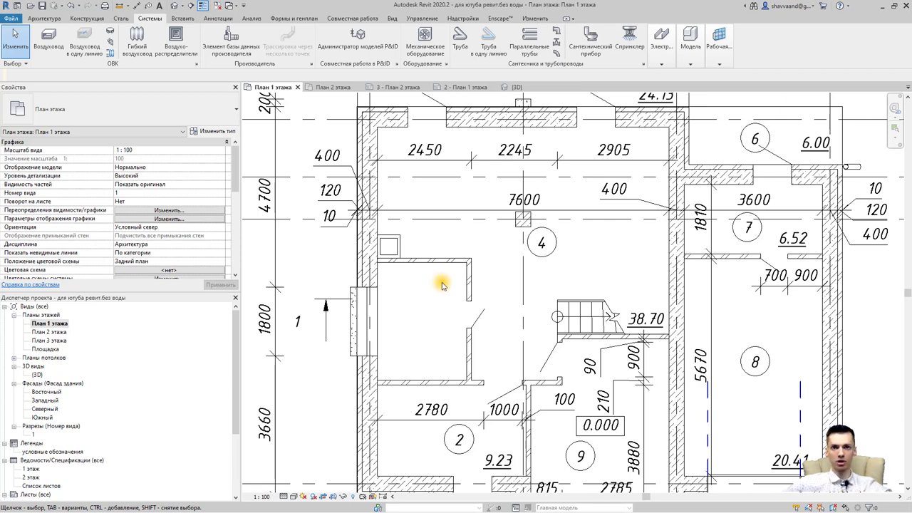
{"action": "scroll", "coordinate": [436, 285], "scroll_direction": "up", "scroll_amount": 1}
{"action": "scroll", "coordinate": [428, 285], "scroll_direction": "up", "scroll_amount": 1}
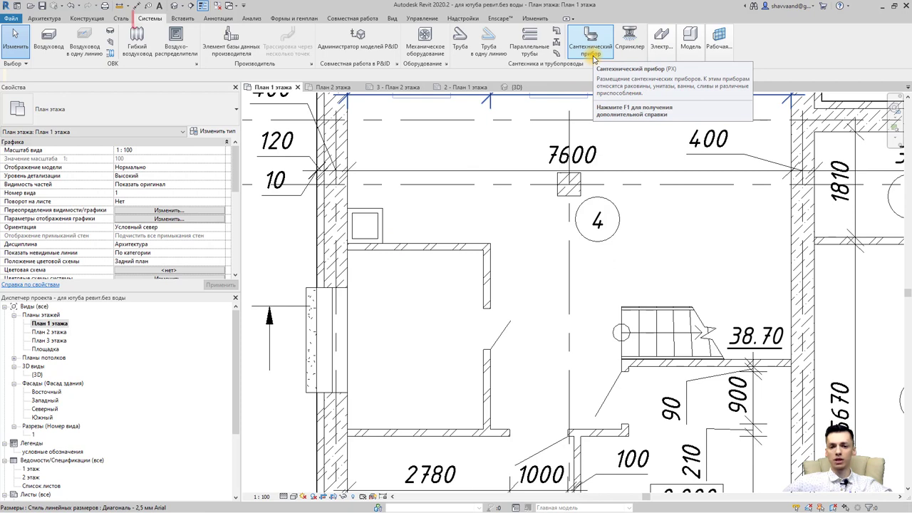
{"action": "mouse_move", "coordinate": [590, 44]}
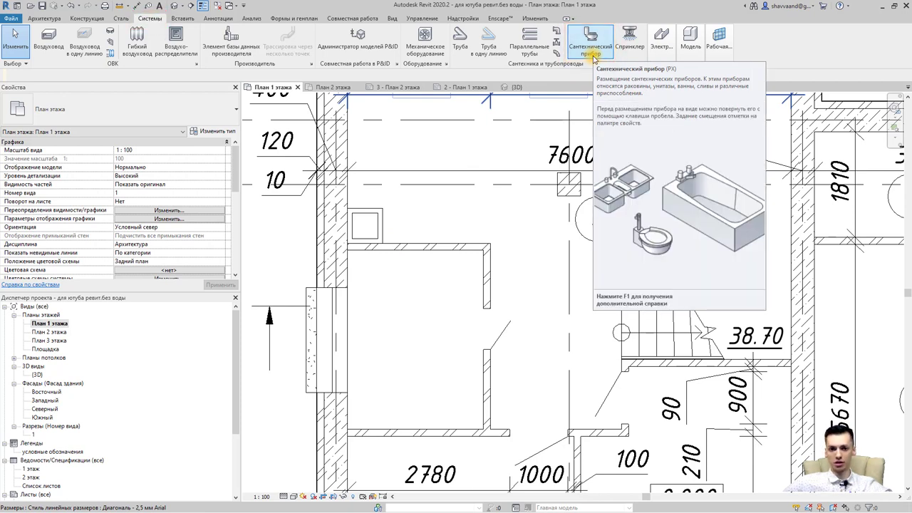
Start placing a Plumbing Fixture so Revit prompts to load a fixture family.
{"action": "left_click", "coordinate": [594, 57]}
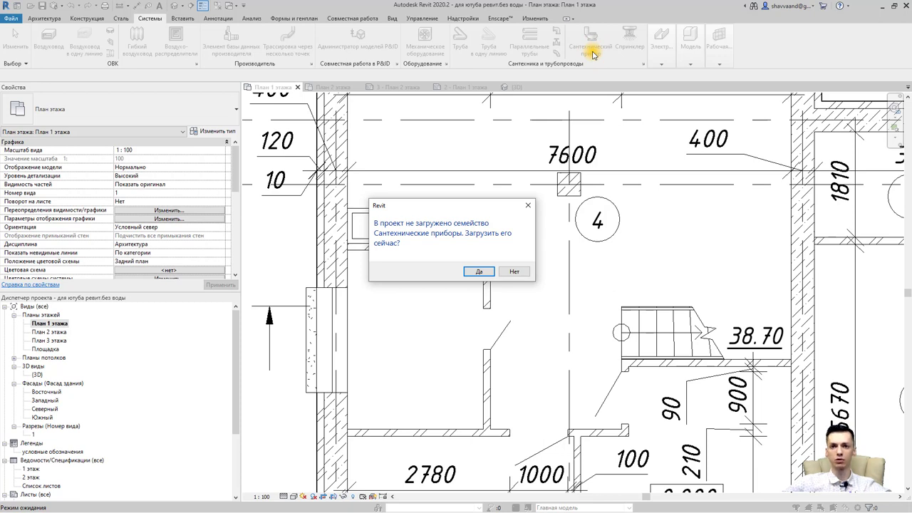
Agree to load a plumbing family and enter the Сантехника library folder.
{"action": "left_click", "coordinate": [480, 271]}
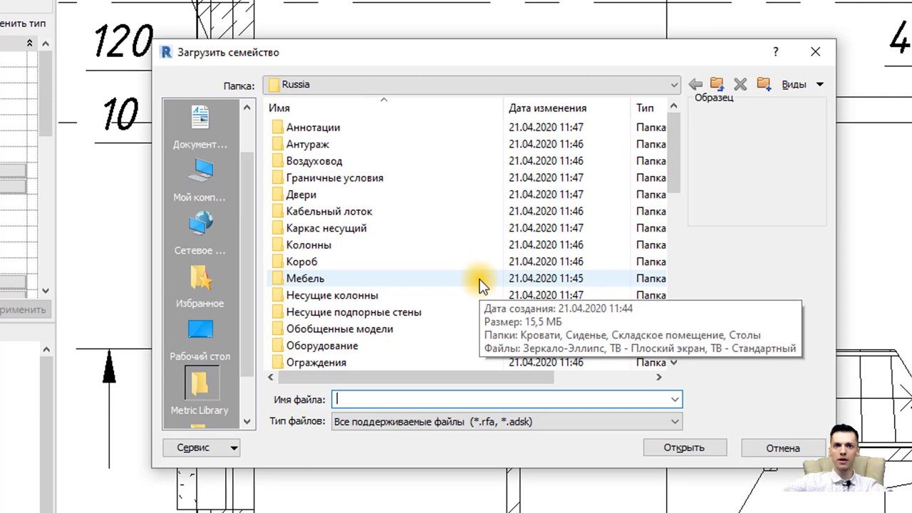
{"action": "scroll", "coordinate": [456, 228], "scroll_direction": "down", "scroll_amount": 3}
{"action": "scroll", "coordinate": [455, 230], "scroll_direction": "down", "scroll_amount": 2}
{"action": "scroll", "coordinate": [435, 246], "scroll_direction": "down", "scroll_amount": 1}
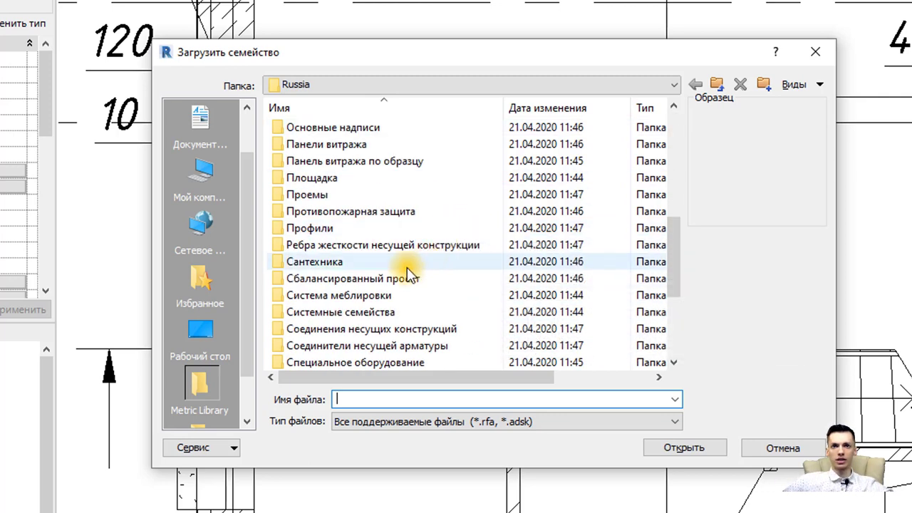
{"action": "left_click", "coordinate": [375, 261]}
{"action": "mouse_move", "coordinate": [314, 261]}
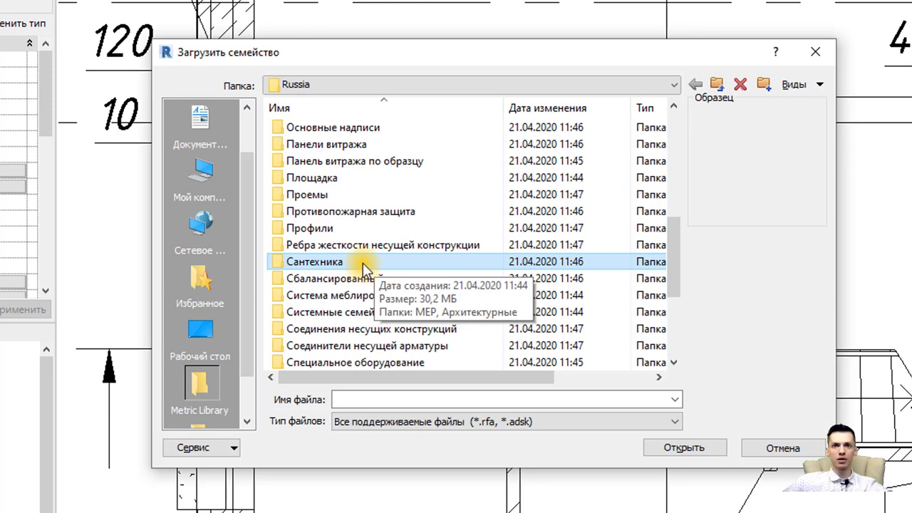
{"action": "double_click", "coordinate": [363, 262]}
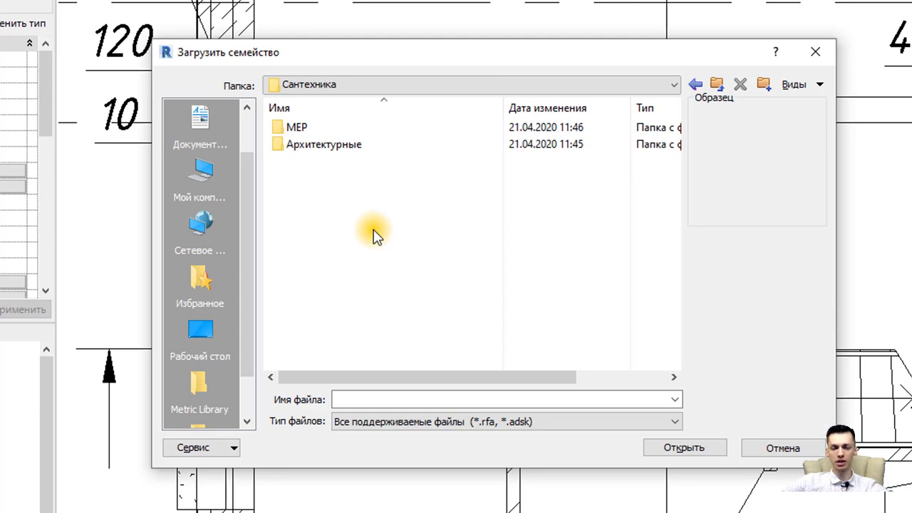
Browse МЕР > Приборы > Унитазы and select the М_Унитаз - Смывной бачок family.
{"action": "left_click", "coordinate": [312, 121]}
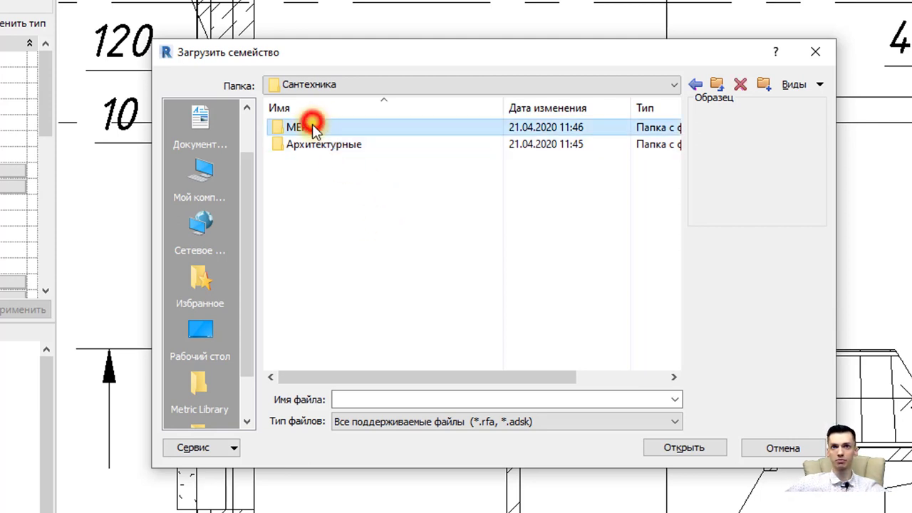
{"action": "mouse_move", "coordinate": [296, 127]}
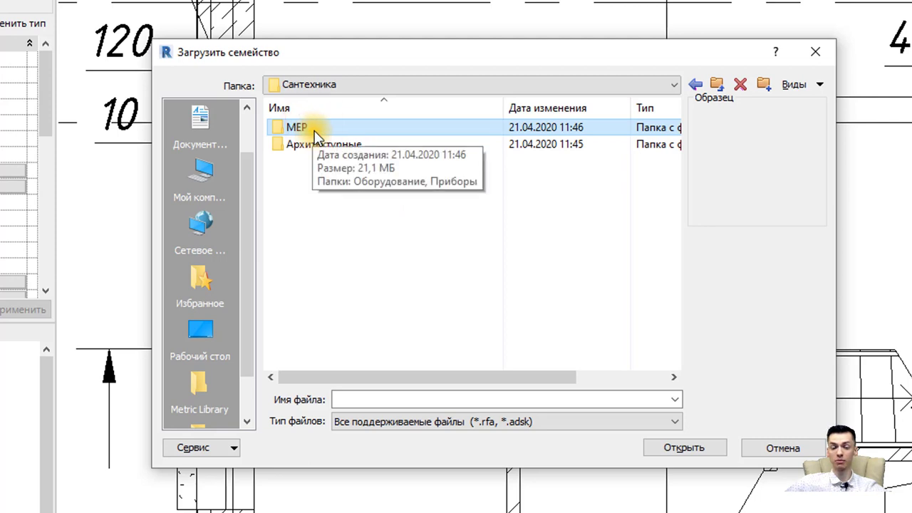
{"action": "double_click", "coordinate": [315, 130]}
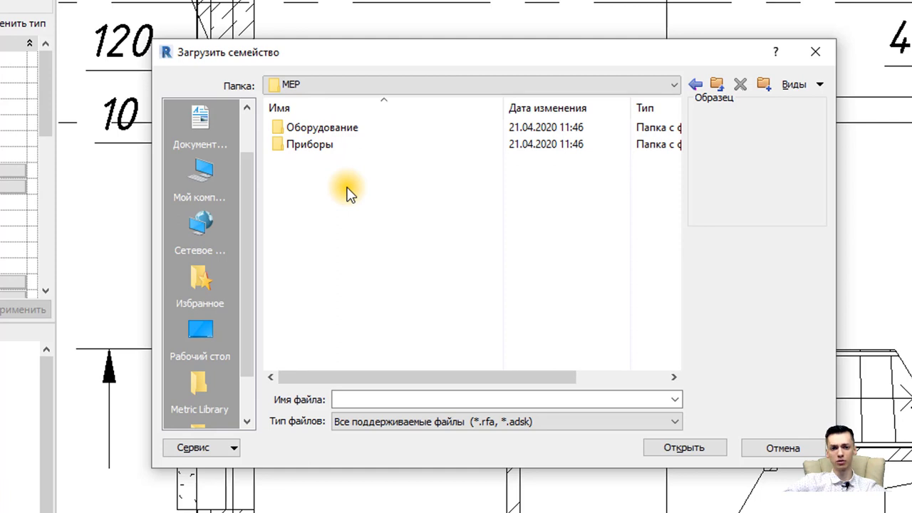
{"action": "double_click", "coordinate": [327, 152]}
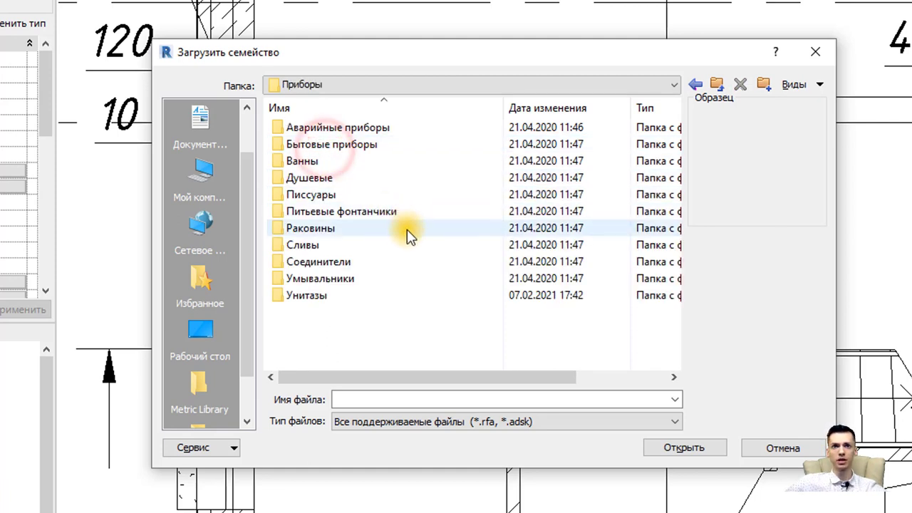
{"action": "double_click", "coordinate": [351, 296]}
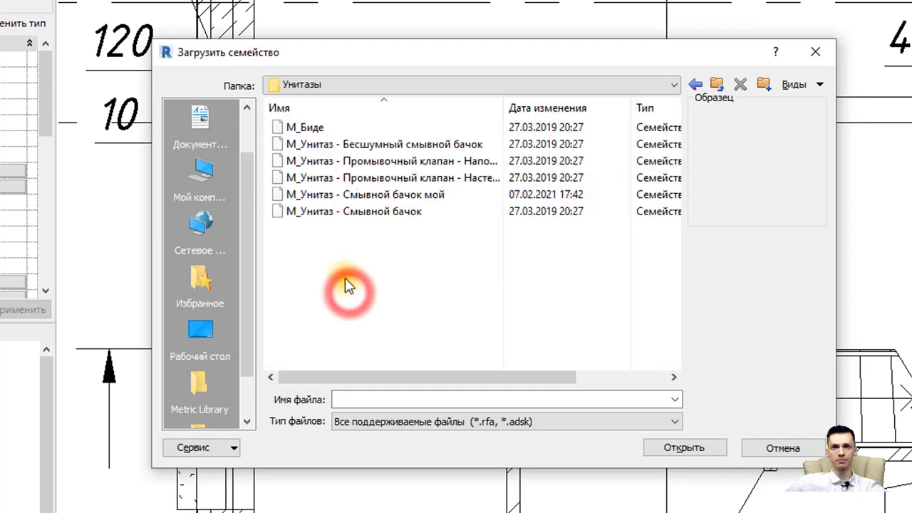
{"action": "left_click", "coordinate": [370, 212]}
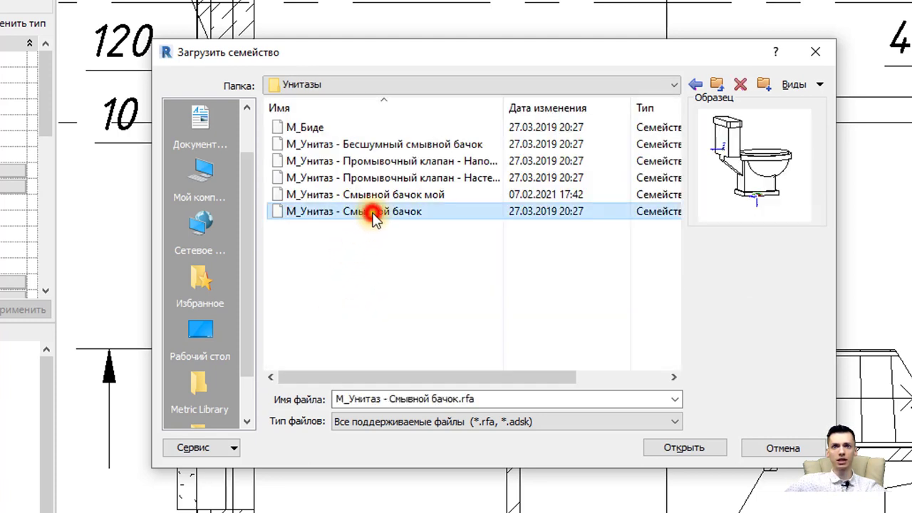
{"action": "left_click", "coordinate": [356, 193]}
{"action": "left_click", "coordinate": [366, 177]}
{"action": "left_click", "coordinate": [366, 161]}
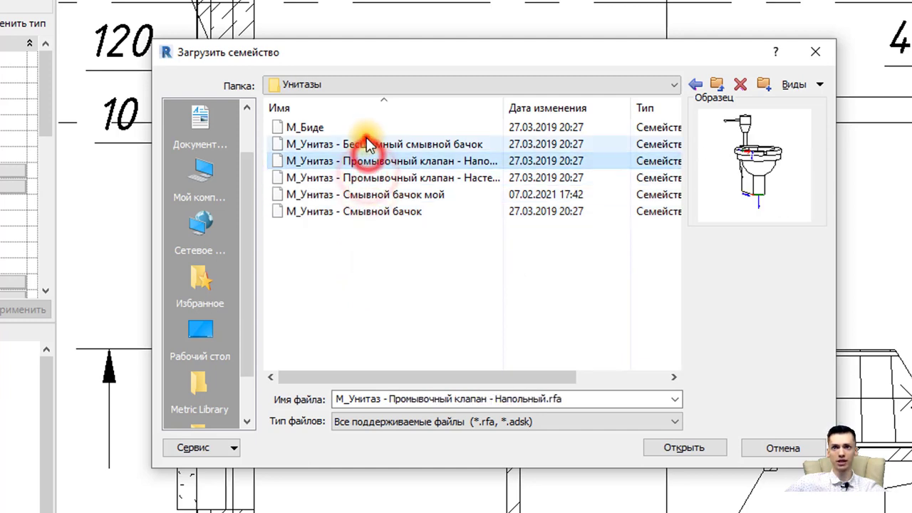
{"action": "left_click", "coordinate": [366, 144]}
{"action": "left_click", "coordinate": [371, 195]}
{"action": "left_click", "coordinate": [374, 211]}
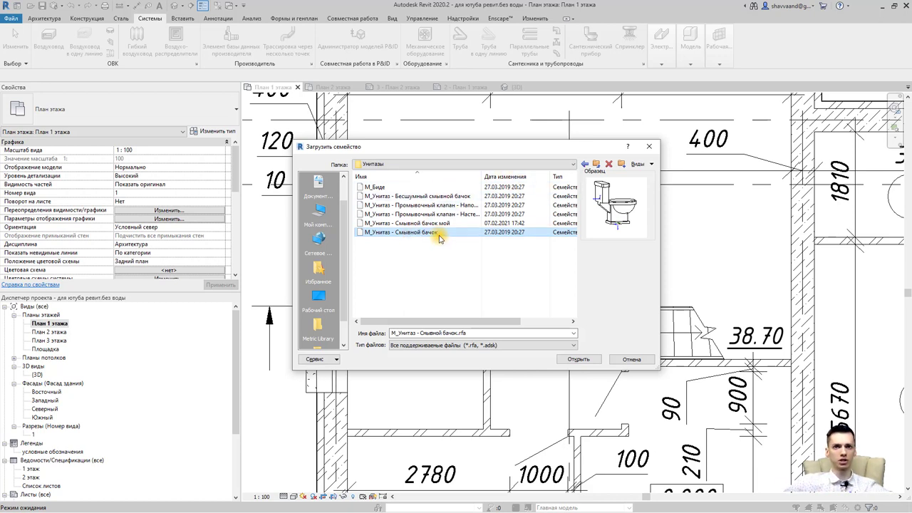
Cancel Load Family, start opening a family file and enter the Сантехника folder.
{"action": "left_click", "coordinate": [649, 147]}
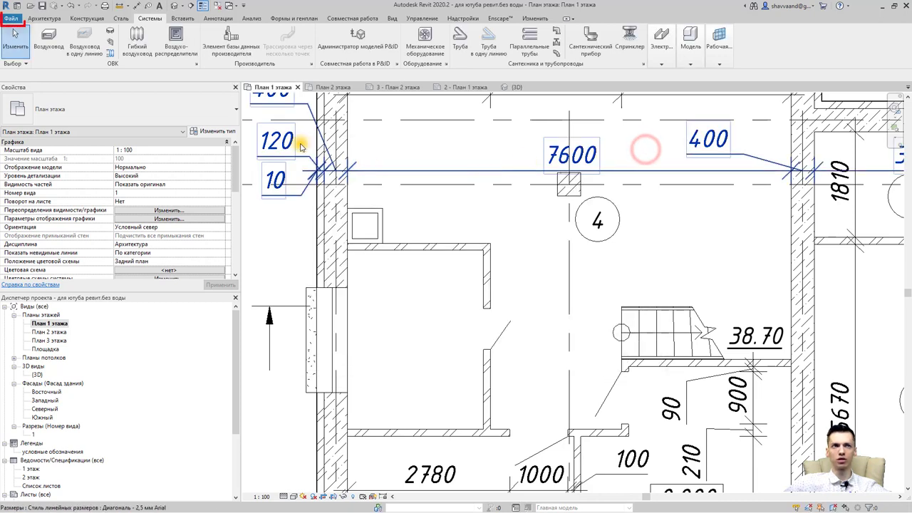
{"action": "left_click", "coordinate": [15, 19]}
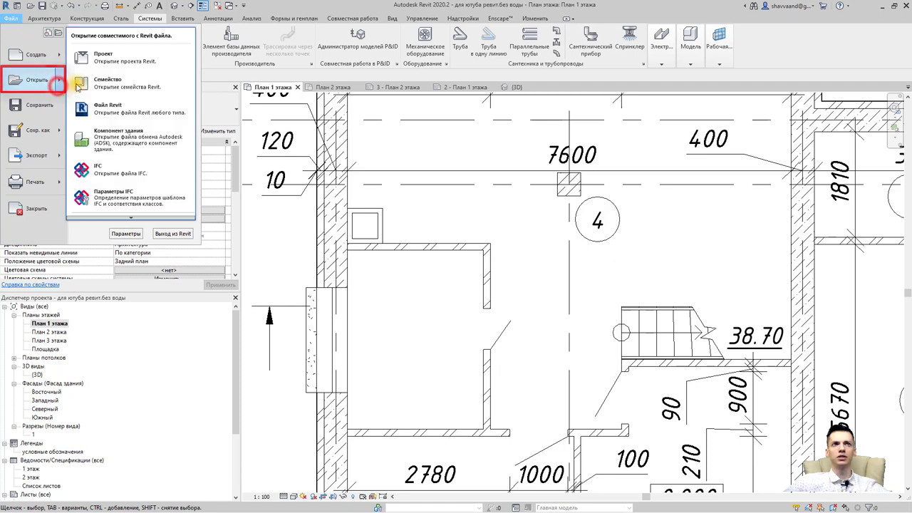
{"action": "left_click", "coordinate": [93, 80]}
{"action": "scroll", "coordinate": [436, 251], "scroll_direction": "down", "scroll_amount": 4}
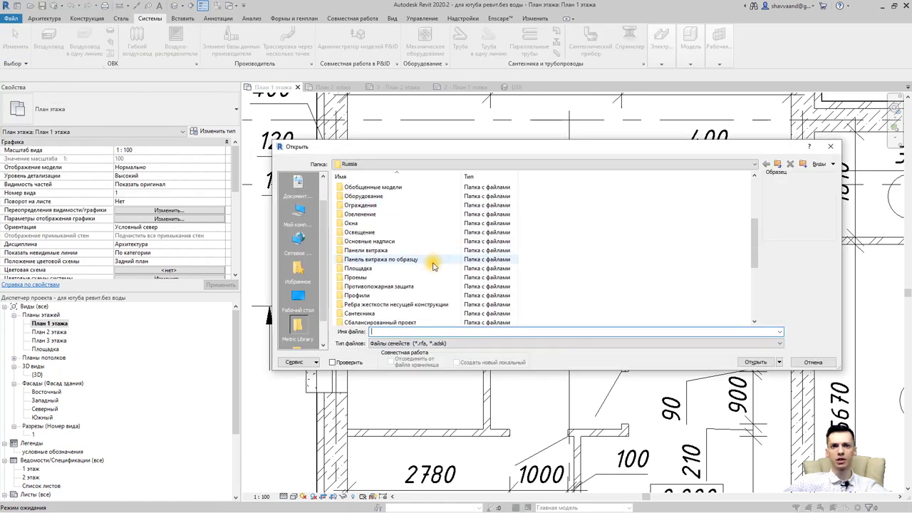
{"action": "scroll", "coordinate": [420, 255], "scroll_direction": "down", "scroll_amount": 2}
{"action": "left_click", "coordinate": [372, 261]}
{"action": "double_click", "coordinate": [372, 261]}
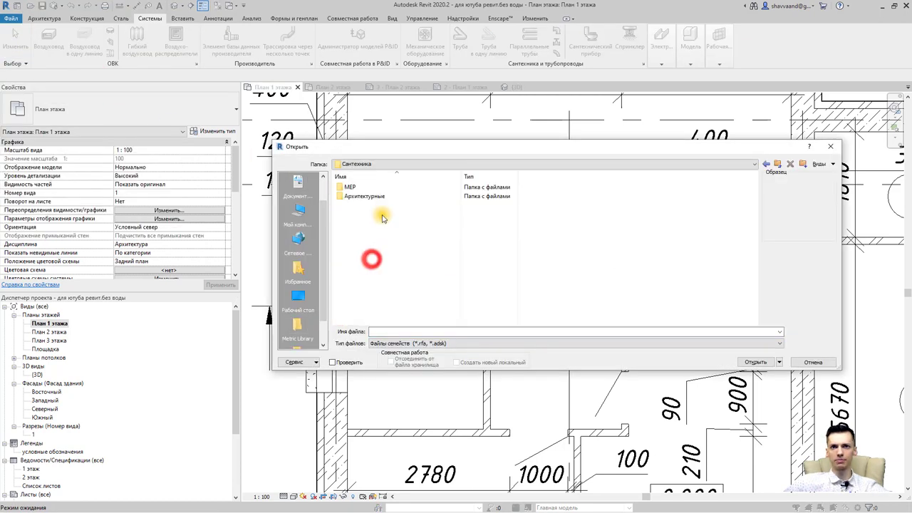
Browse МЕР > Приборы > Унитазы and open М_Унитаз - Смывной бачок for editing.
{"action": "double_click", "coordinate": [368, 188]}
{"action": "double_click", "coordinate": [376, 197]}
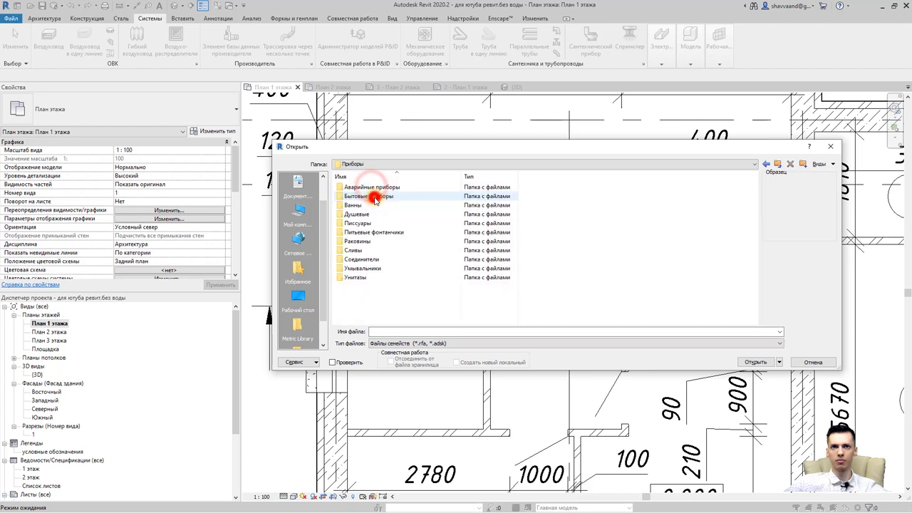
{"action": "double_click", "coordinate": [370, 279]}
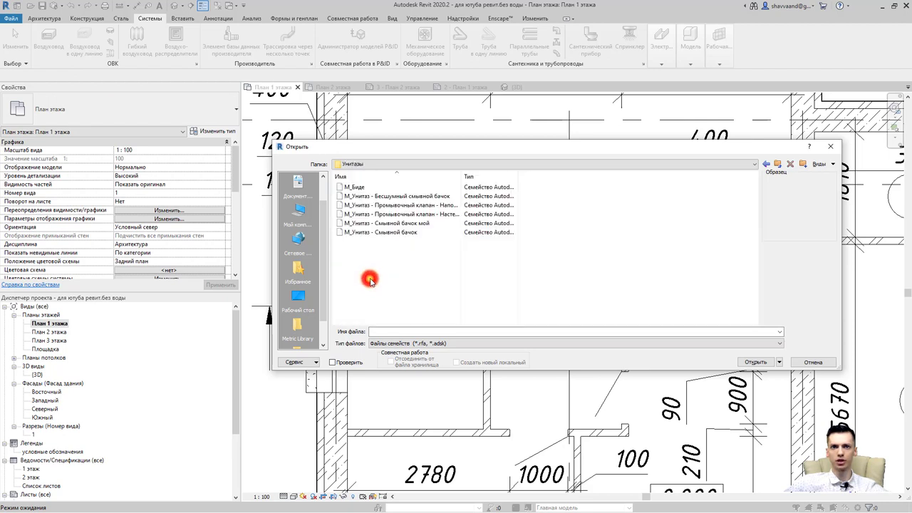
{"action": "left_click", "coordinate": [378, 232]}
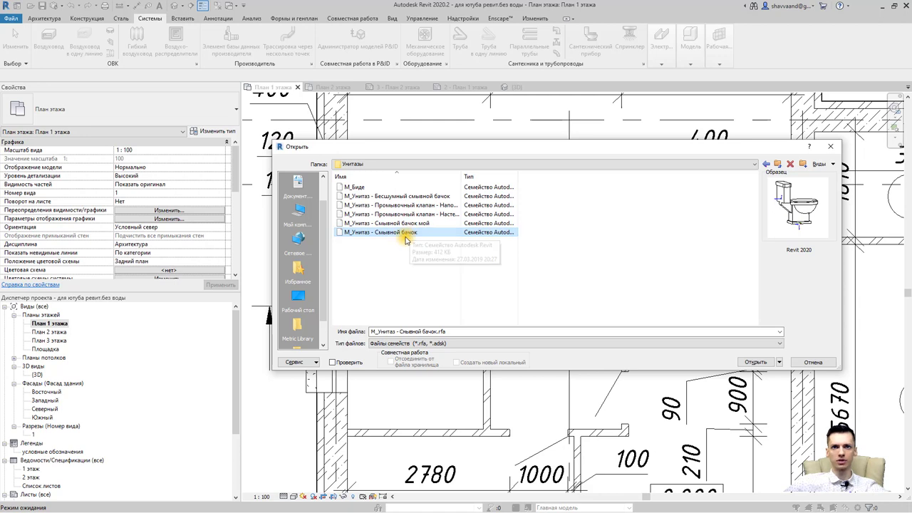
{"action": "double_click", "coordinate": [404, 234]}
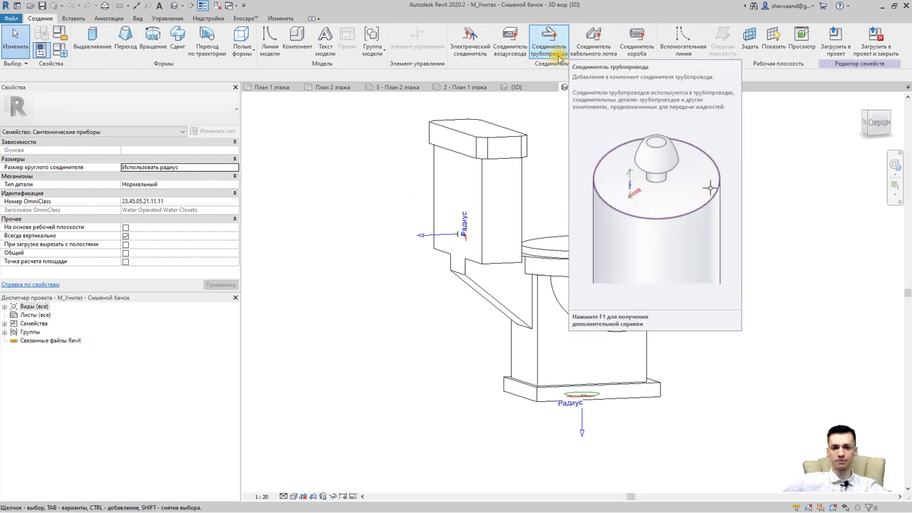
Add a pipe connector on the side face of the toilet's lower body.
{"action": "left_click", "coordinate": [555, 57]}
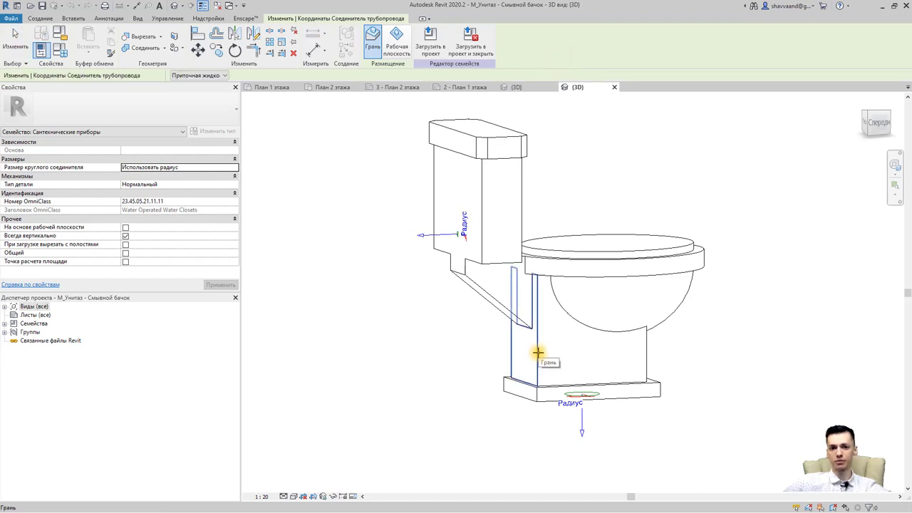
{"action": "left_click", "coordinate": [538, 352]}
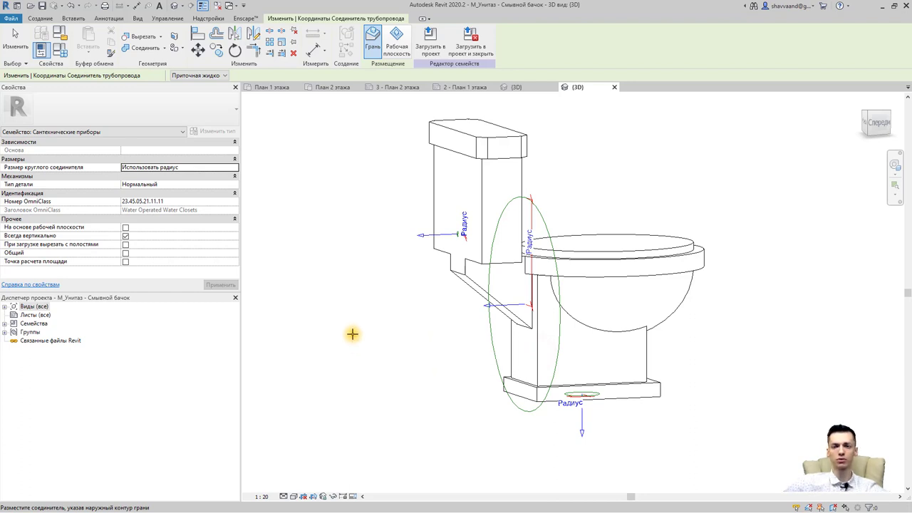
{"action": "key", "text": "Escape"}
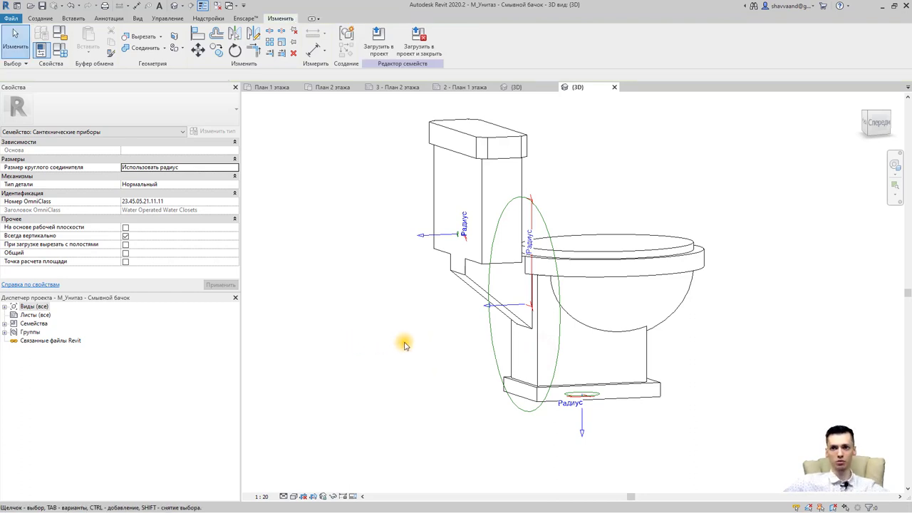
Give the new side connector a radius of 50, comparing it with the drain connector.
{"action": "left_click", "coordinate": [550, 241]}
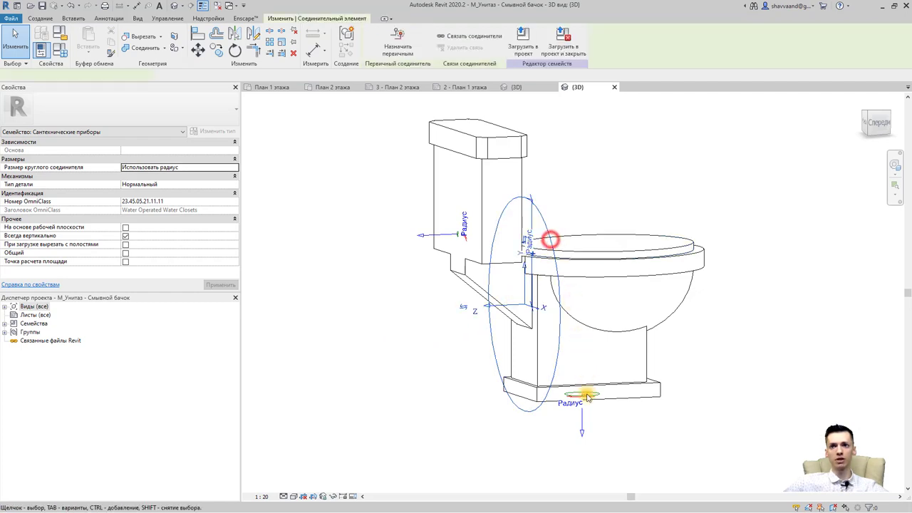
{"action": "left_click", "coordinate": [581, 424]}
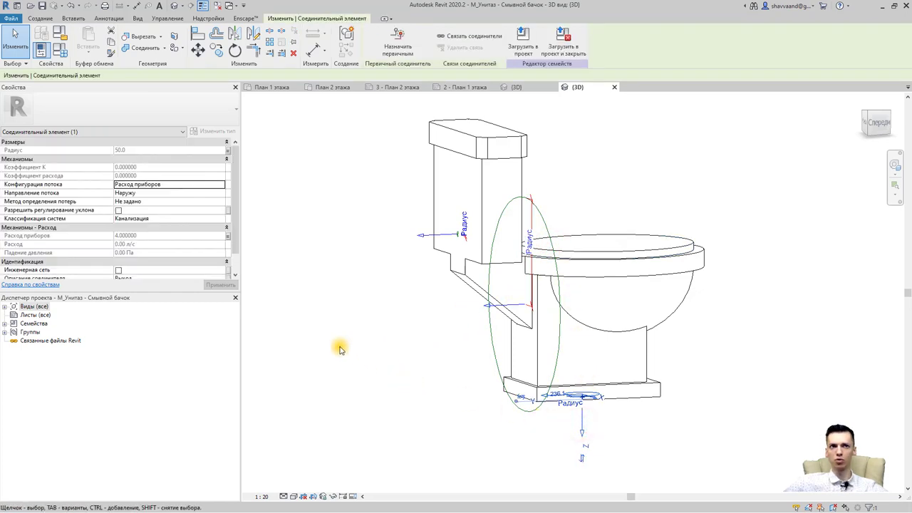
{"action": "left_click", "coordinate": [542, 216]}
{"action": "left_click", "coordinate": [151, 150]}
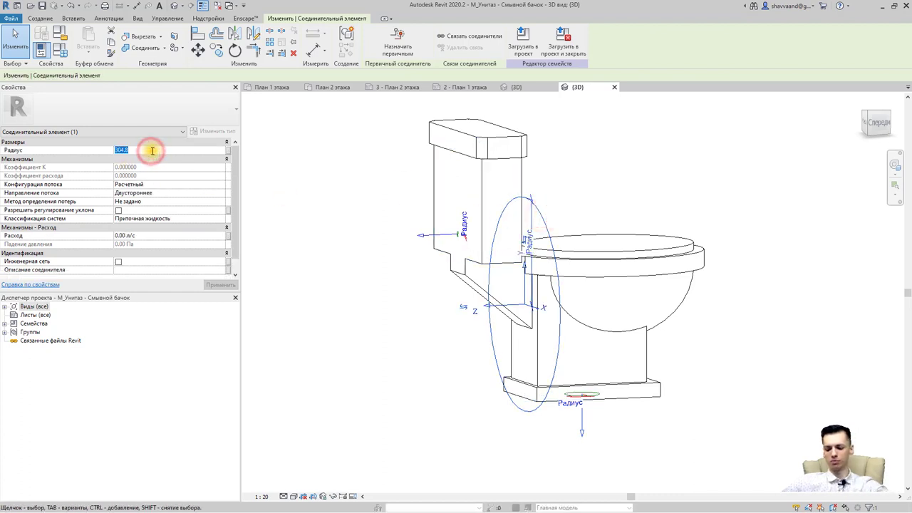
{"action": "type", "text": "50"}
{"action": "left_click", "coordinate": [581, 427]}
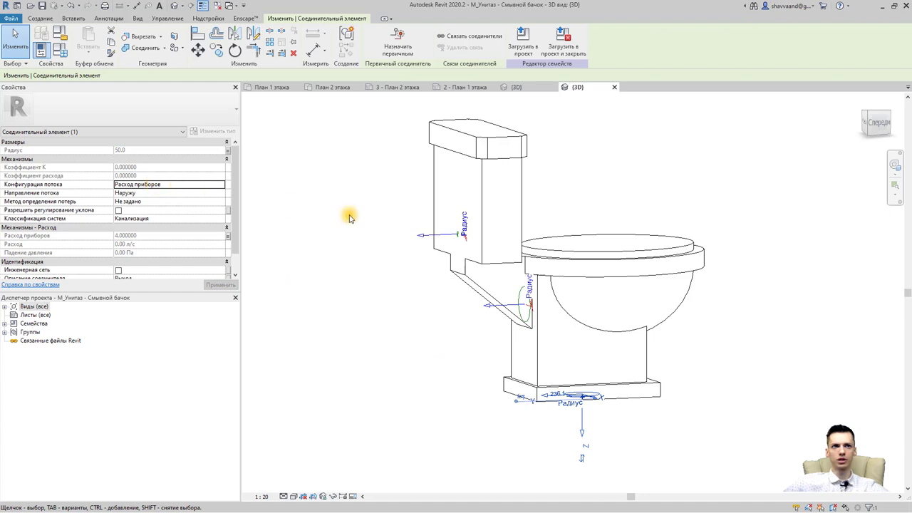
{"action": "left_click", "coordinate": [525, 310]}
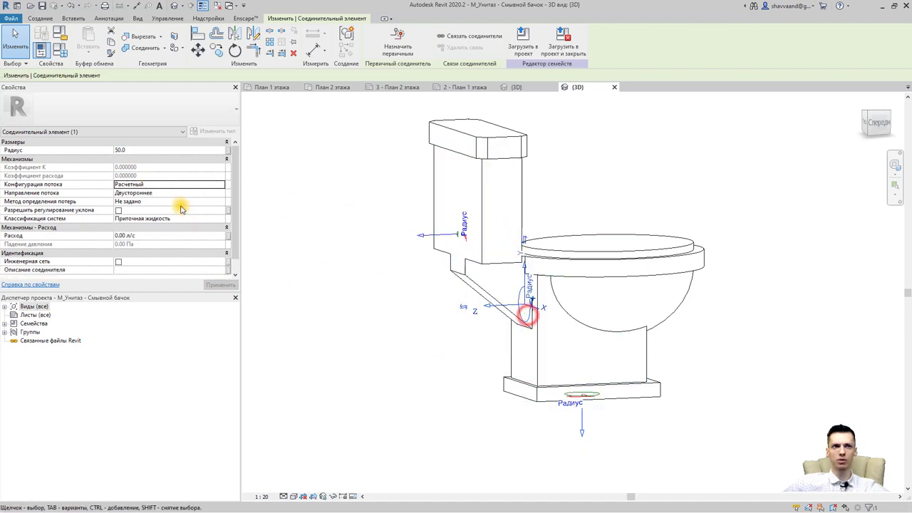
{"action": "left_click", "coordinate": [223, 187]}
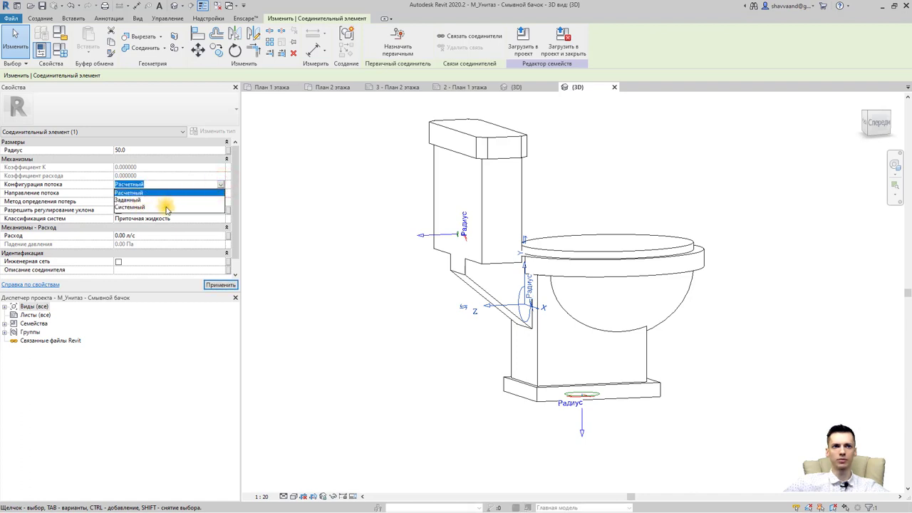
{"action": "left_click", "coordinate": [221, 184]}
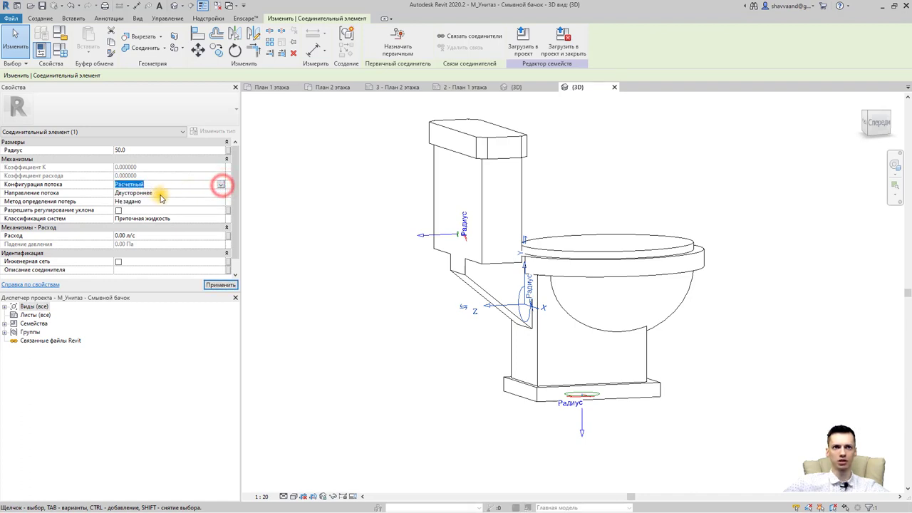
Set the side connector's flow direction to Наружу (outward).
{"action": "left_click", "coordinate": [583, 425]}
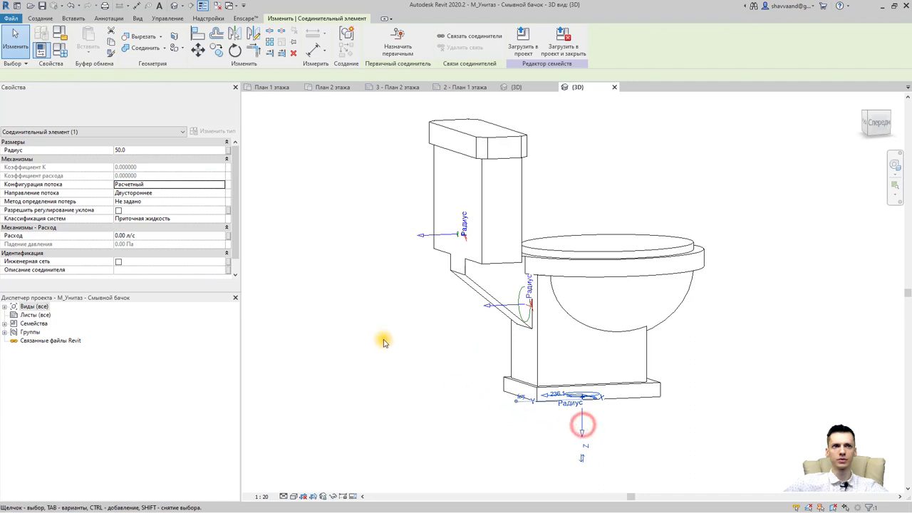
{"action": "left_click", "coordinate": [507, 307]}
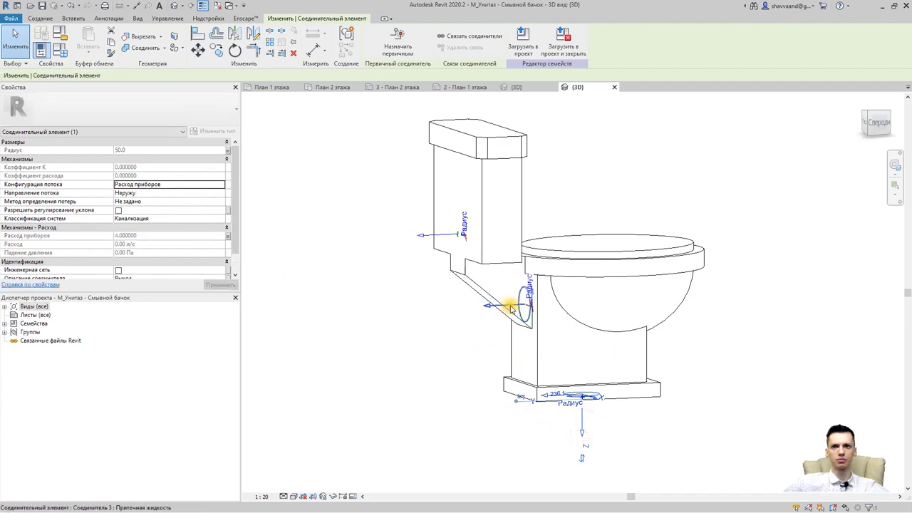
{"action": "left_click", "coordinate": [514, 306]}
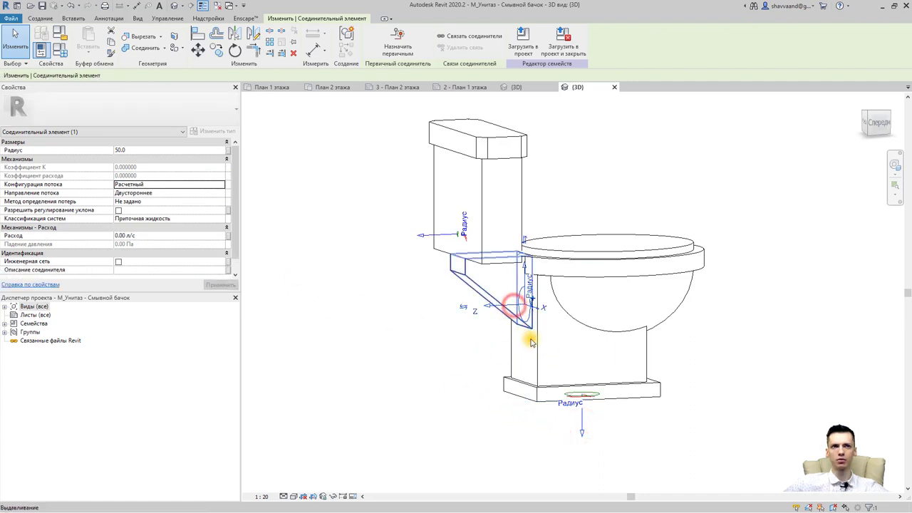
{"action": "left_click", "coordinate": [580, 429]}
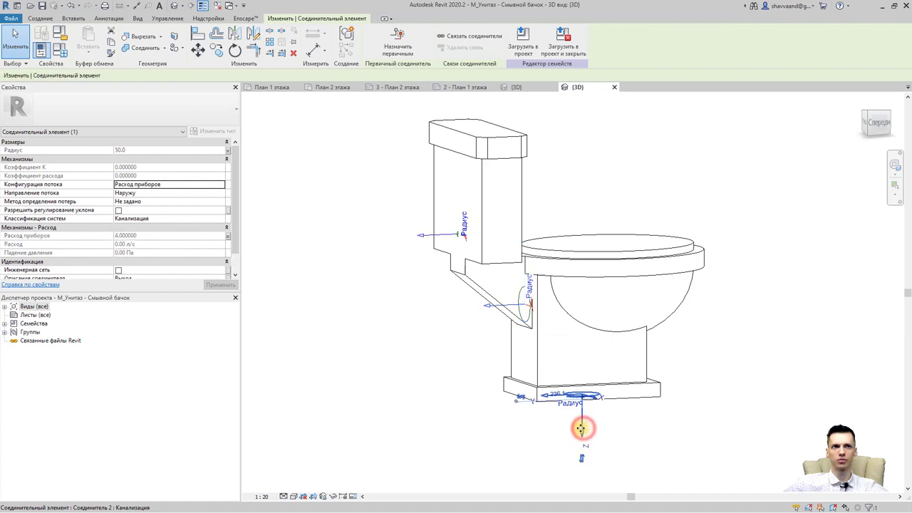
{"action": "left_click", "coordinate": [518, 306]}
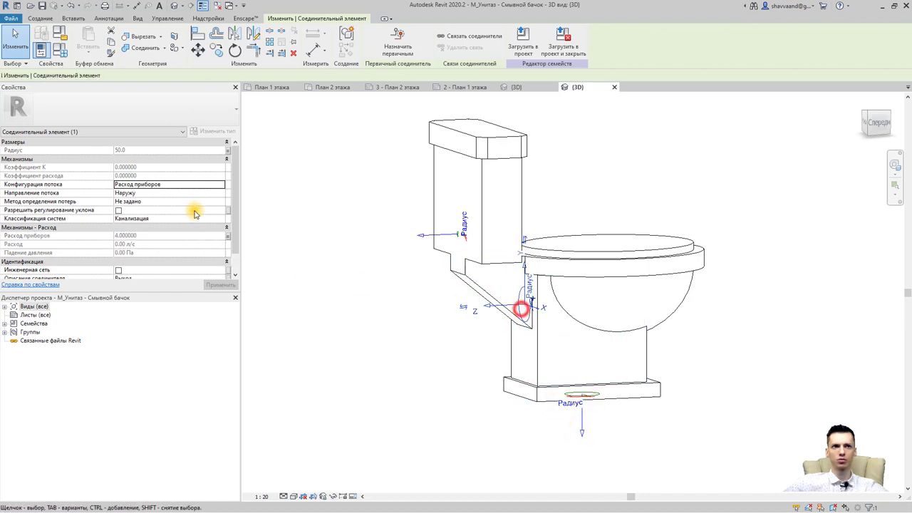
{"action": "left_click", "coordinate": [203, 193]}
{"action": "left_click", "coordinate": [220, 193]}
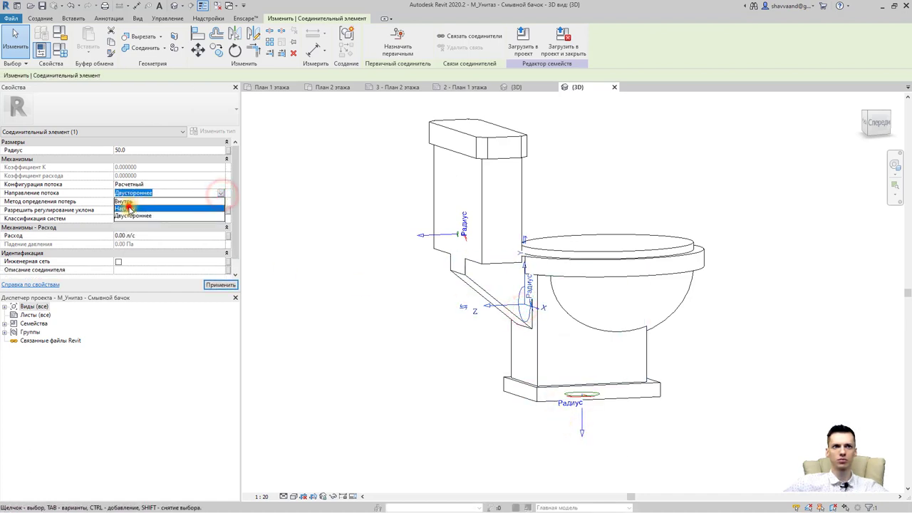
{"action": "left_click", "coordinate": [129, 205]}
Set the side connector's system classification to Канализация.
{"action": "left_click", "coordinate": [579, 421]}
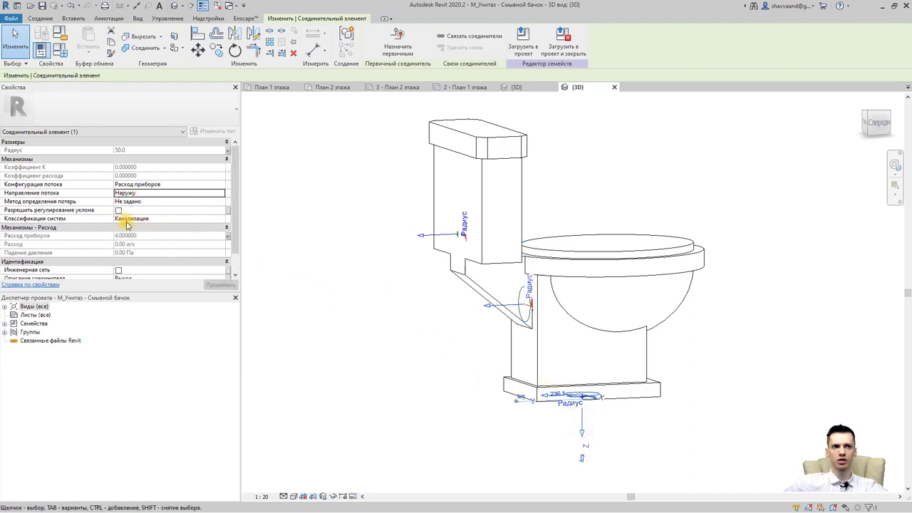
{"action": "left_click", "coordinate": [512, 307]}
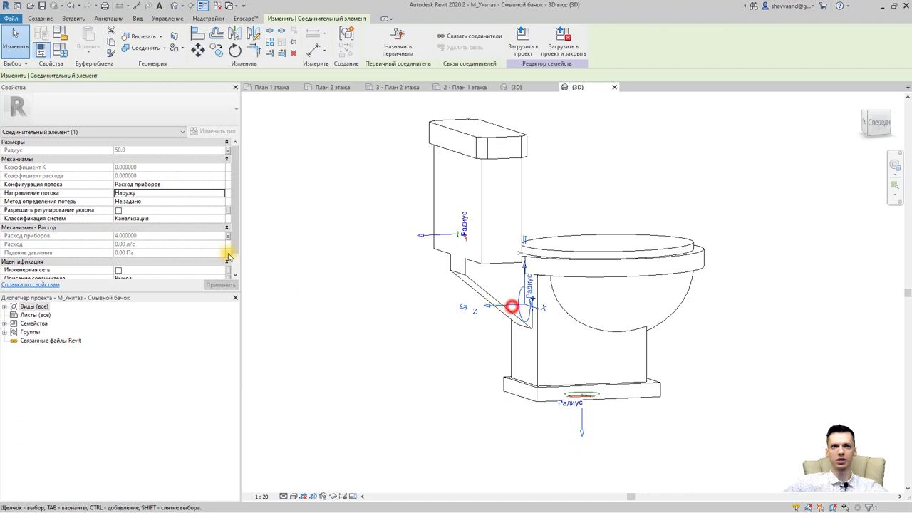
{"action": "left_click", "coordinate": [220, 218]}
{"action": "left_click", "coordinate": [221, 218]}
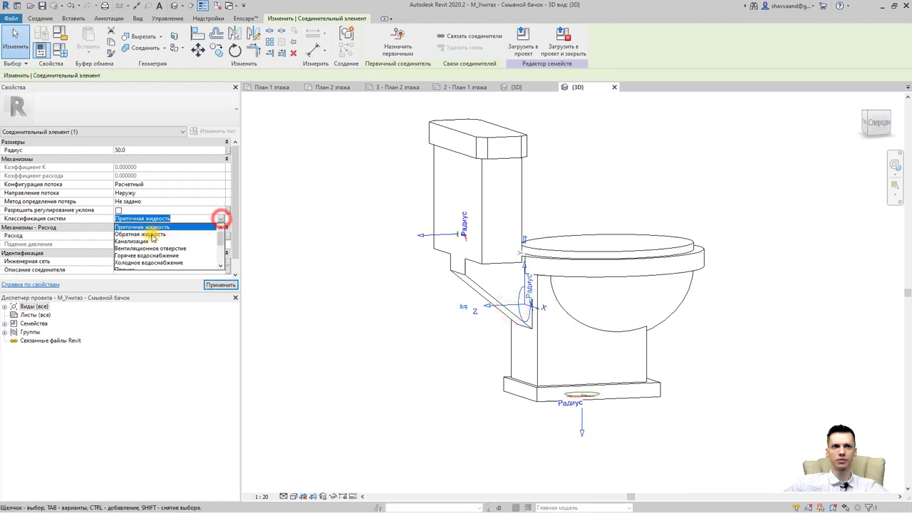
{"action": "left_click", "coordinate": [134, 243]}
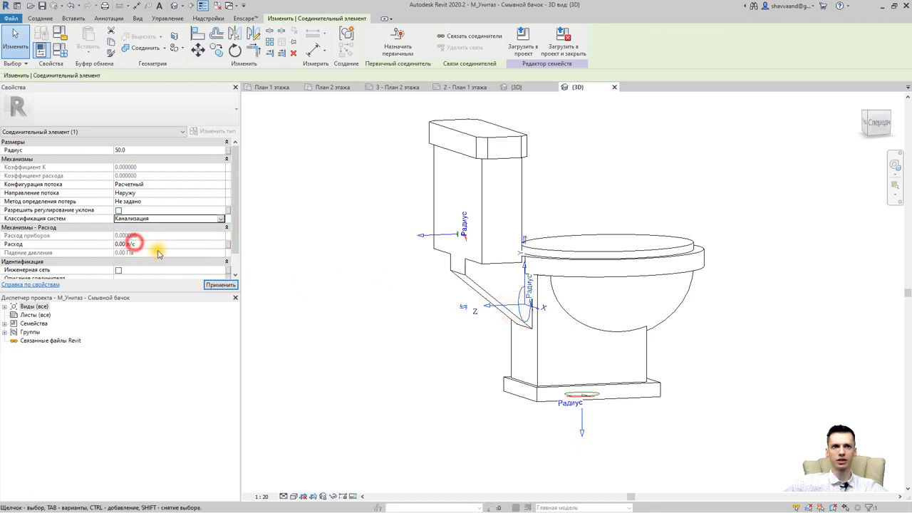
Set the side connector's flow configuration to Расход приборов with 4 fixture units.
{"action": "left_click", "coordinate": [581, 428]}
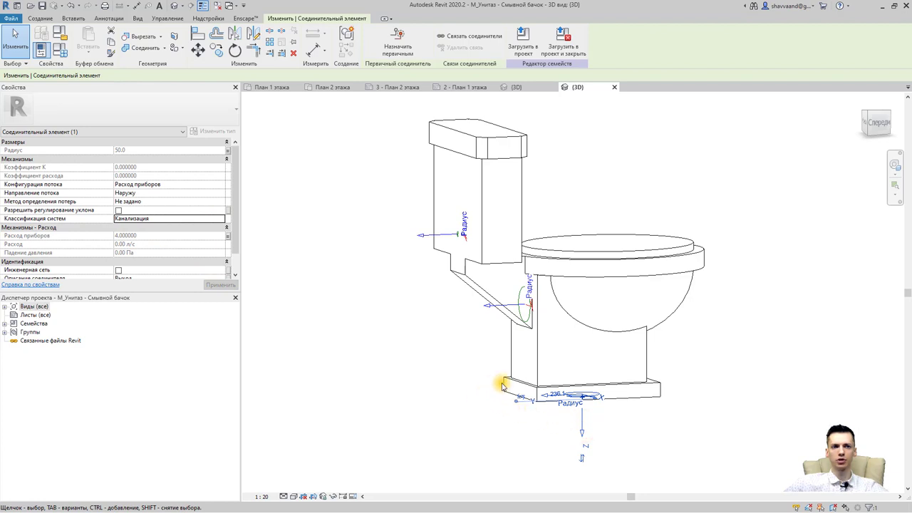
{"action": "left_click", "coordinate": [512, 306]}
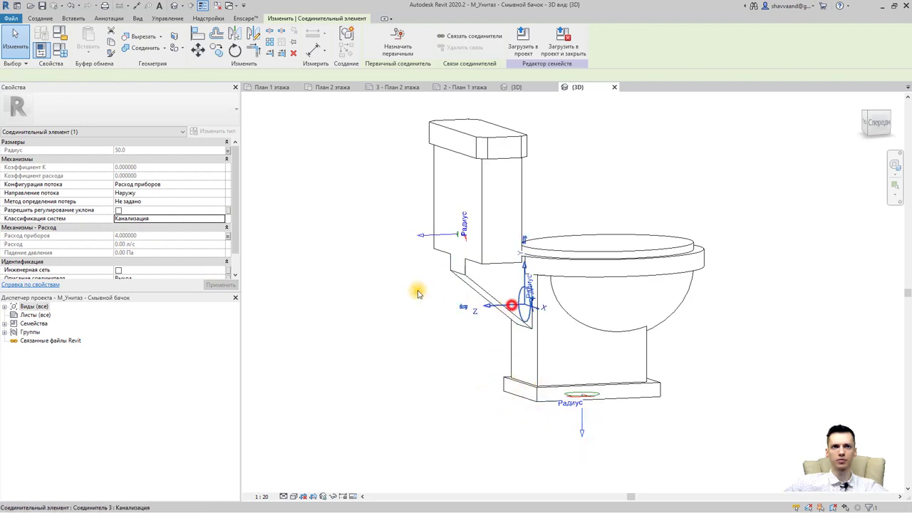
{"action": "left_click", "coordinate": [218, 184]}
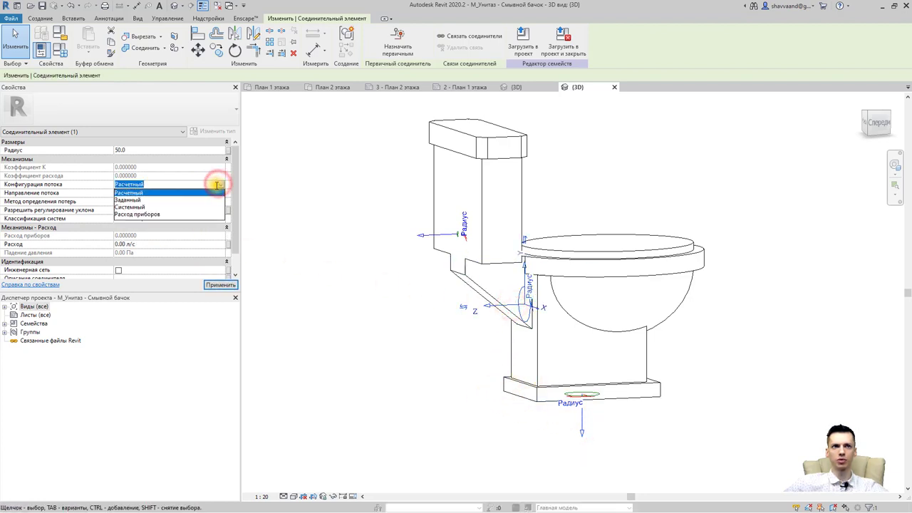
{"action": "left_click", "coordinate": [144, 214]}
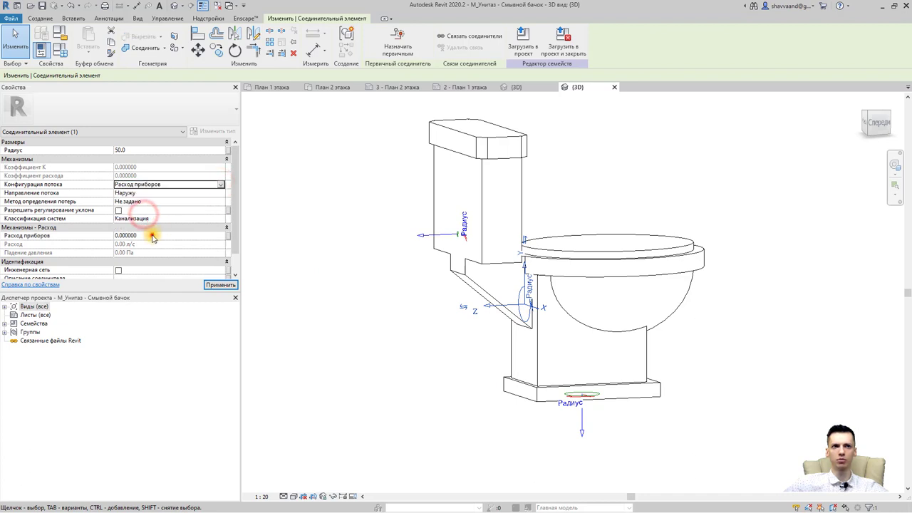
{"action": "left_click", "coordinate": [151, 235]}
{"action": "type", "text": "4"}
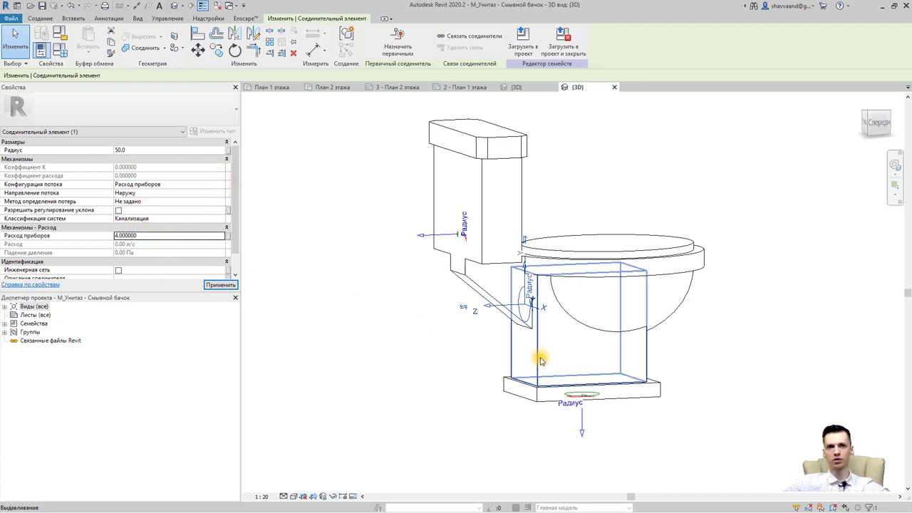
{"action": "left_click", "coordinate": [582, 425]}
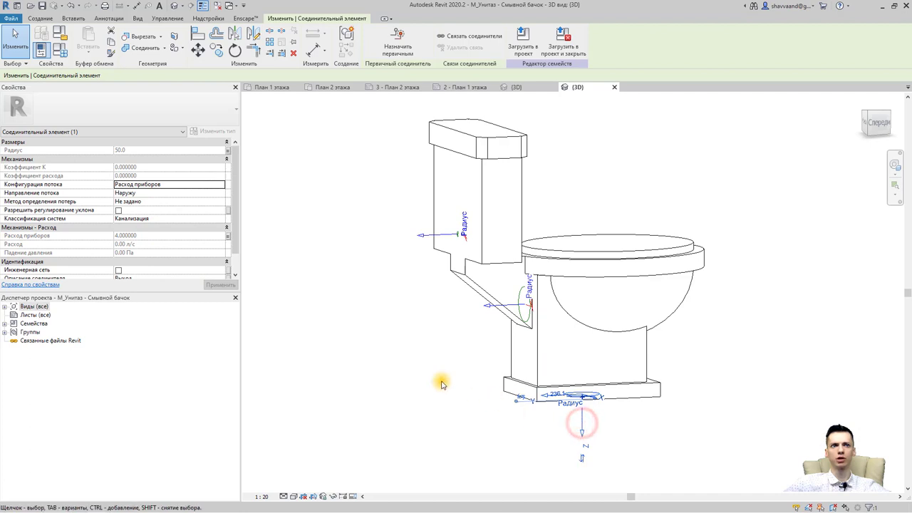
{"action": "scroll", "coordinate": [173, 255], "scroll_direction": "down", "scroll_amount": 1}
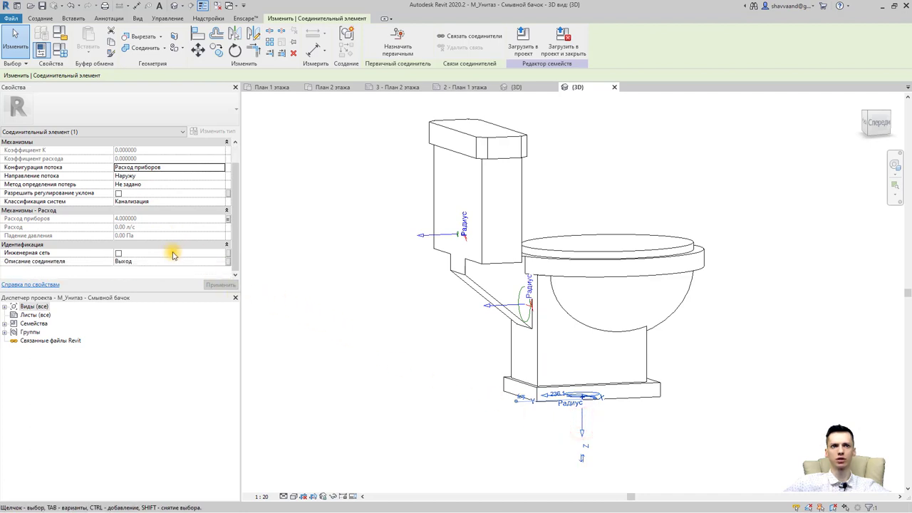
Describe the side connector as Выход and flip its direction.
{"action": "left_click", "coordinate": [493, 308]}
{"action": "left_click", "coordinate": [221, 261]}
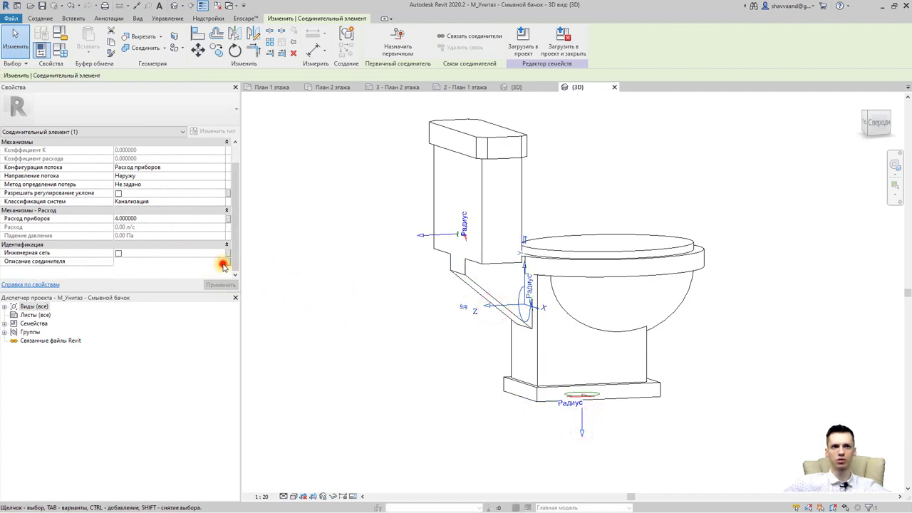
{"action": "left_click", "coordinate": [135, 278]}
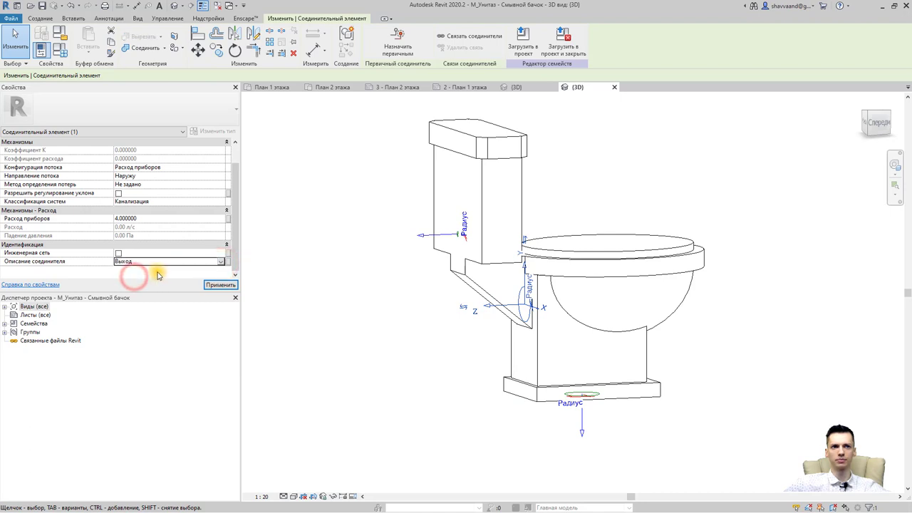
{"action": "scroll", "coordinate": [175, 254], "scroll_direction": "up", "scroll_amount": 1}
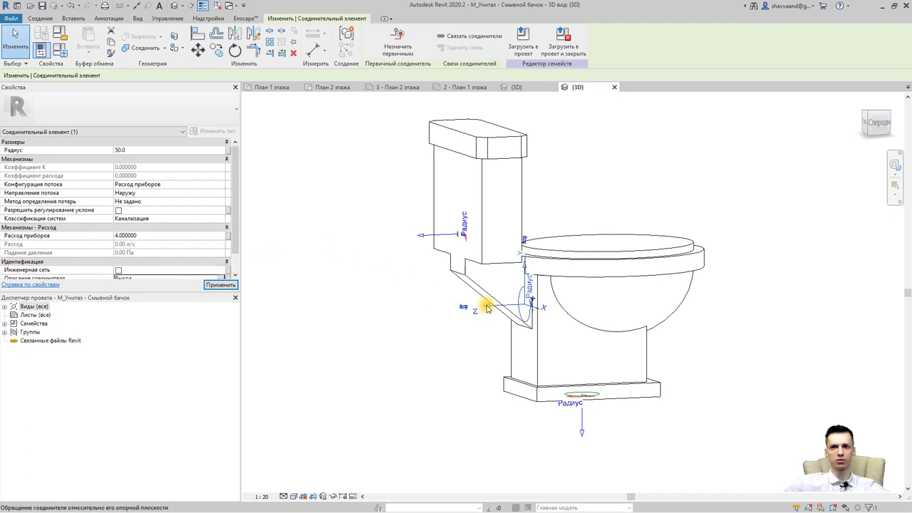
{"action": "left_click", "coordinate": [524, 241]}
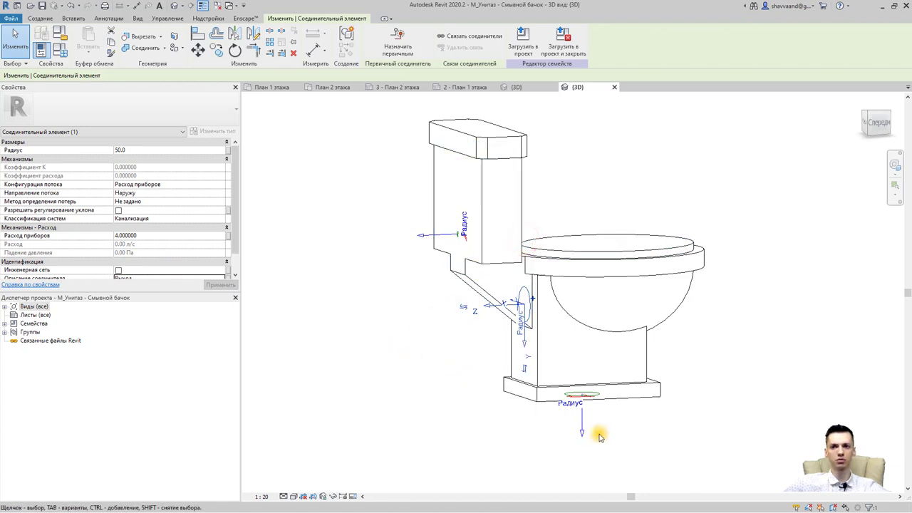
{"action": "left_click", "coordinate": [627, 431]}
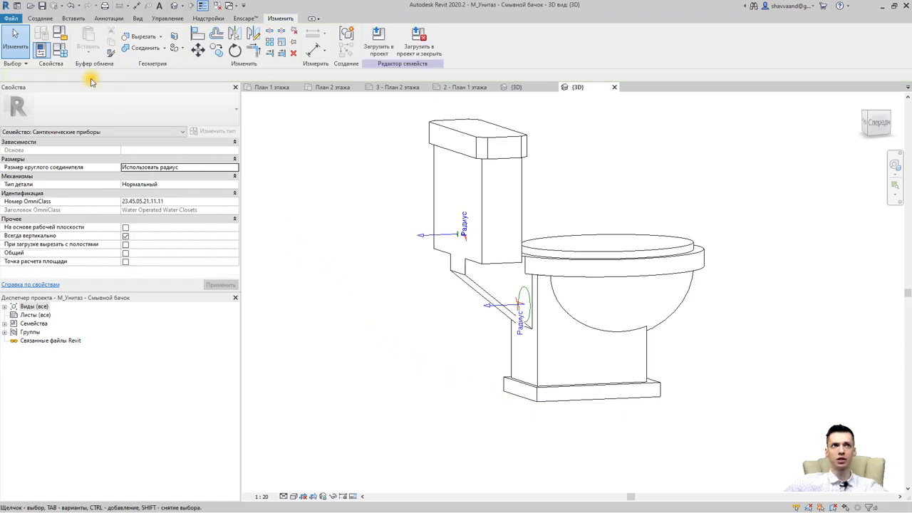
Save the family as 'М_Унитаз - Смывной бачок мой.rfa', overwriting the file, and close it.
{"action": "left_click", "coordinate": [11, 18]}
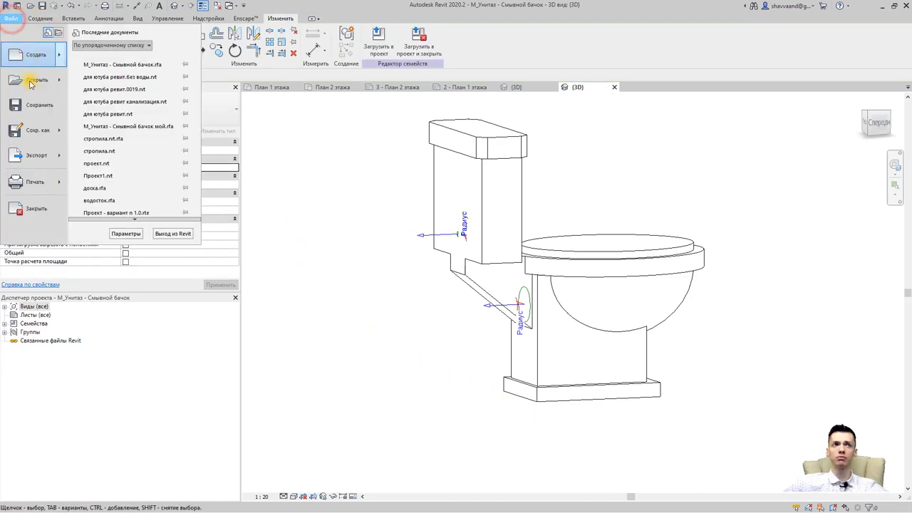
{"action": "left_click", "coordinate": [44, 130]}
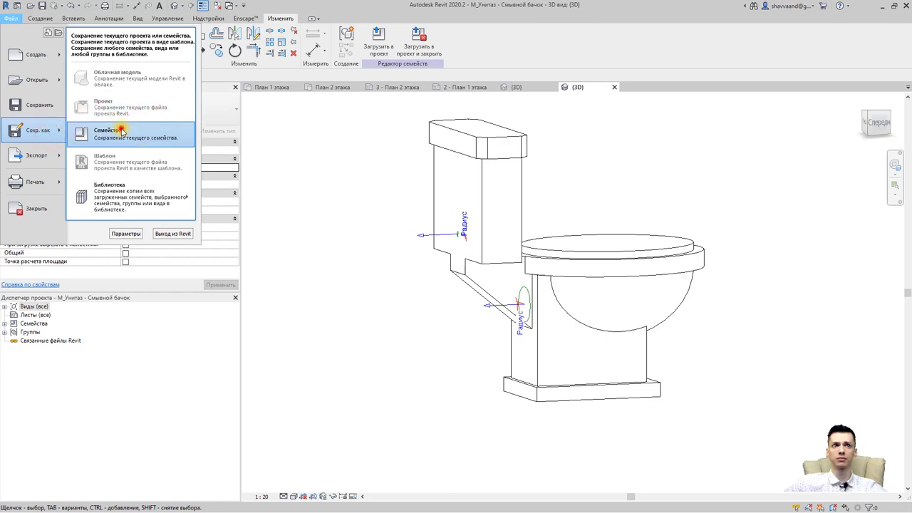
{"action": "left_click", "coordinate": [118, 132]}
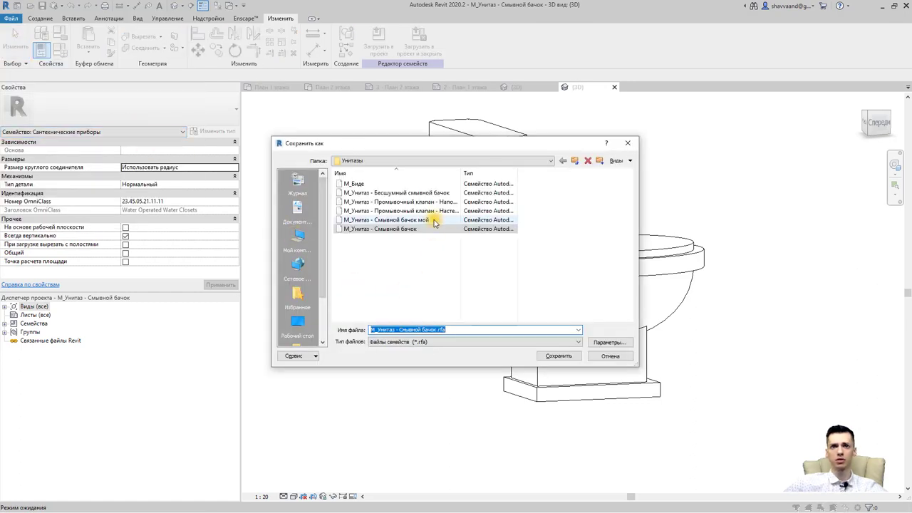
{"action": "left_click", "coordinate": [433, 220]}
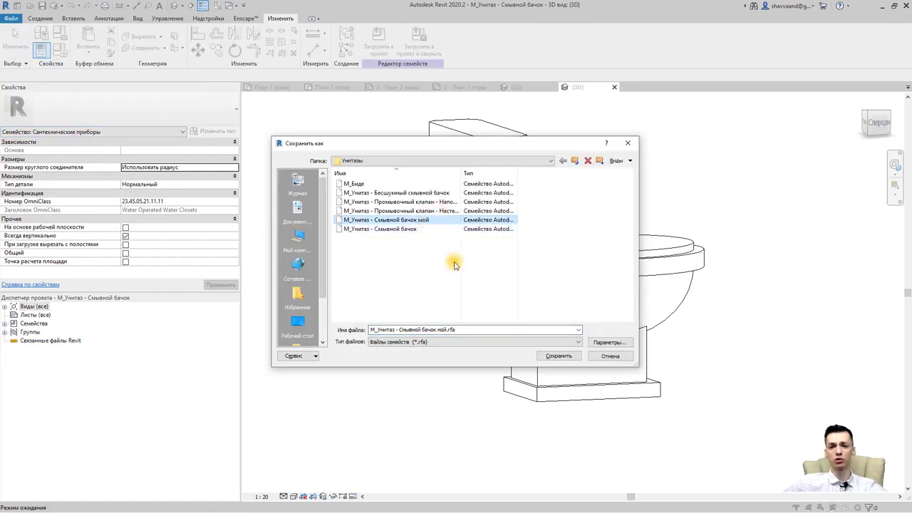
{"action": "left_click", "coordinate": [554, 355]}
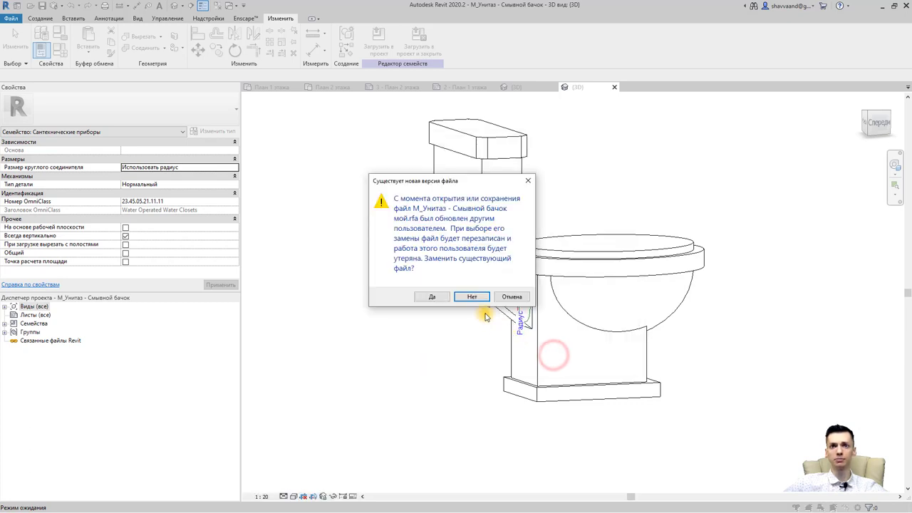
{"action": "left_click", "coordinate": [434, 298]}
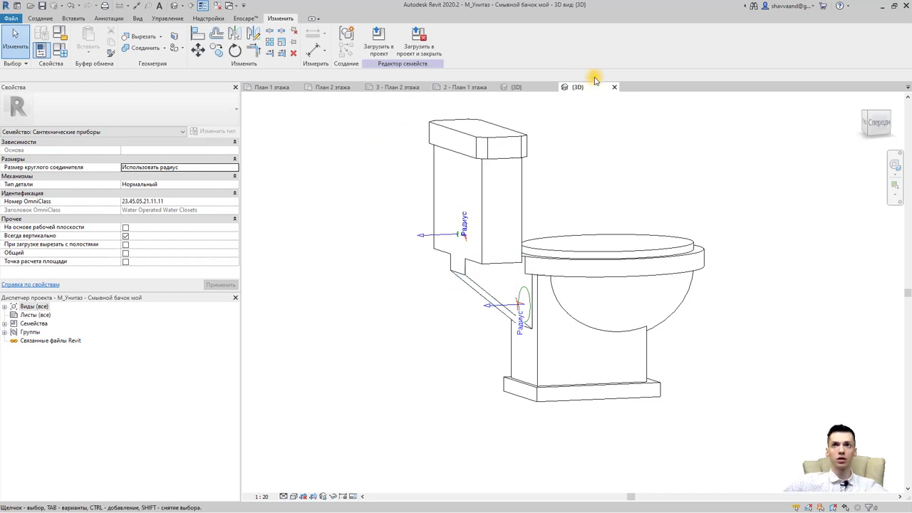
{"action": "left_click", "coordinate": [614, 87]}
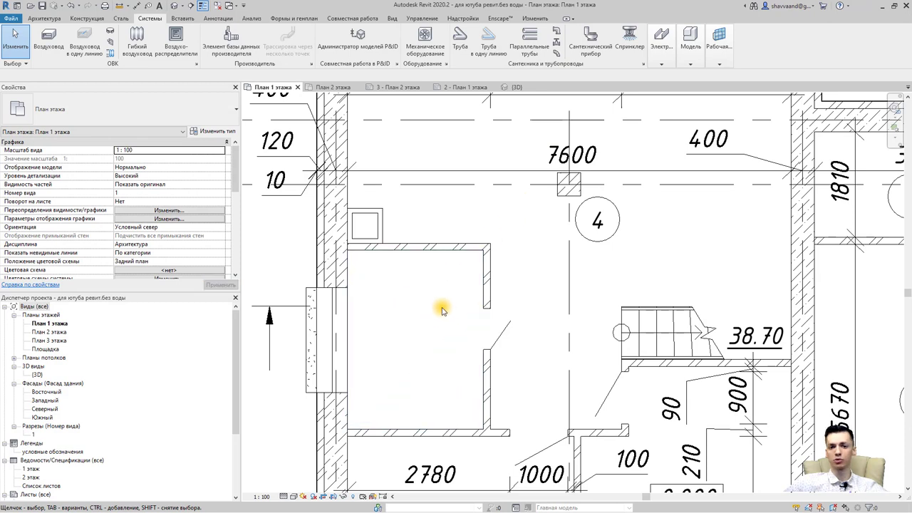
Start a plumbing fixture, agree to load a family, and enter the Сантехника folder.
{"action": "left_click", "coordinate": [599, 57]}
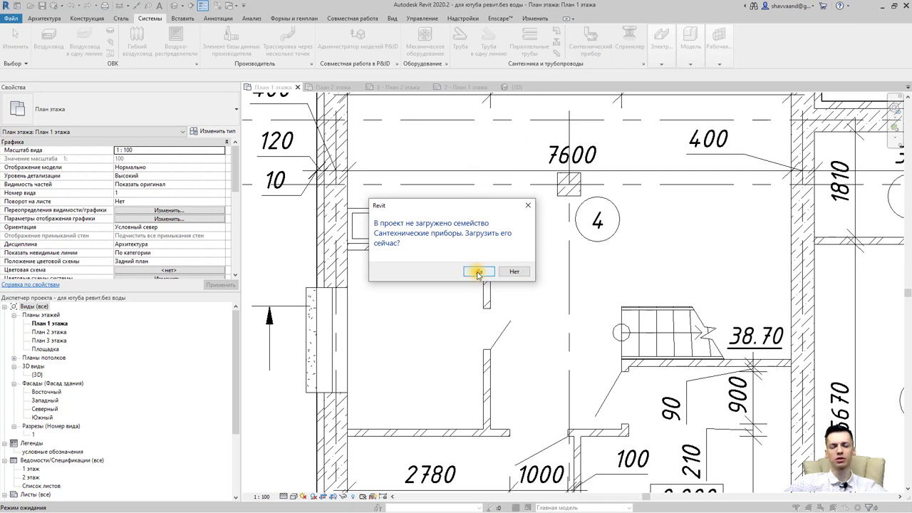
{"action": "left_click", "coordinate": [479, 275]}
{"action": "scroll", "coordinate": [385, 267], "scroll_direction": "down", "scroll_amount": 5}
{"action": "scroll", "coordinate": [407, 264], "scroll_direction": "down", "scroll_amount": 4}
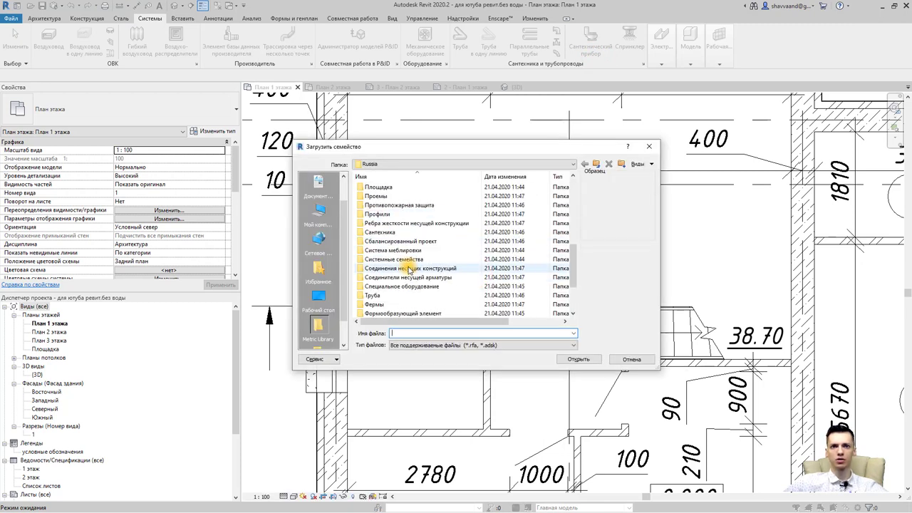
{"action": "scroll", "coordinate": [408, 269], "scroll_direction": "down", "scroll_amount": 1}
{"action": "scroll", "coordinate": [408, 270], "scroll_direction": "down", "scroll_amount": 1}
{"action": "scroll", "coordinate": [406, 271], "scroll_direction": "up", "scroll_amount": 2}
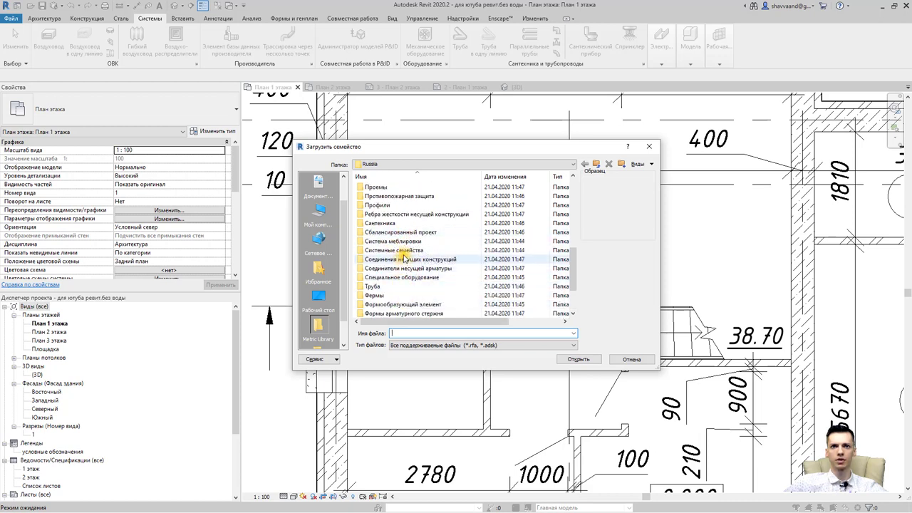
{"action": "scroll", "coordinate": [403, 255], "scroll_direction": "up", "scroll_amount": 3}
{"action": "double_click", "coordinate": [399, 252]}
Browse MEP > Приборы > Унитазы and load М_Унитаз - Смывной бачок мой.
{"action": "left_click", "coordinate": [398, 188]}
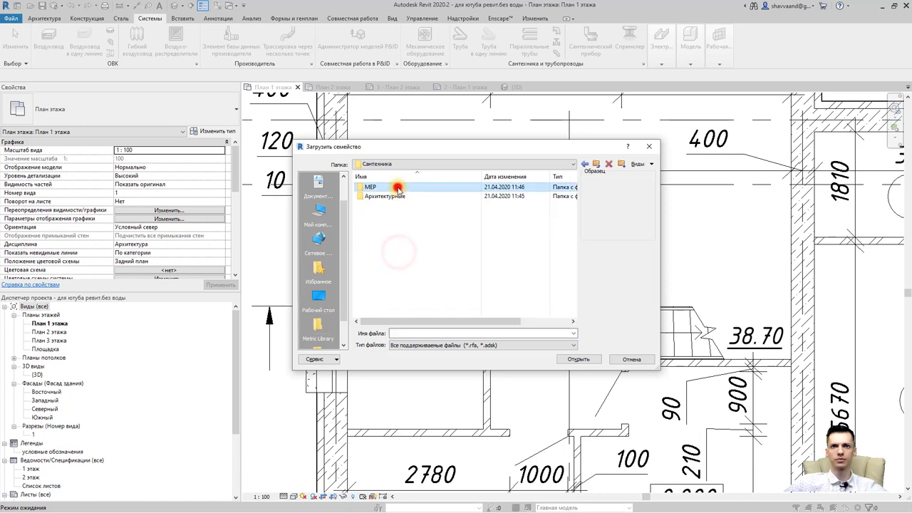
{"action": "double_click", "coordinate": [397, 187]}
{"action": "double_click", "coordinate": [399, 197]}
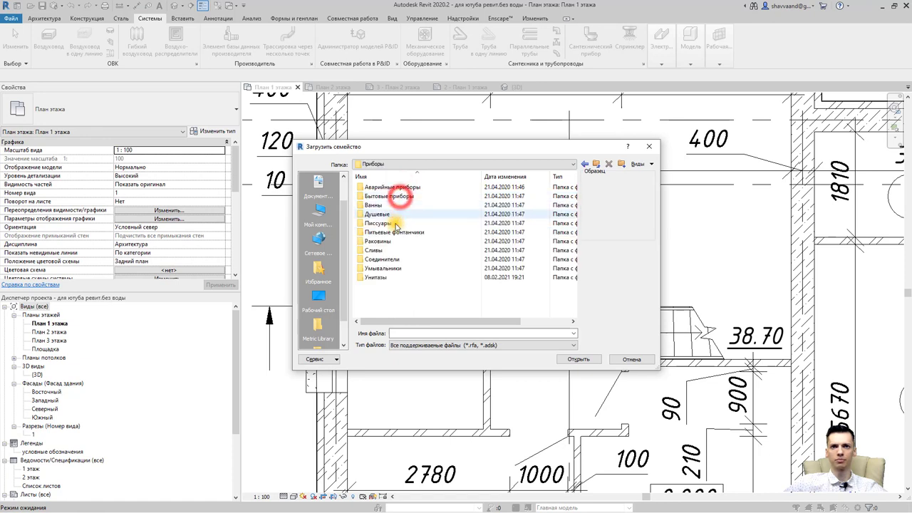
{"action": "double_click", "coordinate": [388, 278]}
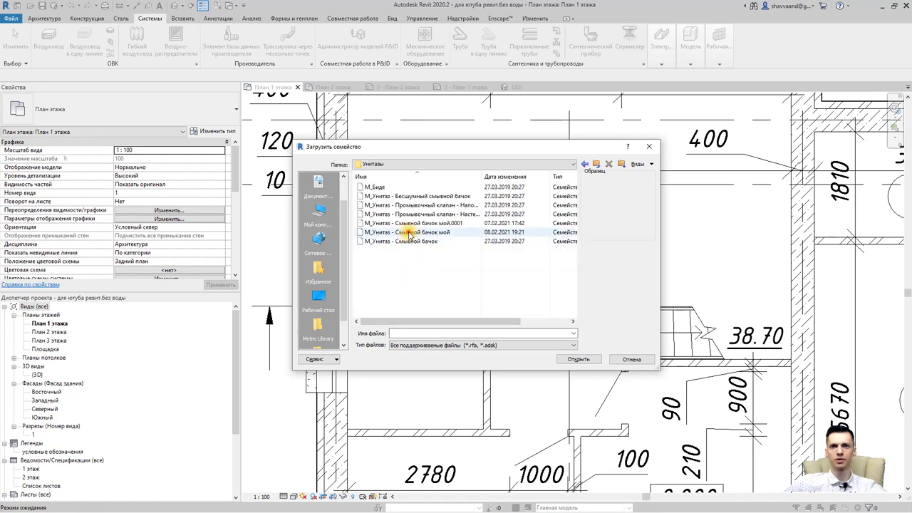
{"action": "left_click", "coordinate": [409, 232]}
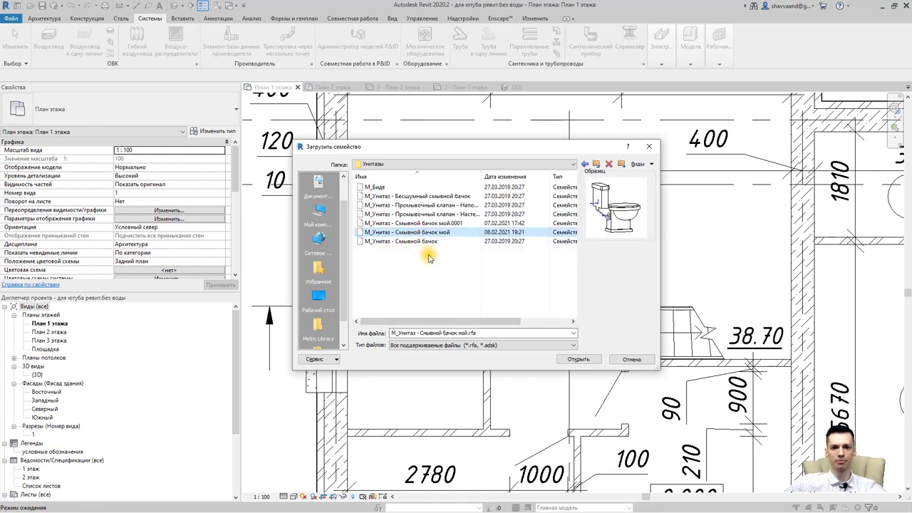
{"action": "left_click", "coordinate": [574, 358]}
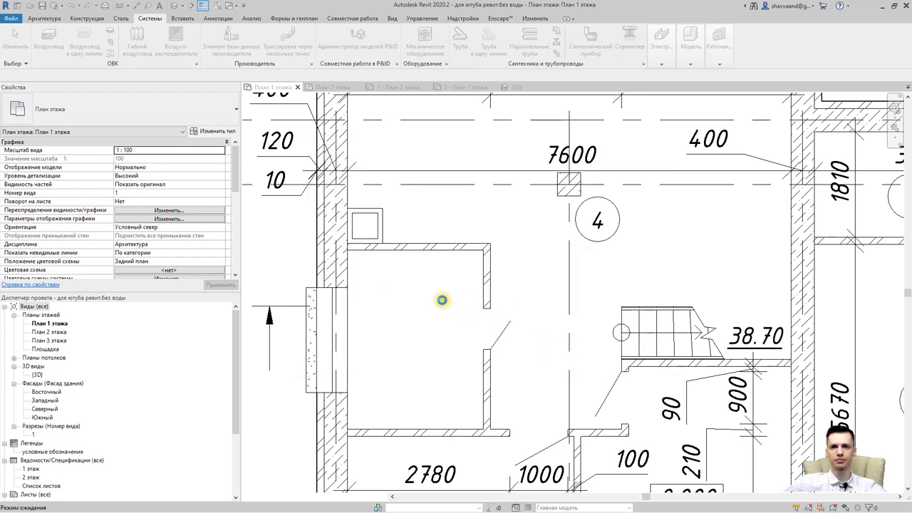
Rotate the toilet preview and place it against the room's left wall.
{"action": "scroll", "coordinate": [425, 278], "scroll_direction": "up", "scroll_amount": 1}
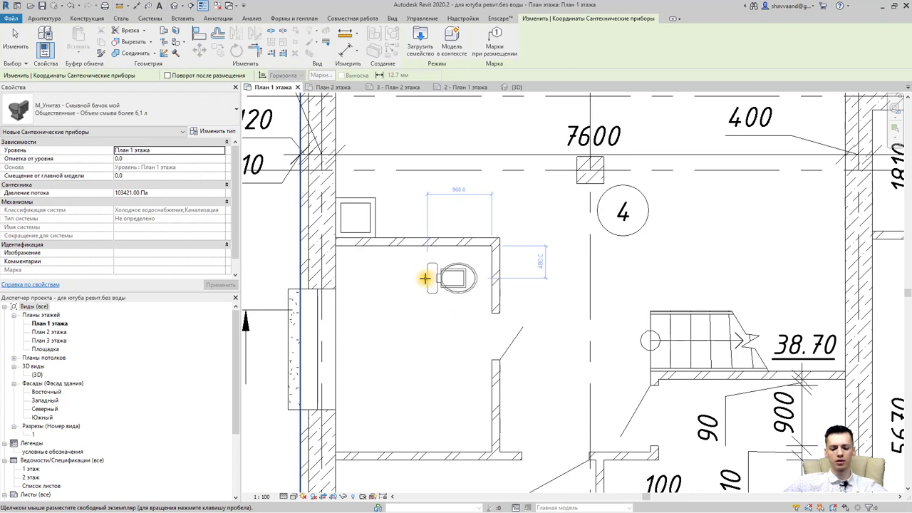
{"action": "key", "text": "space"}
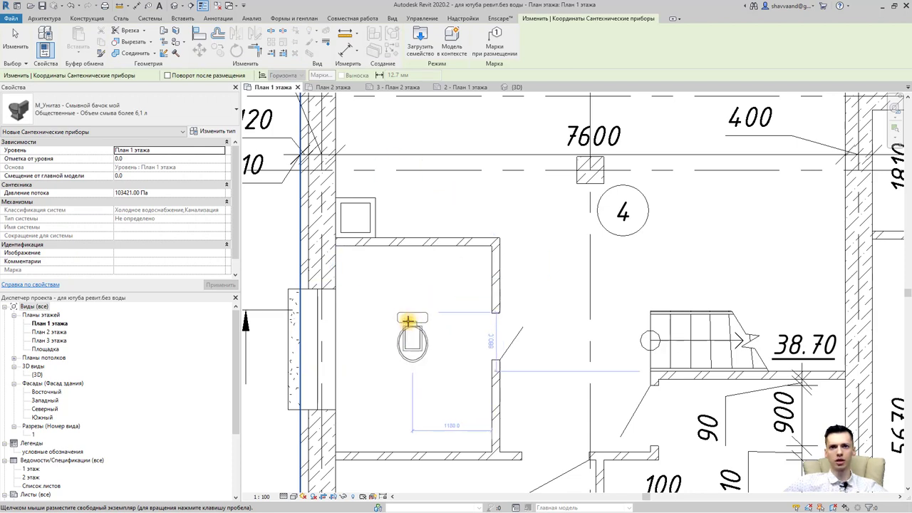
{"action": "key", "text": "space"}
{"action": "key", "text": "space"}
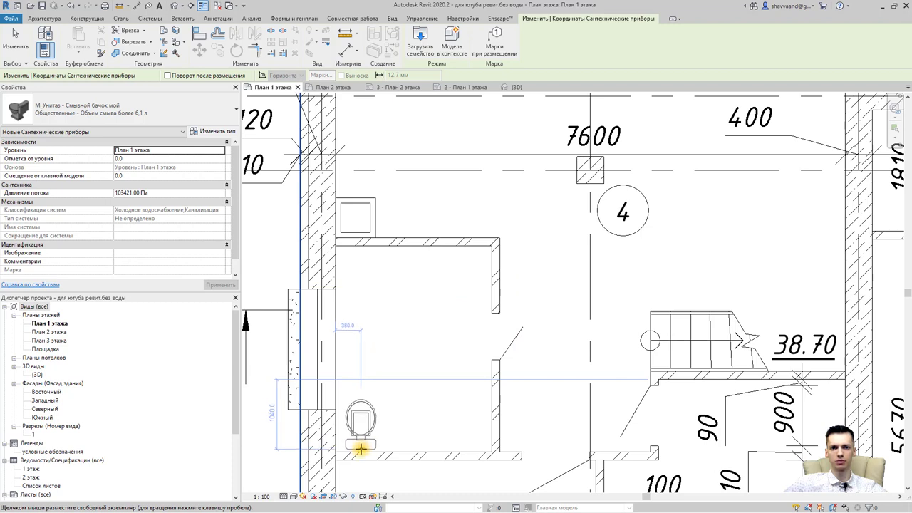
{"action": "key", "text": "space"}
{"action": "key", "text": "space"}
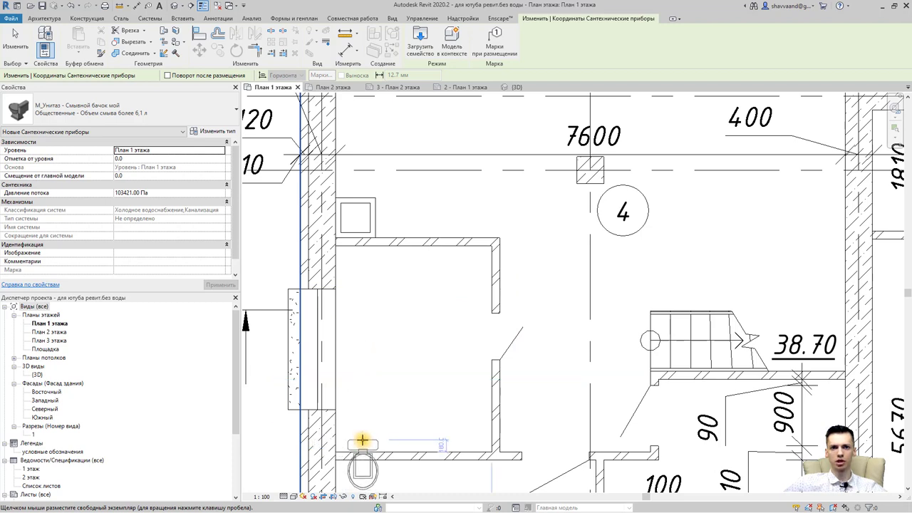
{"action": "key", "text": "space"}
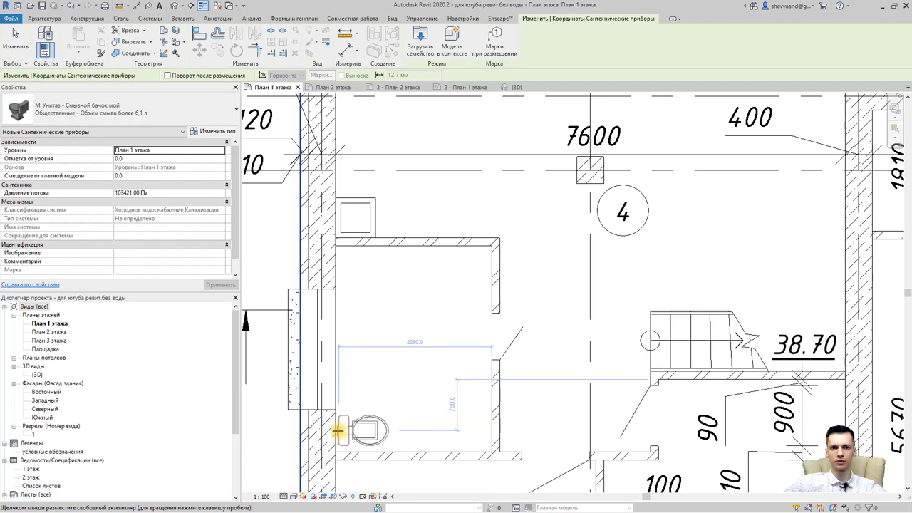
{"action": "left_click", "coordinate": [336, 430]}
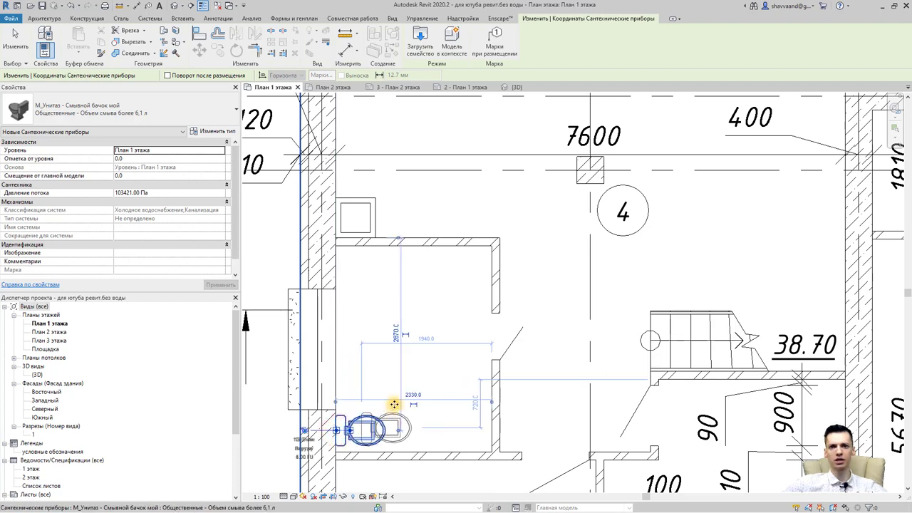
{"action": "key", "text": "Escape"}
Set the placed toilet's temporary dimension to 2230.
{"action": "left_click", "coordinate": [345, 422]}
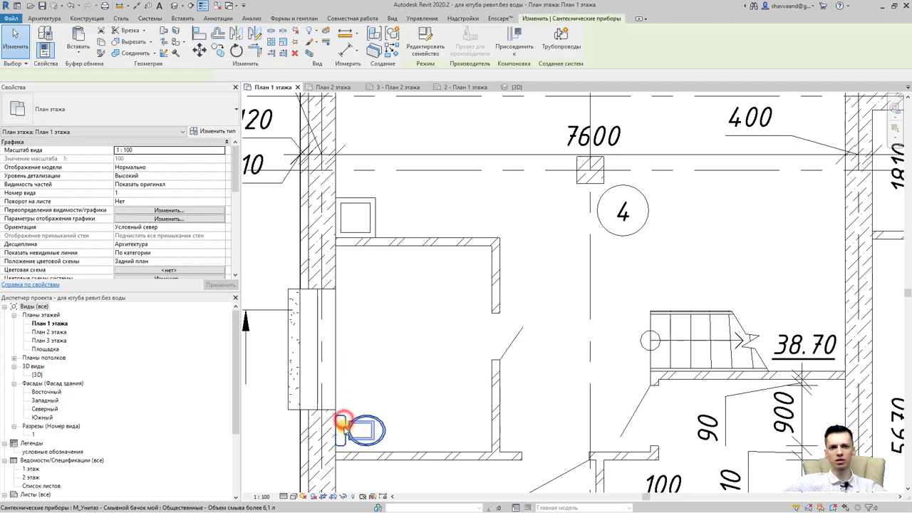
{"action": "scroll", "coordinate": [347, 419], "scroll_direction": "up", "scroll_amount": 3}
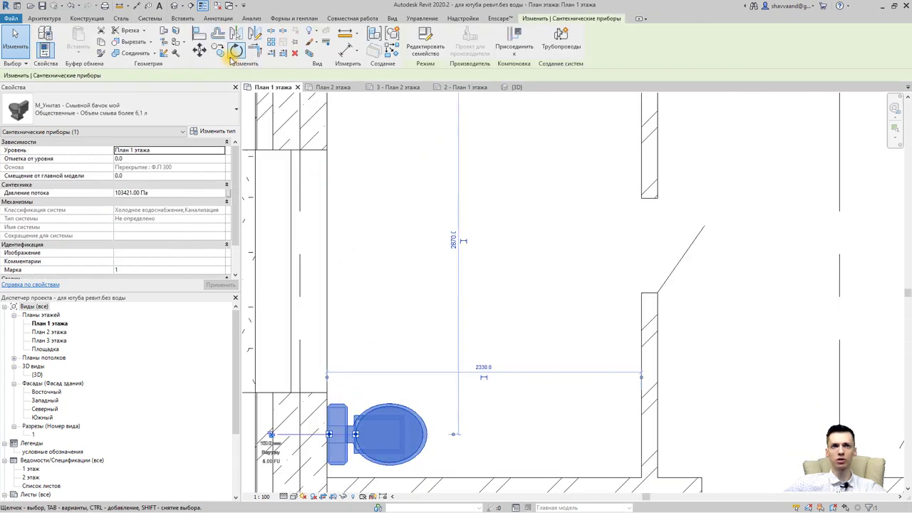
{"action": "left_click", "coordinate": [483, 367]}
{"action": "type", "text": "2230"}
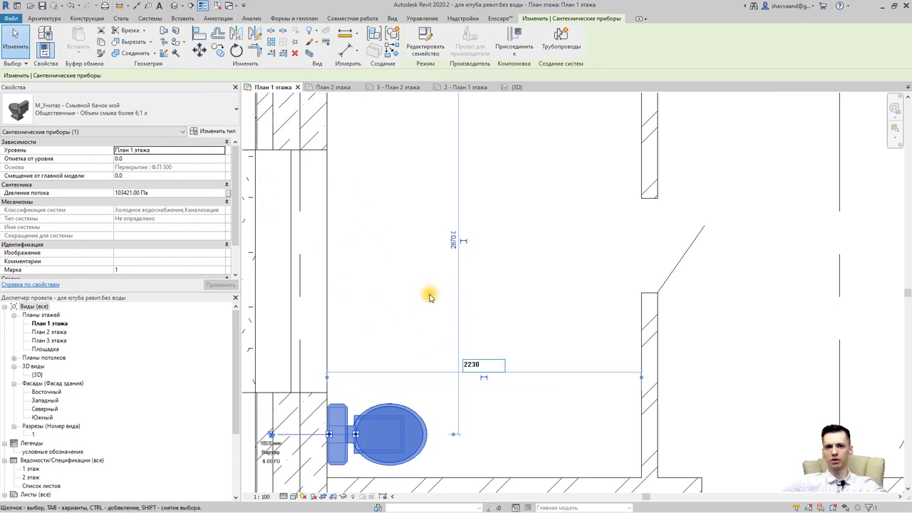
{"action": "key", "text": "Return"}
{"action": "left_click", "coordinate": [378, 353]}
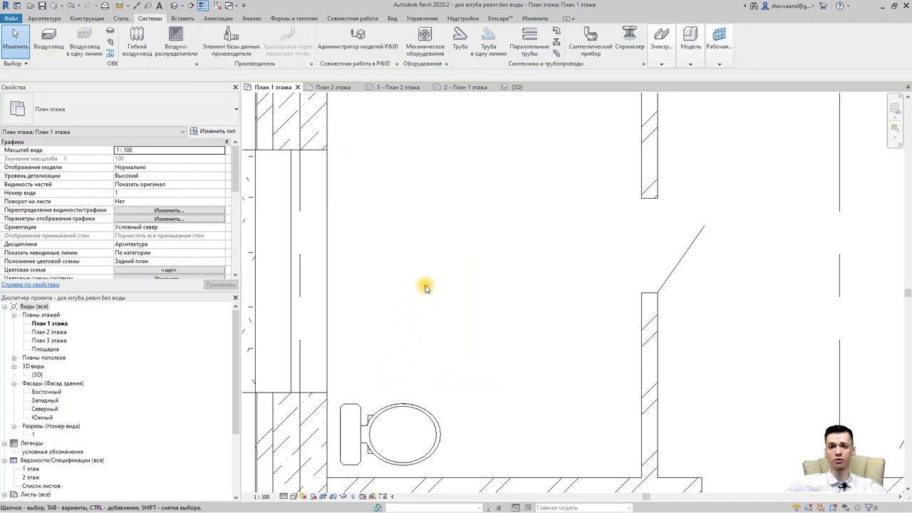
Start another plumbing fixture and browse from its type properties back to the Приборы folder.
{"action": "left_click", "coordinate": [591, 39]}
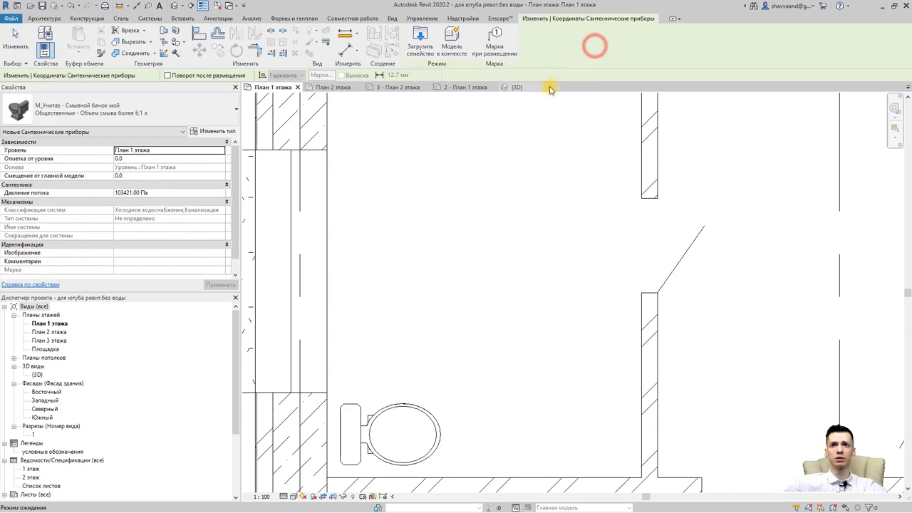
{"action": "left_click", "coordinate": [229, 131]}
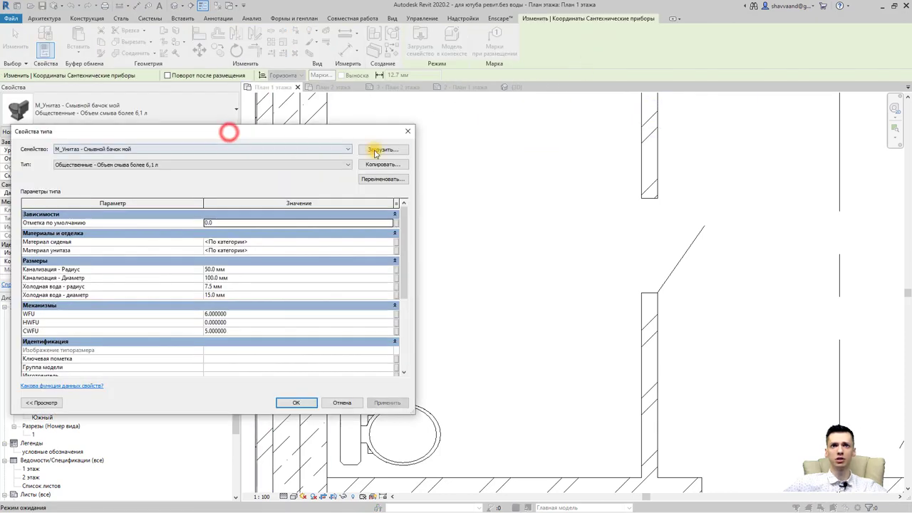
{"action": "left_click", "coordinate": [396, 151]}
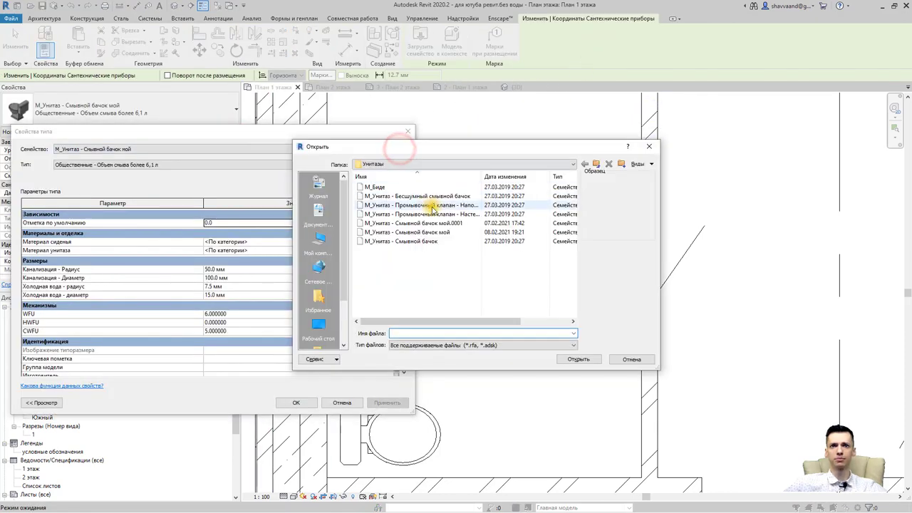
{"action": "left_click", "coordinate": [425, 165]}
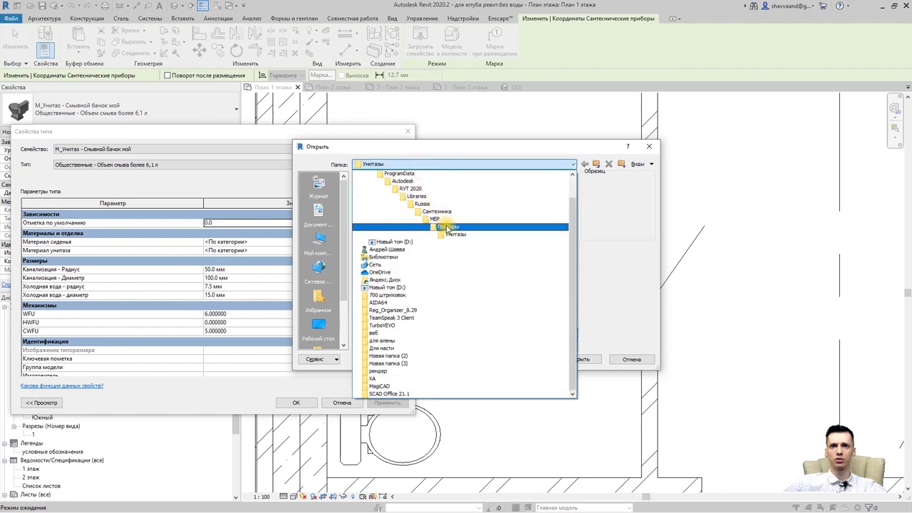
{"action": "left_click", "coordinate": [447, 227]}
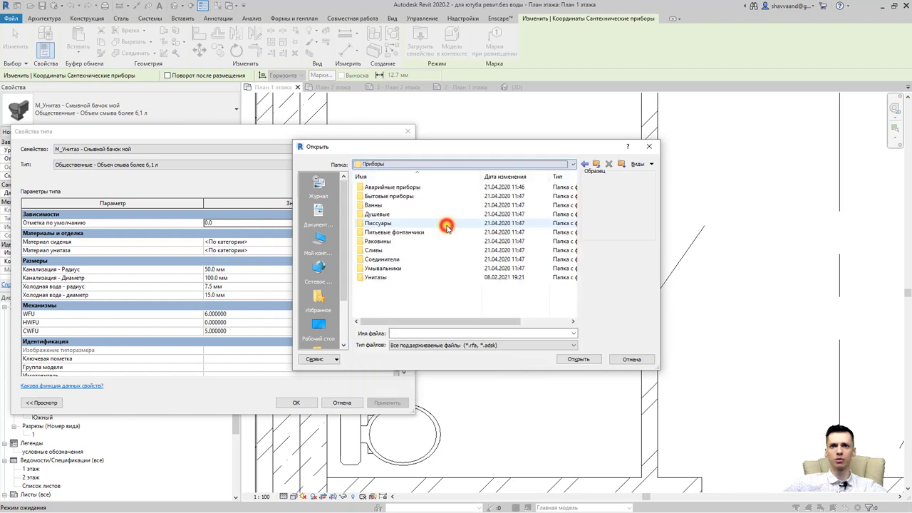
Compare the Умывальники families and load М_Умывальник - С туалетным столиком.
{"action": "double_click", "coordinate": [405, 269]}
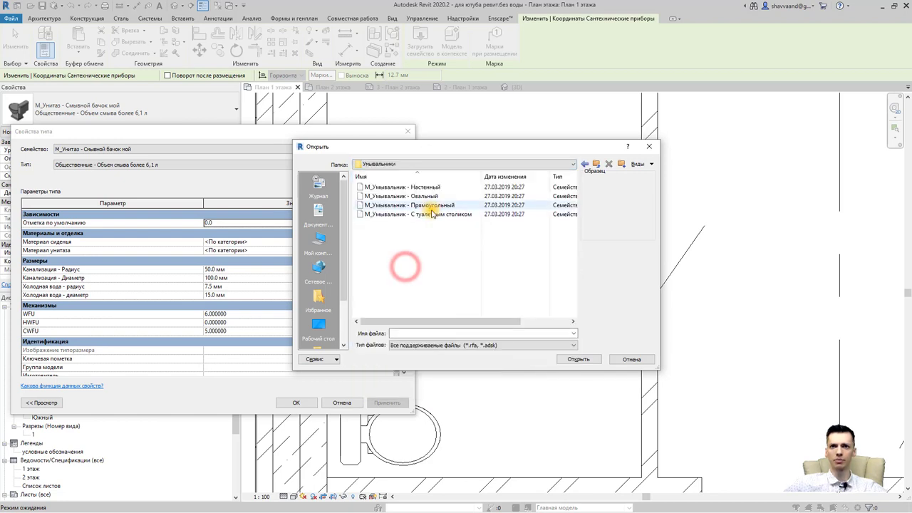
{"action": "left_click", "coordinate": [436, 215]}
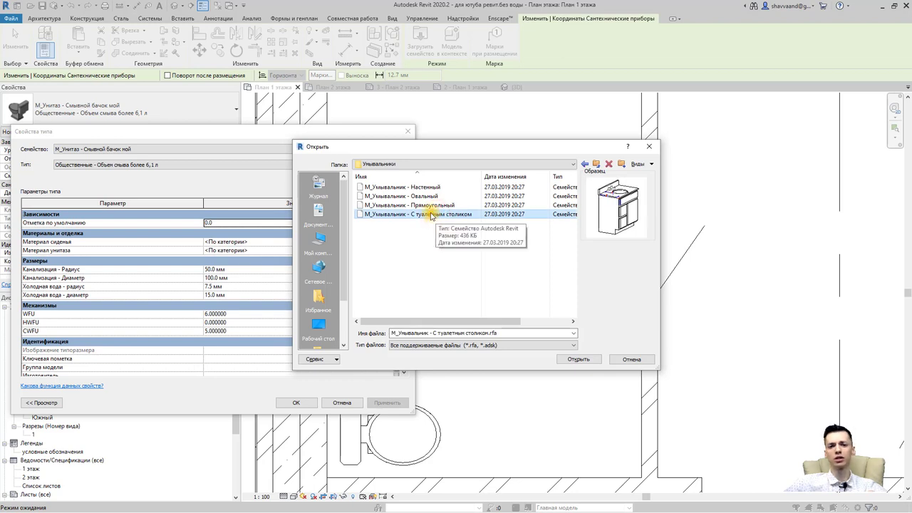
{"action": "left_click", "coordinate": [434, 205]}
{"action": "left_click", "coordinate": [432, 196]}
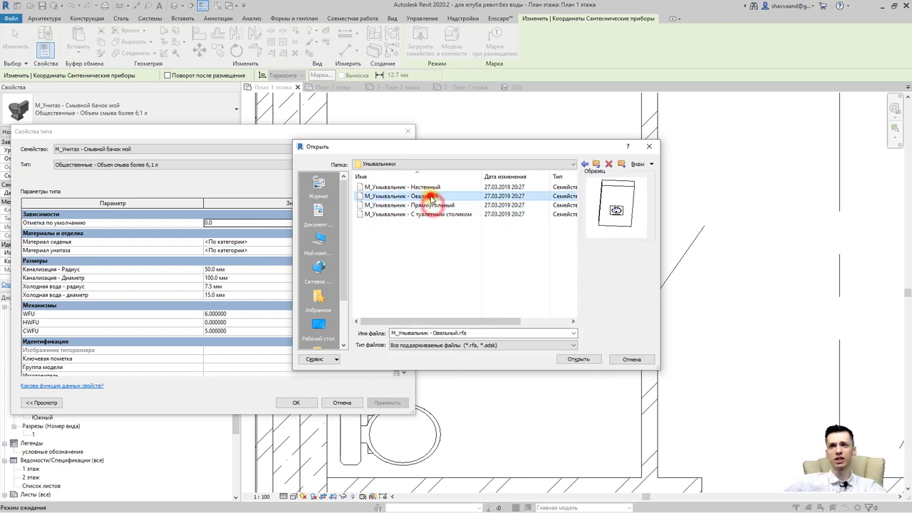
{"action": "left_click", "coordinate": [427, 189]}
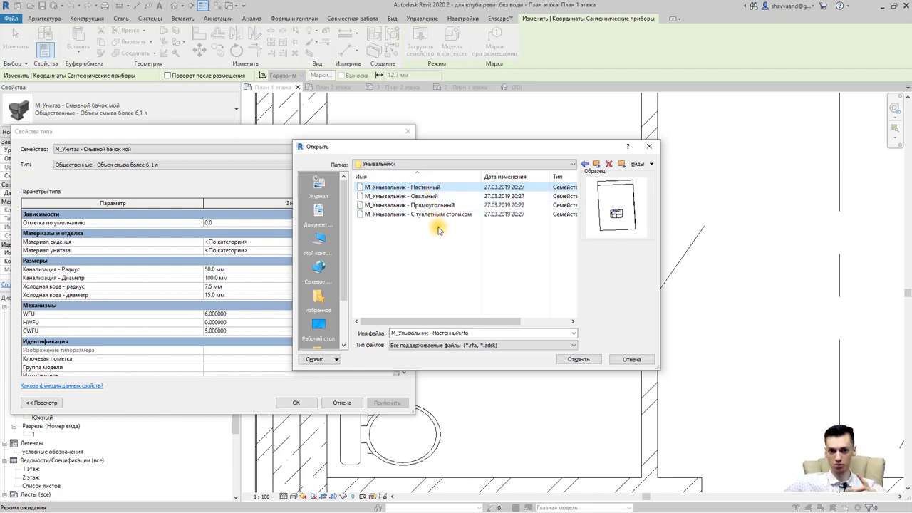
{"action": "left_click", "coordinate": [432, 213]}
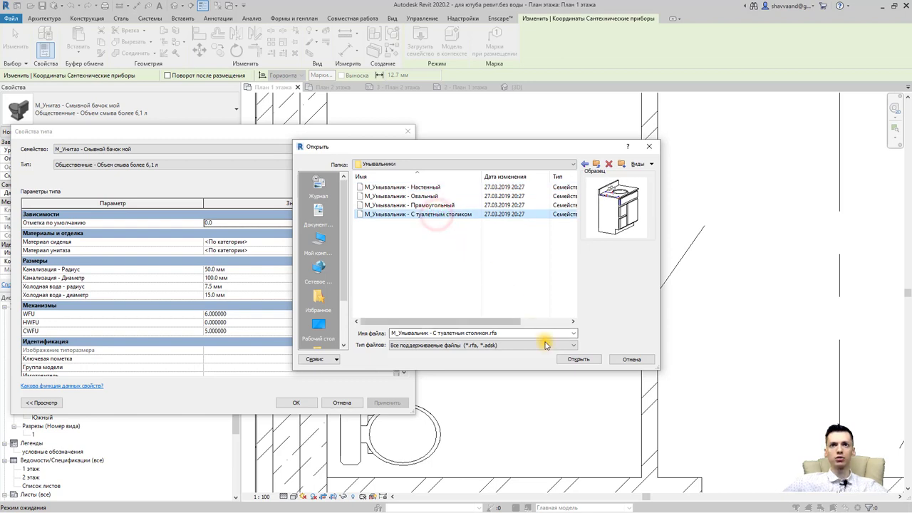
{"action": "left_click", "coordinate": [577, 360]}
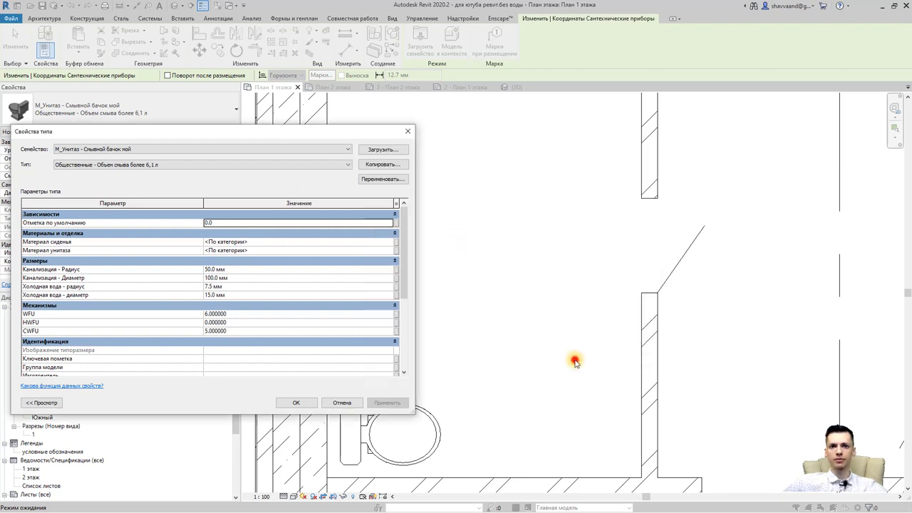
Place the vanity washbasin, rotated 90°, in the bathroom's right corner.
{"action": "left_click", "coordinate": [304, 404]}
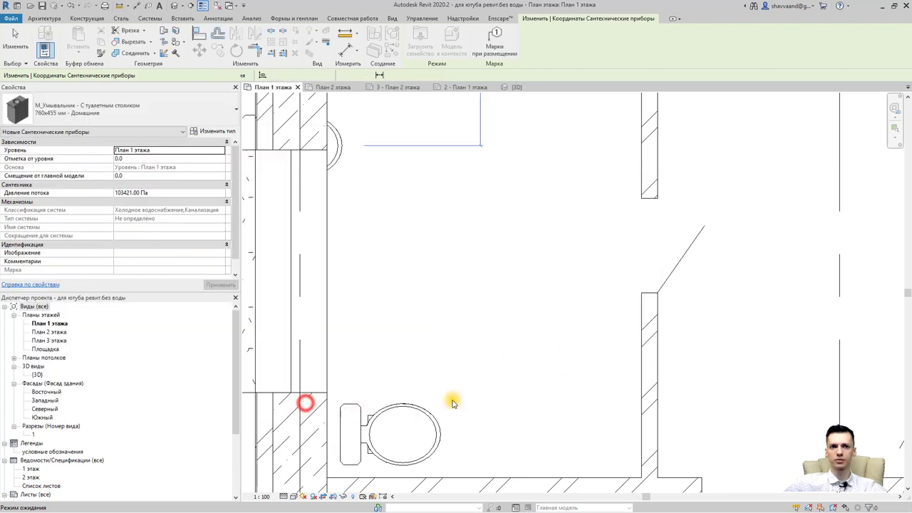
{"action": "key", "text": "space"}
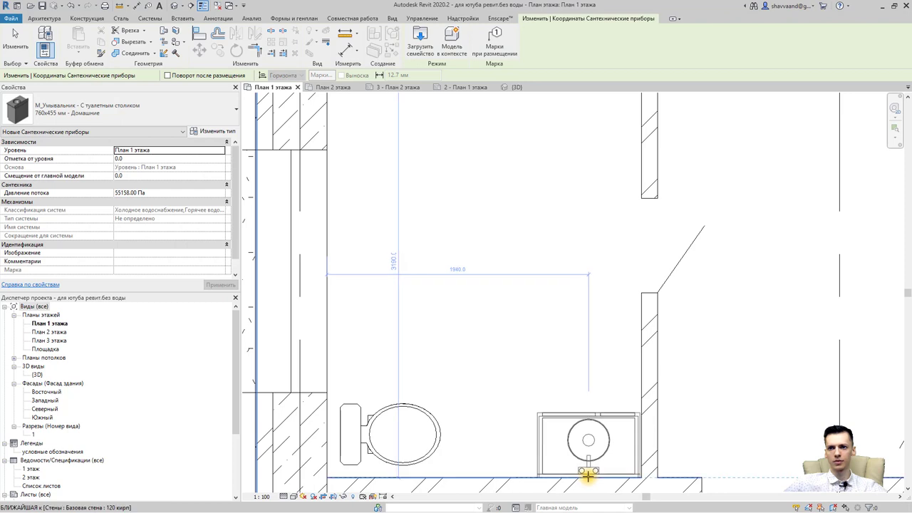
{"action": "scroll", "coordinate": [589, 476], "scroll_direction": "up", "scroll_amount": 2}
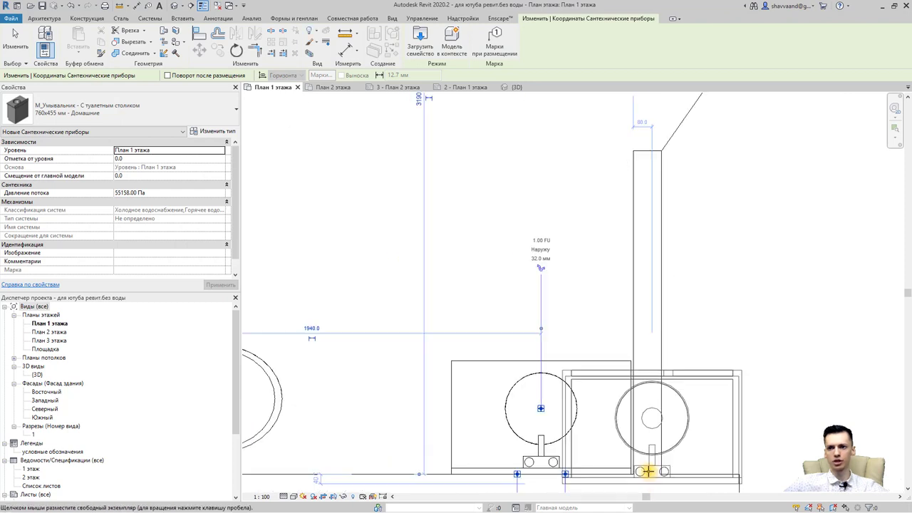
{"action": "scroll", "coordinate": [637, 470], "scroll_direction": "up", "scroll_amount": 1}
{"action": "scroll", "coordinate": [628, 461], "scroll_direction": "up", "scroll_amount": 1}
{"action": "key", "text": "Escape"}
{"action": "key", "text": "Escape"}
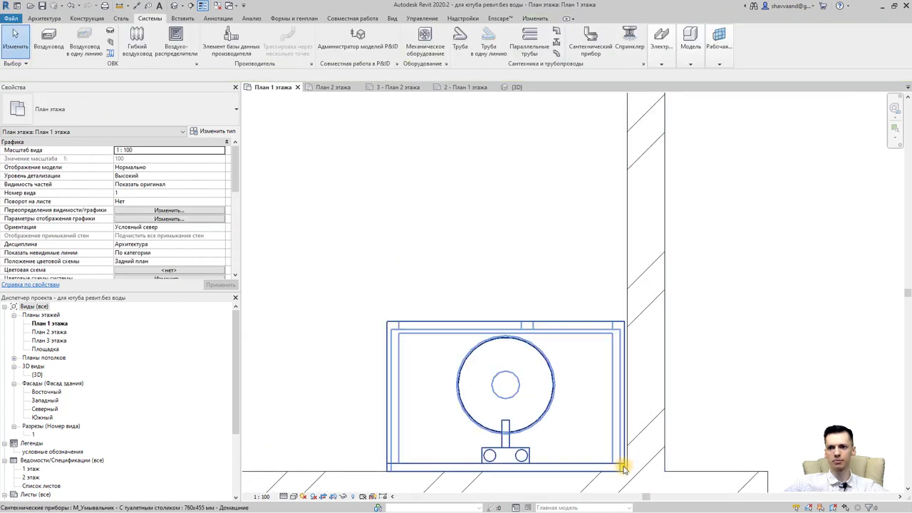
Move the washbasin so it snaps against the right wall.
{"action": "left_click", "coordinate": [542, 332]}
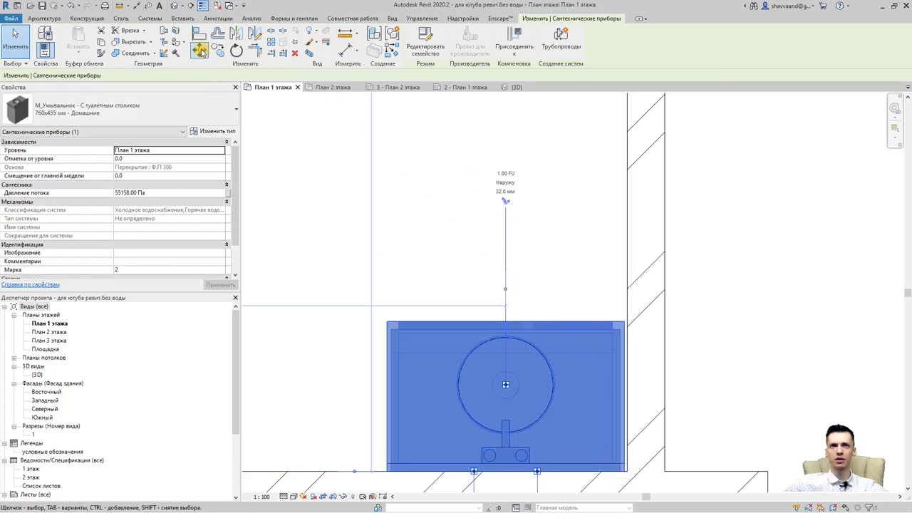
{"action": "left_click", "coordinate": [625, 470]}
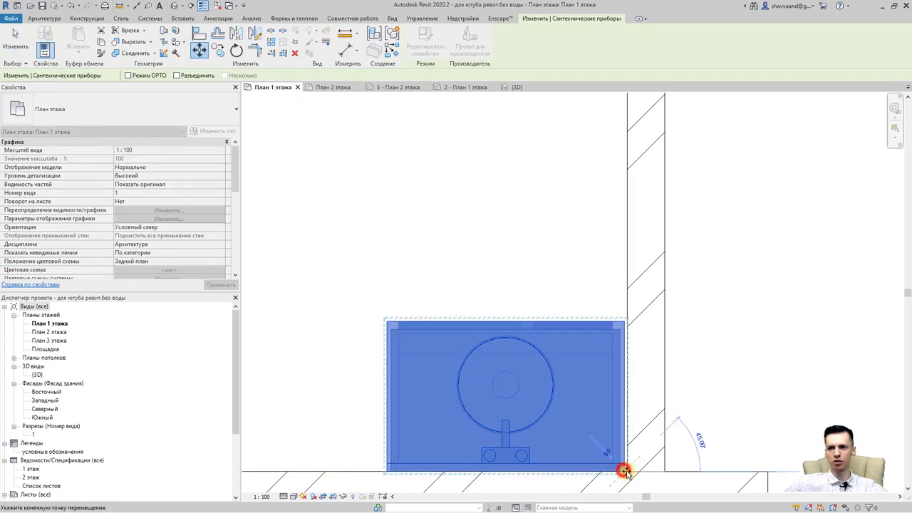
{"action": "scroll", "coordinate": [627, 471], "scroll_direction": "up", "scroll_amount": 1}
{"action": "left_click", "coordinate": [627, 472]}
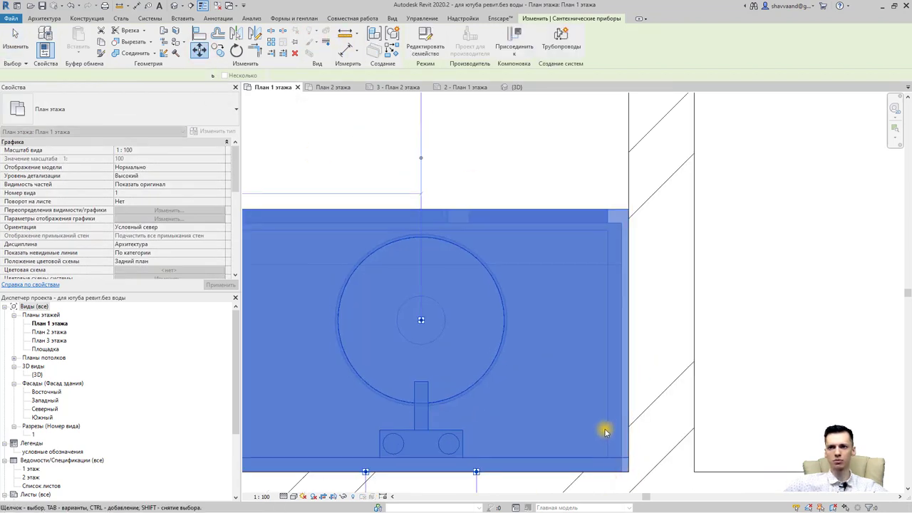
{"action": "scroll", "coordinate": [605, 431], "scroll_direction": "down", "scroll_amount": 2}
Shift the washbasin 100 mm up with Move (MV) from its corner.
{"action": "left_click", "coordinate": [555, 425]}
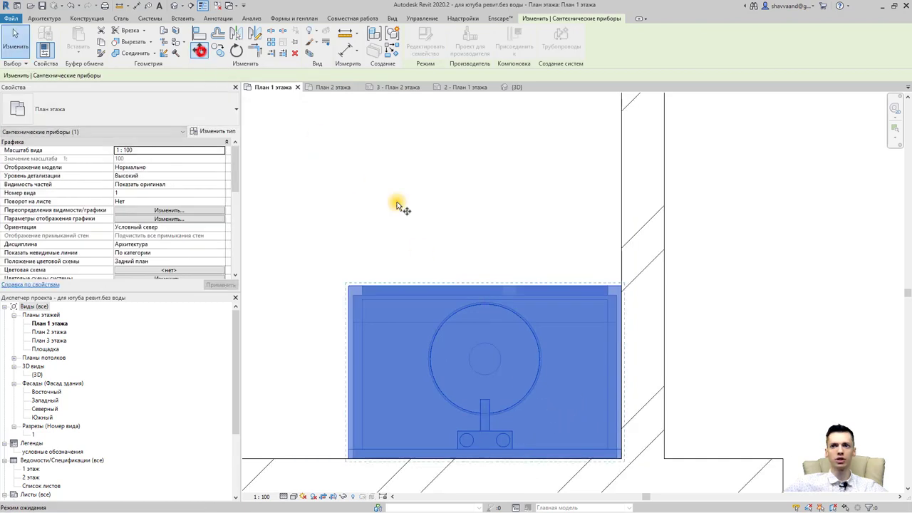
{"action": "key", "text": "m"}
{"action": "key", "text": "v"}
{"action": "left_click", "coordinate": [620, 457]}
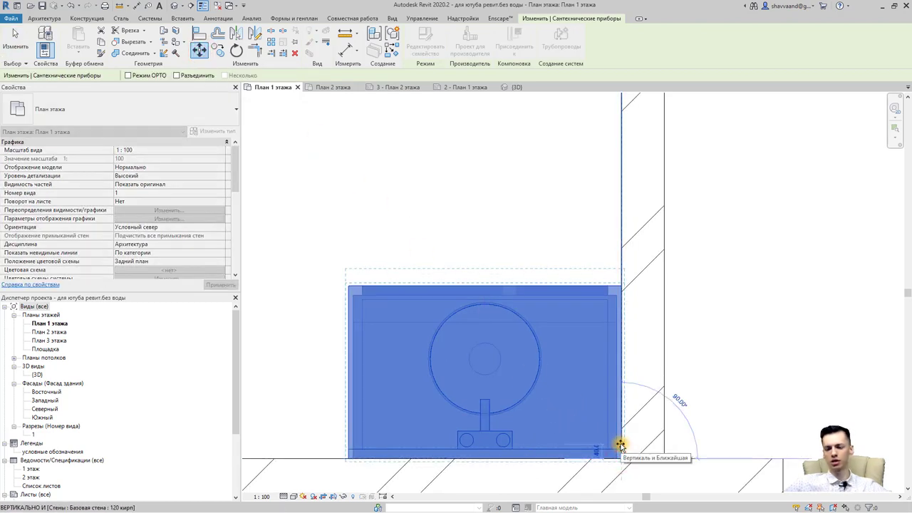
{"action": "type", "text": "100"}
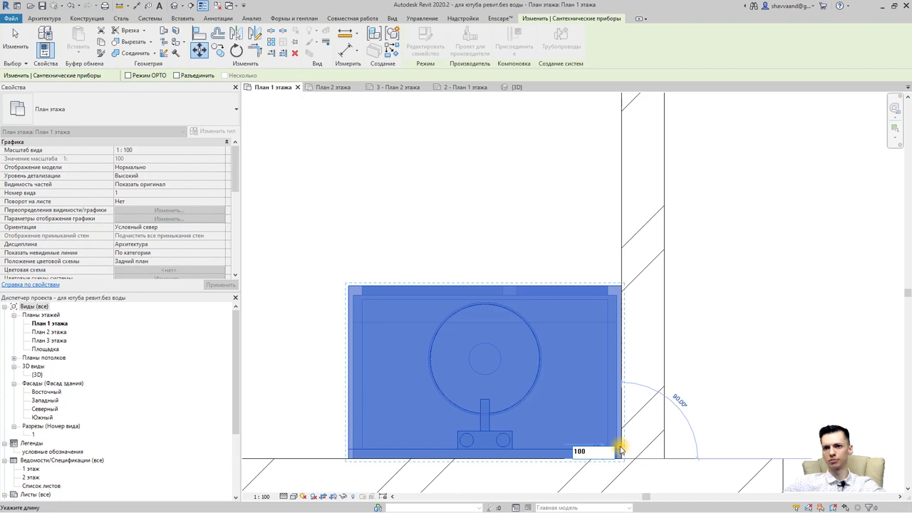
{"action": "key", "text": "Return"}
{"action": "scroll", "coordinate": [488, 403], "scroll_direction": "down", "scroll_amount": 3}
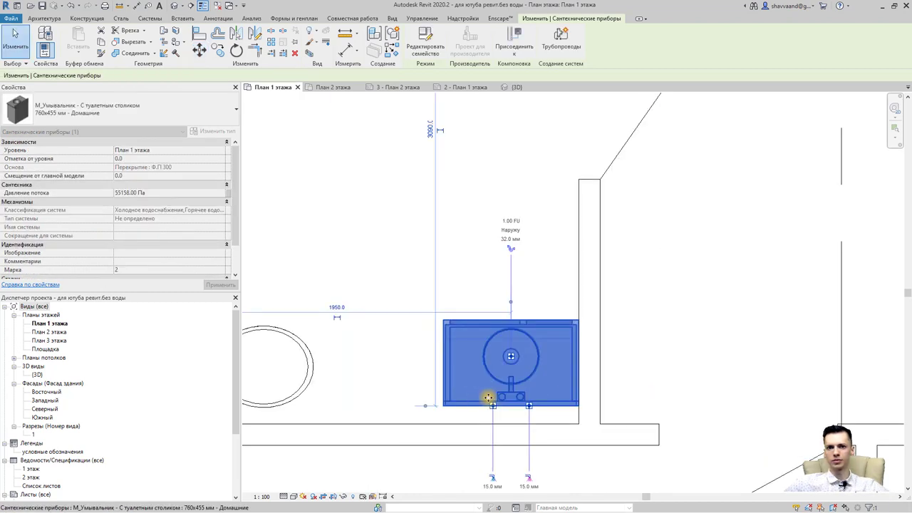
{"action": "scroll", "coordinate": [596, 387], "scroll_direction": "down", "scroll_amount": 2}
{"action": "key", "text": "Escape"}
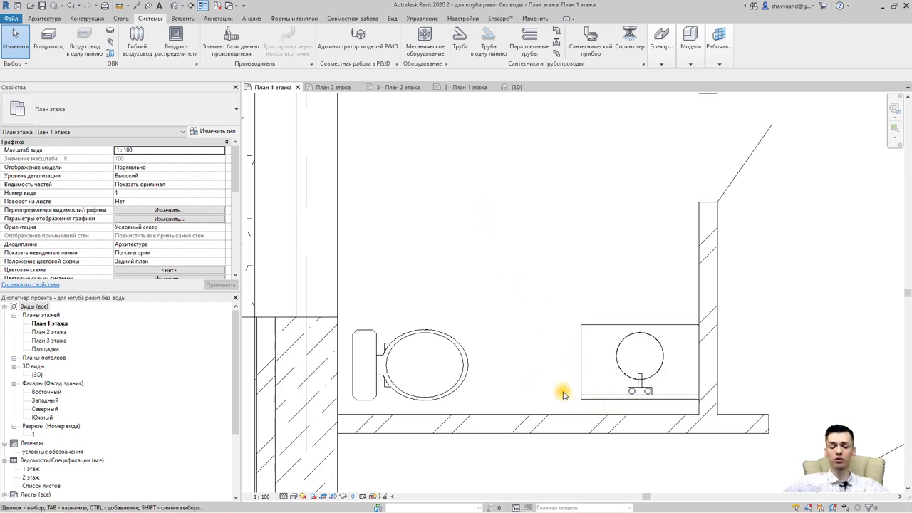
Load the М_Ванна - Maestro family from Приборы > Ванны through the fixture's Edit Type.
{"action": "middle_click_drag", "start_coordinate": [538, 248], "coordinate": [498, 314]}
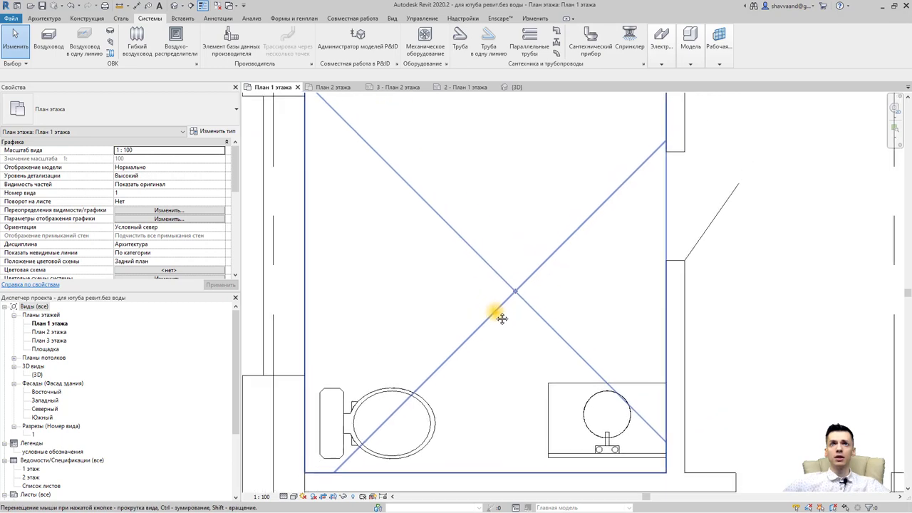
{"action": "left_click", "coordinate": [581, 48]}
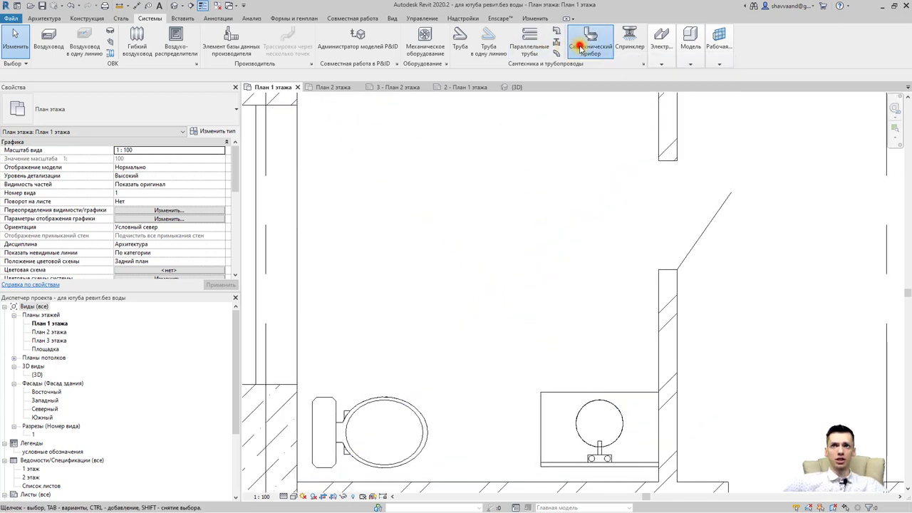
{"action": "left_click", "coordinate": [213, 131]}
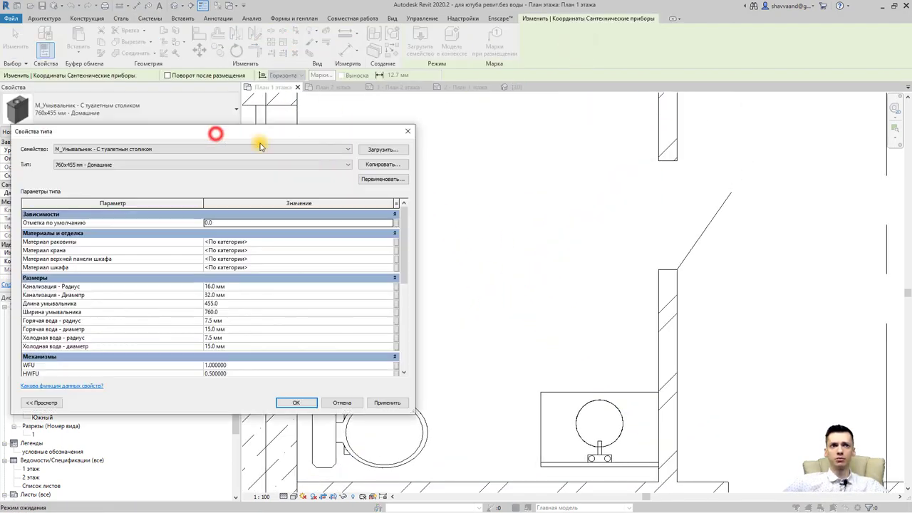
{"action": "left_click", "coordinate": [384, 150]}
{"action": "left_click", "coordinate": [436, 166]}
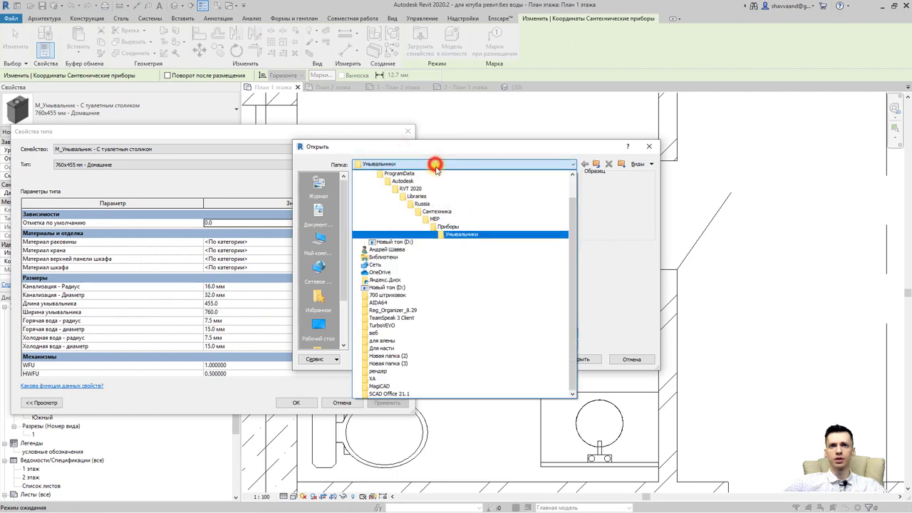
{"action": "left_click", "coordinate": [444, 224]}
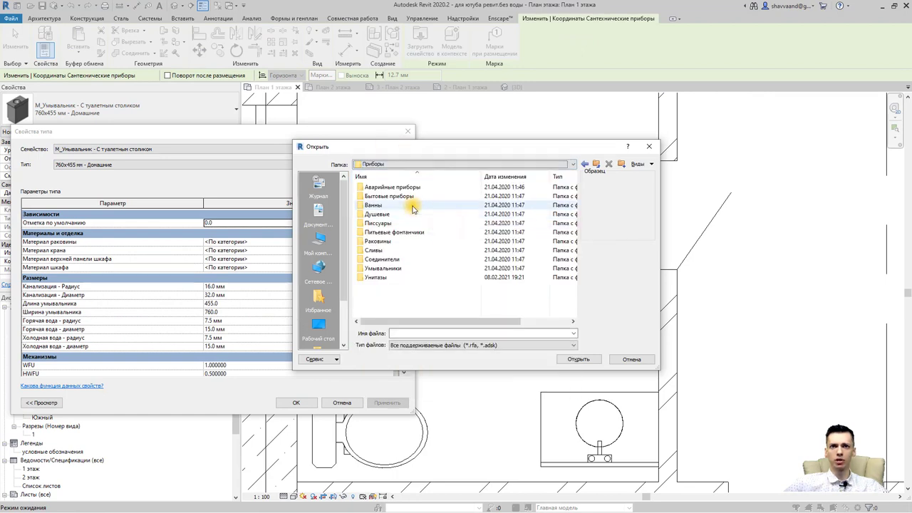
{"action": "left_click", "coordinate": [413, 205]}
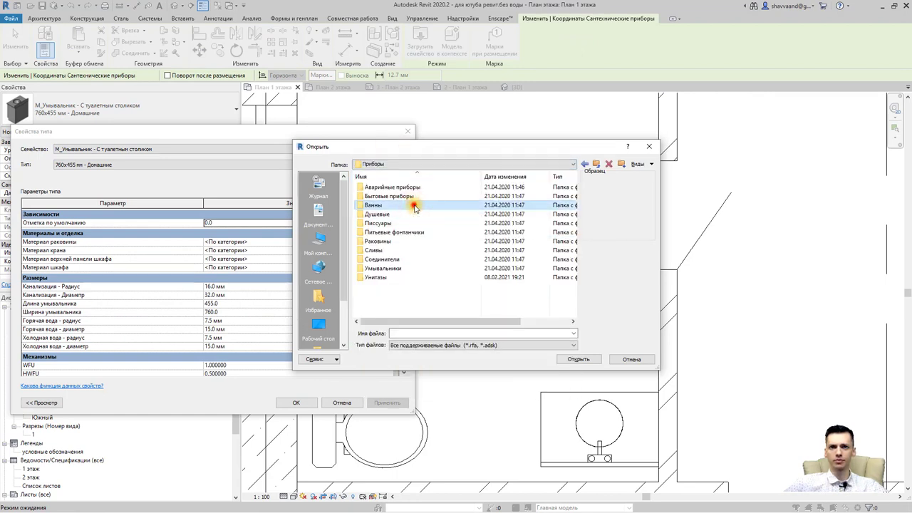
{"action": "double_click", "coordinate": [413, 206]}
{"action": "left_click", "coordinate": [409, 215]}
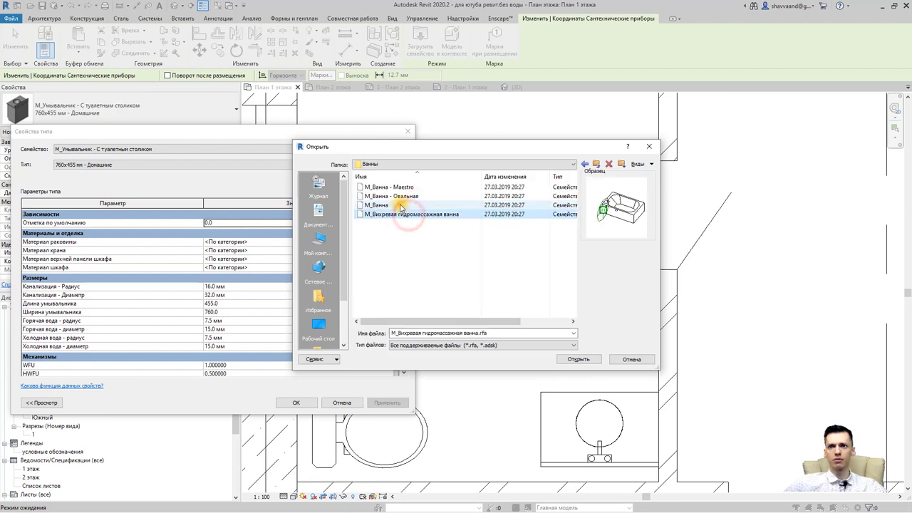
{"action": "left_click", "coordinate": [400, 205]}
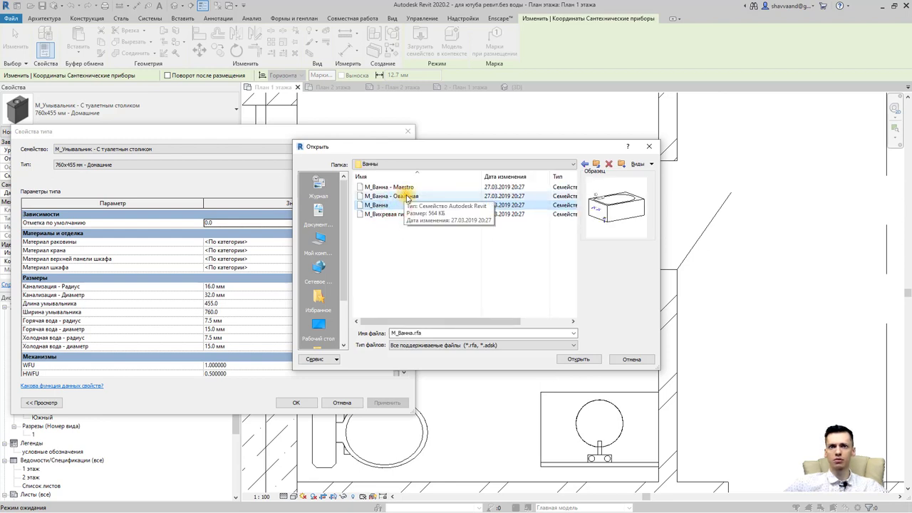
{"action": "left_click", "coordinate": [408, 198]}
{"action": "left_click", "coordinate": [405, 187]}
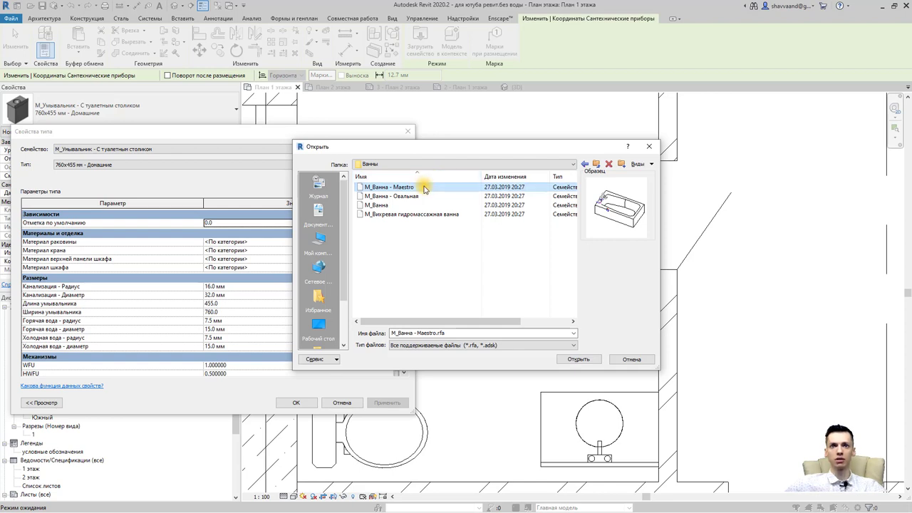
{"action": "left_click", "coordinate": [578, 359]}
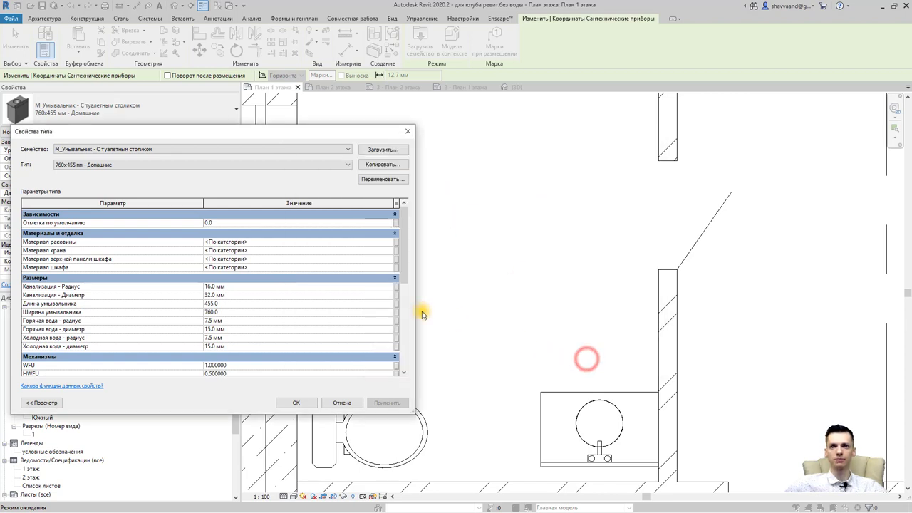
Place the М_Ванна - Maestro 1675x915 bathtub in the upper bathroom.
{"action": "left_click", "coordinate": [296, 402]}
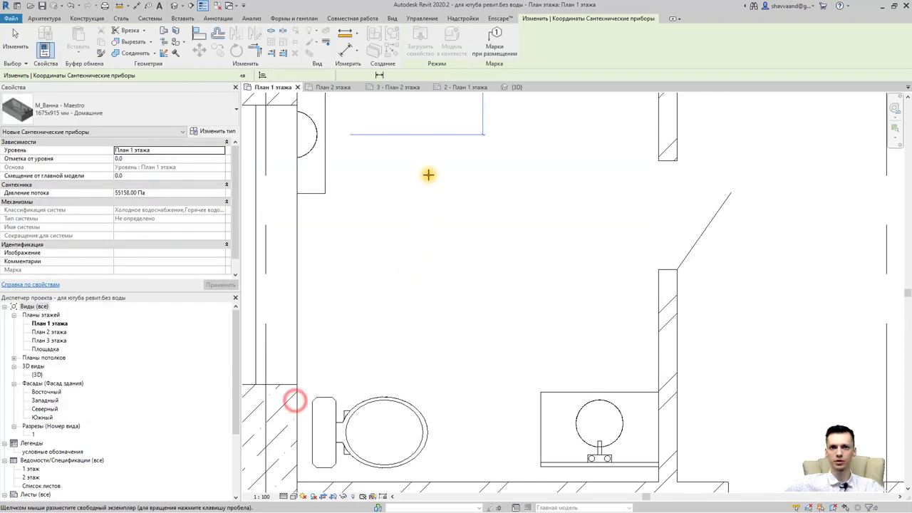
{"action": "scroll", "coordinate": [374, 323], "scroll_direction": "up", "scroll_amount": 3}
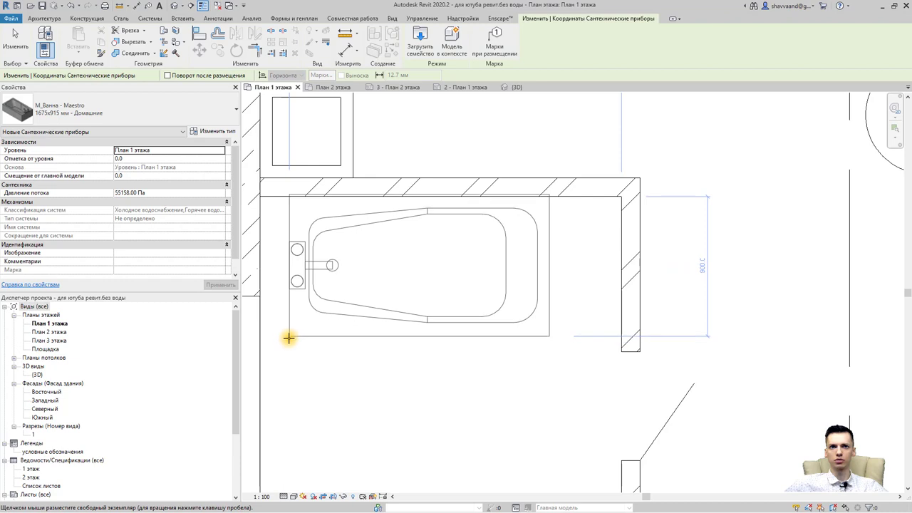
{"action": "left_click", "coordinate": [295, 348]}
{"action": "key", "text": "Escape"}
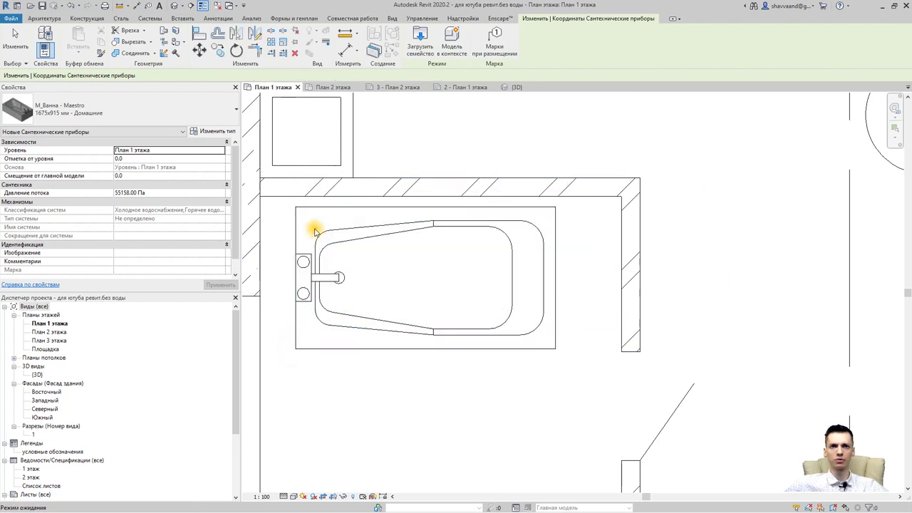
{"action": "key", "text": "Escape"}
Move the bathtub so its top-left corner snaps to the top wall corner.
{"action": "left_click", "coordinate": [307, 209]}
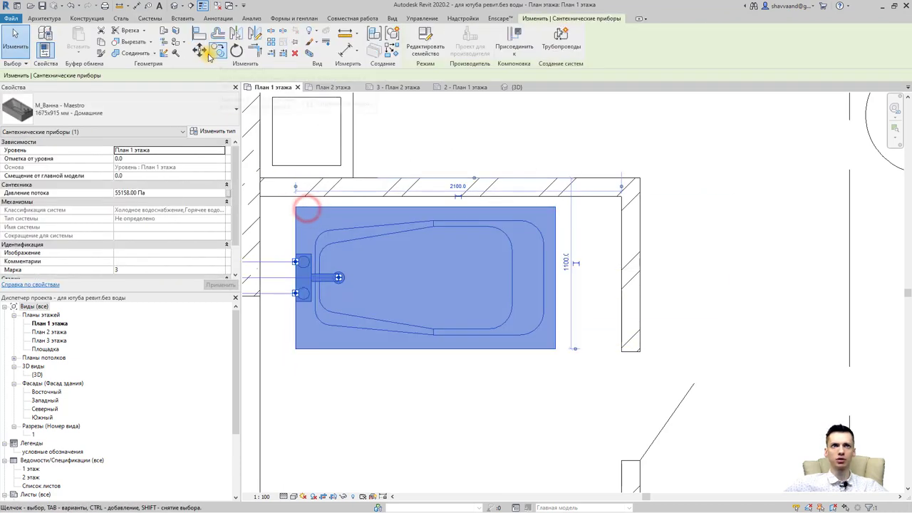
{"action": "left_click", "coordinate": [200, 50]}
{"action": "left_click", "coordinate": [295, 208]}
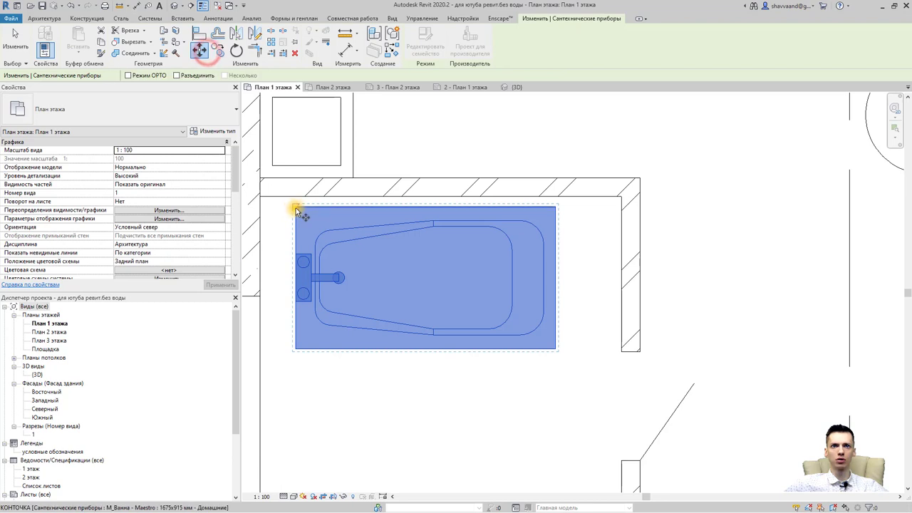
{"action": "left_click", "coordinate": [260, 196]}
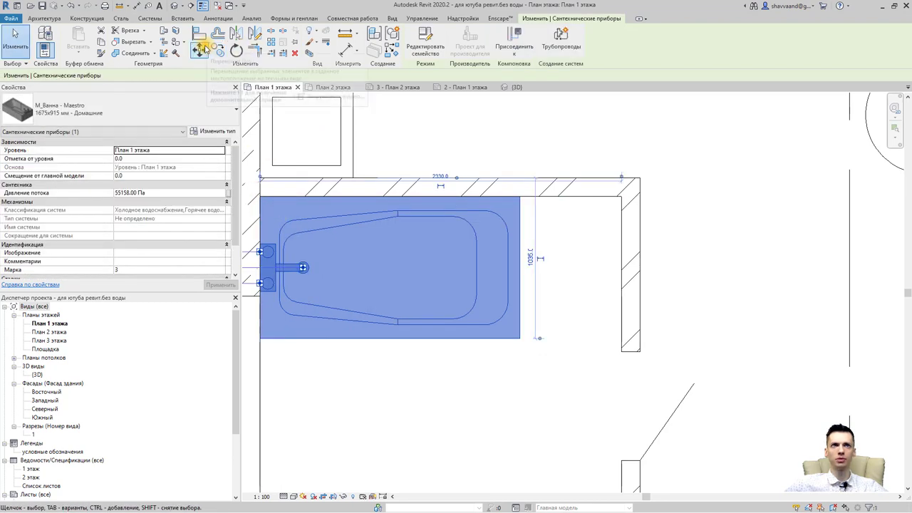
{"action": "key", "text": "m"}
{"action": "key", "text": "v"}
{"action": "left_click", "coordinate": [262, 199]}
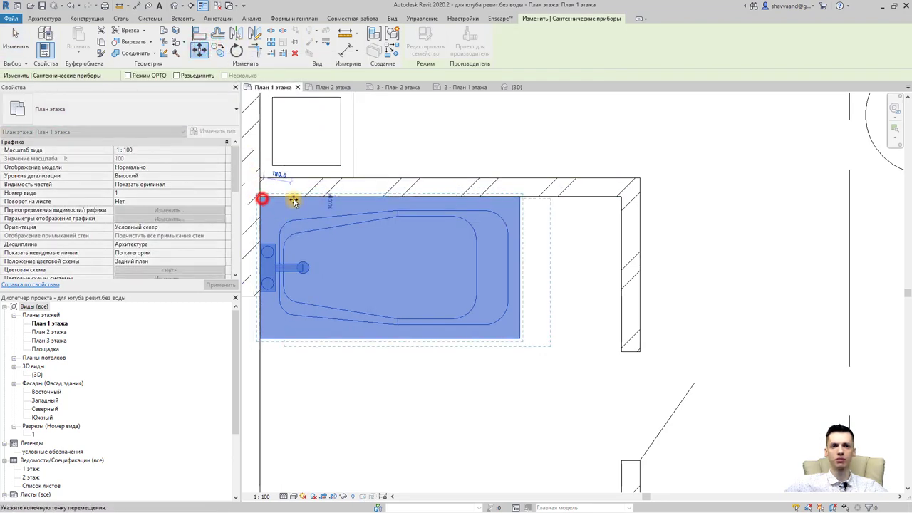
{"action": "left_click", "coordinate": [335, 202]}
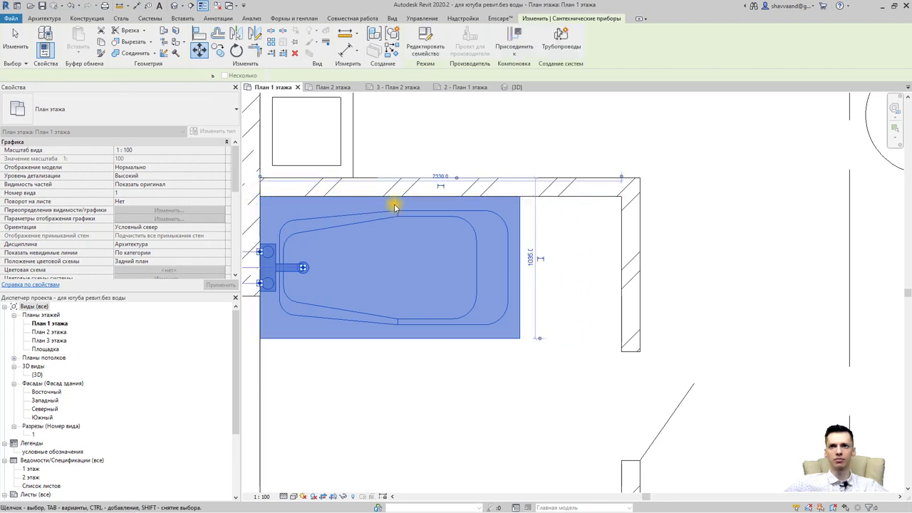
Copy the bathtub against the right wall, then undo the extra copy.
{"action": "left_click", "coordinate": [211, 53]}
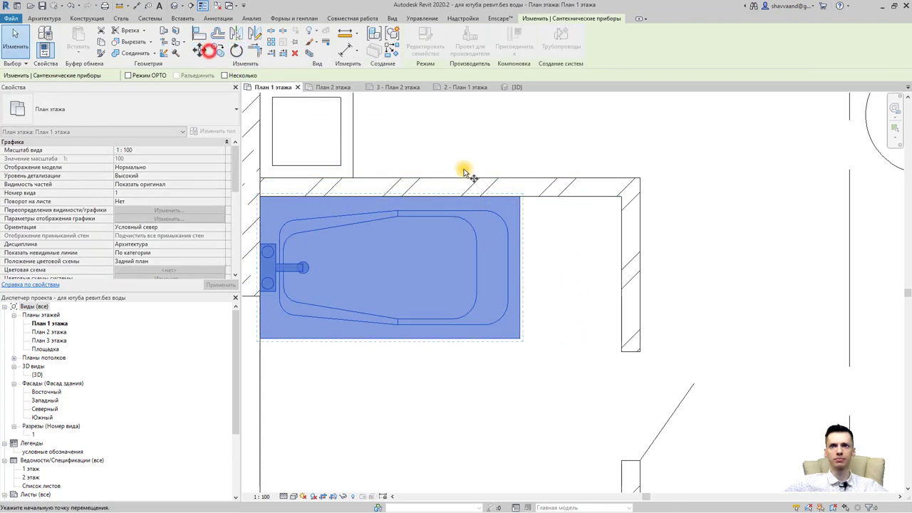
{"action": "left_click", "coordinate": [520, 200]}
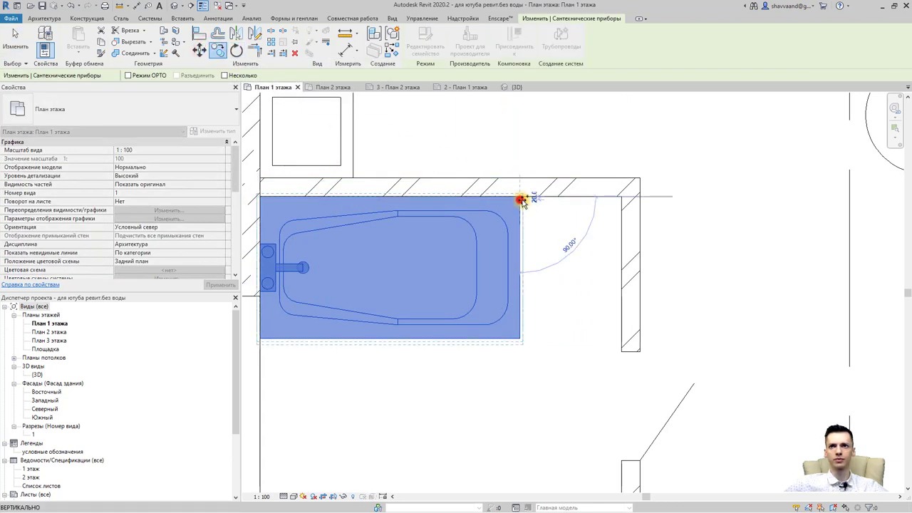
{"action": "left_click", "coordinate": [619, 200]}
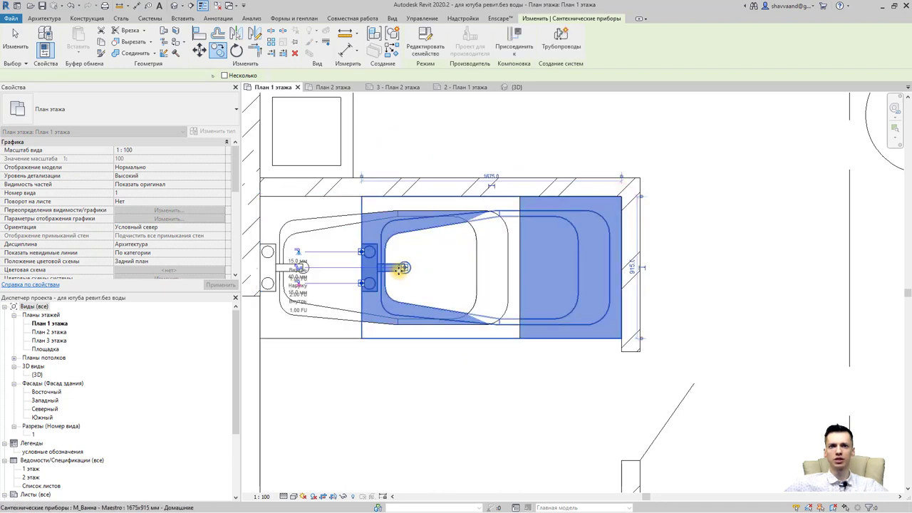
{"action": "key", "text": "Escape"}
{"action": "key", "text": "Escape"}
{"action": "left_click", "coordinate": [290, 267]}
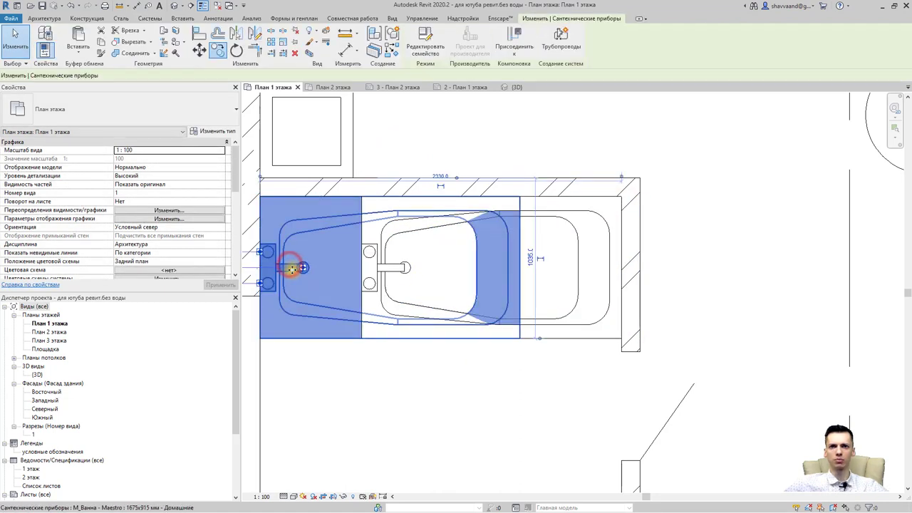
{"action": "key", "text": "ctrl+z"}
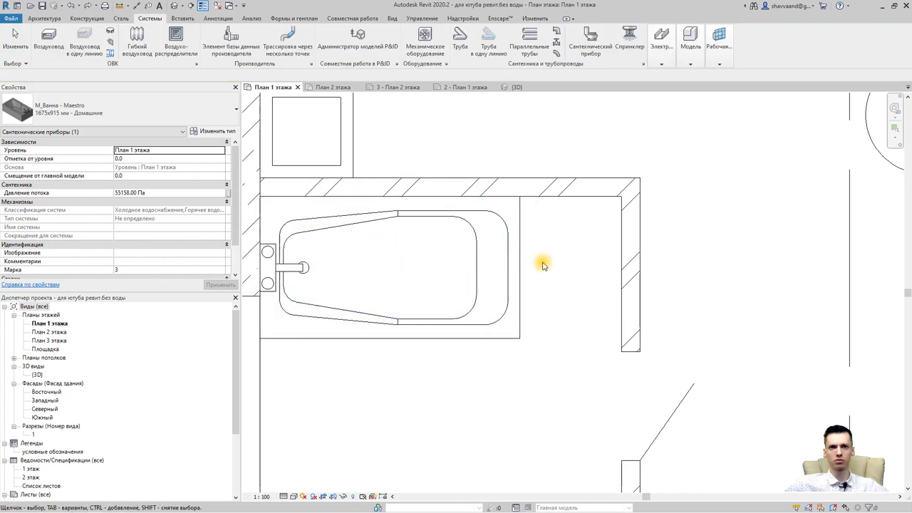
{"action": "left_click", "coordinate": [539, 264]}
Move the bathtub by its top-right corner into the right-hand wall corner.
{"action": "left_click", "coordinate": [439, 267]}
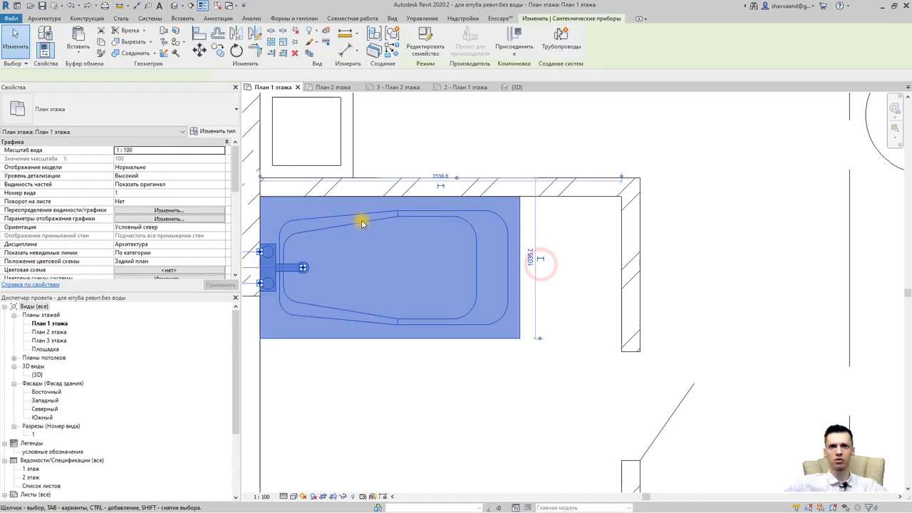
{"action": "left_click", "coordinate": [202, 49]}
{"action": "left_click", "coordinate": [520, 196]}
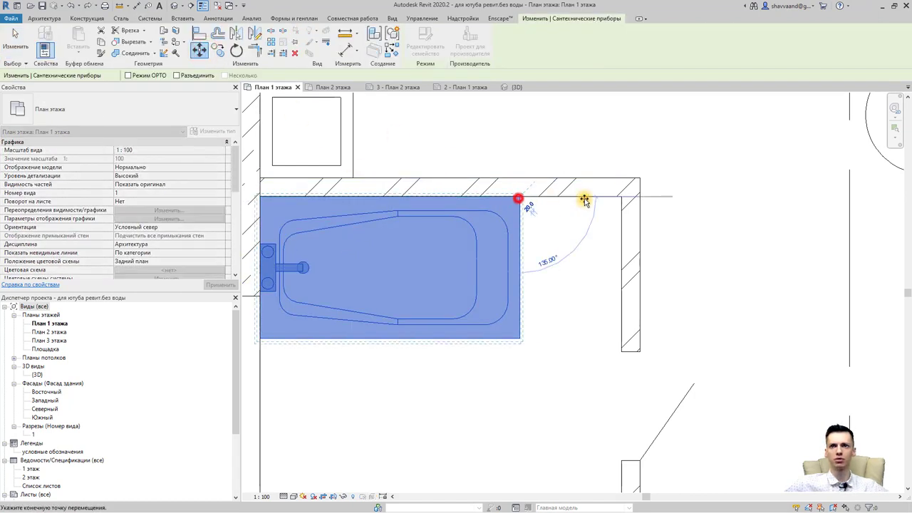
{"action": "left_click", "coordinate": [622, 198]}
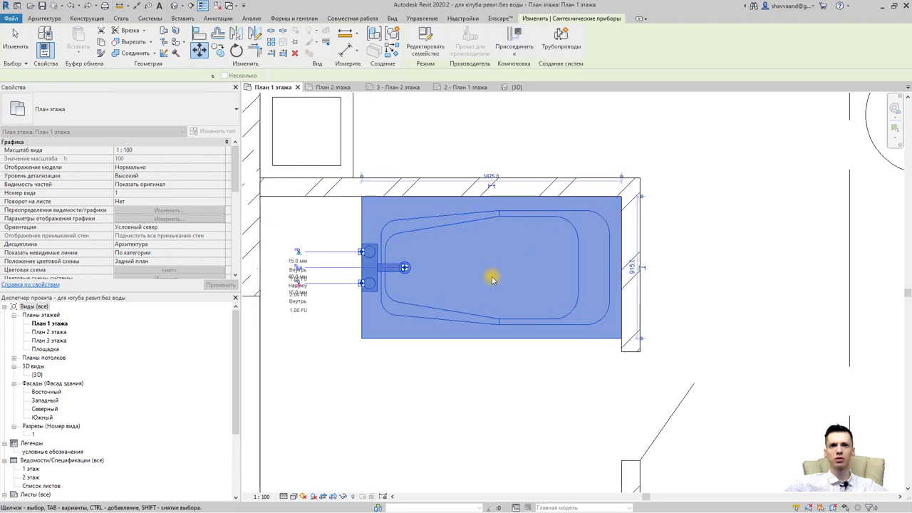
{"action": "key", "text": "Escape"}
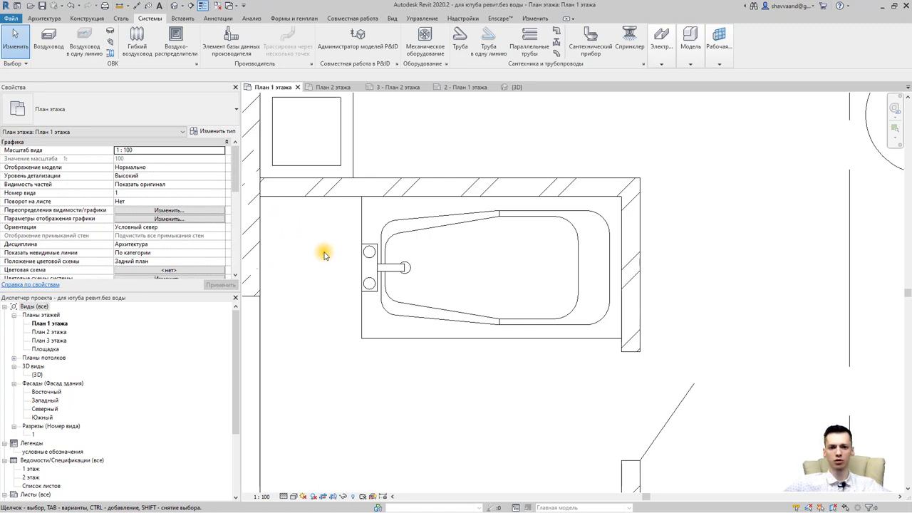
{"action": "left_click", "coordinate": [44, 19]}
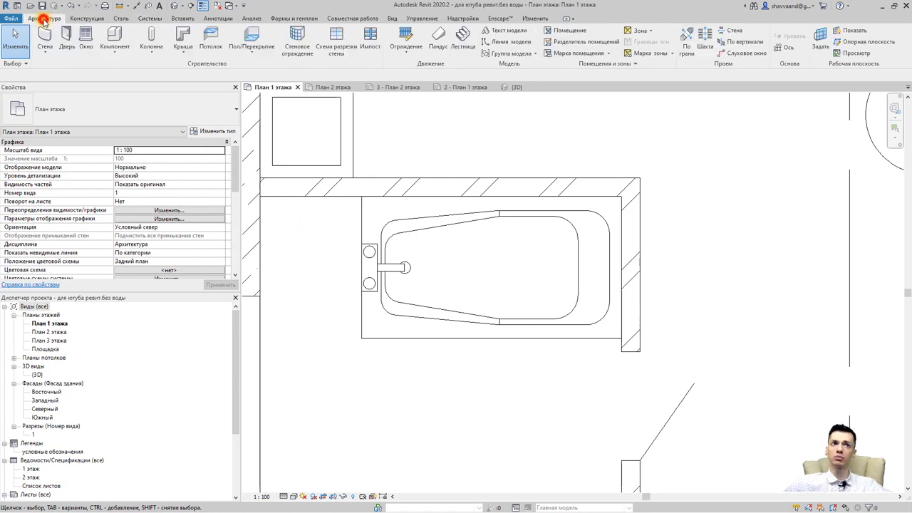
Draw an L-shaped Базовая стена вентканал wall left of the bathtub.
{"action": "left_click", "coordinate": [44, 51]}
{"action": "left_click", "coordinate": [77, 69]}
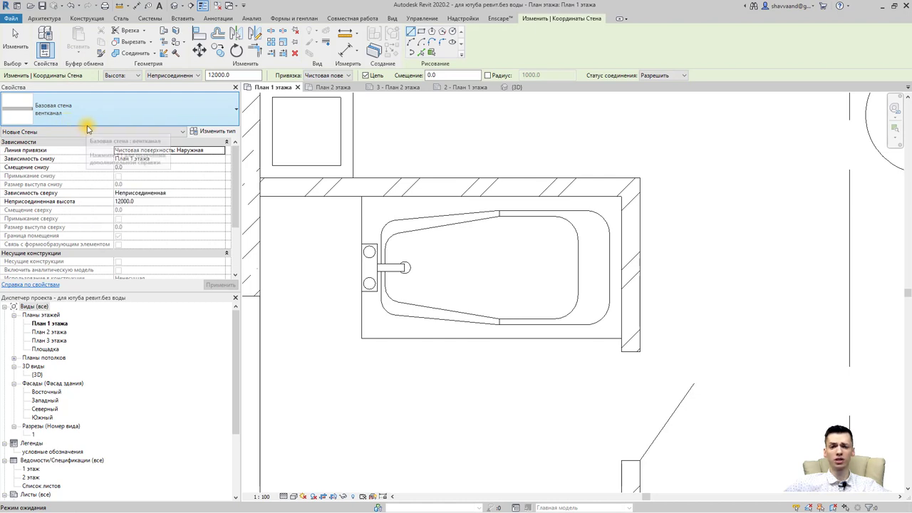
{"action": "left_click", "coordinate": [28, 22]}
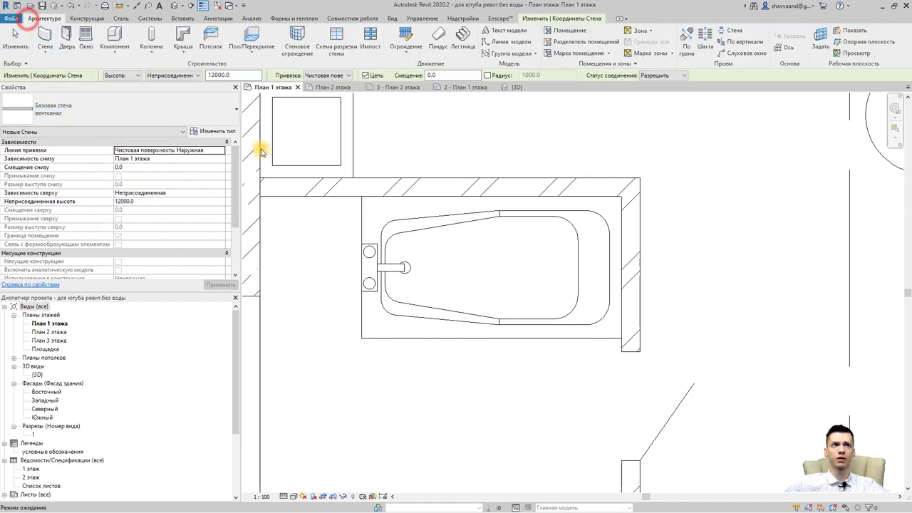
{"action": "left_click", "coordinate": [321, 199]}
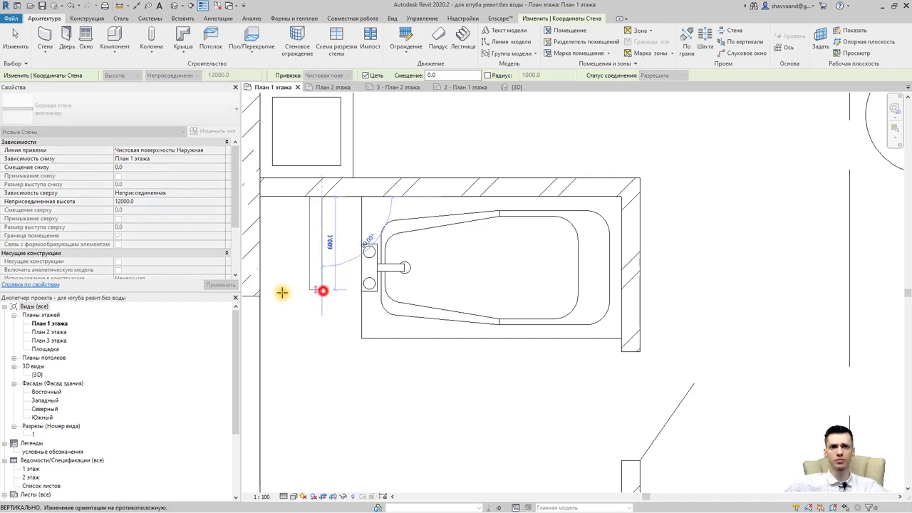
{"action": "left_click", "coordinate": [322, 290]}
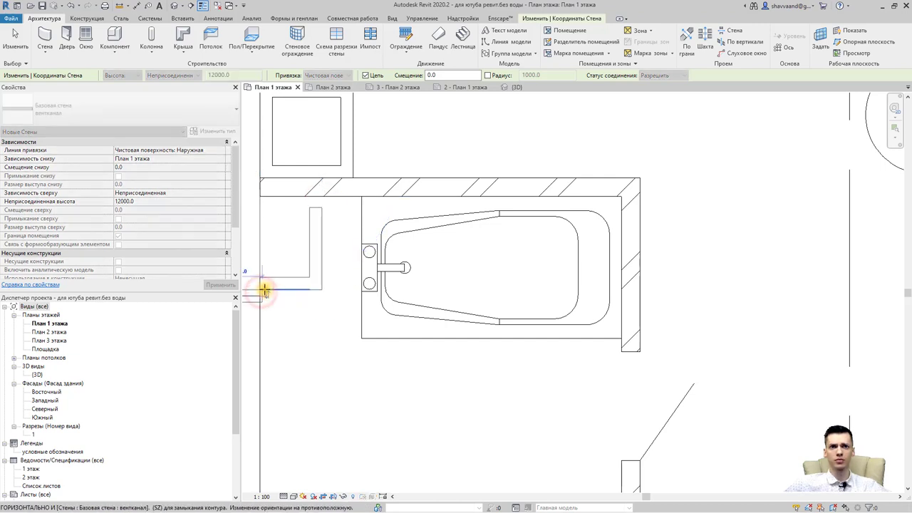
{"action": "left_click", "coordinate": [264, 290]}
{"action": "key", "text": "Escape"}
{"action": "key", "text": "Escape"}
{"action": "middle_click_drag", "start_coordinate": [300, 261], "coordinate": [346, 264]}
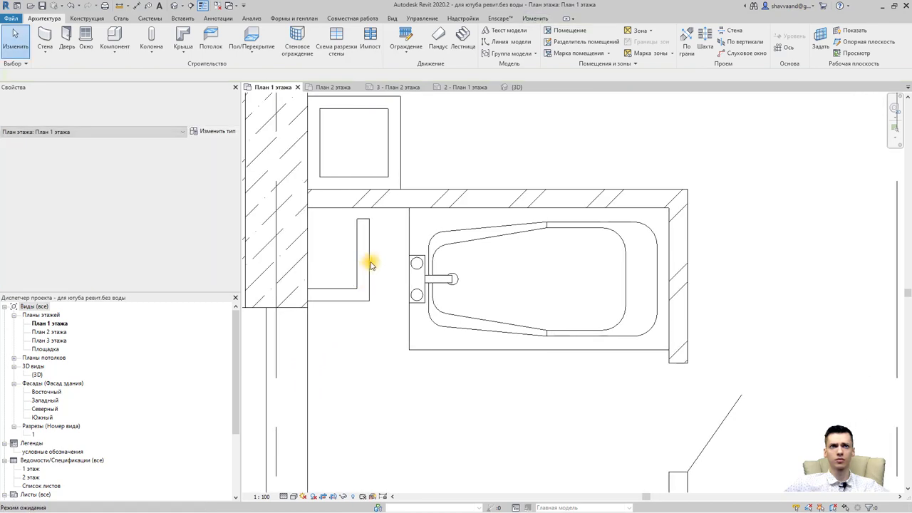
Set both вентканал walls' top constraint to До уровня: План 2 этажа.
{"action": "left_click", "coordinate": [365, 257]}
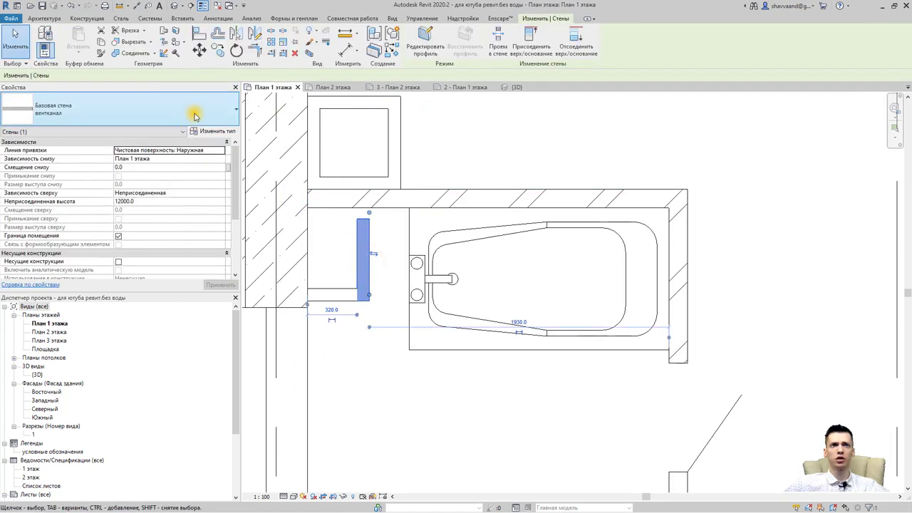
{"action": "left_click", "coordinate": [220, 192]}
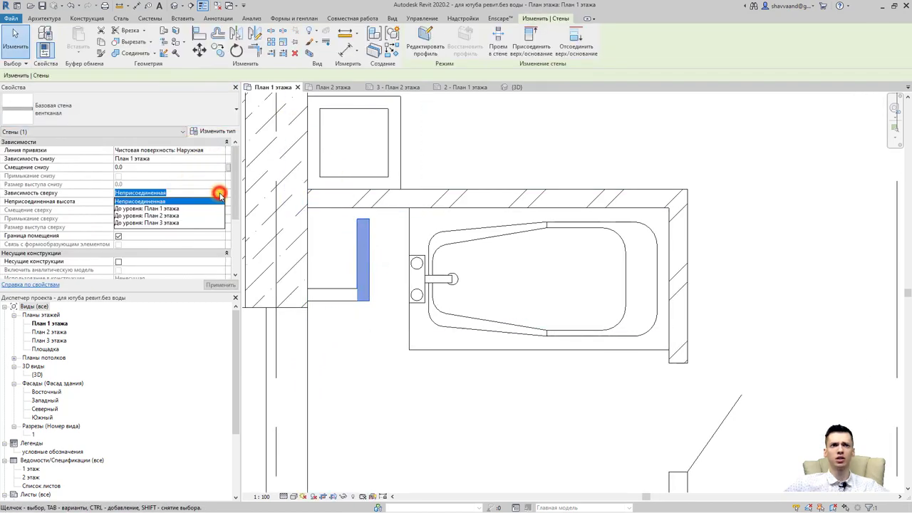
{"action": "left_click", "coordinate": [178, 213]}
{"action": "left_click", "coordinate": [341, 290]}
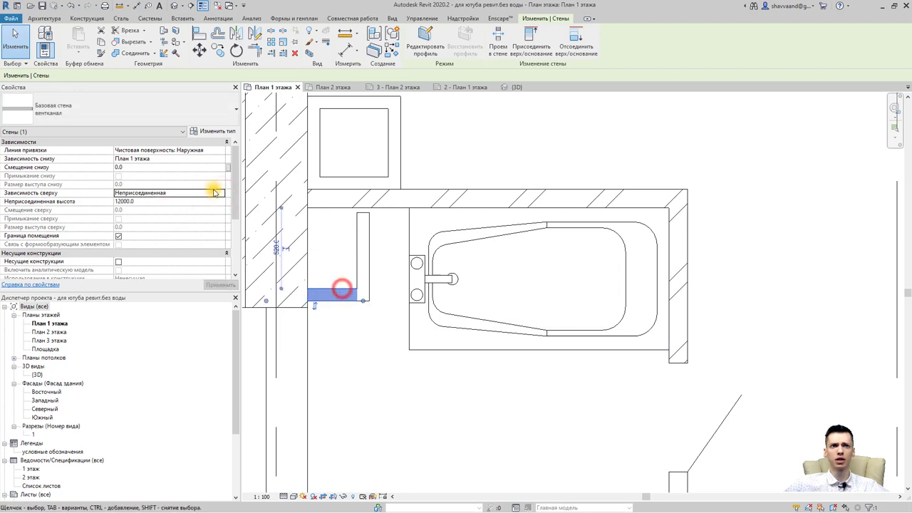
{"action": "left_click", "coordinate": [219, 193]}
{"action": "left_click", "coordinate": [171, 216]}
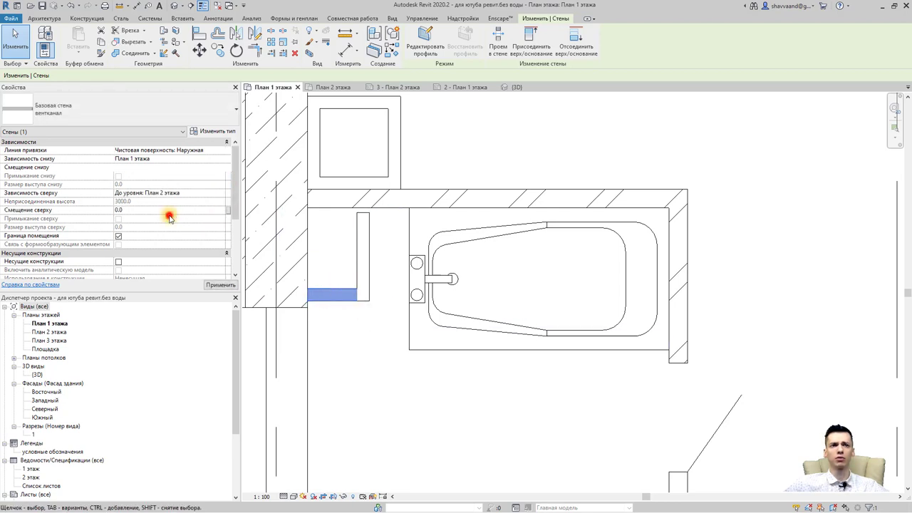
{"action": "left_click", "coordinate": [367, 229]}
{"action": "scroll", "coordinate": [373, 222], "scroll_direction": "up", "scroll_amount": 3}
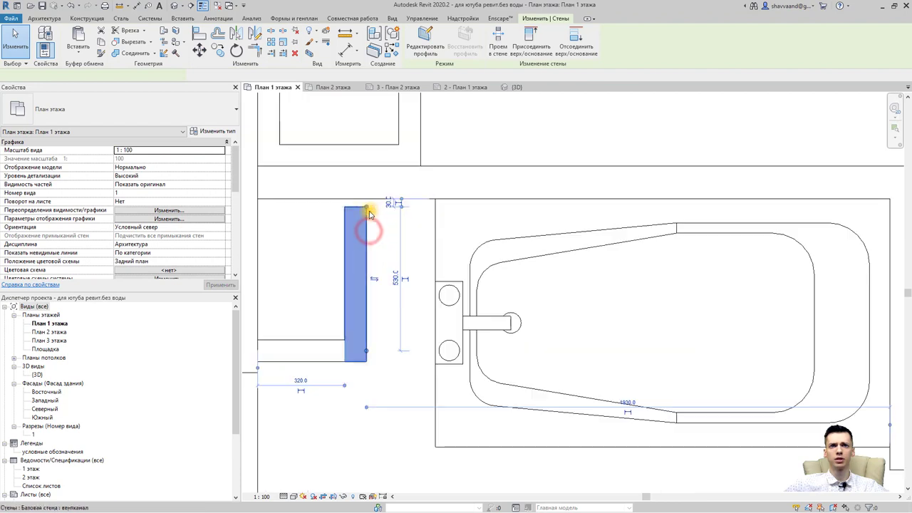
{"action": "scroll", "coordinate": [356, 228], "scroll_direction": "down", "scroll_amount": 1}
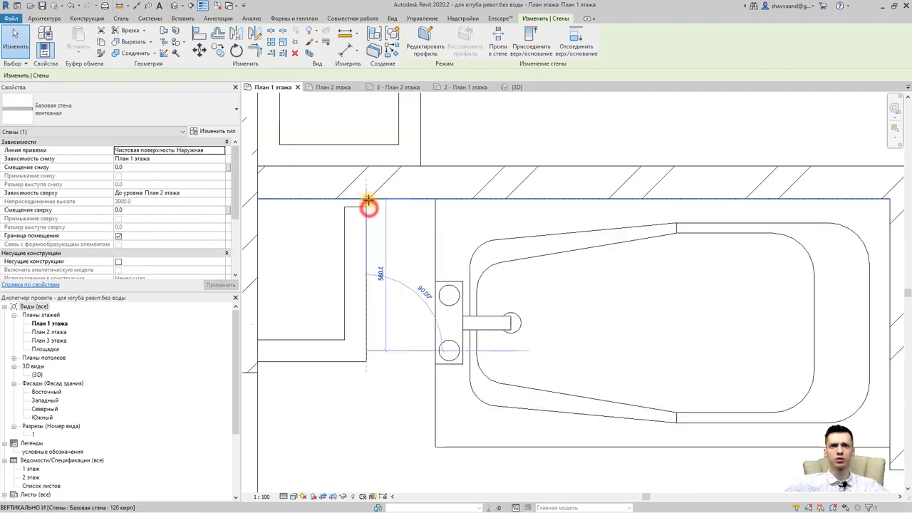
{"action": "left_click", "coordinate": [305, 255]}
{"action": "scroll", "coordinate": [399, 267], "scroll_direction": "down", "scroll_amount": 1}
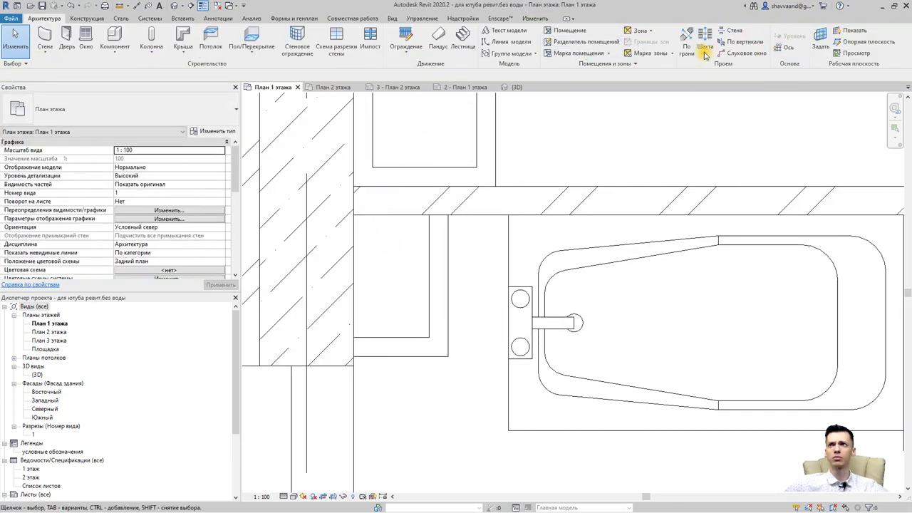
Measure the 320 mm gap between the wall faces.
{"action": "left_click", "coordinate": [118, 6]}
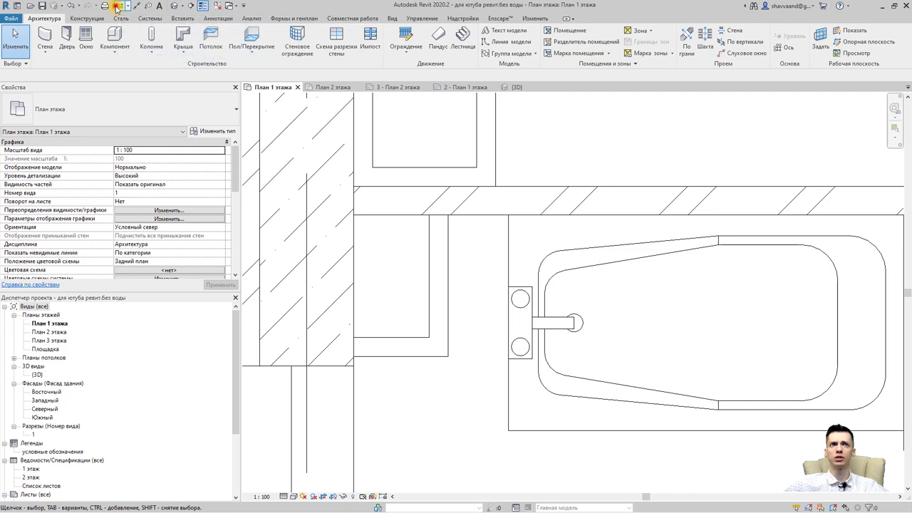
{"action": "left_click", "coordinate": [405, 216]}
{"action": "key", "text": "Escape"}
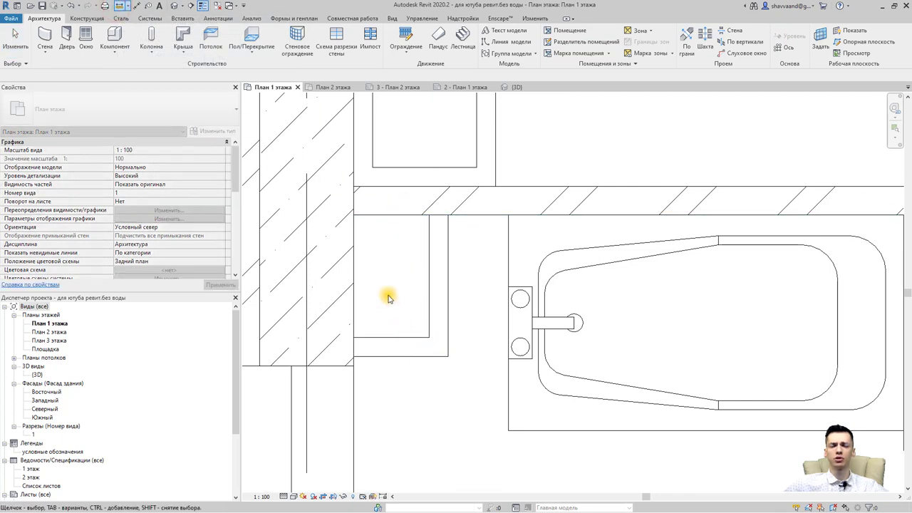
{"action": "key", "text": "Escape"}
{"action": "left_click", "coordinate": [118, 6]}
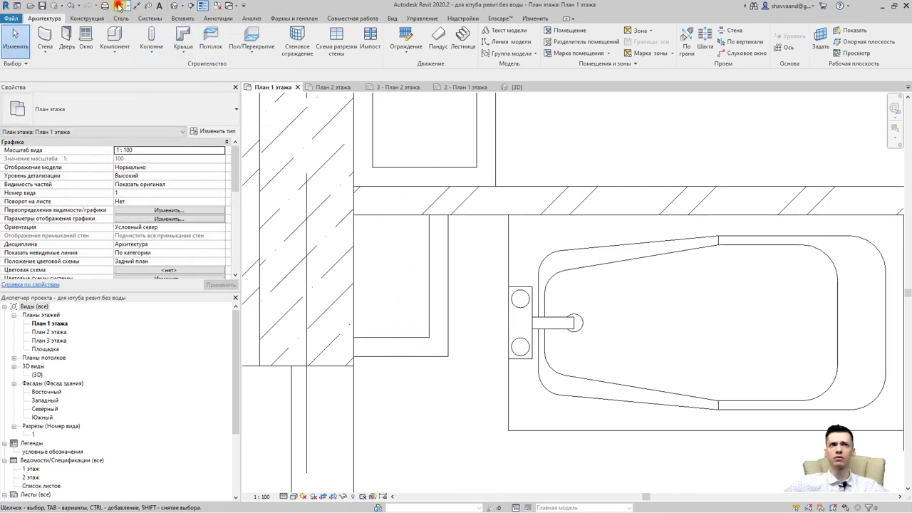
{"action": "left_click", "coordinate": [430, 261]}
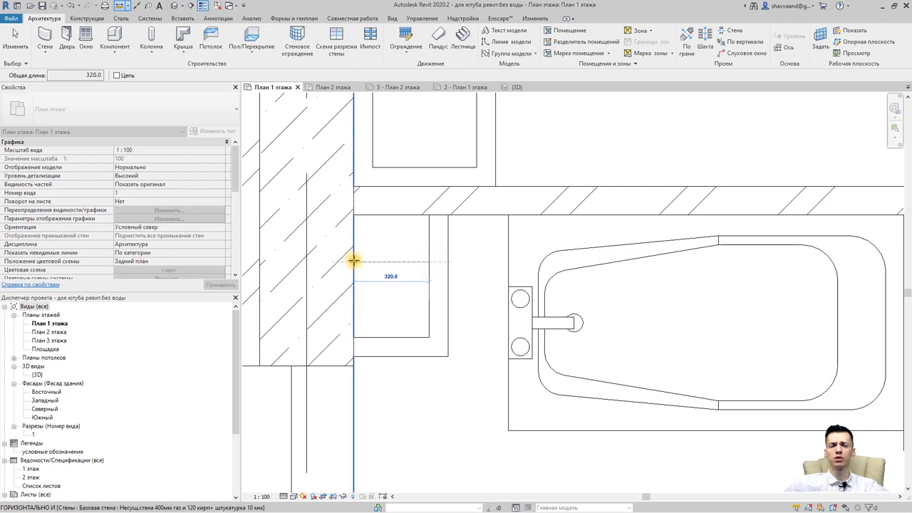
{"action": "key", "text": "Escape"}
{"action": "key", "text": "Escape"}
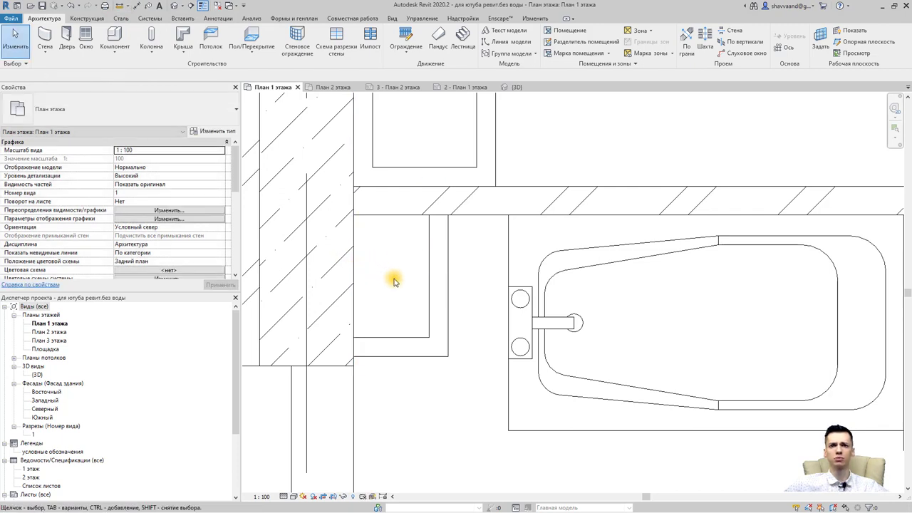
Pan and zoom out until the whole bathroom with tub, toilet and washbasin shows.
{"action": "scroll", "coordinate": [396, 269], "scroll_direction": "down", "scroll_amount": 1}
{"action": "middle_click_drag", "start_coordinate": [397, 270], "coordinate": [381, 273]}
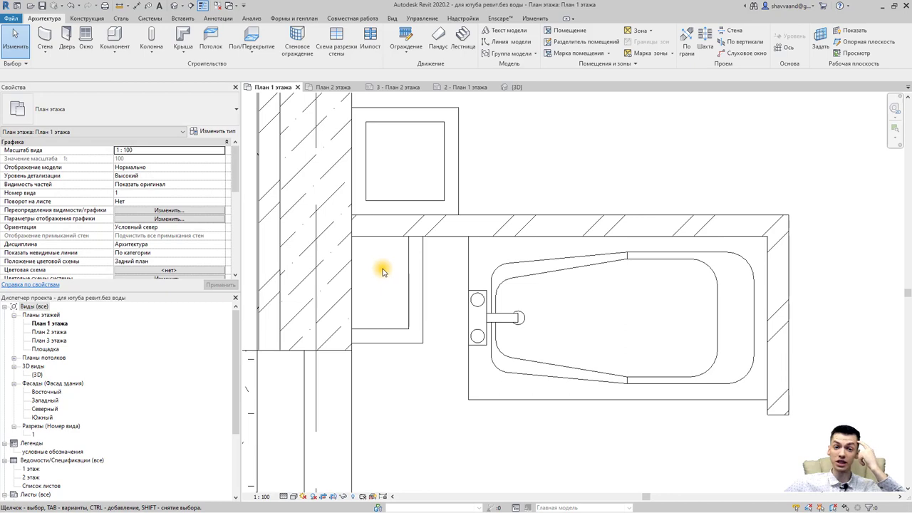
{"action": "scroll", "coordinate": [381, 269], "scroll_direction": "down", "scroll_amount": 1}
{"action": "scroll", "coordinate": [383, 262], "scroll_direction": "down", "scroll_amount": 1}
{"action": "scroll", "coordinate": [421, 249], "scroll_direction": "down", "scroll_amount": 1}
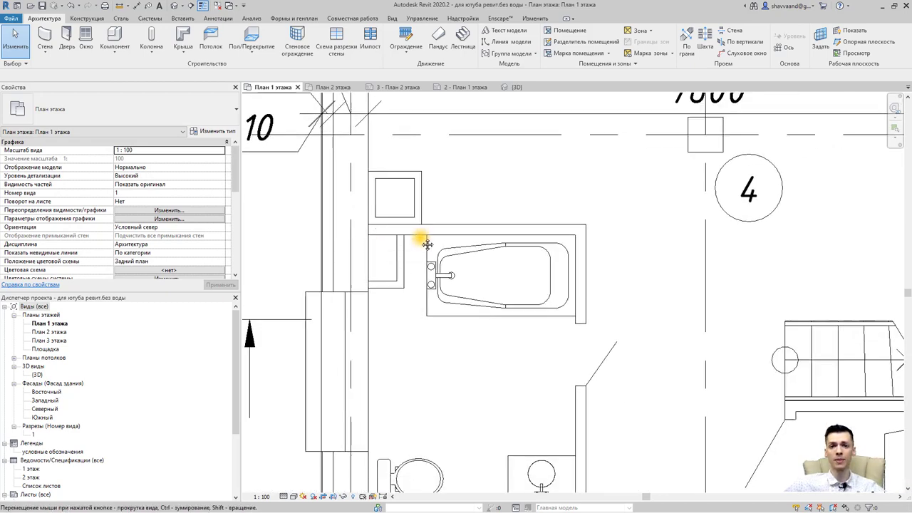
{"action": "middle_click_drag", "start_coordinate": [426, 244], "coordinate": [441, 183]}
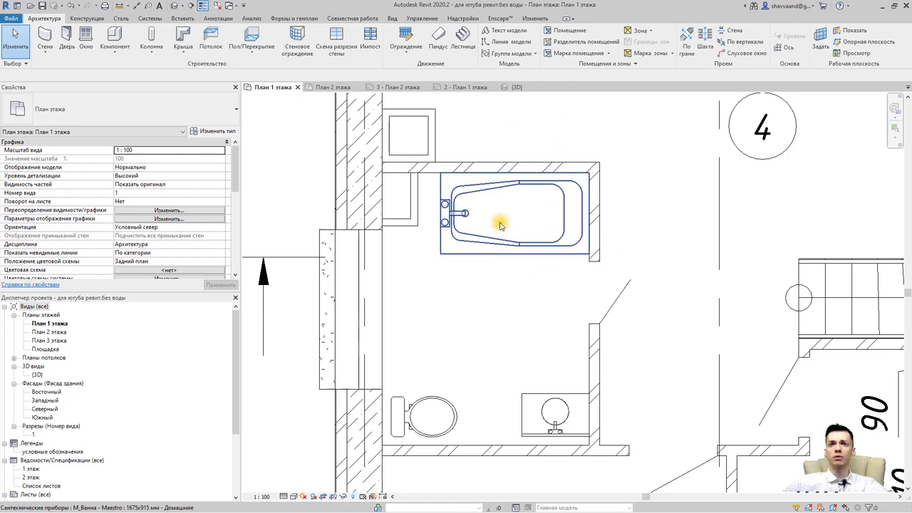
Show the System Browser from the View tab's User Interface list.
{"action": "left_click", "coordinate": [395, 19]}
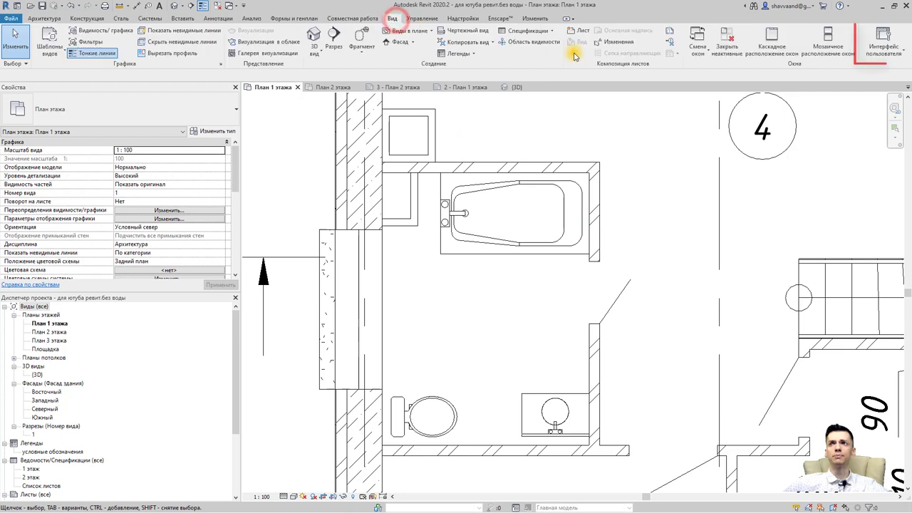
{"action": "left_click", "coordinate": [882, 51]}
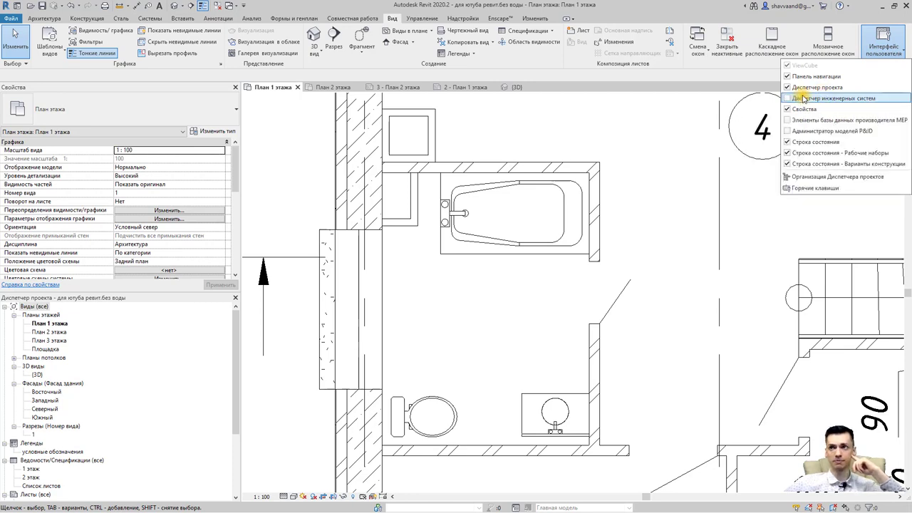
{"action": "left_click", "coordinate": [823, 98]}
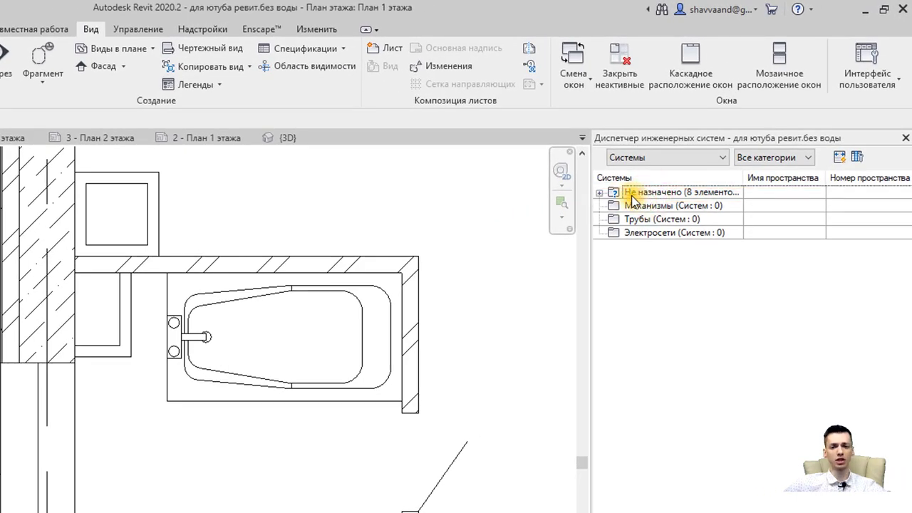
Expand Не назначено > Трубы with its hot water, sewage and cold water nodes, and select the washbasin entries.
{"action": "left_click", "coordinate": [599, 192]}
{"action": "left_click", "coordinate": [613, 219]}
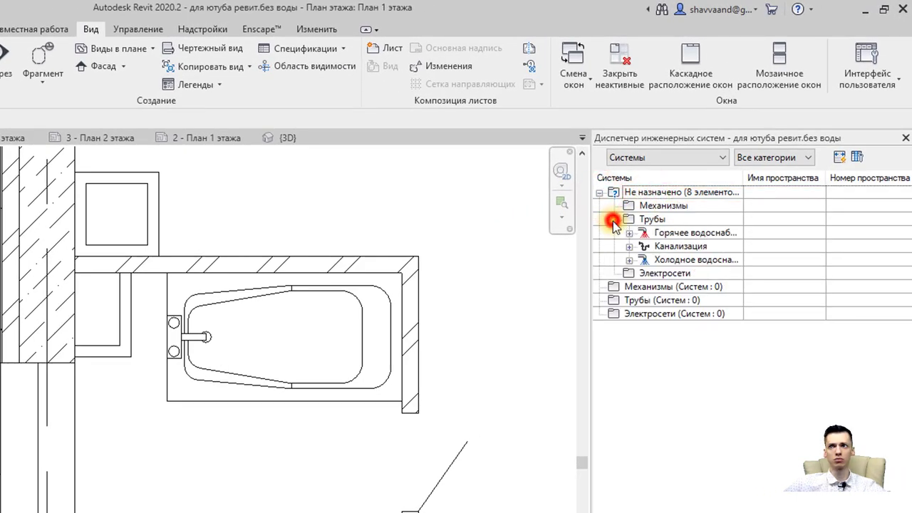
{"action": "left_click", "coordinate": [629, 233]}
{"action": "left_click", "coordinate": [629, 273]}
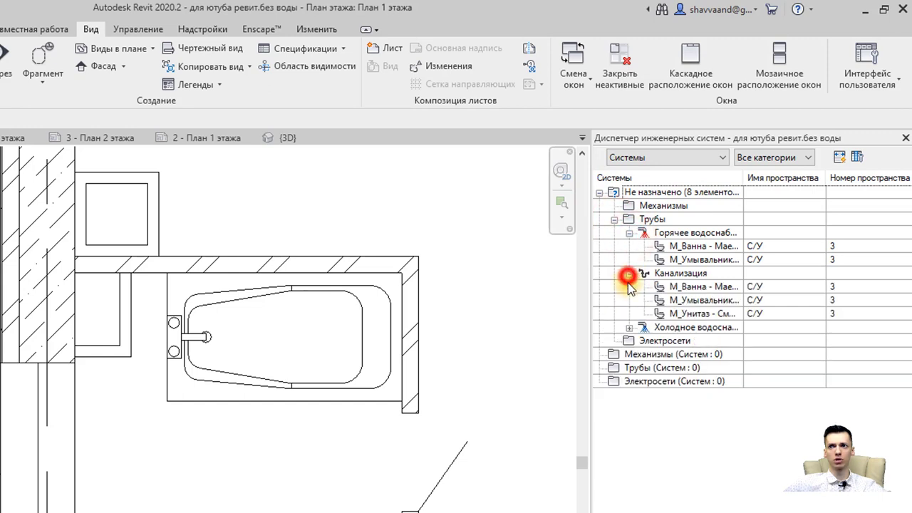
{"action": "left_click", "coordinate": [629, 327]}
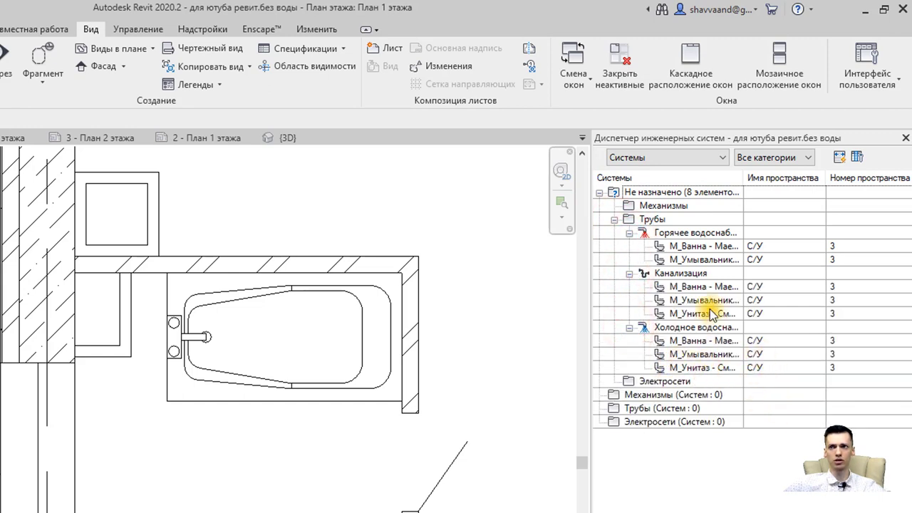
{"action": "left_click", "coordinate": [656, 313]}
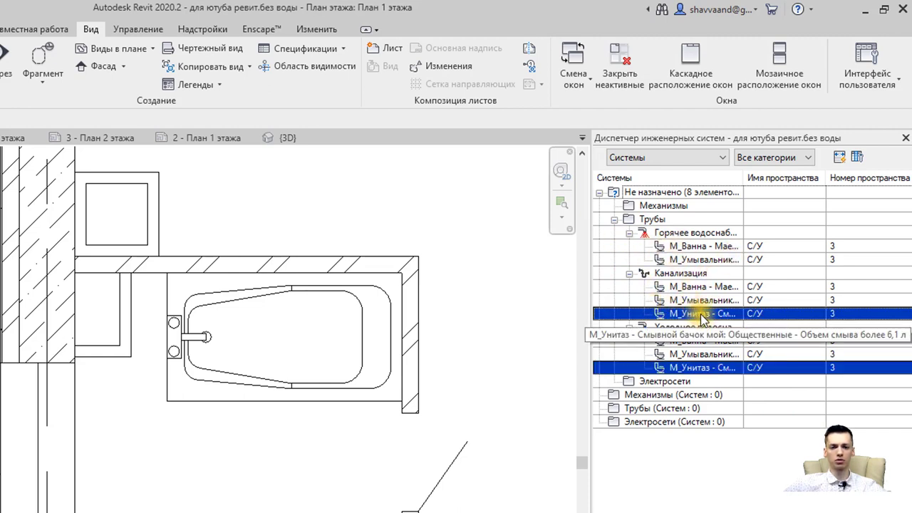
{"action": "left_click", "coordinate": [702, 261]}
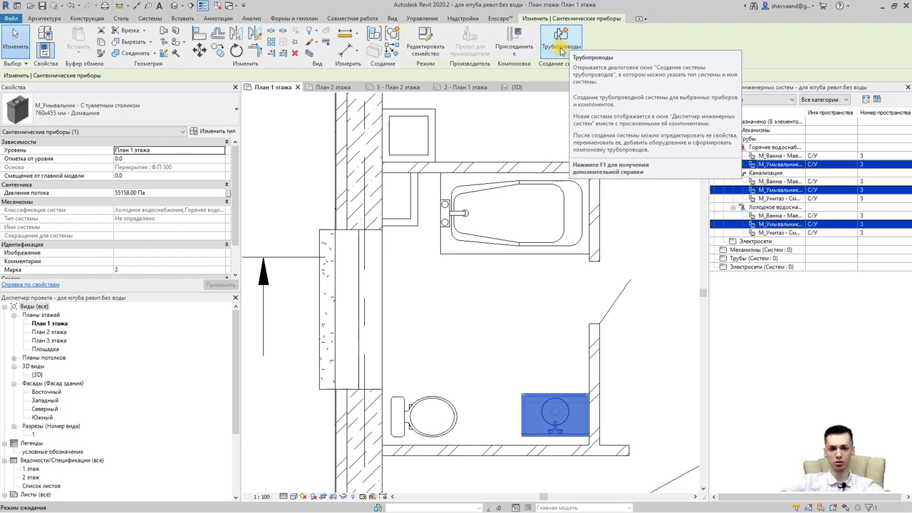
Create a piping system of type Канализация from the selected washbasin.
{"action": "left_click", "coordinate": [562, 44]}
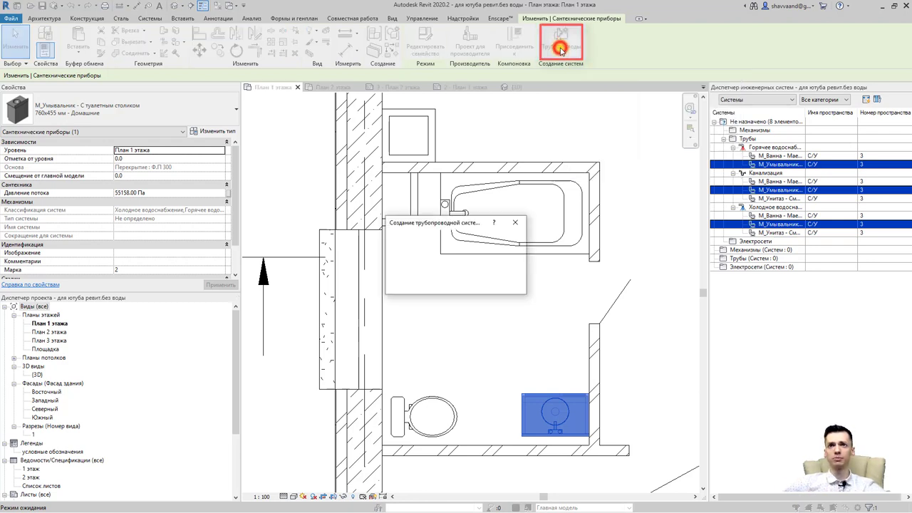
{"action": "left_click", "coordinate": [488, 241]}
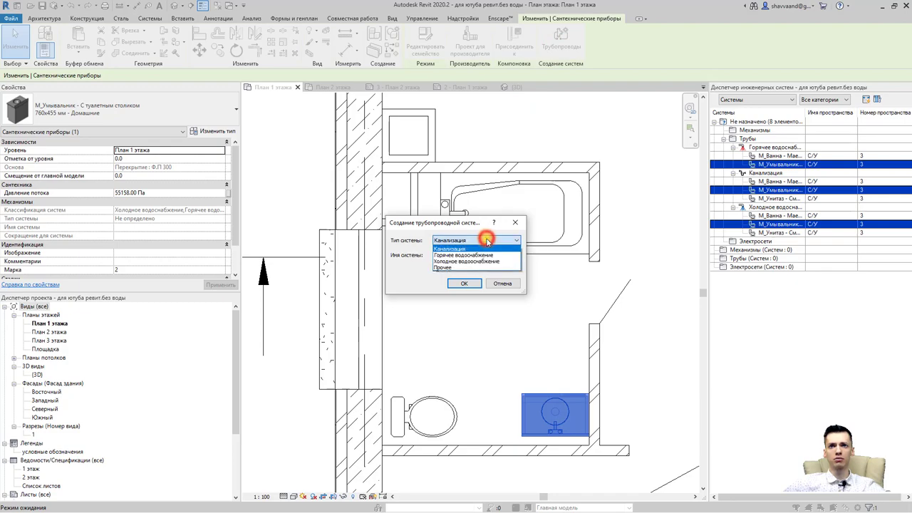
{"action": "left_click", "coordinate": [485, 241]}
{"action": "left_click", "coordinate": [485, 240]}
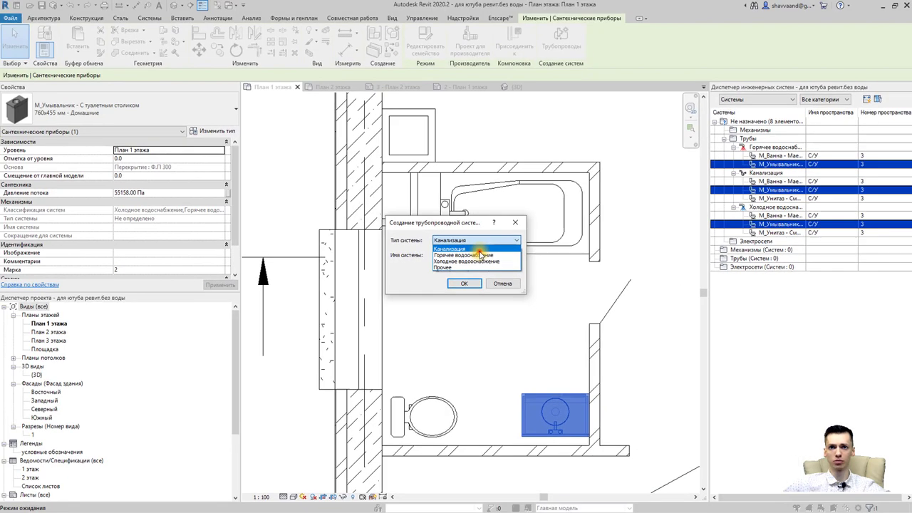
{"action": "left_click", "coordinate": [494, 249]}
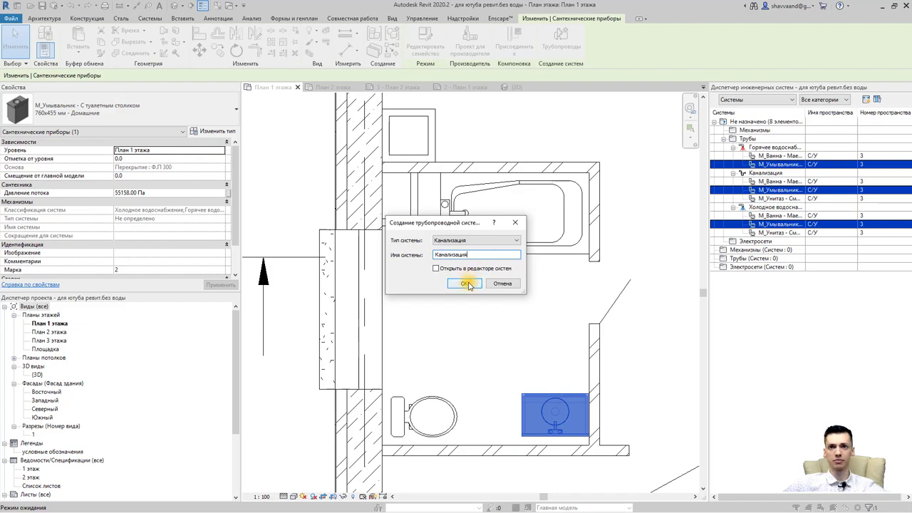
{"action": "left_click", "coordinate": [467, 283]}
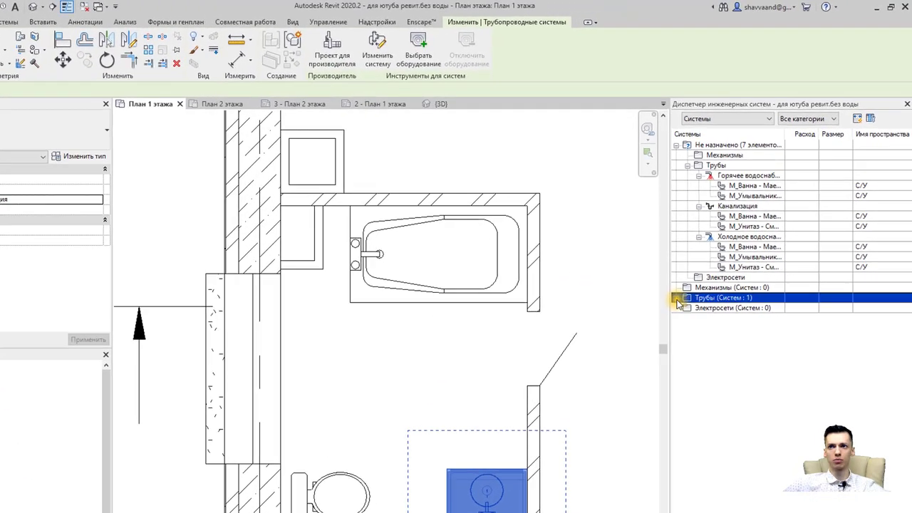
{"action": "left_click", "coordinate": [714, 249]}
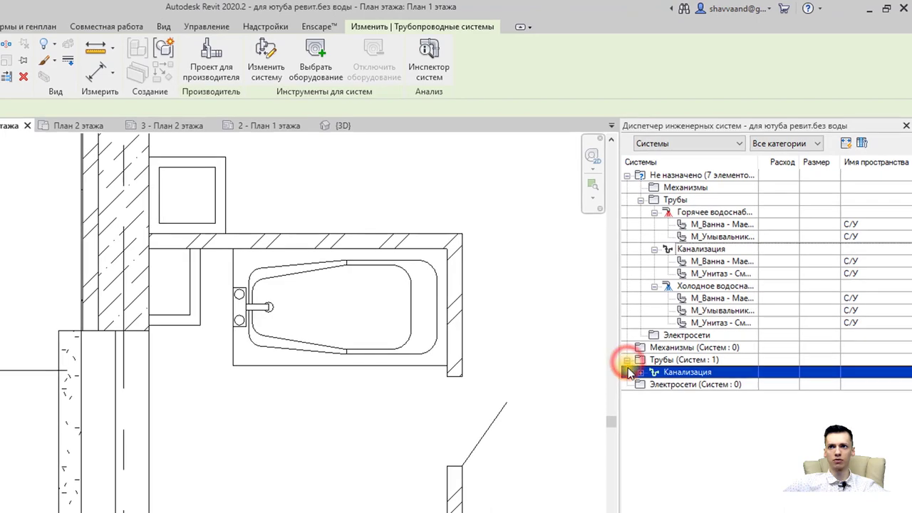
Add the bathtub and toilet to the Канализация system via Edit System.
{"action": "left_click", "coordinate": [639, 372]}
{"action": "left_click", "coordinate": [653, 385]}
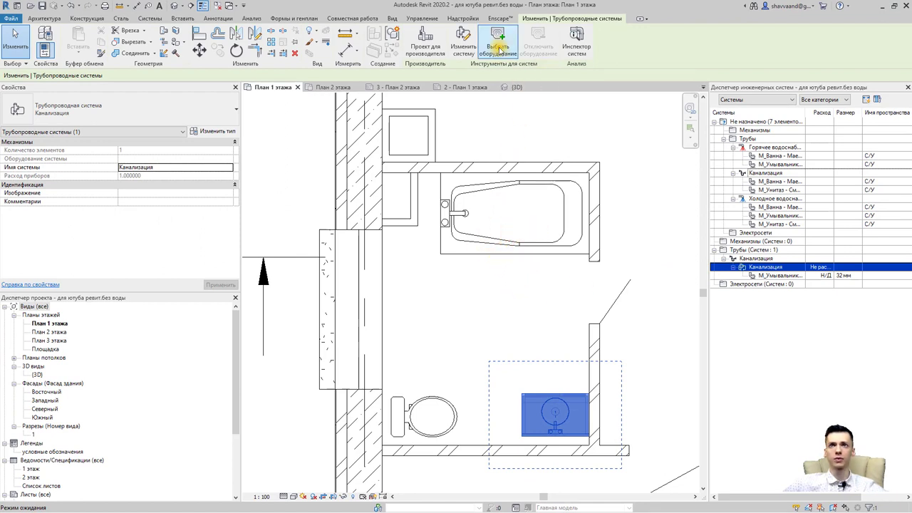
{"action": "left_click", "coordinate": [469, 43]}
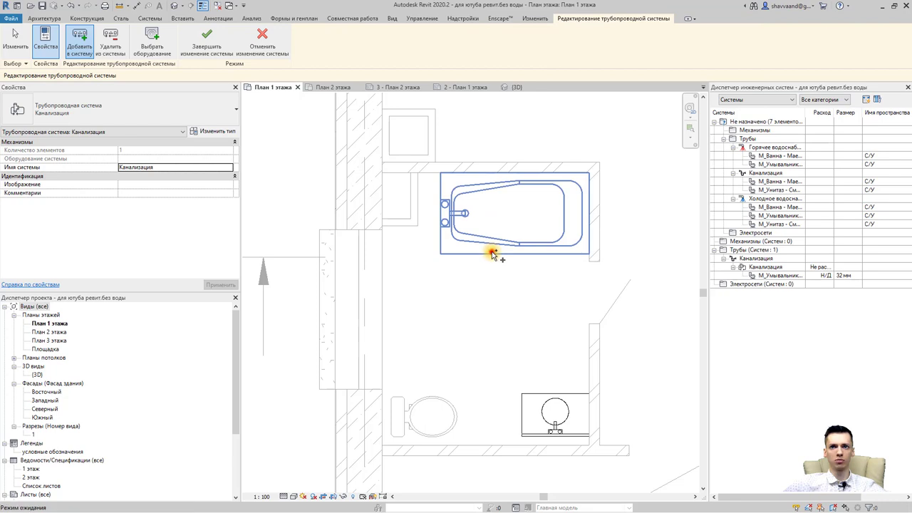
{"action": "left_click", "coordinate": [492, 250]}
{"action": "left_click", "coordinate": [441, 400]}
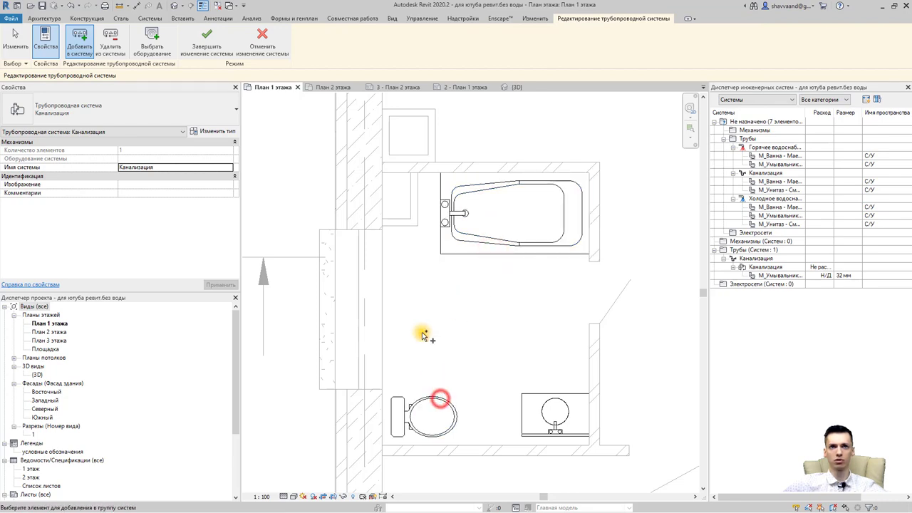
{"action": "left_click", "coordinate": [206, 37]}
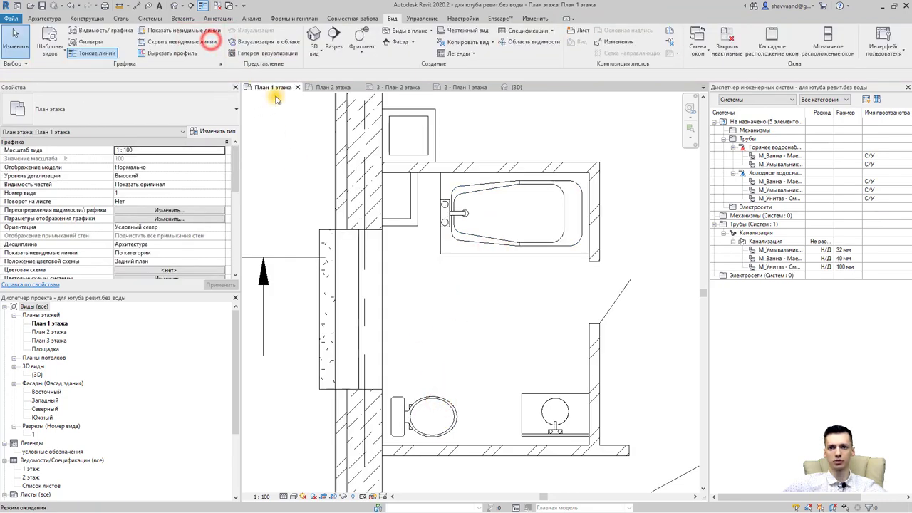
Check the Канализация members in the browser, then select the washbasin alone.
{"action": "left_click", "coordinate": [779, 267]}
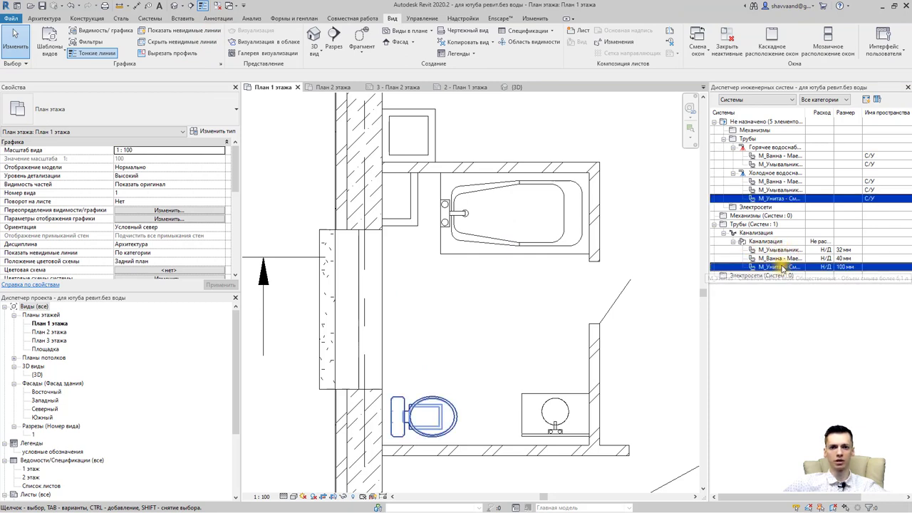
{"action": "left_click", "coordinate": [816, 242]}
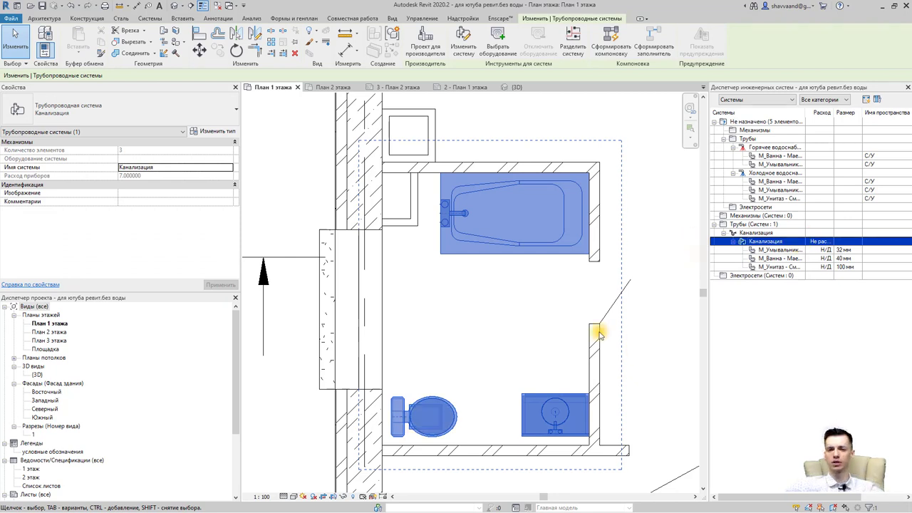
{"action": "left_click", "coordinate": [544, 349]}
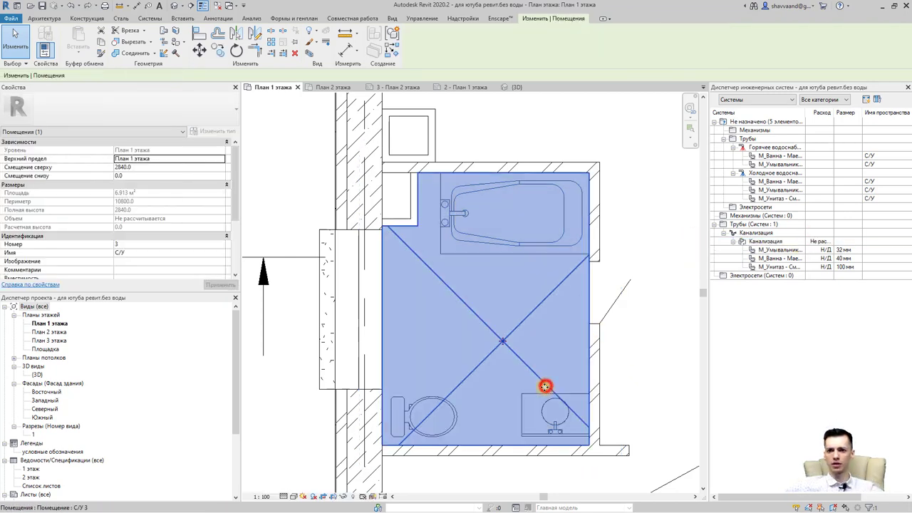
{"action": "left_click", "coordinate": [534, 394]}
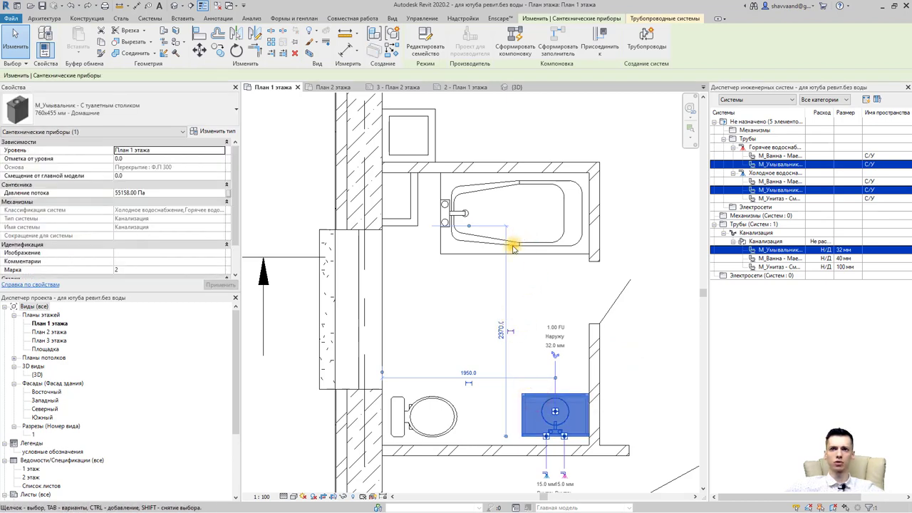
Create a Холодное водоснабжение piping system from the washbasin.
{"action": "left_click", "coordinate": [641, 43]}
{"action": "left_click", "coordinate": [509, 242]}
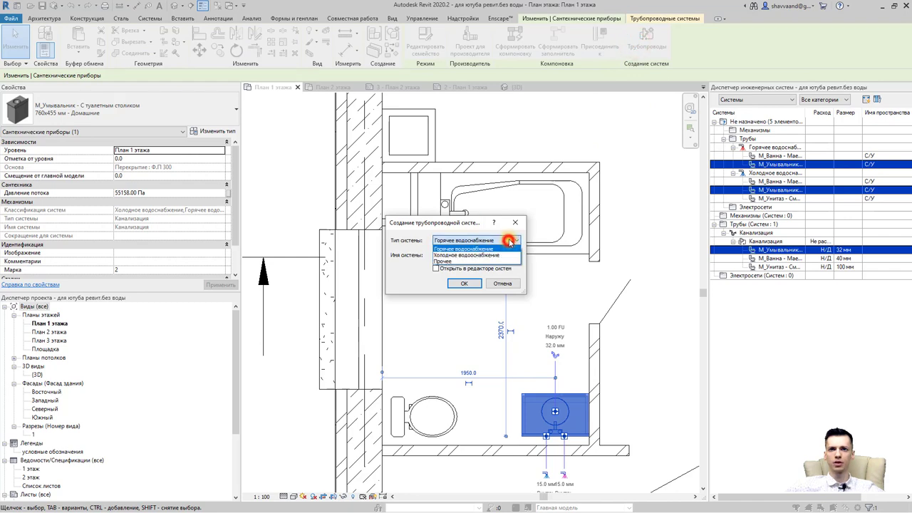
{"action": "left_click", "coordinate": [487, 254]}
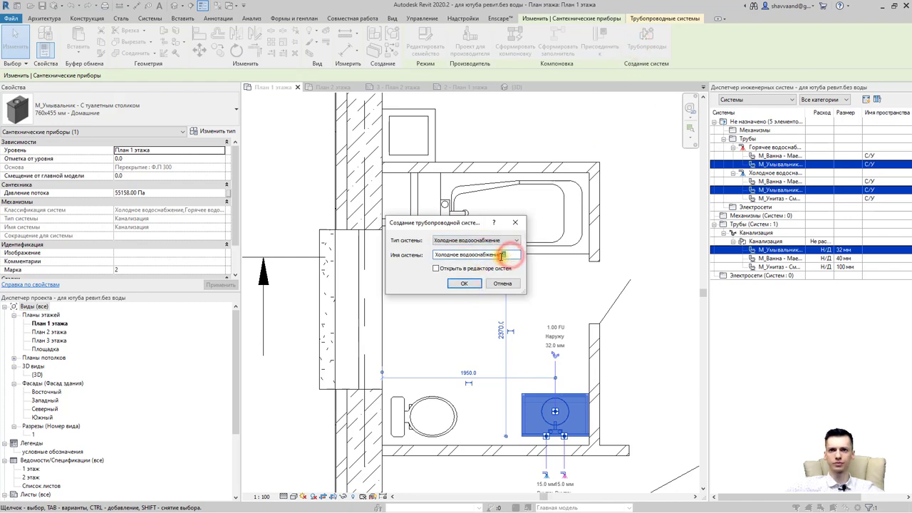
{"action": "left_click", "coordinate": [467, 283]}
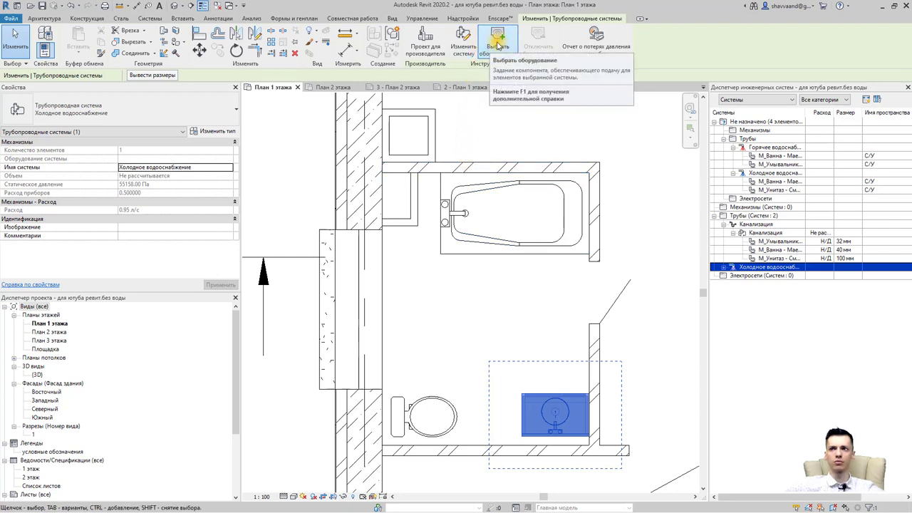
Confirm the washbasin is listed under the cold water system and reselect it in the plan.
{"action": "left_click", "coordinate": [723, 268]}
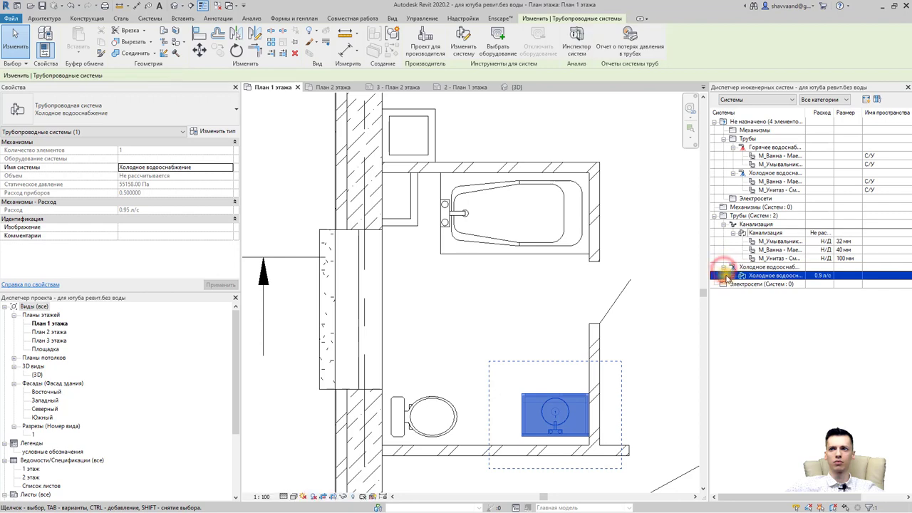
{"action": "left_click", "coordinate": [733, 275]}
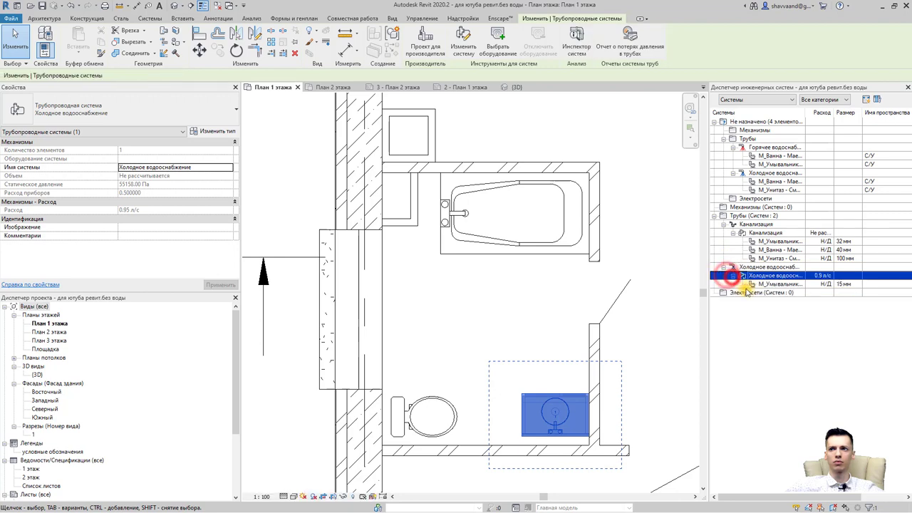
{"action": "left_click", "coordinate": [771, 284]}
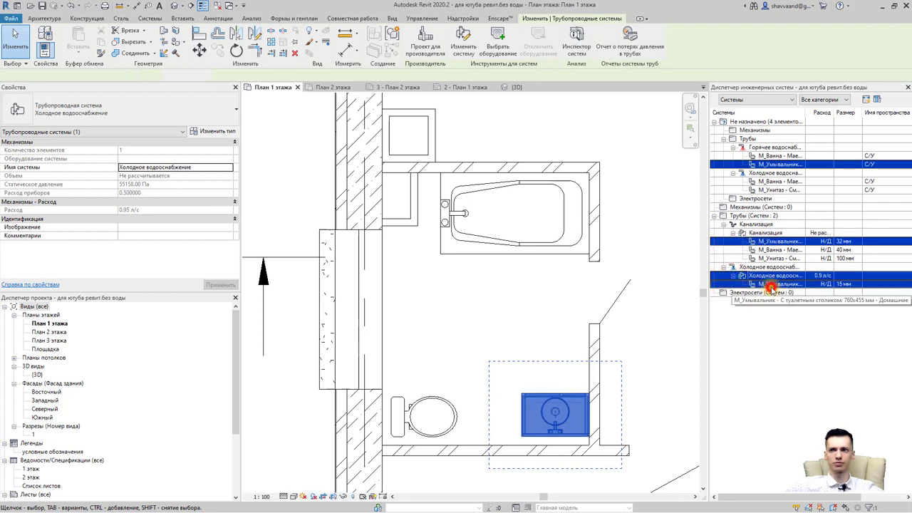
{"action": "left_click", "coordinate": [549, 394]}
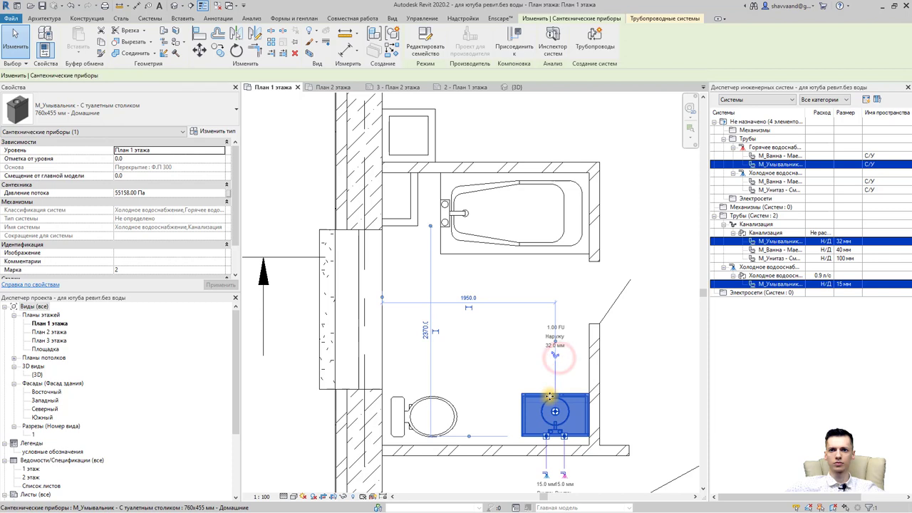
{"action": "left_click", "coordinate": [660, 20]}
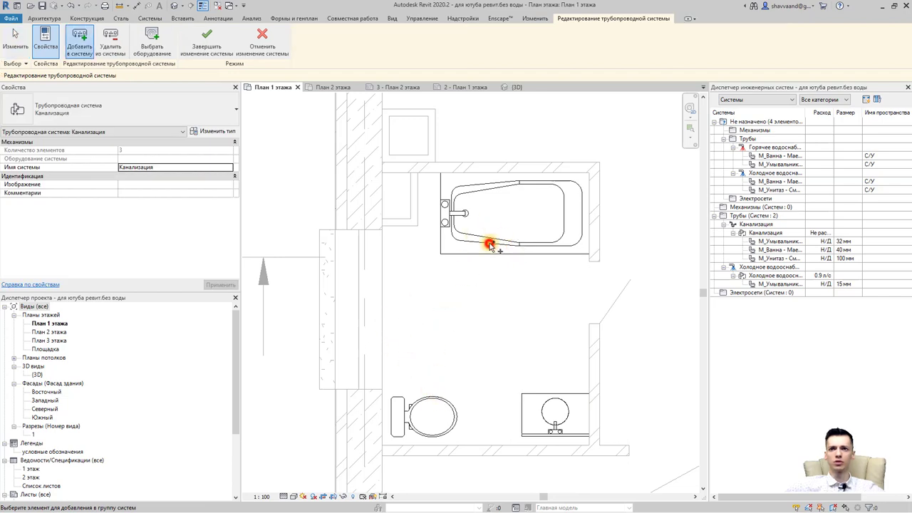
{"action": "left_click", "coordinate": [263, 49]}
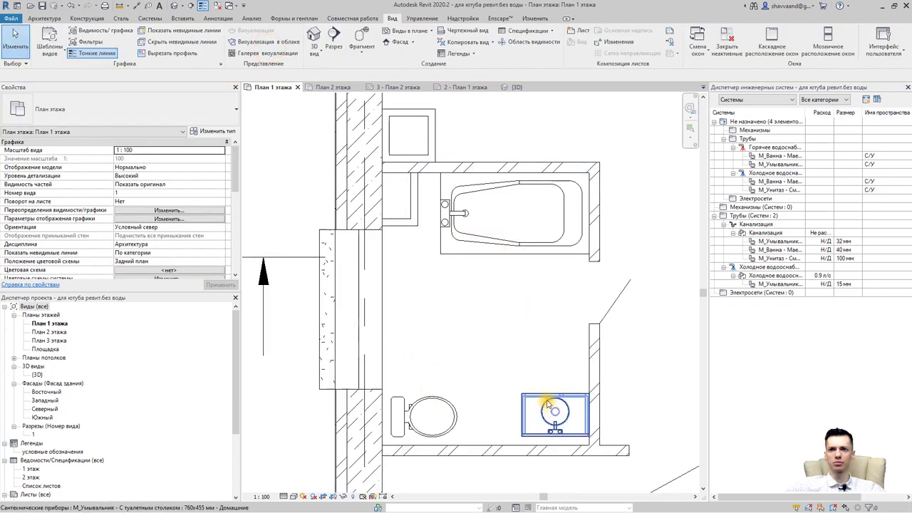
{"action": "left_click", "coordinate": [645, 18]}
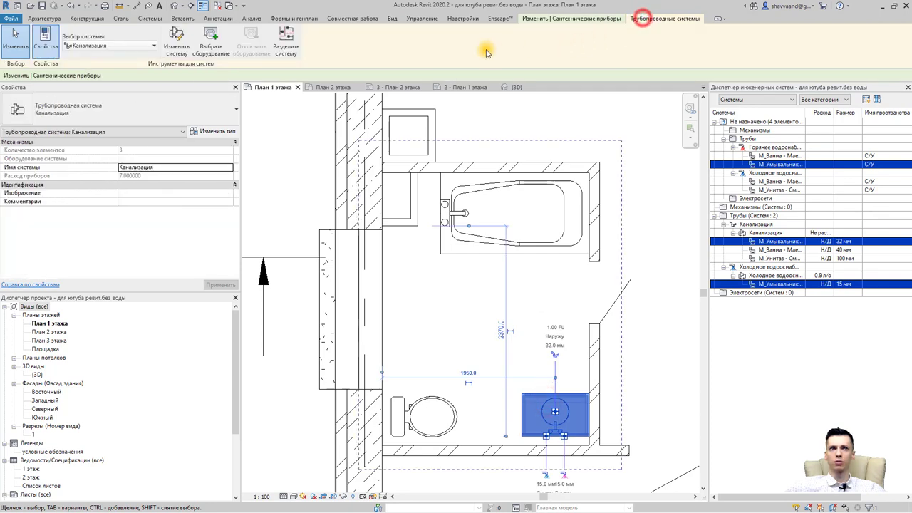
Switch to Холодное водоснабжение and add the bathtub and toilet to it.
{"action": "left_click", "coordinate": [116, 44]}
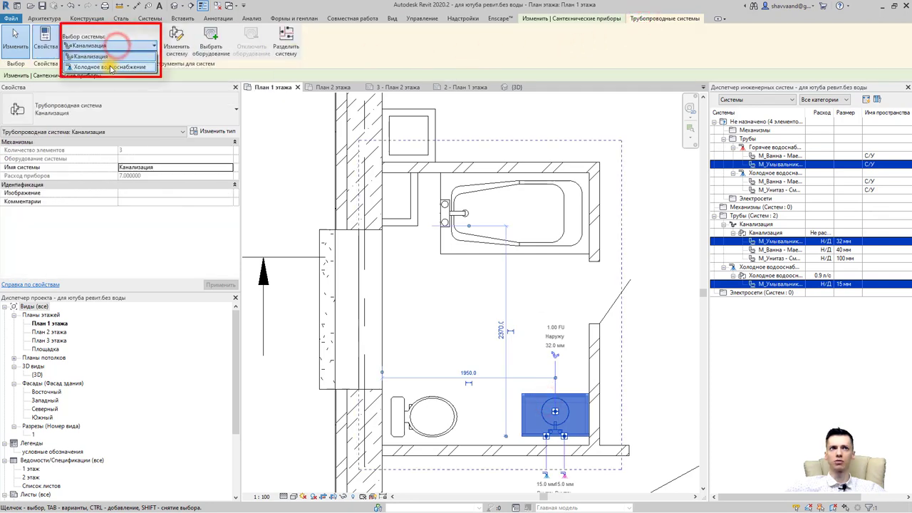
{"action": "left_click", "coordinate": [109, 68]}
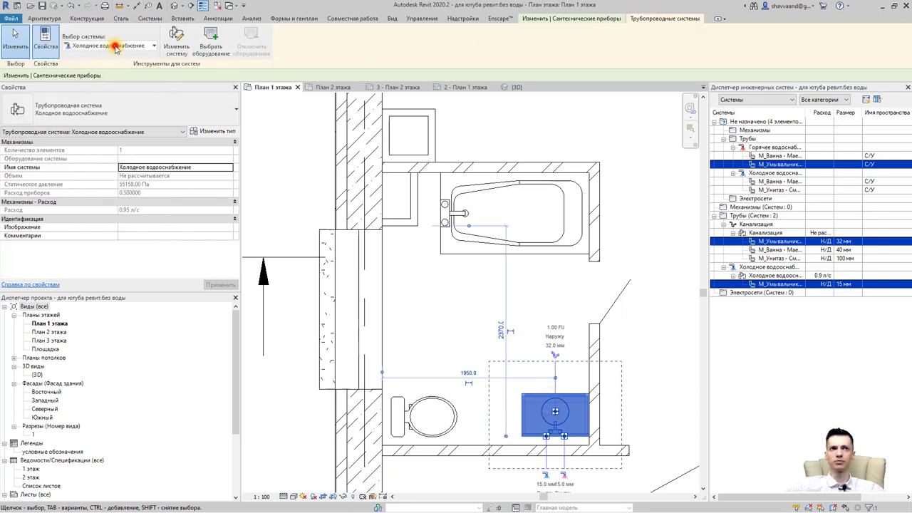
{"action": "left_click", "coordinate": [116, 46]}
{"action": "left_click", "coordinate": [116, 45]}
{"action": "left_click", "coordinate": [176, 41]}
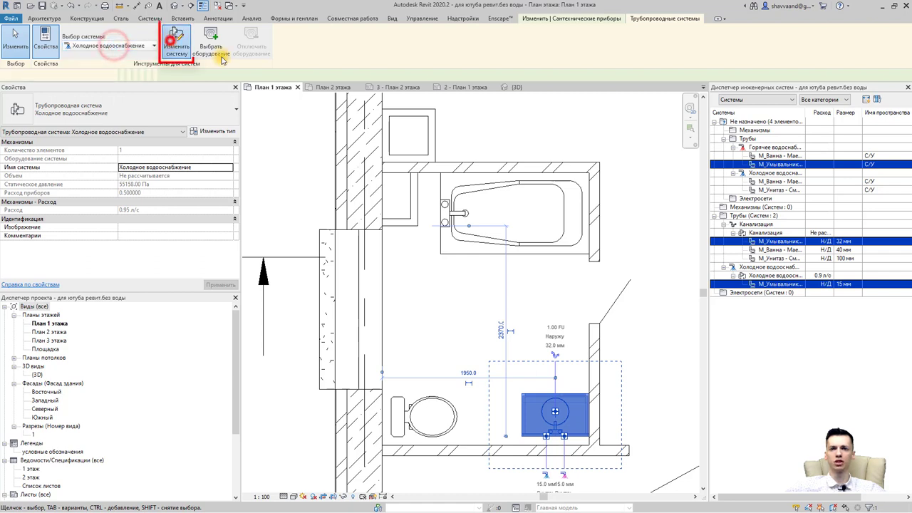
{"action": "left_click", "coordinate": [492, 239]}
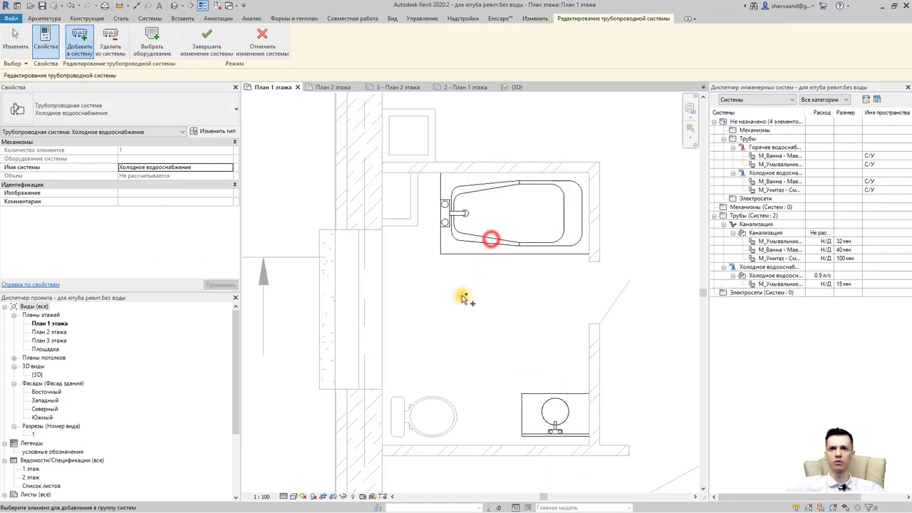
{"action": "left_click", "coordinate": [443, 403]}
{"action": "left_click", "coordinate": [203, 41]}
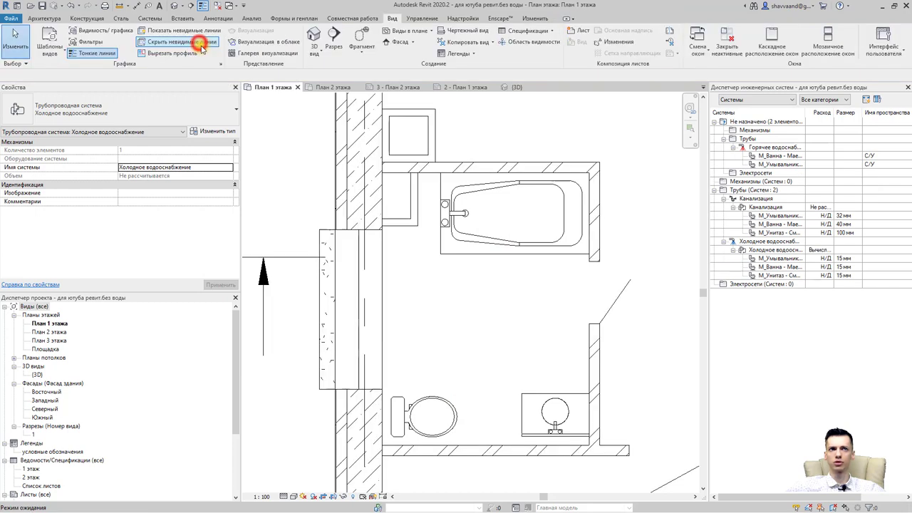
Check which piping systems the toilet belongs to in Выбор системы, then select the bathtub.
{"action": "left_click", "coordinate": [791, 277]}
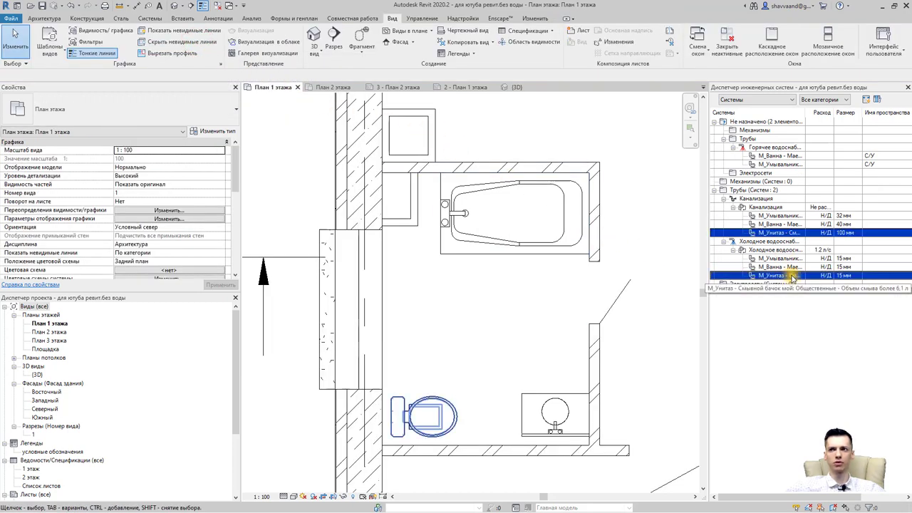
{"action": "key", "text": "Escape"}
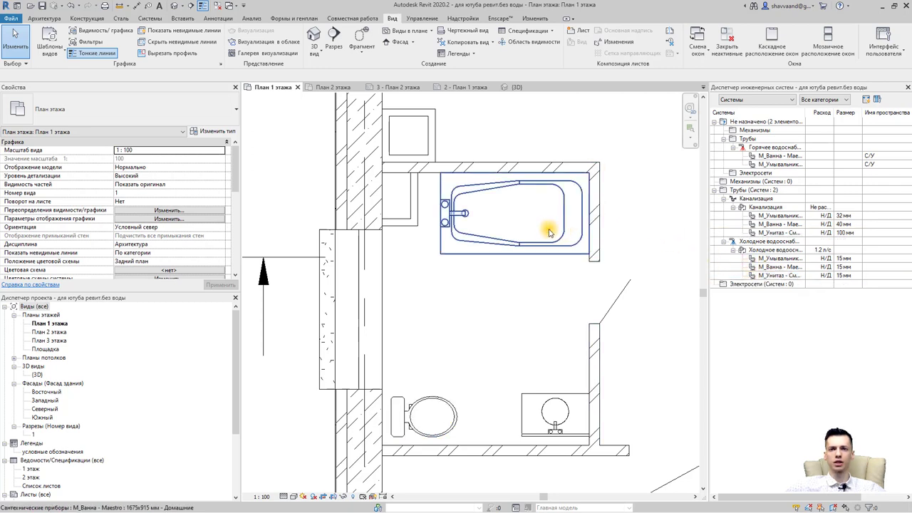
{"action": "left_click", "coordinate": [436, 405]}
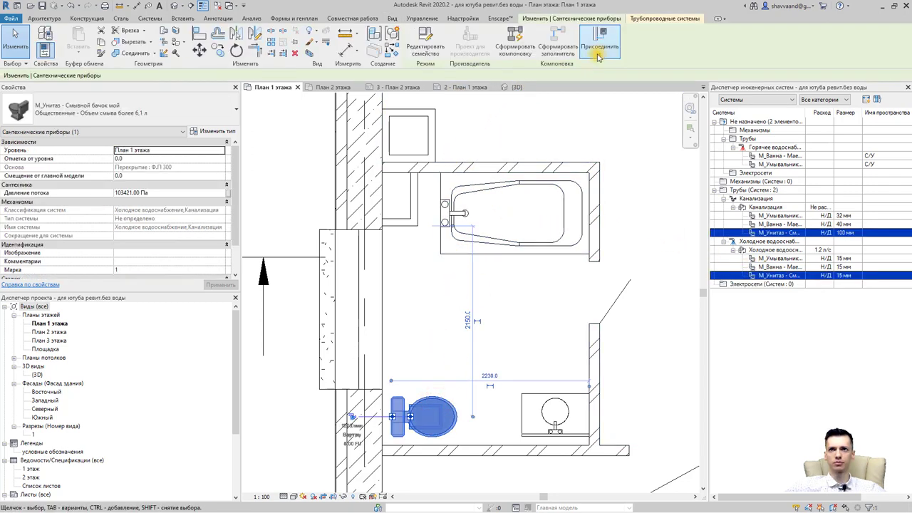
{"action": "left_click", "coordinate": [650, 20]}
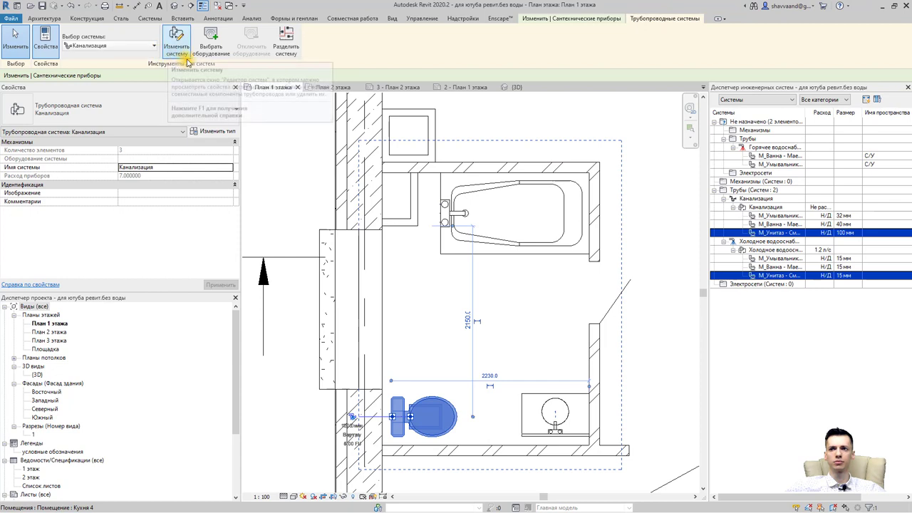
{"action": "left_click", "coordinate": [154, 49]}
{"action": "left_click", "coordinate": [148, 39]}
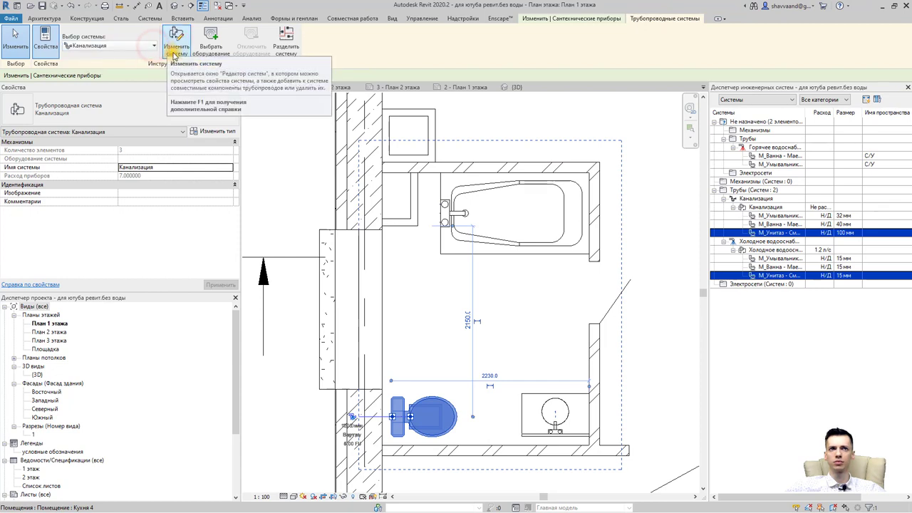
{"action": "key", "text": "Escape"}
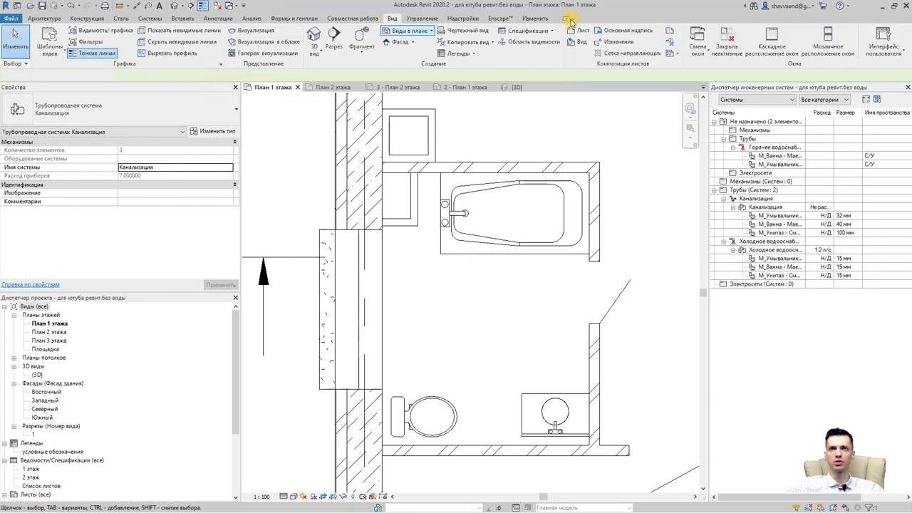
{"action": "left_click", "coordinate": [521, 247]}
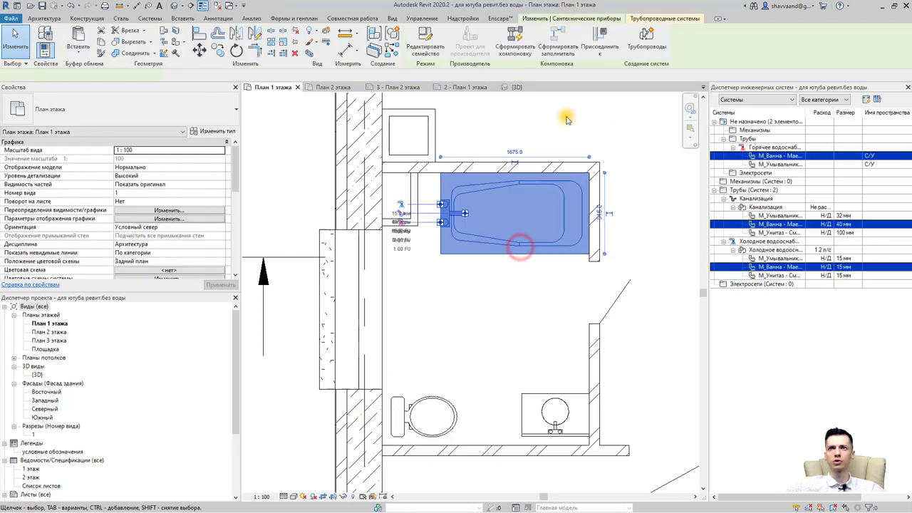
Create the Горячее водоснабжение piping system from the bathtub, dropping the trailing 1 from its name.
{"action": "left_click", "coordinate": [648, 47]}
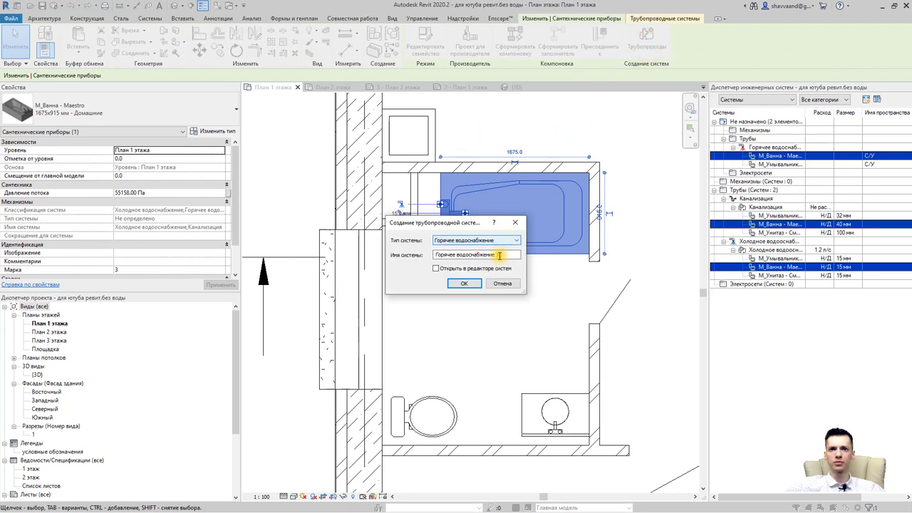
{"action": "left_click_drag", "start_coordinate": [495, 255], "coordinate": [517, 255]}
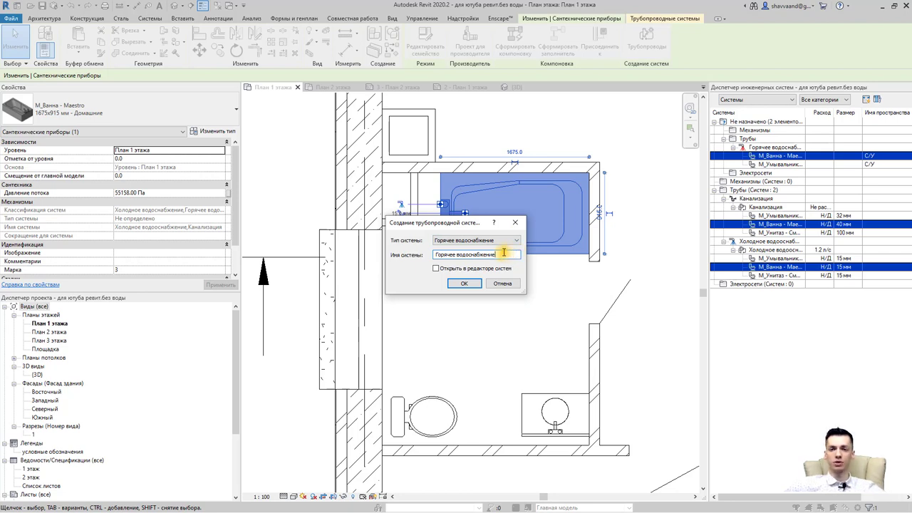
{"action": "left_click", "coordinate": [463, 286]}
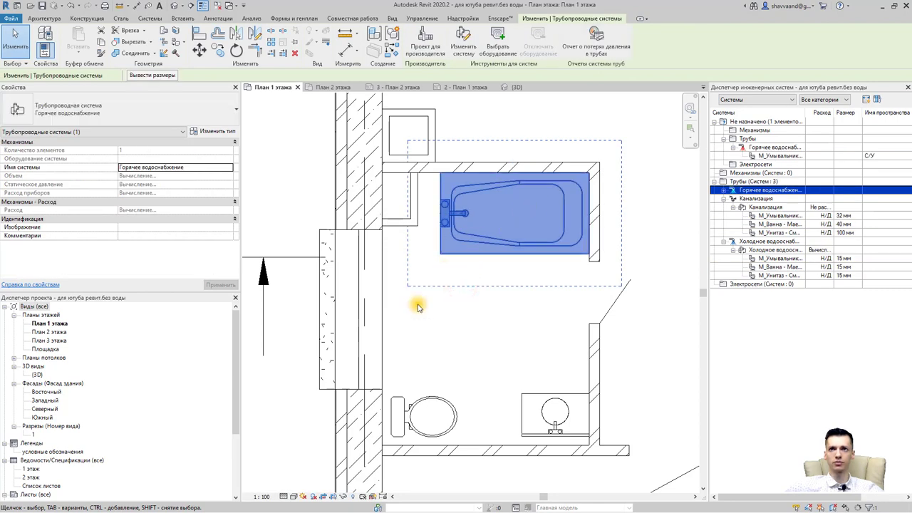
{"action": "left_click", "coordinate": [491, 309]}
Start editing the bathtub's hot water system, then cancel that attempt.
{"action": "left_click", "coordinate": [505, 242]}
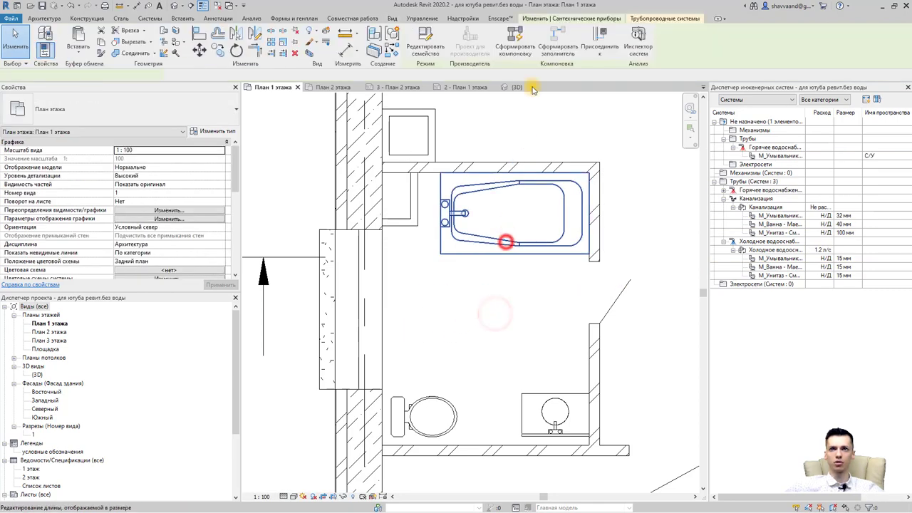
{"action": "left_click", "coordinate": [663, 18]}
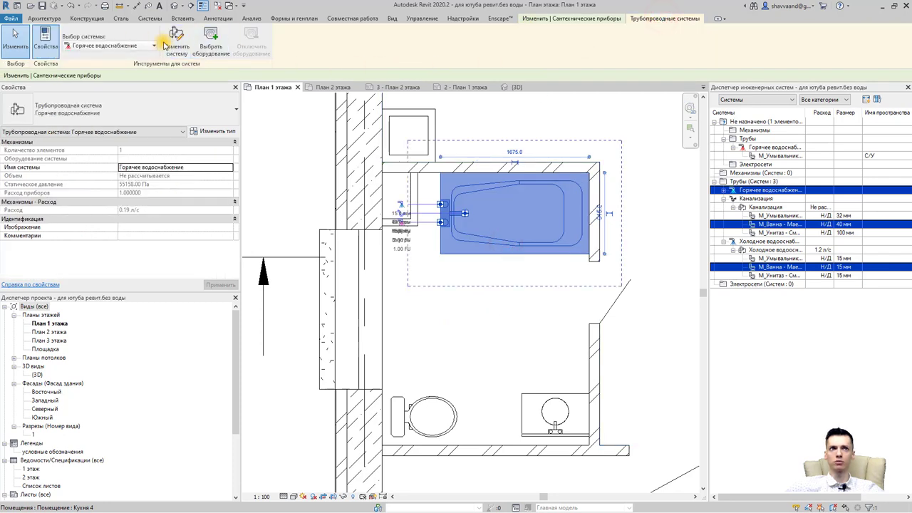
{"action": "left_click", "coordinate": [176, 42]}
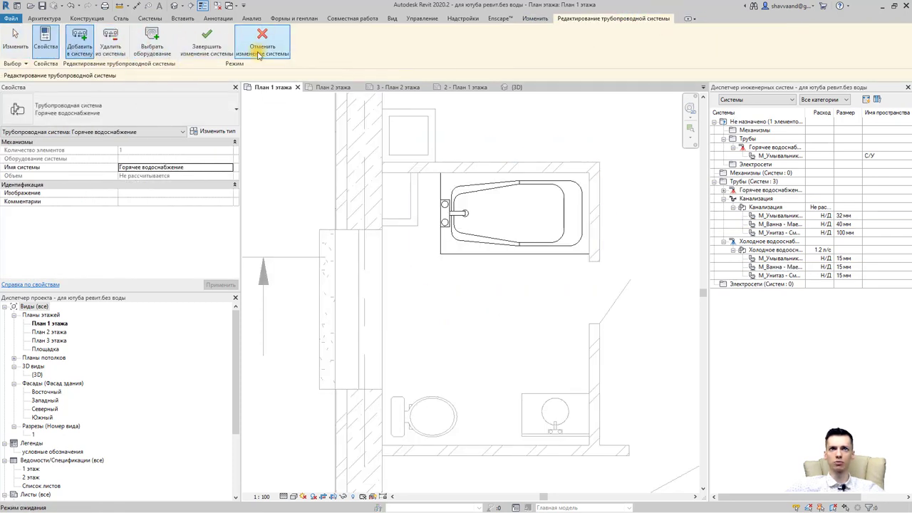
{"action": "left_click", "coordinate": [259, 56]}
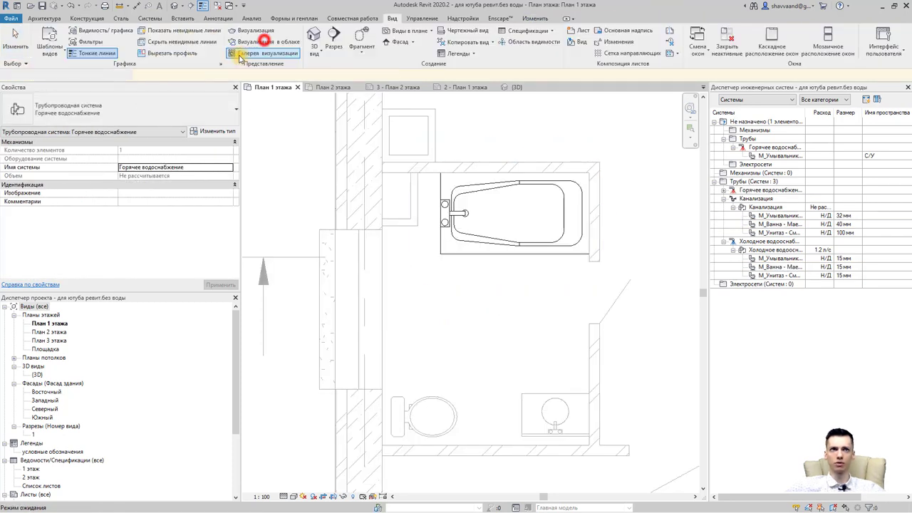
Add the washbasin to the Горячее водоснабжение system and finish editing it.
{"action": "left_click", "coordinate": [560, 191]}
{"action": "left_click", "coordinate": [673, 18]}
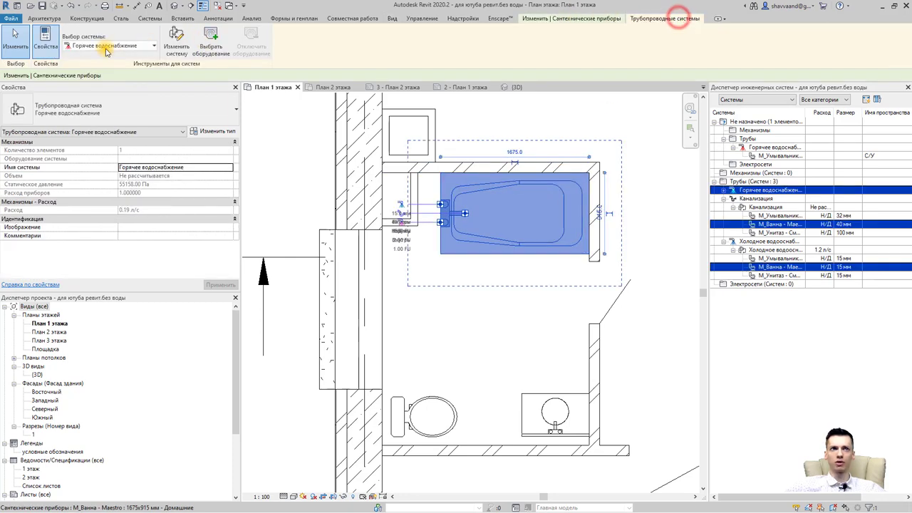
{"action": "left_click", "coordinate": [112, 46]}
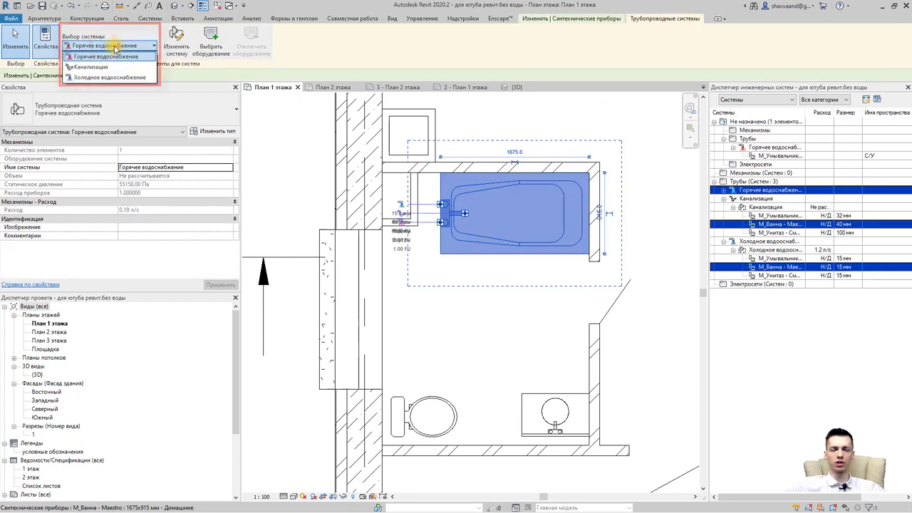
{"action": "left_click", "coordinate": [116, 48]}
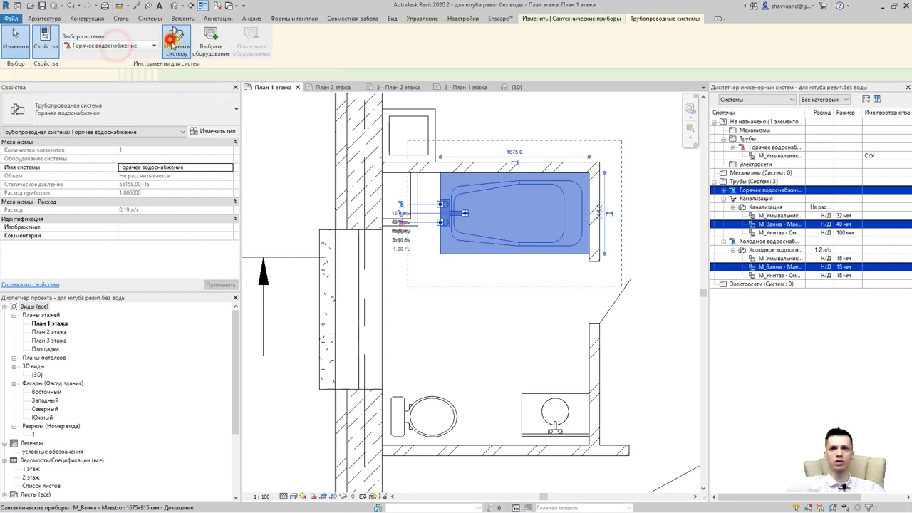
{"action": "left_click", "coordinate": [177, 41]}
{"action": "left_click", "coordinate": [532, 394]}
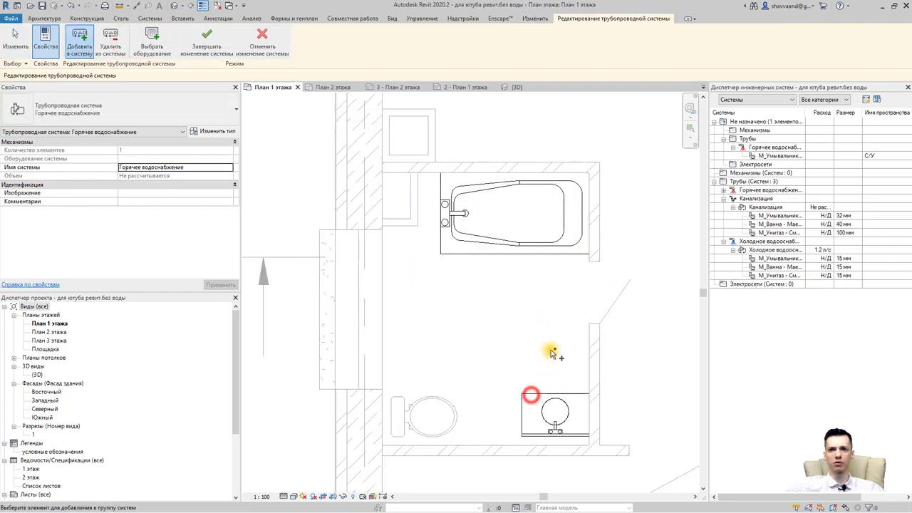
{"action": "left_click", "coordinate": [205, 41]}
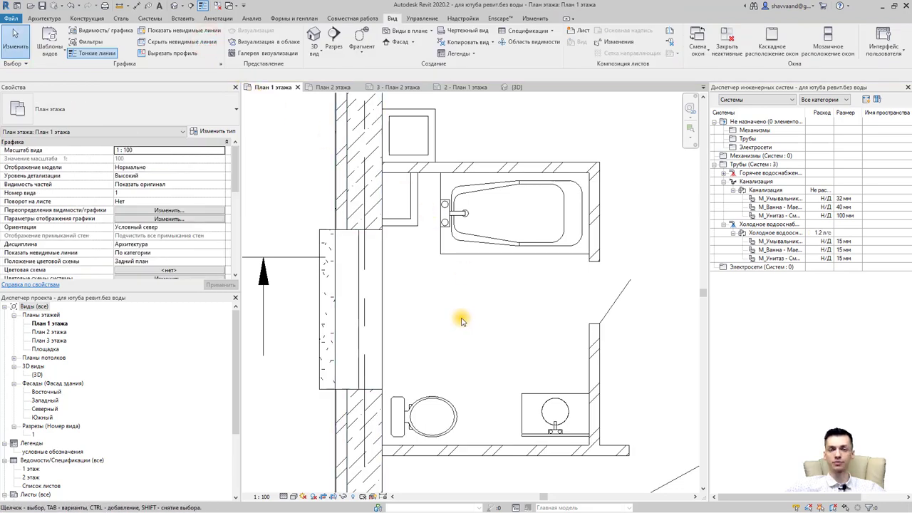
Move the small ventilation-duct wall piece beside the bathtub down onto the wall line below.
{"action": "scroll", "coordinate": [389, 220], "scroll_direction": "up", "scroll_amount": 2}
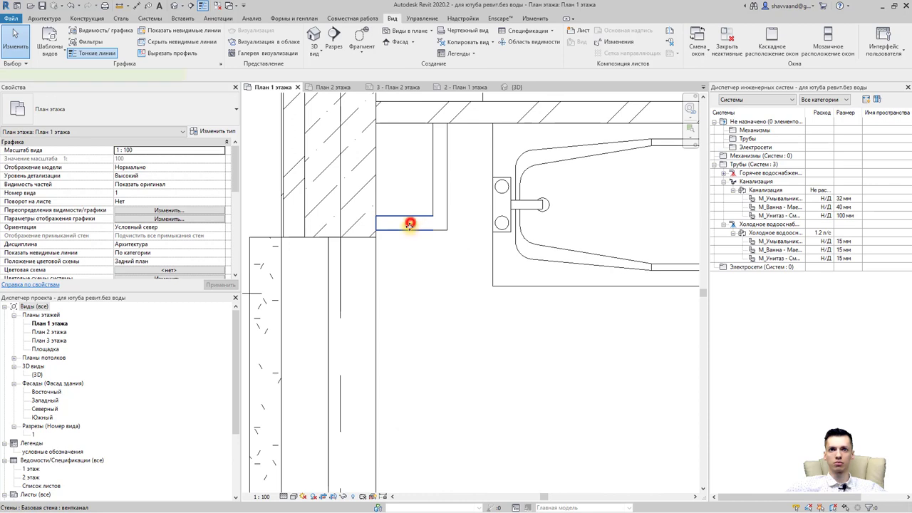
{"action": "left_click", "coordinate": [410, 224]}
{"action": "scroll", "coordinate": [410, 223], "scroll_direction": "up", "scroll_amount": 1}
{"action": "scroll", "coordinate": [349, 218], "scroll_direction": "up", "scroll_amount": 1}
{"action": "left_click", "coordinate": [198, 51]}
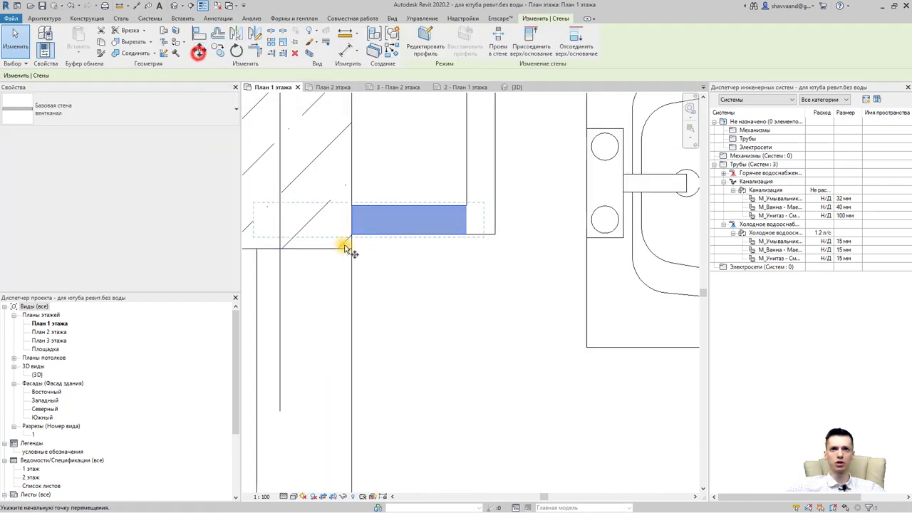
{"action": "left_click", "coordinate": [350, 235]}
{"action": "left_click", "coordinate": [353, 248]}
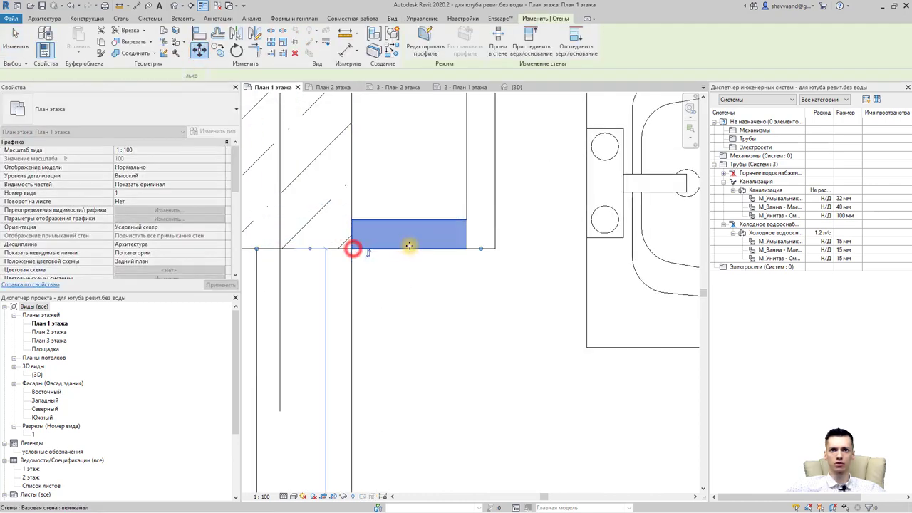
{"action": "key", "text": "Escape"}
{"action": "scroll", "coordinate": [463, 240], "scroll_direction": "down", "scroll_amount": 2}
{"action": "scroll", "coordinate": [451, 243], "scroll_direction": "down", "scroll_amount": 1}
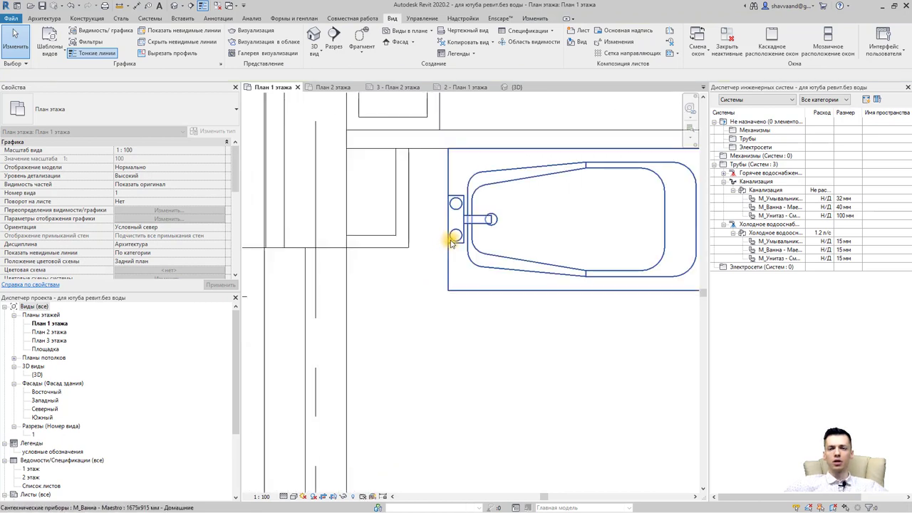
{"action": "scroll", "coordinate": [451, 242], "scroll_direction": "down", "scroll_amount": 2}
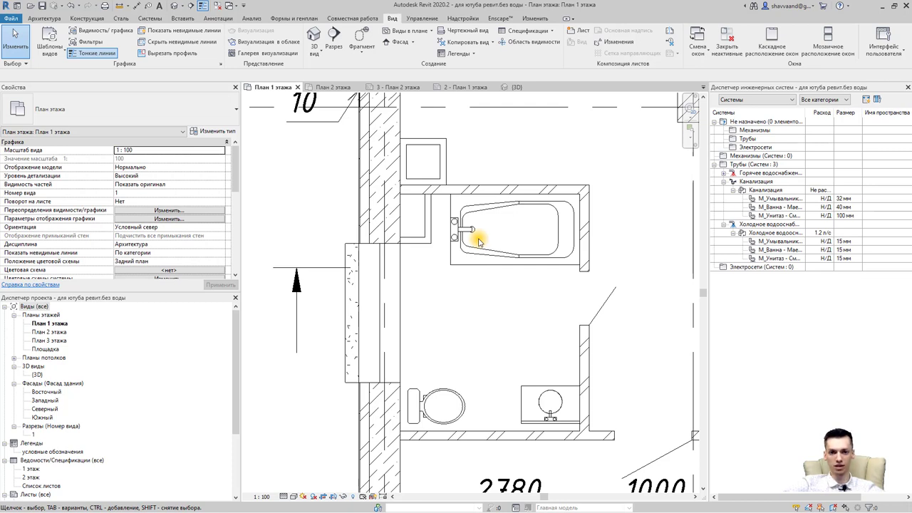
Expand Families in the Project Browser down to the piping system types.
{"action": "scroll", "coordinate": [107, 389], "scroll_direction": "down", "scroll_amount": 5}
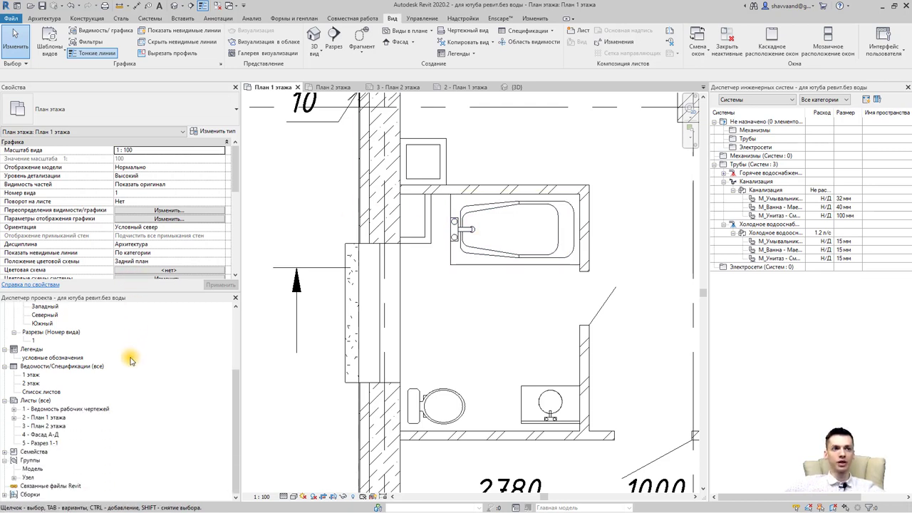
{"action": "left_click", "coordinate": [6, 452]}
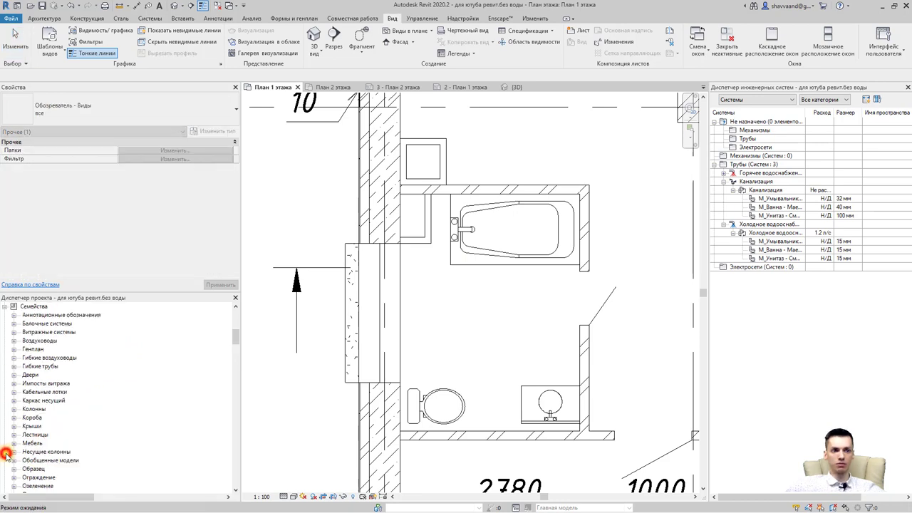
{"action": "scroll", "coordinate": [43, 420], "scroll_direction": "down", "scroll_amount": 5}
{"action": "left_click", "coordinate": [14, 409]}
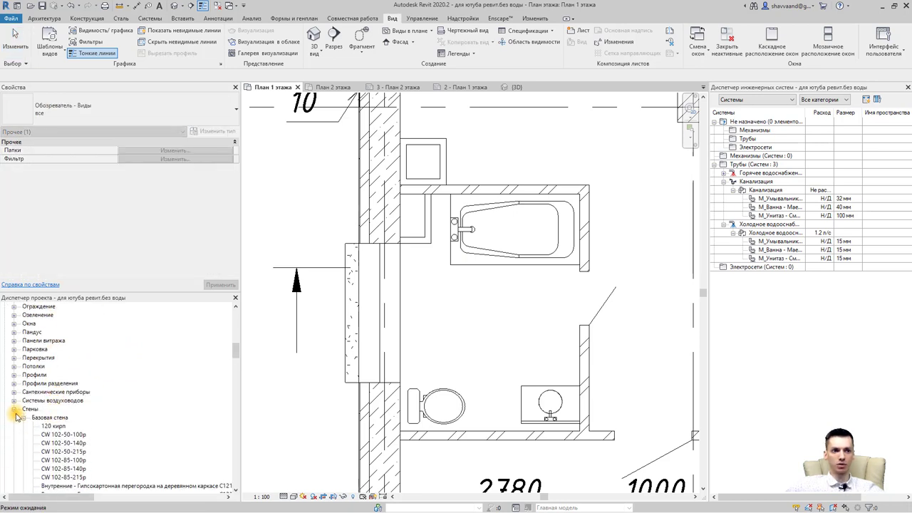
{"action": "left_click", "coordinate": [15, 409]}
{"action": "left_click", "coordinate": [14, 434]}
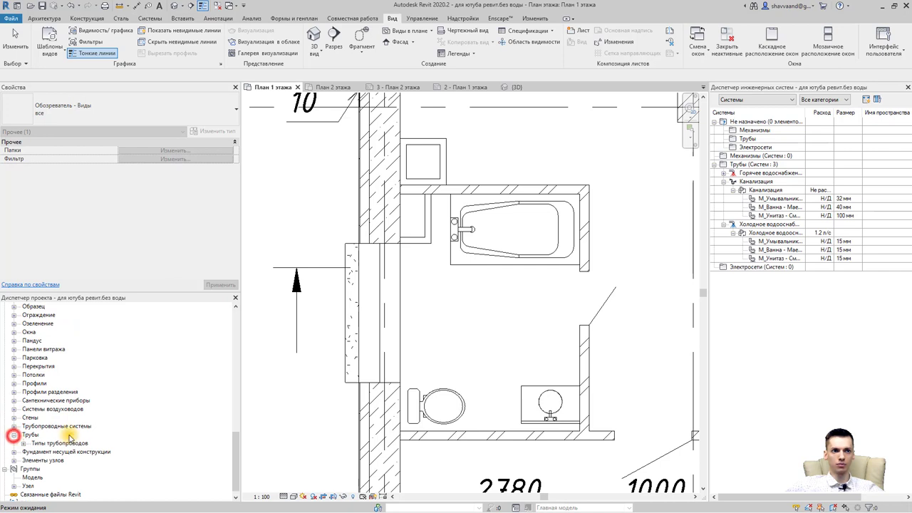
{"action": "left_click", "coordinate": [23, 435]}
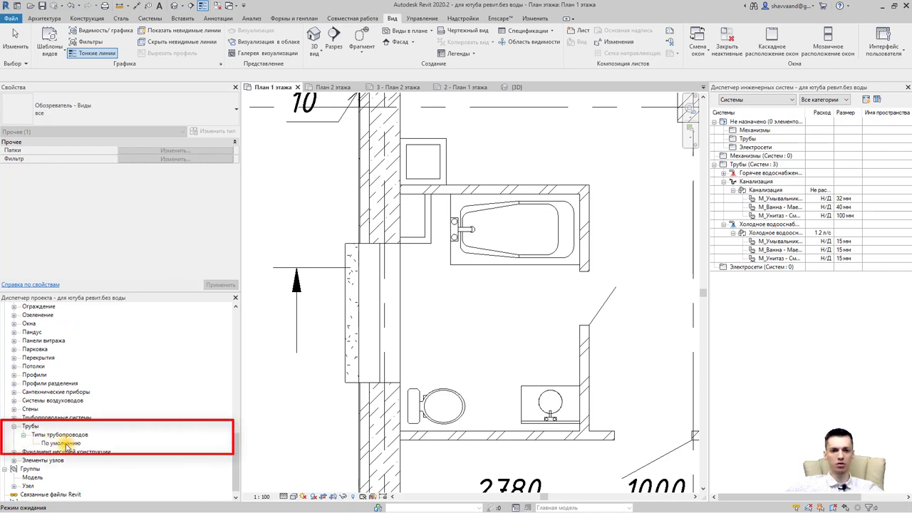
{"action": "left_click", "coordinate": [13, 418]}
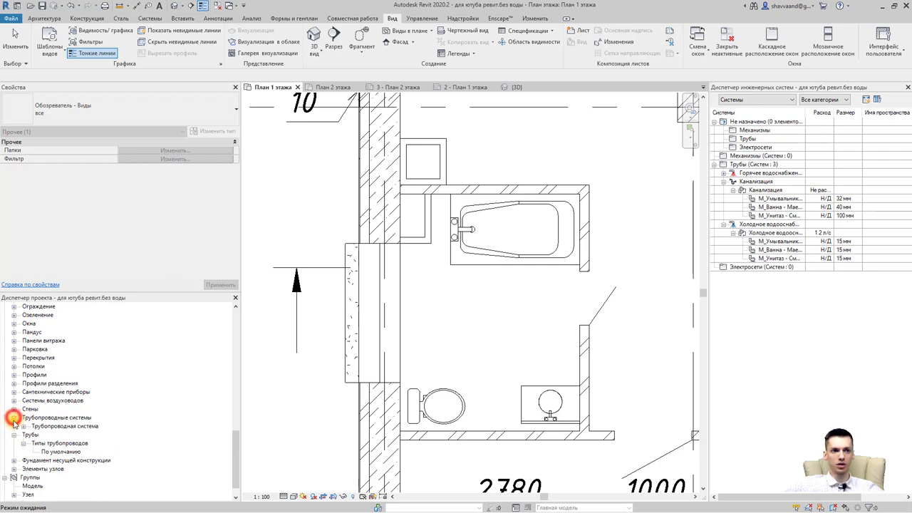
Select the Горячее водоснабжение, Канализация and Холодное водоснабжение system types in turn.
{"action": "scroll", "coordinate": [71, 432], "scroll_direction": "down", "scroll_amount": 3}
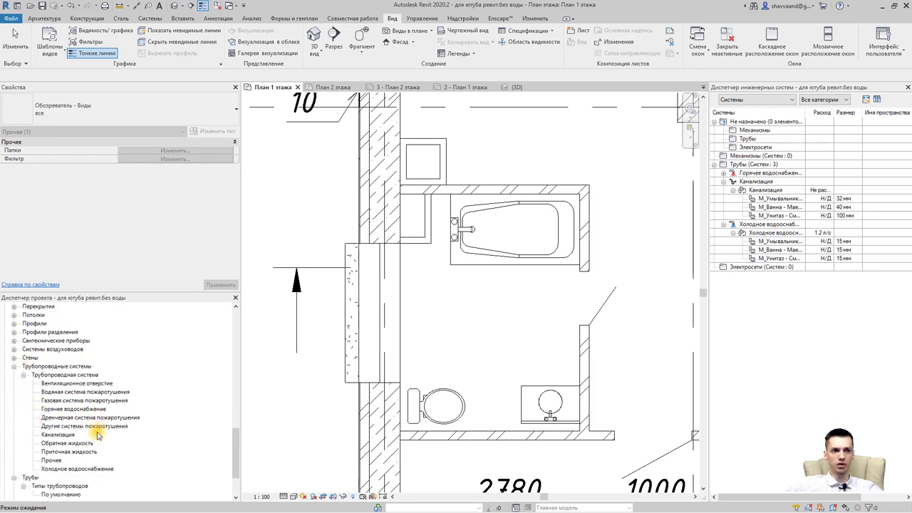
{"action": "scroll", "coordinate": [65, 416], "scroll_direction": "down", "scroll_amount": 2}
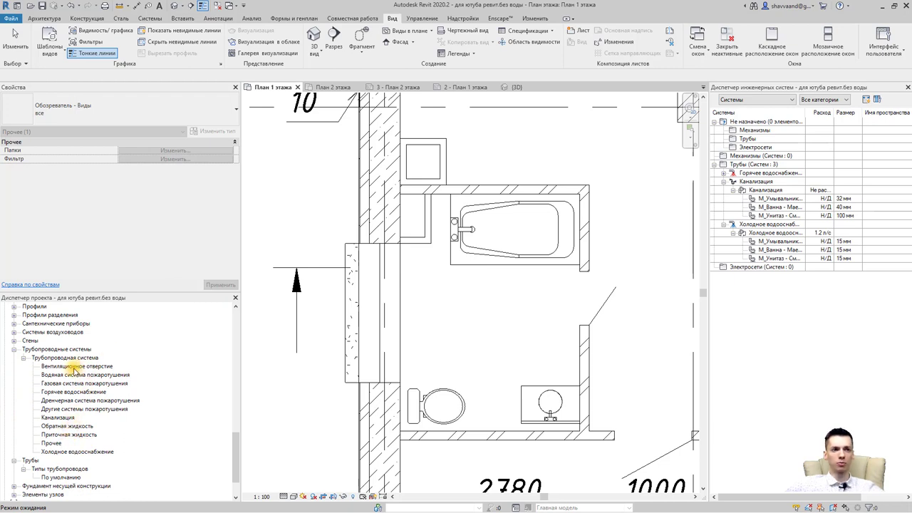
{"action": "left_click", "coordinate": [65, 391]}
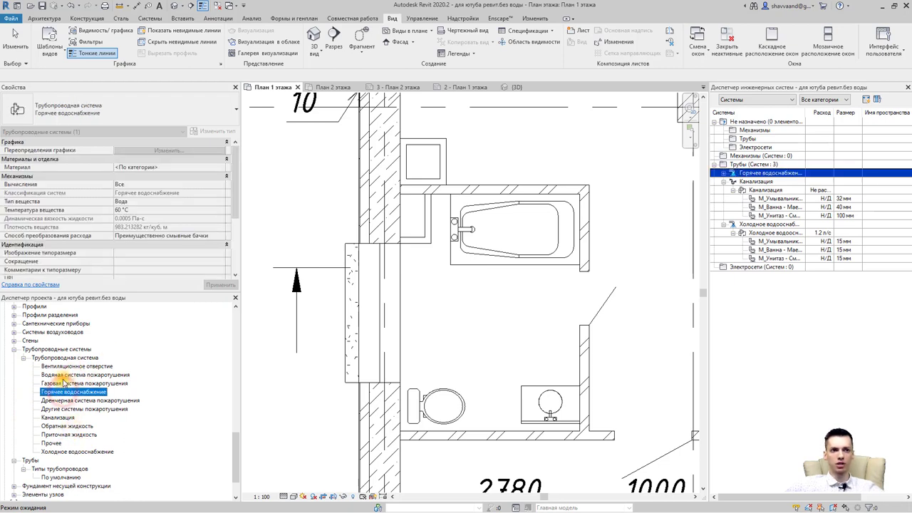
{"action": "left_click", "coordinate": [58, 418]}
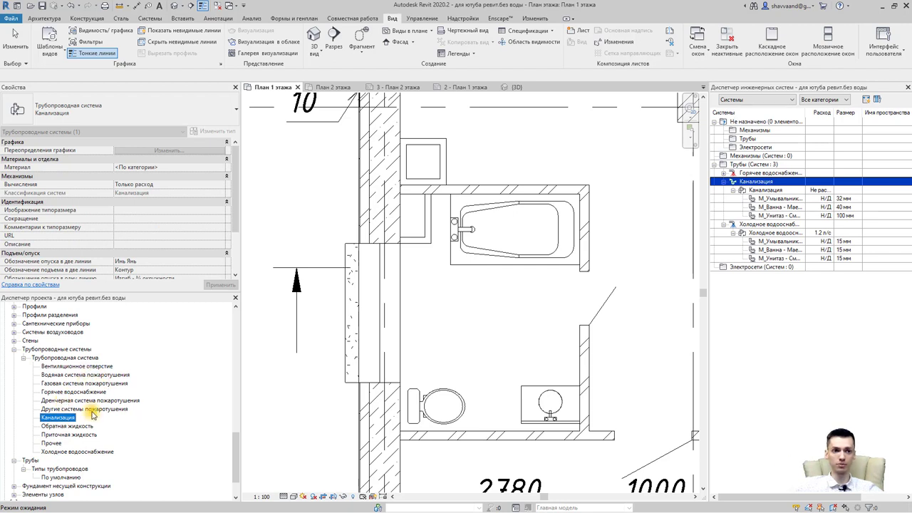
{"action": "left_click", "coordinate": [93, 452]}
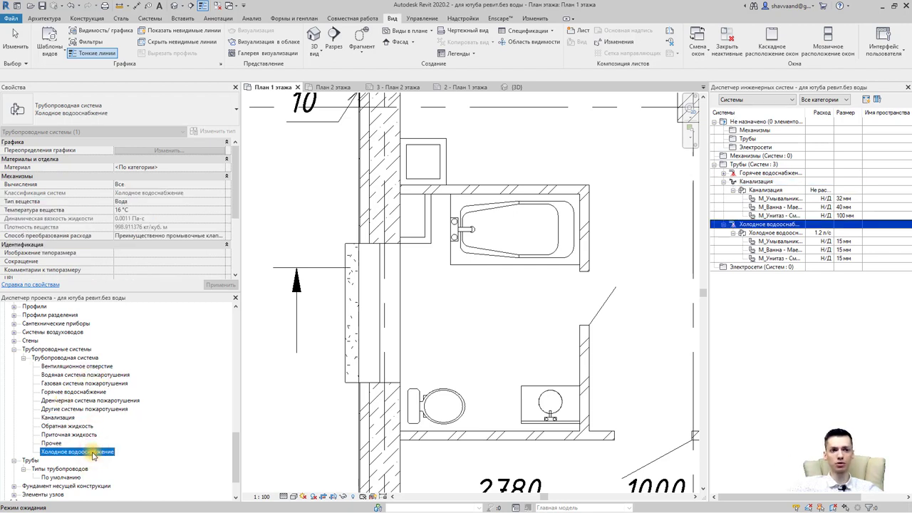
Set the Холодное водоснабжение system type's line graphics override to blue.
{"action": "double_click", "coordinate": [94, 453]}
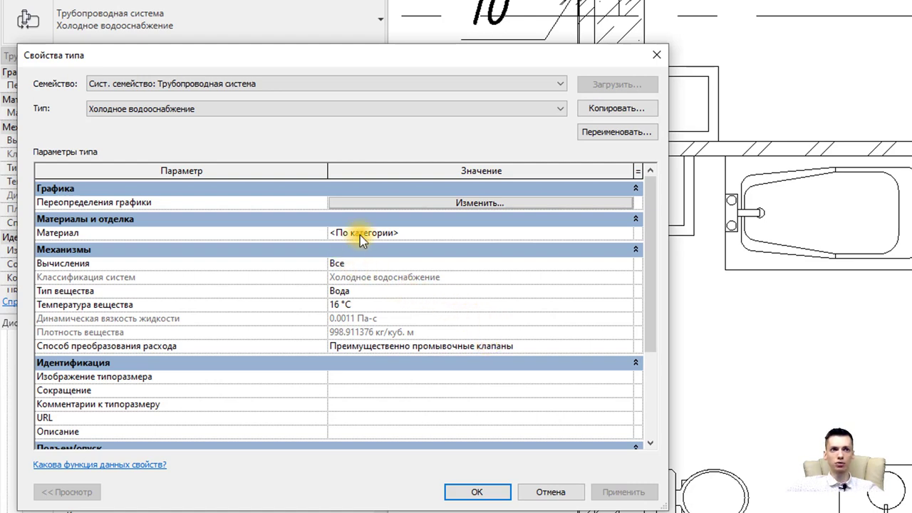
{"action": "left_click", "coordinate": [380, 204]}
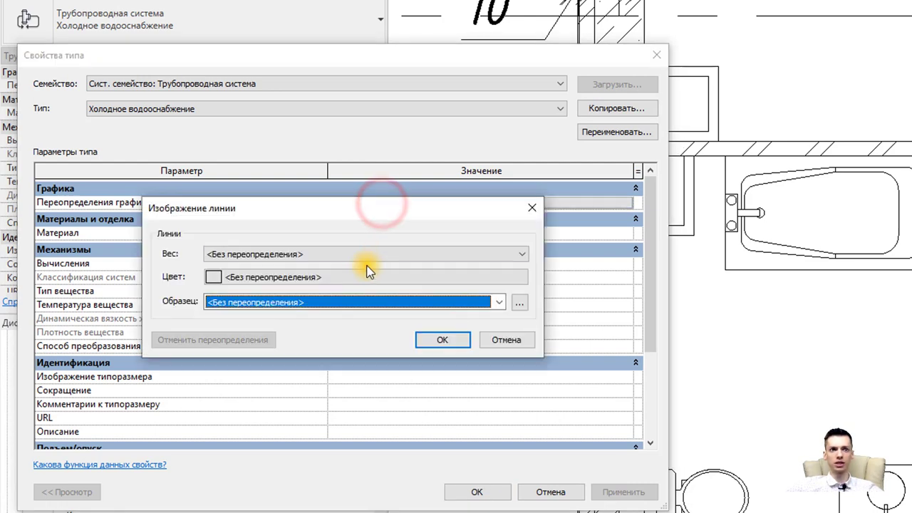
{"action": "left_click", "coordinate": [278, 275]}
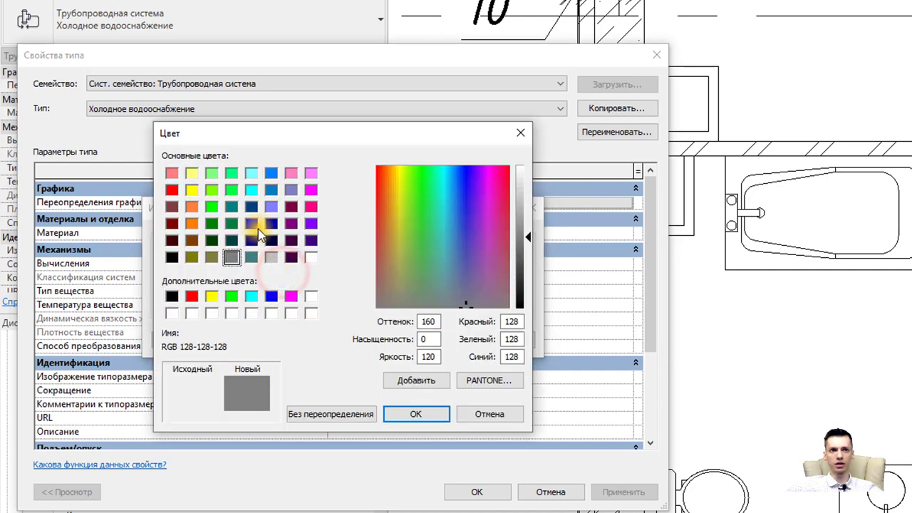
{"action": "left_click", "coordinate": [254, 223]}
{"action": "left_click", "coordinate": [403, 416]}
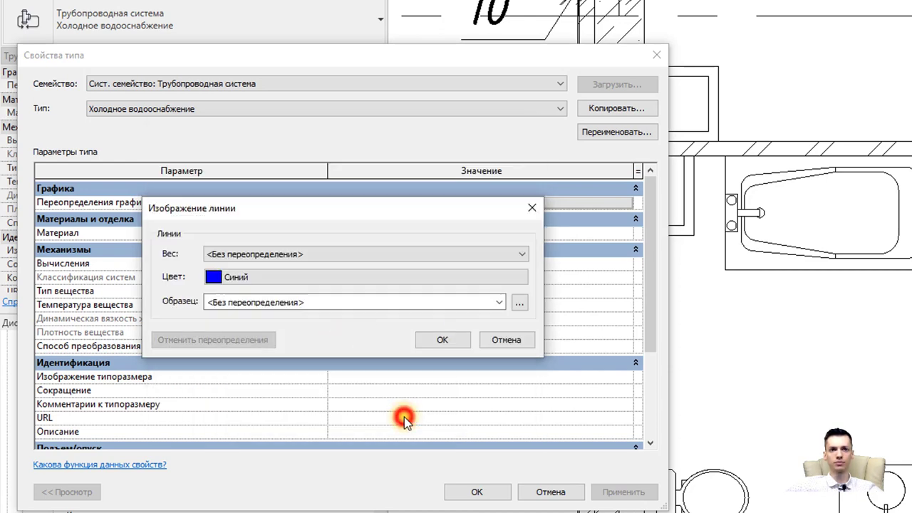
{"action": "left_click", "coordinate": [436, 339]}
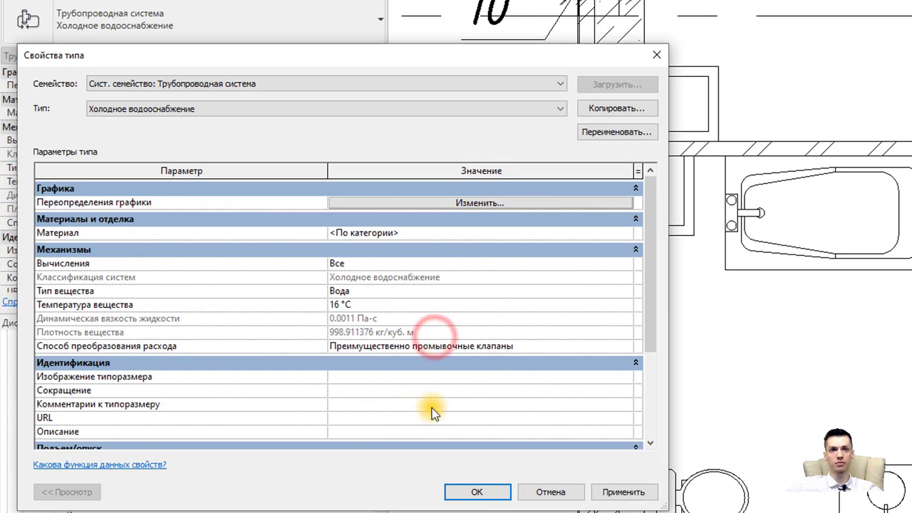
{"action": "left_click", "coordinate": [474, 490]}
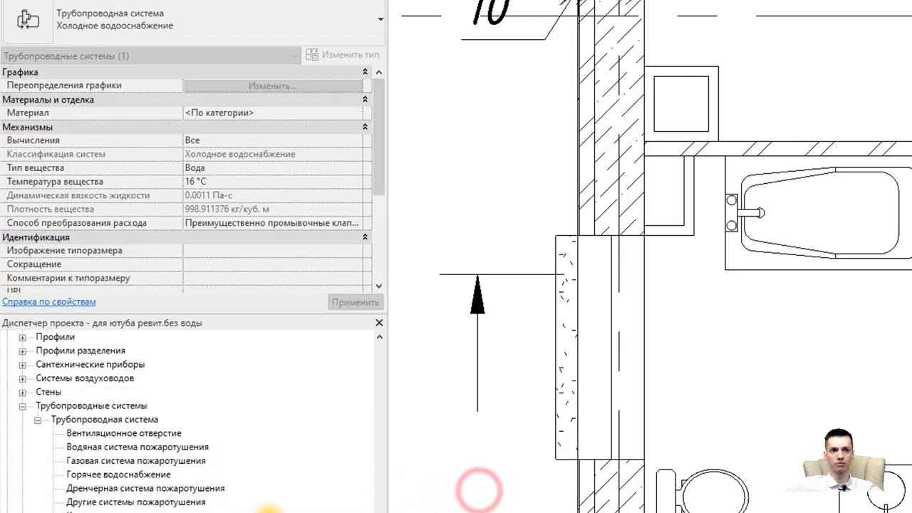
Set the Канализация system type's line graphics override to green.
{"action": "left_click", "coordinate": [92, 510]}
{"action": "double_click", "coordinate": [92, 508]}
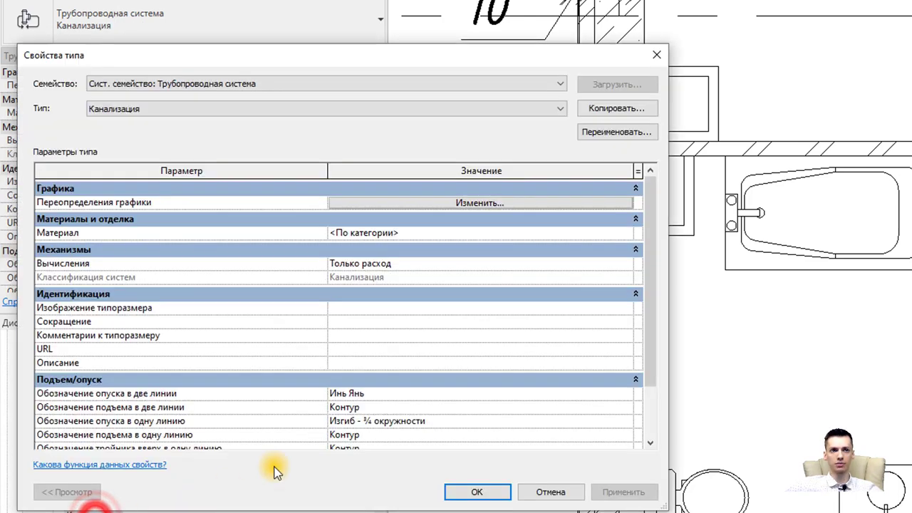
{"action": "left_click", "coordinate": [402, 201]}
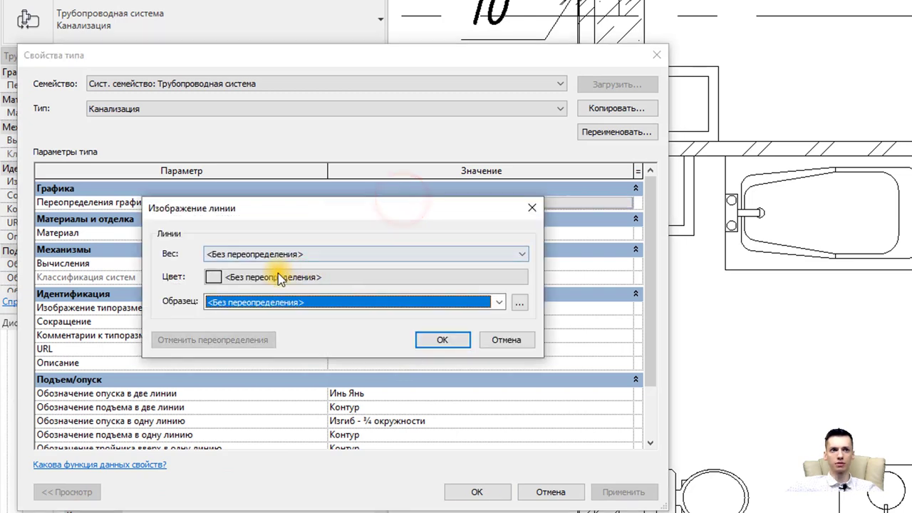
{"action": "left_click", "coordinate": [244, 277]}
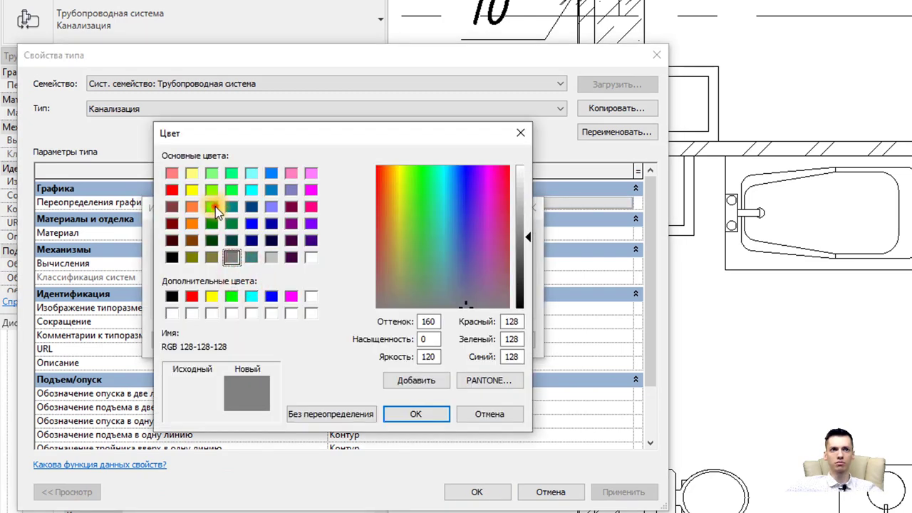
{"action": "left_click", "coordinate": [211, 207]}
{"action": "left_click", "coordinate": [416, 414]}
{"action": "left_click", "coordinate": [436, 347]}
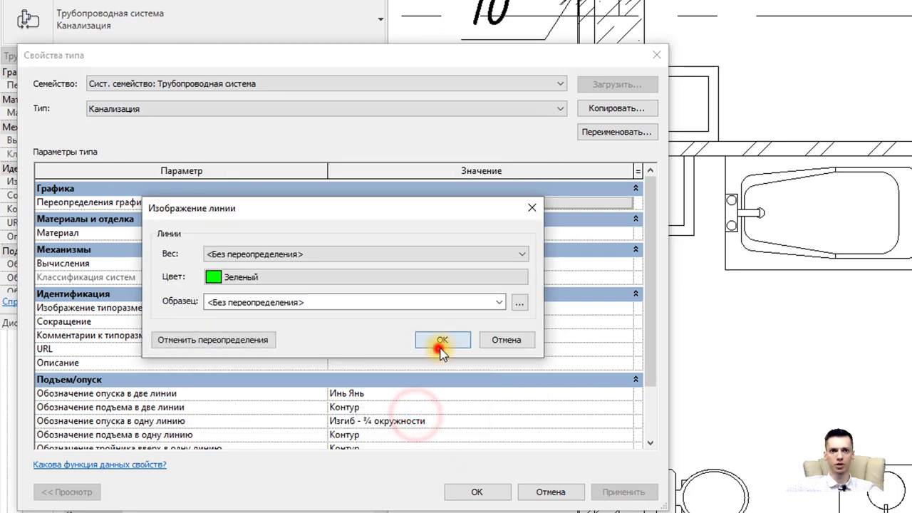
{"action": "left_click", "coordinate": [477, 491]}
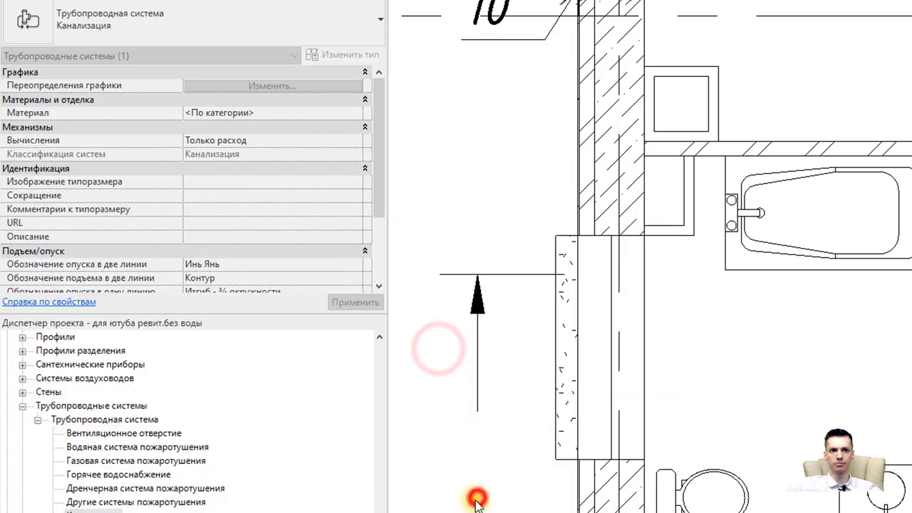
Set the Горячее водоснабжение system type's line graphics override to red.
{"action": "double_click", "coordinate": [120, 461]}
{"action": "scroll", "coordinate": [403, 356], "scroll_direction": "down", "scroll_amount": 2}
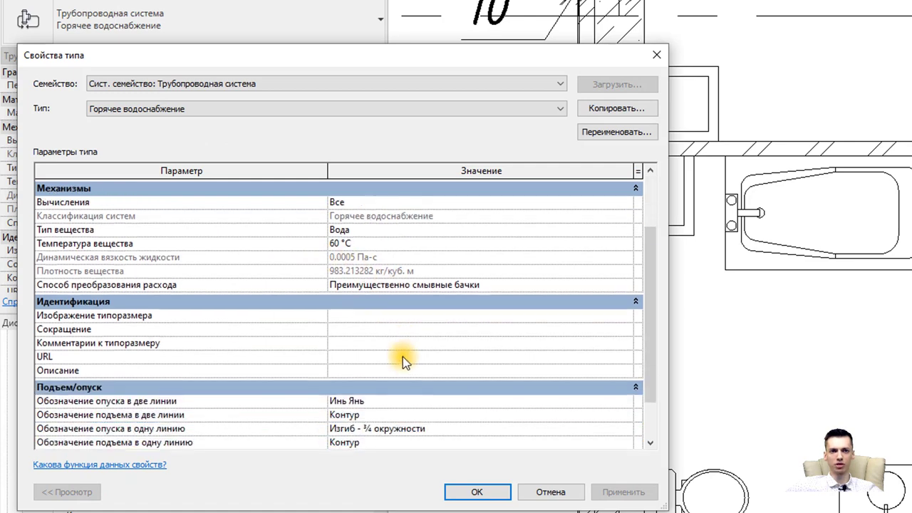
{"action": "scroll", "coordinate": [414, 367], "scroll_direction": "down", "scroll_amount": 1}
{"action": "scroll", "coordinate": [447, 366], "scroll_direction": "up", "scroll_amount": 2}
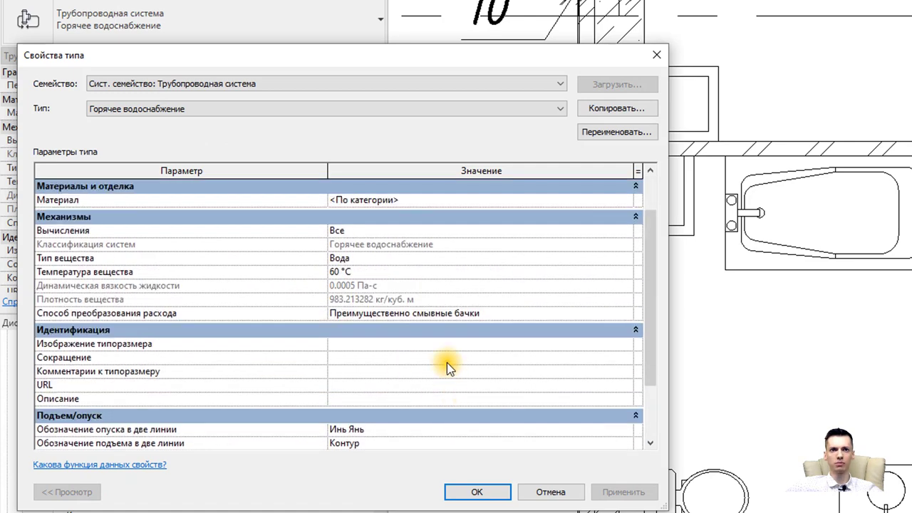
{"action": "scroll", "coordinate": [343, 285], "scroll_direction": "up", "scroll_amount": 1}
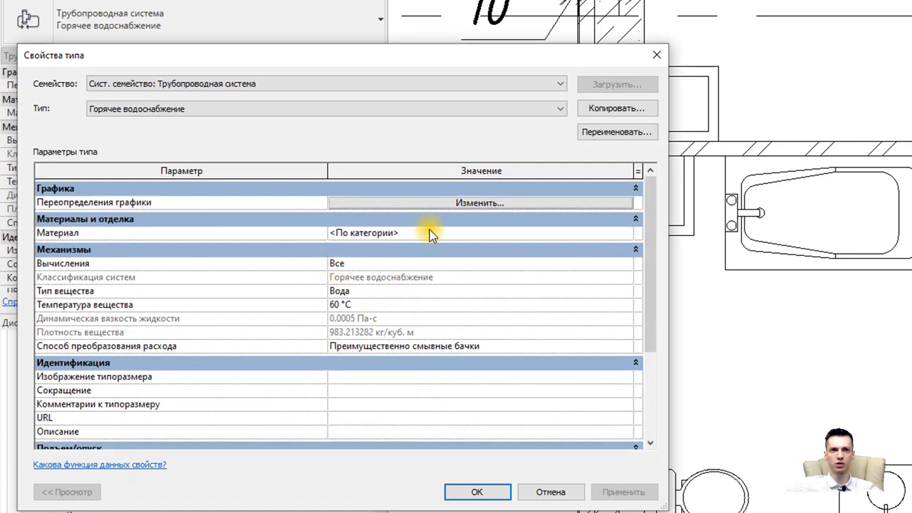
{"action": "left_click", "coordinate": [630, 264]}
{"action": "left_click", "coordinate": [627, 265]}
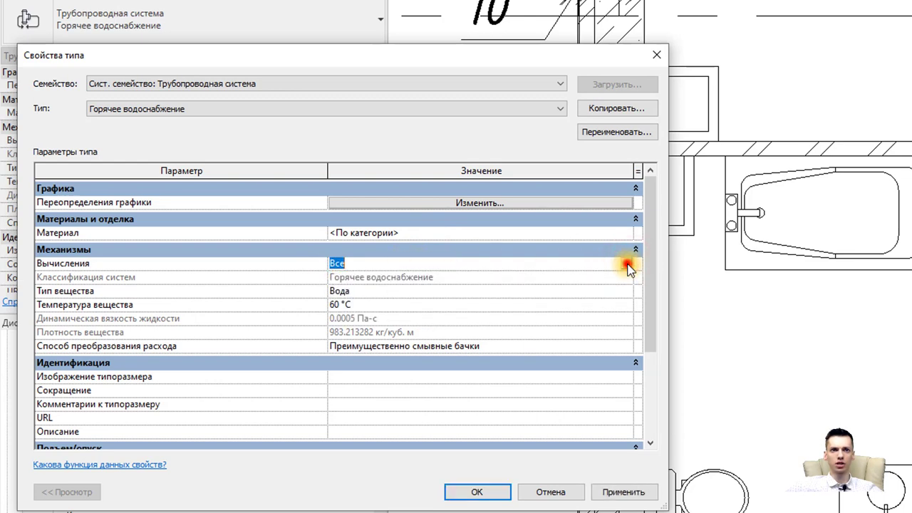
{"action": "left_click", "coordinate": [380, 203]}
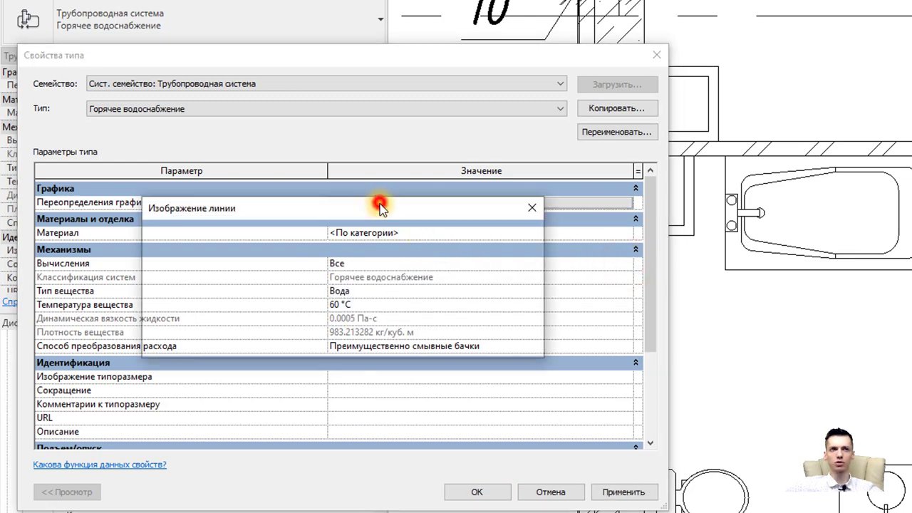
{"action": "left_click", "coordinate": [234, 276]}
{"action": "left_click", "coordinate": [191, 296]}
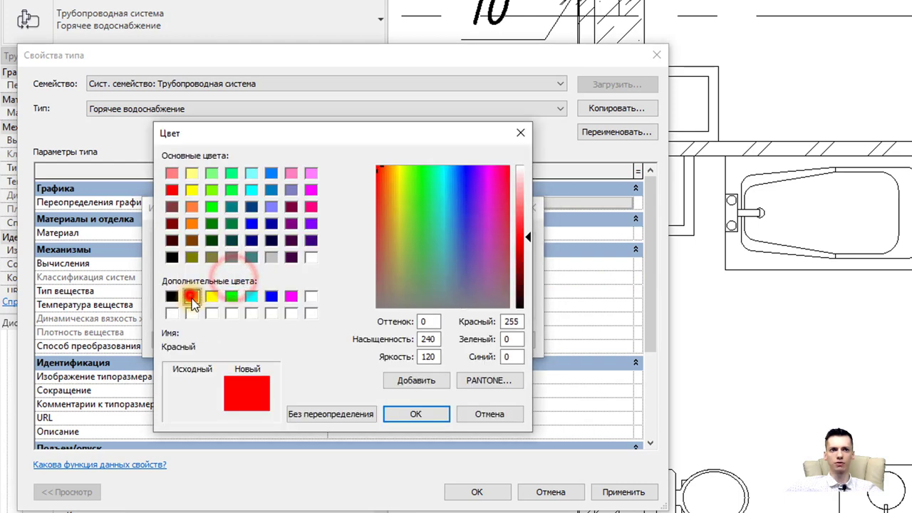
{"action": "left_click", "coordinate": [416, 414]}
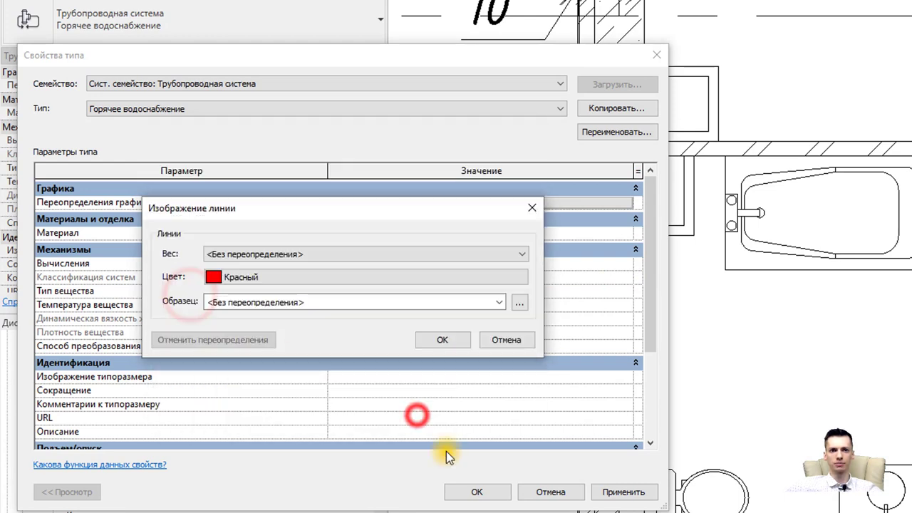
{"action": "left_click", "coordinate": [436, 341]}
{"action": "left_click", "coordinate": [482, 492]}
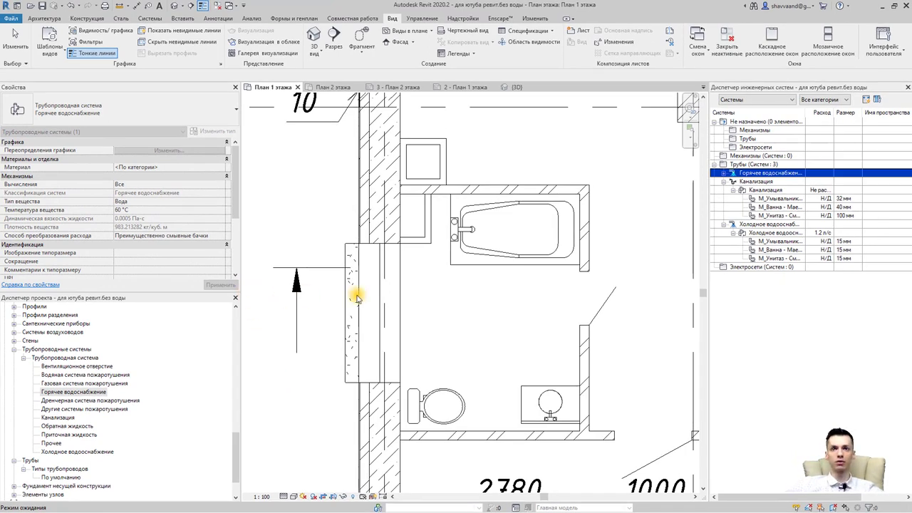
{"action": "key", "text": "Escape"}
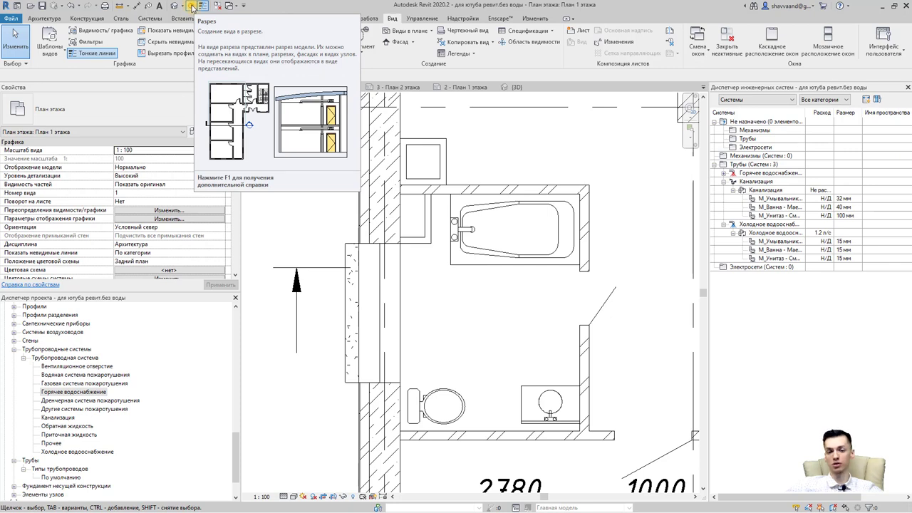
Draw a vertical section line across the bathroom from above it to below the bathtub.
{"action": "left_click", "coordinate": [193, 7]}
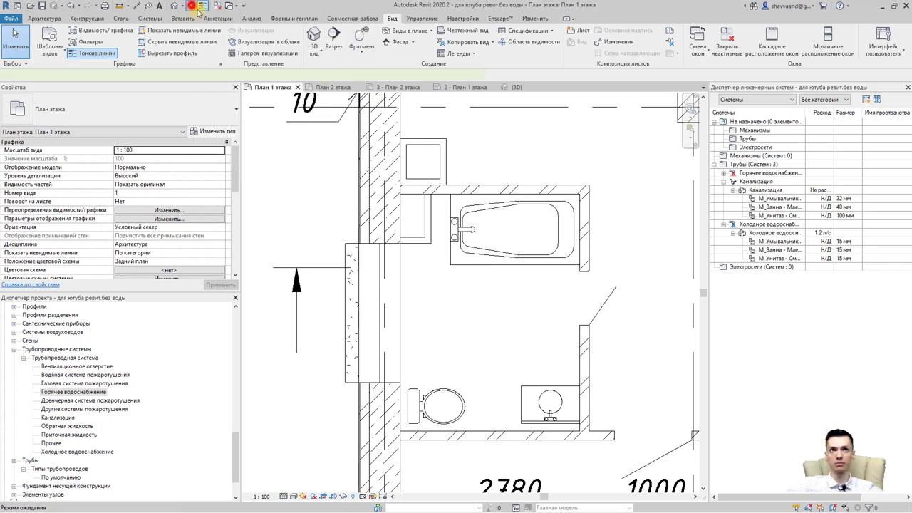
{"action": "left_click", "coordinate": [423, 117]}
{"action": "left_click", "coordinate": [422, 293]}
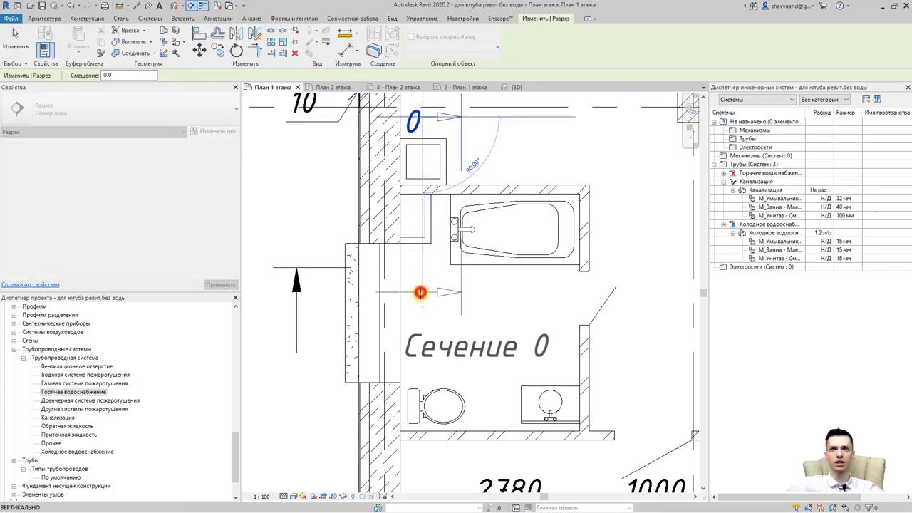
{"action": "key", "text": "Escape"}
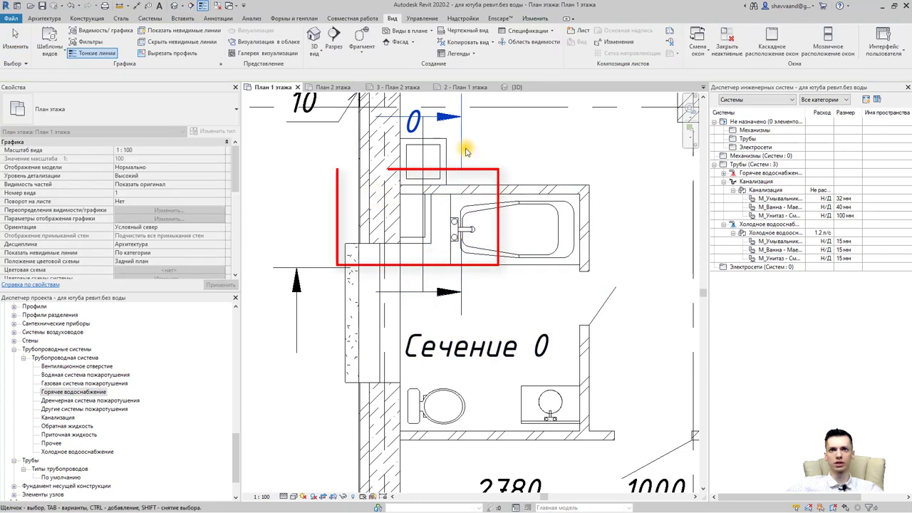
Select the new Сечение 0 section to inspect its extents.
{"action": "left_click", "coordinate": [463, 146]}
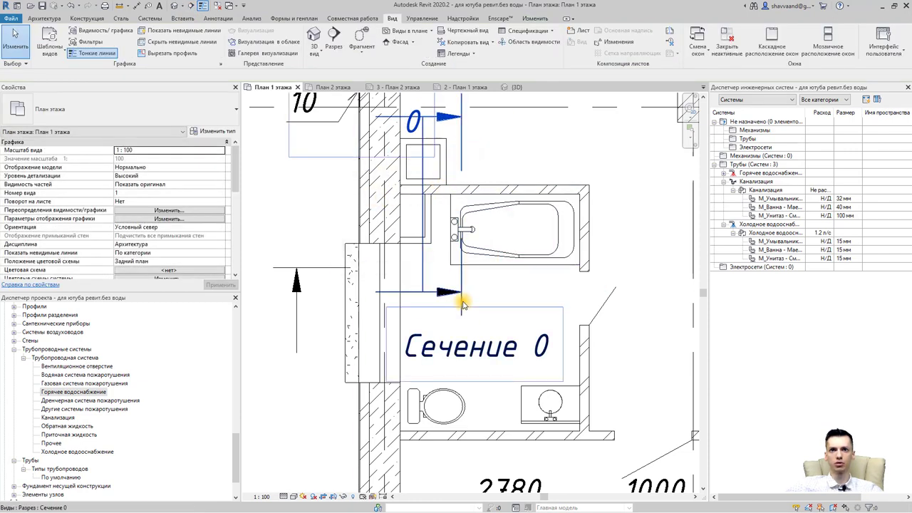
{"action": "left_click", "coordinate": [476, 338]}
{"action": "left_click", "coordinate": [338, 175]}
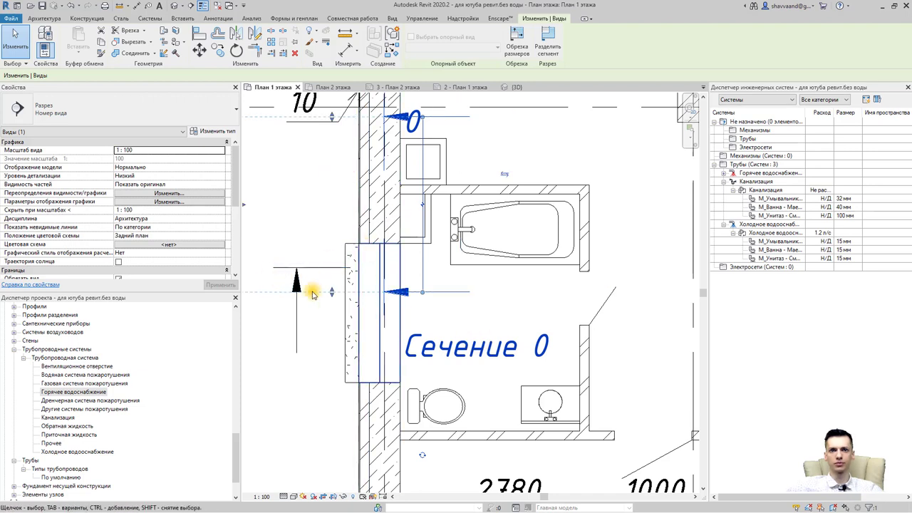
{"action": "scroll", "coordinate": [88, 436], "scroll_direction": "down", "scroll_amount": 1}
{"action": "scroll", "coordinate": [88, 436], "scroll_direction": "down", "scroll_amount": 1}
{"action": "scroll", "coordinate": [50, 436], "scroll_direction": "up", "scroll_amount": 12}
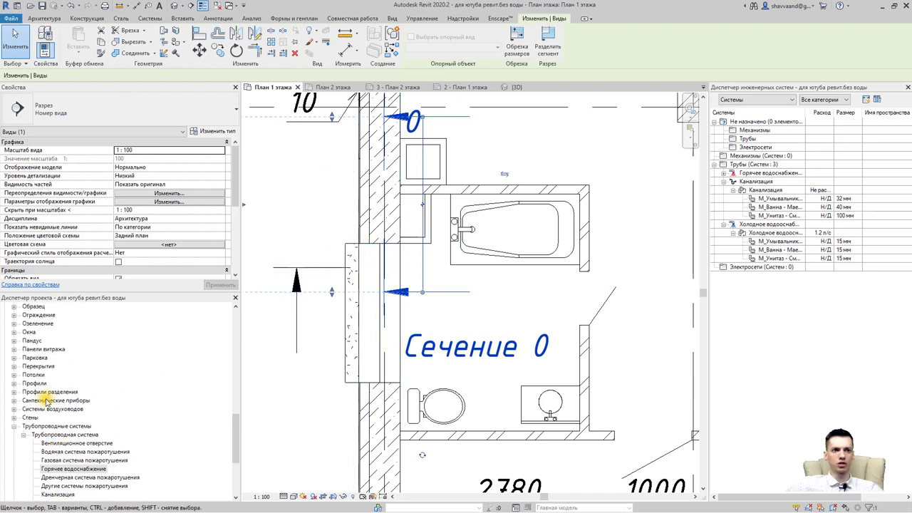
{"action": "scroll", "coordinate": [11, 434], "scroll_direction": "up", "scroll_amount": 3}
{"action": "scroll", "coordinate": [16, 427], "scroll_direction": "up", "scroll_amount": 3}
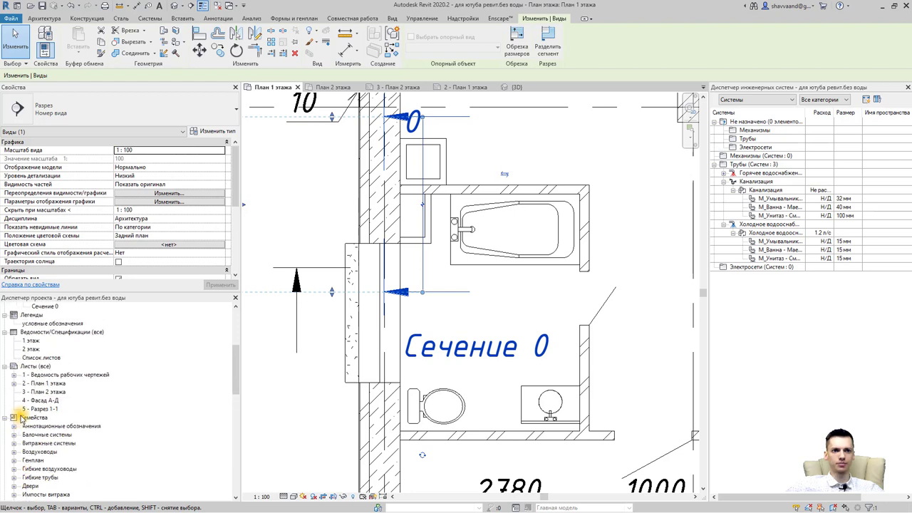
{"action": "scroll", "coordinate": [20, 419], "scroll_direction": "up", "scroll_amount": 3}
{"action": "scroll", "coordinate": [20, 419], "scroll_direction": "up", "scroll_amount": 4}
Open the Сечение 0 view and set its detail level to Высокий so cuts show hatching.
{"action": "double_click", "coordinate": [47, 443]}
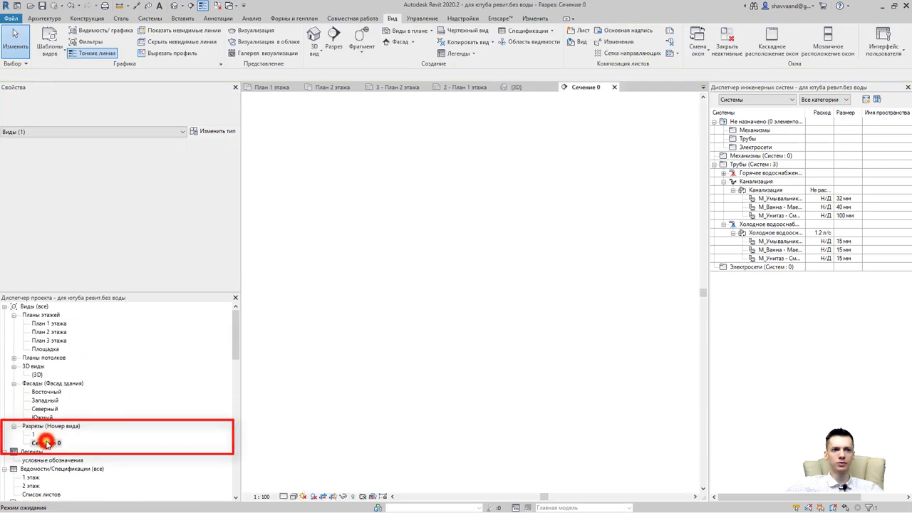
{"action": "scroll", "coordinate": [464, 377], "scroll_direction": "up", "scroll_amount": 2}
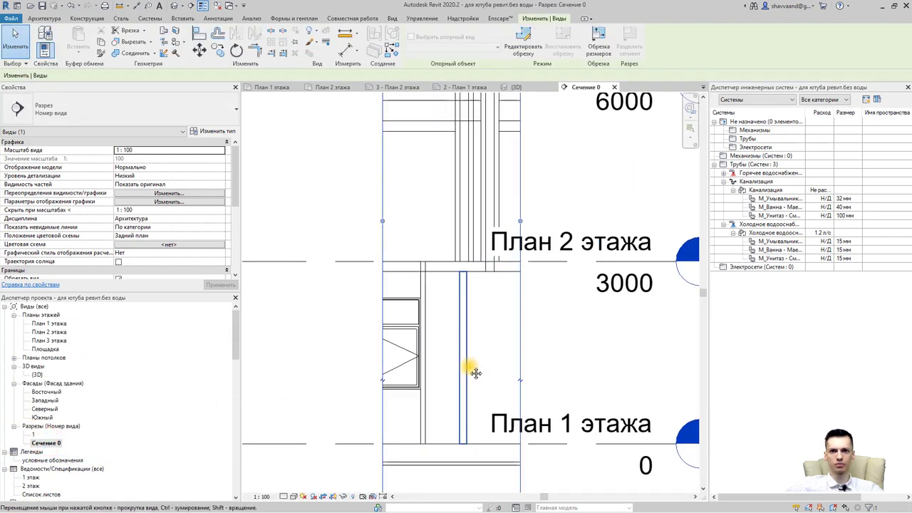
{"action": "scroll", "coordinate": [473, 366], "scroll_direction": "up", "scroll_amount": 2}
{"action": "left_click", "coordinate": [292, 496]}
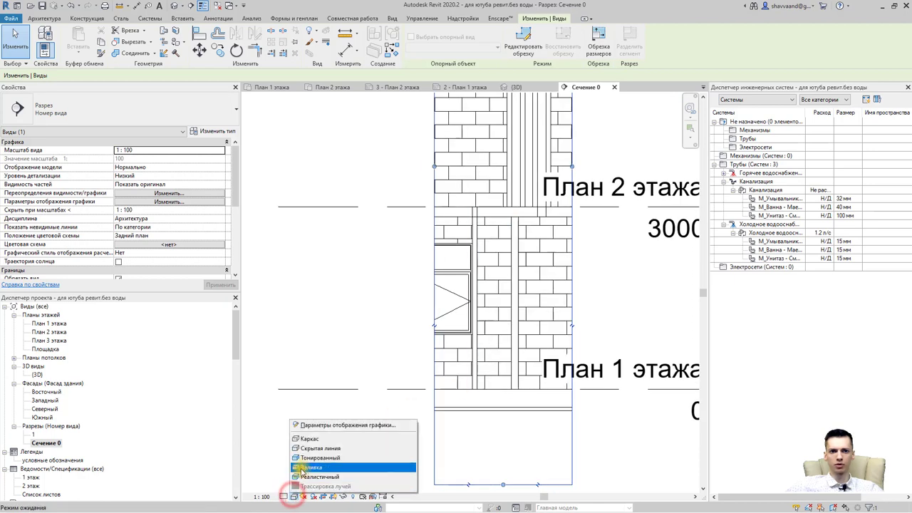
{"action": "left_click", "coordinate": [283, 496]}
{"action": "left_click", "coordinate": [283, 496]}
{"action": "left_click", "coordinate": [292, 480]}
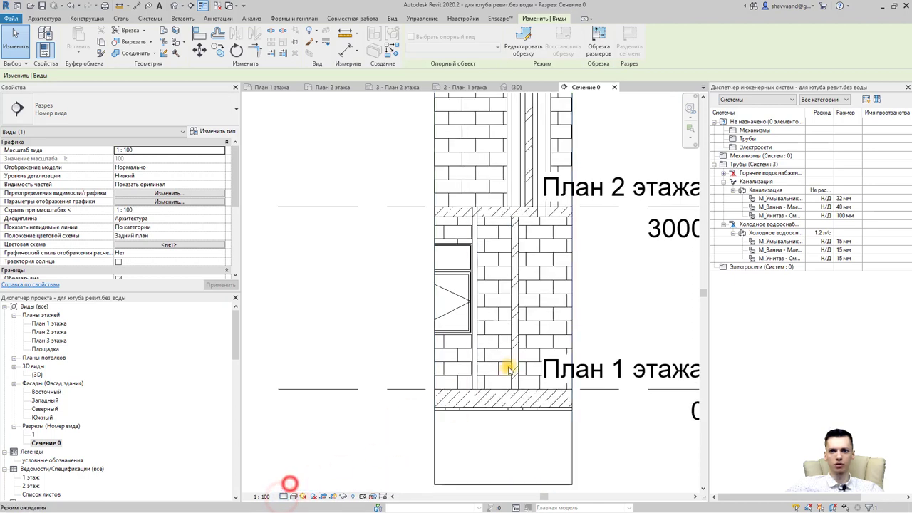
Drag the thin вентканал wall's top down to a -160 top offset.
{"action": "scroll", "coordinate": [517, 325], "scroll_direction": "up", "scroll_amount": 2}
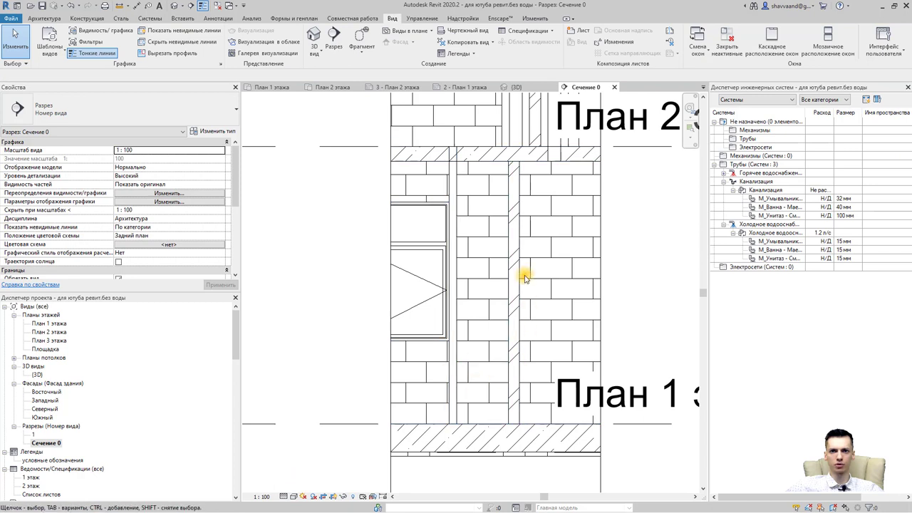
{"action": "left_click", "coordinate": [459, 254]}
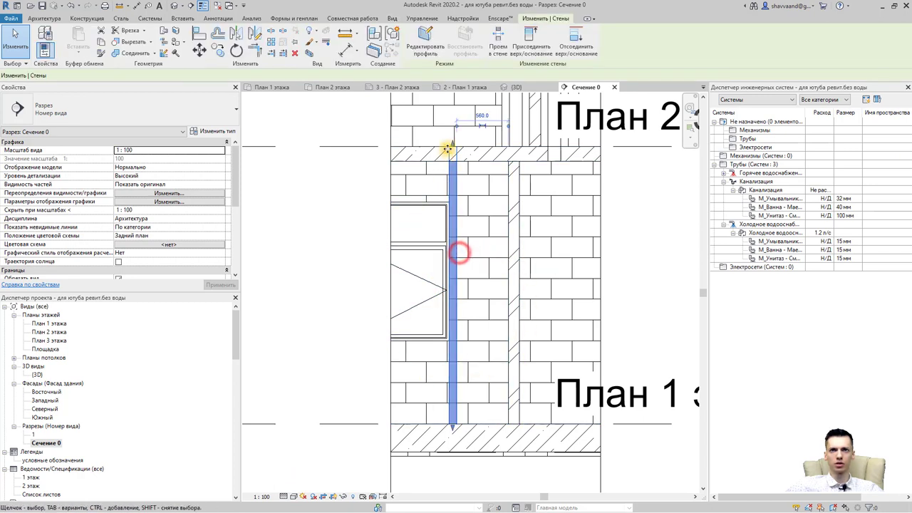
{"action": "left_click_drag", "start_coordinate": [450, 143], "coordinate": [452, 160]}
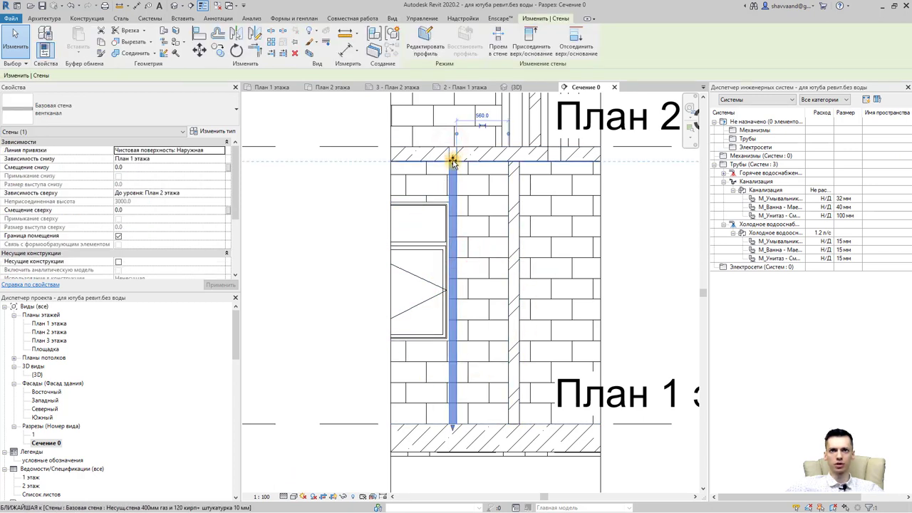
{"action": "key", "text": "Escape"}
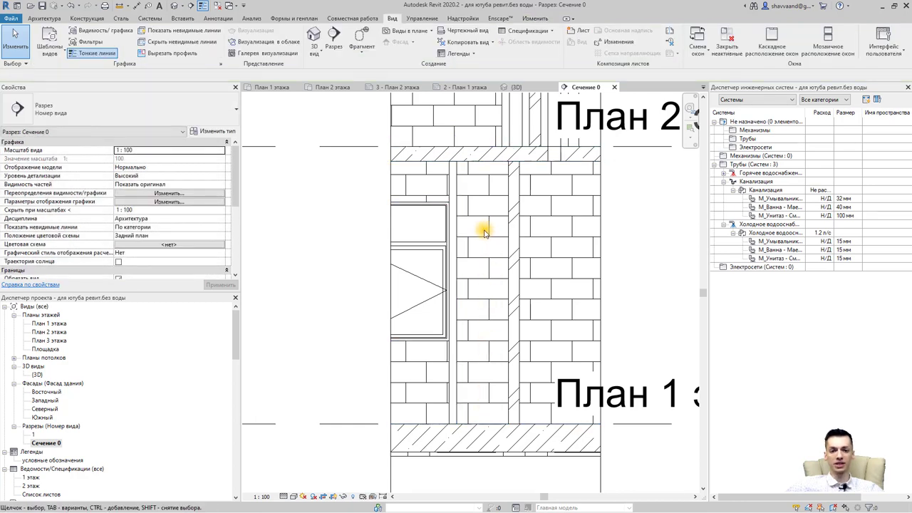
Duplicate the По умолчанию pipe type as a new type named канализация.
{"action": "left_click", "coordinate": [150, 18]}
{"action": "left_click", "coordinate": [461, 47]}
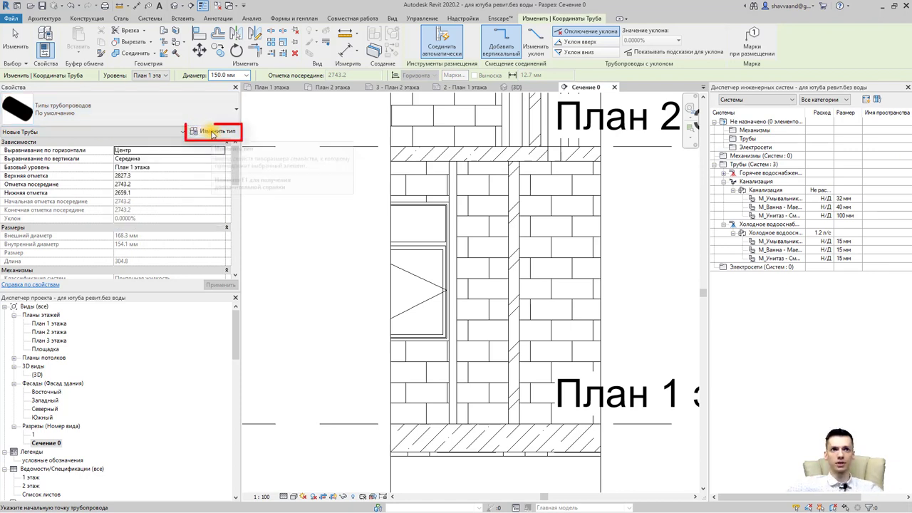
{"action": "left_click", "coordinate": [213, 134]}
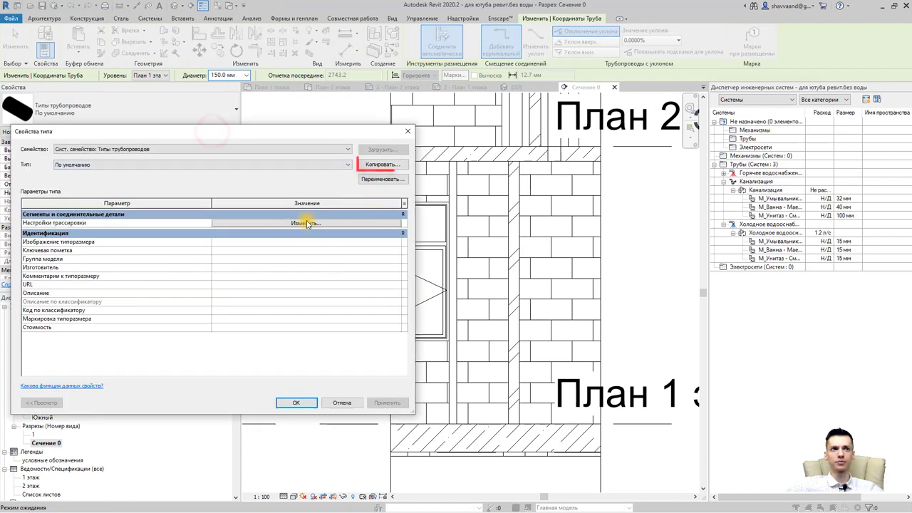
{"action": "left_click", "coordinate": [367, 165]}
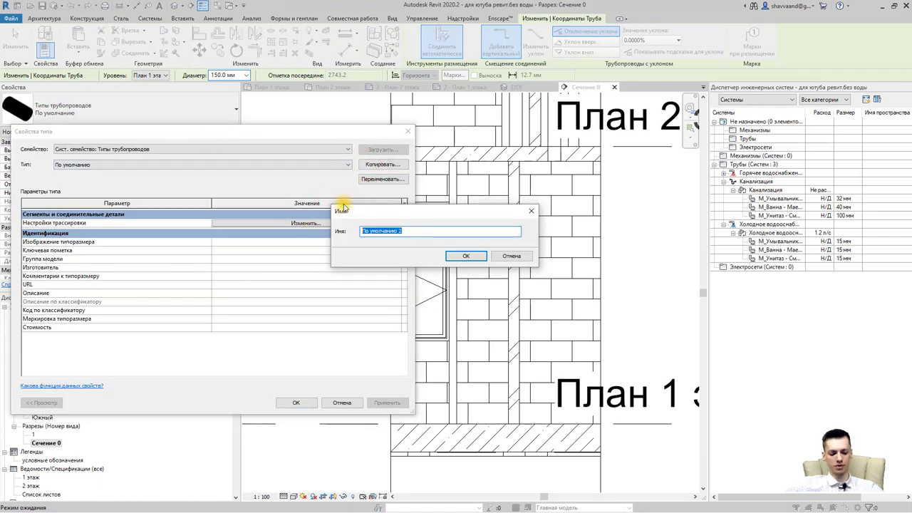
{"action": "type", "text": "Rfyfkbpfwb"}
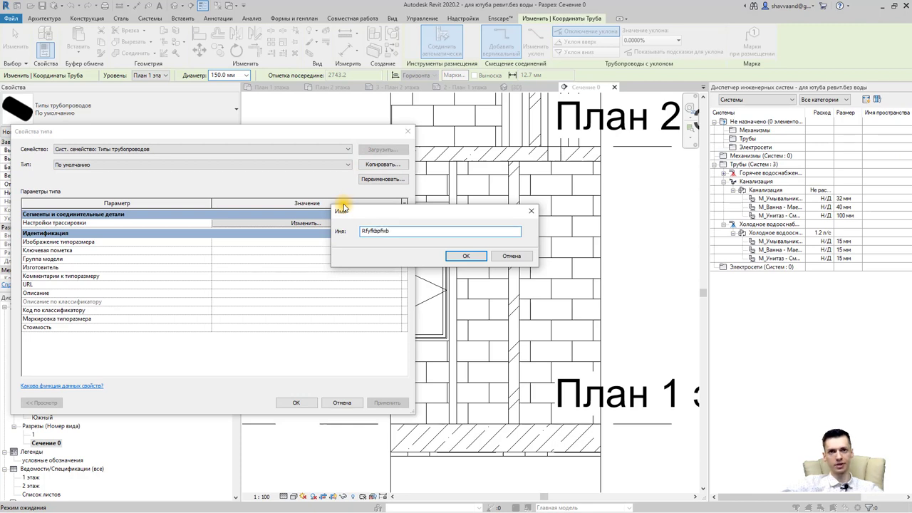
{"action": "key", "text": "BackSpace"}
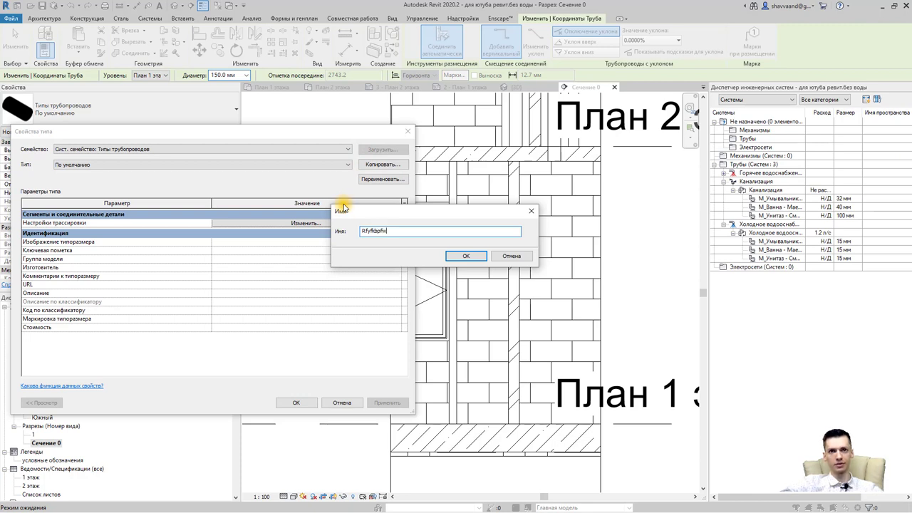
{"action": "type", "text": "канализация"}
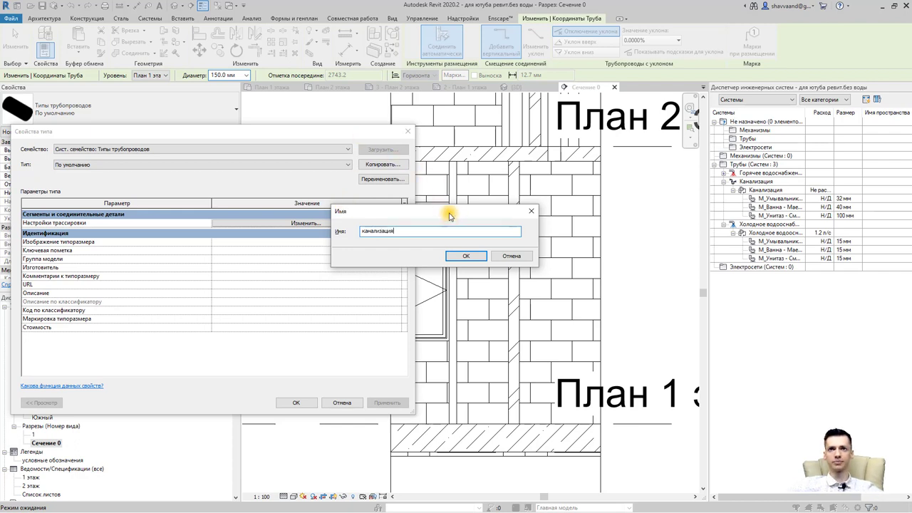
{"action": "left_click", "coordinate": [465, 256]}
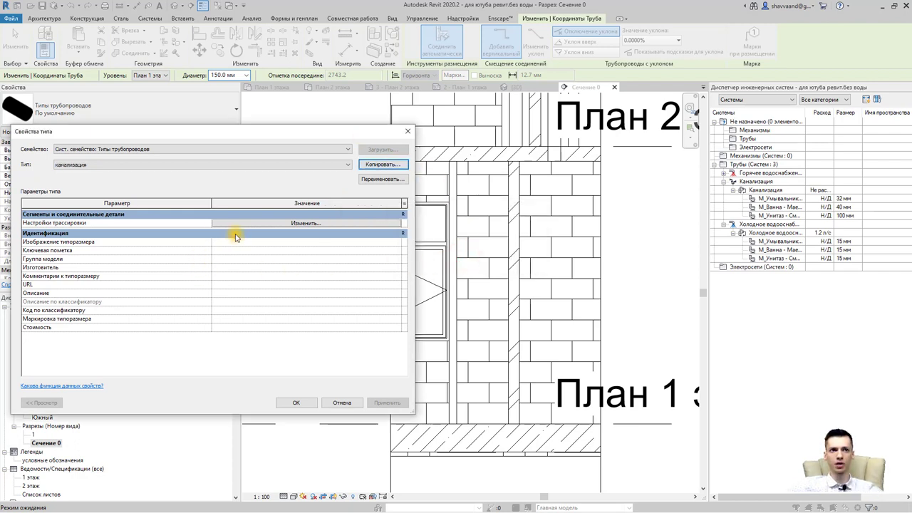
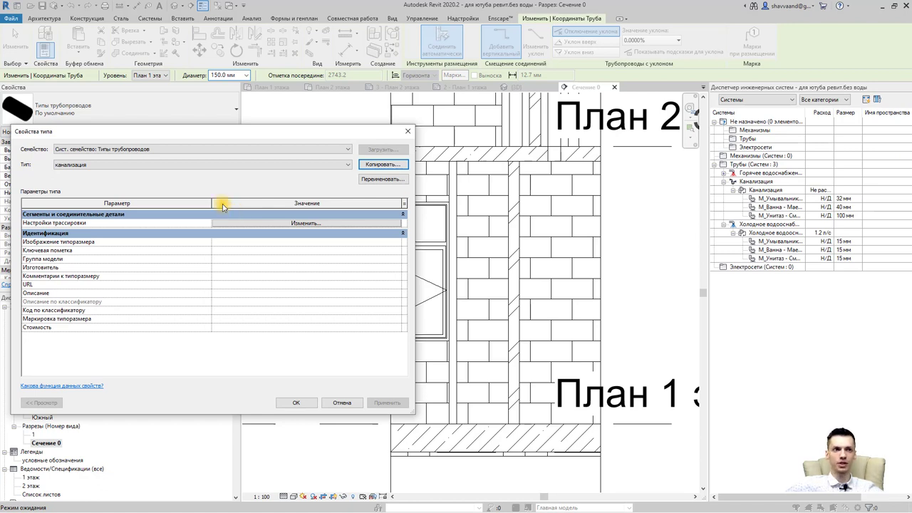
Open Routing Preferences (Настройки трассировки) from the канализация pipe type's Type Properties.
{"action": "left_click", "coordinate": [268, 224]}
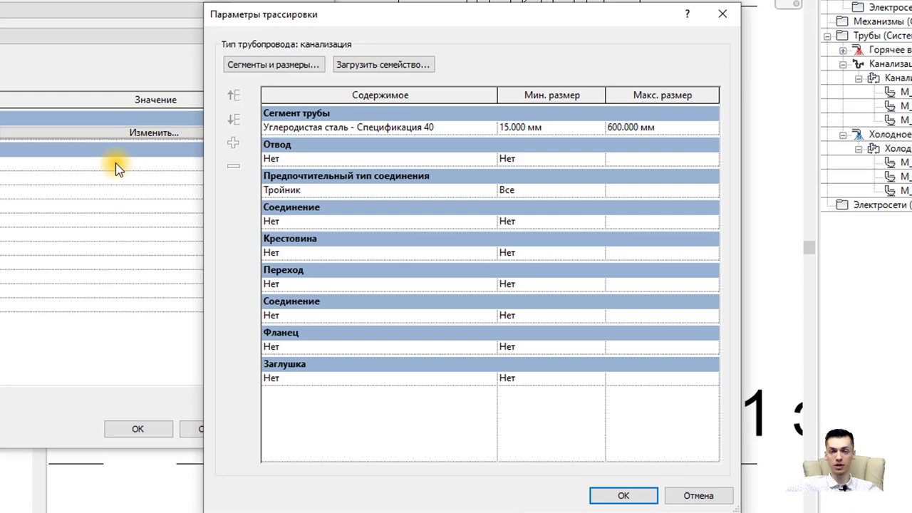
In Load Family, go up to Libraries and into the Russia library folder.
{"action": "left_click", "coordinate": [420, 66]}
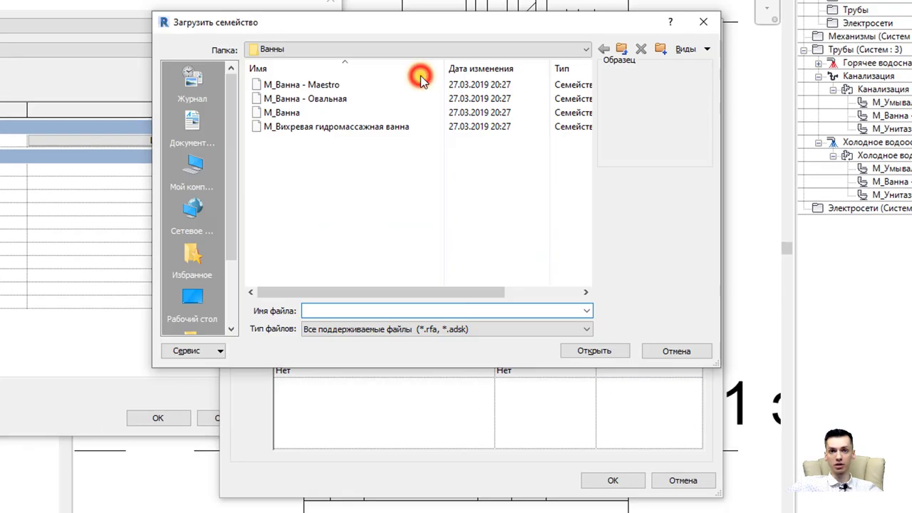
{"action": "left_click", "coordinate": [396, 67]}
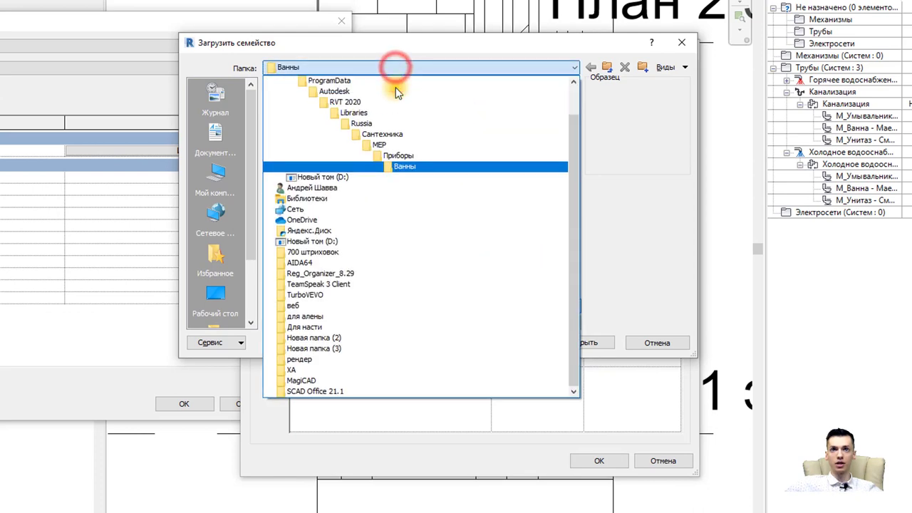
{"action": "left_click", "coordinate": [381, 134]}
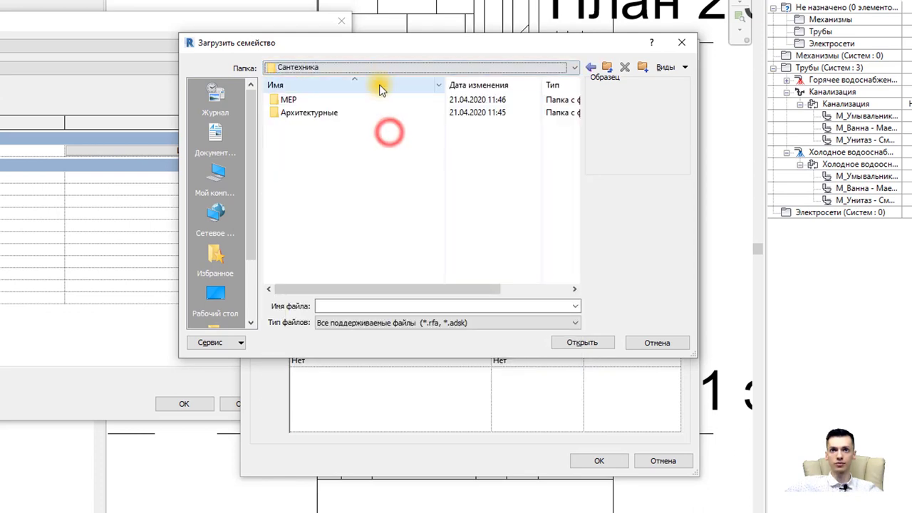
{"action": "left_click", "coordinate": [384, 67]}
{"action": "left_click", "coordinate": [360, 145]}
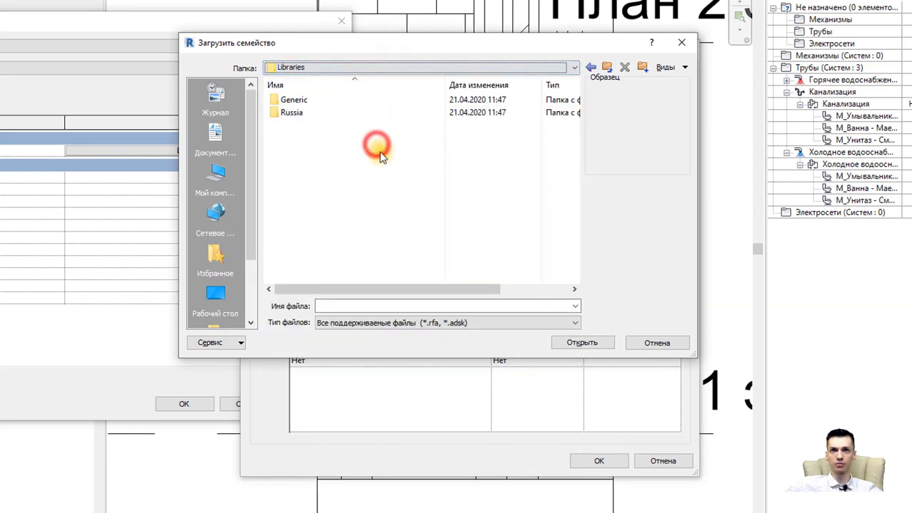
{"action": "double_click", "coordinate": [325, 113]}
{"action": "scroll", "coordinate": [399, 199], "scroll_direction": "down", "scroll_amount": 5}
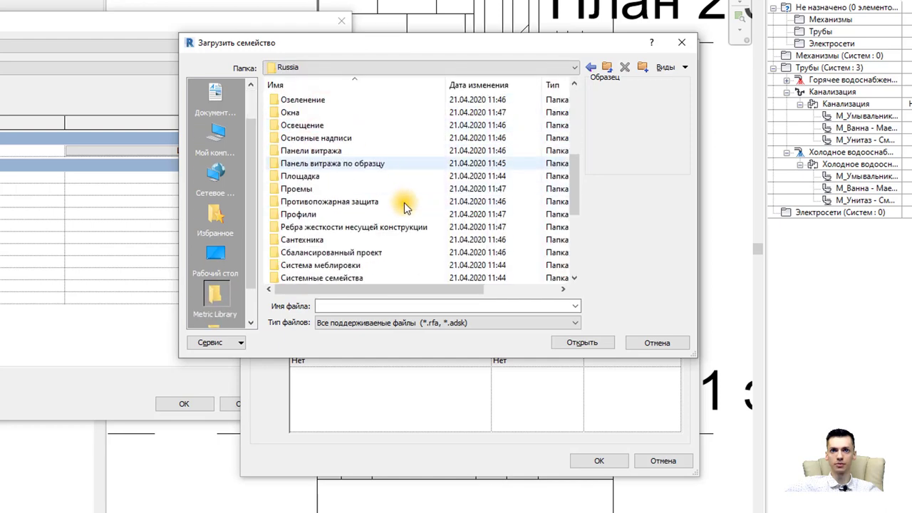
{"action": "scroll", "coordinate": [399, 202], "scroll_direction": "down", "scroll_amount": 2}
{"action": "scroll", "coordinate": [388, 210], "scroll_direction": "down", "scroll_amount": 1}
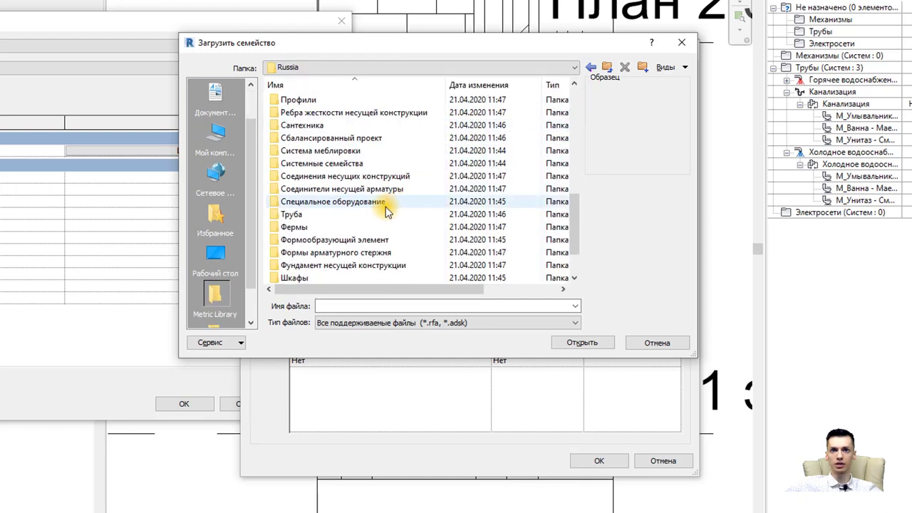
Load all fitting families from Труба > Фитинги > Типовой into the project.
{"action": "double_click", "coordinate": [340, 214]}
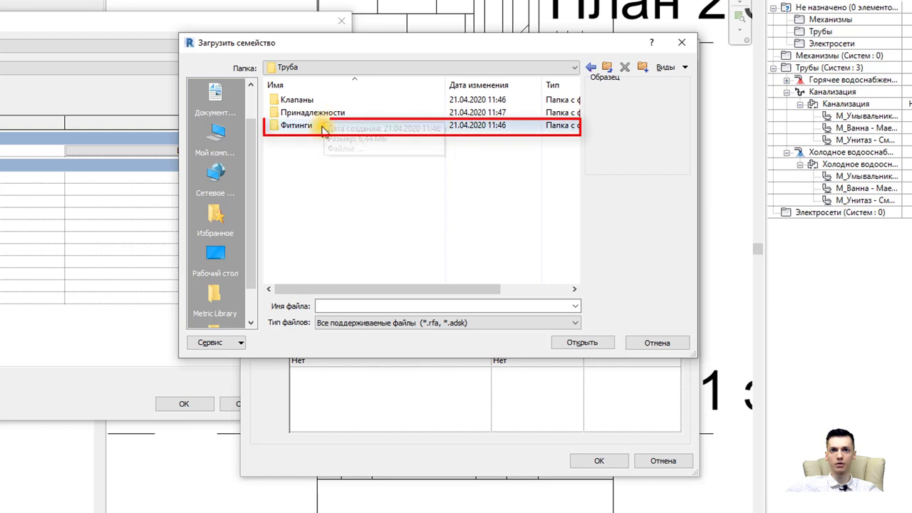
{"action": "double_click", "coordinate": [318, 127]}
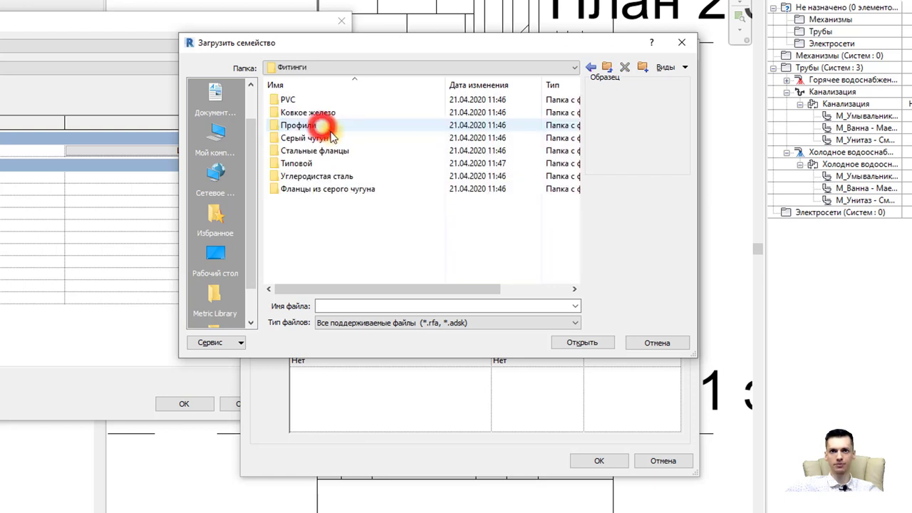
{"action": "left_click", "coordinate": [329, 166]}
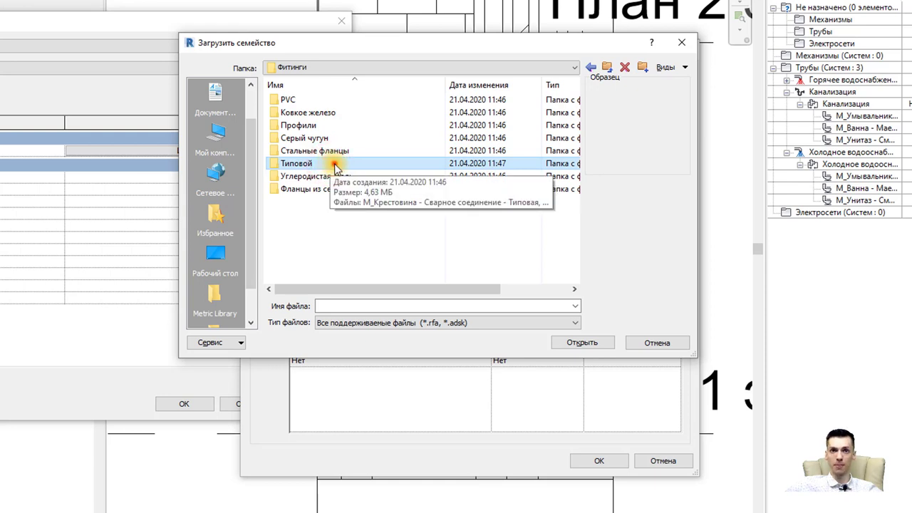
{"action": "double_click", "coordinate": [335, 164]}
{"action": "left_click", "coordinate": [335, 100]}
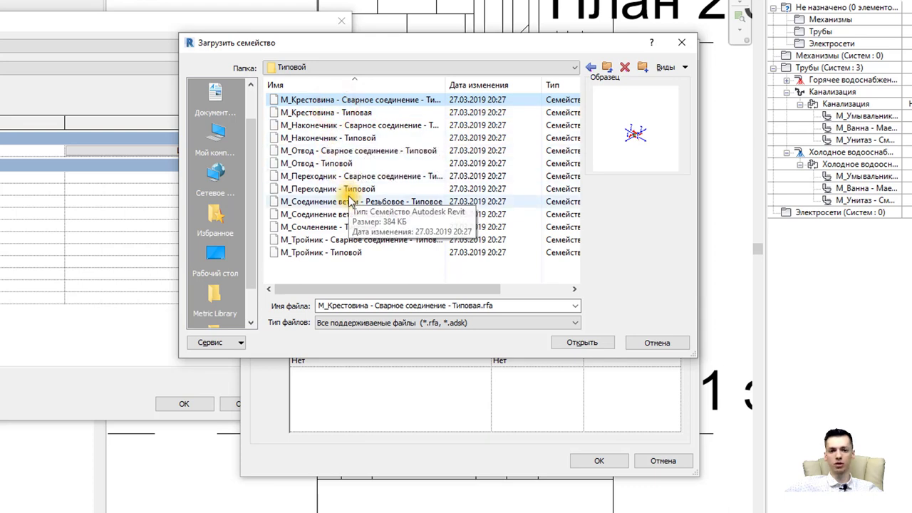
{"action": "left_click", "coordinate": [358, 253], "text": "shift"}
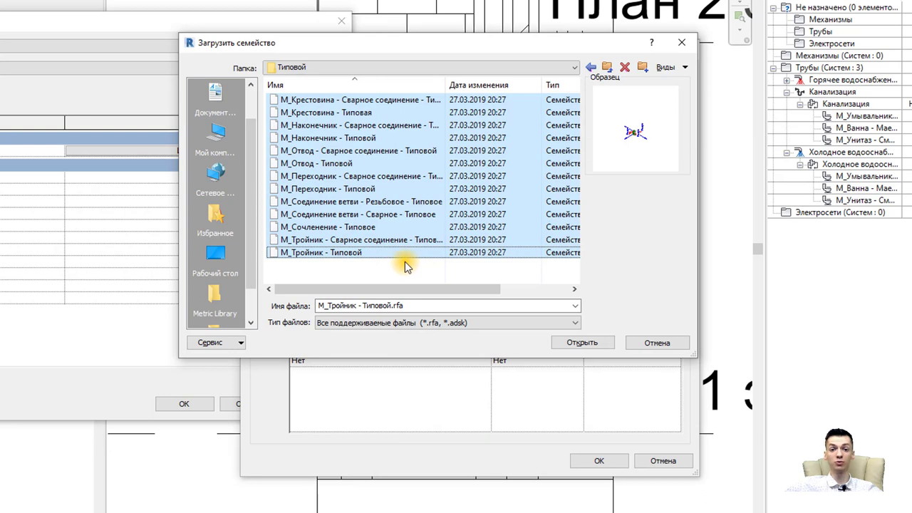
{"action": "left_click", "coordinate": [584, 342]}
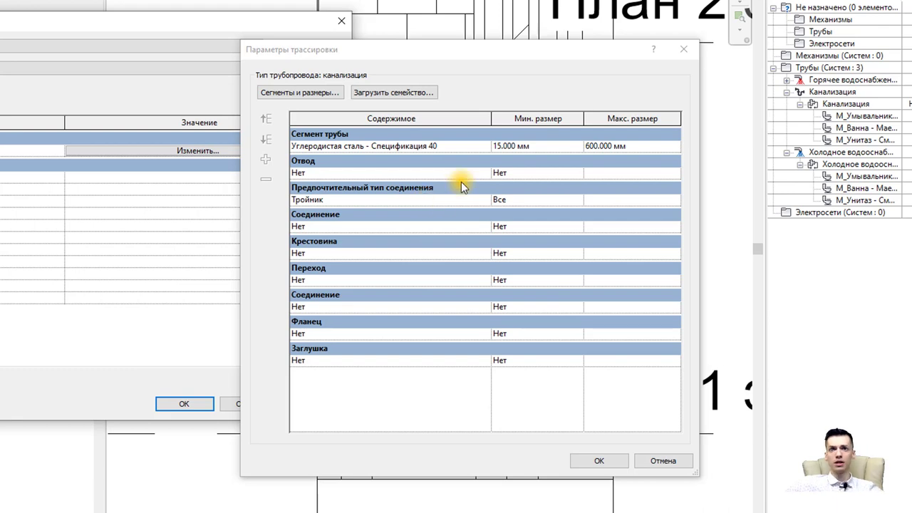
Set the pipe segment to Пластмасса - Спецификация 40 with a 50 mm minimum size.
{"action": "left_click", "coordinate": [490, 144]}
{"action": "left_click", "coordinate": [484, 145]}
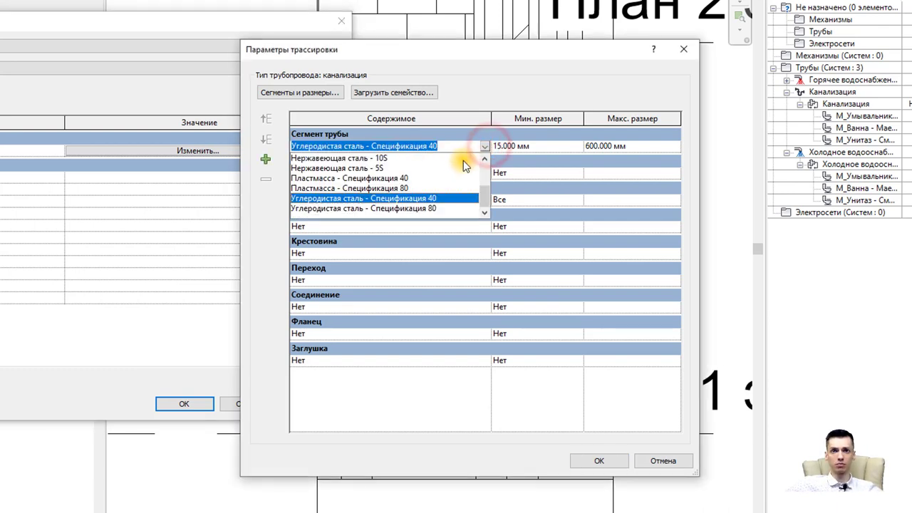
{"action": "left_click", "coordinate": [392, 178]}
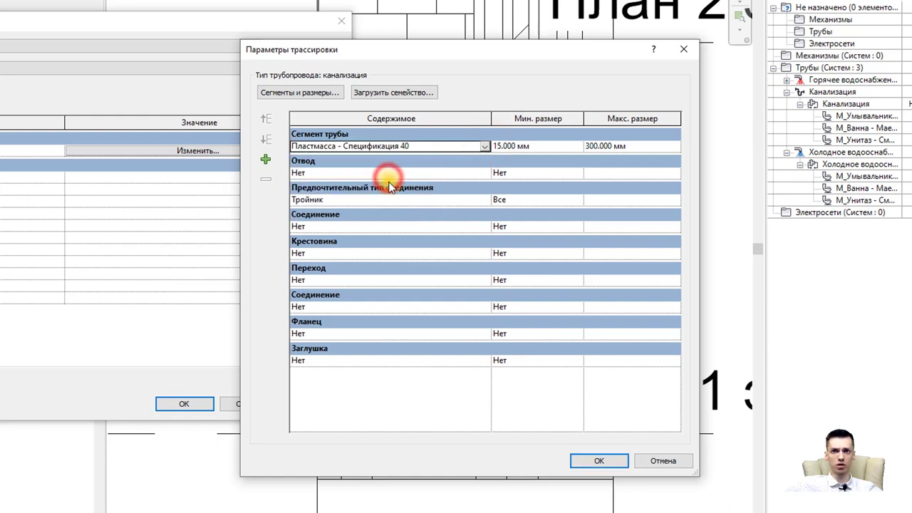
{"action": "left_click", "coordinate": [552, 147]}
{"action": "type", "text": "50"}
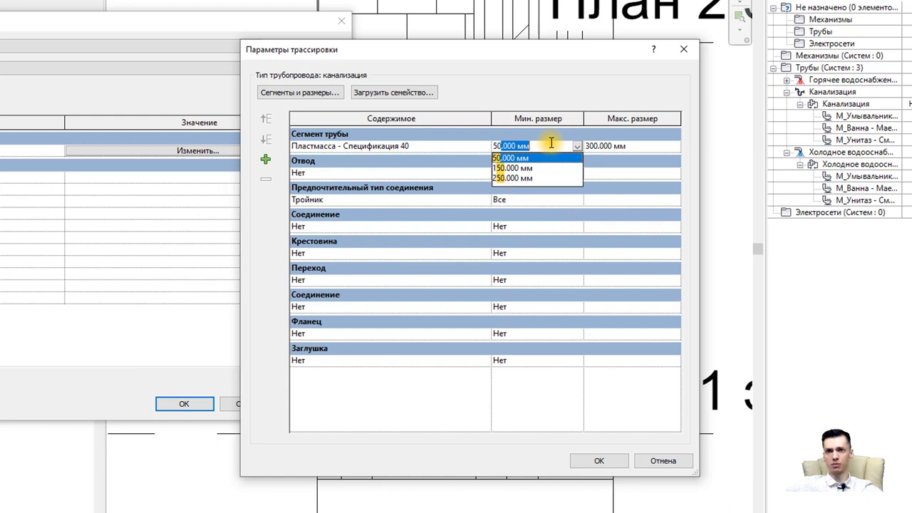
{"action": "left_click", "coordinate": [540, 158]}
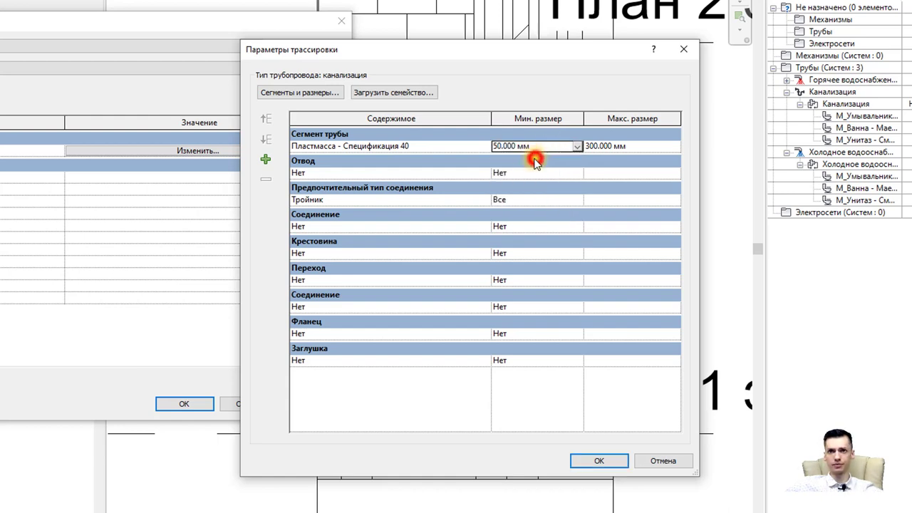
Add two elbow rules: the welded standard elbow and М_Отвод - Типовой: Стандартное.
{"action": "left_click", "coordinate": [483, 172]}
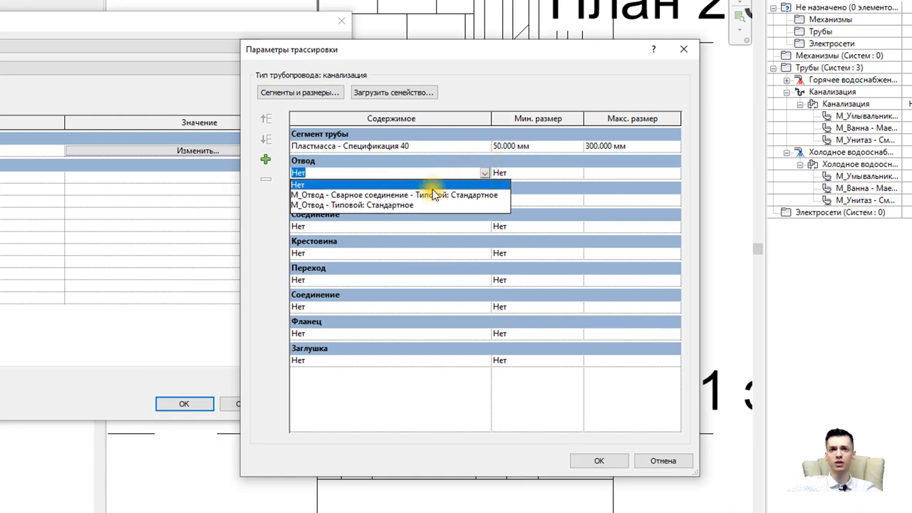
{"action": "left_click", "coordinate": [403, 195]}
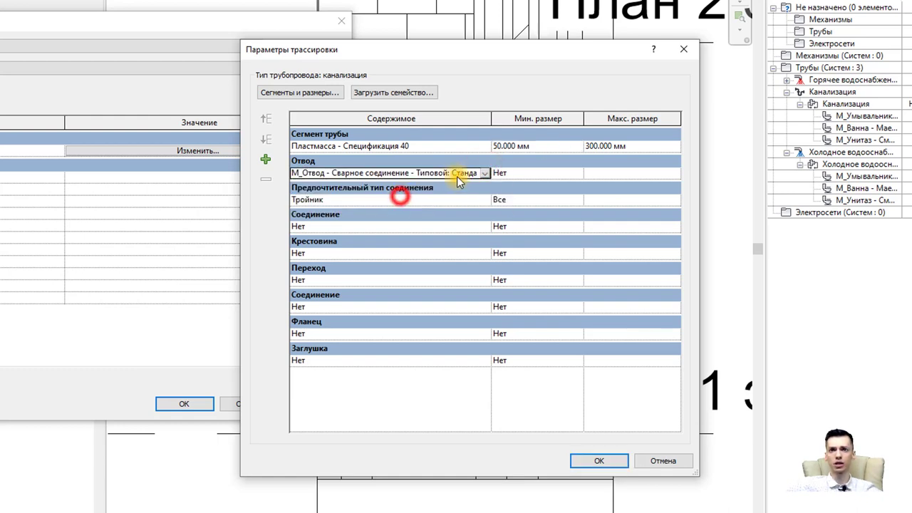
{"action": "left_click", "coordinate": [266, 160]}
{"action": "left_click", "coordinate": [484, 184]}
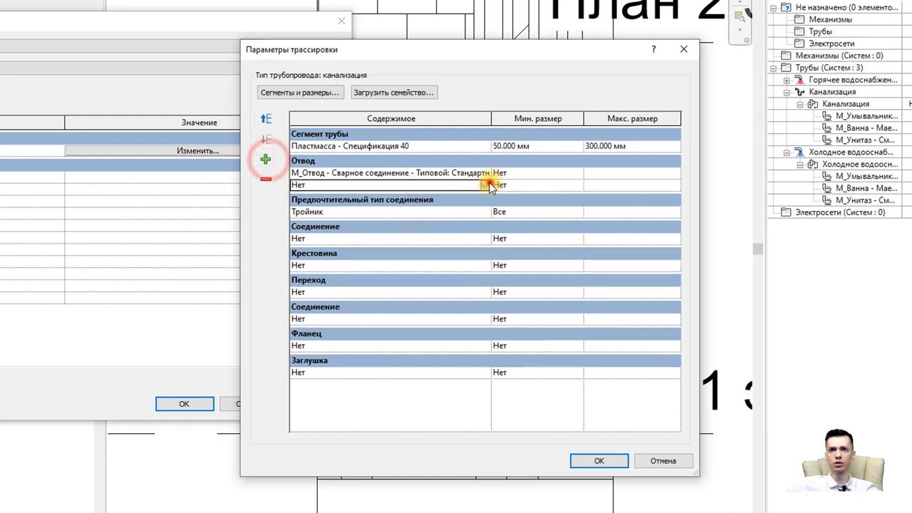
{"action": "left_click", "coordinate": [352, 215]}
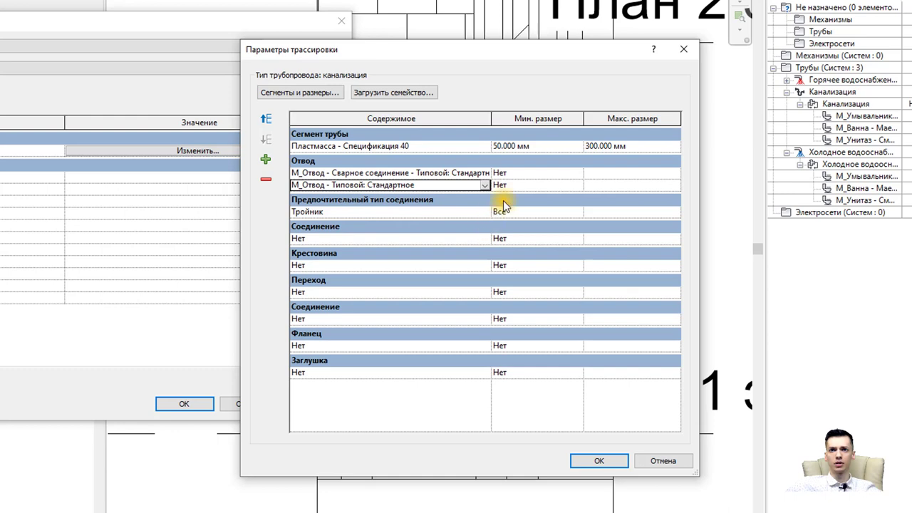
Set both elbows' minimum size to 50 mm, keeping Тройник as the preferred junction.
{"action": "left_click", "coordinate": [531, 175]}
{"action": "left_click", "coordinate": [574, 175]}
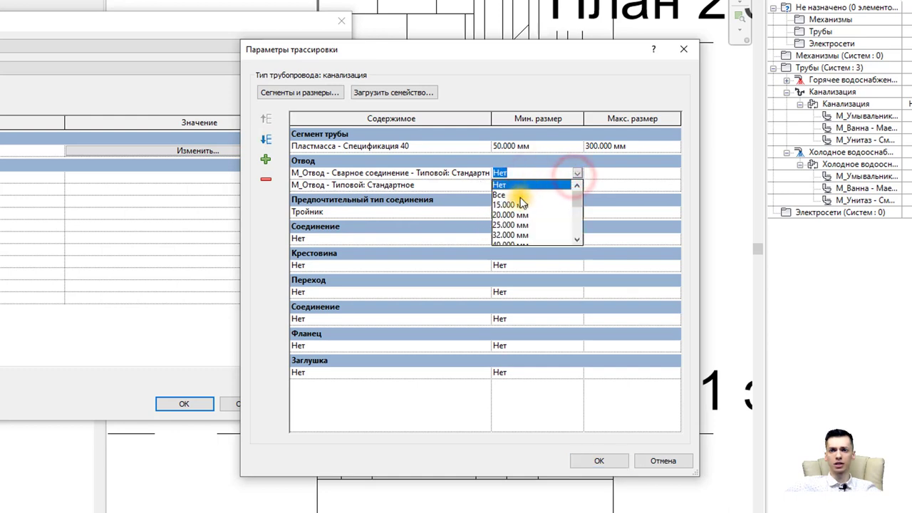
{"action": "scroll", "coordinate": [527, 214], "scroll_direction": "down", "scroll_amount": 1}
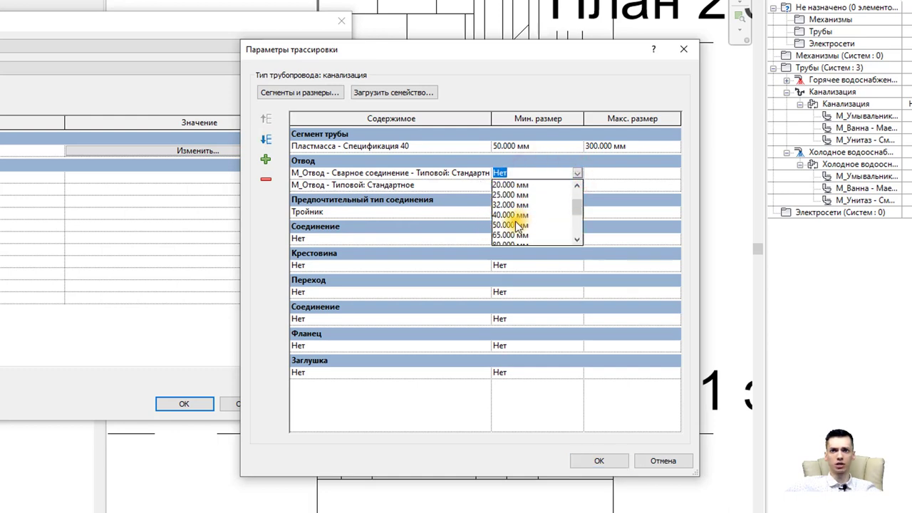
{"action": "left_click", "coordinate": [506, 227]}
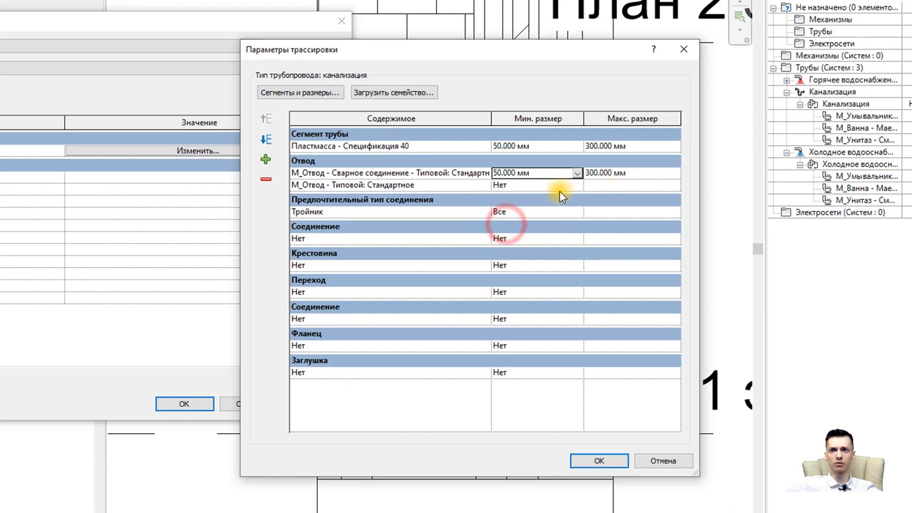
{"action": "left_click", "coordinate": [566, 187]}
{"action": "left_click", "coordinate": [577, 185]}
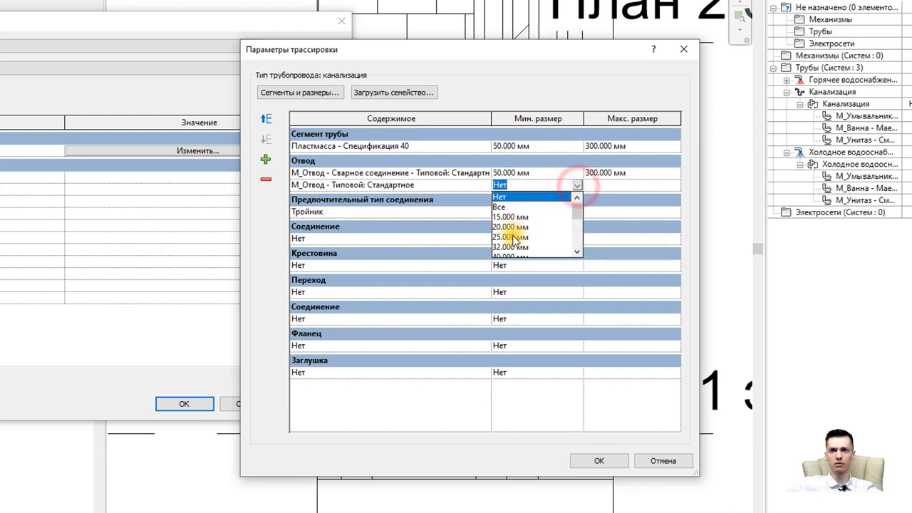
{"action": "scroll", "coordinate": [513, 235], "scroll_direction": "down", "scroll_amount": 1}
{"action": "left_click", "coordinate": [505, 236]}
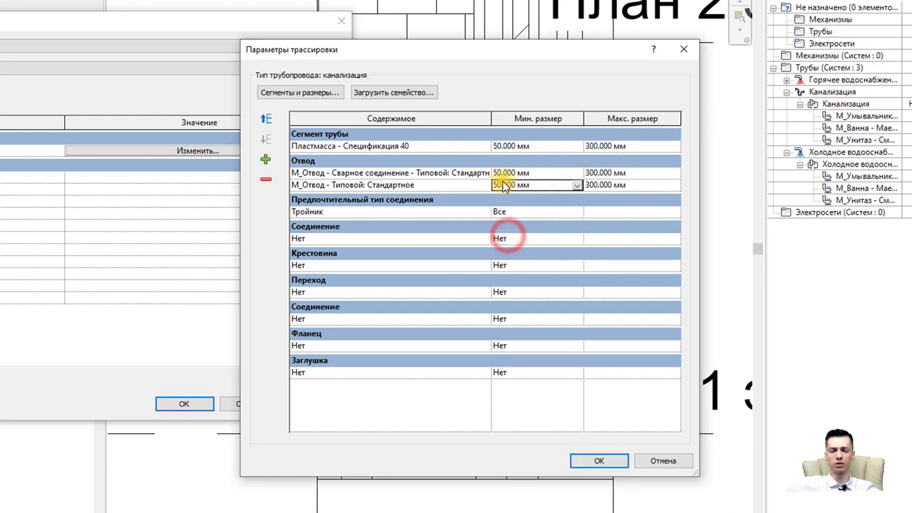
{"action": "left_click", "coordinate": [478, 211]}
{"action": "left_click", "coordinate": [478, 211]}
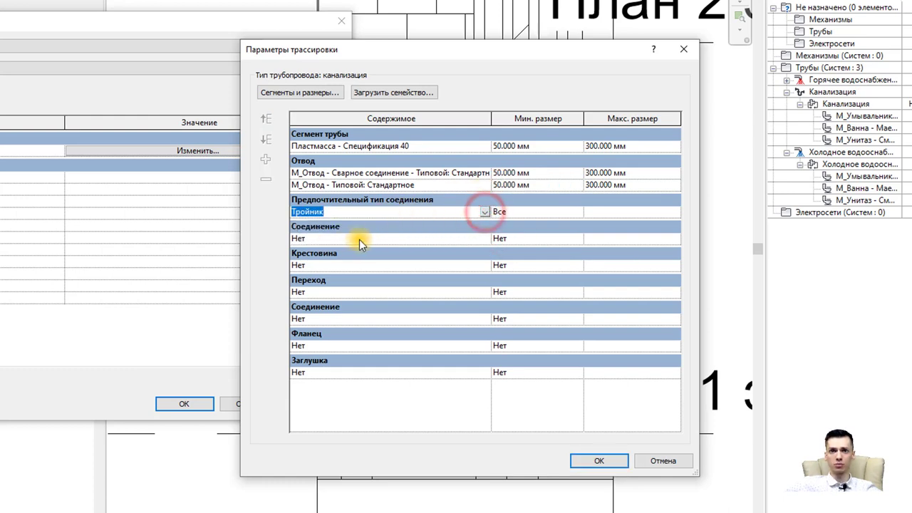
Add junction rules for the threaded branch, welded branch and standard tee.
{"action": "left_click", "coordinate": [480, 239]}
{"action": "left_click", "coordinate": [483, 241]}
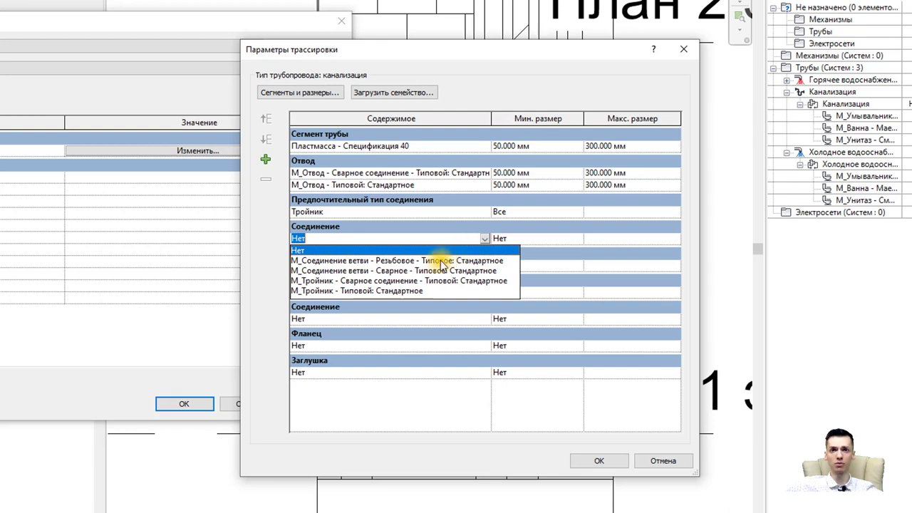
{"action": "left_click", "coordinate": [380, 261]}
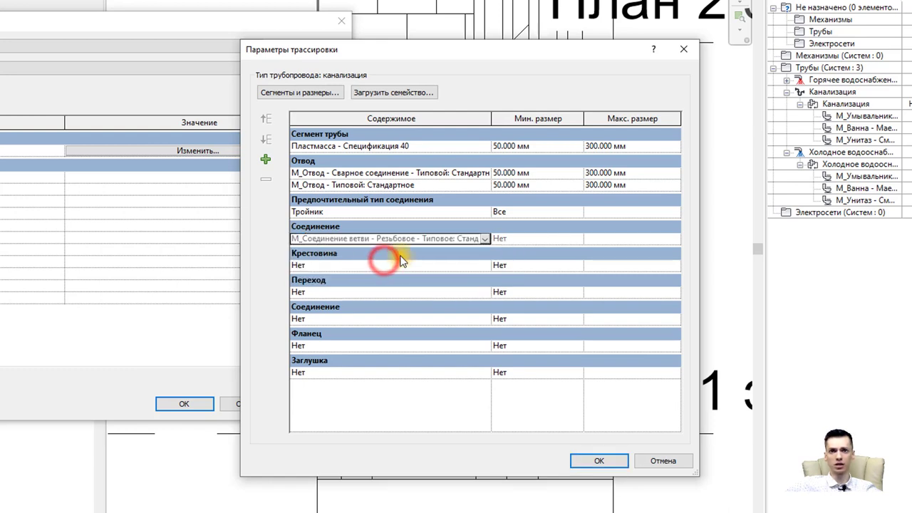
{"action": "left_click", "coordinate": [265, 159]}
{"action": "left_click", "coordinate": [484, 250]}
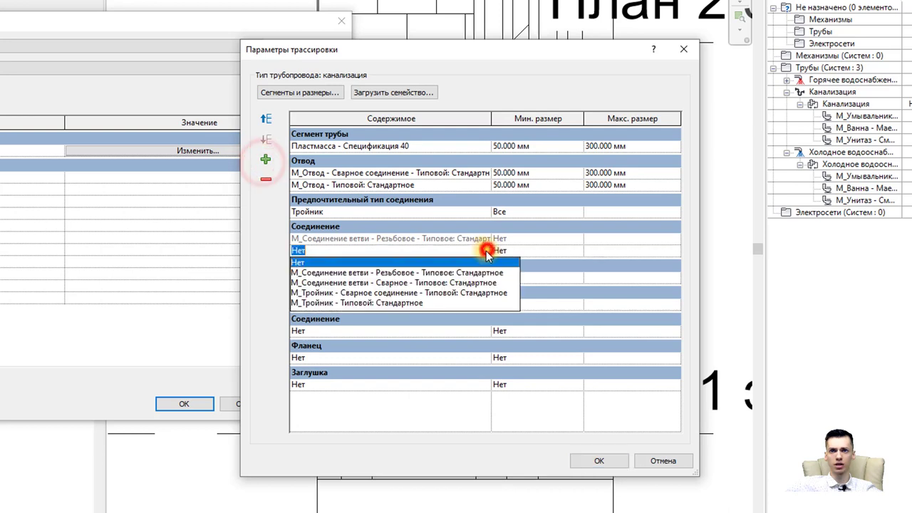
{"action": "left_click", "coordinate": [381, 282]}
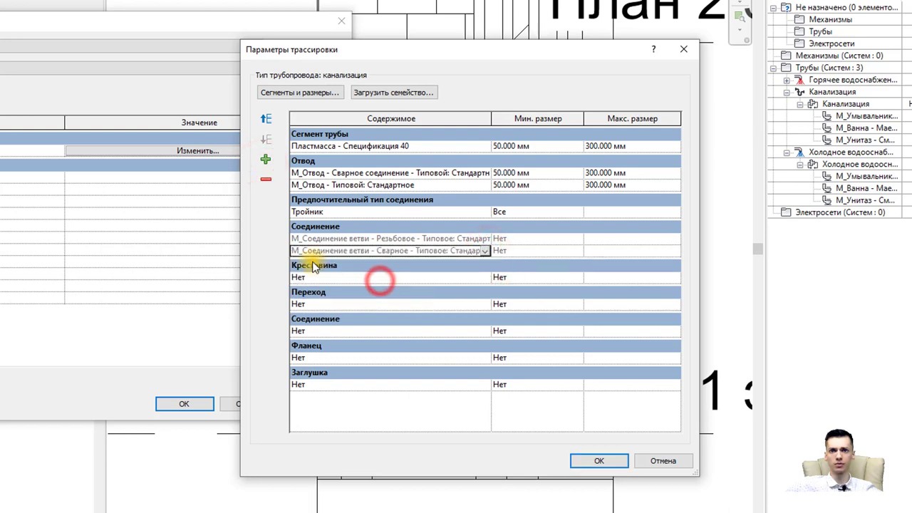
{"action": "left_click", "coordinate": [265, 159]}
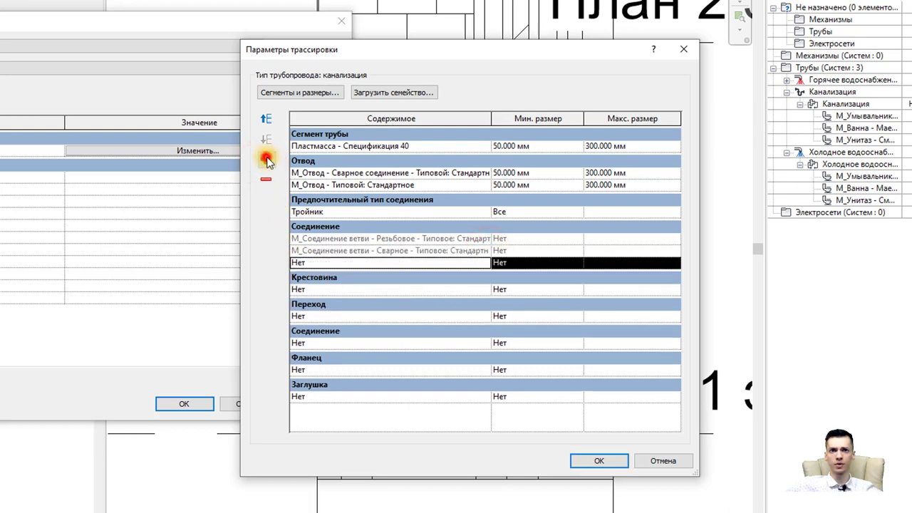
{"action": "left_click", "coordinate": [484, 262]}
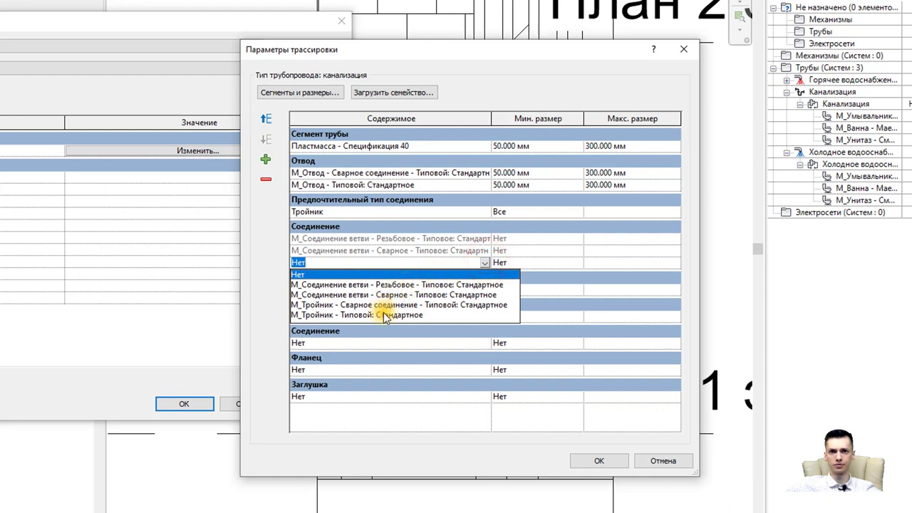
{"action": "left_click", "coordinate": [385, 314]}
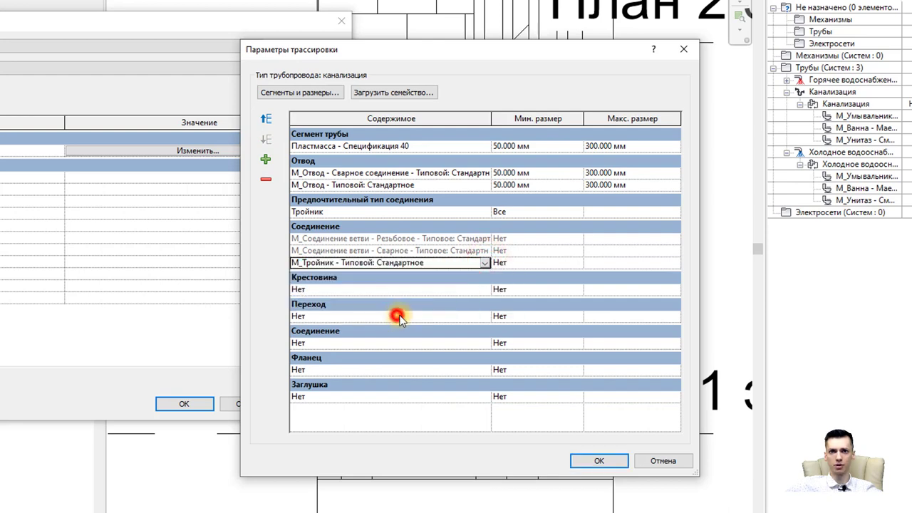
Set the tee, welded branch and threaded branch junctions to all sizes.
{"action": "left_click", "coordinate": [578, 264]}
{"action": "left_click", "coordinate": [515, 281]}
{"action": "left_click", "coordinate": [575, 252]}
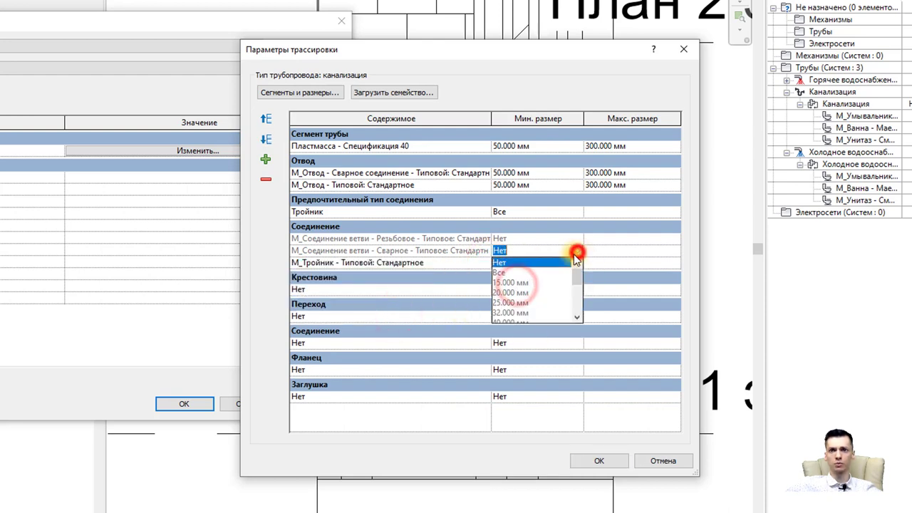
{"action": "left_click", "coordinate": [499, 273]}
{"action": "left_click", "coordinate": [576, 239]}
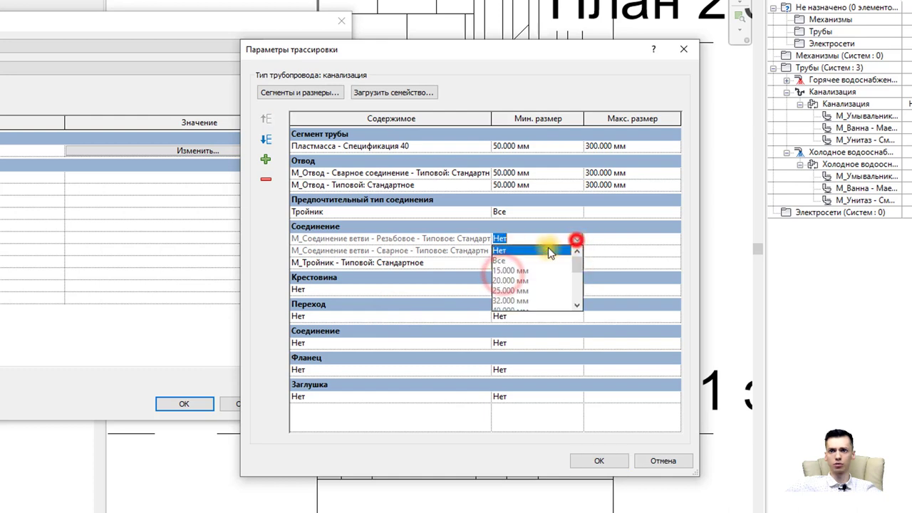
{"action": "left_click", "coordinate": [503, 259]}
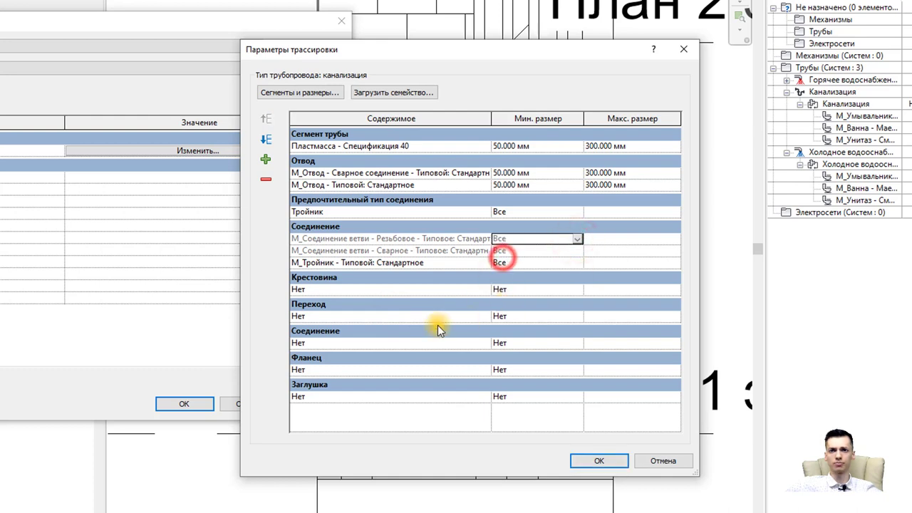
Use the standard cross, plus standard and welded transition fittings.
{"action": "left_click", "coordinate": [367, 290]}
{"action": "left_click", "coordinate": [471, 289]}
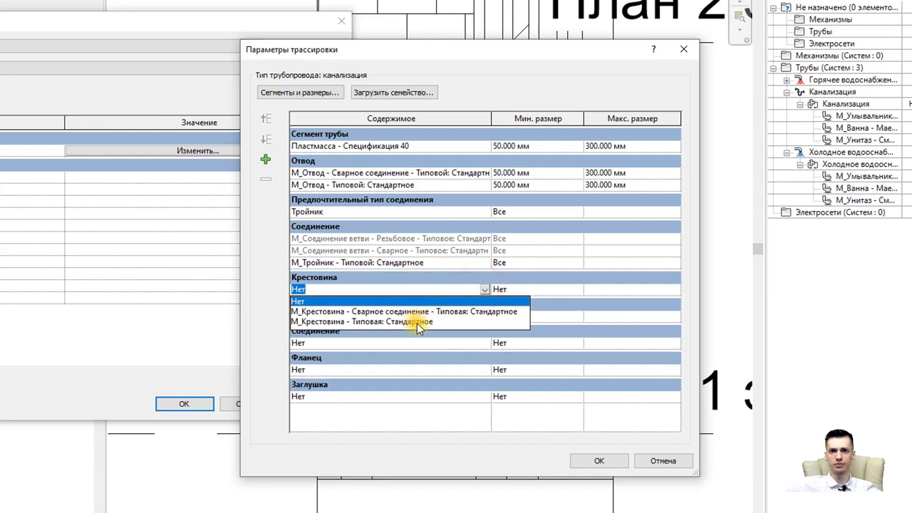
{"action": "left_click", "coordinate": [417, 323]}
{"action": "left_click", "coordinate": [478, 317]}
{"action": "left_click", "coordinate": [485, 316]}
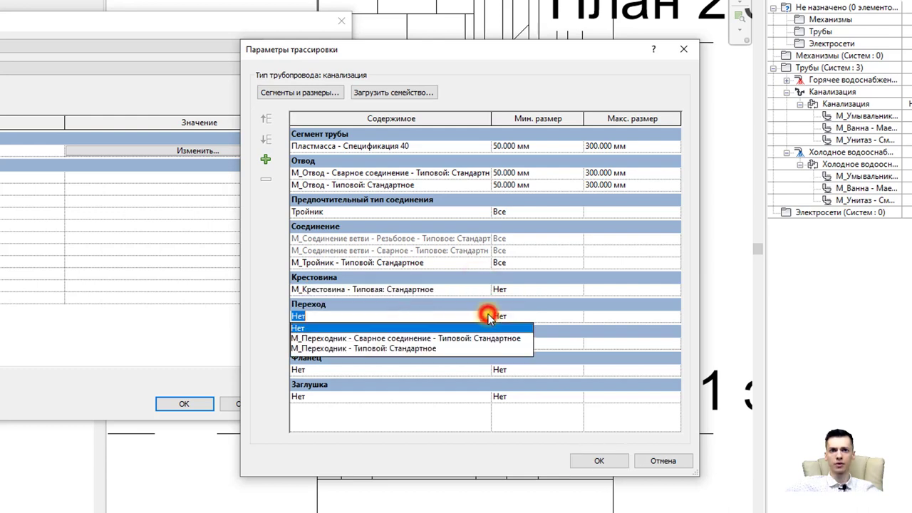
{"action": "left_click", "coordinate": [418, 347]}
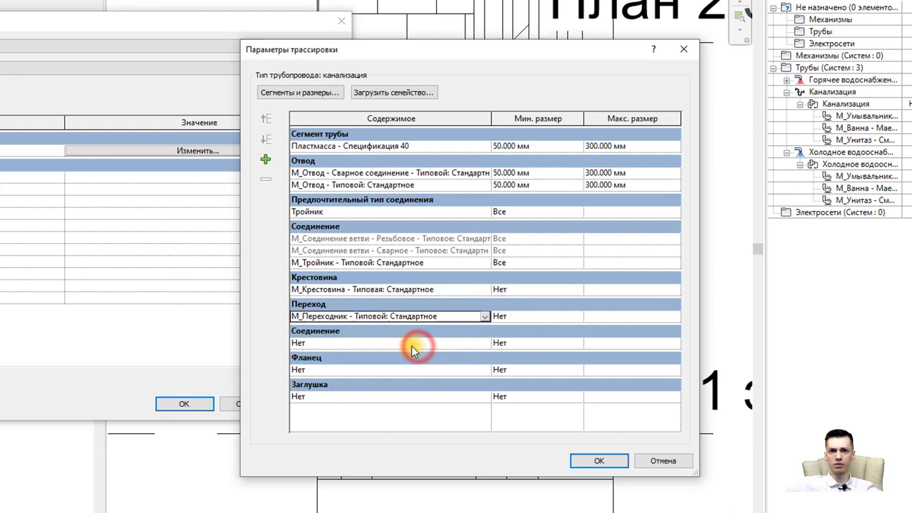
{"action": "left_click", "coordinate": [267, 161]}
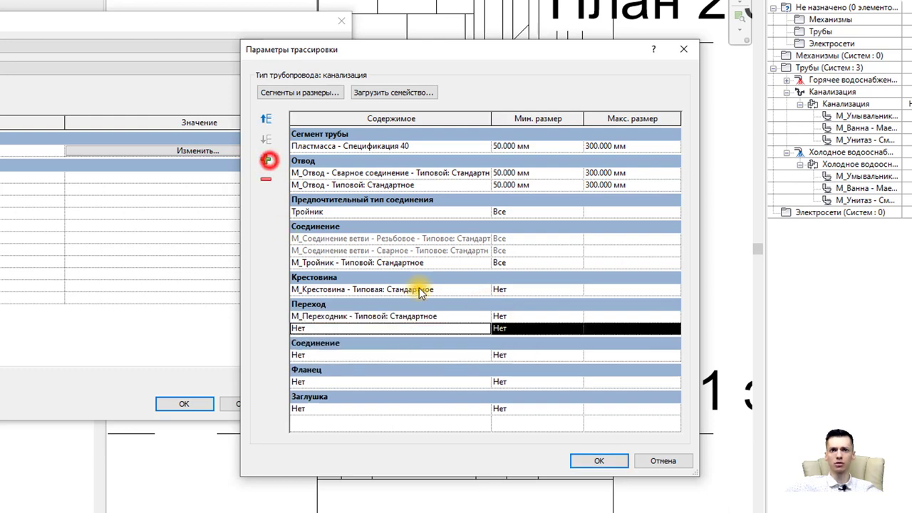
{"action": "left_click", "coordinate": [485, 328]}
{"action": "left_click", "coordinate": [421, 350]}
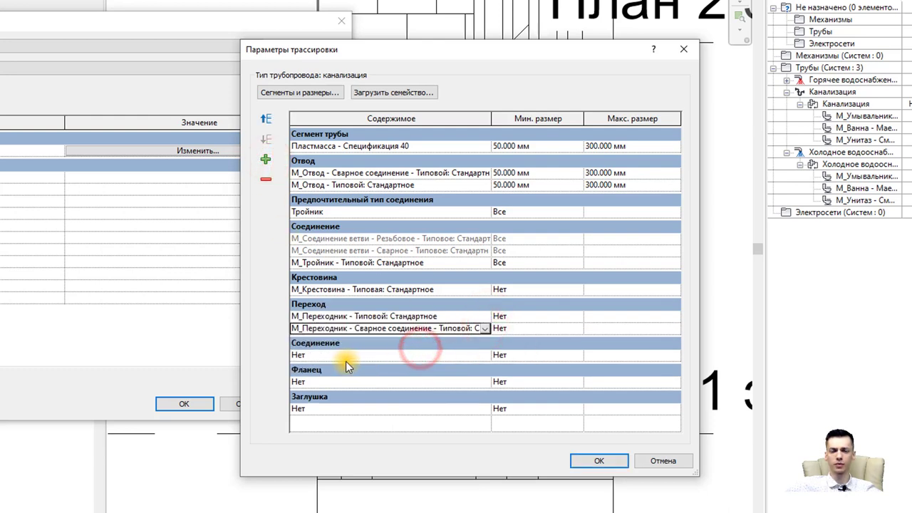
Use the standard union and standard cap, leaving the flange as none.
{"action": "left_click", "coordinate": [388, 354]}
{"action": "left_click", "coordinate": [486, 358]}
{"action": "left_click", "coordinate": [421, 369]}
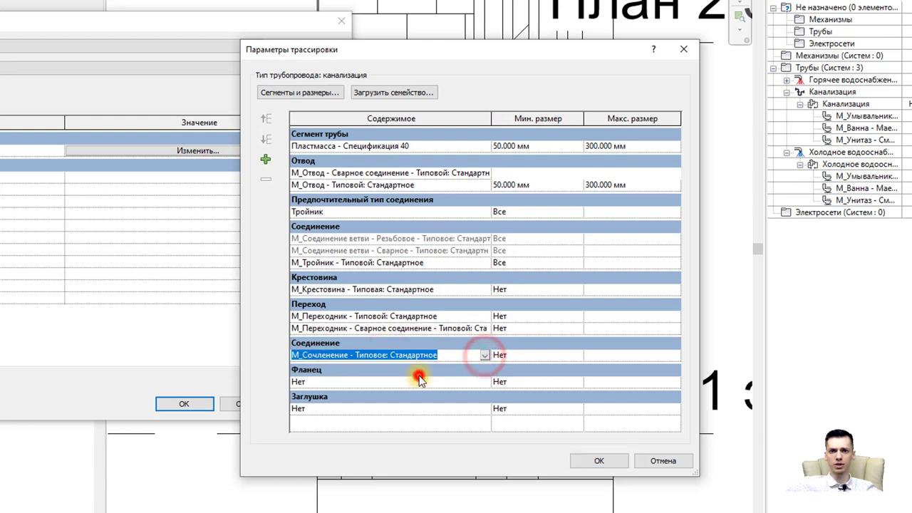
{"action": "left_click", "coordinate": [490, 385]}
{"action": "left_click", "coordinate": [490, 384]}
{"action": "left_click", "coordinate": [484, 378]}
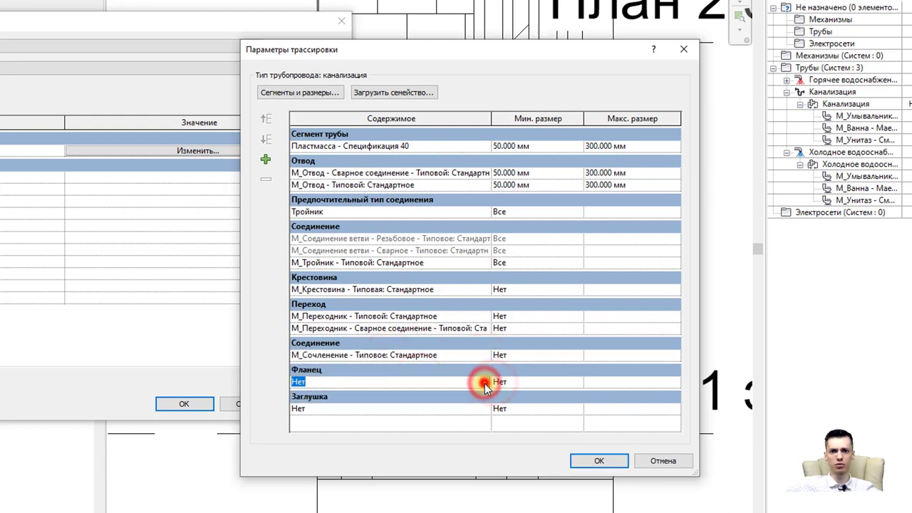
{"action": "left_click", "coordinate": [480, 409]}
{"action": "left_click", "coordinate": [483, 409]}
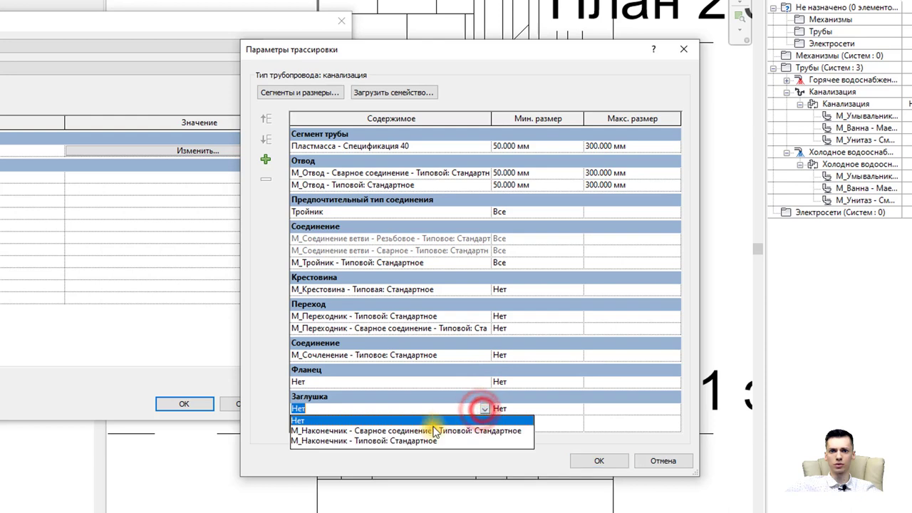
{"action": "left_click", "coordinate": [421, 441]}
Set the cross, both transitions, union, flange and cap minimum sizes to Все.
{"action": "left_click", "coordinate": [575, 290]}
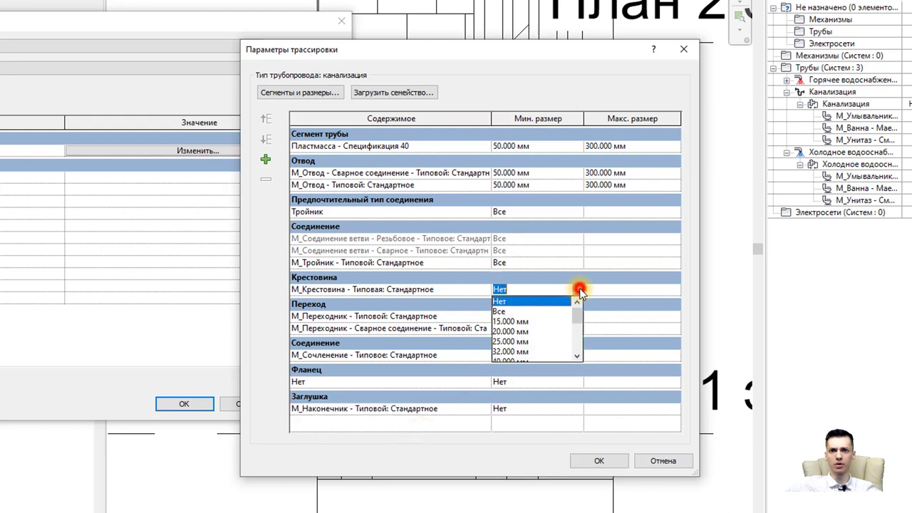
{"action": "left_click", "coordinate": [524, 308]}
{"action": "left_click", "coordinate": [576, 316]}
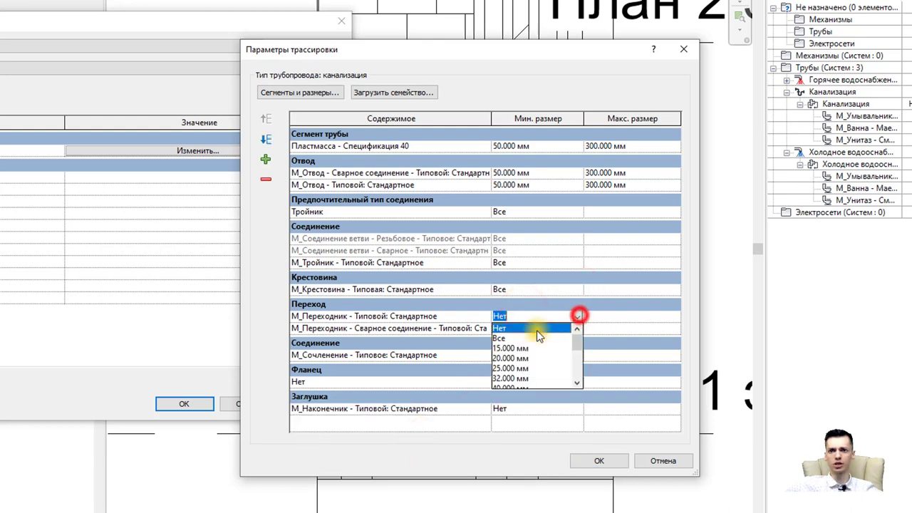
{"action": "left_click", "coordinate": [513, 326]}
{"action": "left_click", "coordinate": [578, 329]}
{"action": "left_click", "coordinate": [563, 346]}
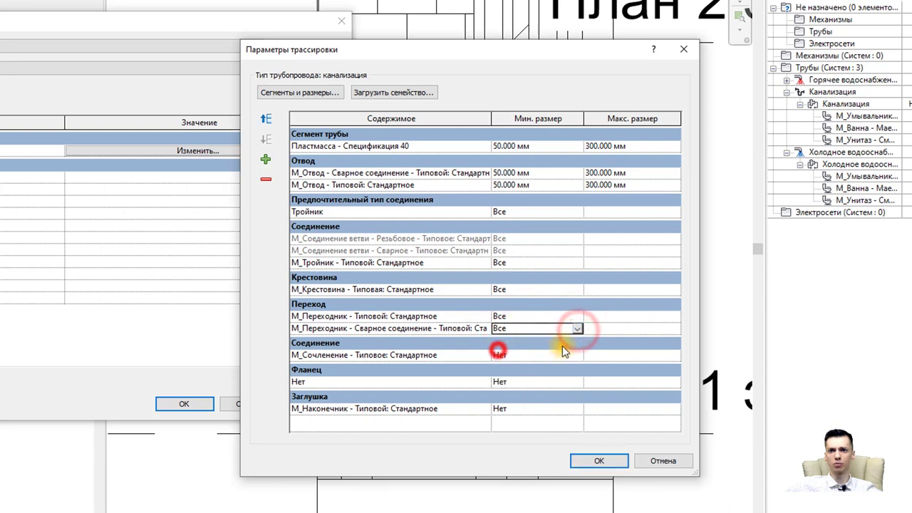
{"action": "left_click", "coordinate": [576, 355]}
{"action": "left_click", "coordinate": [504, 378]}
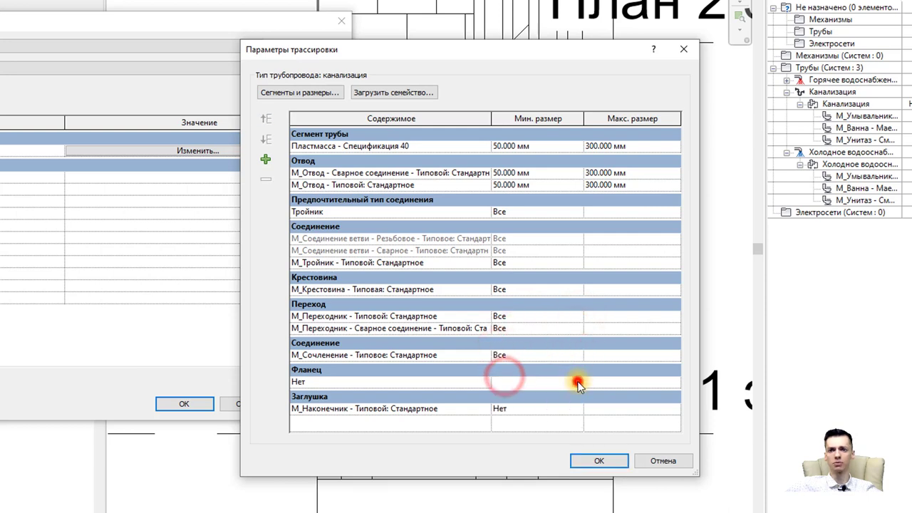
{"action": "left_click", "coordinate": [577, 382]}
{"action": "left_click", "coordinate": [502, 402]}
{"action": "left_click", "coordinate": [577, 408]}
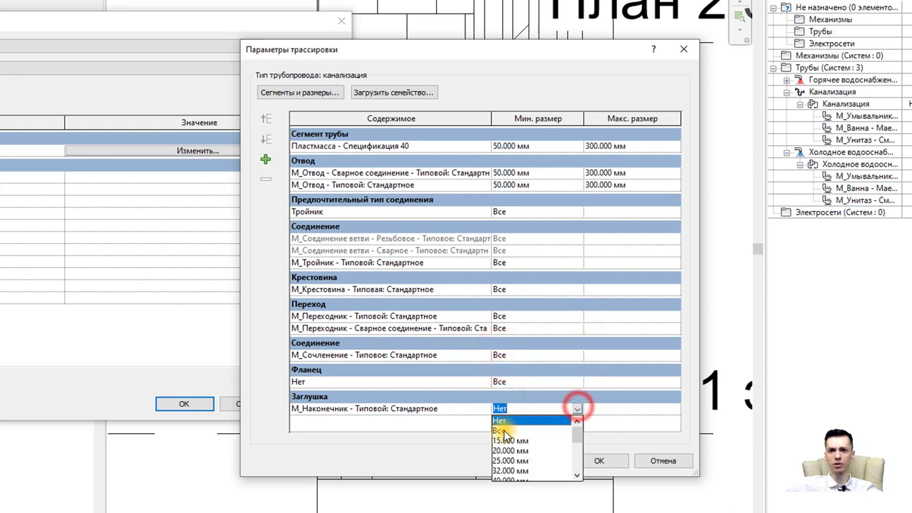
{"action": "left_click", "coordinate": [504, 427]}
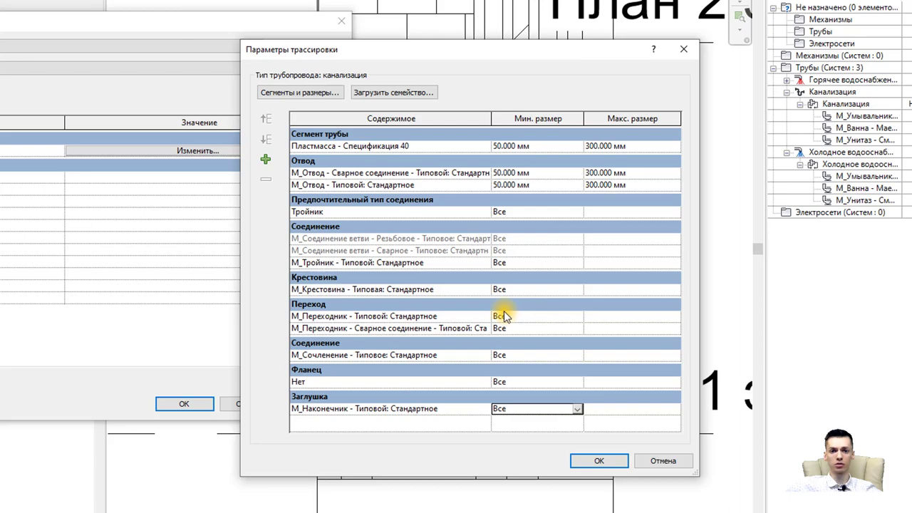
Apply the routing preferences and pipe type changes, then dismiss the save reminder.
{"action": "left_click", "coordinate": [586, 459]}
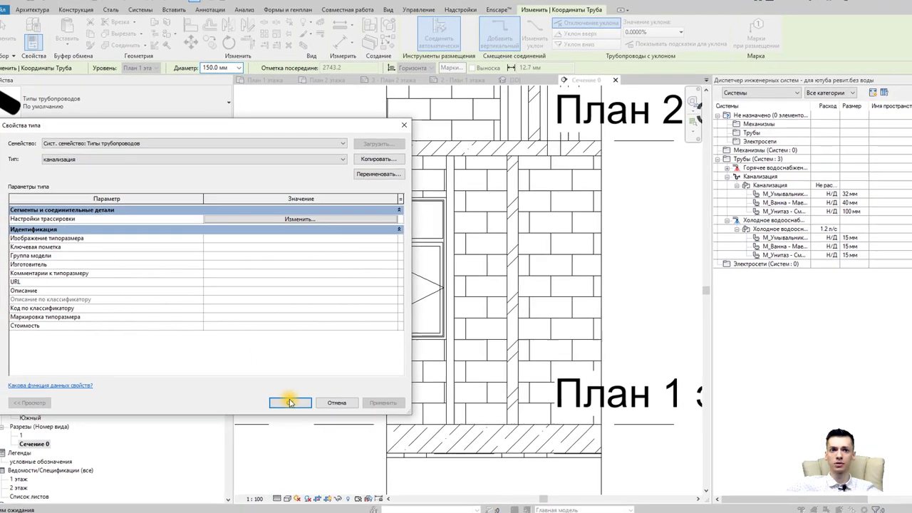
{"action": "left_click", "coordinate": [297, 400]}
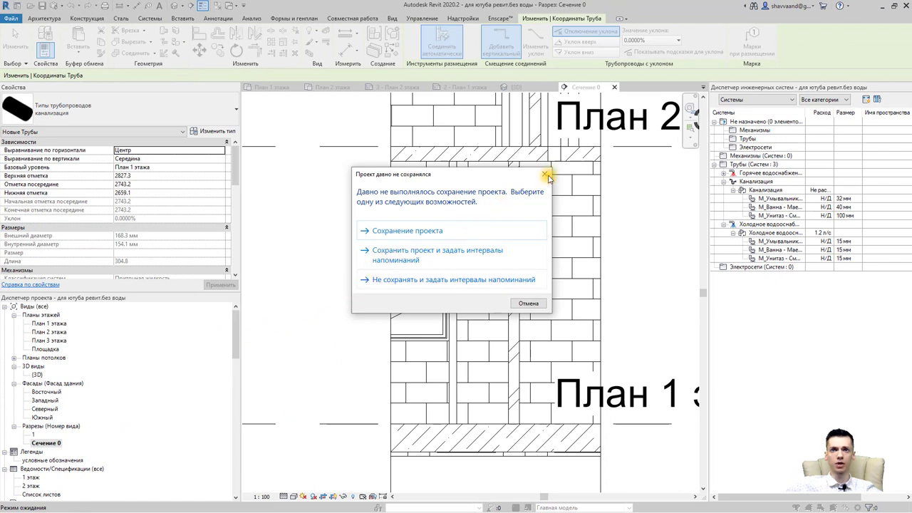
{"action": "left_click", "coordinate": [546, 175]}
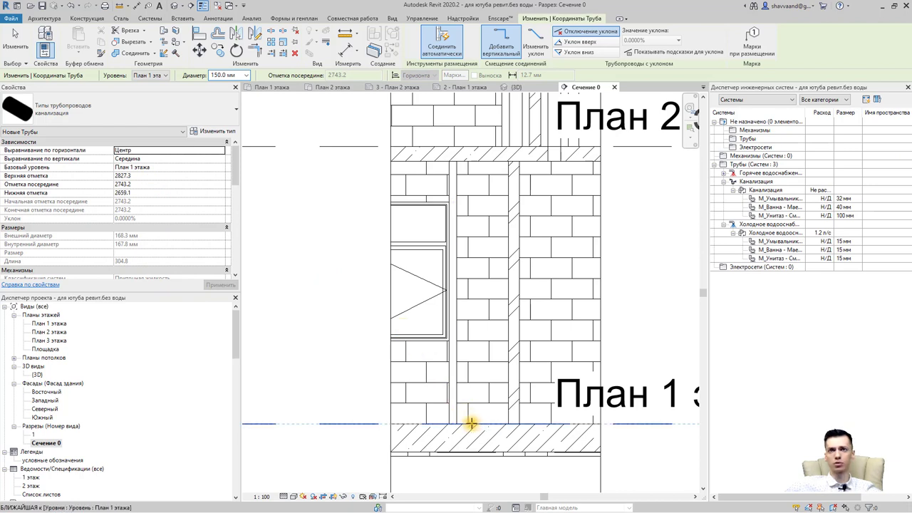
Set the new pipe's diameter to 100.0 mm on the Options Bar.
{"action": "left_click", "coordinate": [245, 75]}
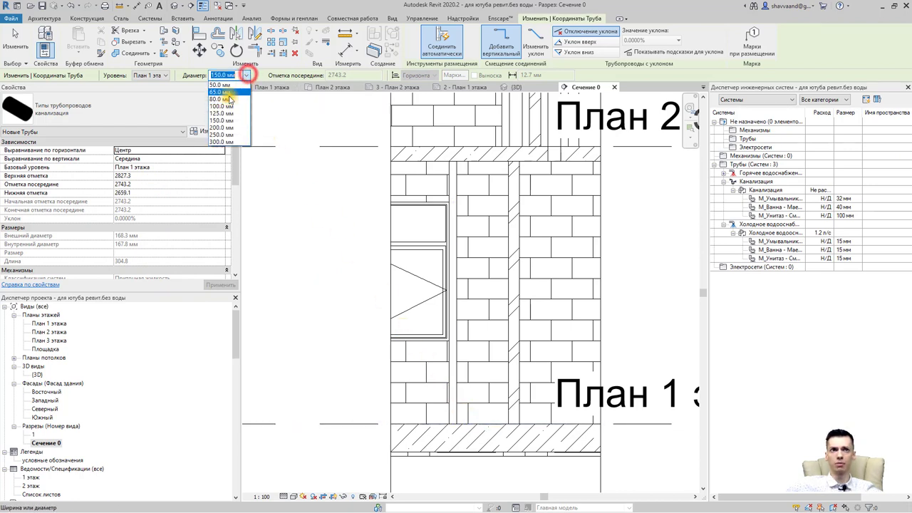
{"action": "left_click", "coordinate": [222, 106]}
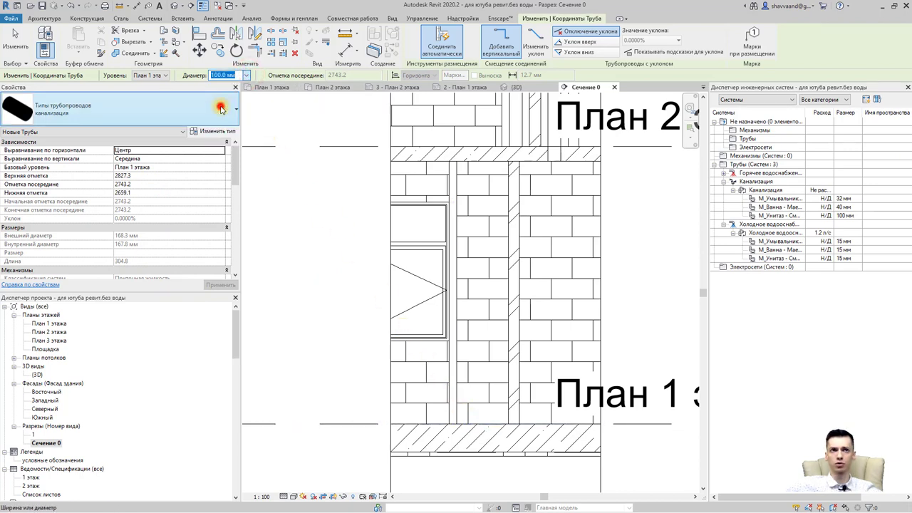
{"action": "left_click", "coordinate": [248, 75]}
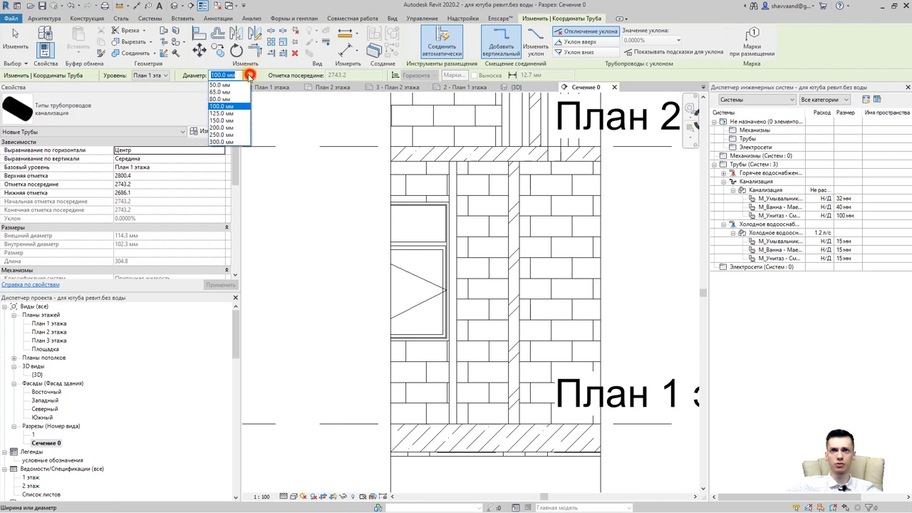
{"action": "left_click", "coordinate": [223, 106]}
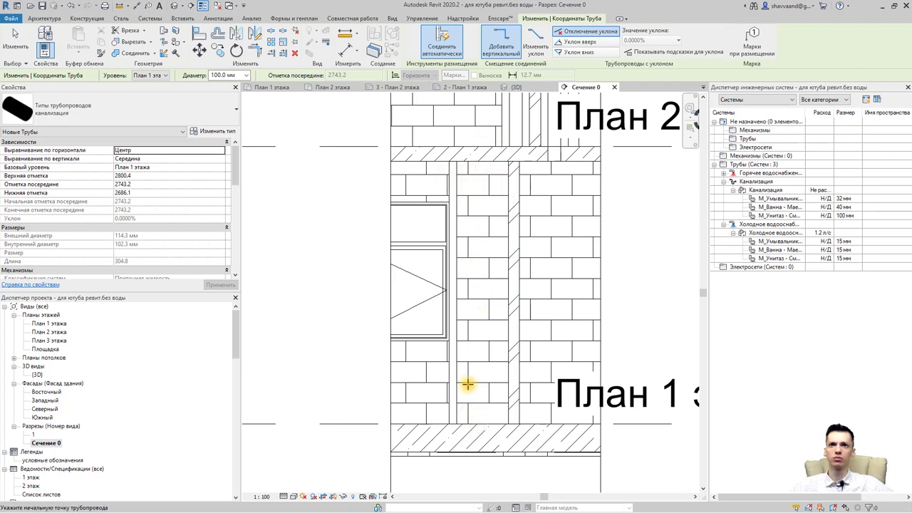
Draw the vertical 100 mm riser in Сечение 0 and extend its bottom end to -480.
{"action": "left_click", "coordinate": [474, 424]}
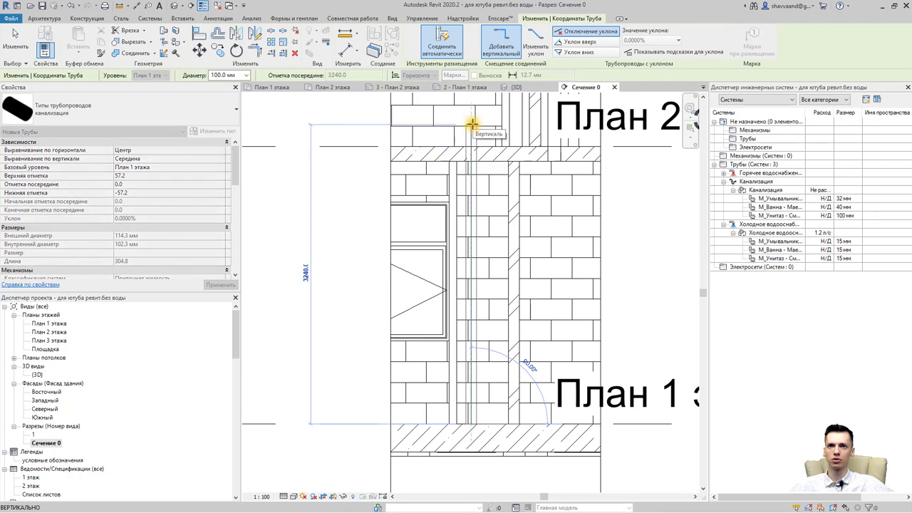
{"action": "left_click", "coordinate": [471, 125]}
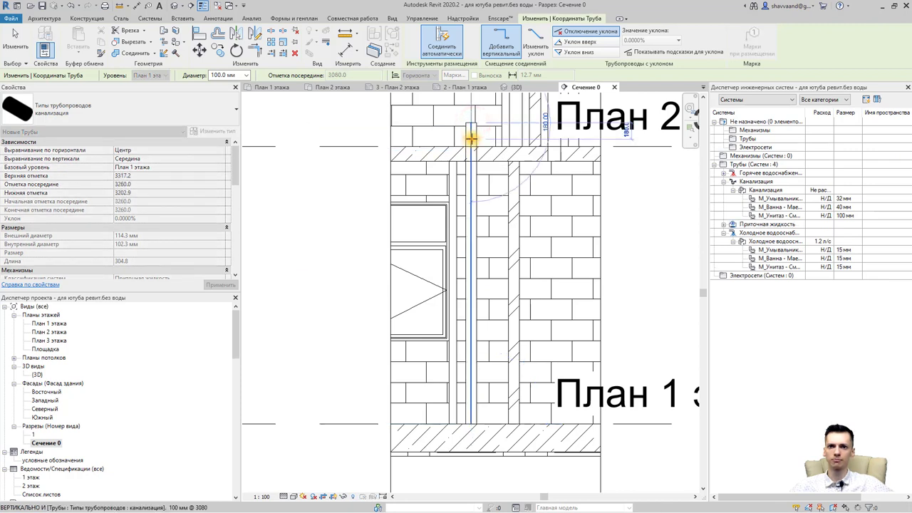
{"action": "key", "text": "Escape"}
{"action": "key", "text": "Escape"}
{"action": "left_click", "coordinate": [478, 360]}
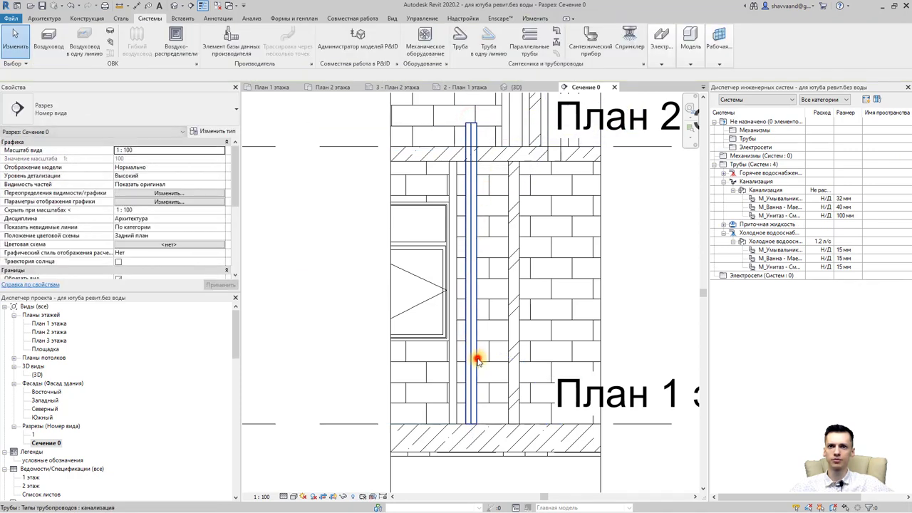
{"action": "left_click", "coordinate": [470, 349]}
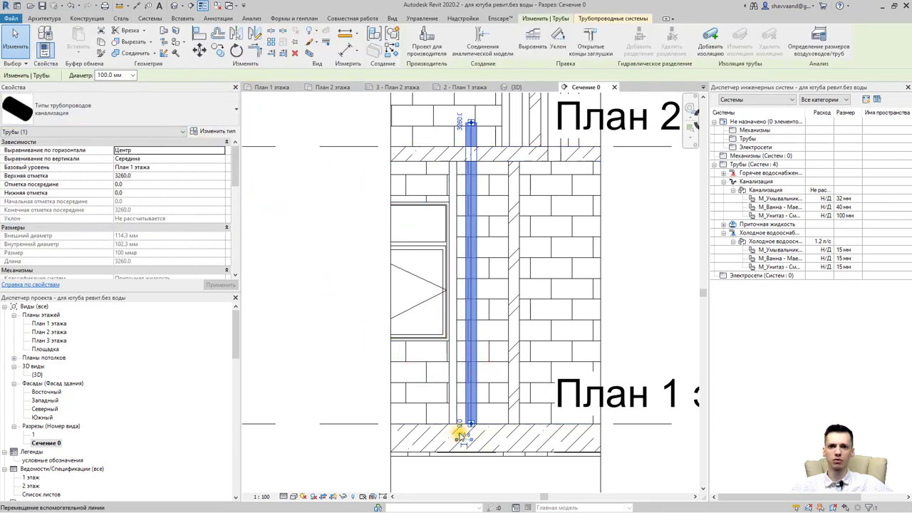
{"action": "left_click_drag", "start_coordinate": [470, 467], "coordinate": [470, 467]}
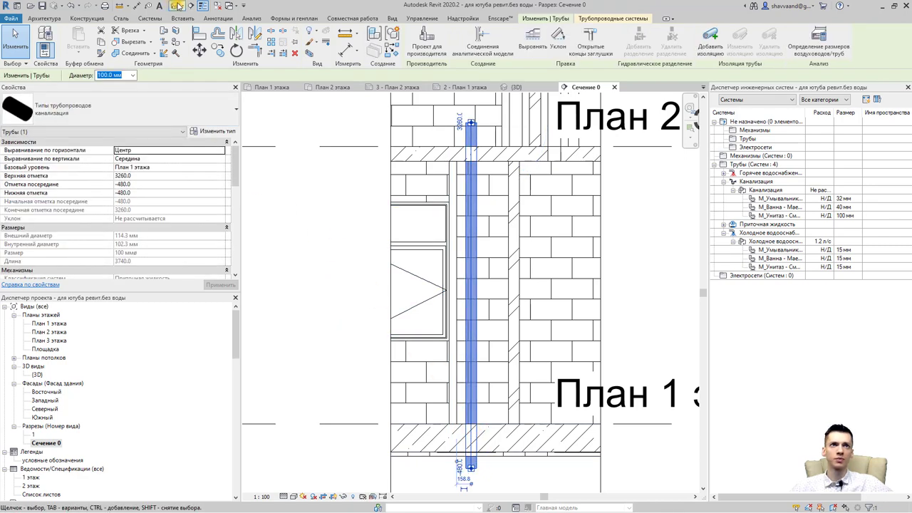
On План 1 этажа, move the riser from its centre into the shaft corner.
{"action": "double_click", "coordinate": [43, 324]}
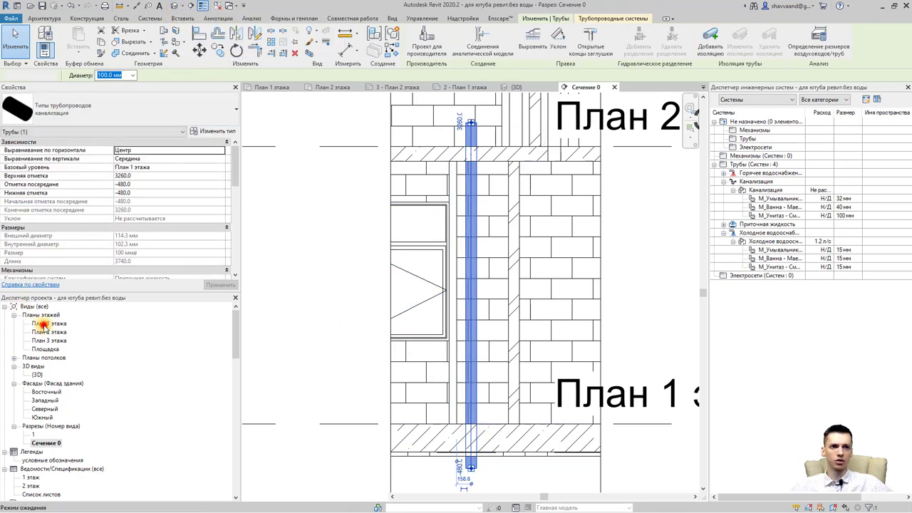
{"action": "left_click", "coordinate": [419, 223]}
{"action": "scroll", "coordinate": [407, 218], "scroll_direction": "up", "scroll_amount": 5}
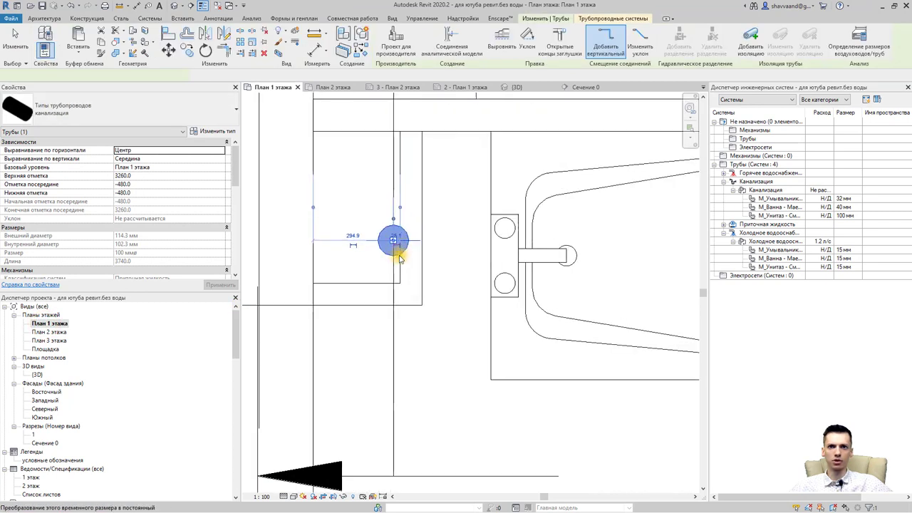
{"action": "left_click", "coordinate": [168, 49]}
{"action": "left_click", "coordinate": [464, 269]}
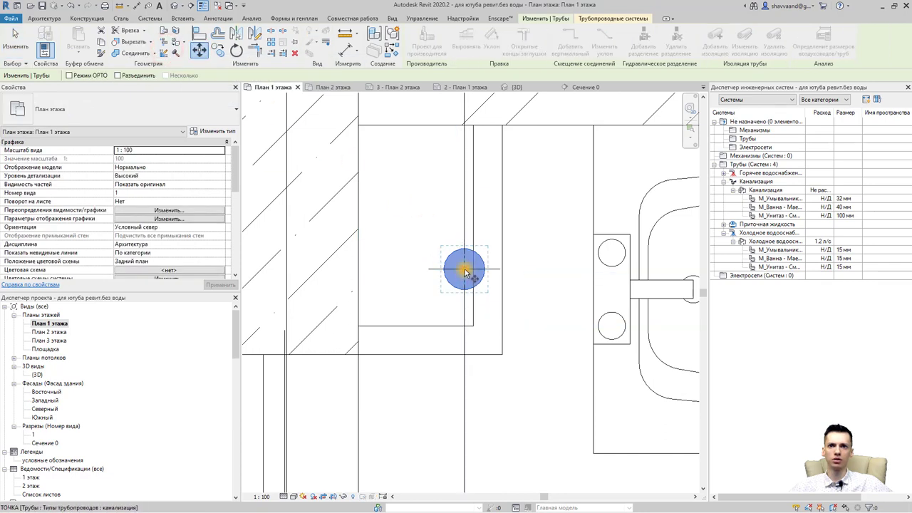
{"action": "left_click", "coordinate": [383, 300]}
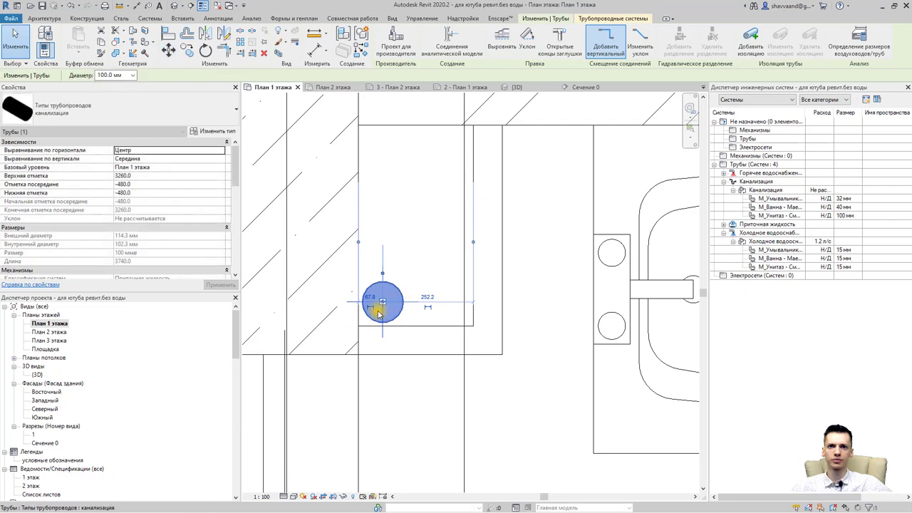
{"action": "scroll", "coordinate": [374, 308], "scroll_direction": "up", "scroll_amount": 2}
{"action": "scroll", "coordinate": [399, 314], "scroll_direction": "up", "scroll_amount": 2}
{"action": "key", "text": "Escape"}
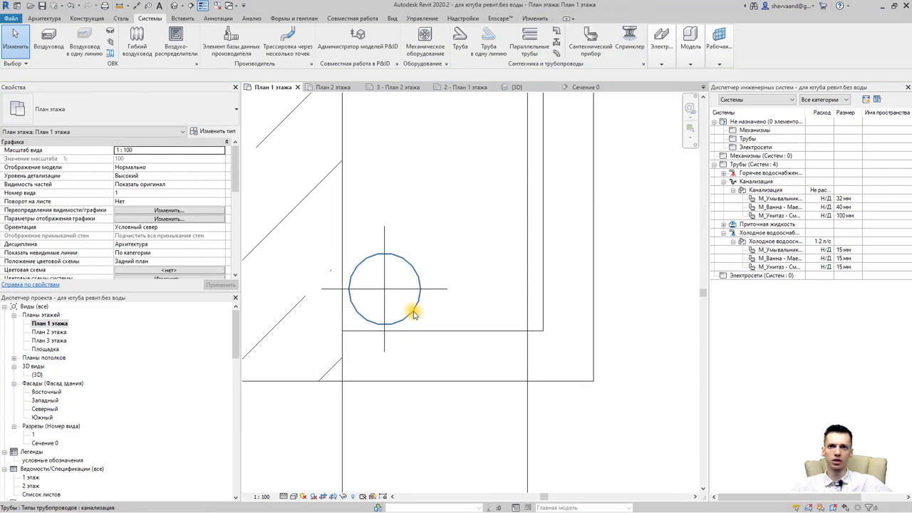
Reselect the riser to check its new position beside the bathtub.
{"action": "left_click", "coordinate": [419, 305]}
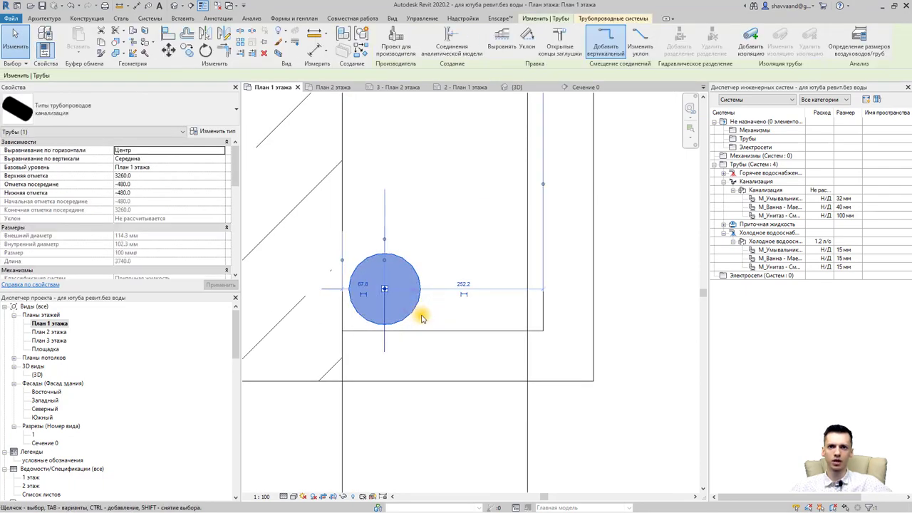
{"action": "scroll", "coordinate": [422, 313], "scroll_direction": "down", "scroll_amount": 2}
{"action": "scroll", "coordinate": [425, 324], "scroll_direction": "down", "scroll_amount": 2}
{"action": "scroll", "coordinate": [422, 319], "scroll_direction": "down", "scroll_amount": 2}
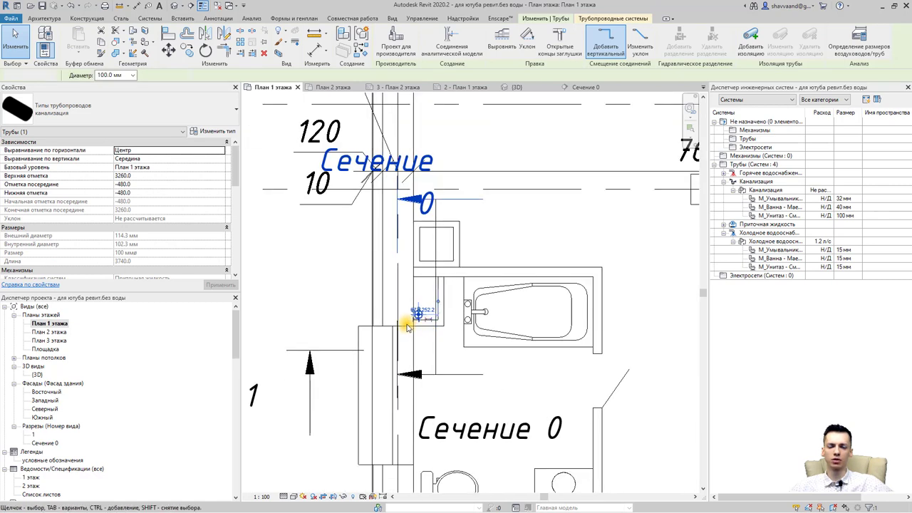
{"action": "key", "text": "Escape"}
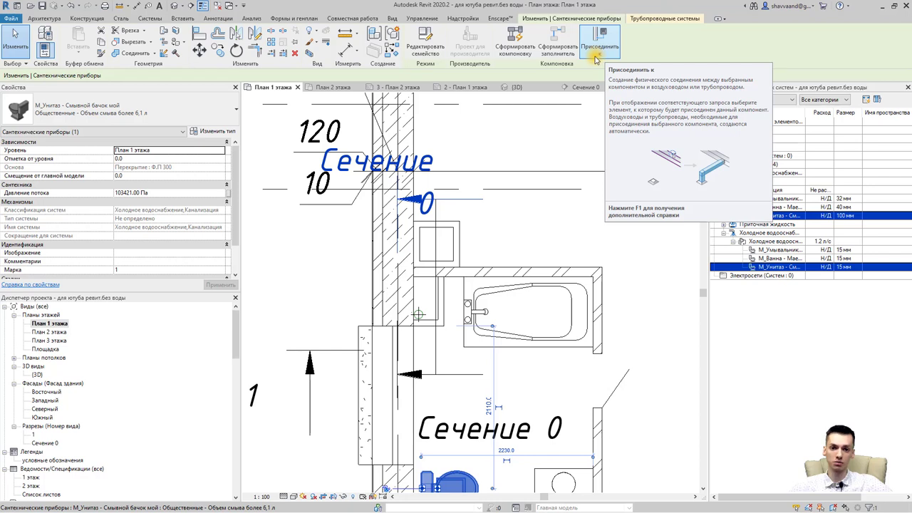
Open the Default 3D view and temporarily hide the site and house shell, keeping the floor slab.
{"action": "left_click", "coordinate": [172, 6]}
{"action": "scroll", "coordinate": [592, 355], "scroll_direction": "down", "scroll_amount": 3}
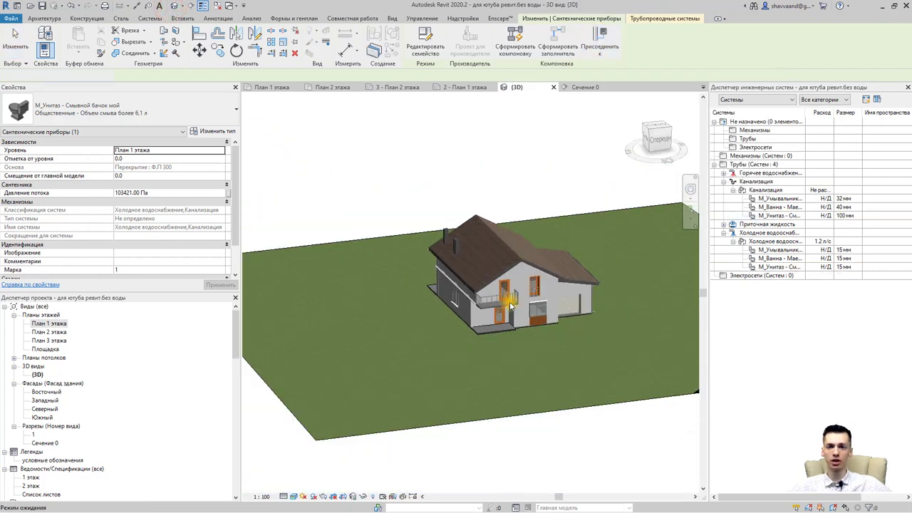
{"action": "scroll", "coordinate": [592, 355], "scroll_direction": "down", "scroll_amount": 2}
{"action": "middle_click_drag", "start_coordinate": [593, 355], "coordinate": [542, 332], "text": "shift"}
{"action": "left_click_drag", "start_coordinate": [609, 432], "coordinate": [556, 262]}
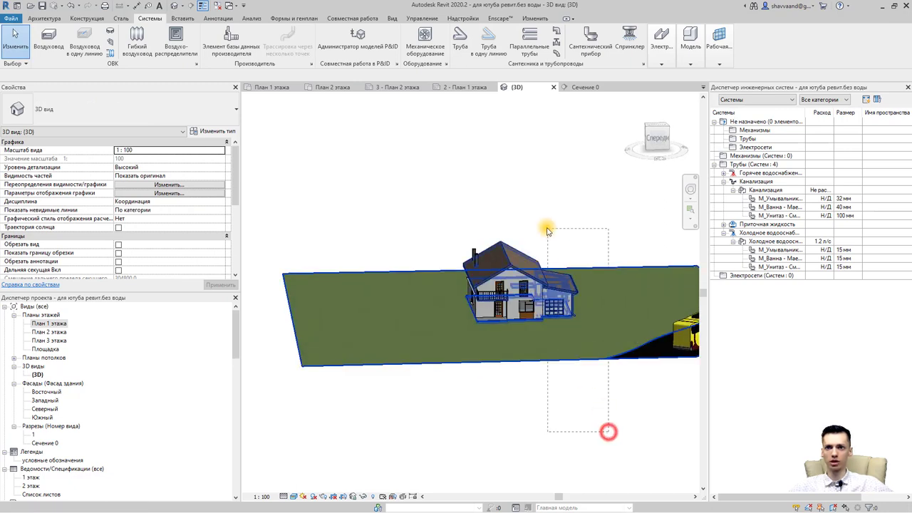
{"action": "scroll", "coordinate": [427, 299], "scroll_direction": "up", "scroll_amount": 3}
{"action": "scroll", "coordinate": [399, 348], "scroll_direction": "up", "scroll_amount": 4}
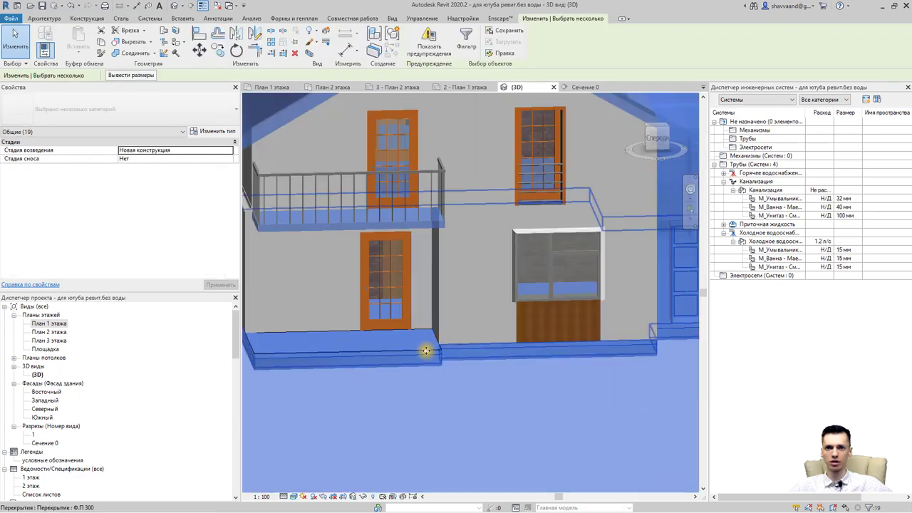
{"action": "left_click", "coordinate": [431, 350], "text": "shift"}
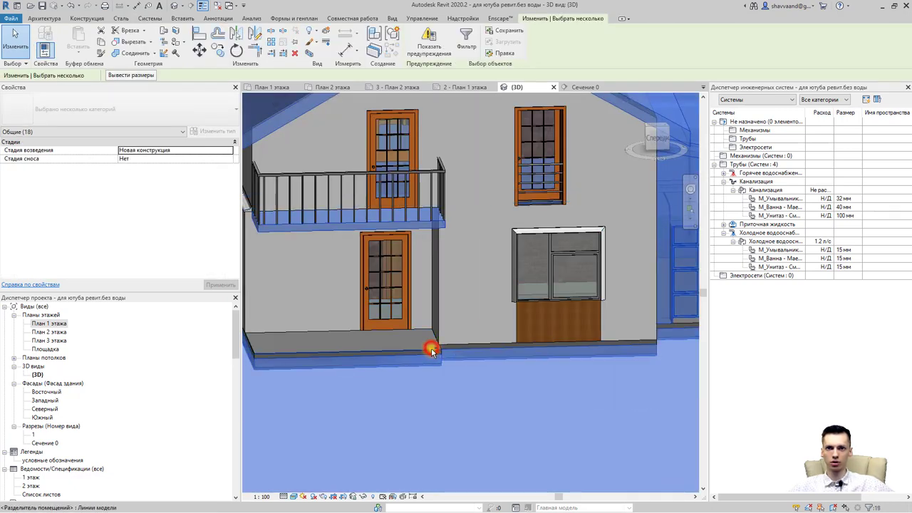
{"action": "left_click", "coordinate": [367, 498]}
{"action": "left_click", "coordinate": [376, 473]}
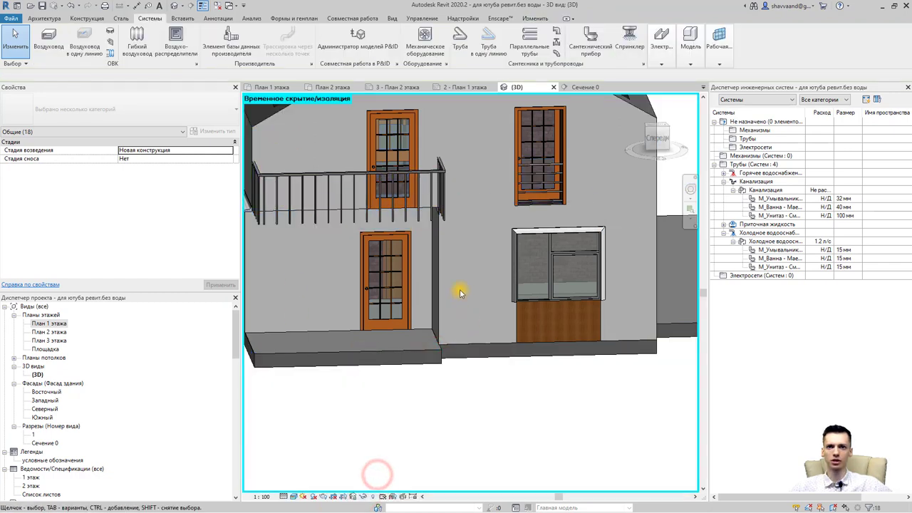
Temporarily hide the right roof section, then the upper storey, roof and balcony.
{"action": "middle_click_drag", "start_coordinate": [460, 293], "coordinate": [534, 309], "text": "shift"}
{"action": "mouse_move", "coordinate": [622, 248]}
{"action": "left_mouse_down"}
{"action": "mouse_move", "coordinate": [497, 220]}
{"action": "mouse_move", "coordinate": [460, 228]}
{"action": "left_mouse_up"}
{"action": "left_click", "coordinate": [363, 497]}
{"action": "left_click", "coordinate": [373, 473]}
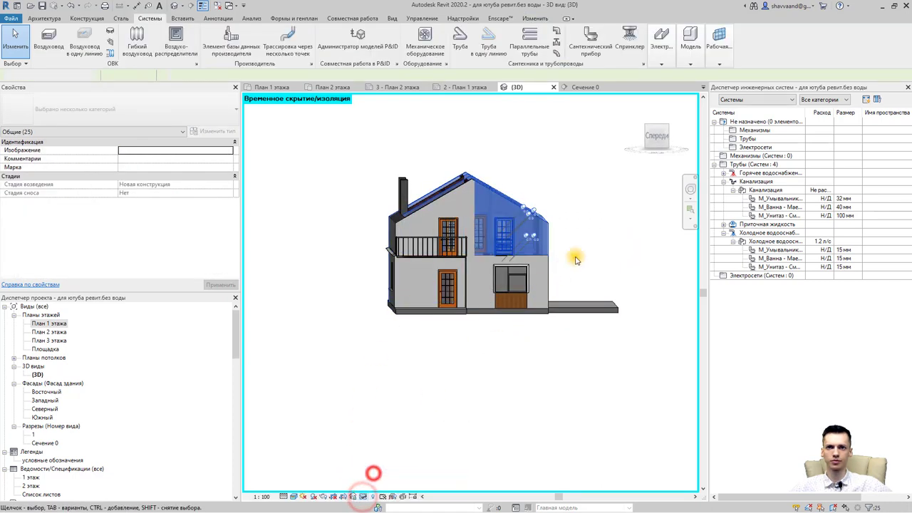
{"action": "left_click", "coordinate": [576, 260]}
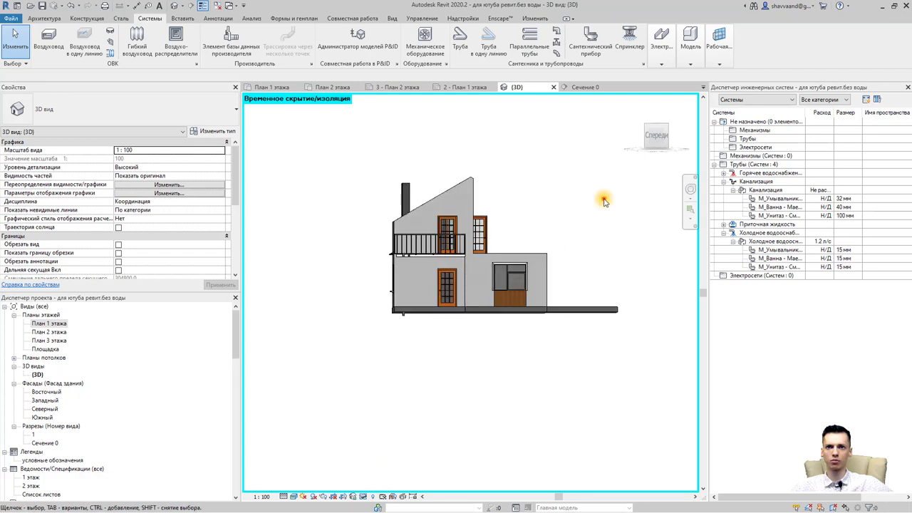
{"action": "left_click_drag", "start_coordinate": [604, 201], "coordinate": [356, 247]}
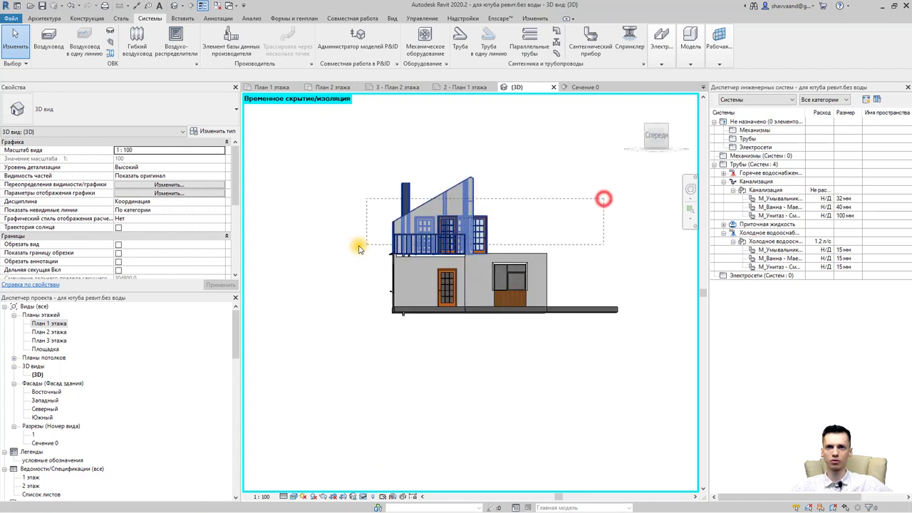
{"action": "left_click", "coordinate": [362, 497]}
{"action": "left_click", "coordinate": [372, 473]}
Temporarily hide the garage block.
{"action": "mouse_move", "coordinate": [387, 376]}
{"action": "middle_mouse_down", "text": "shift"}
{"action": "mouse_move", "coordinate": [469, 395]}
{"action": "mouse_move", "coordinate": [489, 342]}
{"action": "mouse_move", "coordinate": [596, 206]}
{"action": "mouse_move", "coordinate": [611, 203]}
{"action": "middle_mouse_up", "text": "shift"}
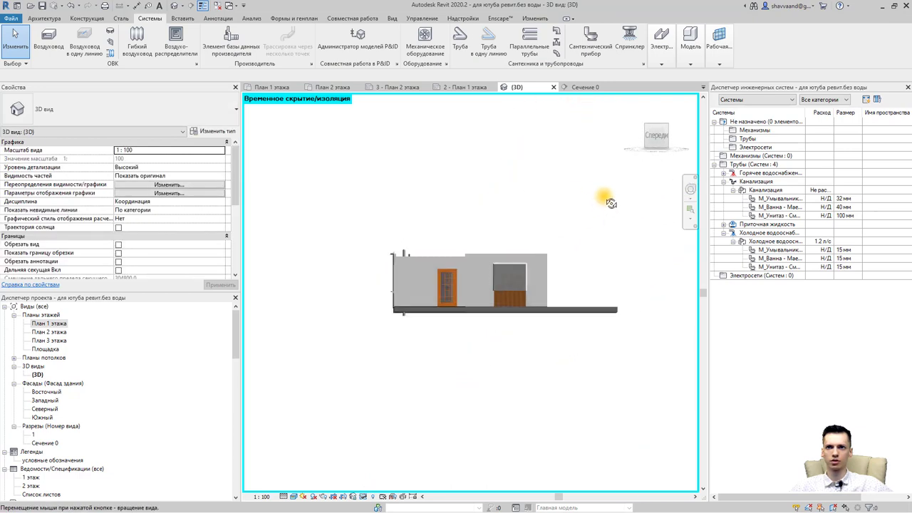
{"action": "left_click_drag", "start_coordinate": [610, 203], "coordinate": [492, 292]}
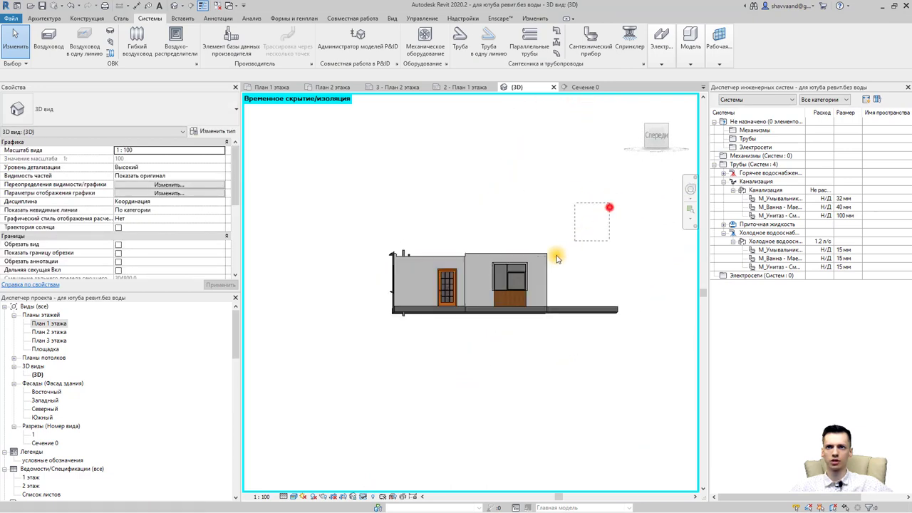
{"action": "left_click", "coordinate": [361, 497]}
{"action": "left_click", "coordinate": [372, 473]}
Temporarily hide the front block that covers the bathroom.
{"action": "middle_click_drag", "start_coordinate": [549, 193], "coordinate": [440, 301], "text": "shift"}
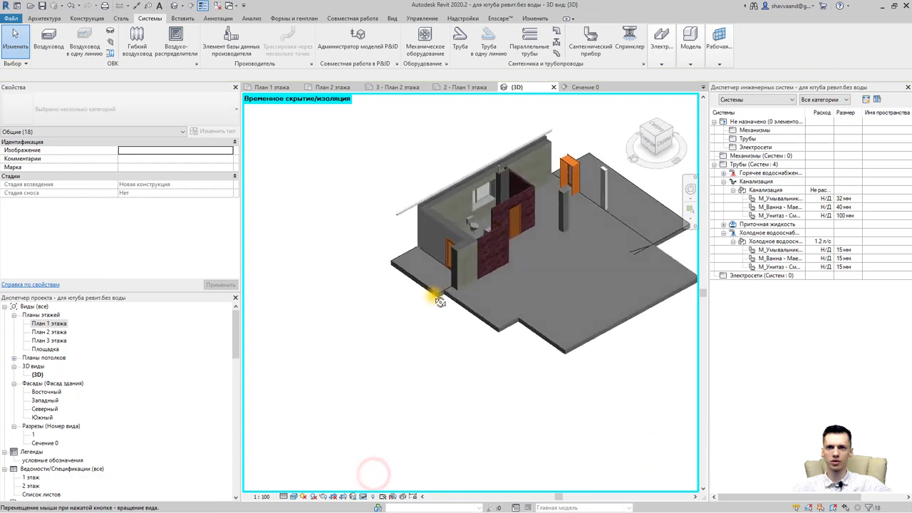
{"action": "scroll", "coordinate": [435, 311], "scroll_direction": "up", "scroll_amount": 2}
{"action": "scroll", "coordinate": [446, 342], "scroll_direction": "up", "scroll_amount": 4}
{"action": "scroll", "coordinate": [448, 358], "scroll_direction": "up", "scroll_amount": 3}
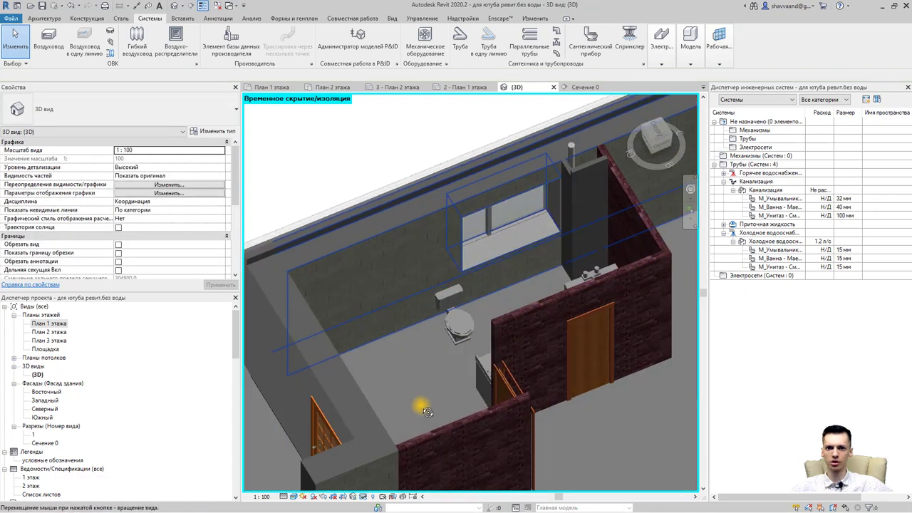
{"action": "middle_click_drag", "start_coordinate": [426, 412], "coordinate": [424, 409], "text": "shift"}
{"action": "middle_click_drag", "start_coordinate": [508, 373], "coordinate": [484, 354], "text": "shift"}
{"action": "mouse_move", "coordinate": [478, 228]}
{"action": "middle_mouse_down", "text": "shift"}
{"action": "mouse_move", "coordinate": [489, 387]}
{"action": "mouse_move", "coordinate": [473, 265]}
{"action": "mouse_move", "coordinate": [520, 251]}
{"action": "mouse_move", "coordinate": [531, 174]}
{"action": "mouse_move", "coordinate": [541, 181]}
{"action": "middle_mouse_up", "text": "shift"}
{"action": "left_click_drag", "start_coordinate": [578, 184], "coordinate": [490, 289]}
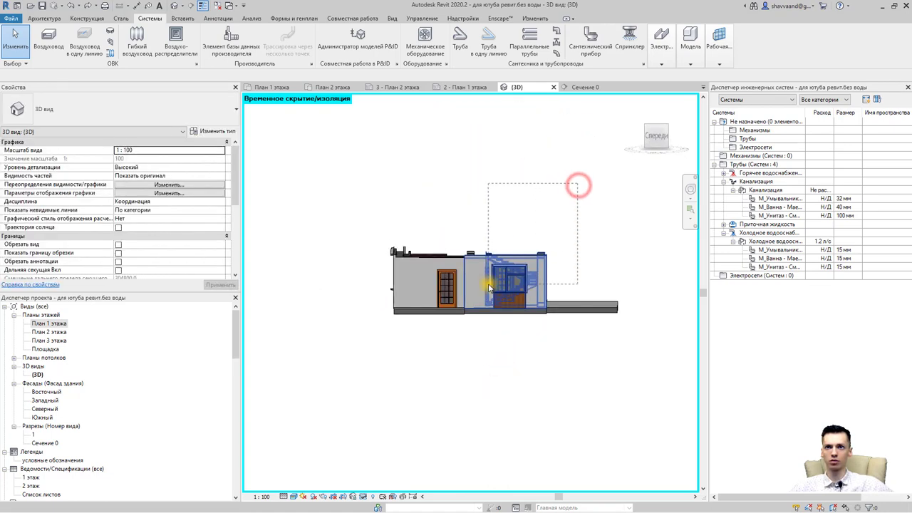
{"action": "left_click_drag", "start_coordinate": [476, 318], "coordinate": [476, 318]}
{"action": "left_click", "coordinate": [362, 496]}
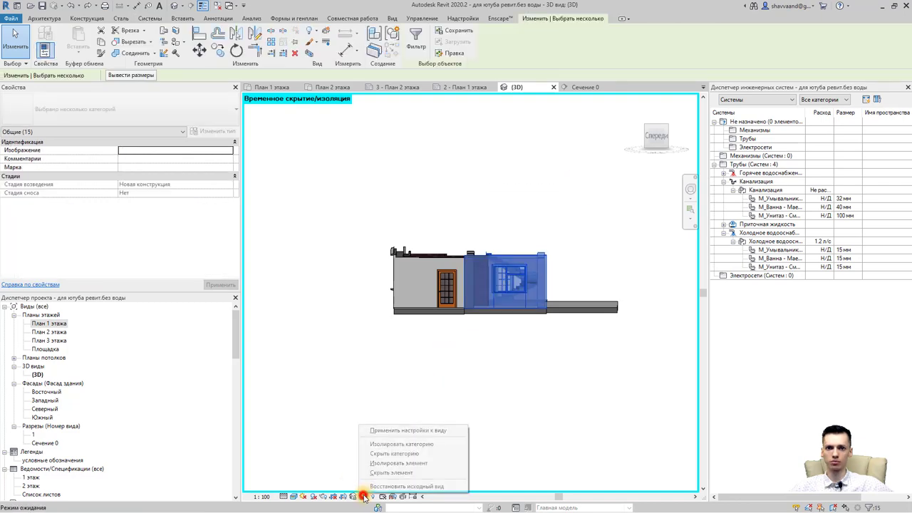
{"action": "left_click", "coordinate": [378, 473]}
Orbit and zoom into the bathroom to face its back wall.
{"action": "middle_click_drag", "start_coordinate": [576, 202], "coordinate": [484, 248], "text": "shift"}
{"action": "scroll", "coordinate": [485, 248], "scroll_direction": "up", "scroll_amount": 2}
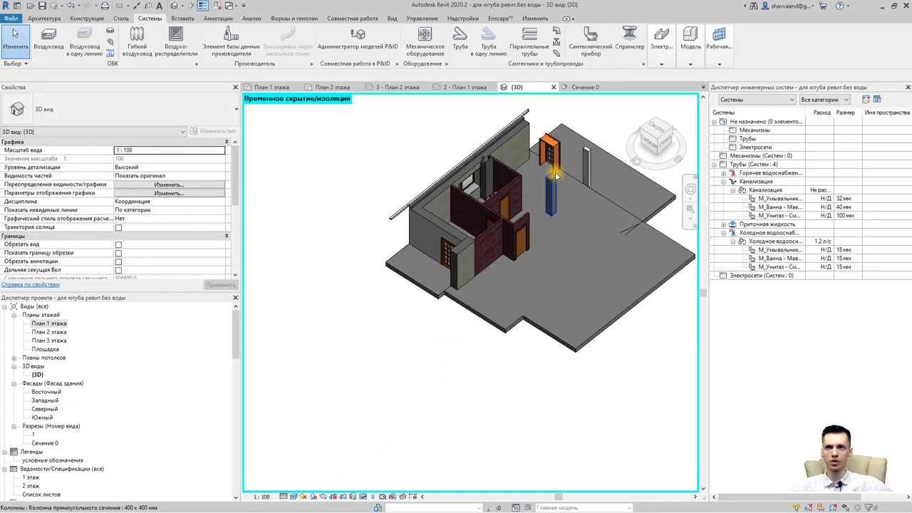
{"action": "scroll", "coordinate": [529, 204], "scroll_direction": "up", "scroll_amount": 3}
{"action": "scroll", "coordinate": [538, 333], "scroll_direction": "up", "scroll_amount": 3}
{"action": "scroll", "coordinate": [413, 326], "scroll_direction": "up", "scroll_amount": 2}
{"action": "scroll", "coordinate": [425, 236], "scroll_direction": "up", "scroll_amount": 2}
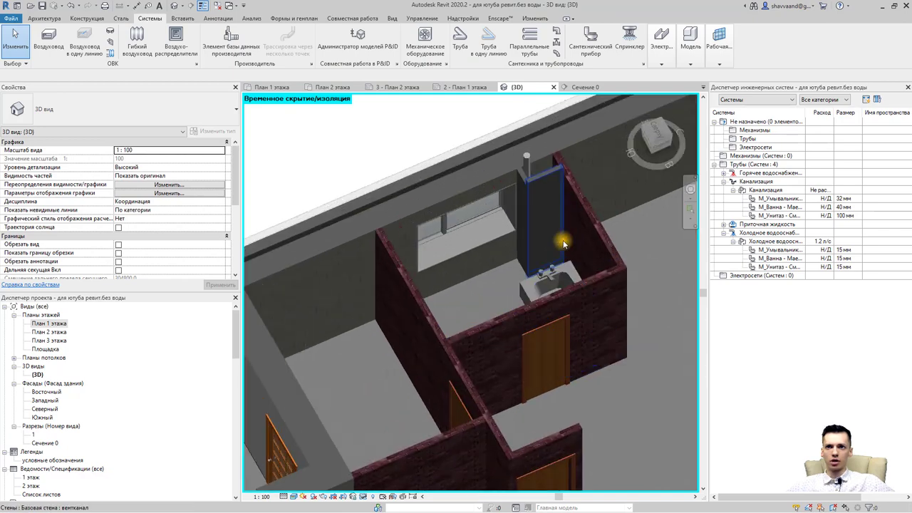
{"action": "scroll", "coordinate": [425, 335], "scroll_direction": "up", "scroll_amount": 2}
{"action": "mouse_move", "coordinate": [506, 301]}
{"action": "middle_mouse_down", "text": "shift"}
{"action": "mouse_move", "coordinate": [497, 326]}
{"action": "mouse_move", "coordinate": [305, 366]}
{"action": "middle_mouse_up", "text": "shift"}
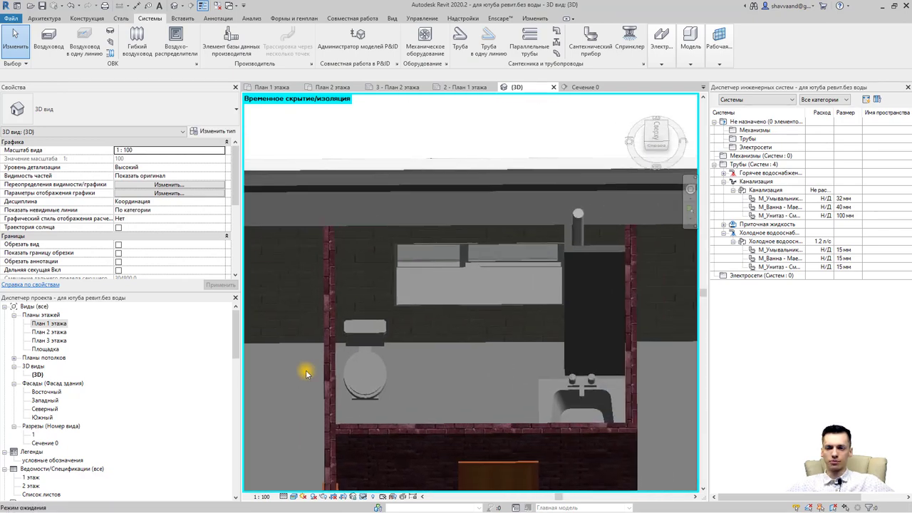
{"action": "middle_click_drag", "start_coordinate": [456, 387], "coordinate": [453, 368], "text": "shift"}
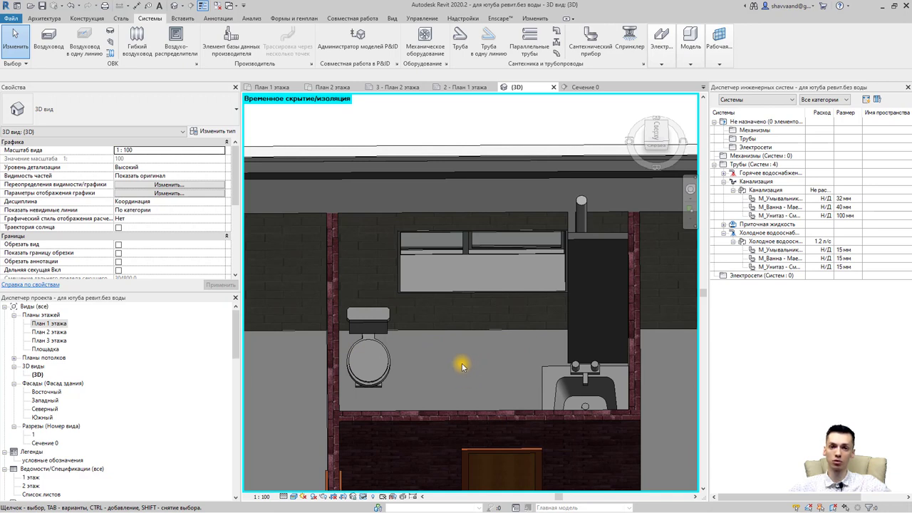
Connect the toilet's Connector 3 (Канализация, 100 mm) into the vertical sewer riser.
{"action": "left_click", "coordinate": [385, 356]}
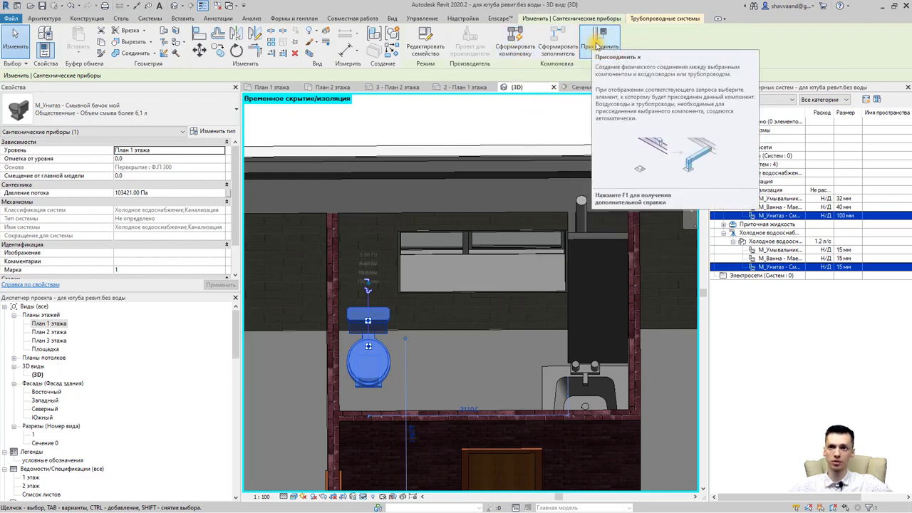
{"action": "left_click", "coordinate": [597, 45]}
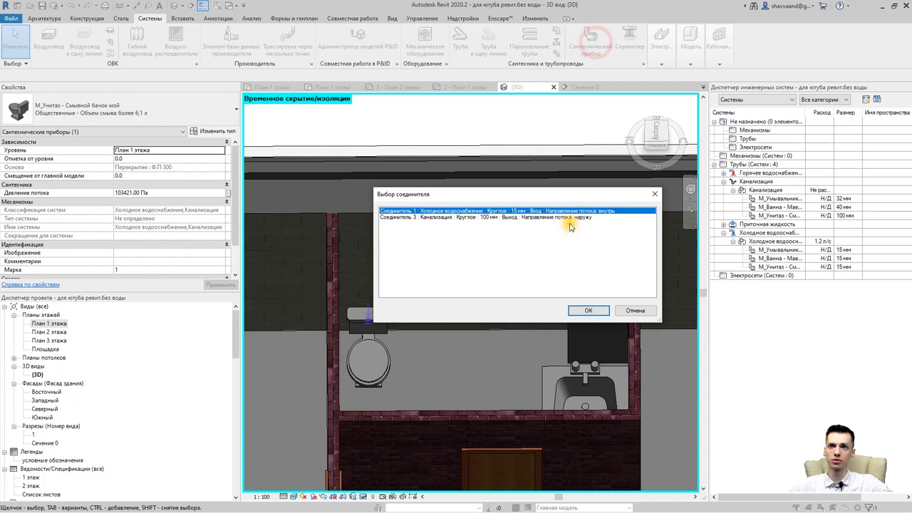
{"action": "left_click", "coordinate": [489, 217]}
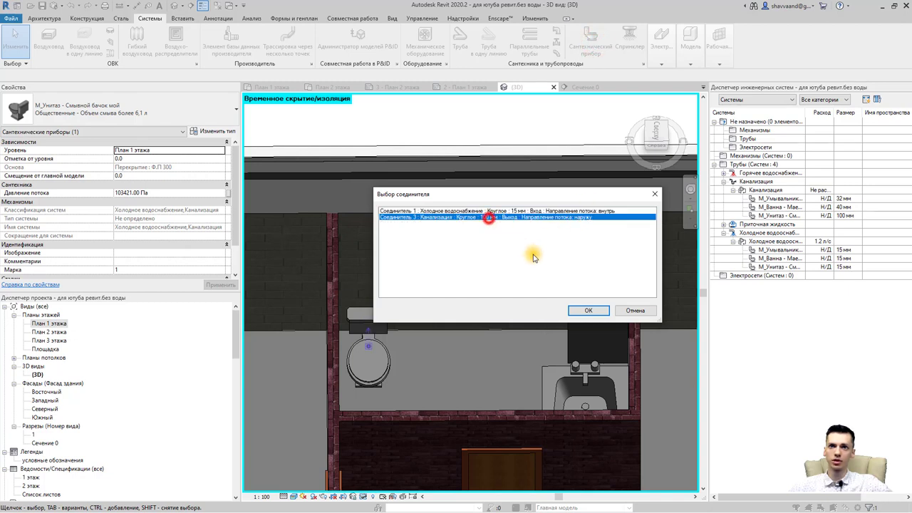
{"action": "left_click", "coordinate": [590, 311]}
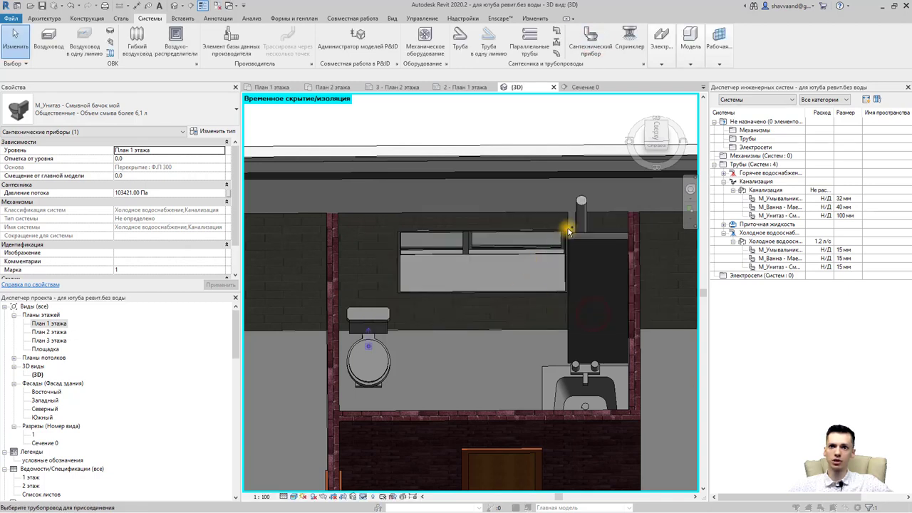
{"action": "left_click", "coordinate": [581, 210]}
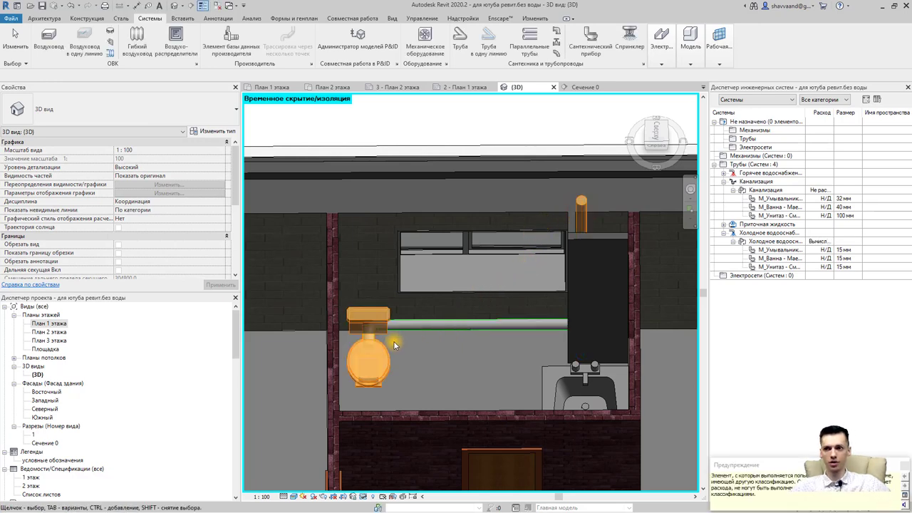
{"action": "mouse_move", "coordinate": [475, 349]}
{"action": "middle_mouse_down", "text": "shift"}
{"action": "mouse_move", "coordinate": [604, 365]}
{"action": "mouse_move", "coordinate": [377, 321]}
{"action": "mouse_move", "coordinate": [564, 340]}
{"action": "middle_mouse_up", "text": "shift"}
{"action": "scroll", "coordinate": [415, 376], "scroll_direction": "up", "scroll_amount": 3}
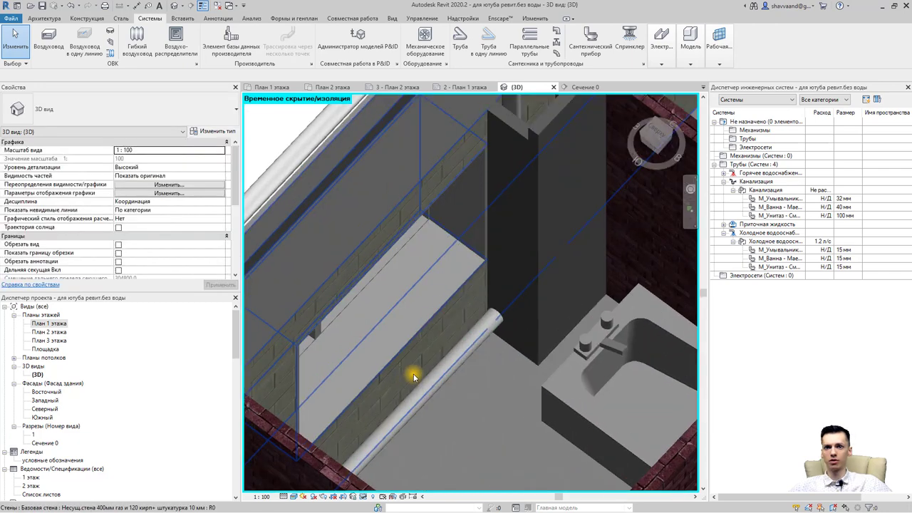
{"action": "scroll", "coordinate": [415, 376], "scroll_direction": "down", "scroll_amount": 1}
{"action": "scroll", "coordinate": [417, 381], "scroll_direction": "down", "scroll_amount": 2}
{"action": "scroll", "coordinate": [427, 399], "scroll_direction": "down", "scroll_amount": 2}
{"action": "scroll", "coordinate": [420, 413], "scroll_direction": "down", "scroll_amount": 2}
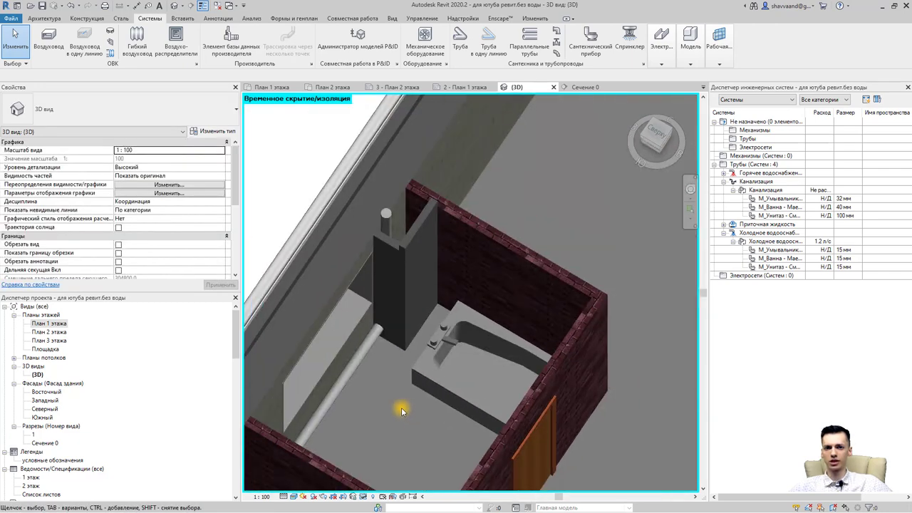
{"action": "mouse_move", "coordinate": [401, 409]}
{"action": "middle_mouse_down", "text": "shift"}
{"action": "mouse_move", "coordinate": [373, 247]}
{"action": "mouse_move", "coordinate": [366, 285]}
{"action": "mouse_move", "coordinate": [509, 301]}
{"action": "mouse_move", "coordinate": [538, 397]}
{"action": "mouse_move", "coordinate": [667, 323]}
{"action": "mouse_move", "coordinate": [460, 373]}
{"action": "mouse_move", "coordinate": [477, 348]}
{"action": "mouse_move", "coordinate": [438, 337]}
{"action": "mouse_move", "coordinate": [408, 355]}
{"action": "middle_mouse_up", "text": "shift"}
{"action": "left_click", "coordinate": [407, 351]}
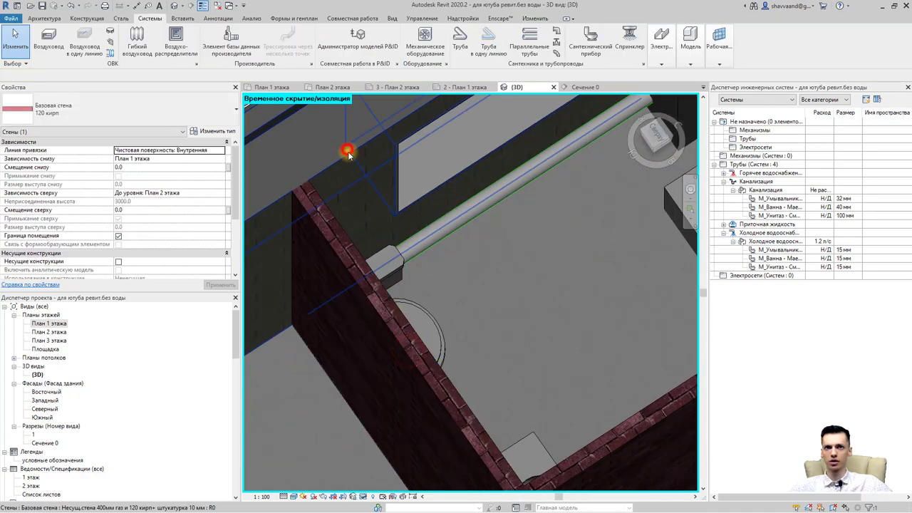
{"action": "mouse_move", "coordinate": [346, 147]}
{"action": "middle_mouse_down", "text": "shift"}
{"action": "mouse_move", "coordinate": [316, 223]}
{"action": "mouse_move", "coordinate": [443, 235]}
{"action": "mouse_move", "coordinate": [577, 224]}
{"action": "mouse_move", "coordinate": [393, 368]}
{"action": "mouse_move", "coordinate": [520, 320]}
{"action": "mouse_move", "coordinate": [527, 242]}
{"action": "mouse_move", "coordinate": [399, 272]}
{"action": "mouse_move", "coordinate": [637, 289]}
{"action": "mouse_move", "coordinate": [556, 261]}
{"action": "mouse_move", "coordinate": [389, 342]}
{"action": "mouse_move", "coordinate": [343, 345]}
{"action": "middle_mouse_up", "text": "shift"}
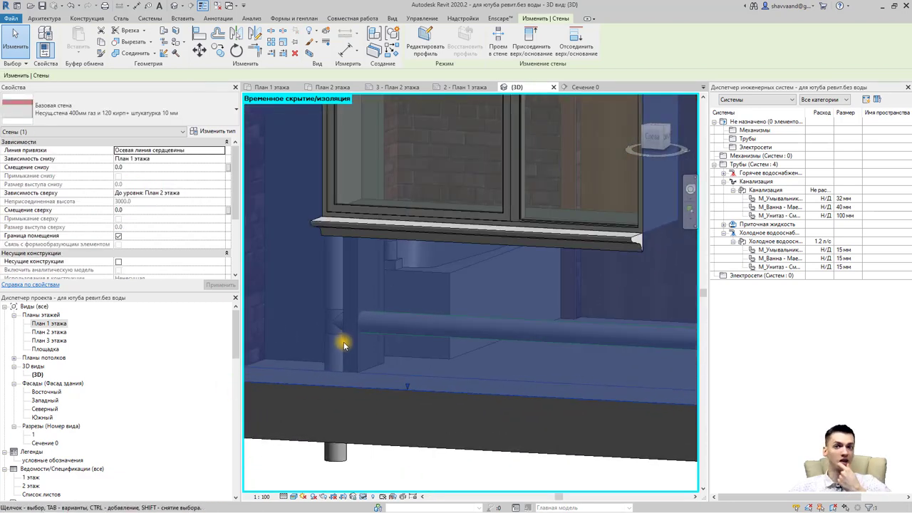
{"action": "scroll", "coordinate": [347, 347], "scroll_direction": "down", "scroll_amount": 2}
{"action": "scroll", "coordinate": [364, 345], "scroll_direction": "down", "scroll_amount": 3}
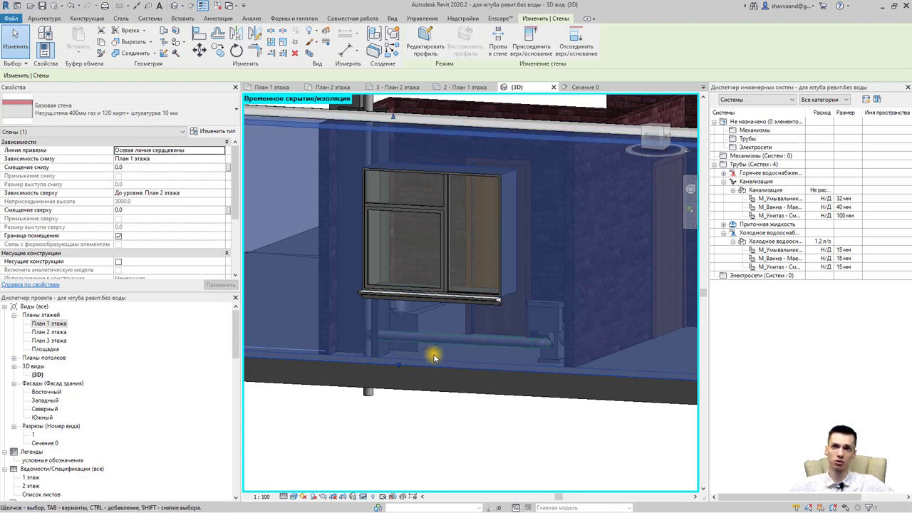
{"action": "mouse_move", "coordinate": [490, 353]}
{"action": "middle_mouse_down", "text": "shift"}
{"action": "mouse_move", "coordinate": [520, 304]}
{"action": "mouse_move", "coordinate": [518, 374]}
{"action": "mouse_move", "coordinate": [534, 332]}
{"action": "mouse_move", "coordinate": [353, 399]}
{"action": "mouse_move", "coordinate": [380, 250]}
{"action": "middle_mouse_up", "text": "shift"}
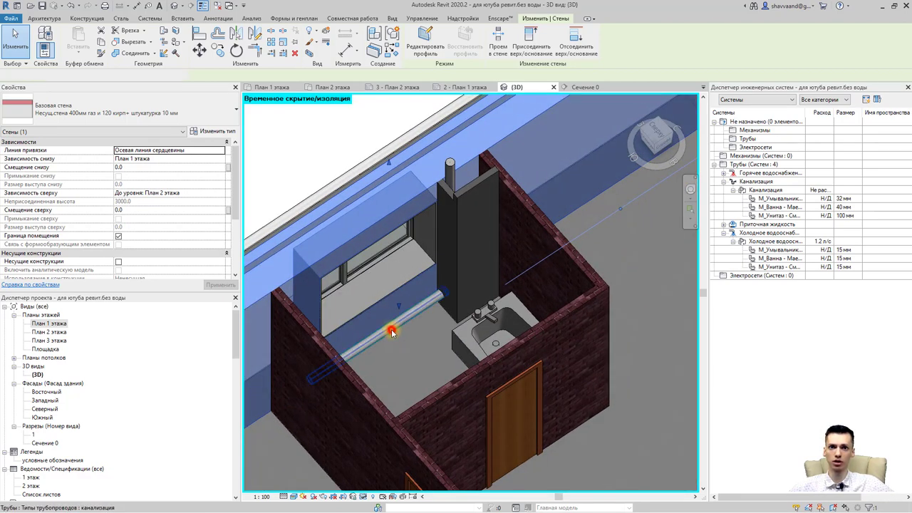
Slope the toilet's branch pipe at 3.5000%, then orbit around to the riser.
{"action": "left_click", "coordinate": [391, 330]}
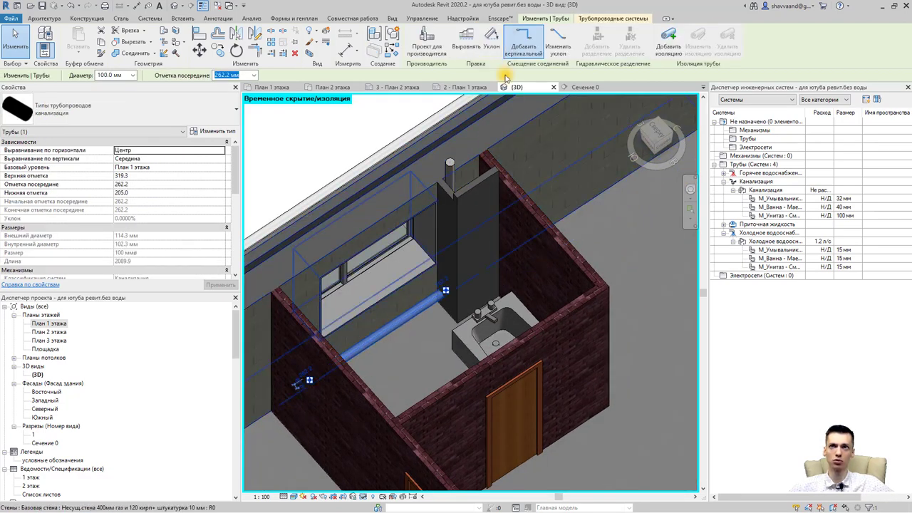
{"action": "left_click", "coordinate": [492, 47]}
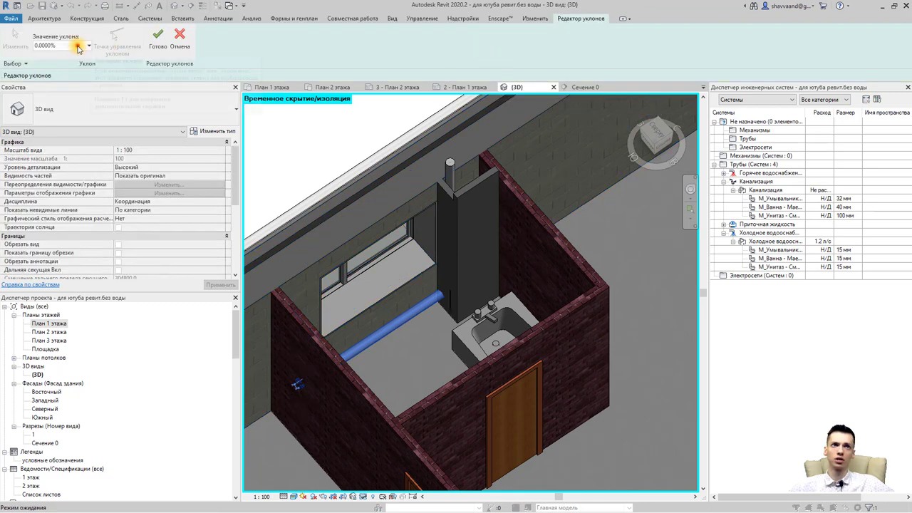
{"action": "left_click", "coordinate": [79, 47]}
{"action": "left_click", "coordinate": [54, 163]}
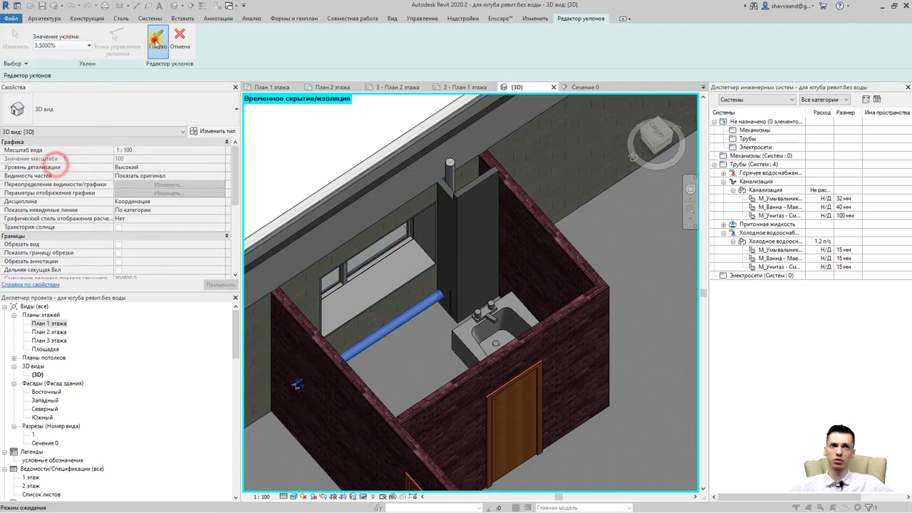
{"action": "mouse_move", "coordinate": [393, 362]}
{"action": "middle_mouse_down", "text": "shift"}
{"action": "mouse_move", "coordinate": [303, 369]}
{"action": "mouse_move", "coordinate": [259, 338]}
{"action": "mouse_move", "coordinate": [250, 316]}
{"action": "mouse_move", "coordinate": [342, 350]}
{"action": "mouse_move", "coordinate": [523, 355]}
{"action": "mouse_move", "coordinate": [421, 292]}
{"action": "mouse_move", "coordinate": [562, 249]}
{"action": "mouse_move", "coordinate": [570, 289]}
{"action": "mouse_move", "coordinate": [382, 323]}
{"action": "mouse_move", "coordinate": [413, 339]}
{"action": "mouse_move", "coordinate": [551, 342]}
{"action": "mouse_move", "coordinate": [540, 340]}
{"action": "middle_mouse_up", "text": "shift"}
{"action": "left_click", "coordinate": [432, 302]}
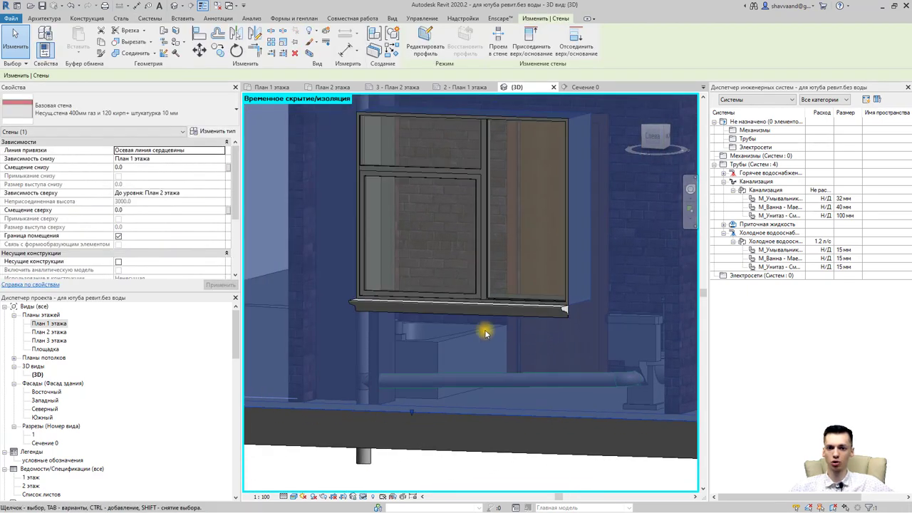
{"action": "mouse_move", "coordinate": [483, 331]}
{"action": "middle_mouse_down", "text": "shift"}
{"action": "mouse_move", "coordinate": [472, 325]}
{"action": "mouse_move", "coordinate": [466, 338]}
{"action": "middle_mouse_up", "text": "shift"}
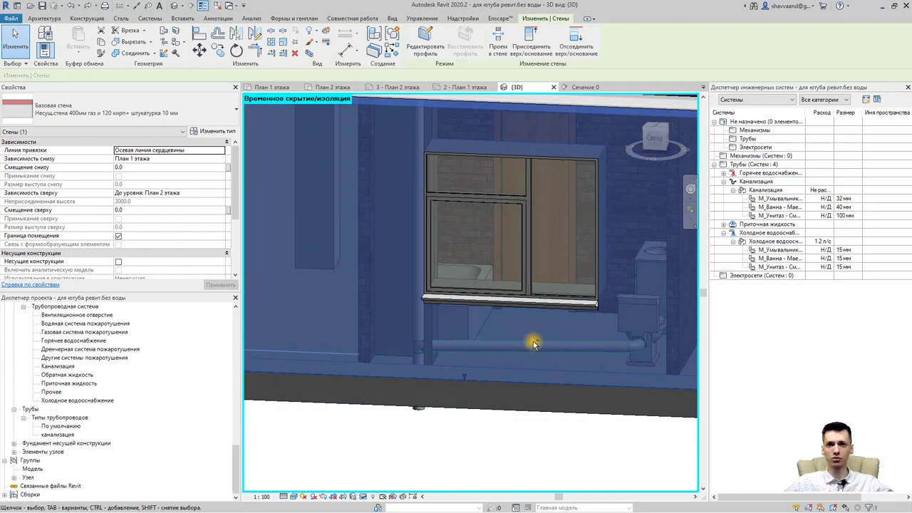
{"action": "middle_click_drag", "start_coordinate": [532, 292], "coordinate": [509, 427]}
{"action": "mouse_move", "coordinate": [479, 254]}
{"action": "middle_mouse_down", "text": "shift"}
{"action": "mouse_move", "coordinate": [357, 326]}
{"action": "mouse_move", "coordinate": [401, 244]}
{"action": "mouse_move", "coordinate": [452, 220]}
{"action": "middle_mouse_up", "text": "shift"}
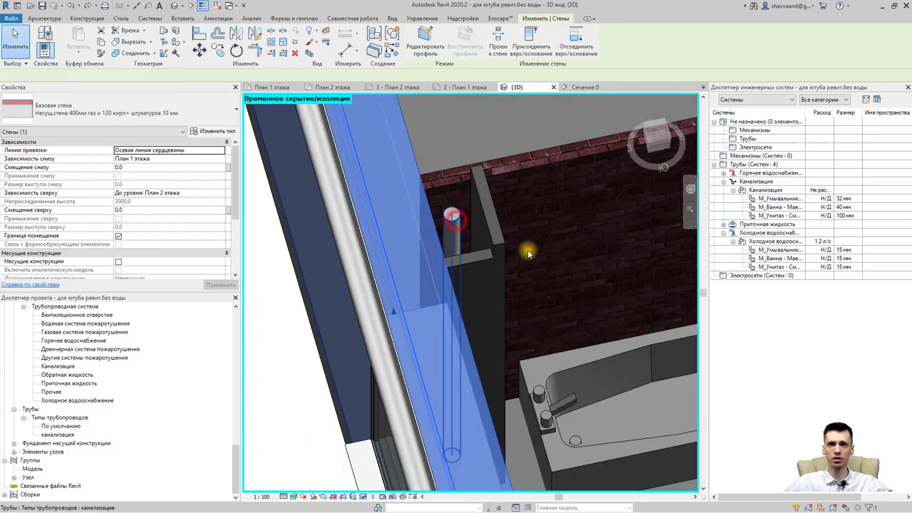
{"action": "mouse_move", "coordinate": [528, 253]}
{"action": "middle_mouse_down", "text": "shift"}
{"action": "mouse_move", "coordinate": [363, 260]}
{"action": "mouse_move", "coordinate": [373, 244]}
{"action": "mouse_move", "coordinate": [324, 178]}
{"action": "middle_mouse_up", "text": "shift"}
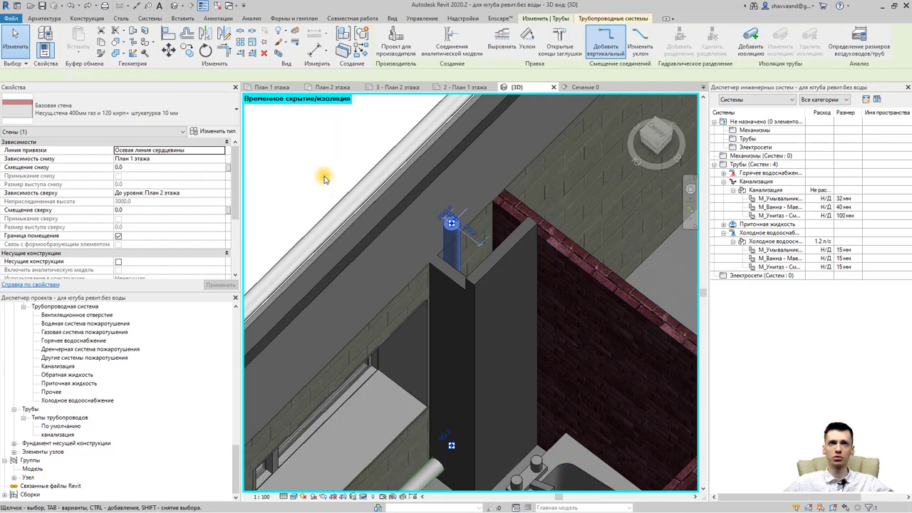
Set the riser's System Type to Канализация and apply it.
{"action": "scroll", "coordinate": [196, 203], "scroll_direction": "down", "scroll_amount": 5}
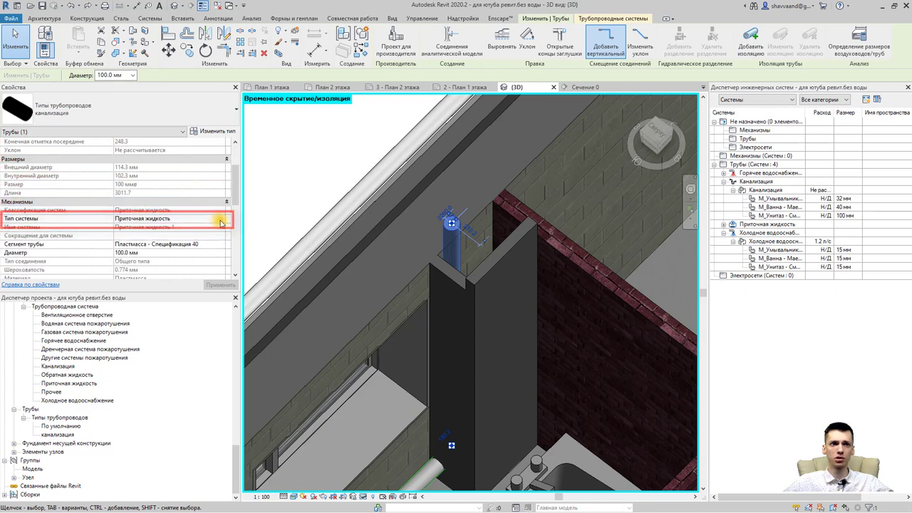
{"action": "left_click", "coordinate": [221, 223]}
{"action": "left_click", "coordinate": [147, 247]}
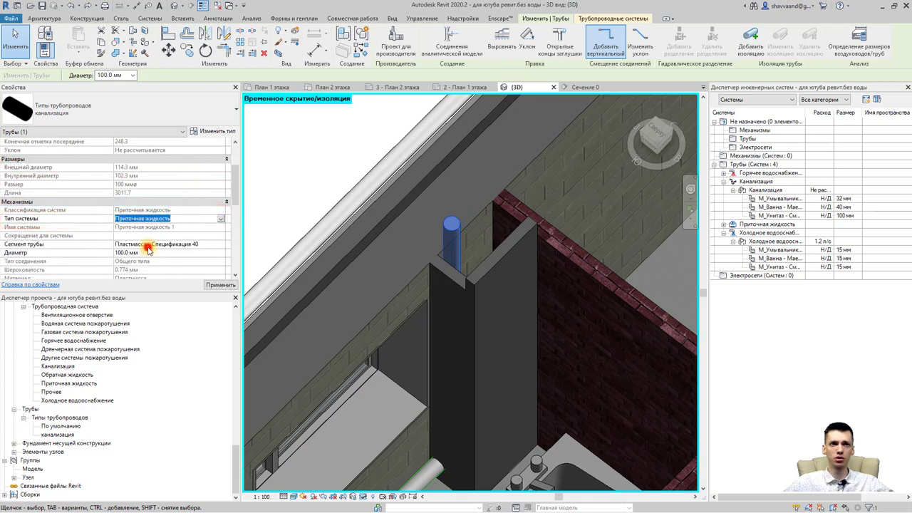
{"action": "left_click", "coordinate": [221, 284]}
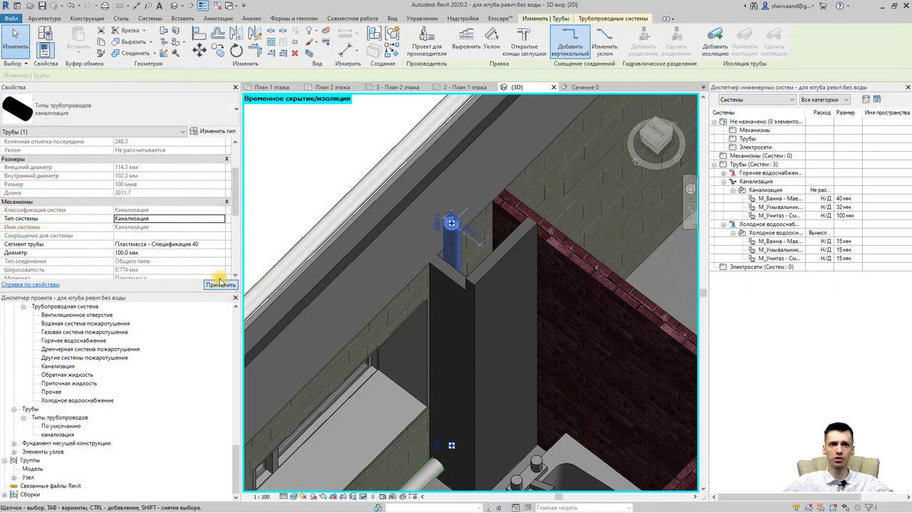
{"action": "left_click", "coordinate": [329, 167]}
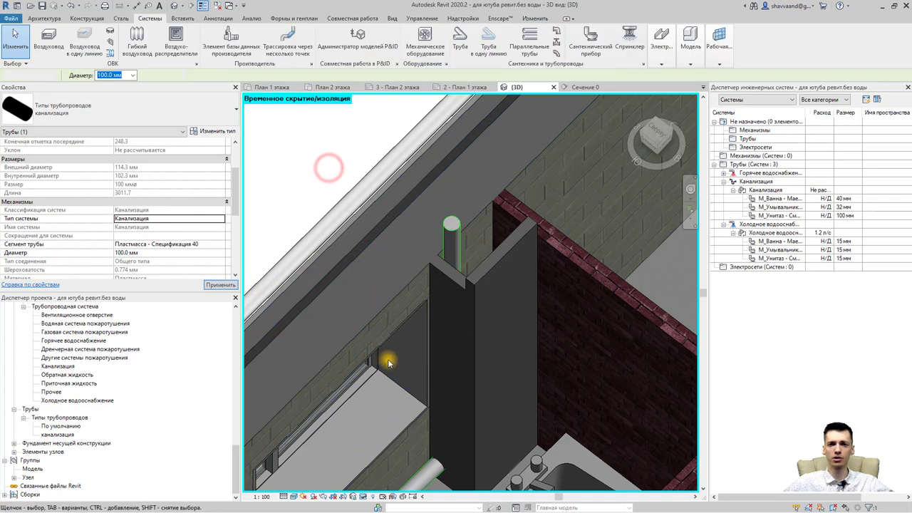
Switch to the Top view and select the toilet's sloped branch pipe.
{"action": "middle_click_drag", "start_coordinate": [389, 363], "coordinate": [401, 255]}
{"action": "key", "text": "Escape"}
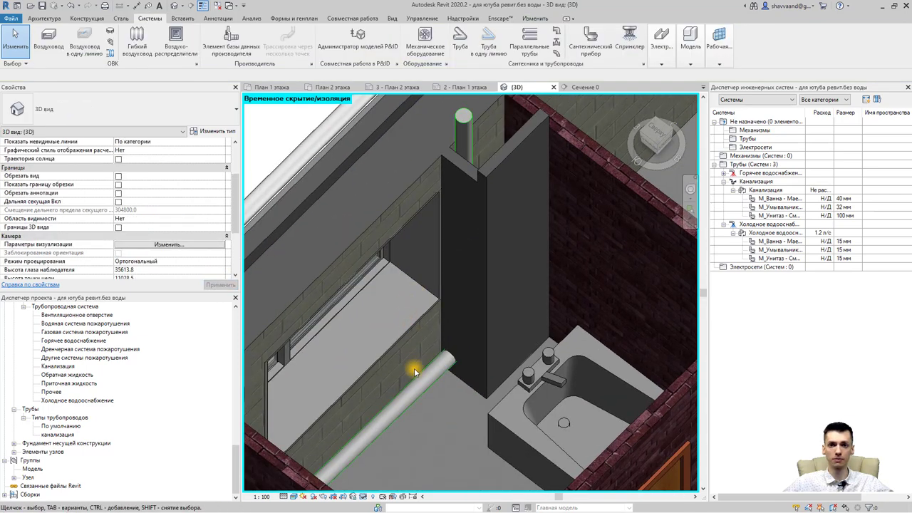
{"action": "scroll", "coordinate": [415, 371], "scroll_direction": "down", "scroll_amount": 2}
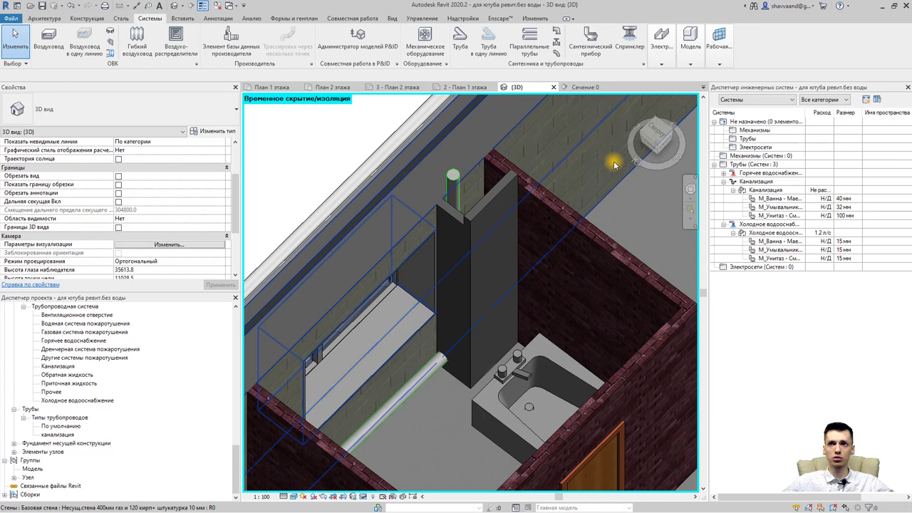
{"action": "left_click", "coordinate": [654, 136]}
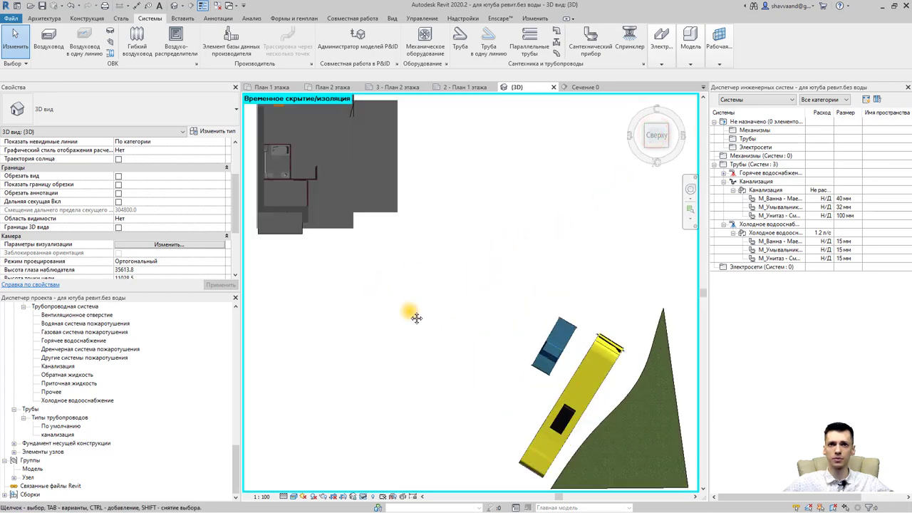
{"action": "scroll", "coordinate": [431, 271], "scroll_direction": "up", "scroll_amount": 5}
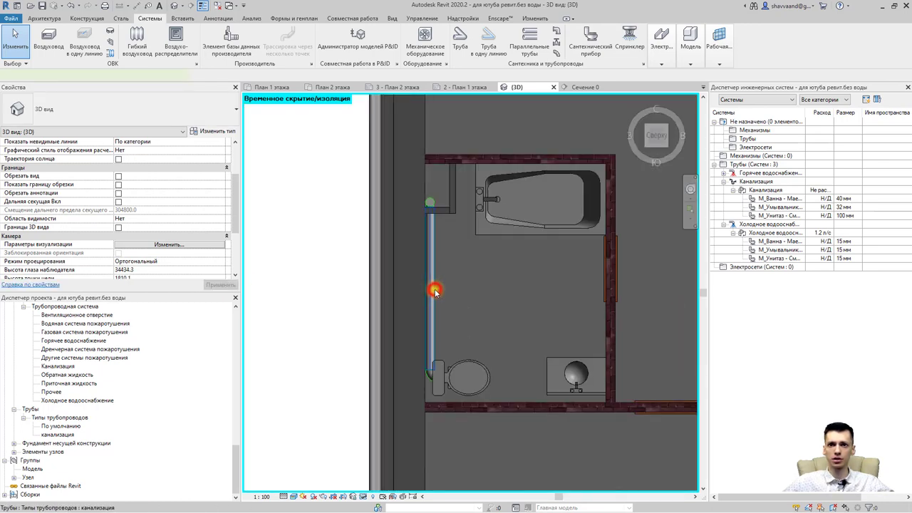
{"action": "left_click", "coordinate": [434, 291]}
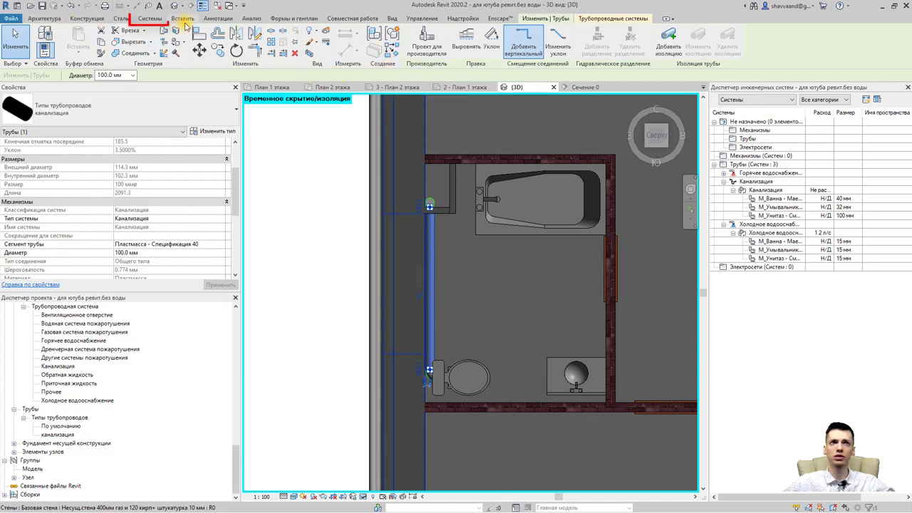
Start a pipe and duplicate the канализация pipe type as канализация в.р.
{"action": "left_click", "coordinate": [158, 21]}
{"action": "left_click", "coordinate": [463, 39]}
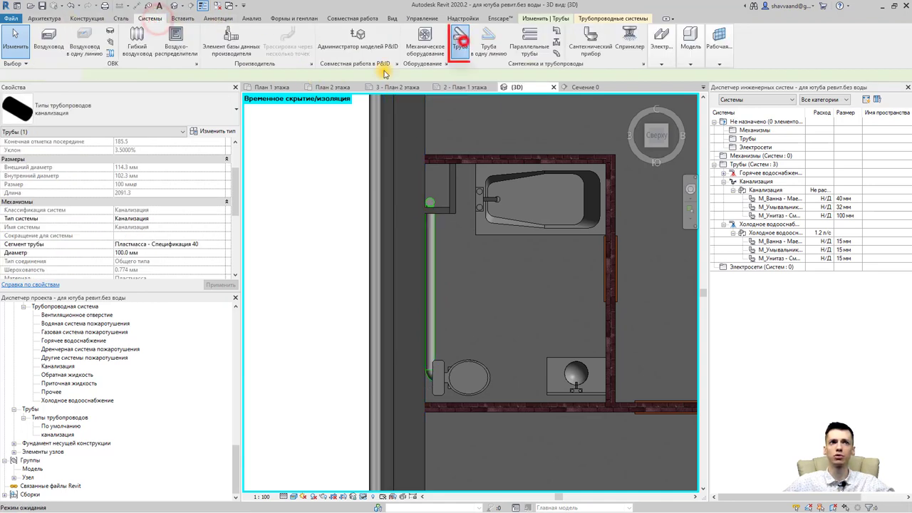
{"action": "left_click", "coordinate": [213, 134]}
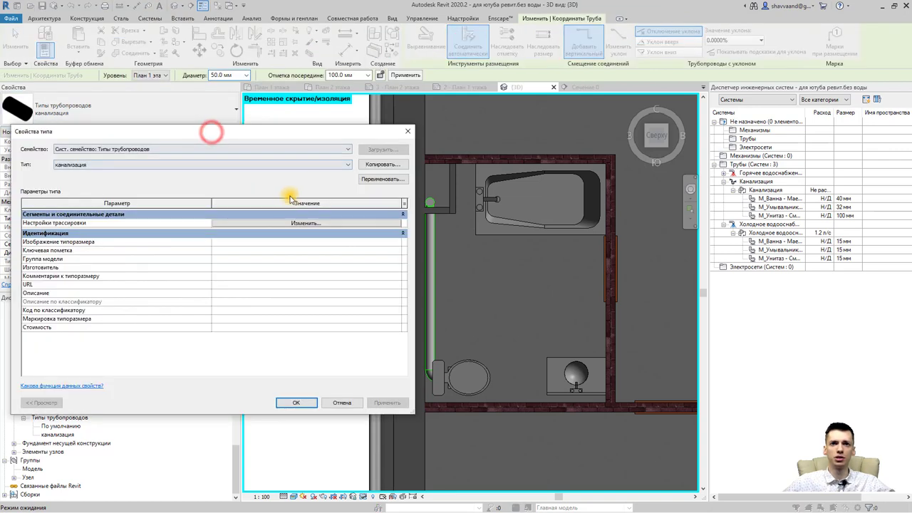
{"action": "left_click", "coordinate": [374, 164]}
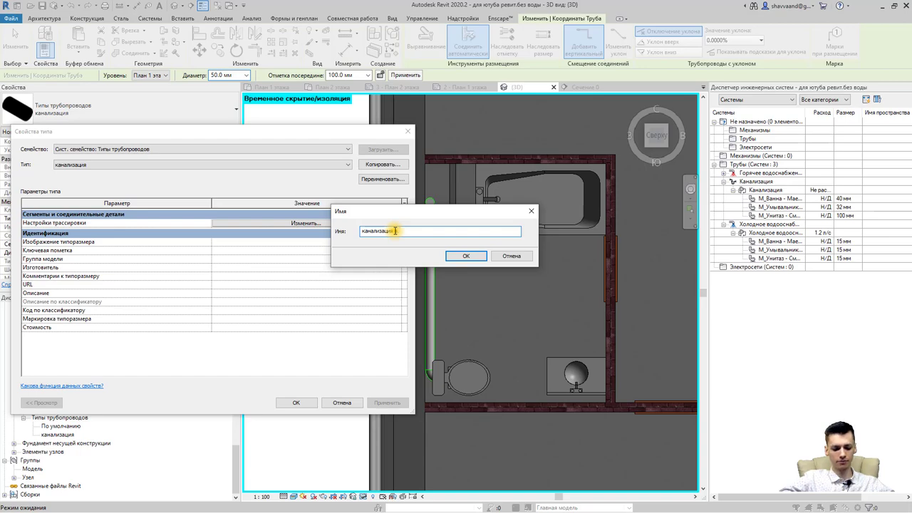
{"action": "key", "text": "Return"}
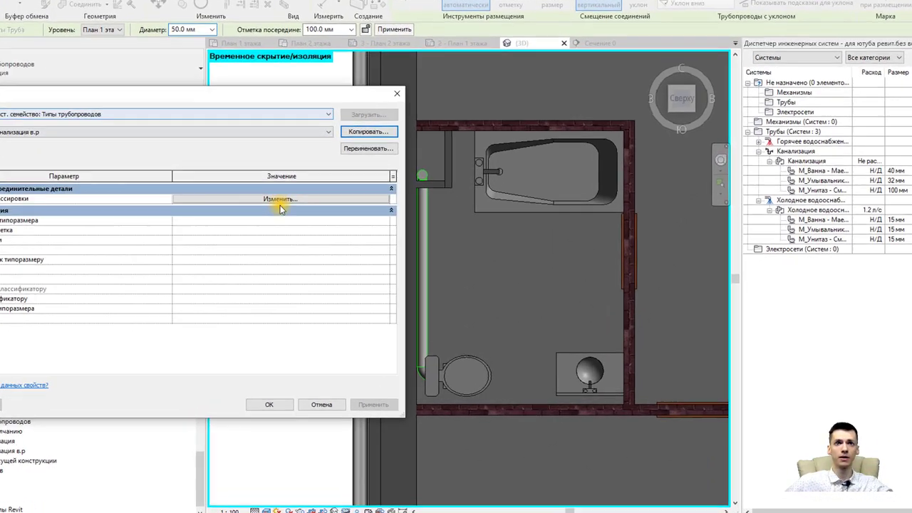
Set routing preference minimum size to 40 mm for the pipe segment and both elbows.
{"action": "left_click", "coordinate": [306, 223]}
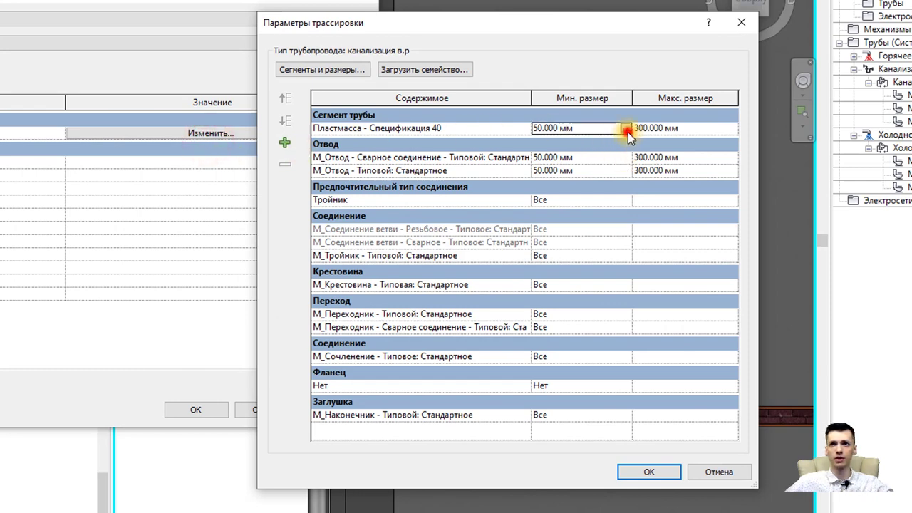
{"action": "left_click", "coordinate": [626, 130]}
{"action": "left_click", "coordinate": [566, 141]}
{"action": "left_click", "coordinate": [627, 159]}
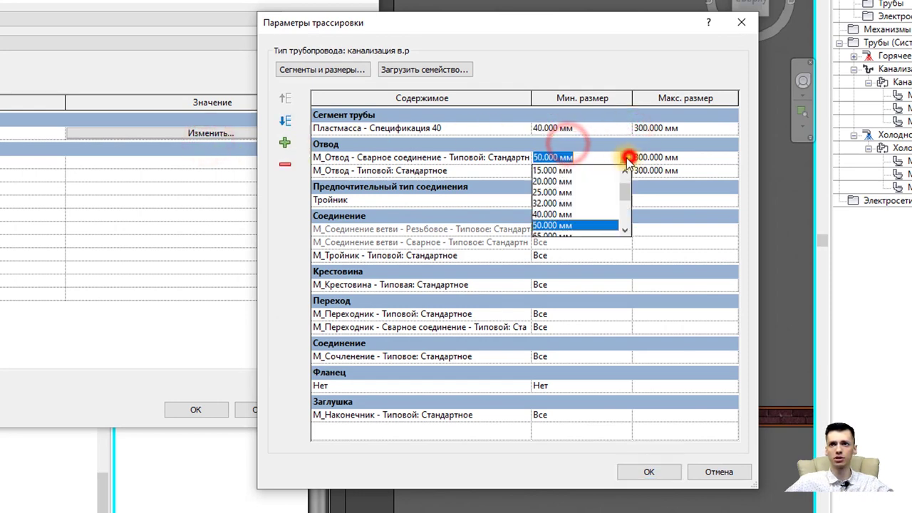
{"action": "left_click", "coordinate": [561, 214]}
{"action": "left_click", "coordinate": [591, 170]}
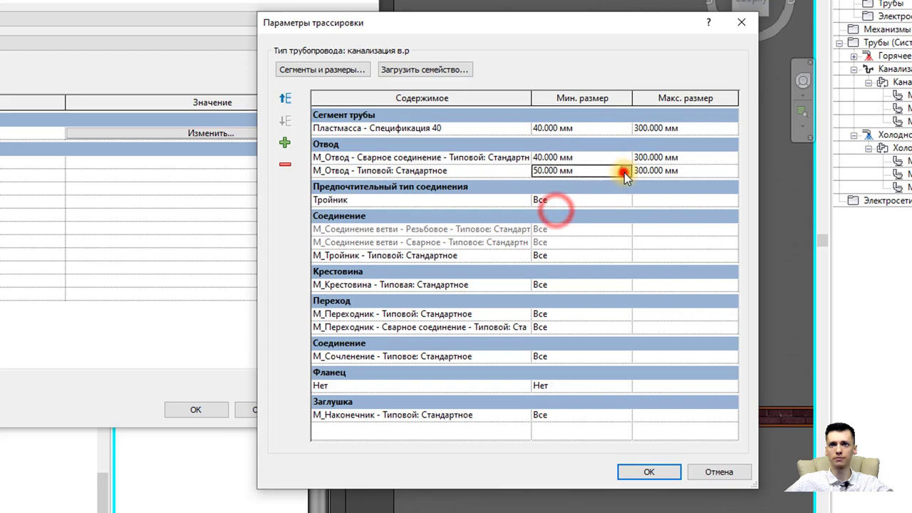
{"action": "left_click", "coordinate": [624, 170]}
{"action": "left_click", "coordinate": [553, 228]}
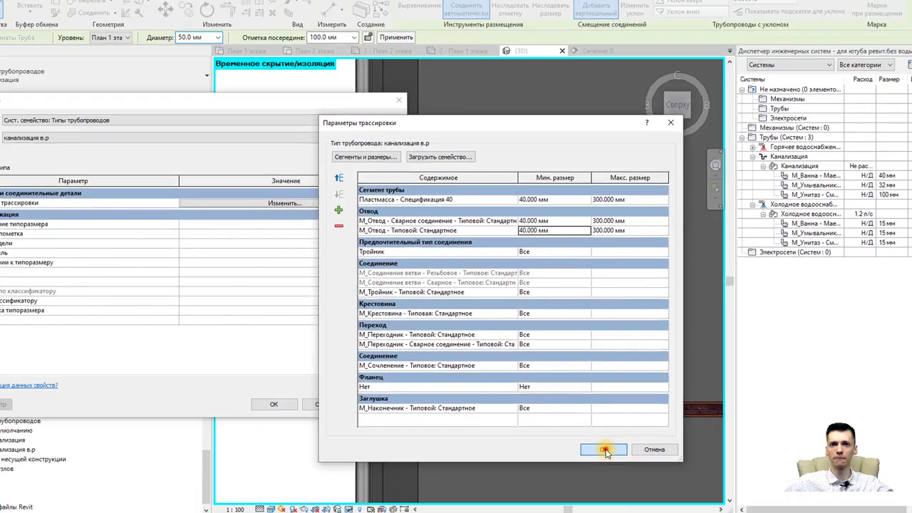
{"action": "left_click", "coordinate": [650, 472]}
{"action": "left_click", "coordinate": [294, 404]}
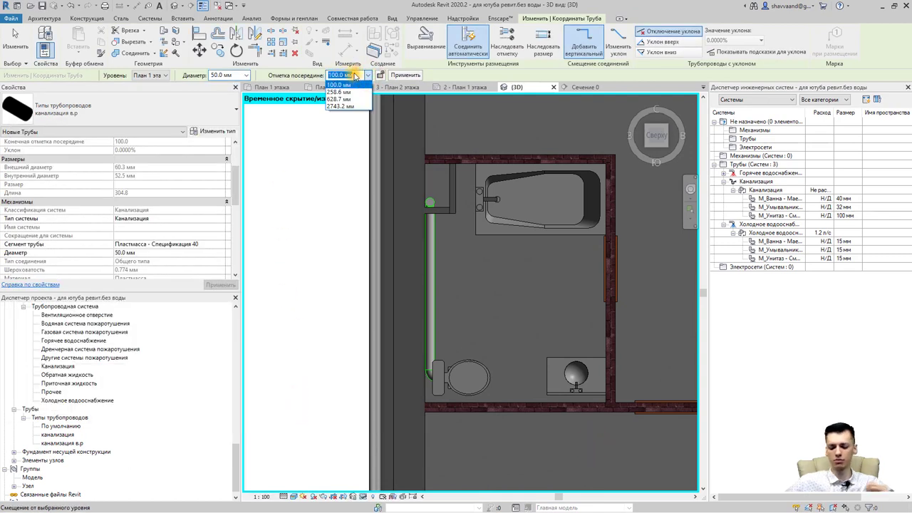
{"action": "left_click", "coordinate": [349, 74]}
{"action": "type", "text": "50"}
Route a 40 mm pipe from the bathtub branch end to near the toilet.
{"action": "key", "text": "Return"}
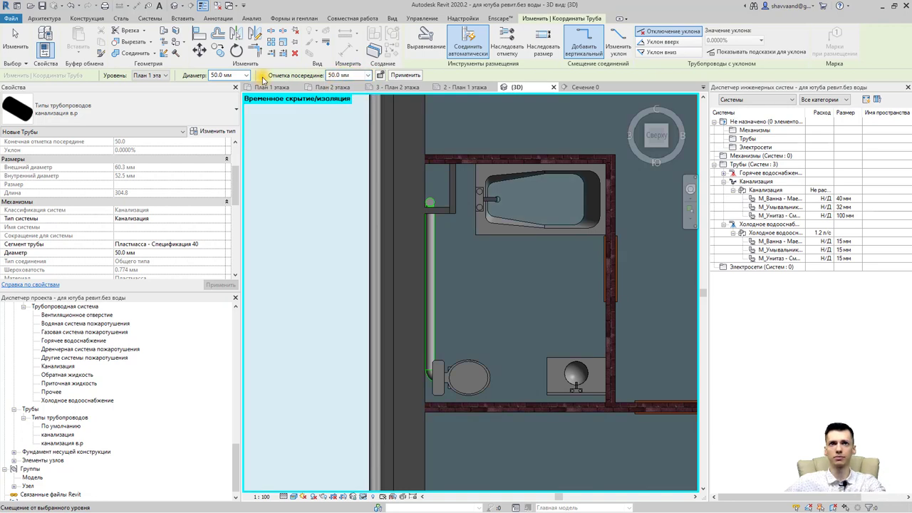
{"action": "left_click", "coordinate": [245, 74]}
{"action": "left_click", "coordinate": [223, 87]}
{"action": "scroll", "coordinate": [428, 203], "scroll_direction": "up", "scroll_amount": 2}
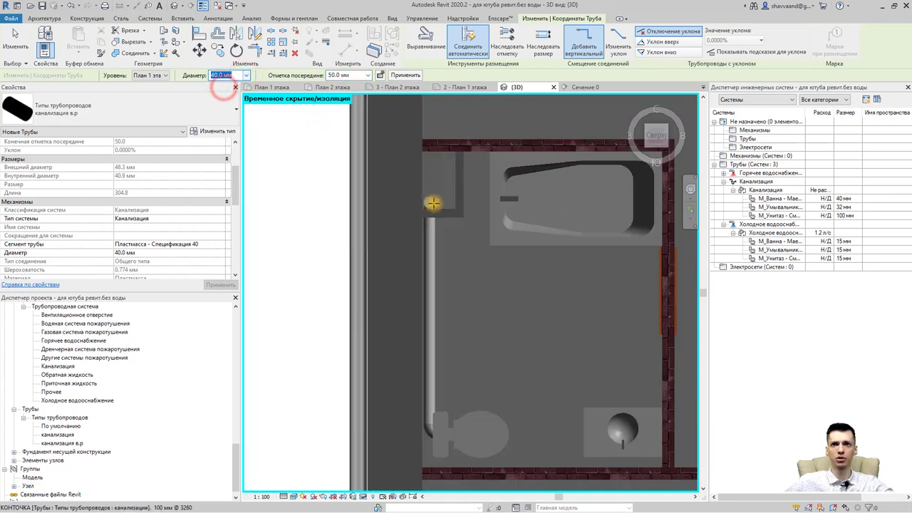
{"action": "scroll", "coordinate": [428, 203], "scroll_direction": "up", "scroll_amount": 1}
{"action": "left_click", "coordinate": [428, 203]}
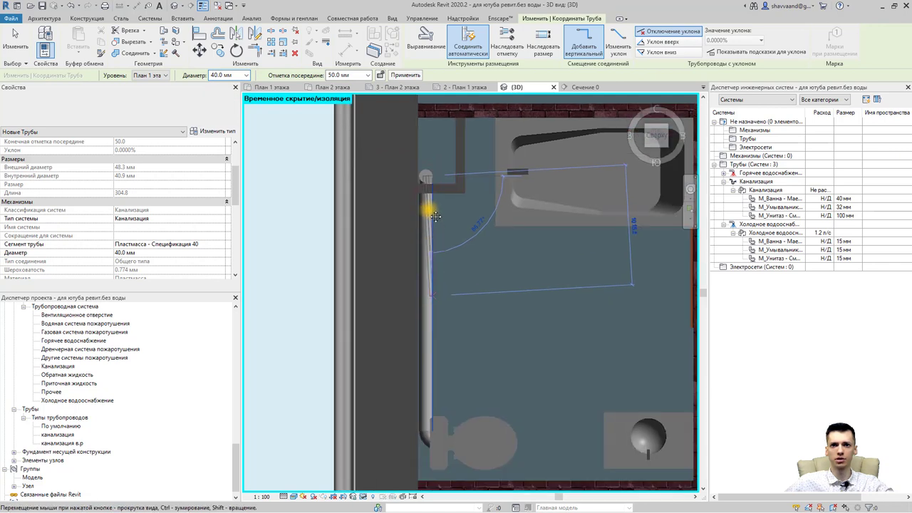
{"action": "middle_click_drag", "start_coordinate": [434, 313], "coordinate": [422, 154]}
{"action": "left_click", "coordinate": [413, 337]}
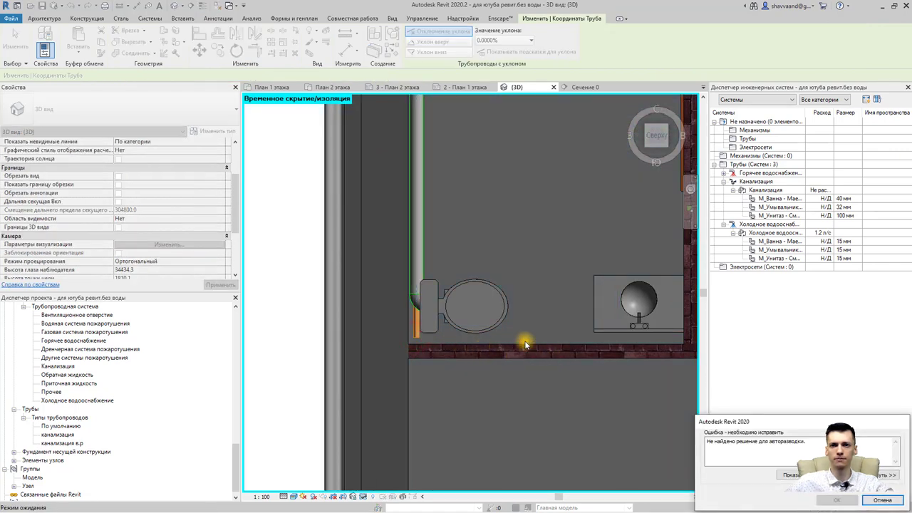
Cancel the failed auto-route, stop drawing pipes, and select the outer-wall window.
{"action": "middle_click_drag", "start_coordinate": [401, 394], "coordinate": [433, 291], "text": "shift"}
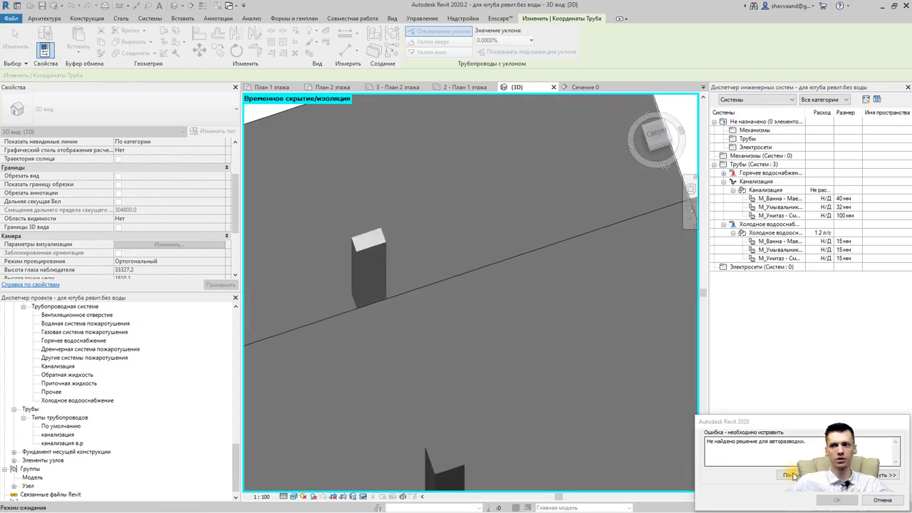
{"action": "left_click", "coordinate": [877, 502]}
{"action": "scroll", "coordinate": [492, 350], "scroll_direction": "down", "scroll_amount": 2}
{"action": "scroll", "coordinate": [482, 290], "scroll_direction": "down", "scroll_amount": 2}
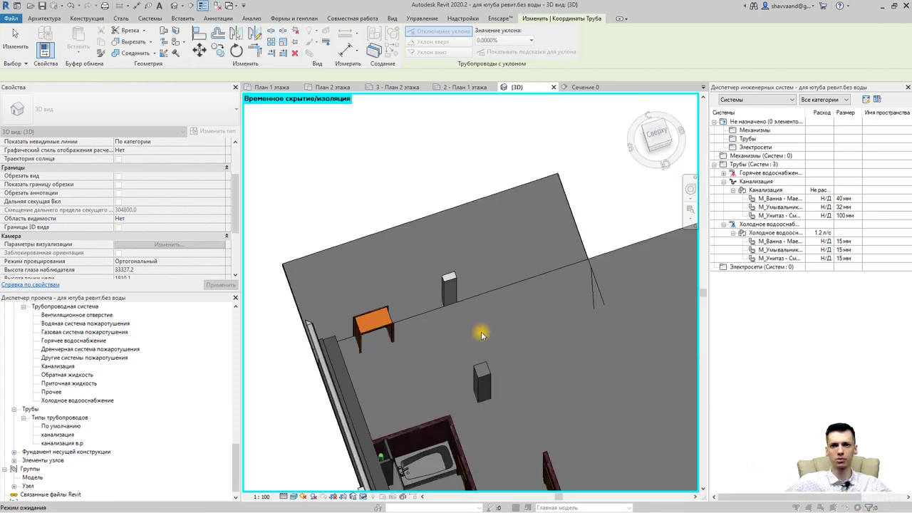
{"action": "key", "text": "Escape"}
{"action": "middle_click_drag", "start_coordinate": [468, 290], "coordinate": [433, 311]}
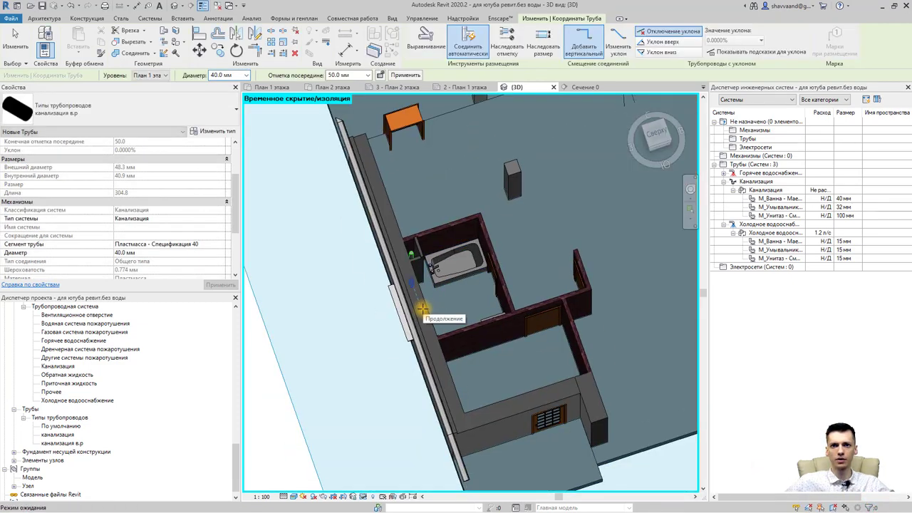
{"action": "left_click", "coordinate": [425, 305]}
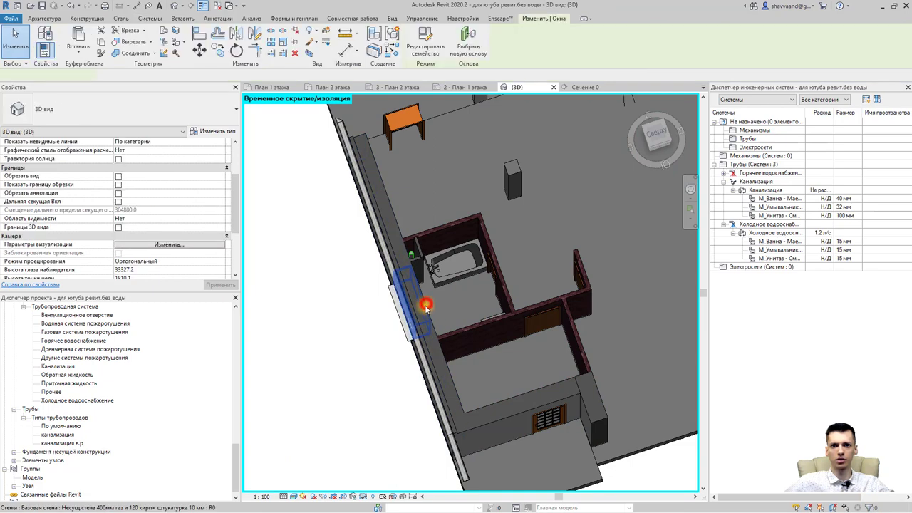
Select the outer bathroom wall and zoom in on the window sill and pipes.
{"action": "left_click", "coordinate": [438, 349]}
{"action": "left_click", "coordinate": [362, 497]}
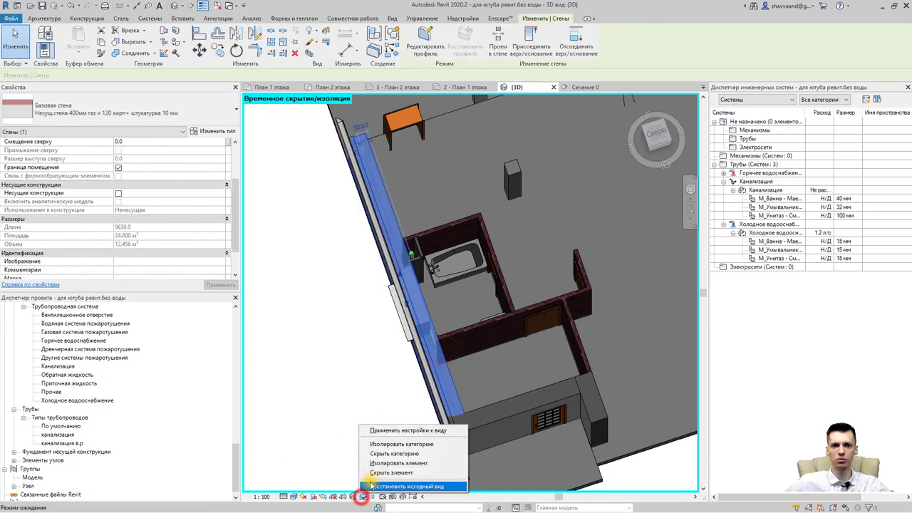
{"action": "left_click", "coordinate": [371, 486]}
{"action": "mouse_move", "coordinate": [330, 431]}
{"action": "middle_mouse_down", "text": "shift"}
{"action": "mouse_move", "coordinate": [377, 213]}
{"action": "mouse_move", "coordinate": [387, 302]}
{"action": "middle_mouse_up", "text": "shift"}
{"action": "scroll", "coordinate": [373, 290], "scroll_direction": "up", "scroll_amount": 5}
{"action": "scroll", "coordinate": [310, 356], "scroll_direction": "up", "scroll_amount": 3}
{"action": "scroll", "coordinate": [311, 356], "scroll_direction": "up", "scroll_amount": 2}
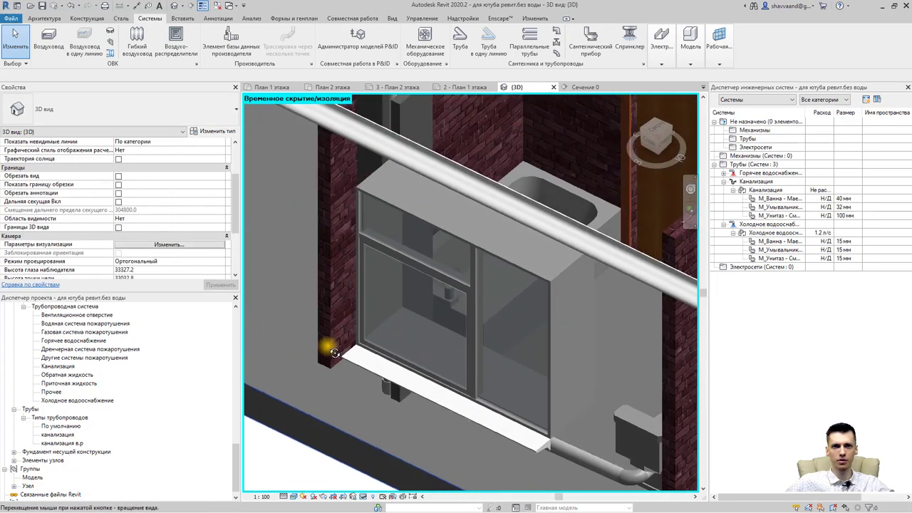
{"action": "middle_click_drag", "start_coordinate": [250, 387], "coordinate": [377, 206], "text": "shift"}
{"action": "scroll", "coordinate": [434, 325], "scroll_direction": "up", "scroll_amount": 3}
{"action": "mouse_move", "coordinate": [434, 326]}
{"action": "middle_mouse_down", "text": "shift"}
{"action": "mouse_move", "coordinate": [300, 285]}
{"action": "mouse_move", "coordinate": [362, 338]}
{"action": "mouse_move", "coordinate": [387, 375]}
{"action": "mouse_move", "coordinate": [403, 291]}
{"action": "mouse_move", "coordinate": [411, 295]}
{"action": "mouse_move", "coordinate": [403, 298]}
{"action": "middle_mouse_up", "text": "shift"}
Select the 100 mm horizontal sewer pipe and change its slope to 1.5000%.
{"action": "left_click", "coordinate": [364, 338]}
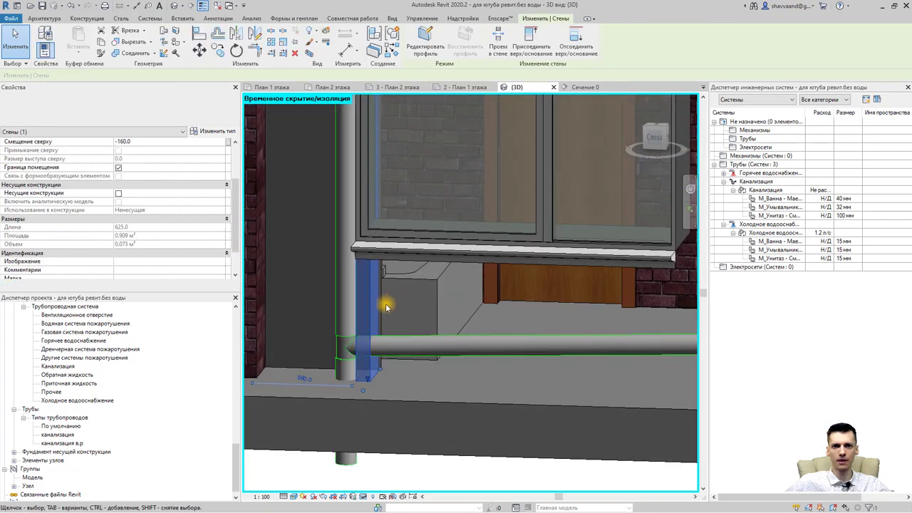
{"action": "left_click", "coordinate": [410, 347]}
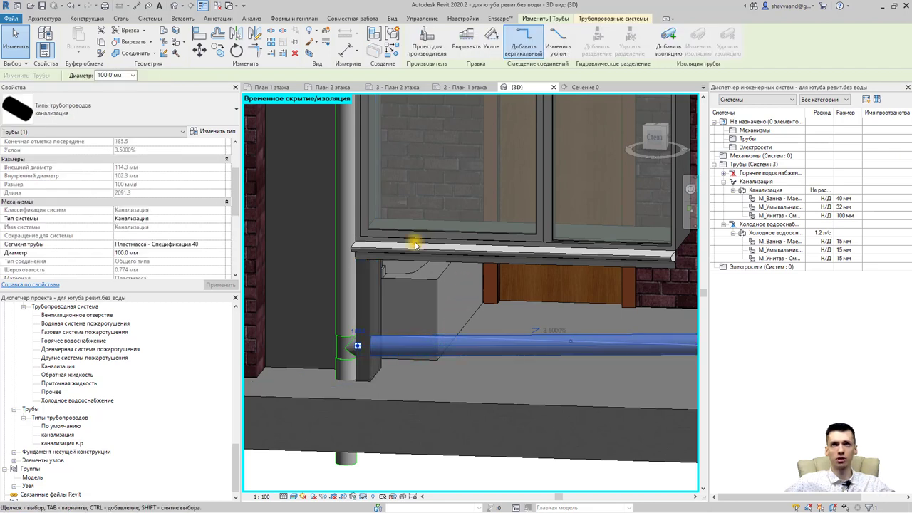
{"action": "left_click", "coordinate": [488, 43]}
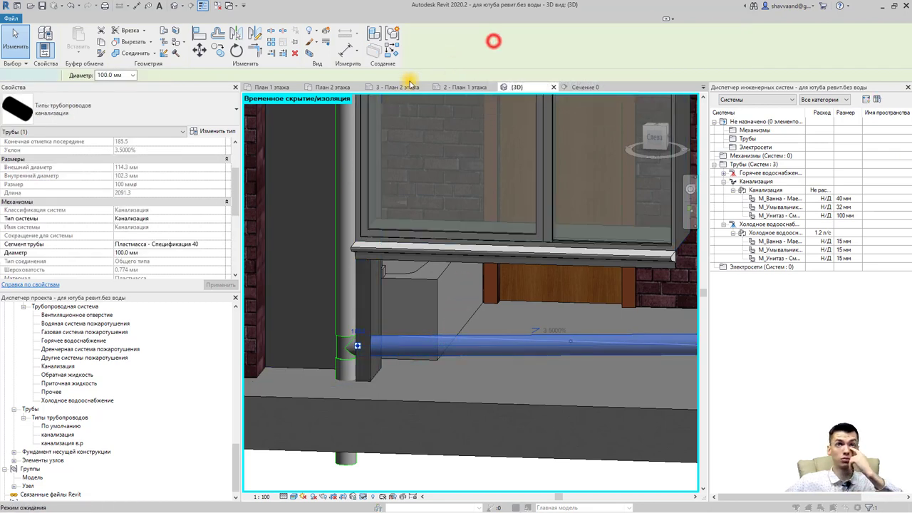
{"action": "left_click", "coordinate": [82, 49]}
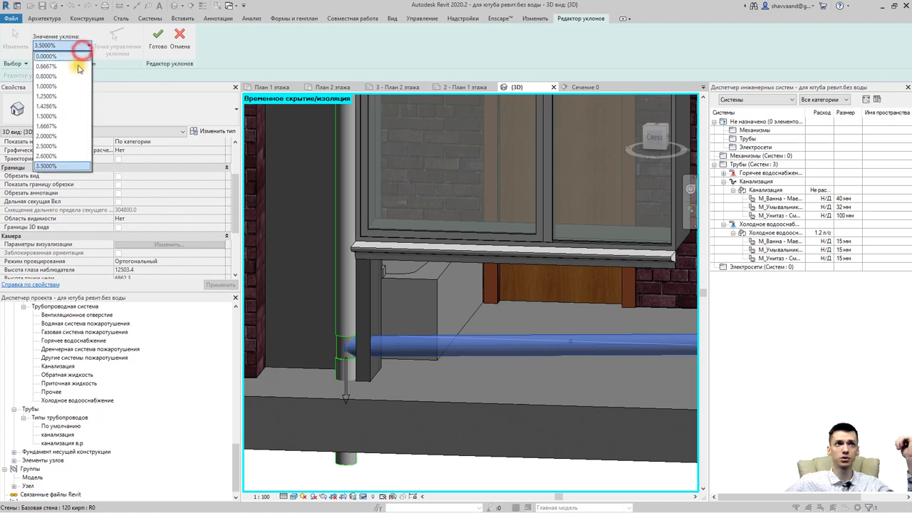
{"action": "left_click", "coordinate": [58, 116]}
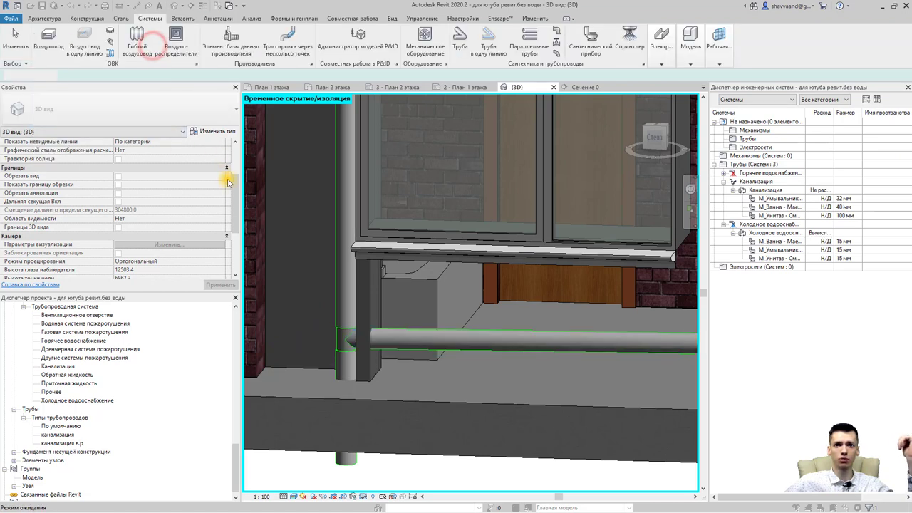
Start a 40 mm pipe at the riser, then cancel the unfinished run.
{"action": "scroll", "coordinate": [287, 317], "scroll_direction": "up", "scroll_amount": 2}
{"action": "left_click", "coordinate": [383, 342]}
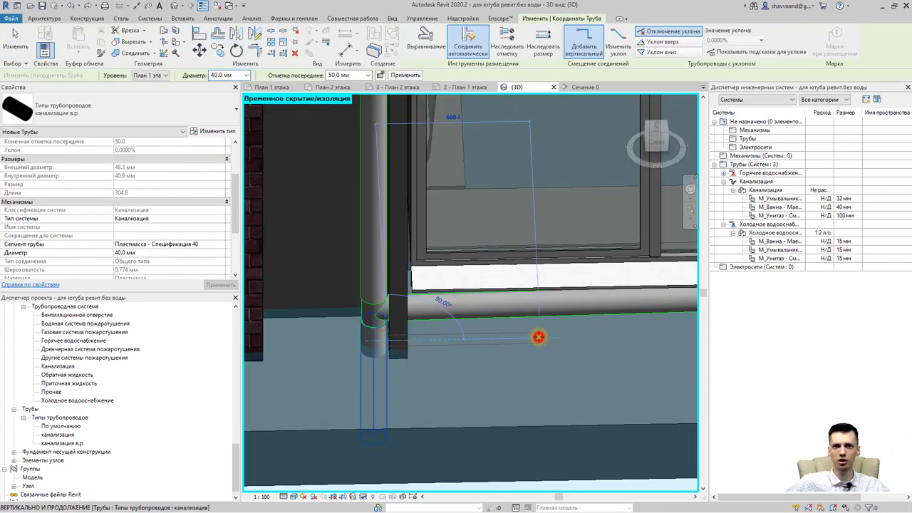
{"action": "left_click", "coordinate": [538, 337]}
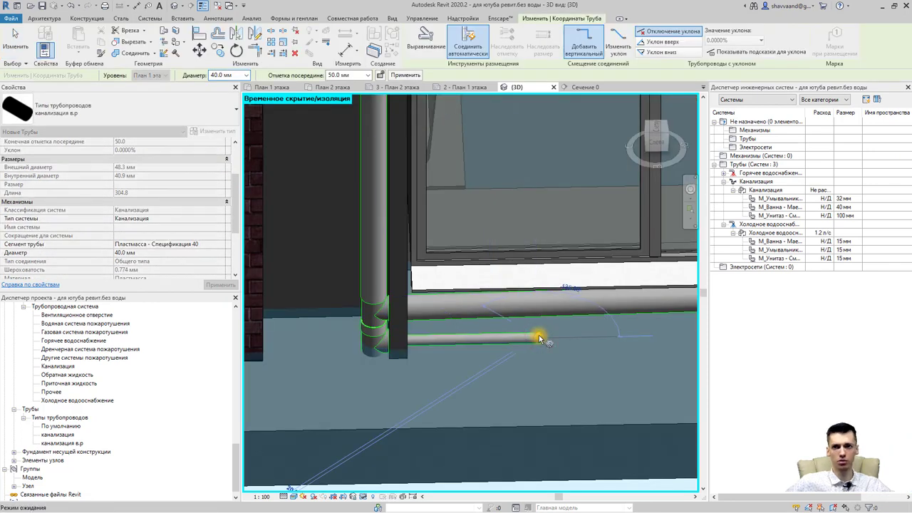
{"action": "key", "text": "Escape"}
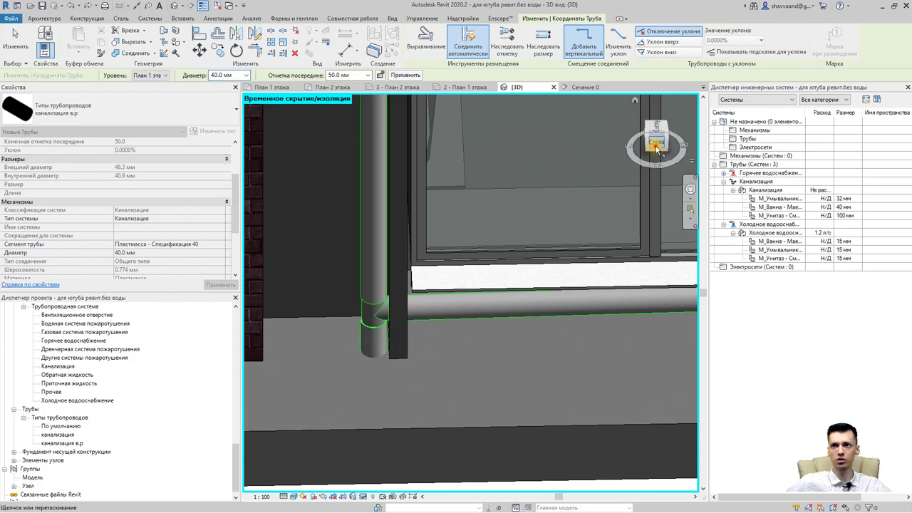
Draw the 40 mm pipe, about 2480 mm long, from the riser junction to the far fixture.
{"action": "scroll", "coordinate": [399, 256], "scroll_direction": "up", "scroll_amount": 3}
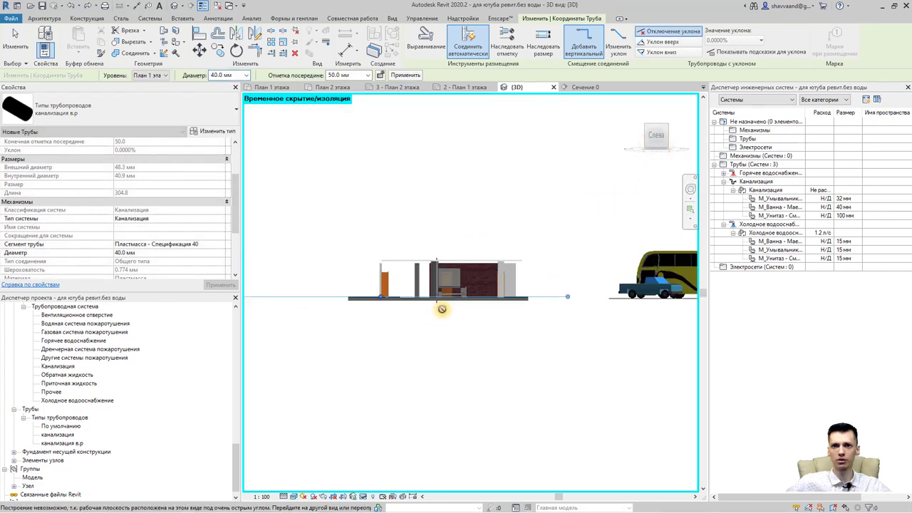
{"action": "scroll", "coordinate": [441, 285], "scroll_direction": "up", "scroll_amount": 3}
{"action": "scroll", "coordinate": [442, 259], "scroll_direction": "up", "scroll_amount": 4}
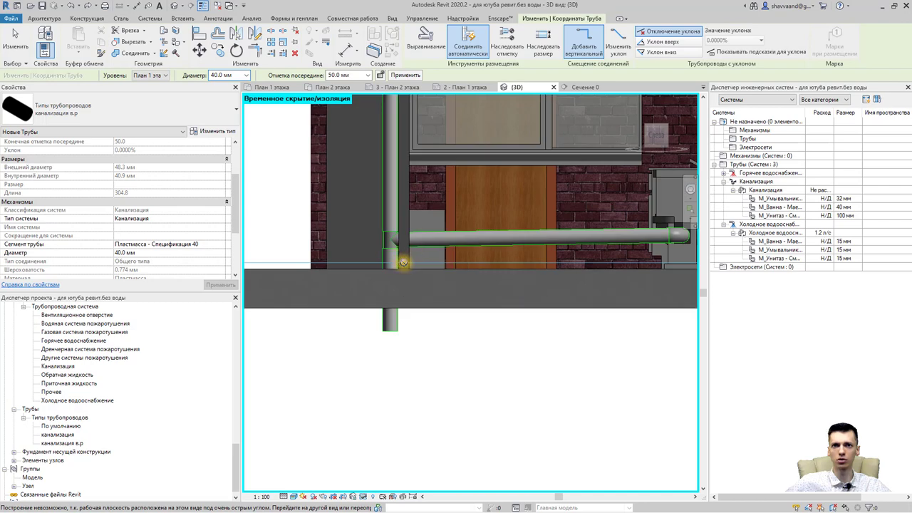
{"action": "middle_click_drag", "start_coordinate": [413, 257], "coordinate": [361, 379]}
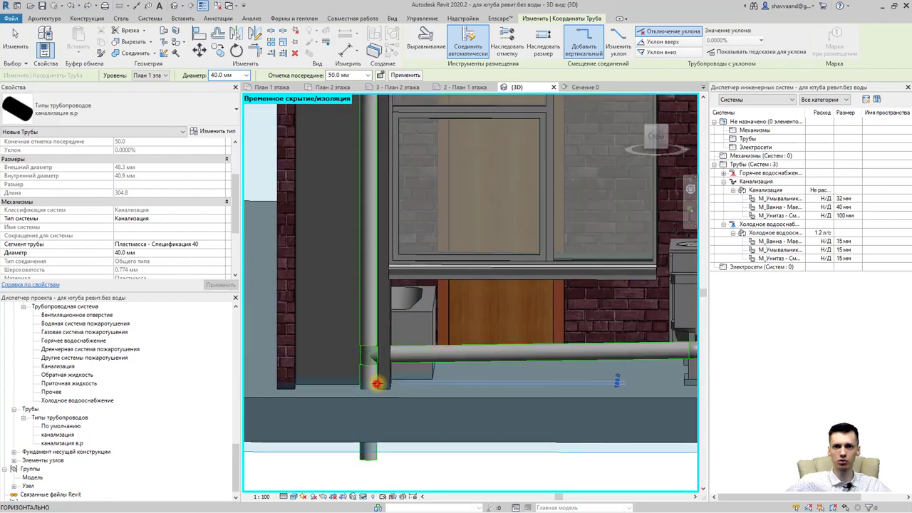
{"action": "left_click", "coordinate": [377, 383]}
{"action": "middle_click_drag", "start_coordinate": [588, 388], "coordinate": [418, 387]}
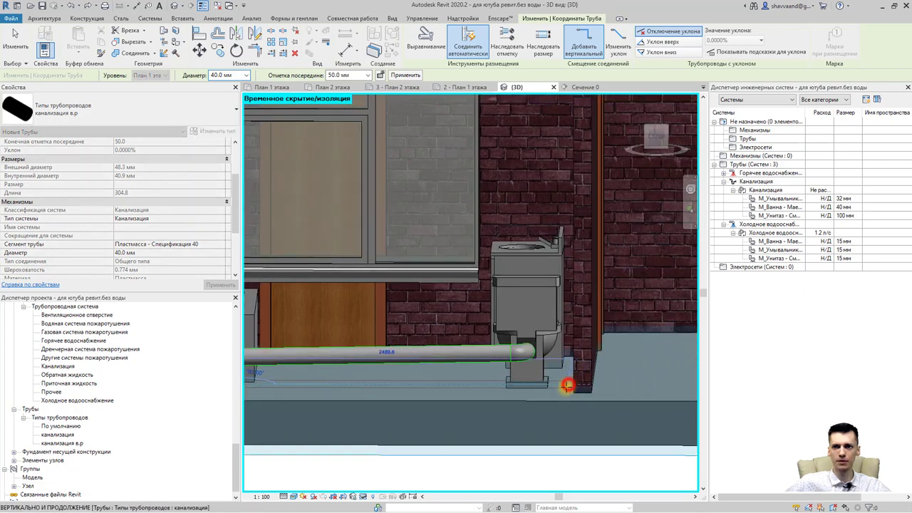
{"action": "left_click", "coordinate": [440, 401]}
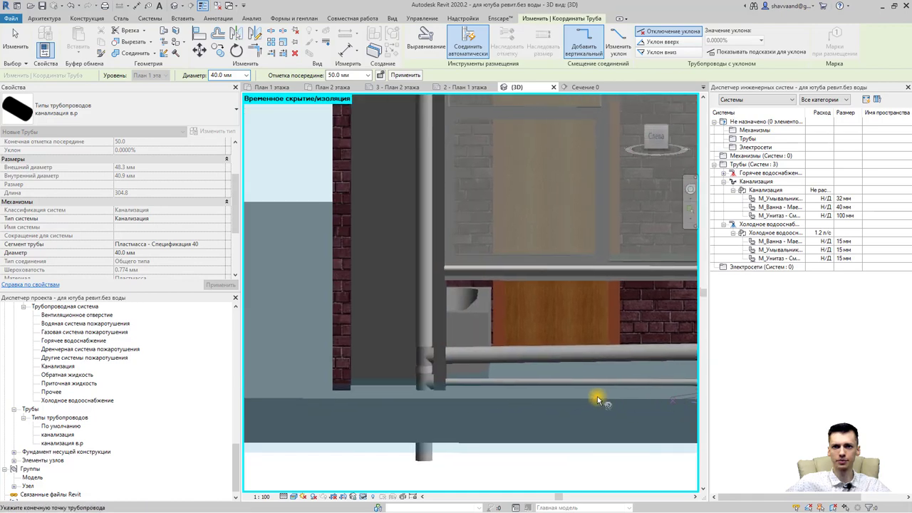
{"action": "scroll", "coordinate": [416, 380], "scroll_direction": "down", "scroll_amount": 1}
{"action": "key", "text": "Escape"}
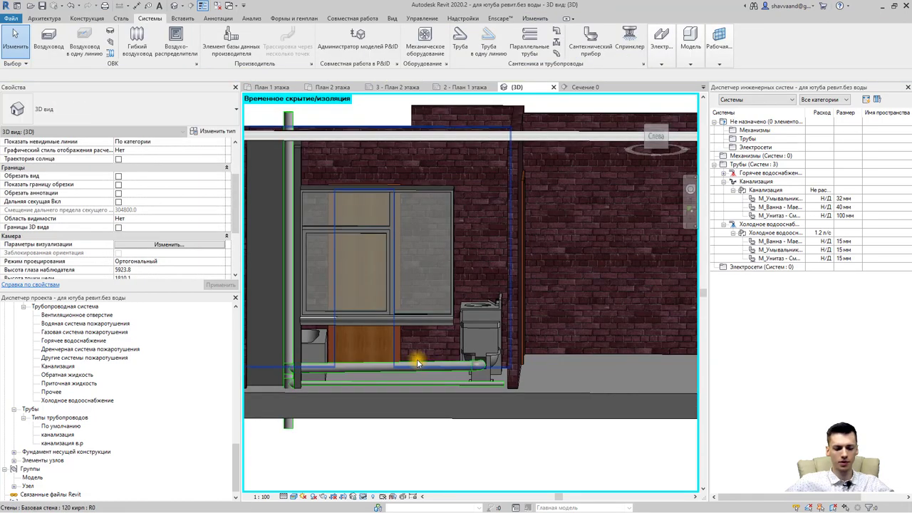
{"action": "mouse_move", "coordinate": [417, 378]}
{"action": "middle_mouse_down", "text": "shift"}
{"action": "mouse_move", "coordinate": [404, 373]}
{"action": "mouse_move", "coordinate": [421, 154]}
{"action": "mouse_move", "coordinate": [545, 219]}
{"action": "middle_mouse_up", "text": "shift"}
Run a 1742.6 mm 40 mm sewer pipe from the toilet branch's open end along the wall to the washbasin.
{"action": "scroll", "coordinate": [476, 283], "scroll_direction": "down", "scroll_amount": 3}
{"action": "scroll", "coordinate": [407, 366], "scroll_direction": "up", "scroll_amount": 2}
{"action": "scroll", "coordinate": [399, 372], "scroll_direction": "up", "scroll_amount": 2}
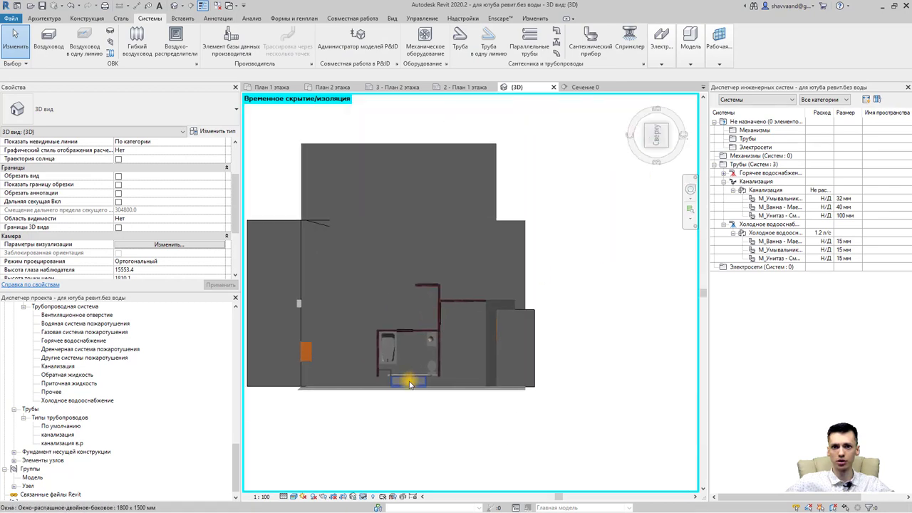
{"action": "scroll", "coordinate": [406, 373], "scroll_direction": "up", "scroll_amount": 2}
{"action": "scroll", "coordinate": [452, 387], "scroll_direction": "up", "scroll_amount": 2}
{"action": "scroll", "coordinate": [452, 387], "scroll_direction": "up", "scroll_amount": 1}
{"action": "scroll", "coordinate": [463, 382], "scroll_direction": "up", "scroll_amount": 1}
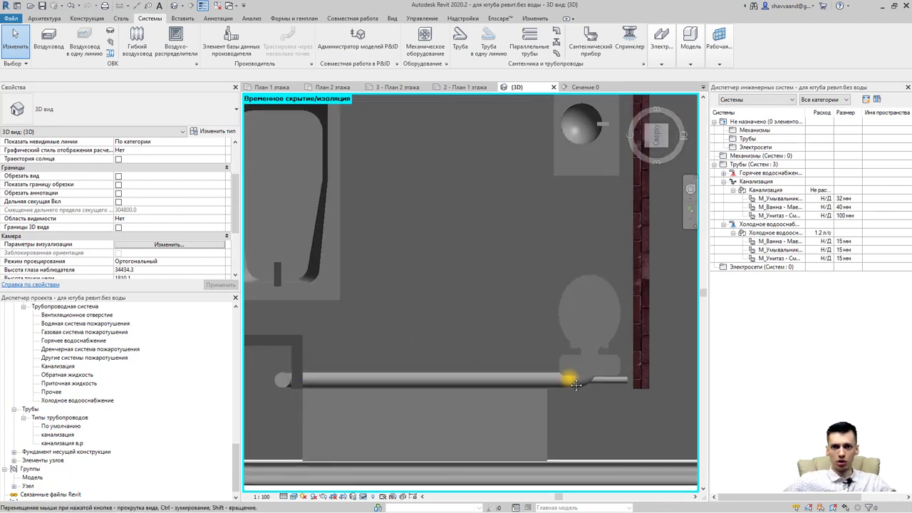
{"action": "scroll", "coordinate": [493, 379], "scroll_direction": "up", "scroll_amount": 2}
{"action": "scroll", "coordinate": [439, 390], "scroll_direction": "up", "scroll_amount": 1}
{"action": "middle_click_drag", "start_coordinate": [438, 391], "coordinate": [494, 259], "text": "shift"}
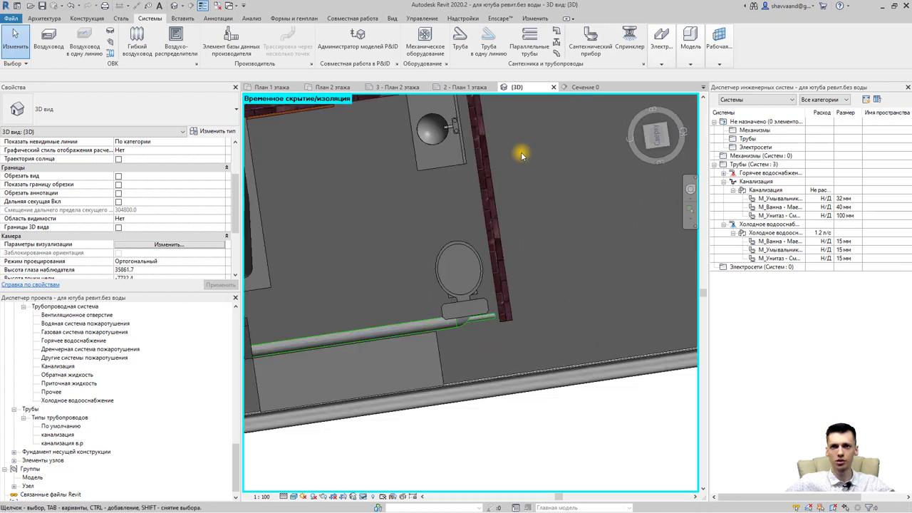
{"action": "left_click", "coordinate": [493, 318]}
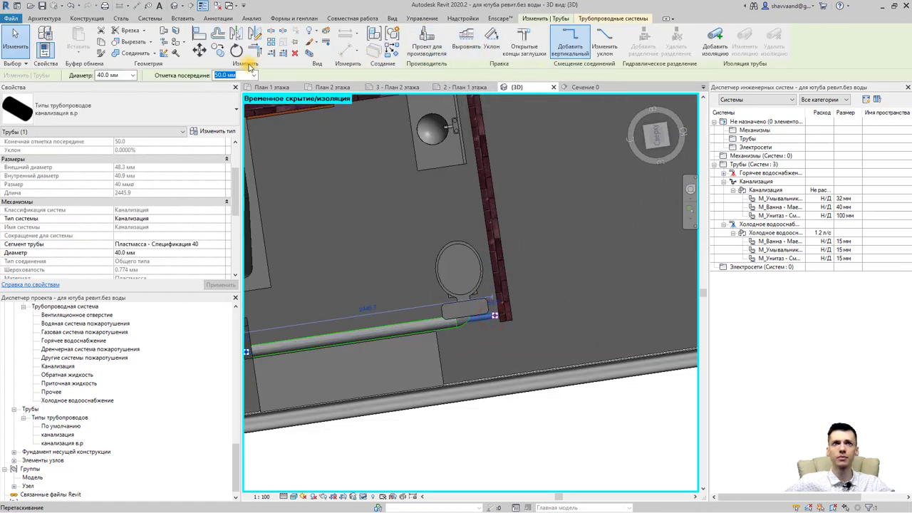
{"action": "left_click", "coordinate": [395, 52]}
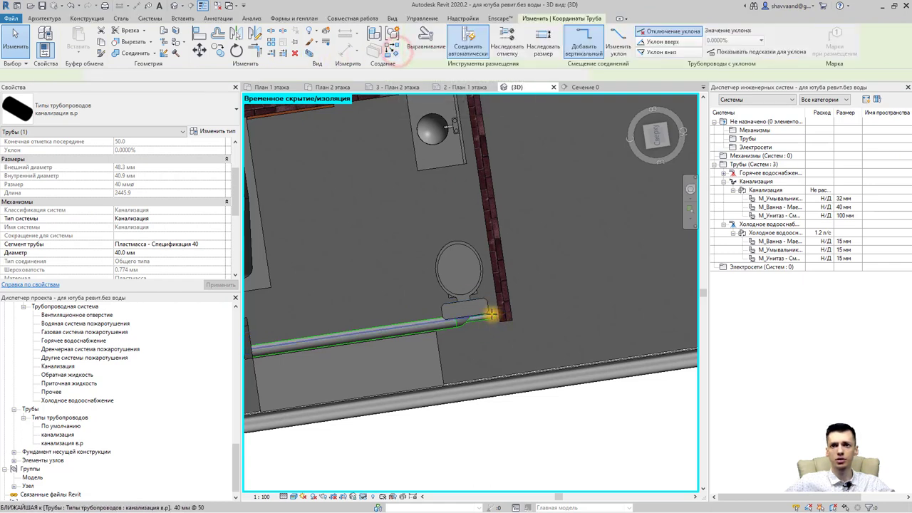
{"action": "left_click", "coordinate": [466, 138]}
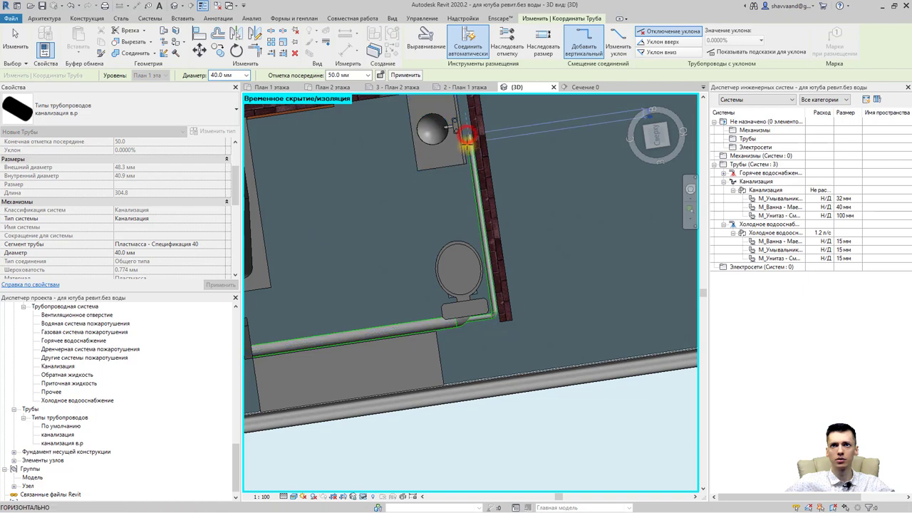
{"action": "key", "text": "Escape"}
{"action": "key", "text": "Escape"}
{"action": "mouse_move", "coordinate": [446, 197]}
{"action": "middle_mouse_down", "text": "shift"}
{"action": "mouse_move", "coordinate": [458, 168]}
{"action": "mouse_move", "coordinate": [427, 322]}
{"action": "middle_mouse_up", "text": "shift"}
{"action": "scroll", "coordinate": [458, 168], "scroll_direction": "up", "scroll_amount": 3}
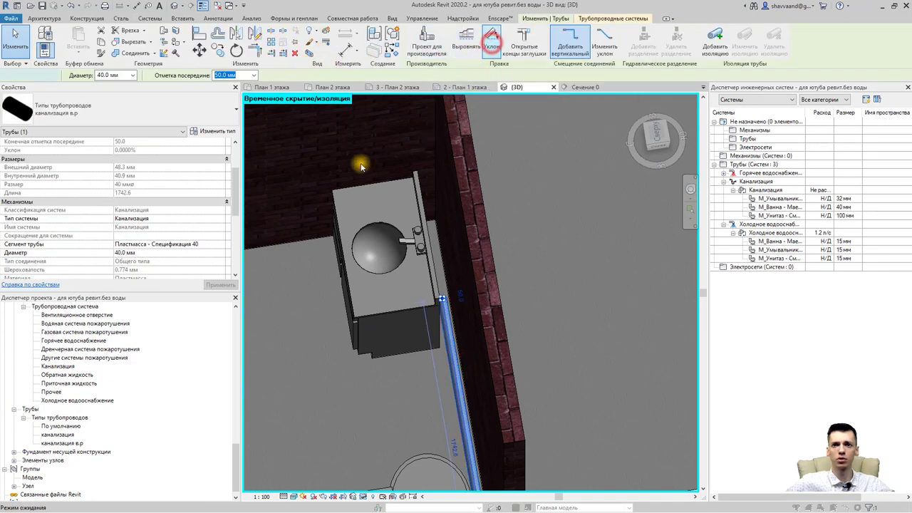
Apply a 1.5000% slope to the 40 mm sewer branch beside the washbasin.
{"action": "left_click", "coordinate": [153, 39]}
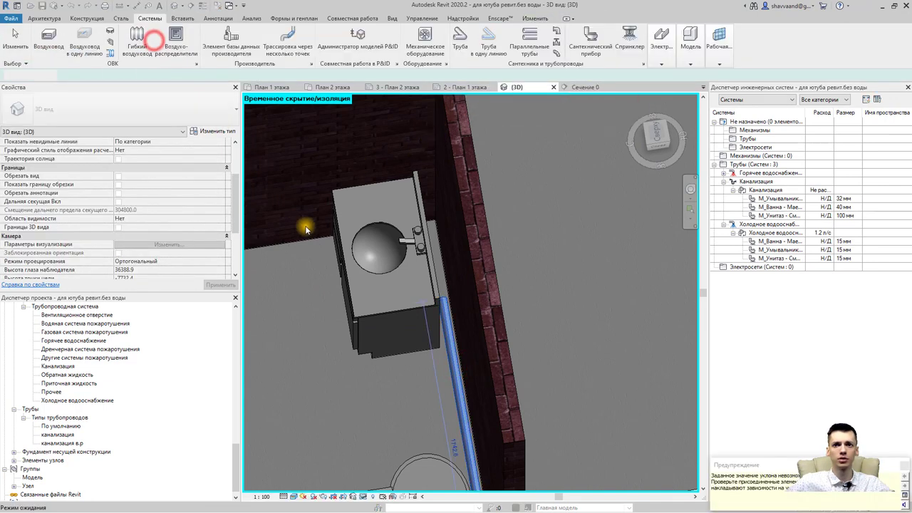
{"action": "mouse_move", "coordinate": [432, 301]}
{"action": "middle_mouse_down"}
{"action": "mouse_move", "coordinate": [433, 140]}
{"action": "mouse_move", "coordinate": [485, 305]}
{"action": "middle_mouse_up"}
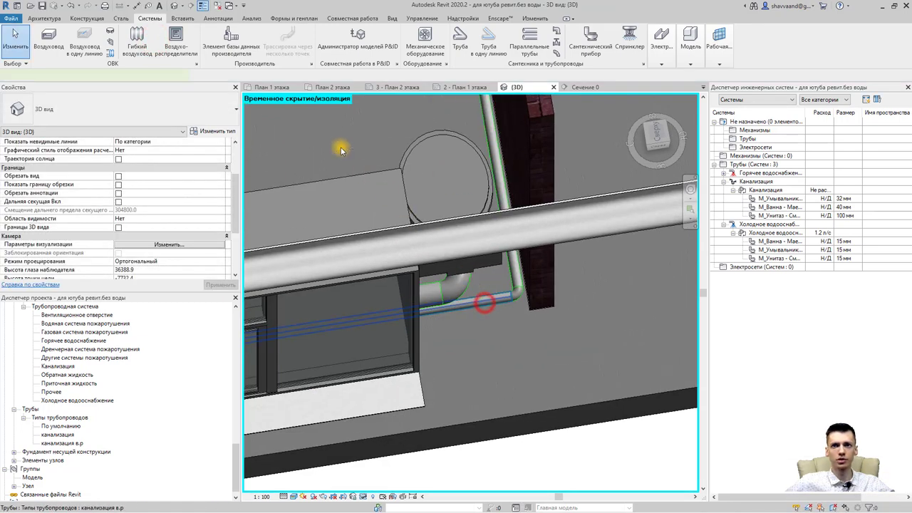
{"action": "left_click", "coordinate": [489, 41]}
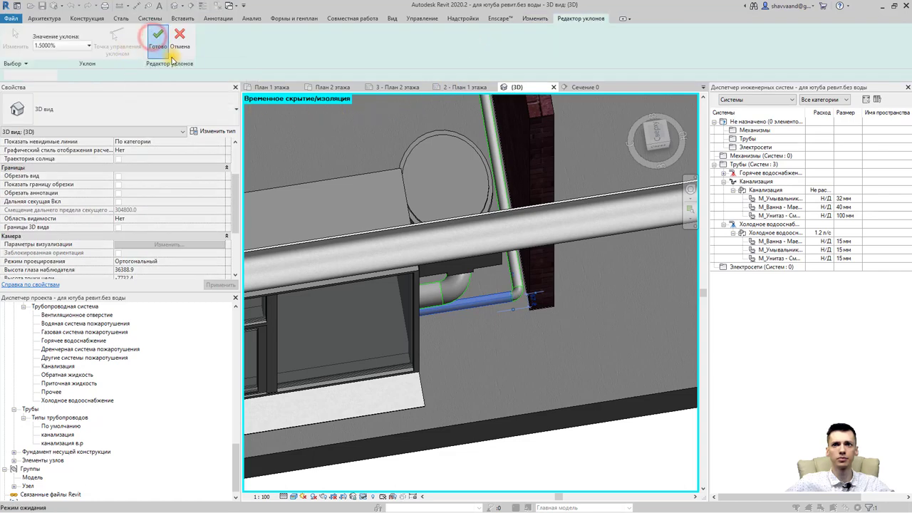
{"action": "mouse_move", "coordinate": [407, 377]}
{"action": "middle_mouse_down", "text": "shift"}
{"action": "mouse_move", "coordinate": [416, 254]}
{"action": "mouse_move", "coordinate": [601, 369]}
{"action": "mouse_move", "coordinate": [401, 270]}
{"action": "mouse_move", "coordinate": [302, 281]}
{"action": "mouse_move", "coordinate": [312, 297]}
{"action": "mouse_move", "coordinate": [418, 309]}
{"action": "mouse_move", "coordinate": [372, 330]}
{"action": "mouse_move", "coordinate": [525, 326]}
{"action": "mouse_move", "coordinate": [510, 310]}
{"action": "mouse_move", "coordinate": [541, 275]}
{"action": "mouse_move", "coordinate": [552, 281]}
{"action": "mouse_move", "coordinate": [534, 285]}
{"action": "mouse_move", "coordinate": [546, 284]}
{"action": "mouse_move", "coordinate": [563, 313]}
{"action": "mouse_move", "coordinate": [566, 299]}
{"action": "mouse_move", "coordinate": [519, 315]}
{"action": "mouse_move", "coordinate": [594, 220]}
{"action": "mouse_move", "coordinate": [580, 253]}
{"action": "mouse_move", "coordinate": [560, 157]}
{"action": "middle_mouse_up", "text": "shift"}
Draw a flexible pipe from the washbasin's drain connector to the sewer branch's end.
{"action": "left_click", "coordinate": [554, 180]}
{"action": "scroll", "coordinate": [554, 179], "scroll_direction": "up", "scroll_amount": 3}
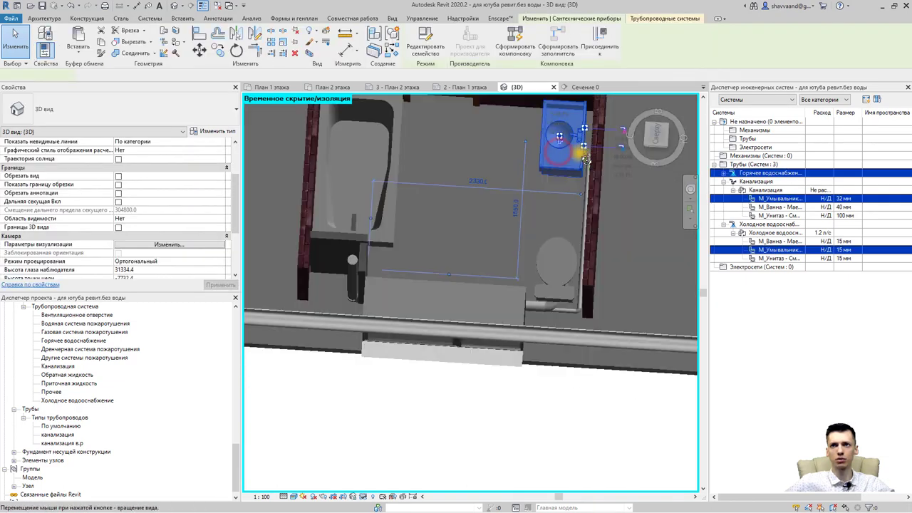
{"action": "scroll", "coordinate": [525, 204], "scroll_direction": "up", "scroll_amount": 2}
{"action": "middle_click_drag", "start_coordinate": [525, 204], "coordinate": [482, 289]}
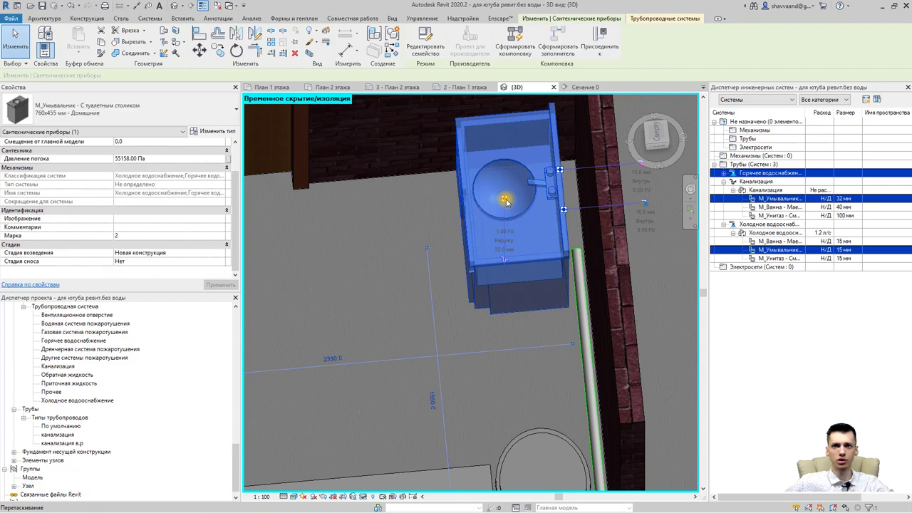
{"action": "right_click", "coordinate": [505, 201]}
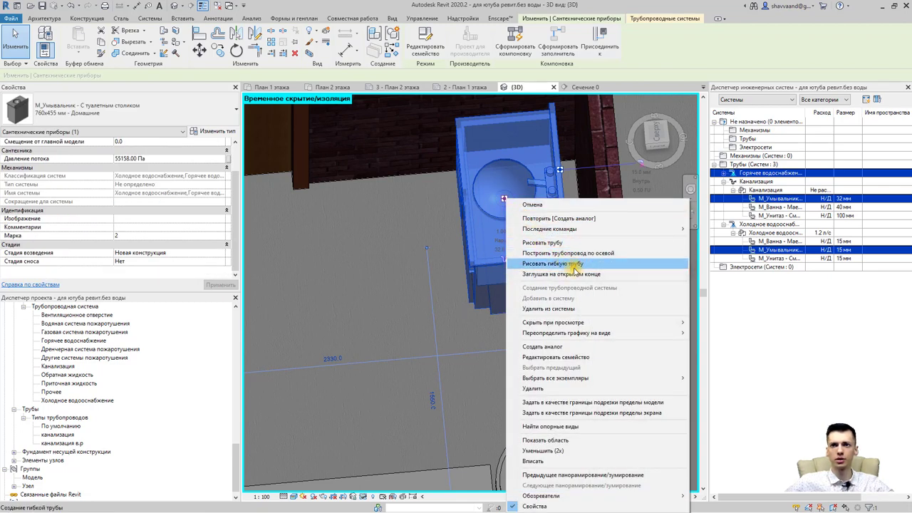
{"action": "left_click", "coordinate": [574, 265]}
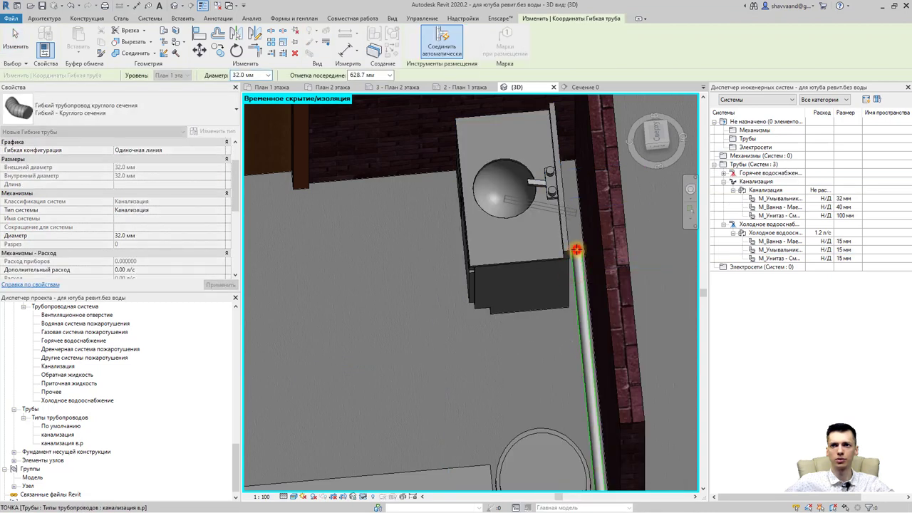
{"action": "left_click", "coordinate": [576, 250]}
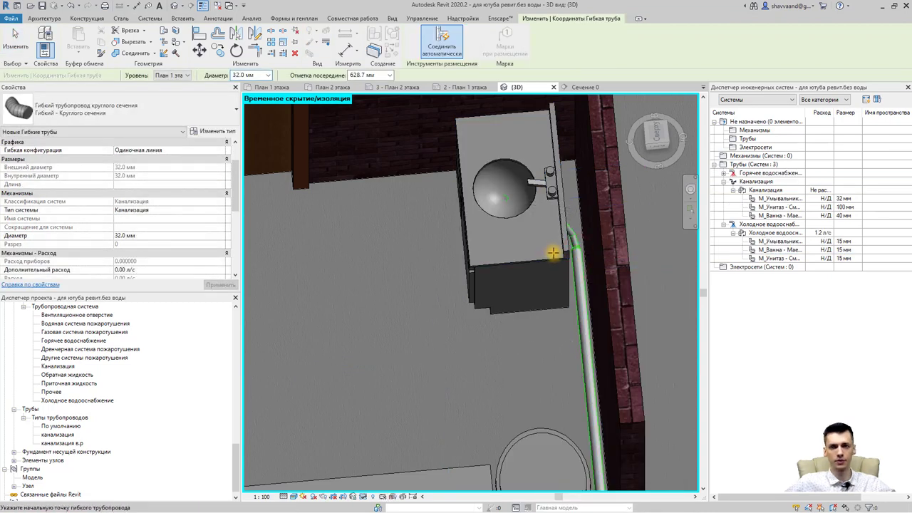
{"action": "key", "text": "Escape"}
Set the new flexible pipe's diameter to 40 mm.
{"action": "left_click", "coordinate": [573, 241]}
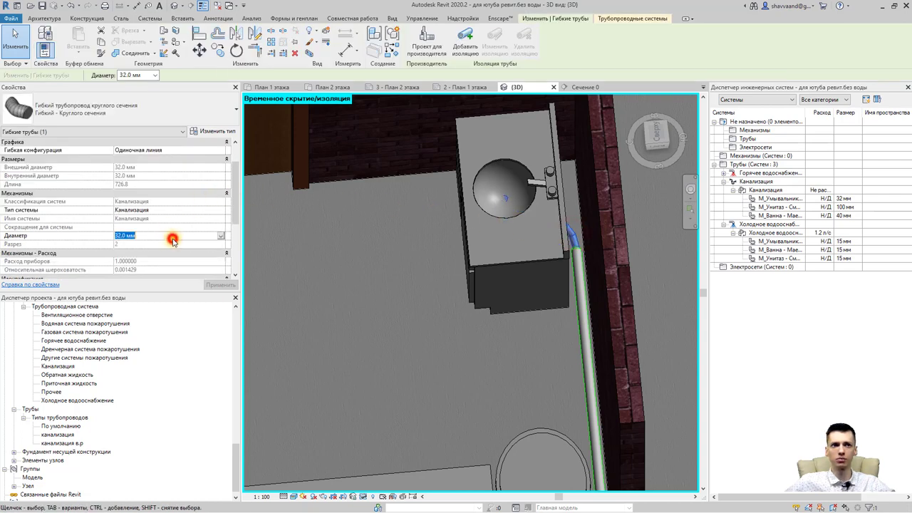
{"action": "type", "text": "40"}
{"action": "key", "text": "Return"}
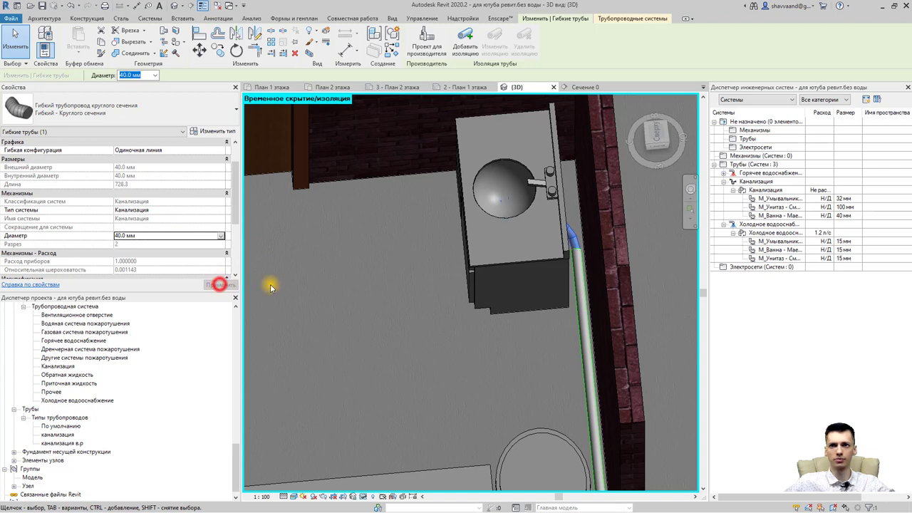
{"action": "key", "text": "Escape"}
{"action": "mouse_move", "coordinate": [465, 334]}
{"action": "middle_mouse_down", "text": "shift"}
{"action": "mouse_move", "coordinate": [399, 362]}
{"action": "mouse_move", "coordinate": [433, 315]}
{"action": "mouse_move", "coordinate": [419, 350]}
{"action": "mouse_move", "coordinate": [472, 292]}
{"action": "mouse_move", "coordinate": [525, 265]}
{"action": "middle_mouse_up", "text": "shift"}
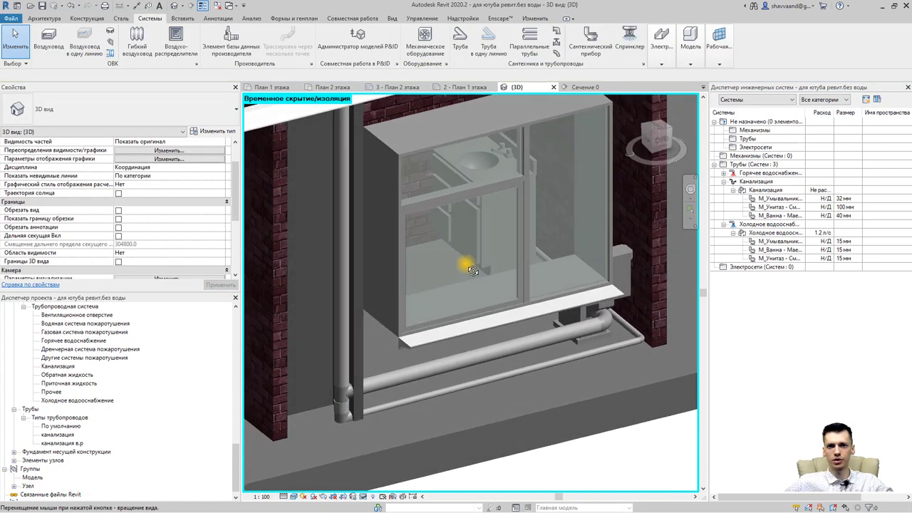
{"action": "scroll", "coordinate": [358, 417], "scroll_direction": "up", "scroll_amount": 3}
{"action": "scroll", "coordinate": [411, 407], "scroll_direction": "up", "scroll_amount": 5}
{"action": "middle_click_drag", "start_coordinate": [411, 407], "coordinate": [307, 399]}
Change the 100 mm sewer pipe's slope from 1.5000% to 3.5000%.
{"action": "scroll", "coordinate": [307, 402], "scroll_direction": "down", "scroll_amount": 2}
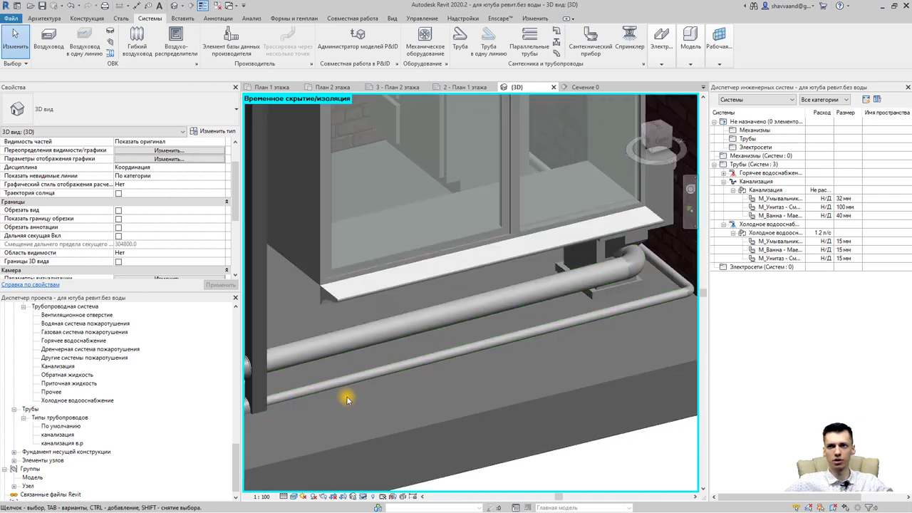
{"action": "scroll", "coordinate": [350, 399], "scroll_direction": "down", "scroll_amount": 2}
{"action": "scroll", "coordinate": [350, 434], "scroll_direction": "down", "scroll_amount": 2}
{"action": "middle_click_drag", "start_coordinate": [413, 420], "coordinate": [436, 365]}
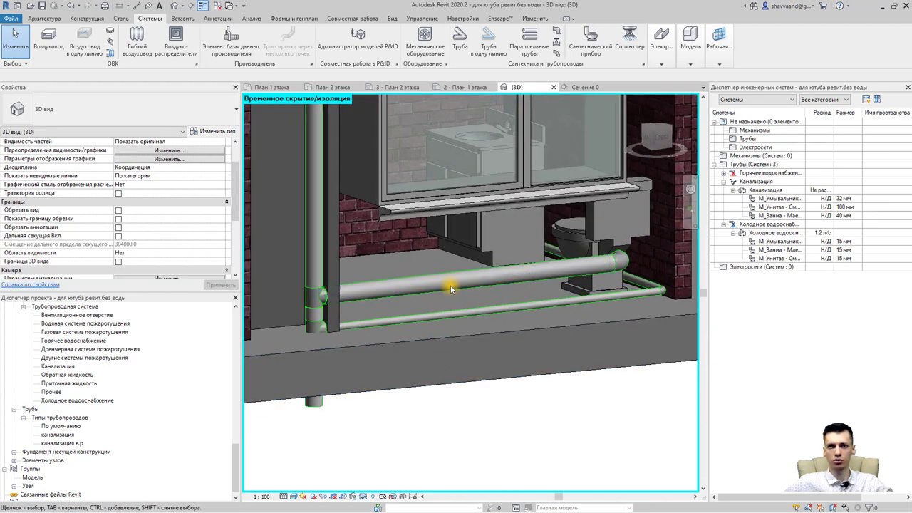
{"action": "left_click", "coordinate": [451, 285]}
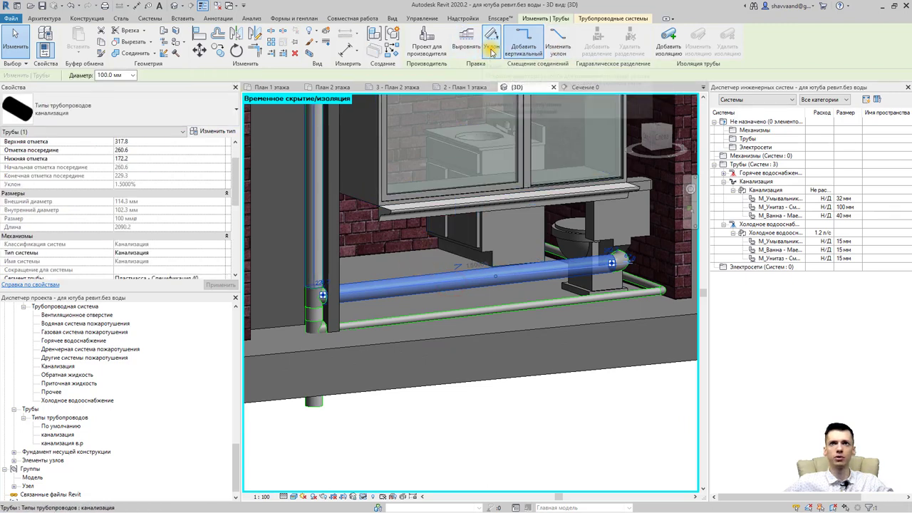
{"action": "left_click", "coordinate": [492, 49]}
{"action": "left_click", "coordinate": [89, 45]}
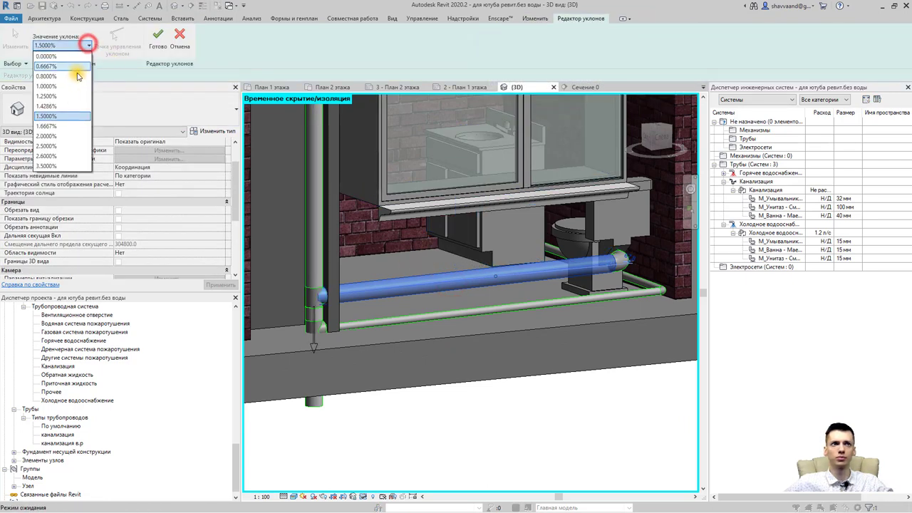
{"action": "left_click", "coordinate": [45, 165]}
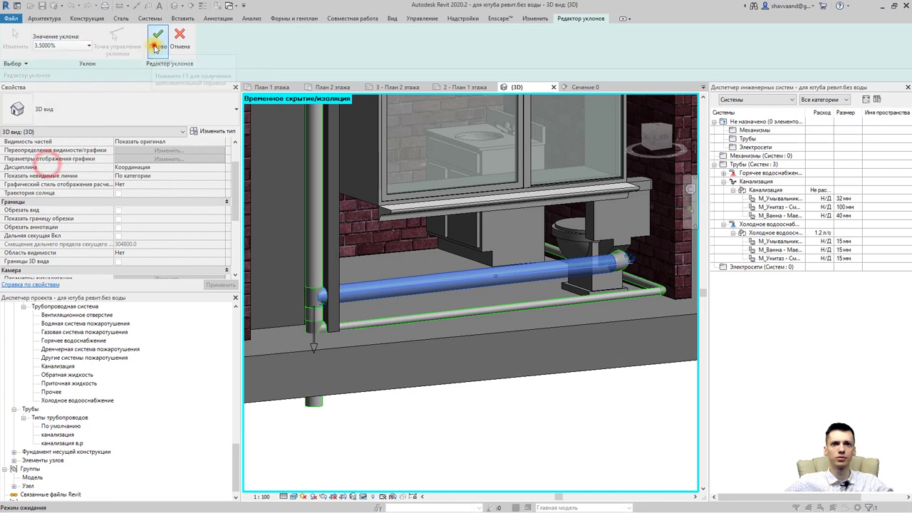
{"action": "left_click", "coordinate": [156, 48]}
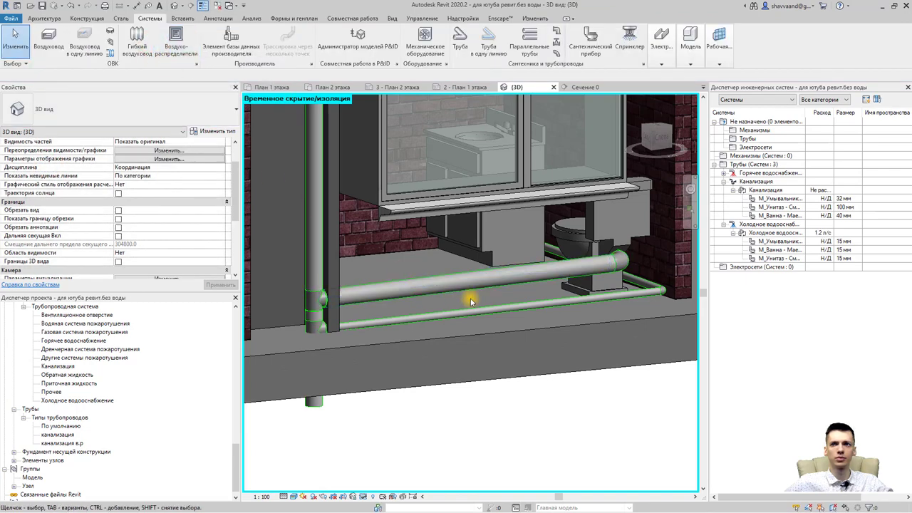
{"action": "mouse_move", "coordinate": [470, 298]}
{"action": "middle_mouse_down", "text": "shift"}
{"action": "mouse_move", "coordinate": [349, 320]}
{"action": "mouse_move", "coordinate": [470, 320]}
{"action": "mouse_move", "coordinate": [342, 322]}
{"action": "middle_mouse_up", "text": "shift"}
{"action": "scroll", "coordinate": [342, 322], "scroll_direction": "up", "scroll_amount": 3}
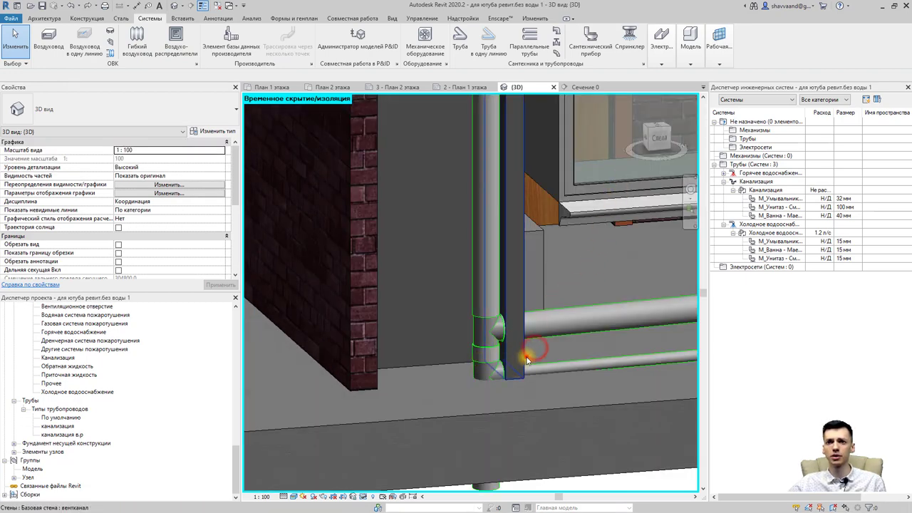
Temporarily hide the wall blocking the riser and view the model from the left.
{"action": "left_click", "coordinate": [526, 358]}
{"action": "left_click", "coordinate": [374, 366]}
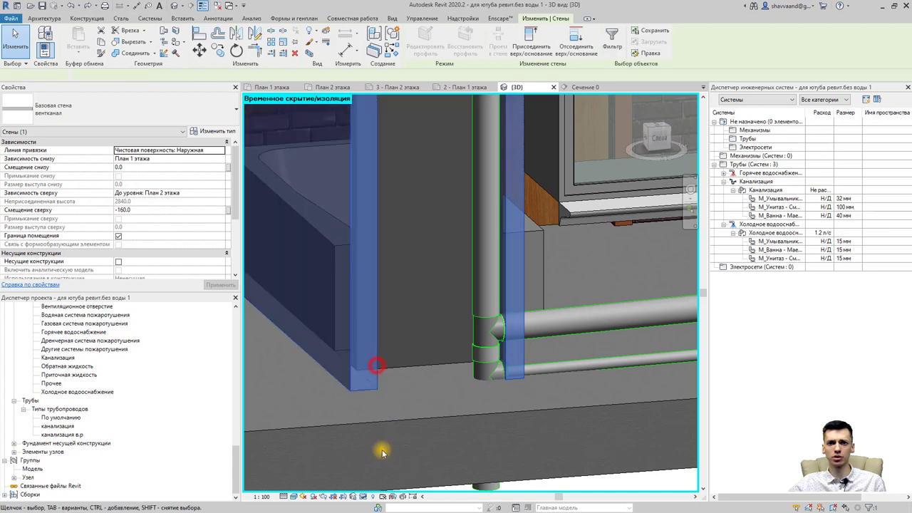
{"action": "left_click", "coordinate": [363, 497]}
{"action": "left_click", "coordinate": [371, 471]}
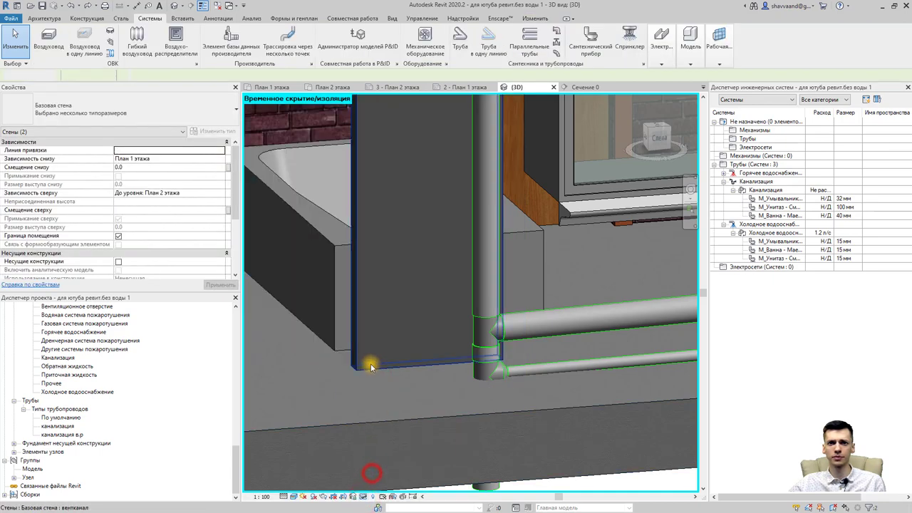
{"action": "left_click", "coordinate": [356, 354]}
{"action": "left_click", "coordinate": [364, 496]}
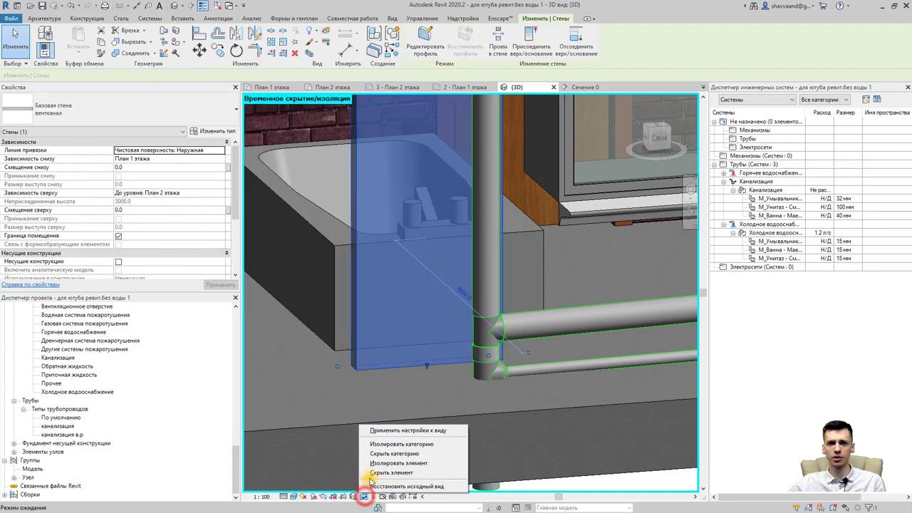
{"action": "left_click", "coordinate": [454, 407]}
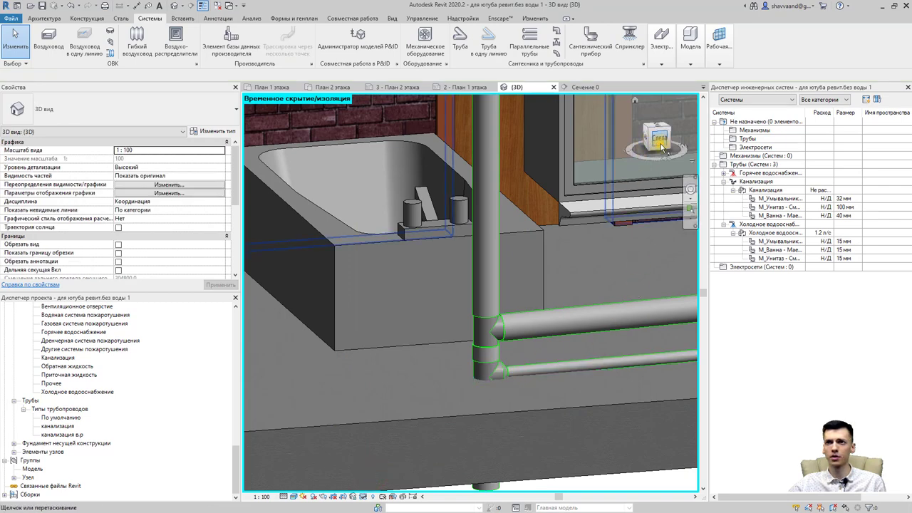
{"action": "left_click", "coordinate": [661, 146]}
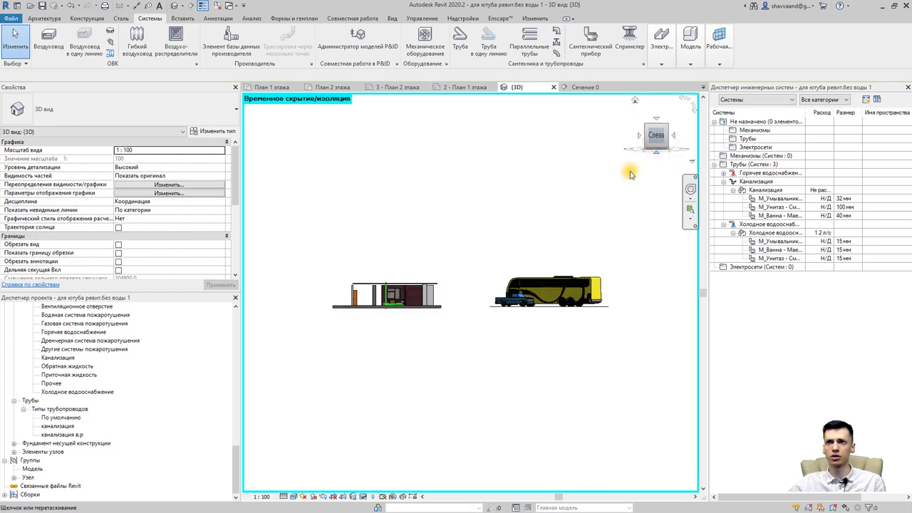
{"action": "scroll", "coordinate": [374, 271], "scroll_direction": "up", "scroll_amount": 5}
{"action": "scroll", "coordinate": [388, 300], "scroll_direction": "up", "scroll_amount": 3}
{"action": "scroll", "coordinate": [402, 308], "scroll_direction": "up", "scroll_amount": 3}
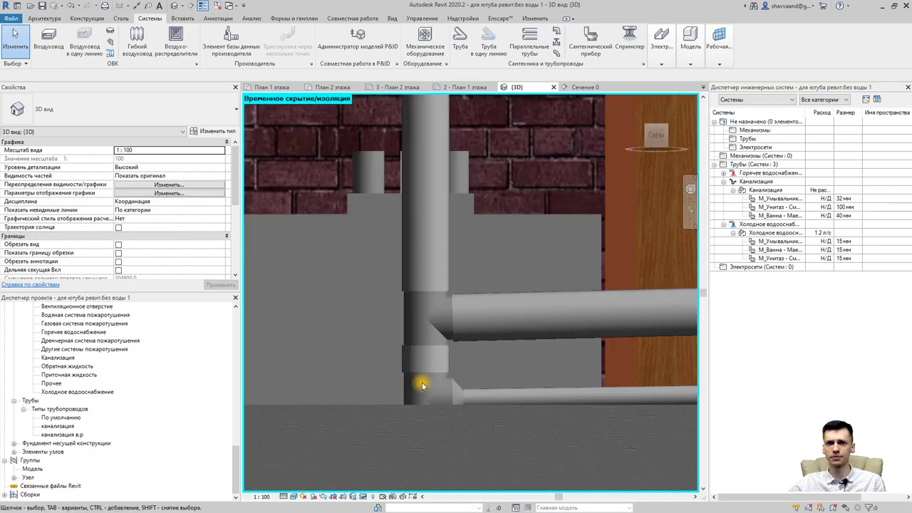
Move the 100 mm riser tee upward.
{"action": "left_click", "coordinate": [433, 395]}
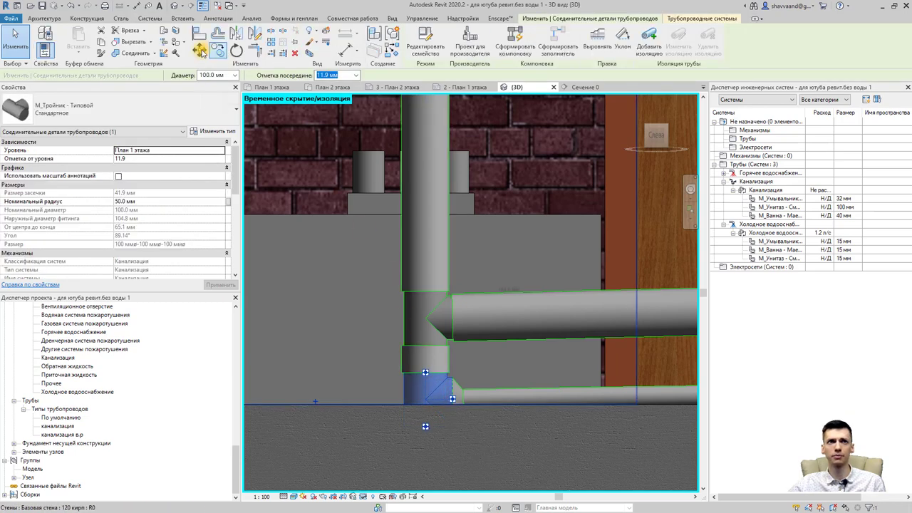
{"action": "left_click", "coordinate": [200, 49]}
{"action": "scroll", "coordinate": [399, 356], "scroll_direction": "up", "scroll_amount": 3}
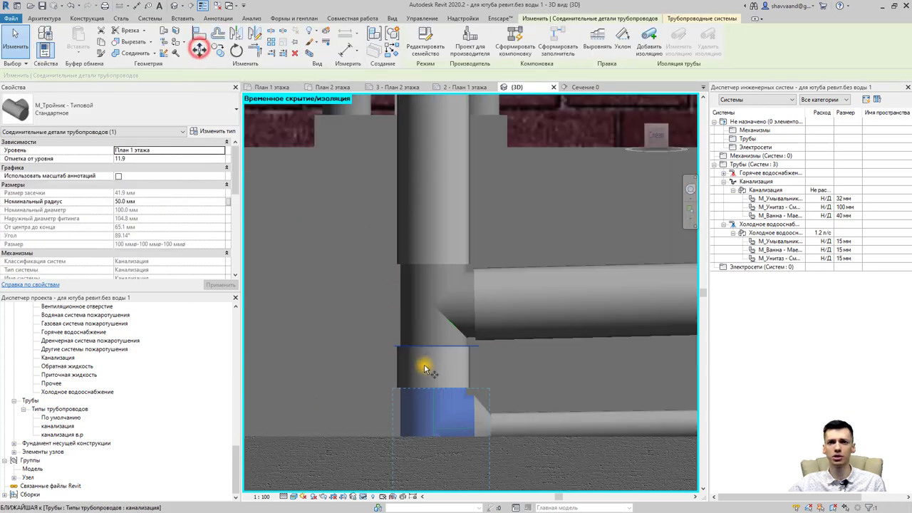
{"action": "left_click", "coordinate": [437, 372]}
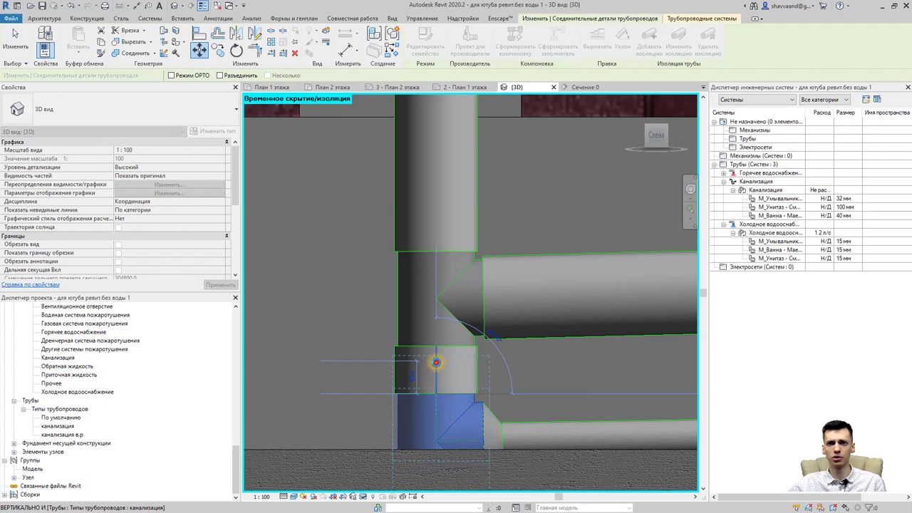
{"action": "left_click", "coordinate": [437, 367]}
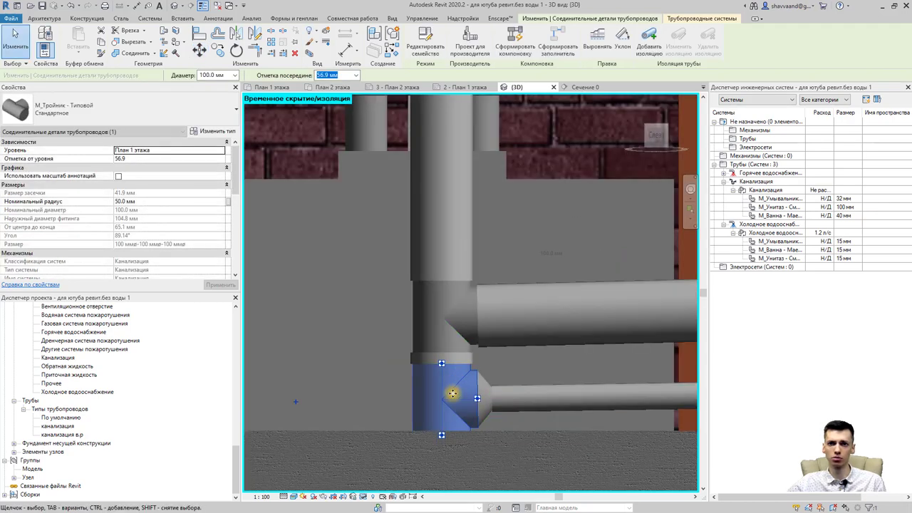
{"action": "mouse_move", "coordinate": [447, 423]}
{"action": "middle_mouse_down", "text": "shift"}
{"action": "mouse_move", "coordinate": [464, 437]}
{"action": "mouse_move", "coordinate": [451, 442]}
{"action": "mouse_move", "coordinate": [444, 399]}
{"action": "middle_mouse_up", "text": "shift"}
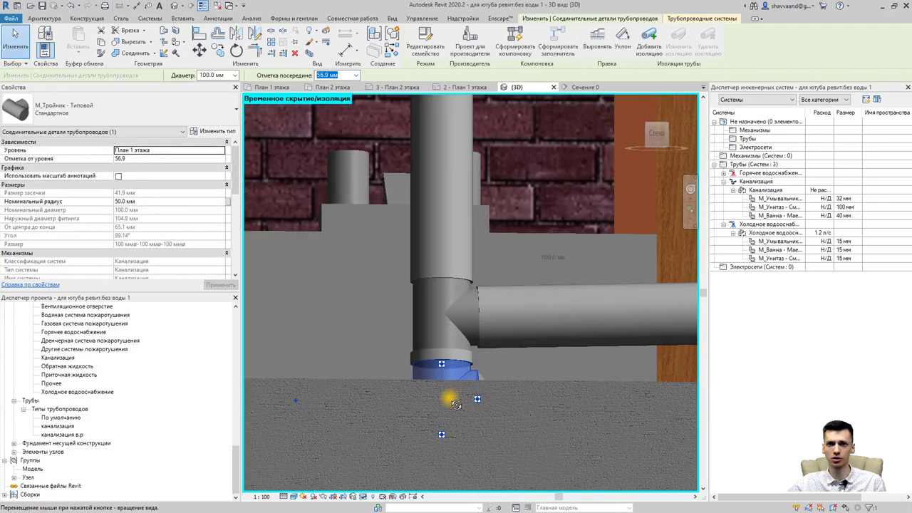
{"action": "scroll", "coordinate": [580, 275], "scroll_direction": "up", "scroll_amount": 5}
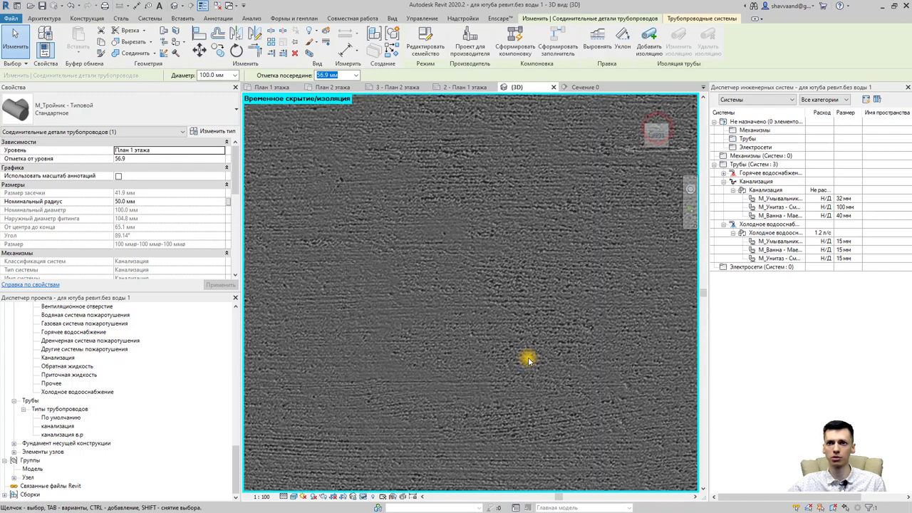
{"action": "scroll", "coordinate": [525, 356], "scroll_direction": "down", "scroll_amount": 2}
{"action": "scroll", "coordinate": [523, 372], "scroll_direction": "up", "scroll_amount": 1}
{"action": "scroll", "coordinate": [499, 356], "scroll_direction": "down", "scroll_amount": 2}
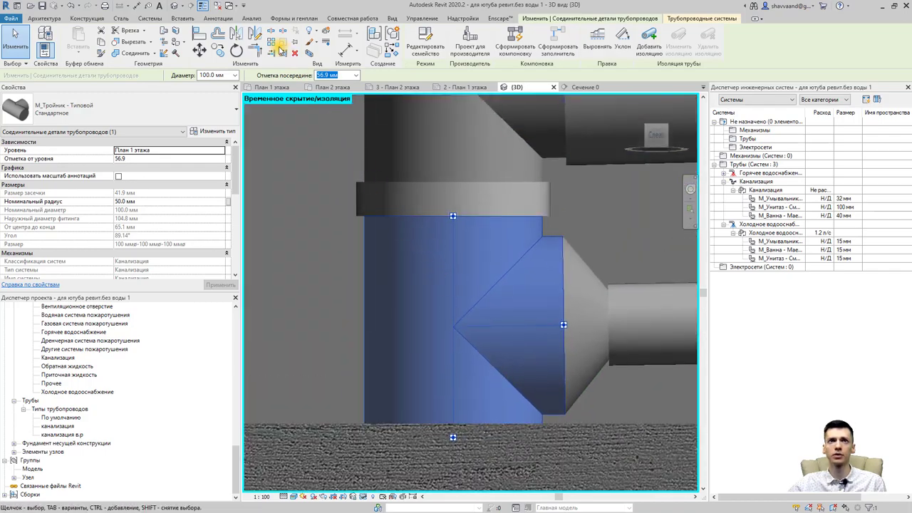
Move the tee again so its top edge meets the coupling ring above.
{"action": "left_click", "coordinate": [199, 50]}
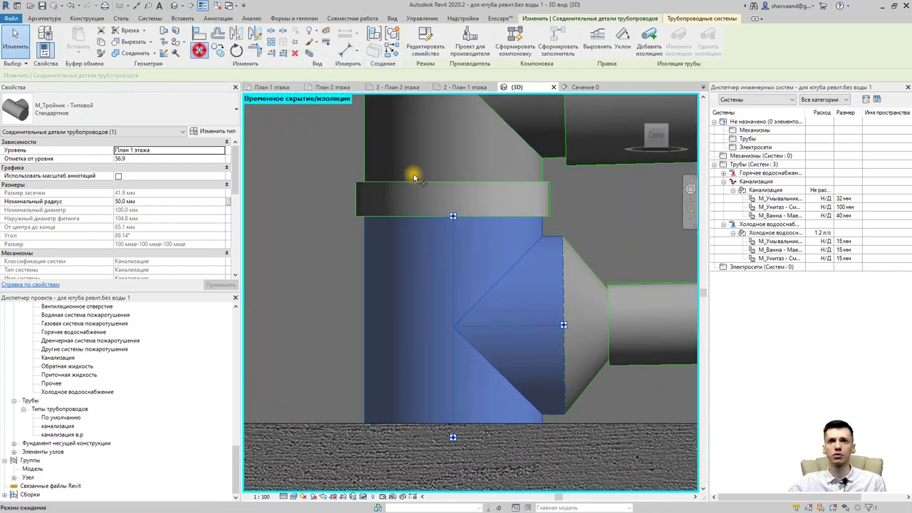
{"action": "left_click", "coordinate": [453, 213]}
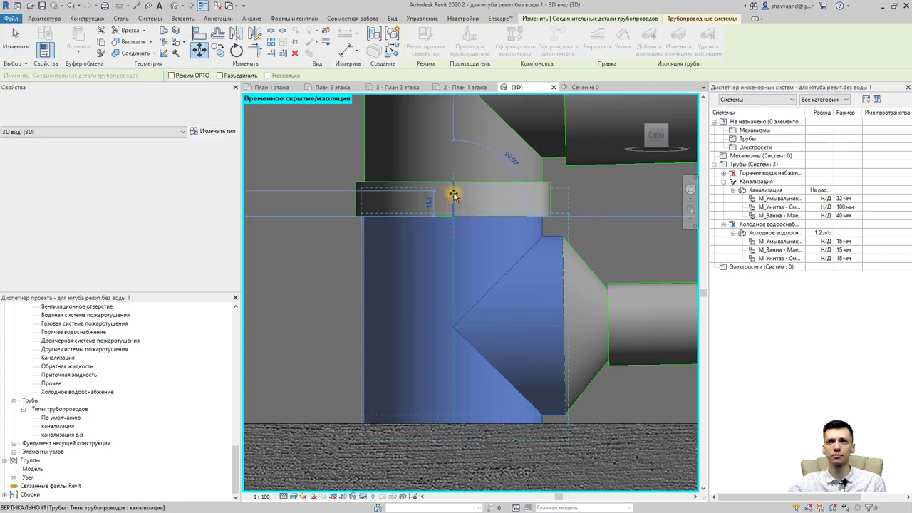
{"action": "left_click", "coordinate": [454, 213]}
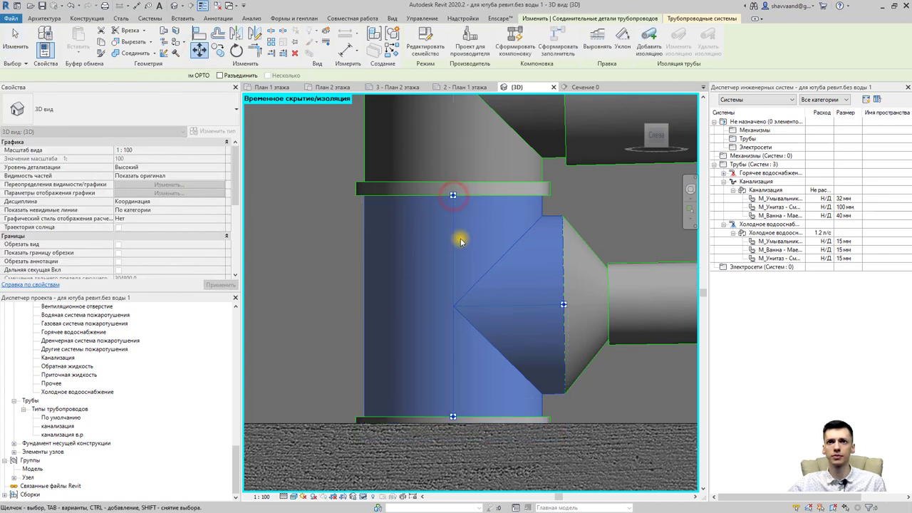
{"action": "middle_click_drag", "start_coordinate": [464, 259], "coordinate": [489, 322], "text": "shift"}
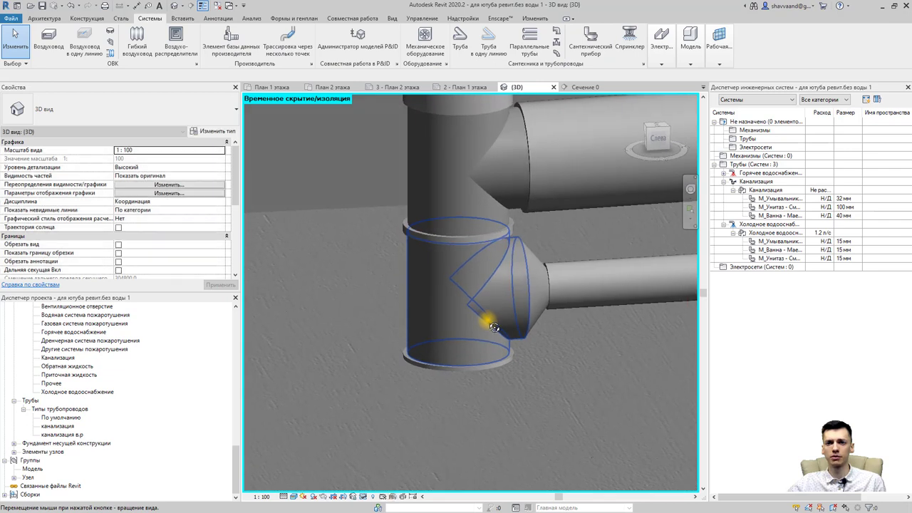
Try drawing a short pipe from the tee at 50 mm middle elevation, dismissing the routing error.
{"action": "scroll", "coordinate": [484, 329], "scroll_direction": "down", "scroll_amount": 5}
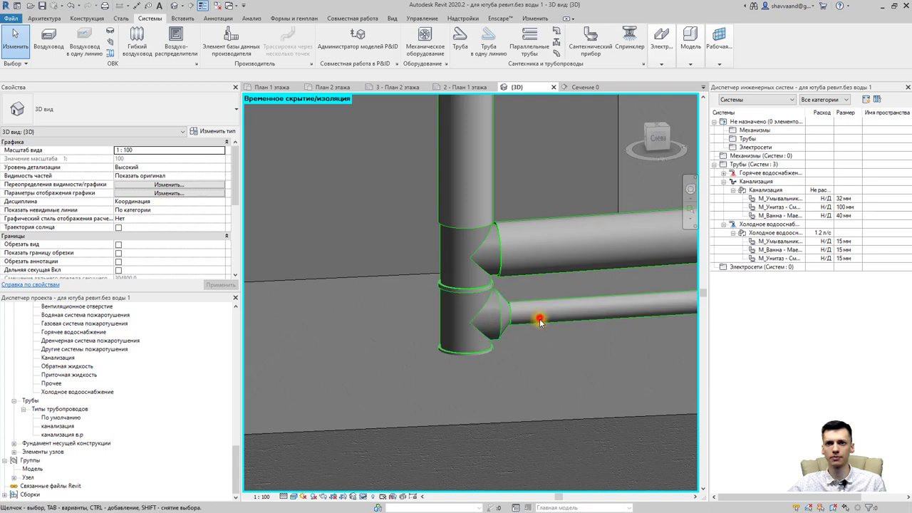
{"action": "left_click", "coordinate": [539, 322]}
{"action": "type", "text": "50"}
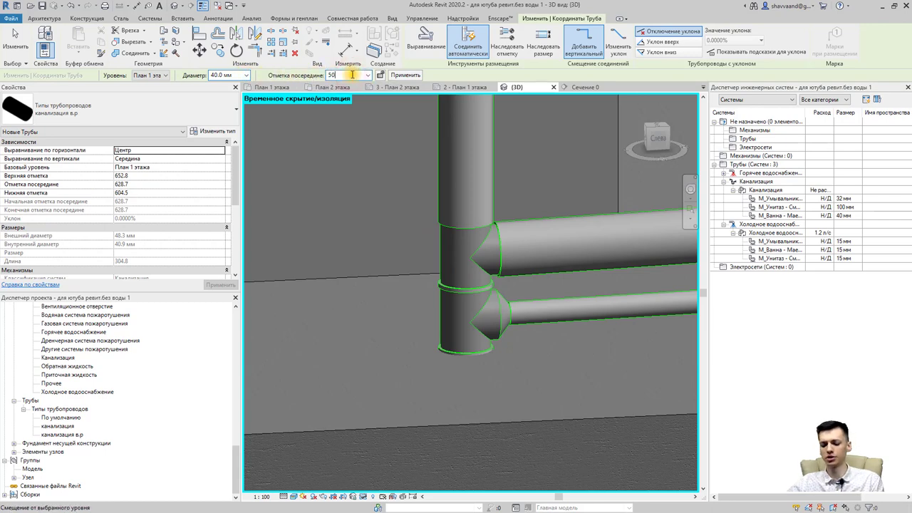
{"action": "key", "text": "Return"}
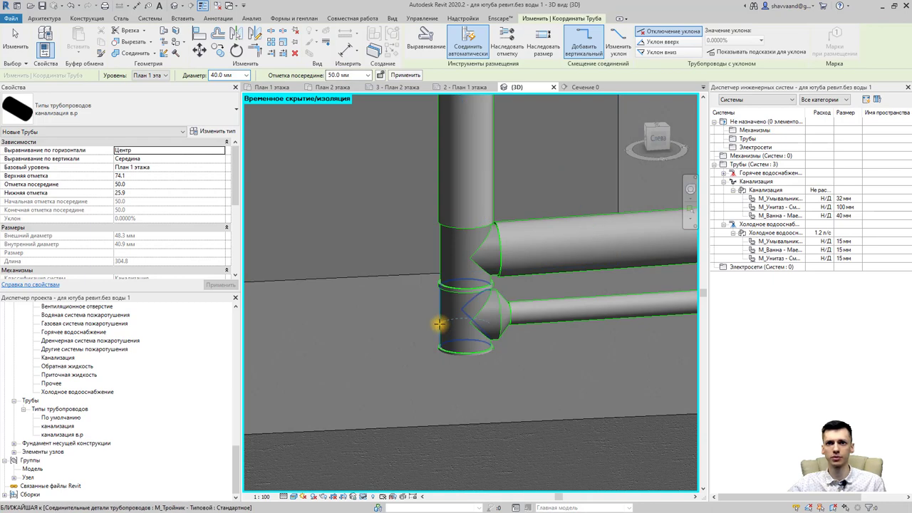
{"action": "left_click", "coordinate": [439, 324]}
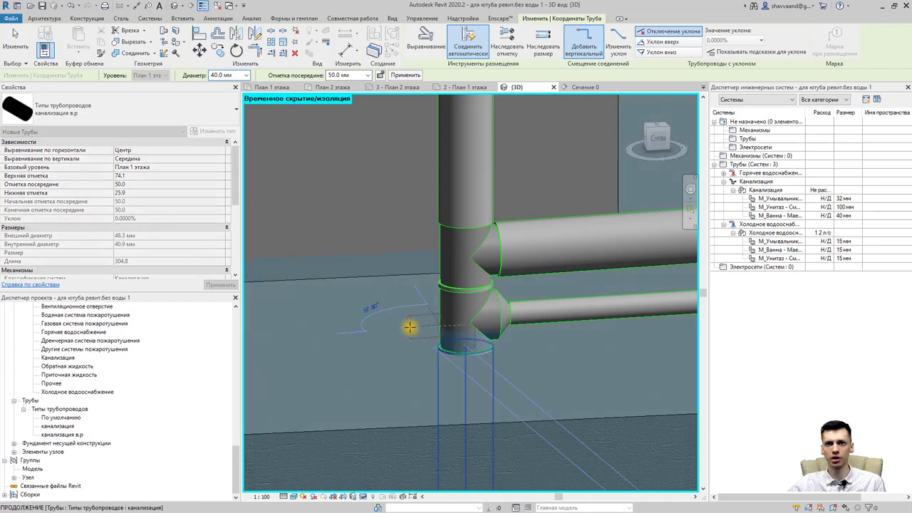
{"action": "left_click", "coordinate": [410, 326]}
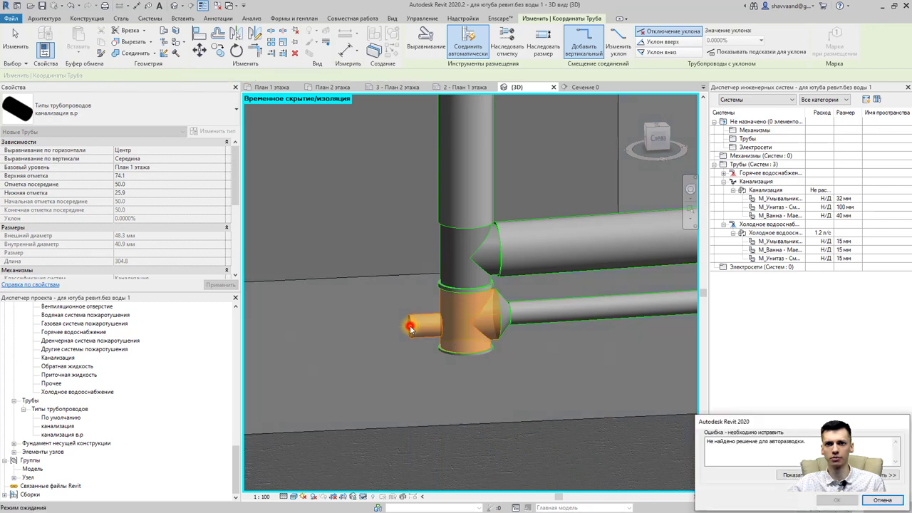
{"action": "left_click", "coordinate": [894, 502]}
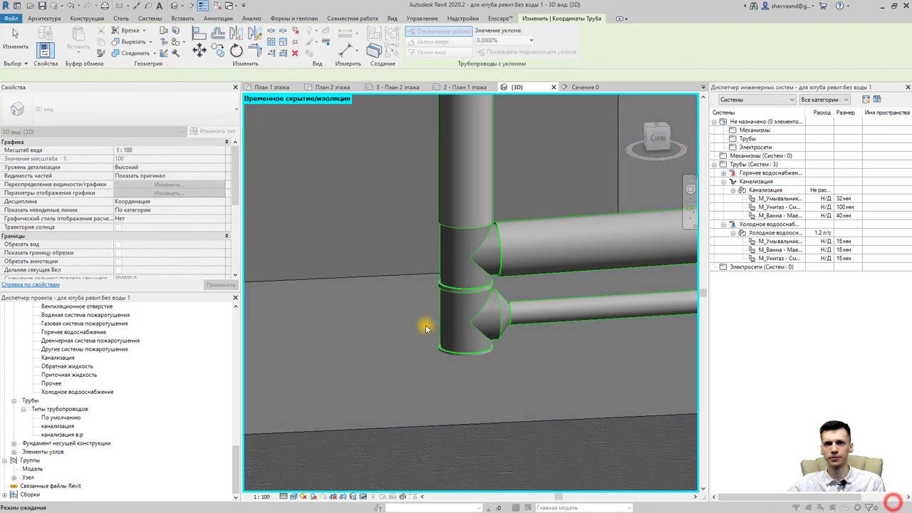
Draw a trial pipe off the riser base, then delete the short stub.
{"action": "left_click", "coordinate": [470, 354]}
{"action": "mouse_move", "coordinate": [470, 354]}
{"action": "middle_mouse_down", "text": "shift"}
{"action": "mouse_move", "coordinate": [433, 332]}
{"action": "mouse_move", "coordinate": [482, 346]}
{"action": "middle_mouse_up", "text": "shift"}
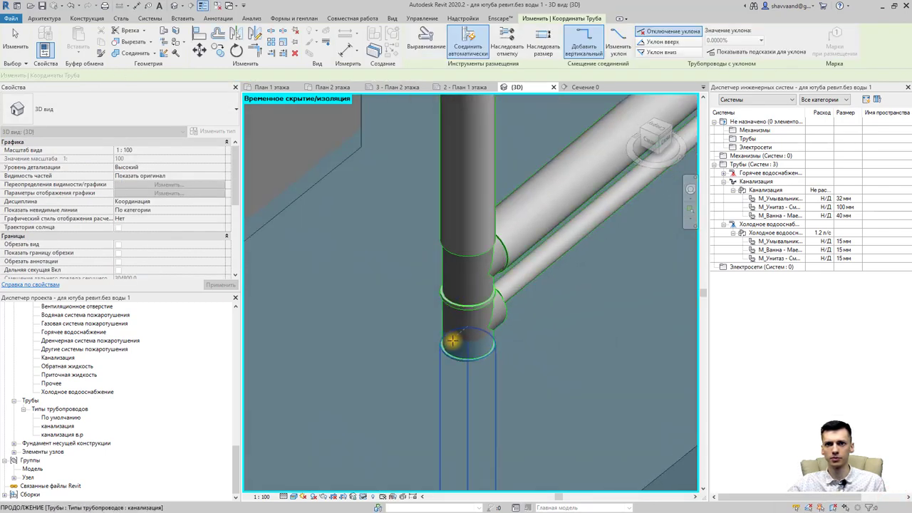
{"action": "left_click", "coordinate": [454, 340]}
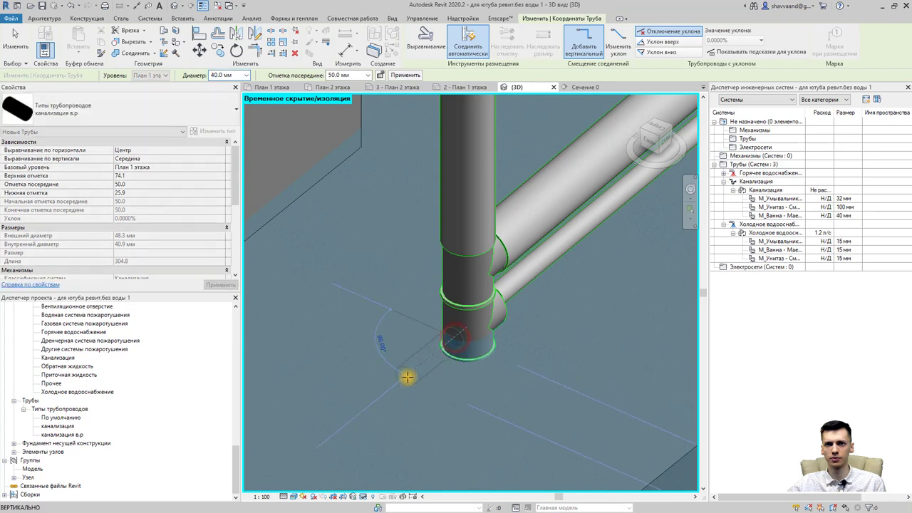
{"action": "left_click", "coordinate": [407, 377]}
{"action": "key", "text": "Escape"}
{"action": "key", "text": "Escape"}
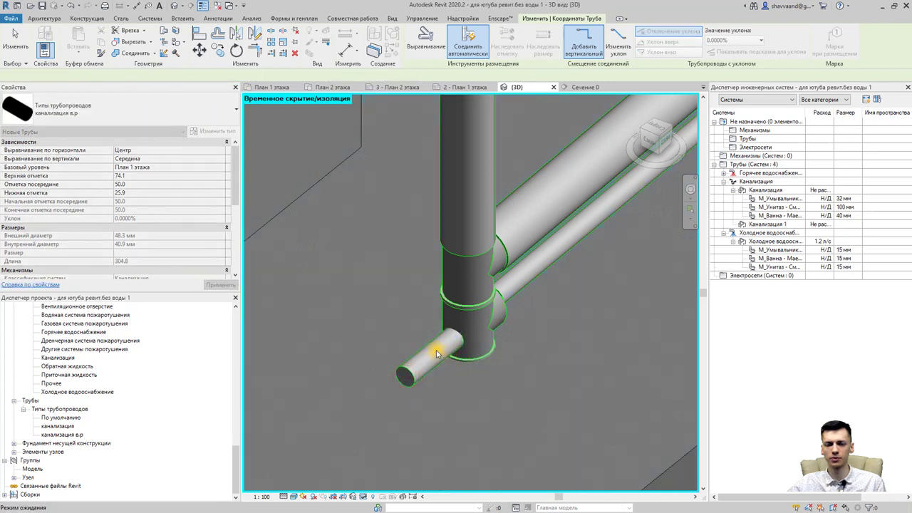
{"action": "left_click", "coordinate": [406, 330]}
{"action": "mouse_move", "coordinate": [406, 330]}
{"action": "middle_mouse_down", "text": "shift"}
{"action": "mouse_move", "coordinate": [514, 381]}
{"action": "mouse_move", "coordinate": [533, 330]}
{"action": "mouse_move", "coordinate": [511, 298]}
{"action": "mouse_move", "coordinate": [591, 265]}
{"action": "mouse_move", "coordinate": [478, 303]}
{"action": "middle_mouse_up", "text": "shift"}
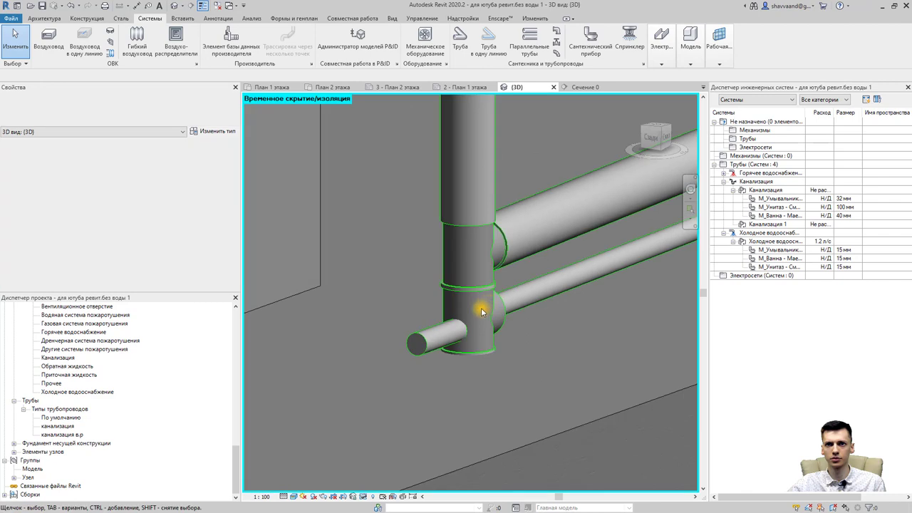
{"action": "left_click", "coordinate": [448, 341]}
{"action": "key", "text": "Delete"}
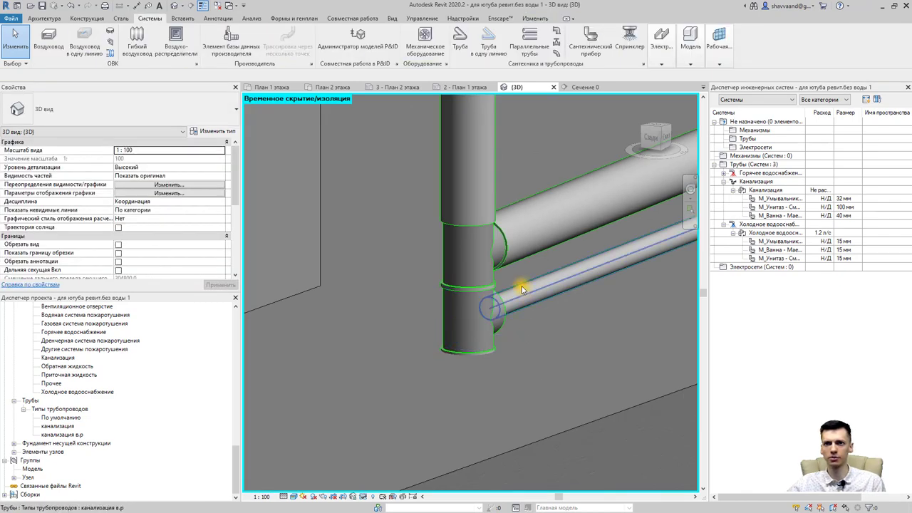
Draw a short pipe of the lower branch's 40 mm type off the riser base.
{"action": "left_click", "coordinate": [521, 285]}
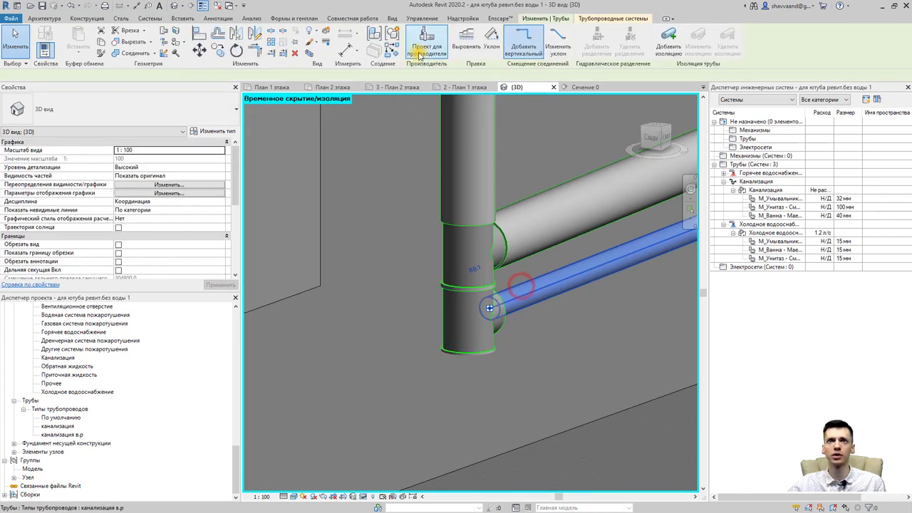
{"action": "left_click", "coordinate": [394, 52]}
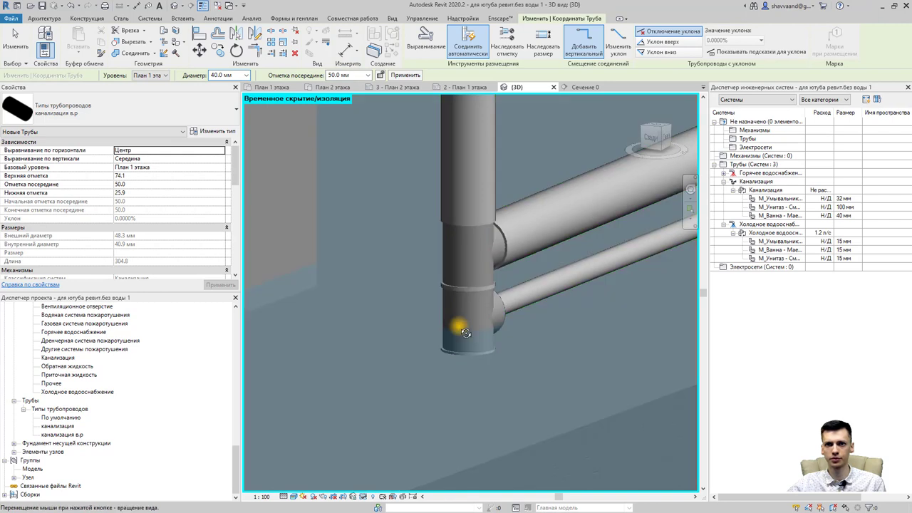
{"action": "middle_click_drag", "start_coordinate": [448, 326], "coordinate": [470, 334], "text": "shift"}
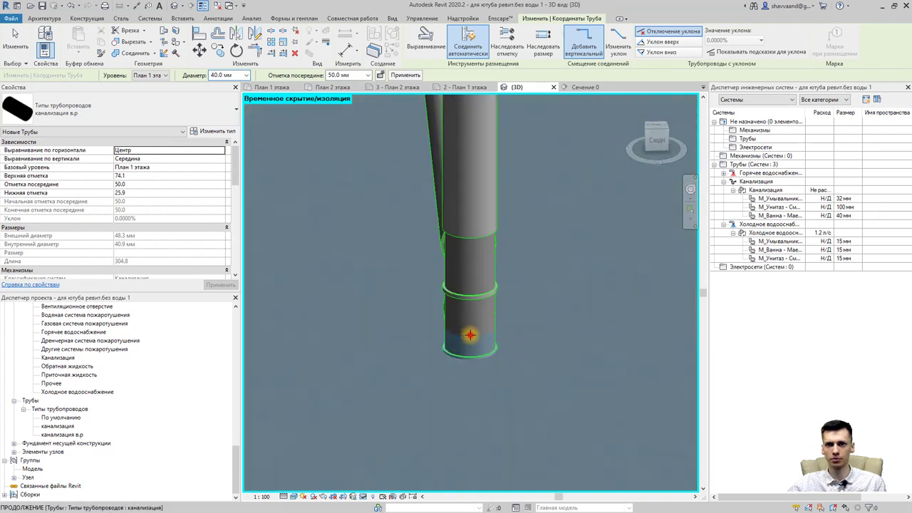
{"action": "left_click", "coordinate": [469, 335]}
{"action": "left_click", "coordinate": [476, 392]}
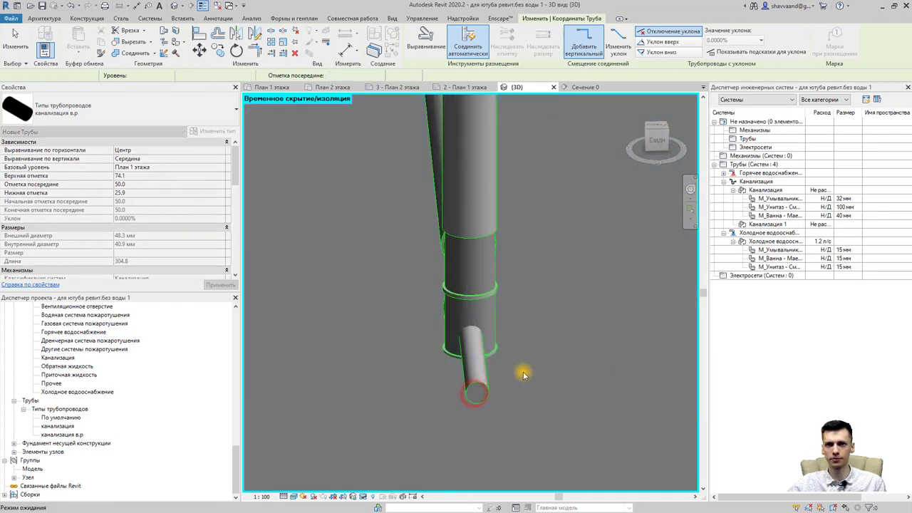
{"action": "mouse_move", "coordinate": [490, 347]}
{"action": "middle_mouse_down", "text": "shift"}
{"action": "mouse_move", "coordinate": [533, 356]}
{"action": "mouse_move", "coordinate": [482, 289]}
{"action": "mouse_move", "coordinate": [414, 318]}
{"action": "mouse_move", "coordinate": [432, 328]}
{"action": "mouse_move", "coordinate": [401, 344]}
{"action": "middle_mouse_up", "text": "shift"}
{"action": "key", "text": "Escape"}
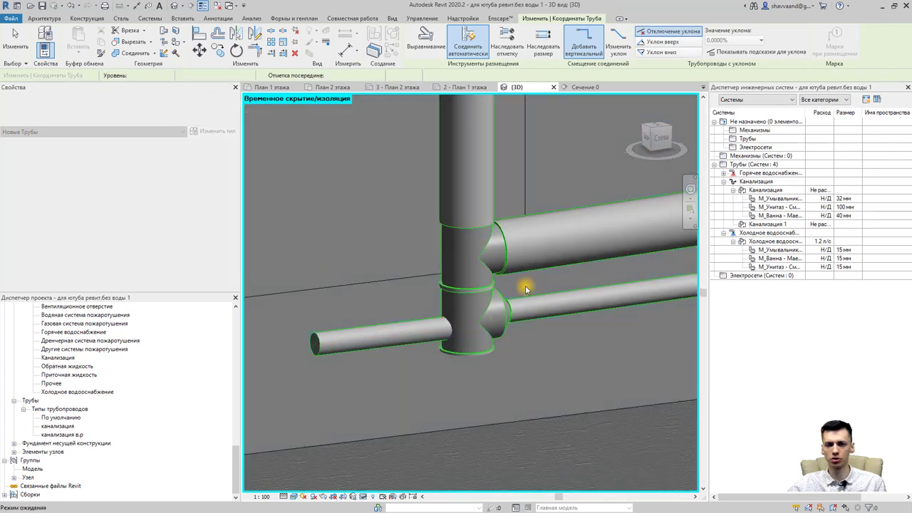
Move the short branch pipe so its end snaps to the tee connector at 69.1 mm offset.
{"action": "left_click", "coordinate": [661, 140]}
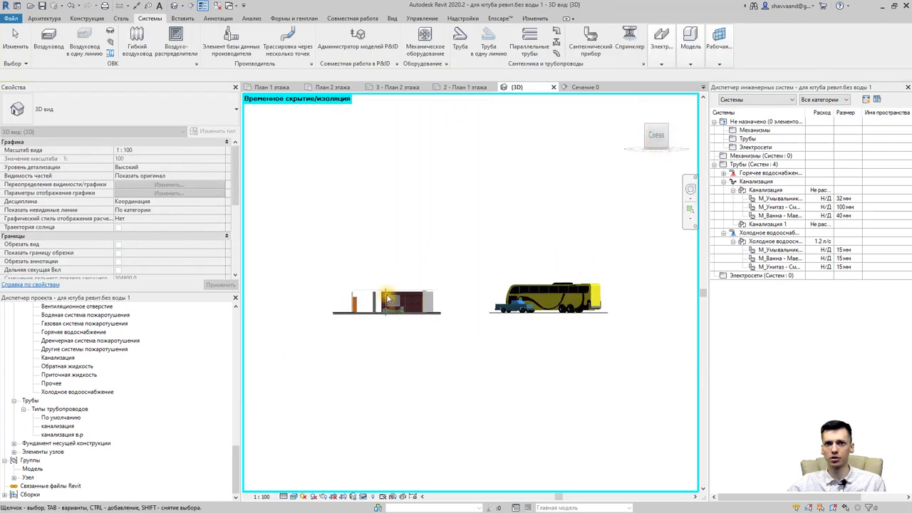
{"action": "scroll", "coordinate": [610, 285], "scroll_direction": "up", "scroll_amount": 4}
{"action": "middle_click_drag", "start_coordinate": [610, 285], "coordinate": [564, 358]}
{"action": "scroll", "coordinate": [362, 403], "scroll_direction": "up", "scroll_amount": 3}
{"action": "scroll", "coordinate": [346, 393], "scroll_direction": "up", "scroll_amount": 3}
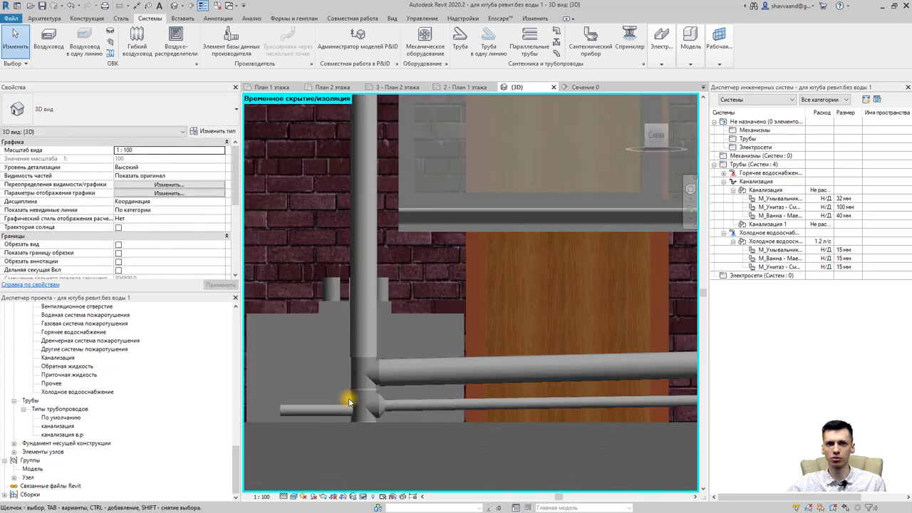
{"action": "scroll", "coordinate": [359, 395], "scroll_direction": "up", "scroll_amount": 1}
{"action": "scroll", "coordinate": [401, 419], "scroll_direction": "up", "scroll_amount": 1}
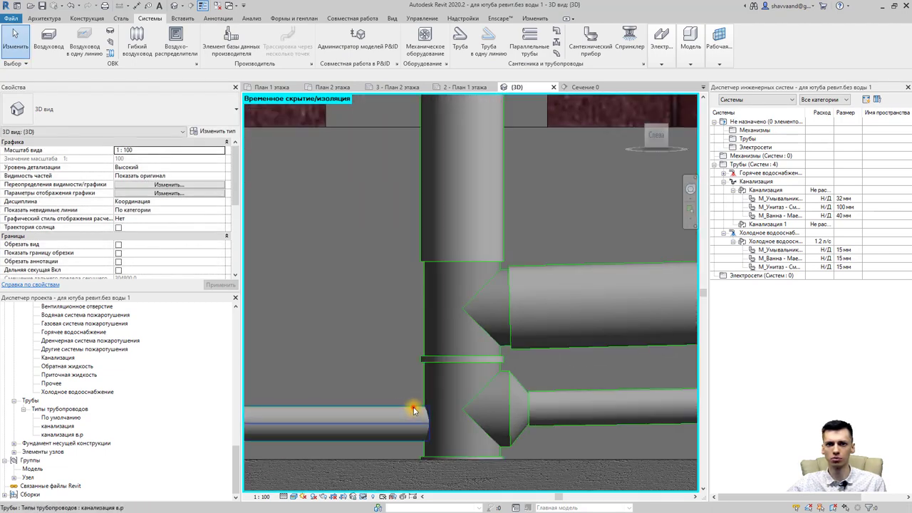
{"action": "left_click", "coordinate": [411, 413]}
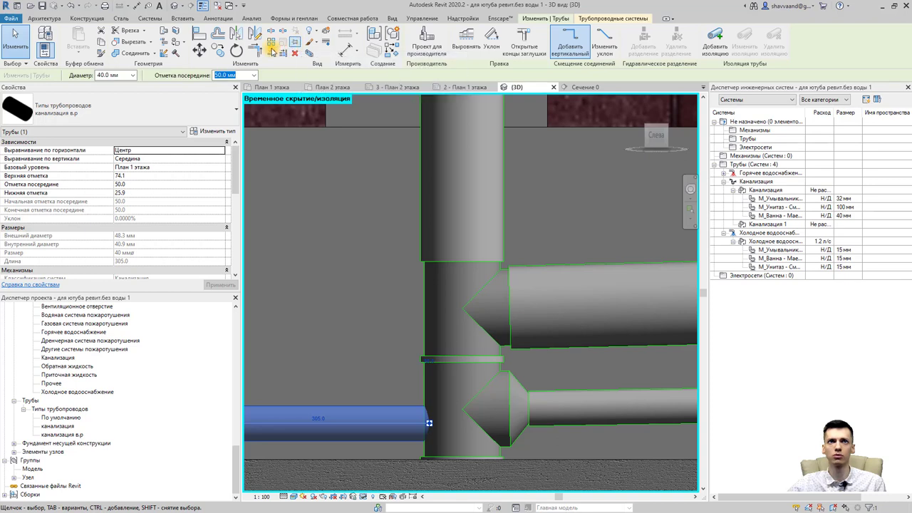
{"action": "left_click", "coordinate": [202, 53]}
{"action": "left_click", "coordinate": [429, 426]}
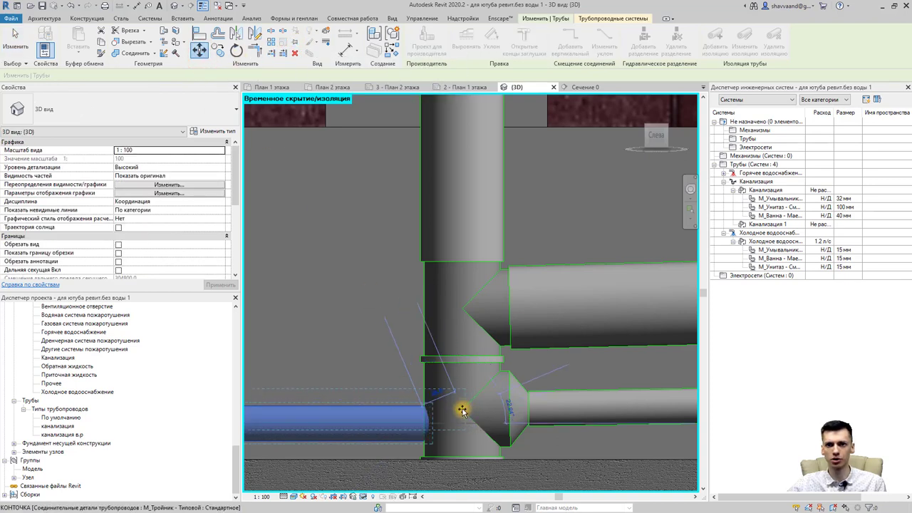
{"action": "left_click", "coordinate": [461, 412]}
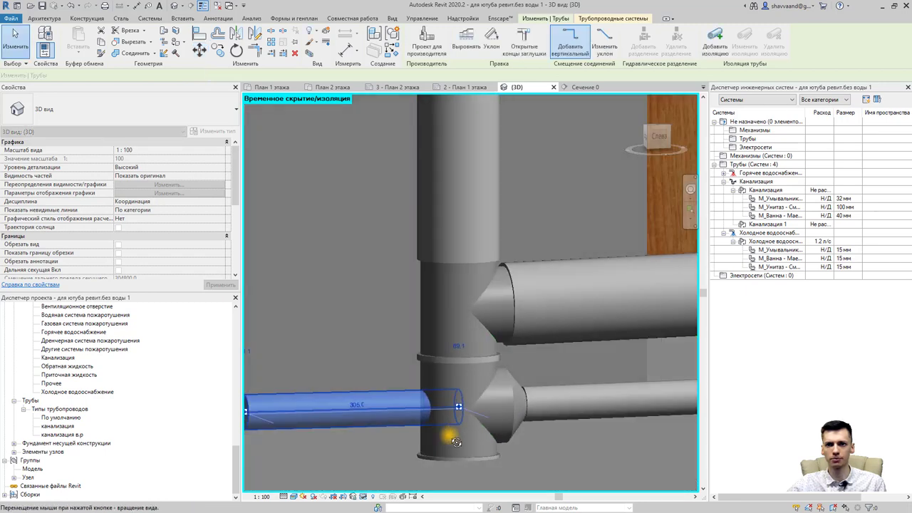
{"action": "mouse_move", "coordinate": [386, 411]}
{"action": "middle_mouse_down", "text": "shift"}
{"action": "mouse_move", "coordinate": [536, 465]}
{"action": "mouse_move", "coordinate": [593, 411]}
{"action": "mouse_move", "coordinate": [578, 346]}
{"action": "mouse_move", "coordinate": [543, 354]}
{"action": "mouse_move", "coordinate": [501, 421]}
{"action": "mouse_move", "coordinate": [291, 192]}
{"action": "middle_mouse_up", "text": "shift"}
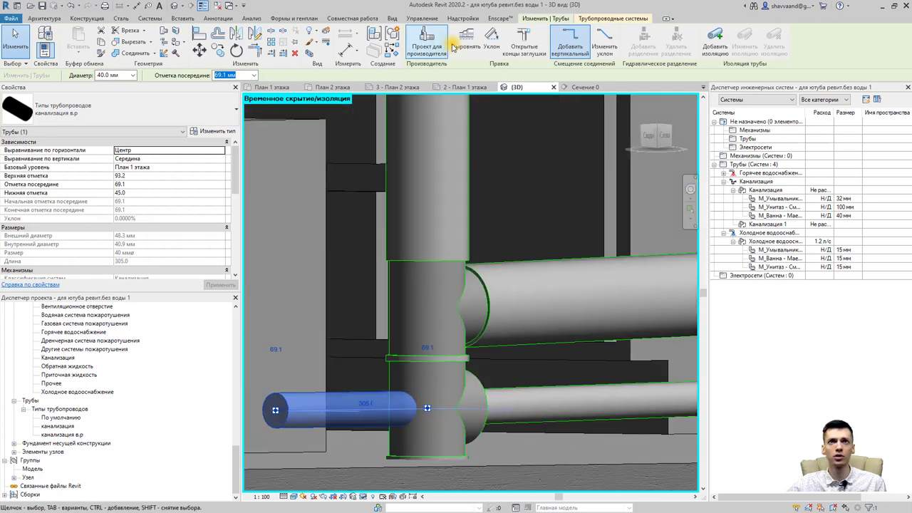
Edit the short pipe's slope, setting it to 0% to keep it level.
{"action": "left_click", "coordinate": [491, 37]}
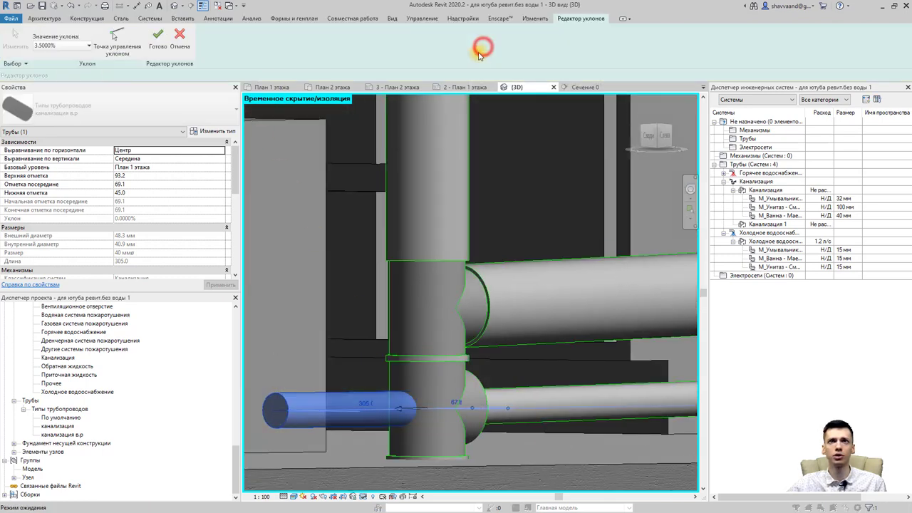
{"action": "left_click", "coordinate": [75, 49]}
{"action": "left_click", "coordinate": [79, 55]}
{"action": "left_click", "coordinate": [152, 43]}
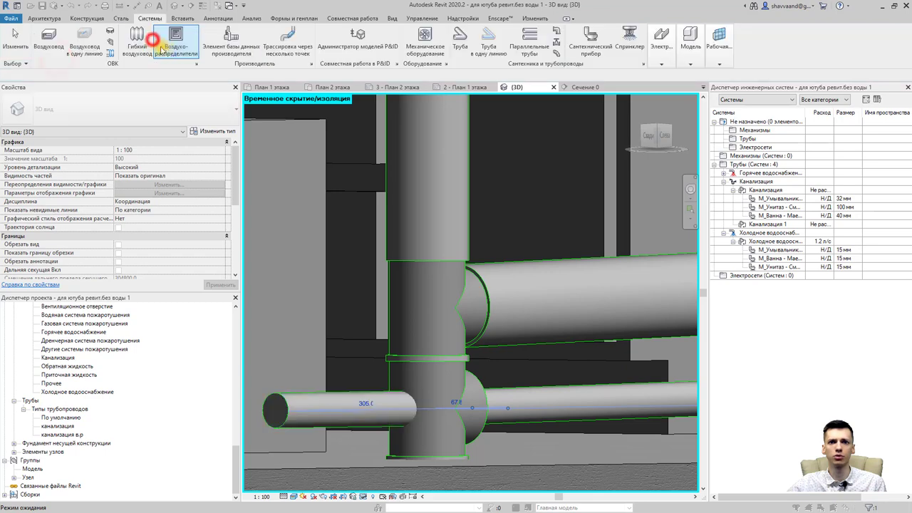
{"action": "mouse_move", "coordinate": [418, 306]}
{"action": "middle_mouse_down", "text": "shift"}
{"action": "mouse_move", "coordinate": [365, 376]}
{"action": "mouse_move", "coordinate": [336, 362]}
{"action": "middle_mouse_up", "text": "shift"}
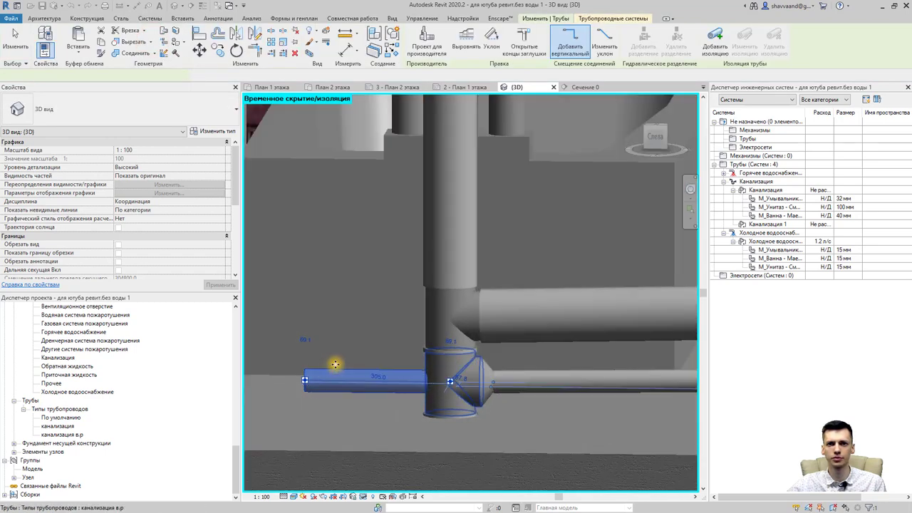
{"action": "key", "text": "Escape"}
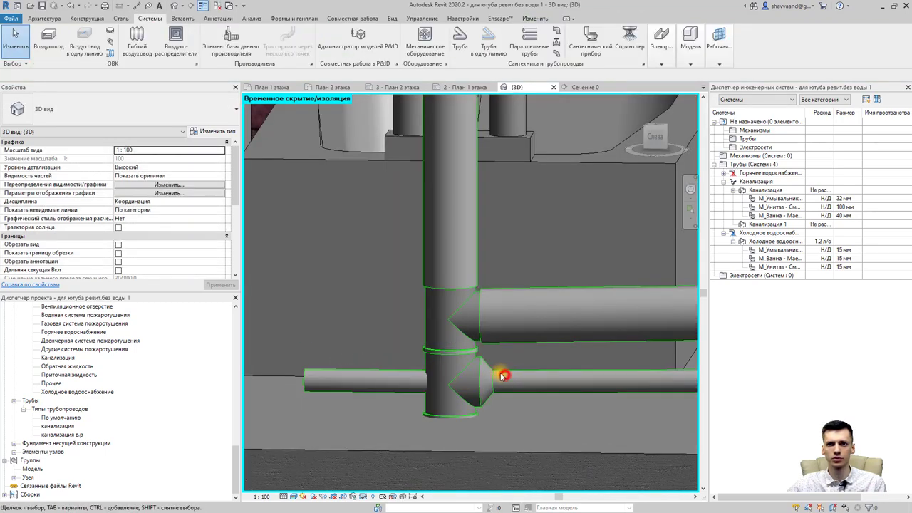
Stretch the left branch pipe's end up to the riser.
{"action": "left_click", "coordinate": [500, 378]}
{"action": "left_click_drag", "start_coordinate": [416, 377], "coordinate": [449, 385]}
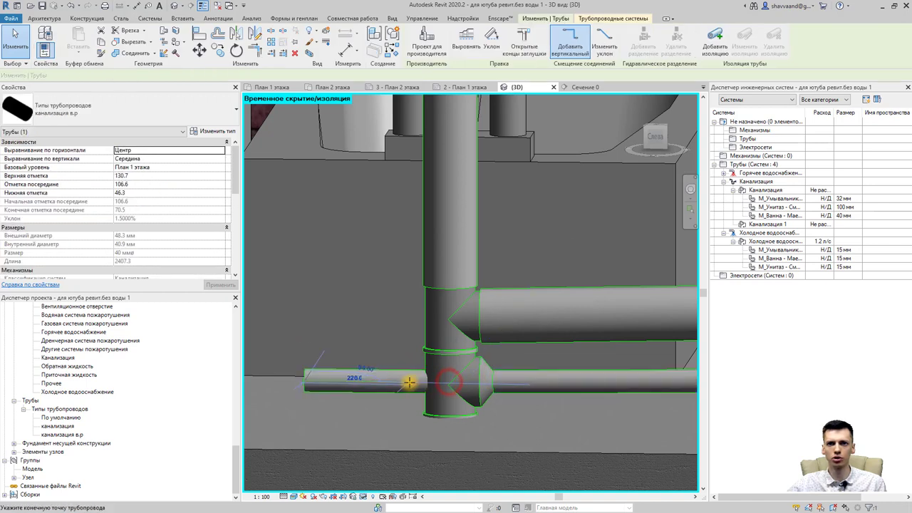
{"action": "left_click", "coordinate": [407, 382]}
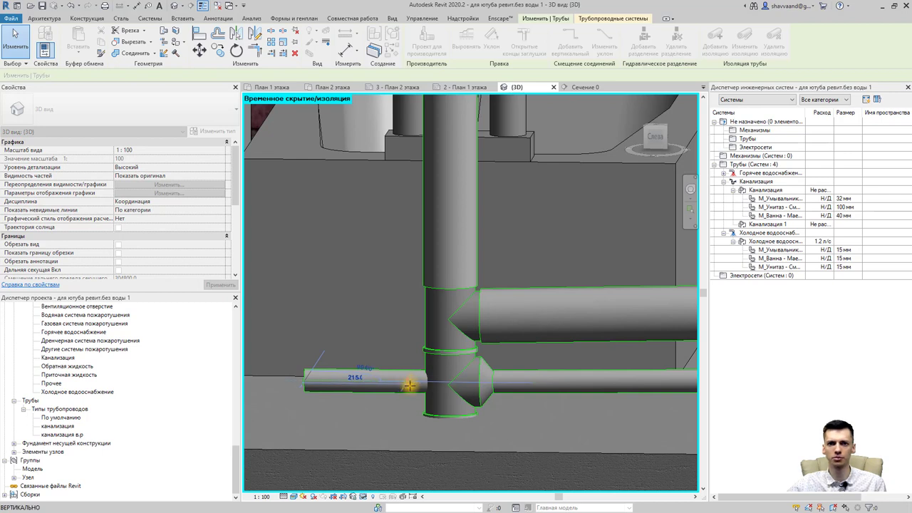
{"action": "left_click_drag", "start_coordinate": [410, 389], "coordinate": [407, 388]}
{"action": "key", "text": "Escape"}
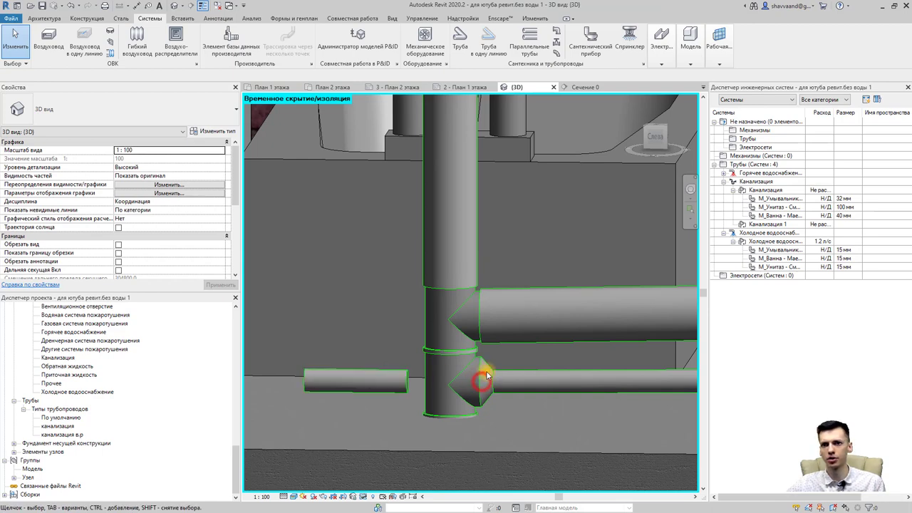
Delete the right pipe's reducer and the tee created when joining it to the riser.
{"action": "left_click", "coordinate": [487, 370]}
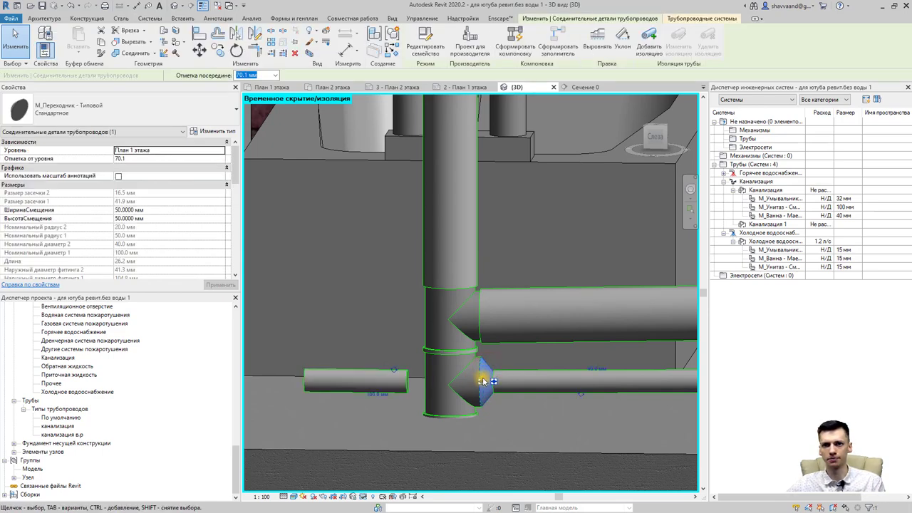
{"action": "key", "text": "Delete"}
{"action": "left_click", "coordinate": [461, 394]}
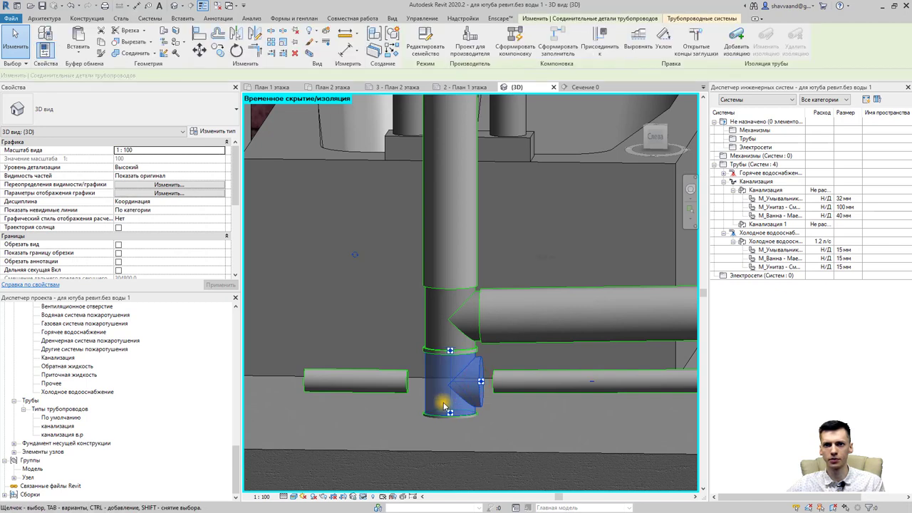
{"action": "left_click", "coordinate": [591, 383]}
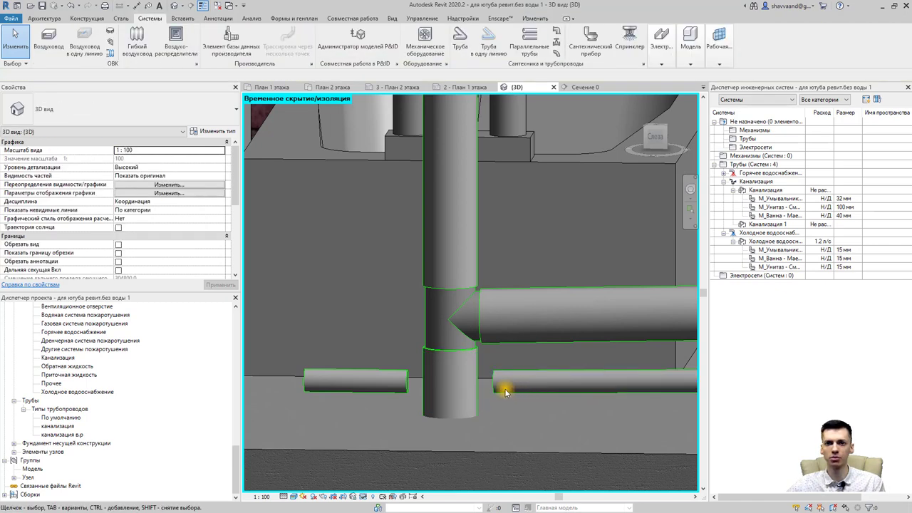
{"action": "left_click_drag", "start_coordinate": [502, 391], "coordinate": [476, 387]}
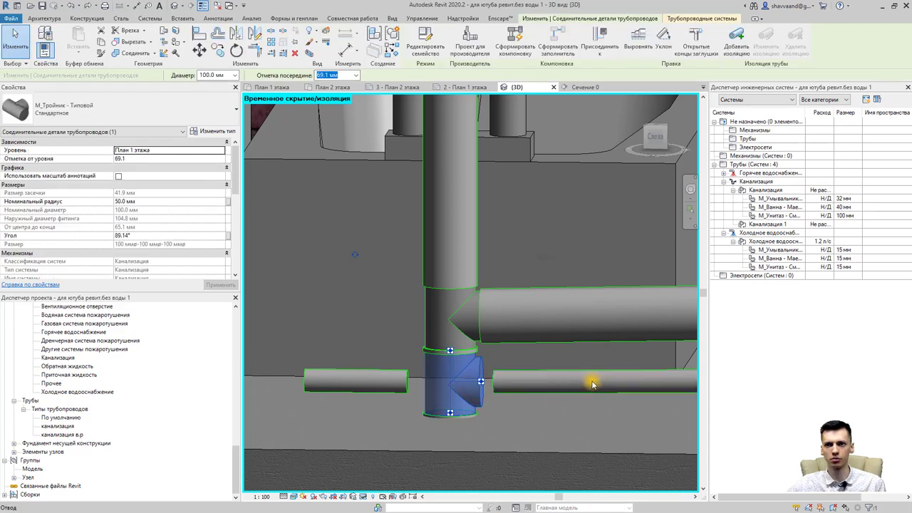
{"action": "key", "text": "Delete"}
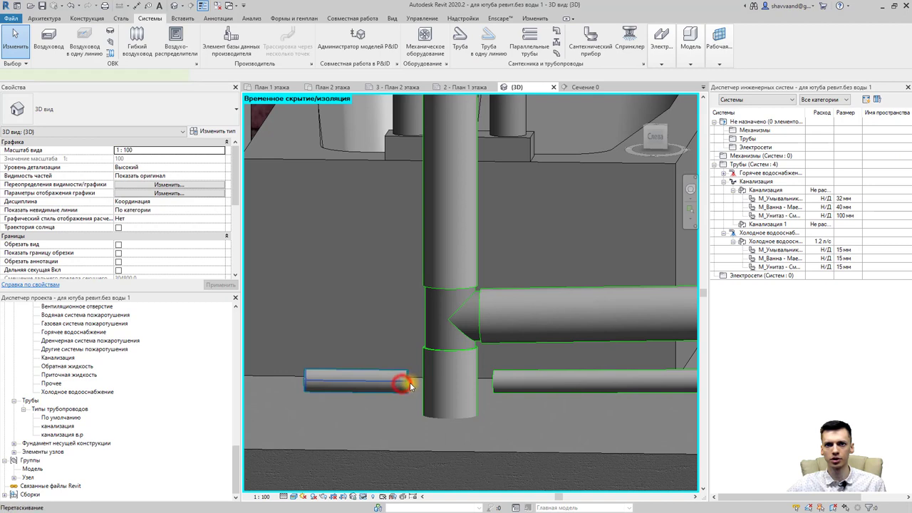
Redraw from the left pipe's end into the riser, producing a cross fitting.
{"action": "left_click", "coordinate": [406, 385]}
{"action": "left_click", "coordinate": [408, 383]}
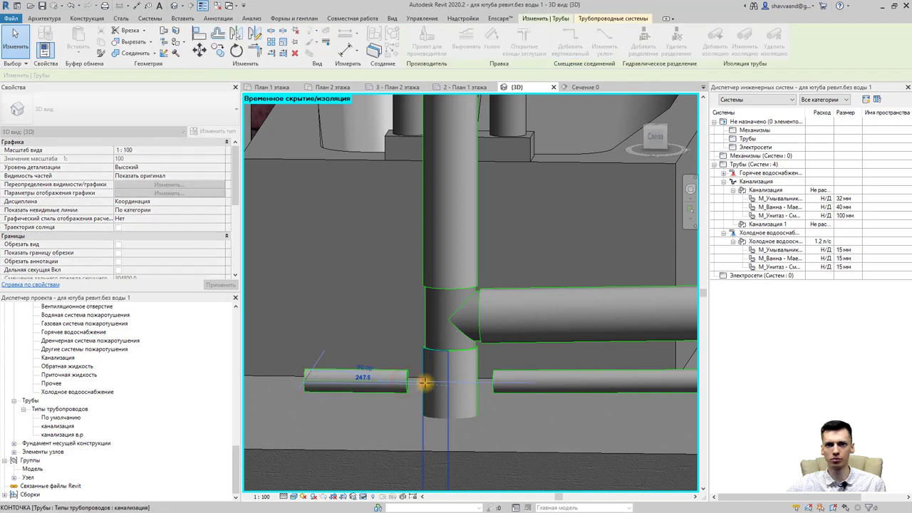
{"action": "left_click", "coordinate": [416, 391]}
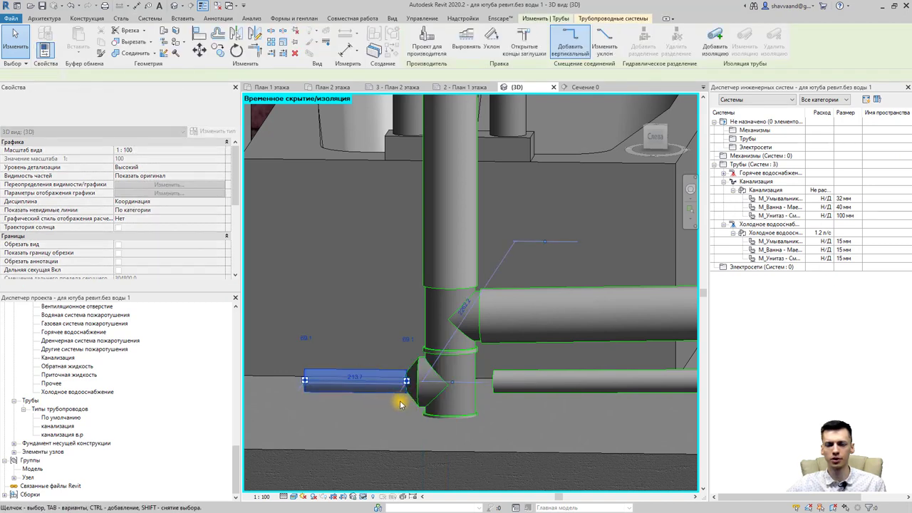
{"action": "left_click", "coordinate": [475, 406]}
{"action": "left_click", "coordinate": [475, 405]}
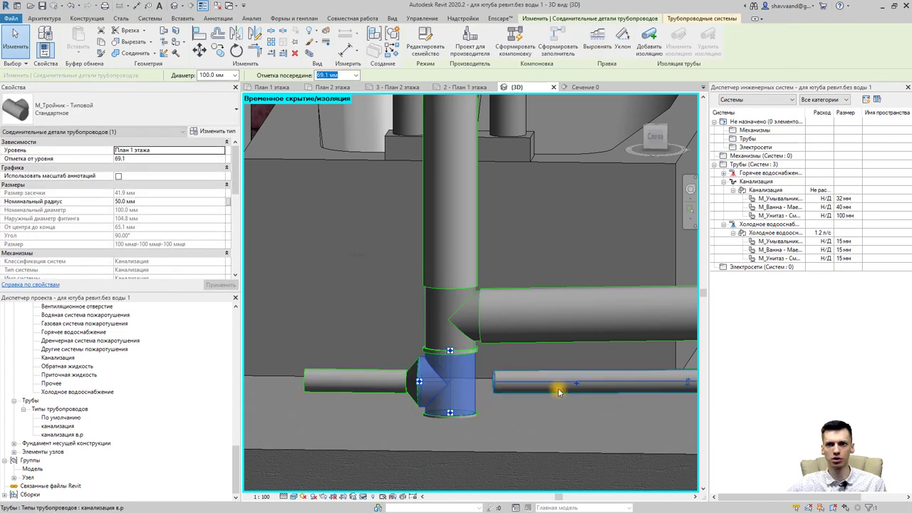
{"action": "left_click", "coordinate": [578, 386]}
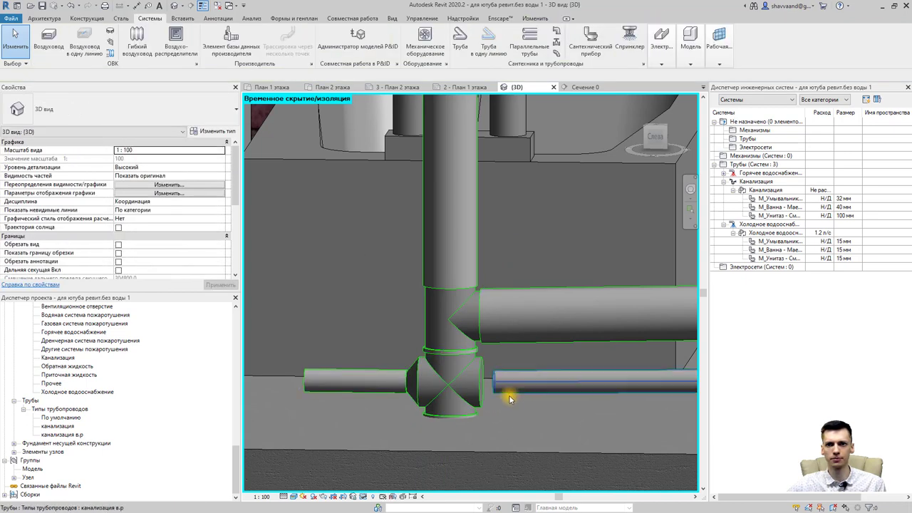
{"action": "middle_click_drag", "start_coordinate": [505, 412], "coordinate": [465, 411], "text": "shift"}
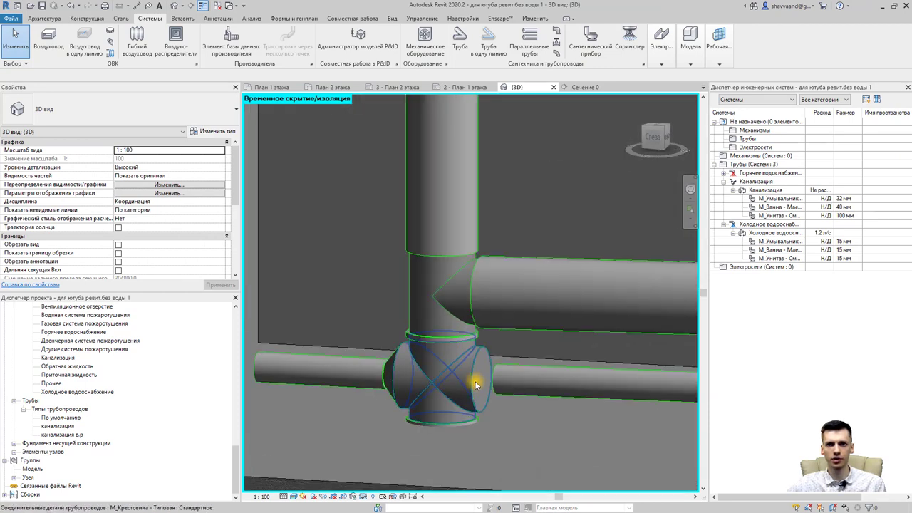
Inspect the cross fitting and its reducer, cancelling a trial flexible pipe.
{"action": "left_click", "coordinate": [476, 387]}
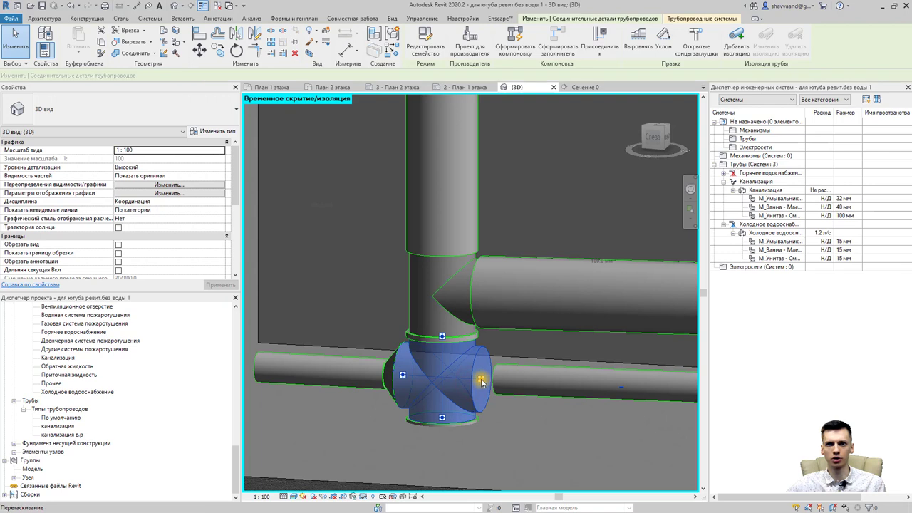
{"action": "right_click", "coordinate": [481, 383]}
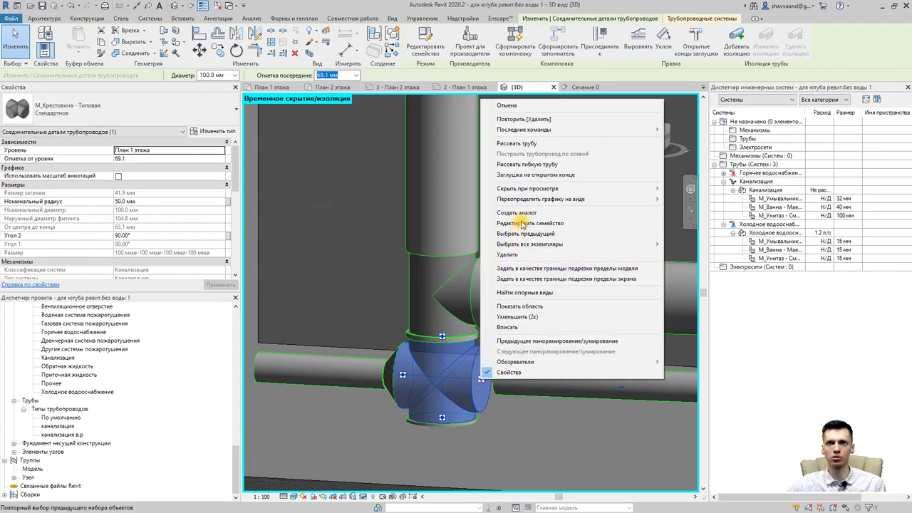
{"action": "left_click", "coordinate": [552, 164]}
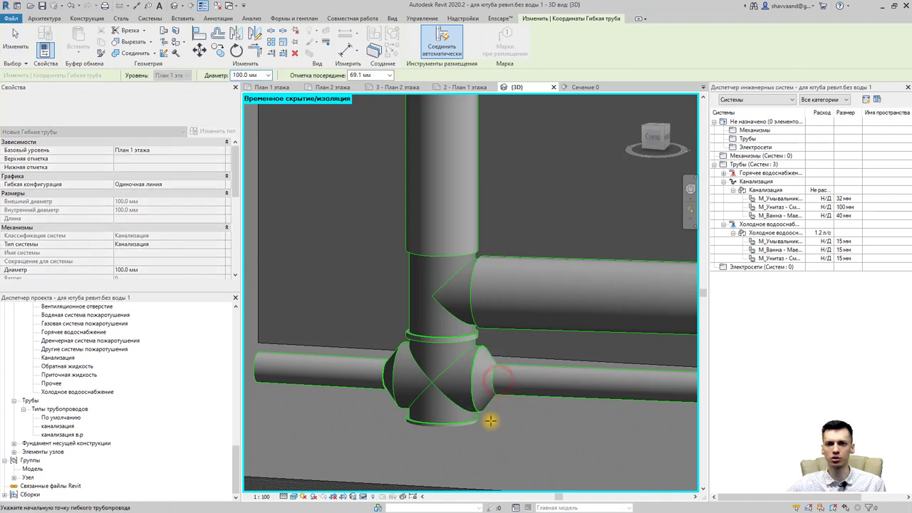
{"action": "scroll", "coordinate": [502, 428], "scroll_direction": "down", "scroll_amount": 2}
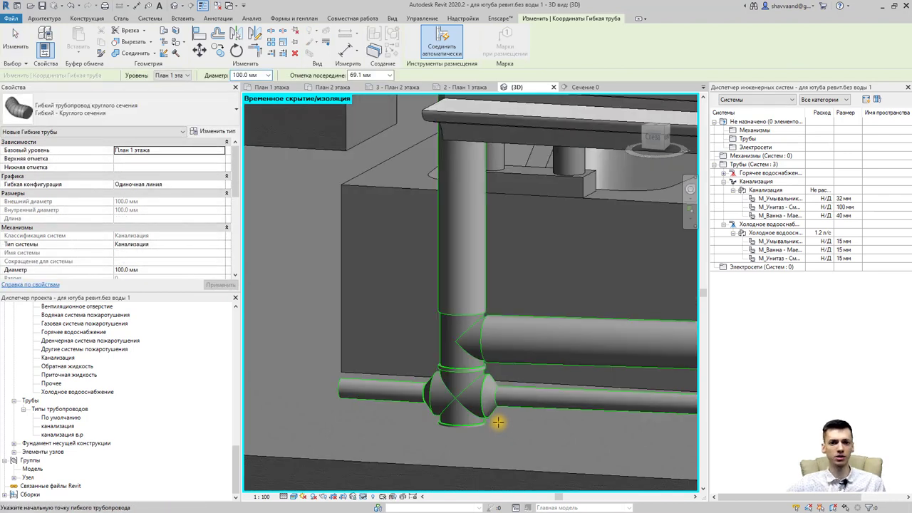
{"action": "key", "text": "Escape"}
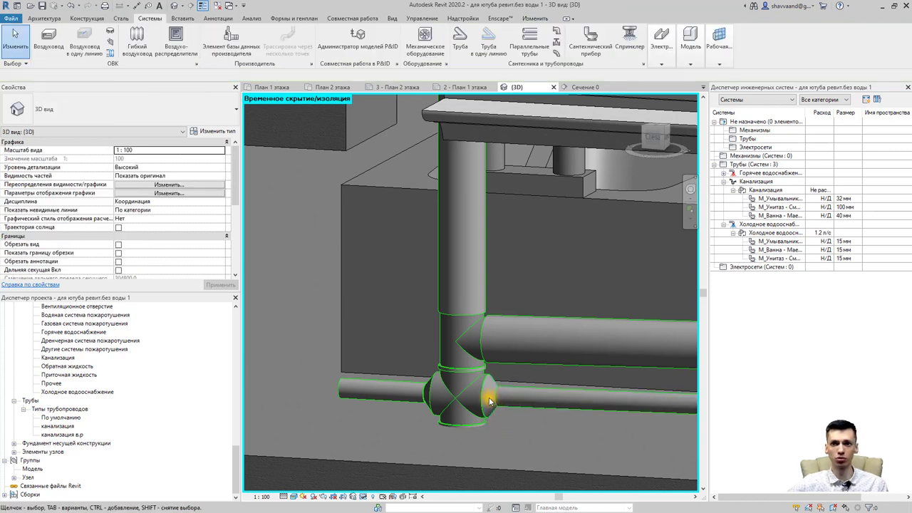
{"action": "left_click", "coordinate": [492, 404]}
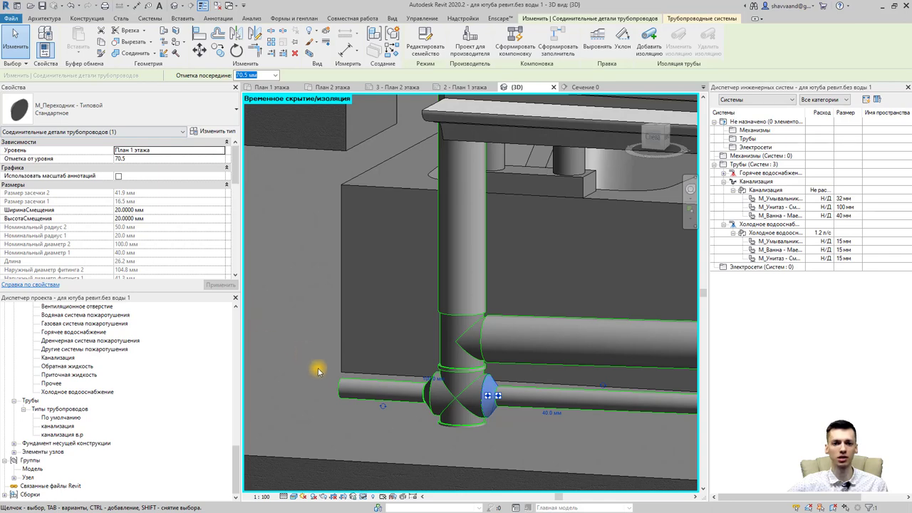
{"action": "key", "text": "Escape"}
{"action": "middle_click_drag", "start_coordinate": [387, 417], "coordinate": [478, 432], "text": "shift"}
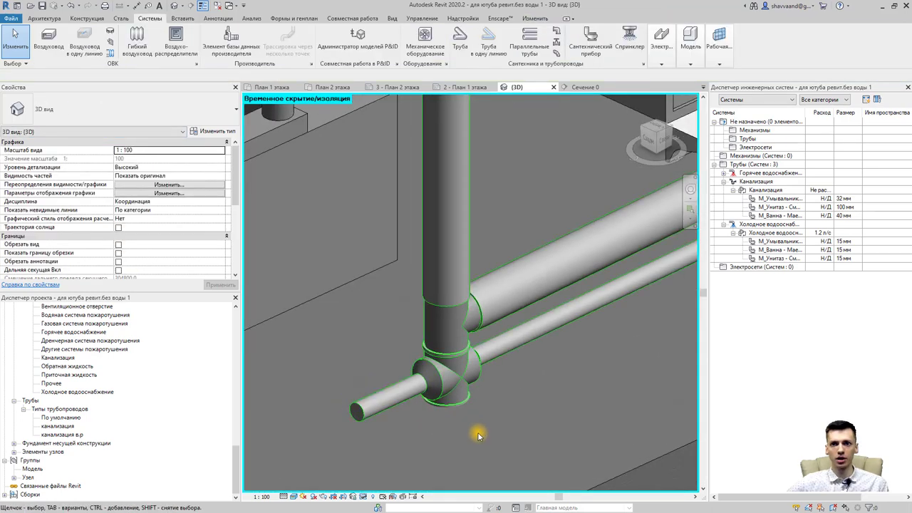
Reposition the left branch pipe's free end and bring the fixture outlet pipe into view.
{"action": "left_click", "coordinate": [362, 411]}
{"action": "left_click", "coordinate": [358, 416]}
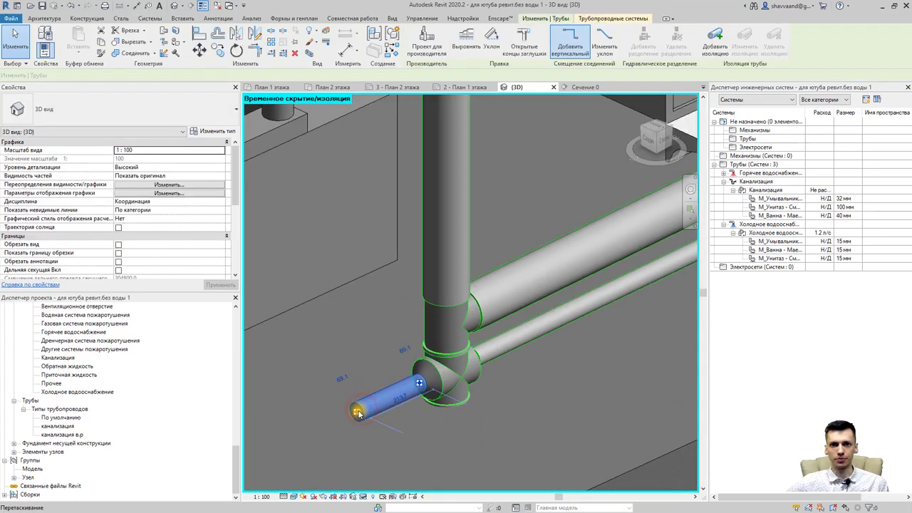
{"action": "mouse_move", "coordinate": [398, 393]}
{"action": "left_mouse_down"}
{"action": "mouse_move", "coordinate": [406, 389]}
{"action": "mouse_move", "coordinate": [391, 397]}
{"action": "left_mouse_up"}
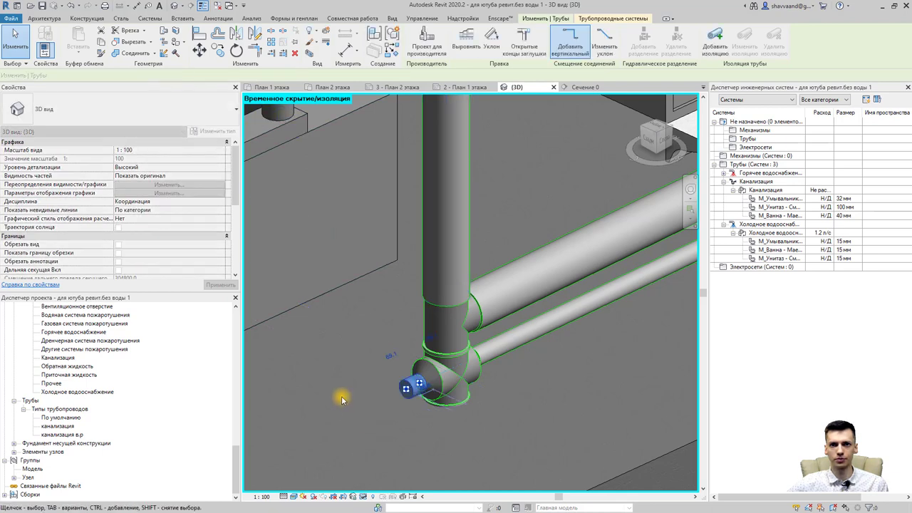
{"action": "mouse_move", "coordinate": [342, 399]}
{"action": "middle_mouse_down", "text": "shift"}
{"action": "mouse_move", "coordinate": [387, 407]}
{"action": "mouse_move", "coordinate": [428, 399]}
{"action": "middle_mouse_up", "text": "shift"}
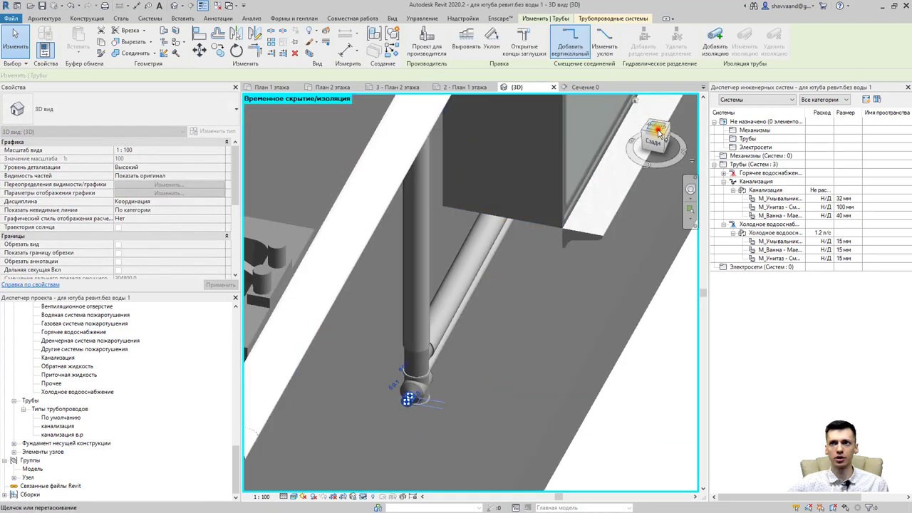
{"action": "left_click", "coordinate": [659, 133]}
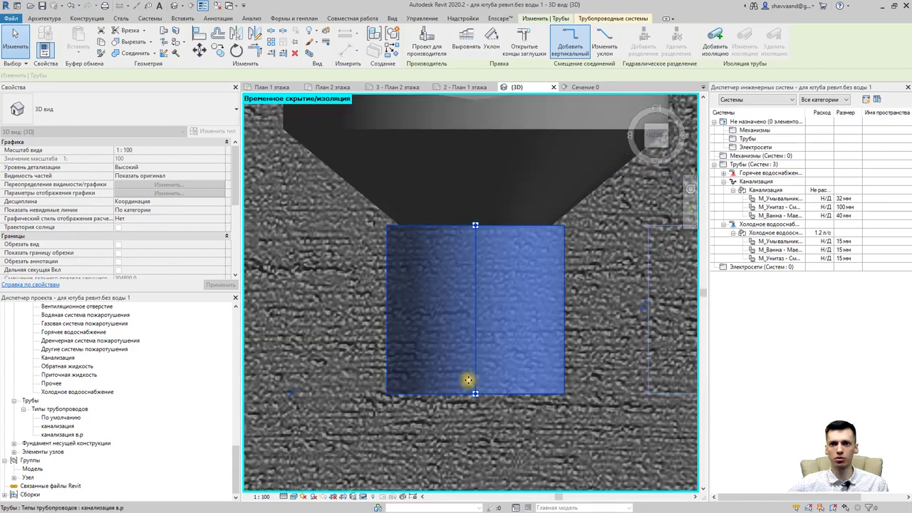
{"action": "scroll", "coordinate": [467, 381], "scroll_direction": "down", "scroll_amount": 4}
{"action": "middle_click_drag", "start_coordinate": [472, 376], "coordinate": [525, 305]}
Draw a 40 mm sewer pipe from the fixture outlet, ending in an elbow.
{"action": "right_click", "coordinate": [531, 308]}
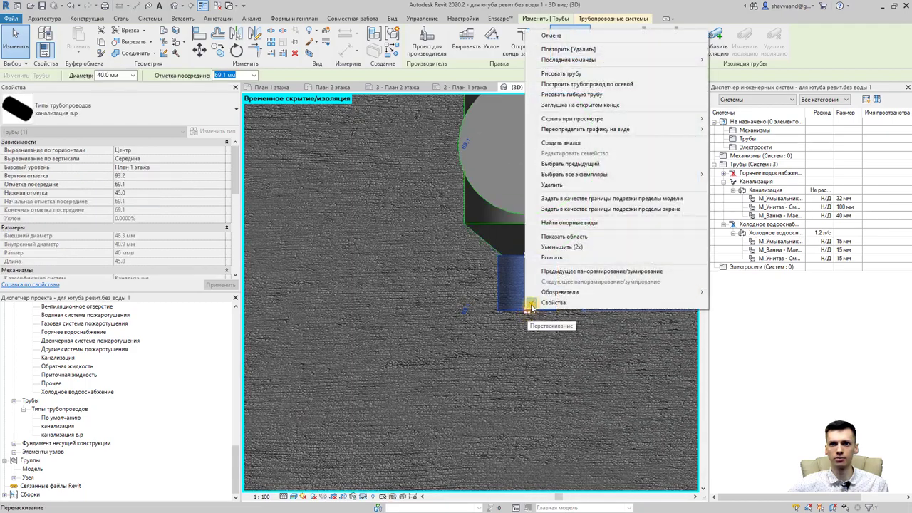
{"action": "left_click", "coordinate": [563, 74]}
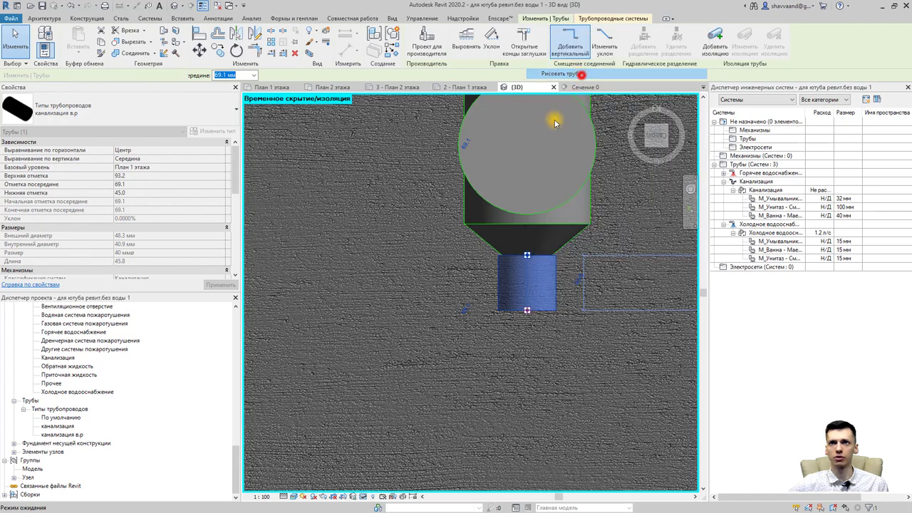
{"action": "left_click", "coordinate": [362, 312]}
{"action": "mouse_move", "coordinate": [362, 311]}
{"action": "middle_mouse_down"}
{"action": "mouse_move", "coordinate": [484, 306]}
{"action": "mouse_move", "coordinate": [412, 305]}
{"action": "middle_mouse_up"}
{"action": "left_click", "coordinate": [412, 305]}
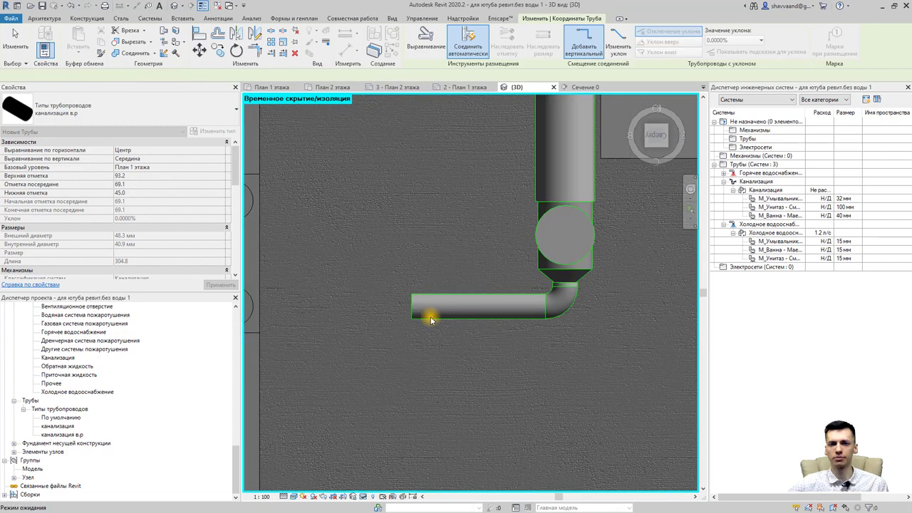
Lengthen the new horizontal pipe further to the left, to 257.0.
{"action": "left_click", "coordinate": [440, 334]}
{"action": "mouse_move", "coordinate": [441, 334]}
{"action": "middle_mouse_down", "text": "shift"}
{"action": "mouse_move", "coordinate": [415, 221]}
{"action": "mouse_move", "coordinate": [427, 275]}
{"action": "middle_mouse_up", "text": "shift"}
{"action": "left_click", "coordinate": [385, 308]}
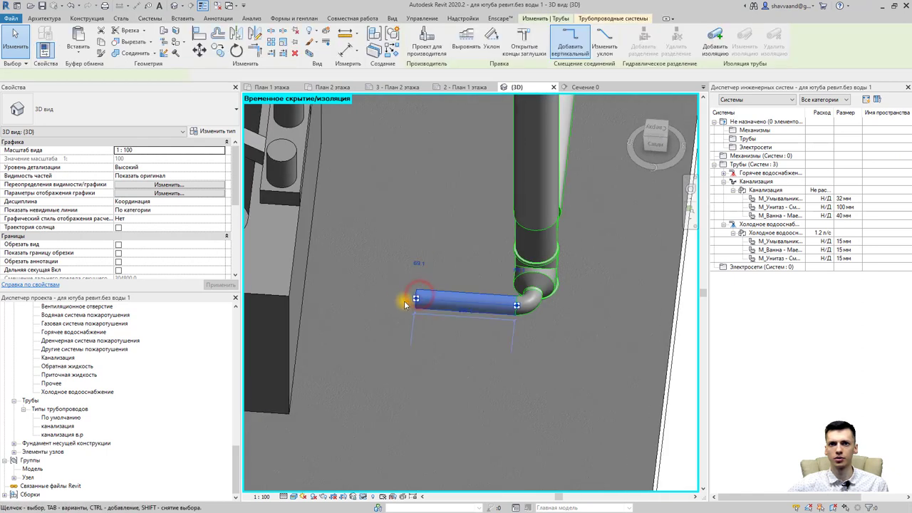
{"action": "left_click_drag", "start_coordinate": [408, 299], "coordinate": [344, 294]}
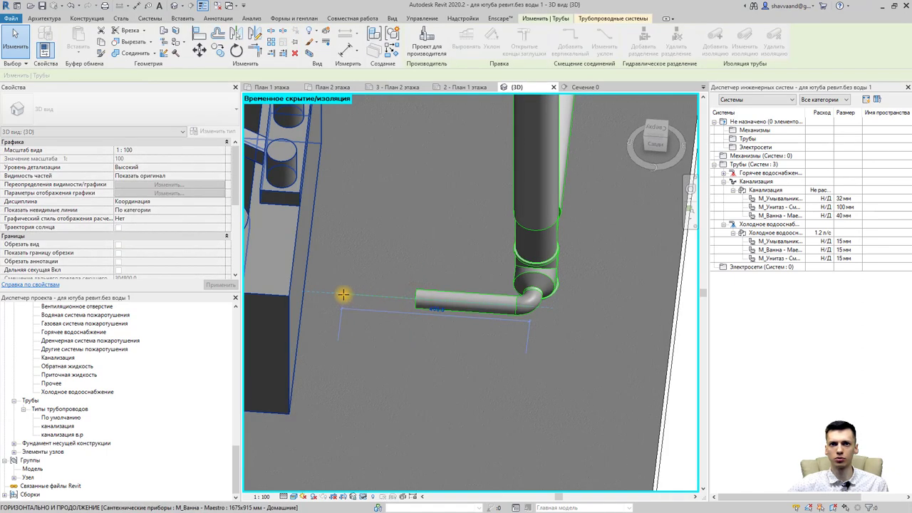
{"action": "key", "text": "Escape"}
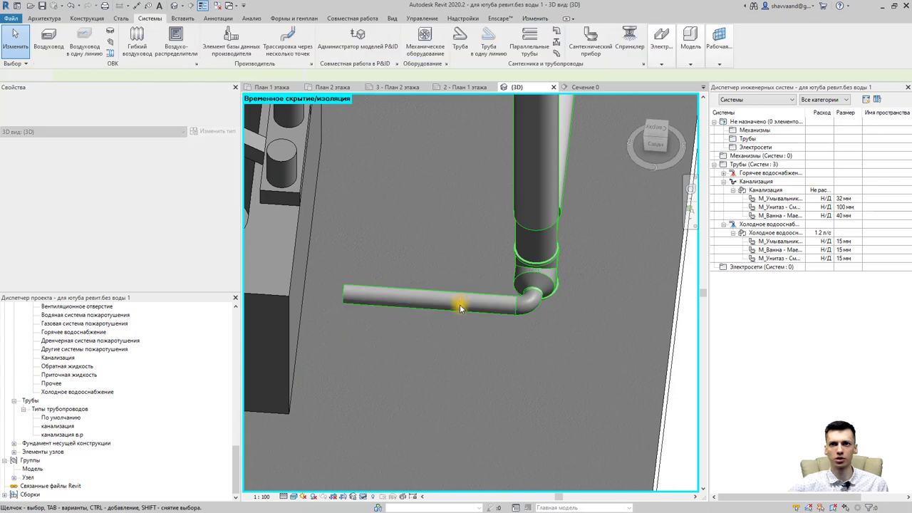
Apply a 3.5% slope to the horizontal branch pipe.
{"action": "left_click", "coordinate": [456, 330]}
{"action": "middle_click_drag", "start_coordinate": [457, 330], "coordinate": [459, 265], "text": "shift"}
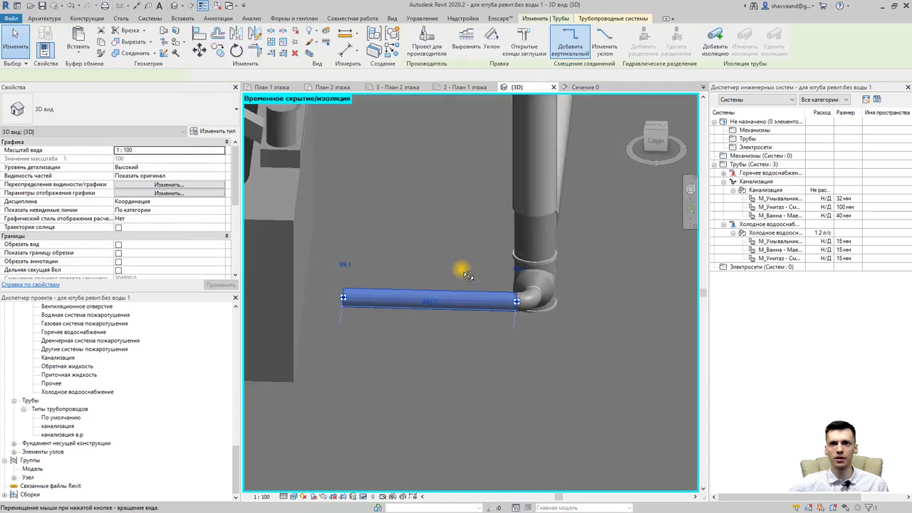
{"action": "left_click", "coordinate": [497, 44]}
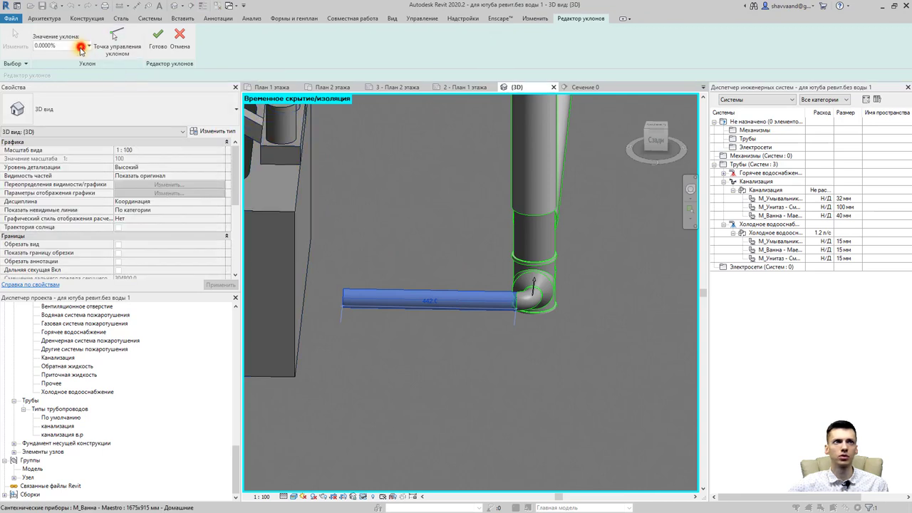
{"action": "left_click", "coordinate": [81, 47]}
{"action": "left_click", "coordinate": [48, 166]}
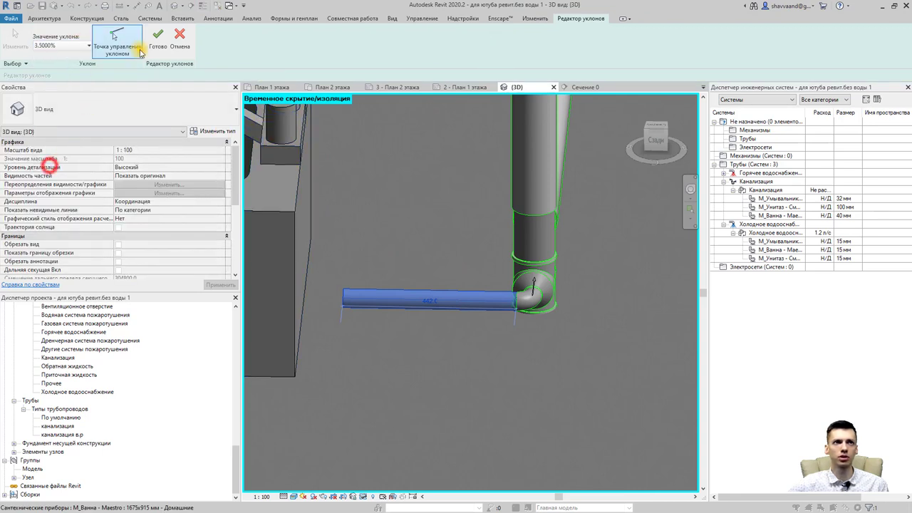
{"action": "left_click", "coordinate": [158, 37]}
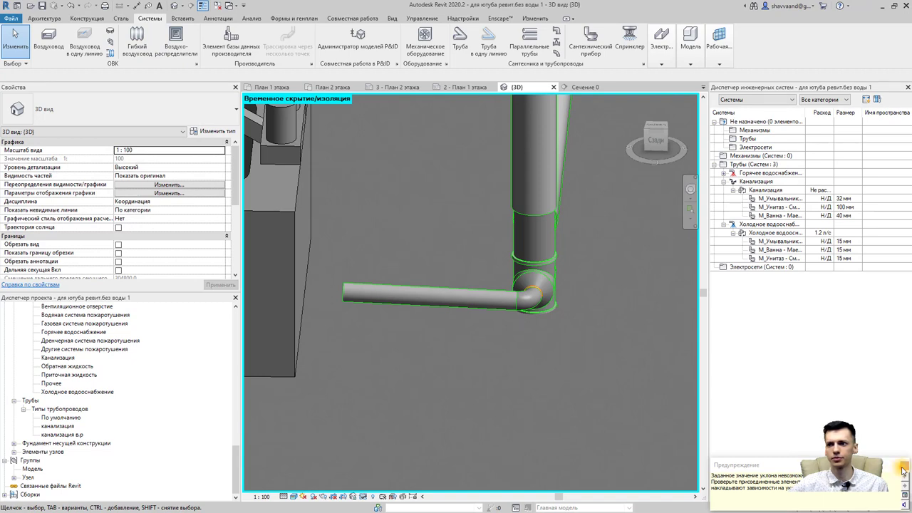
Inspect the elbow joint and select the branch pipe running off to the left.
{"action": "mouse_move", "coordinate": [594, 330]}
{"action": "middle_mouse_down", "text": "shift"}
{"action": "mouse_move", "coordinate": [478, 325]}
{"action": "mouse_move", "coordinate": [502, 328]}
{"action": "middle_mouse_up", "text": "shift"}
{"action": "scroll", "coordinate": [519, 332], "scroll_direction": "up", "scroll_amount": 5}
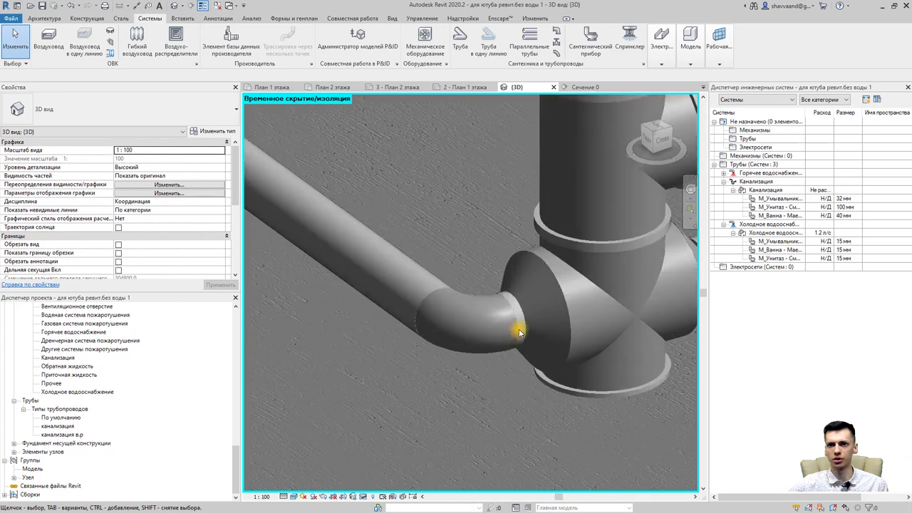
{"action": "key", "text": "Tab"}
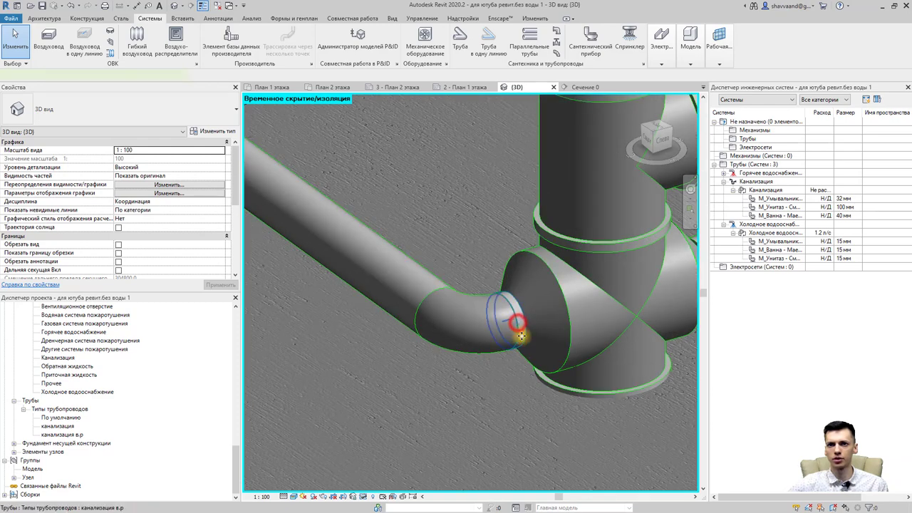
{"action": "left_click", "coordinate": [521, 335]}
{"action": "mouse_move", "coordinate": [521, 335]}
{"action": "middle_mouse_down", "text": "shift"}
{"action": "mouse_move", "coordinate": [518, 344]}
{"action": "mouse_move", "coordinate": [499, 317]}
{"action": "middle_mouse_up", "text": "shift"}
{"action": "scroll", "coordinate": [503, 317], "scroll_direction": "up", "scroll_amount": 3}
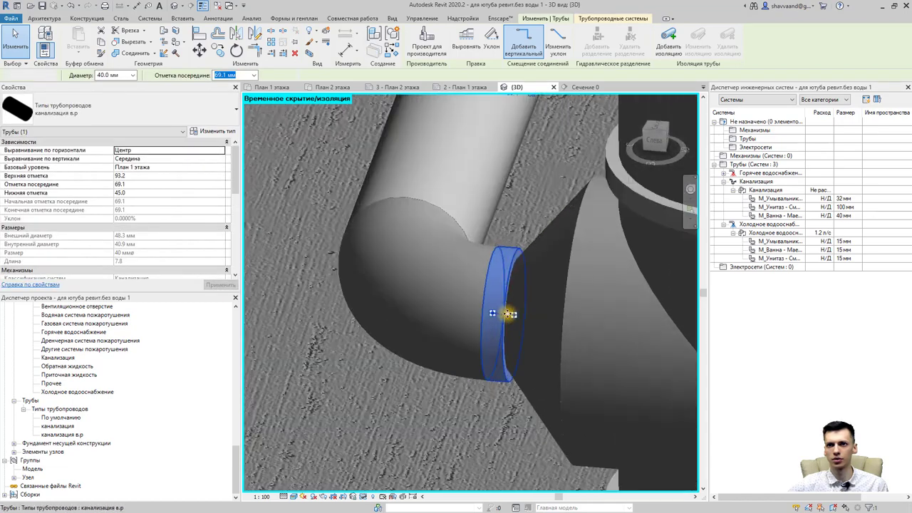
{"action": "key", "text": "Escape"}
{"action": "scroll", "coordinate": [470, 304], "scroll_direction": "down", "scroll_amount": 2}
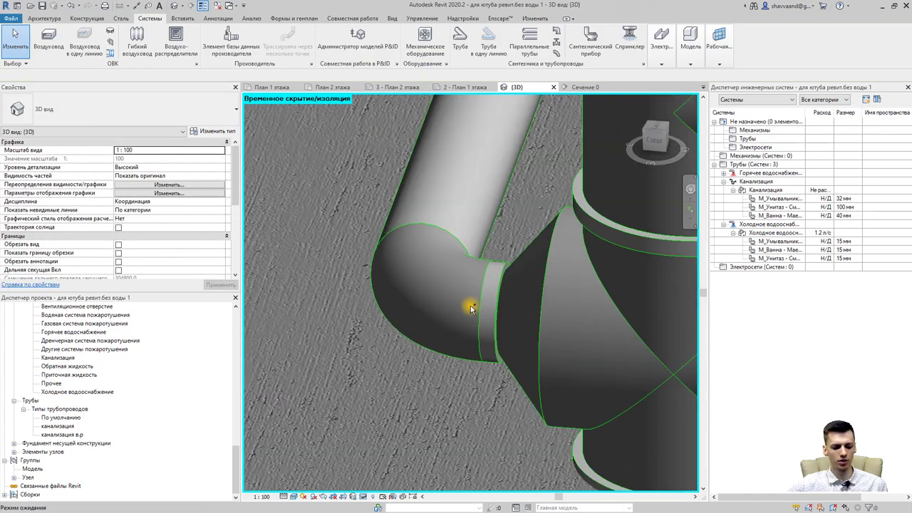
{"action": "scroll", "coordinate": [481, 313], "scroll_direction": "down", "scroll_amount": 2}
{"action": "scroll", "coordinate": [496, 335], "scroll_direction": "up", "scroll_amount": 2}
{"action": "scroll", "coordinate": [498, 328], "scroll_direction": "up", "scroll_amount": 2}
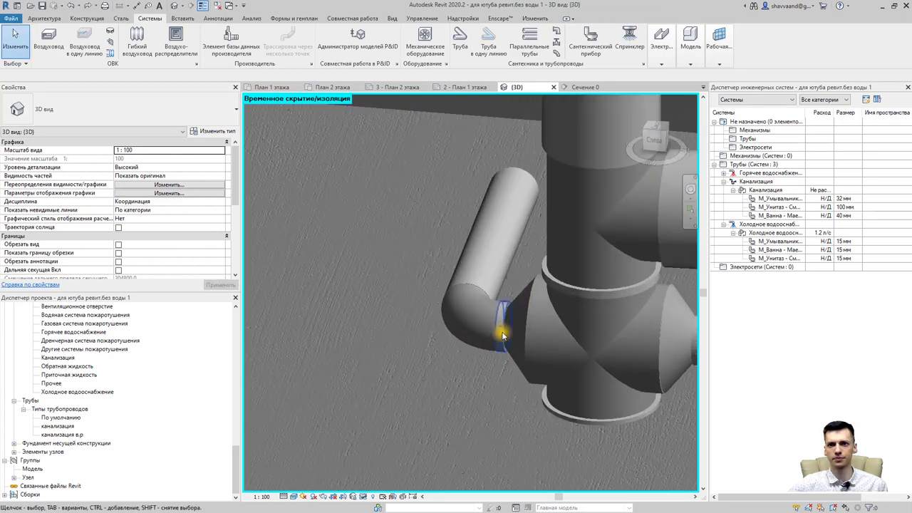
{"action": "middle_click_drag", "start_coordinate": [474, 300], "coordinate": [421, 292], "text": "shift"}
{"action": "left_click", "coordinate": [413, 290]}
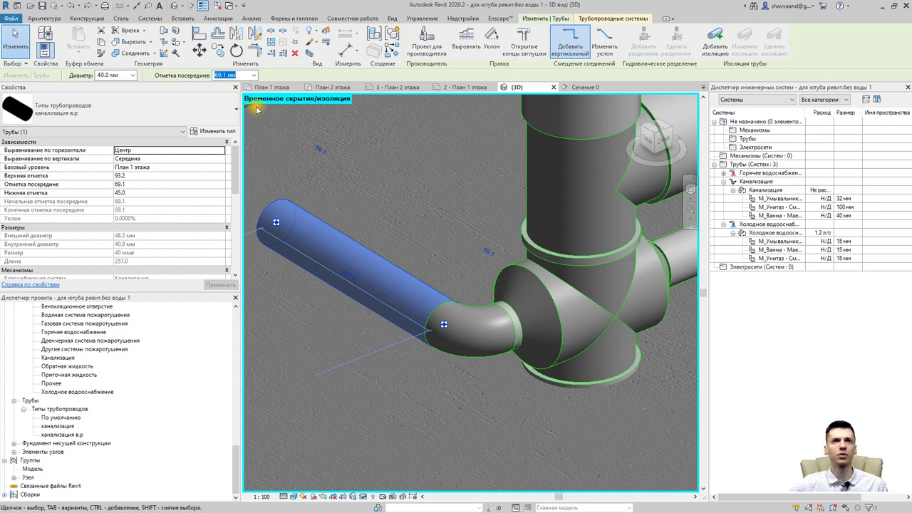
Apply a slope value from the list to the selected branch pipe.
{"action": "left_click", "coordinate": [490, 43]}
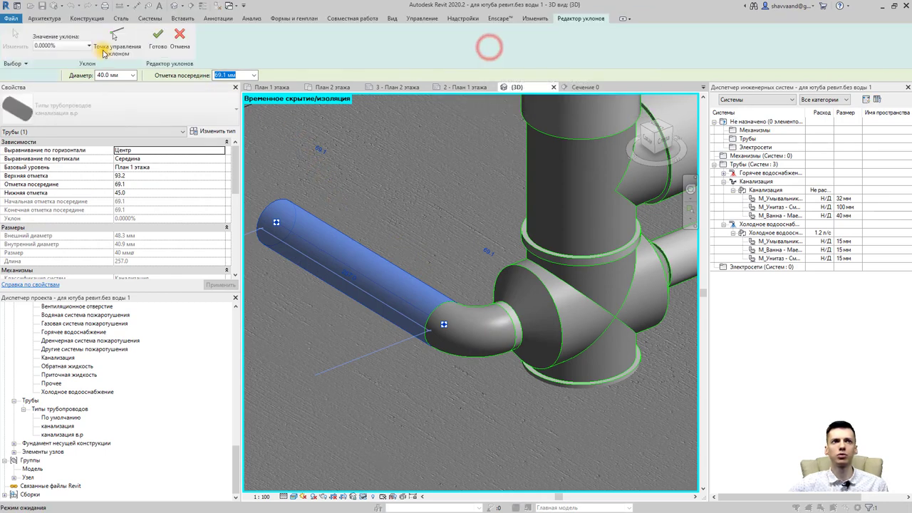
{"action": "left_click", "coordinate": [87, 46]}
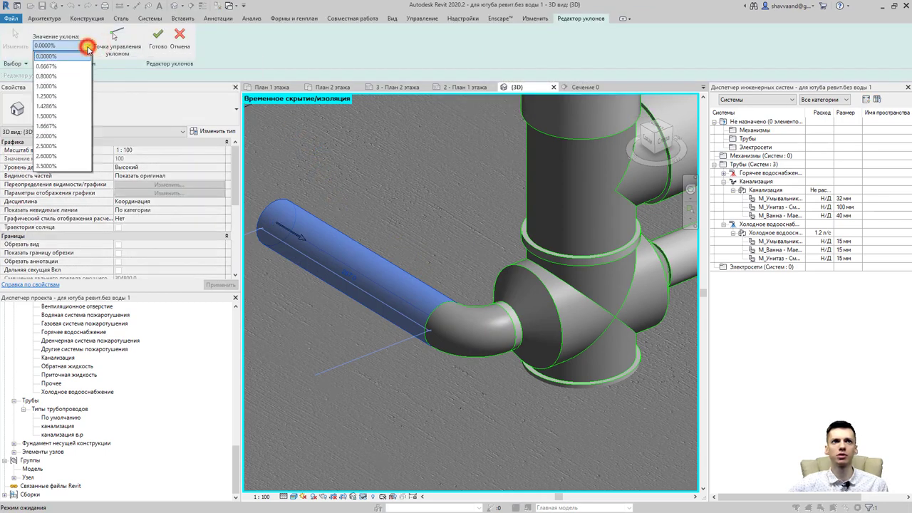
{"action": "left_click", "coordinate": [45, 146]}
{"action": "left_click", "coordinate": [158, 37]}
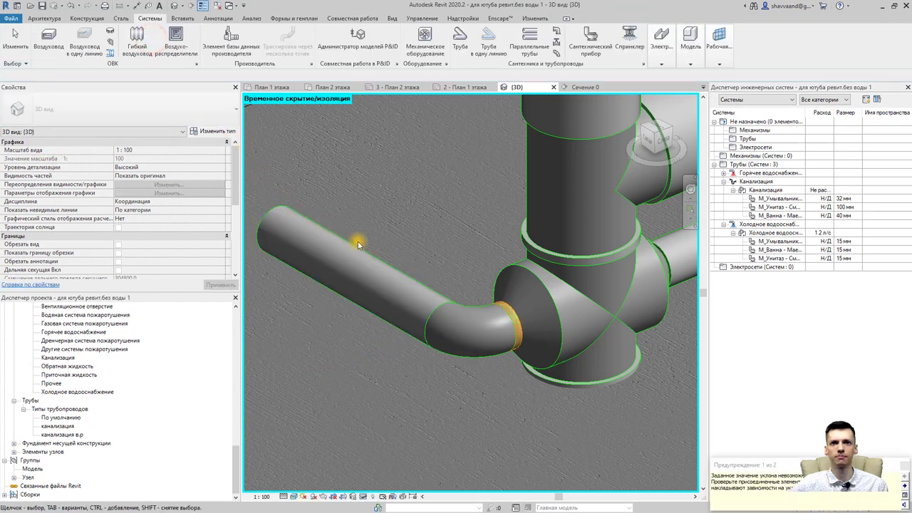
Reselect the horizontal branch pipe and retry the slope with a set control point.
{"action": "mouse_move", "coordinate": [358, 244]}
{"action": "middle_mouse_down", "text": "shift"}
{"action": "mouse_move", "coordinate": [336, 262]}
{"action": "mouse_move", "coordinate": [445, 245]}
{"action": "middle_mouse_up", "text": "shift"}
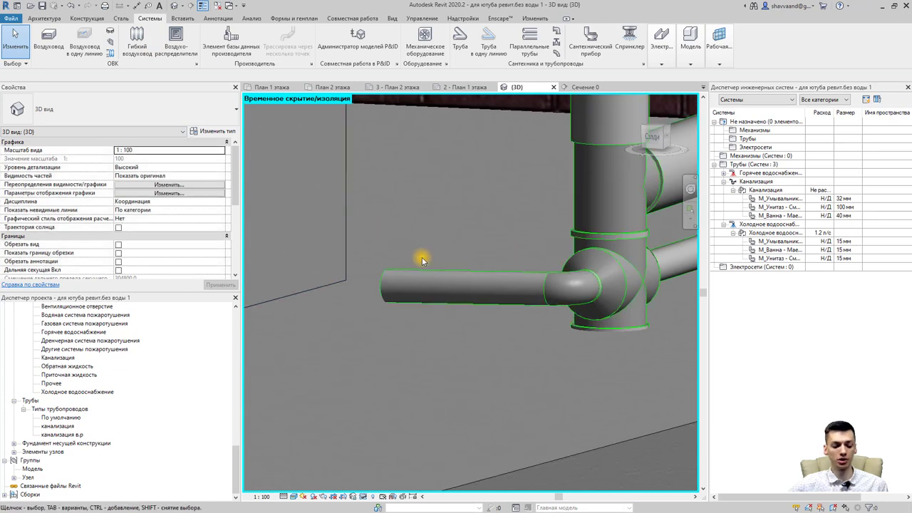
{"action": "middle_click_drag", "start_coordinate": [422, 257], "coordinate": [534, 288], "text": "shift"}
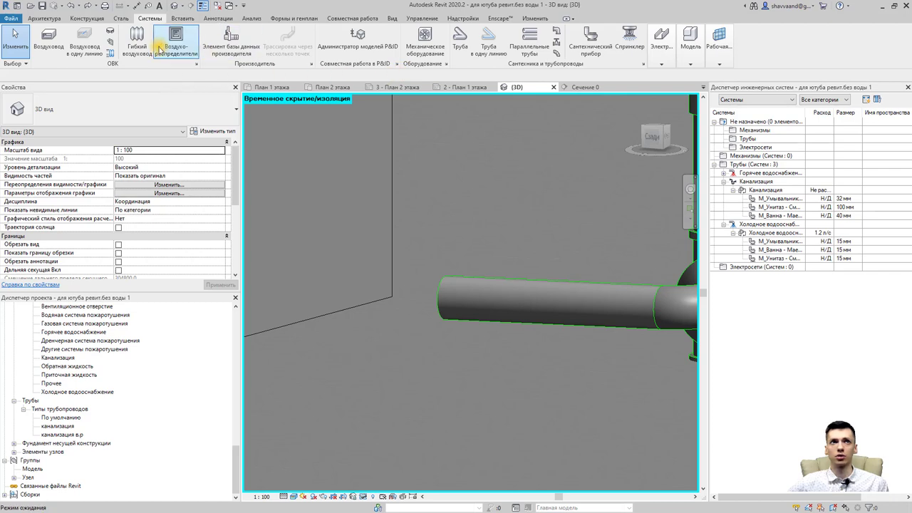
{"action": "left_click", "coordinate": [488, 283]}
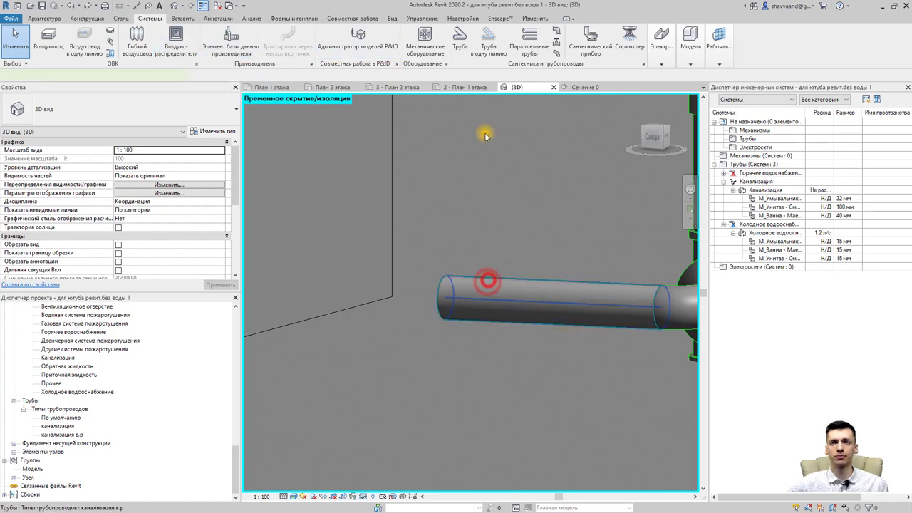
{"action": "left_click", "coordinate": [496, 45]}
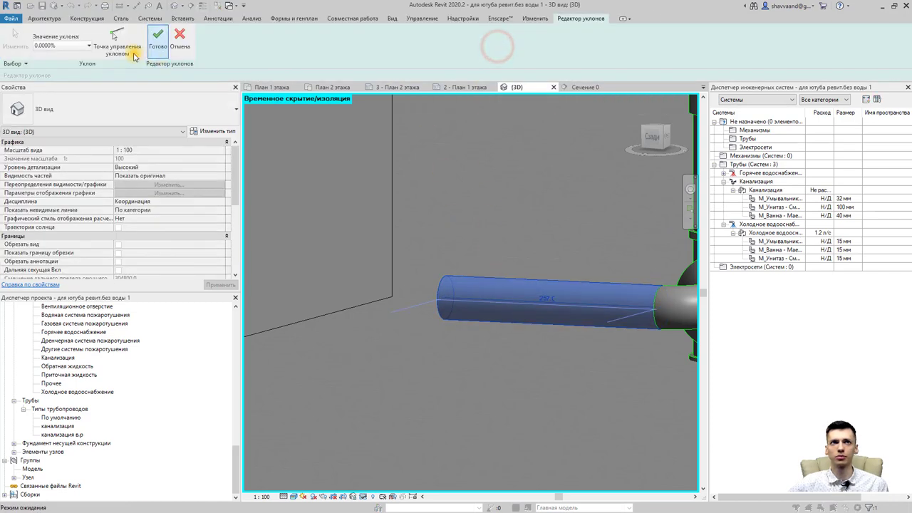
{"action": "left_click", "coordinate": [121, 44]}
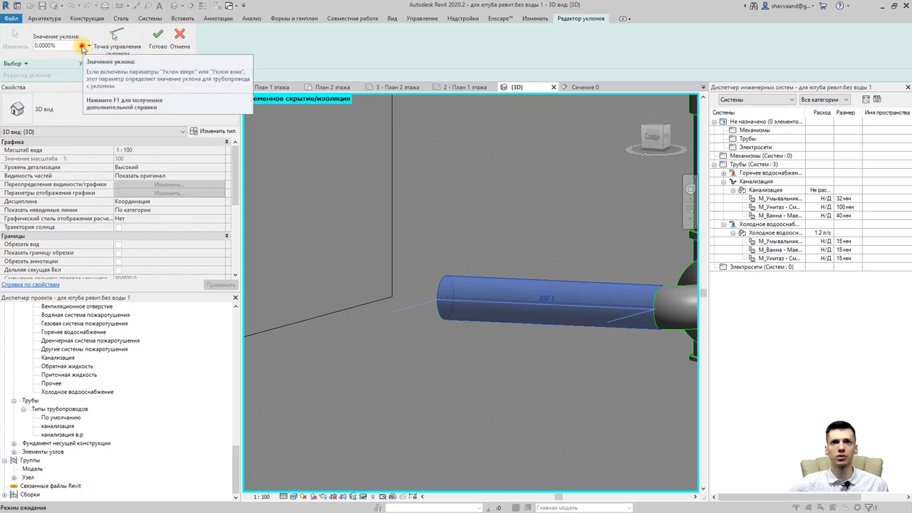
{"action": "left_click", "coordinate": [82, 45]}
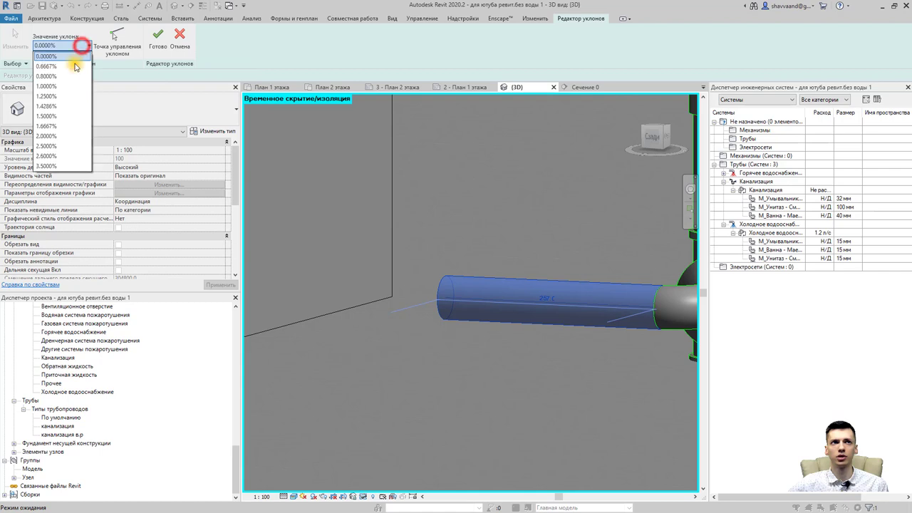
{"action": "left_click", "coordinate": [50, 161]}
{"action": "left_click", "coordinate": [157, 36]}
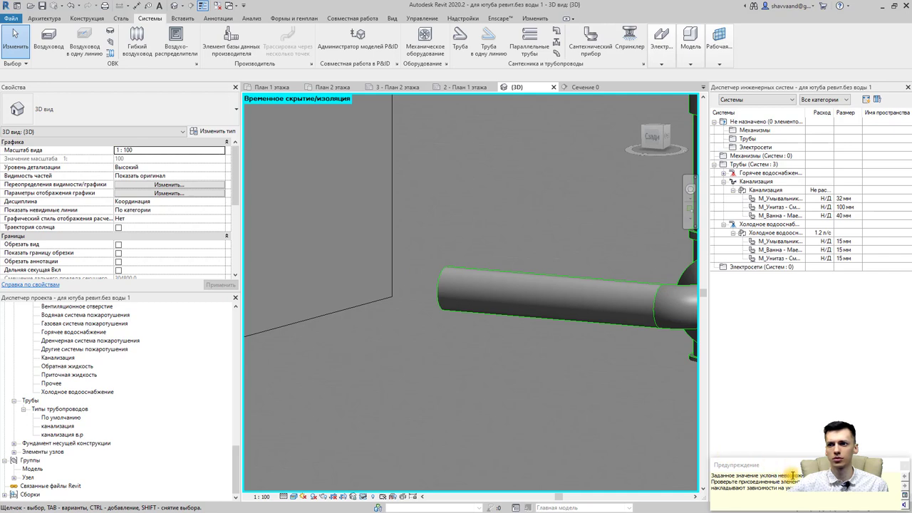
Dismiss the warning that the slope cannot be applied, then view the vertical pipe and elbows.
{"action": "left_click_drag", "start_coordinate": [794, 474], "coordinate": [363, 379]}
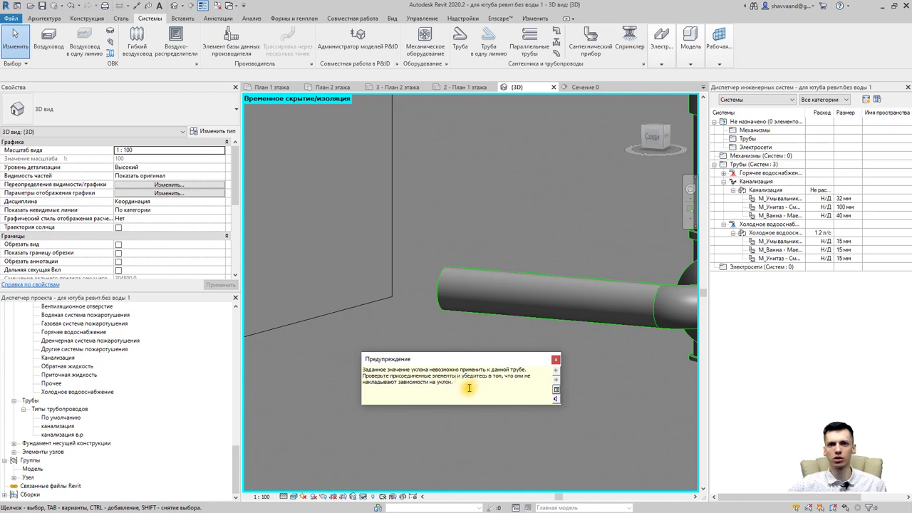
{"action": "left_click", "coordinate": [556, 361]}
{"action": "mouse_move", "coordinate": [601, 352]}
{"action": "middle_mouse_down", "text": "shift"}
{"action": "mouse_move", "coordinate": [525, 401]}
{"action": "mouse_move", "coordinate": [564, 357]}
{"action": "mouse_move", "coordinate": [484, 405]}
{"action": "middle_mouse_up", "text": "shift"}
{"action": "scroll", "coordinate": [485, 405], "scroll_direction": "up", "scroll_amount": 3}
{"action": "scroll", "coordinate": [549, 363], "scroll_direction": "up", "scroll_amount": 2}
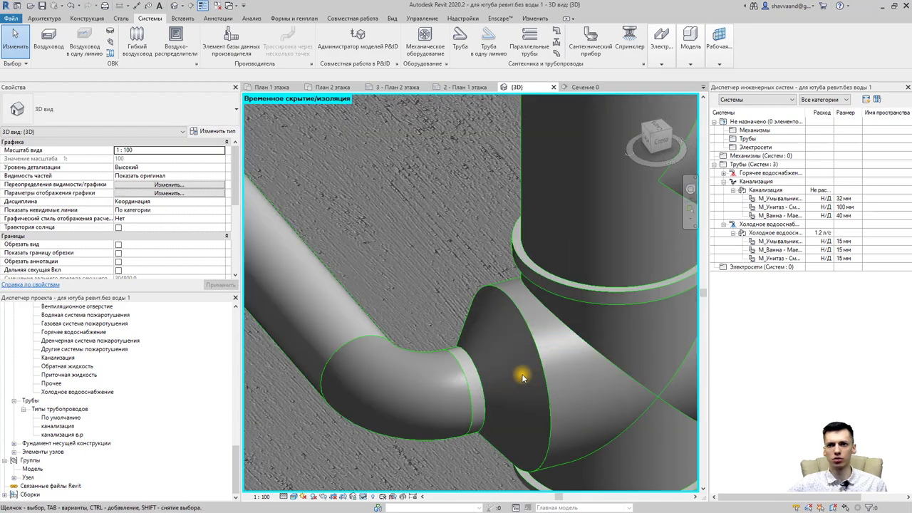
{"action": "scroll", "coordinate": [580, 376], "scroll_direction": "down", "scroll_amount": 1}
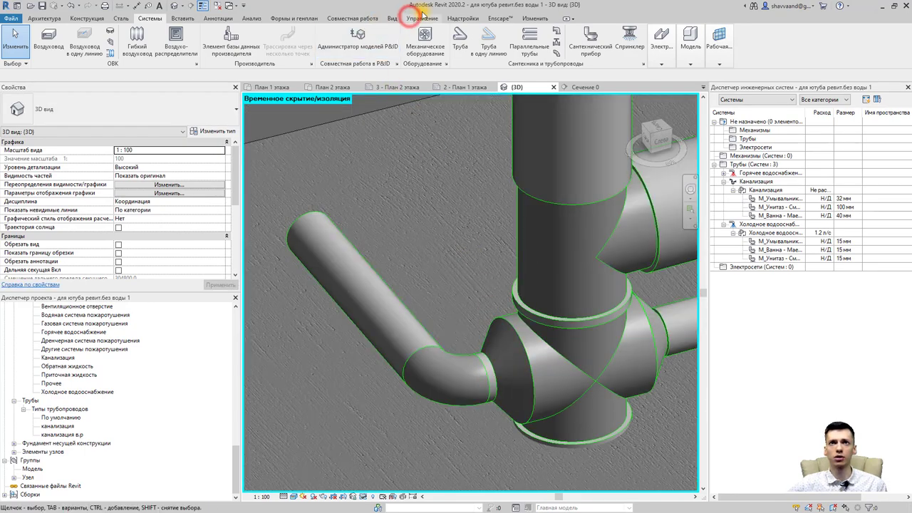
Switch to the Analyze tab, cancel the active command, and orbit around the pipe assembly.
{"action": "left_click", "coordinate": [422, 17]}
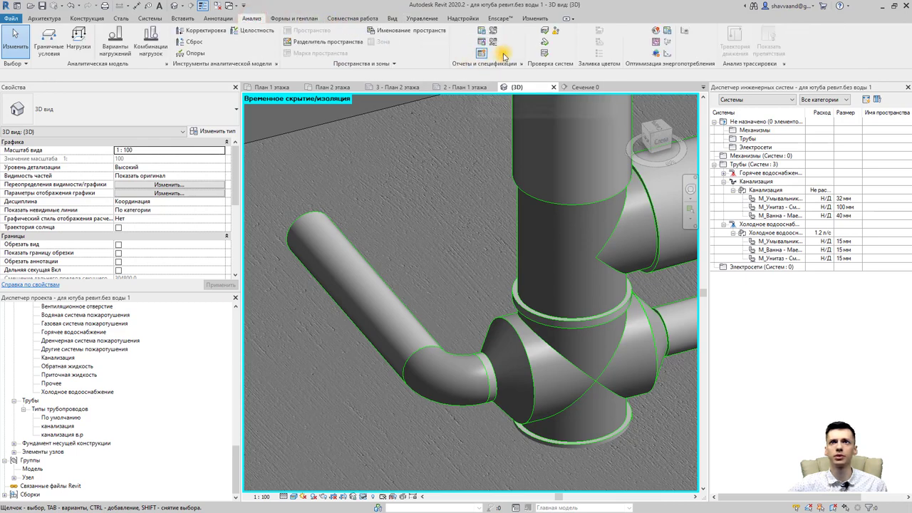
{"action": "key", "text": "Escape"}
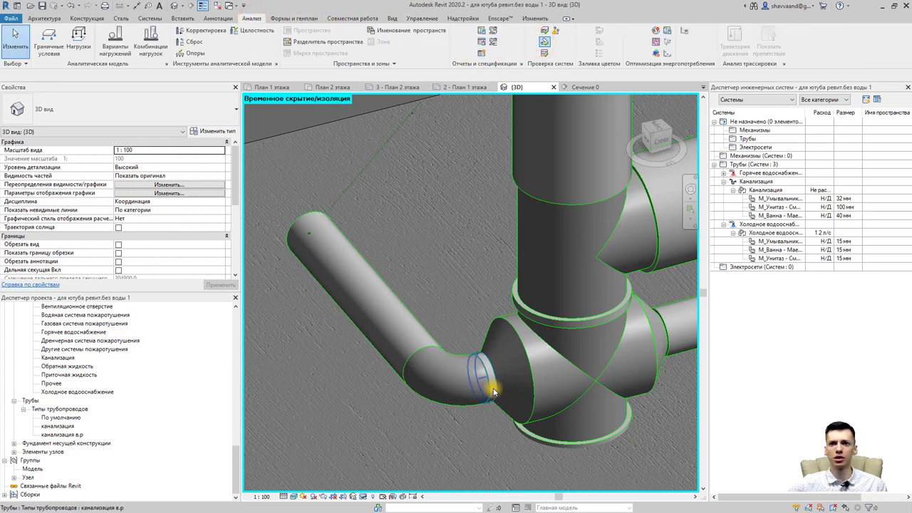
{"action": "scroll", "coordinate": [416, 245], "scroll_direction": "down", "scroll_amount": 3}
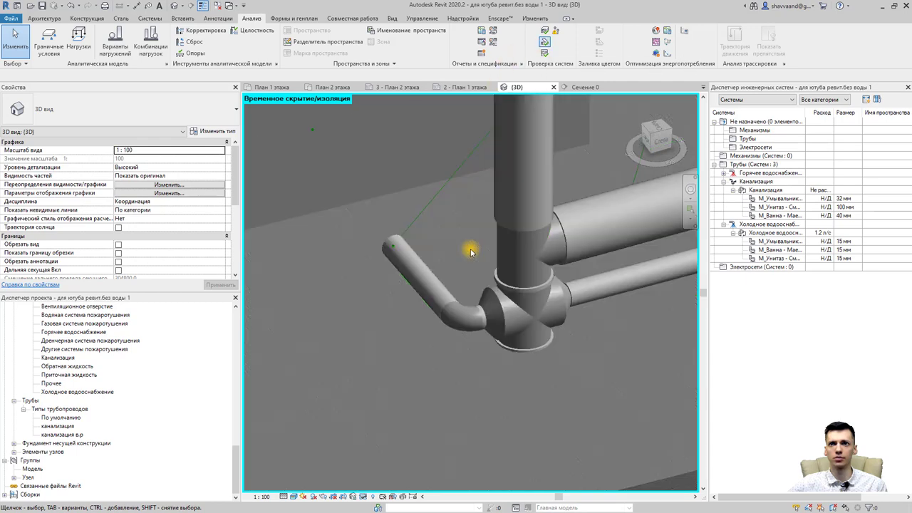
{"action": "scroll", "coordinate": [418, 244], "scroll_direction": "down", "scroll_amount": 3}
{"action": "scroll", "coordinate": [406, 244], "scroll_direction": "up", "scroll_amount": 4}
{"action": "mouse_move", "coordinate": [460, 286]}
{"action": "middle_mouse_down", "text": "shift"}
{"action": "mouse_move", "coordinate": [580, 265]}
{"action": "mouse_move", "coordinate": [488, 249]}
{"action": "middle_mouse_up", "text": "shift"}
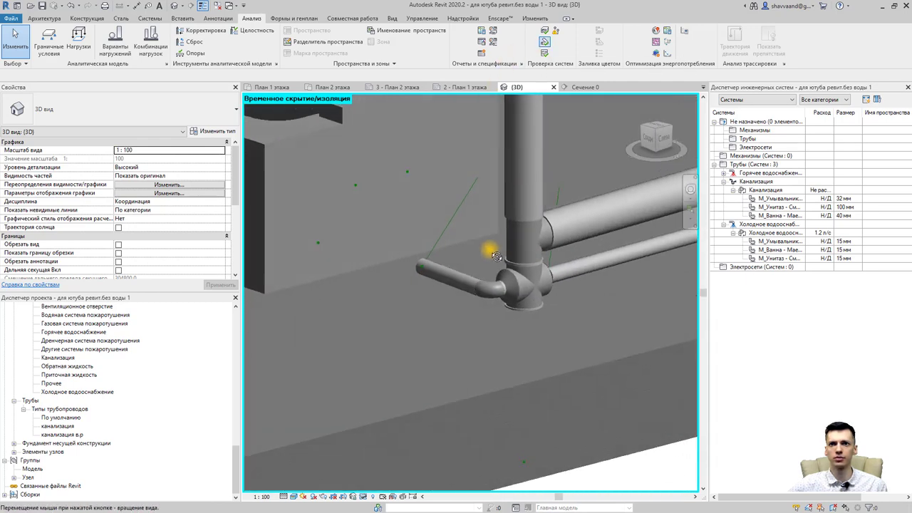
{"action": "scroll", "coordinate": [485, 271], "scroll_direction": "up", "scroll_amount": 2}
{"action": "scroll", "coordinate": [442, 267], "scroll_direction": "up", "scroll_amount": 2}
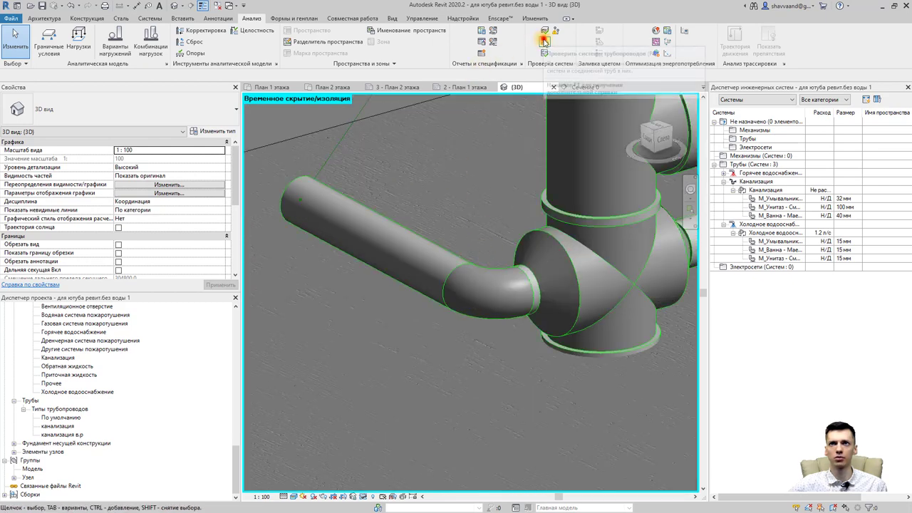
{"action": "scroll", "coordinate": [428, 210], "scroll_direction": "down", "scroll_amount": 3}
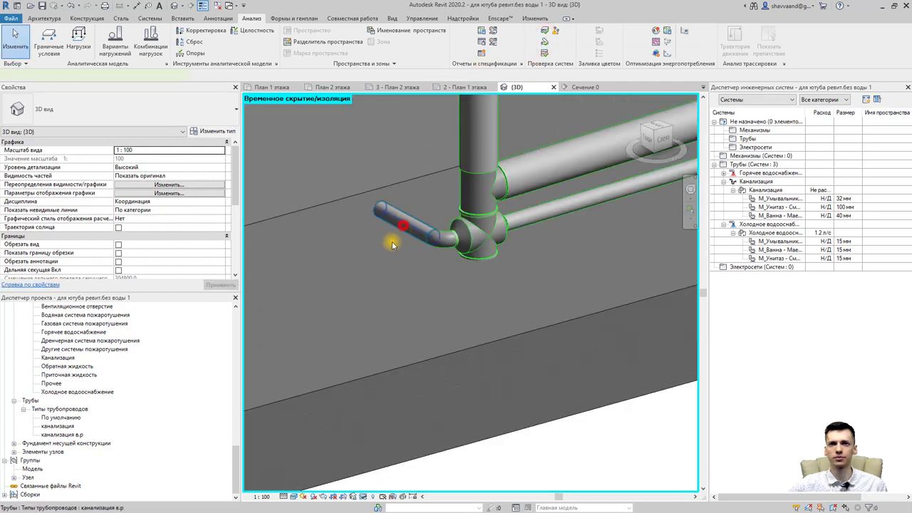
Select the 40 mm branch pipe to confirm its 3.5% slope, with the bathtub in view.
{"action": "left_click", "coordinate": [392, 242]}
{"action": "mouse_move", "coordinate": [432, 206]}
{"action": "middle_mouse_down", "text": "shift"}
{"action": "mouse_move", "coordinate": [460, 179]}
{"action": "mouse_move", "coordinate": [473, 211]}
{"action": "middle_mouse_up", "text": "shift"}
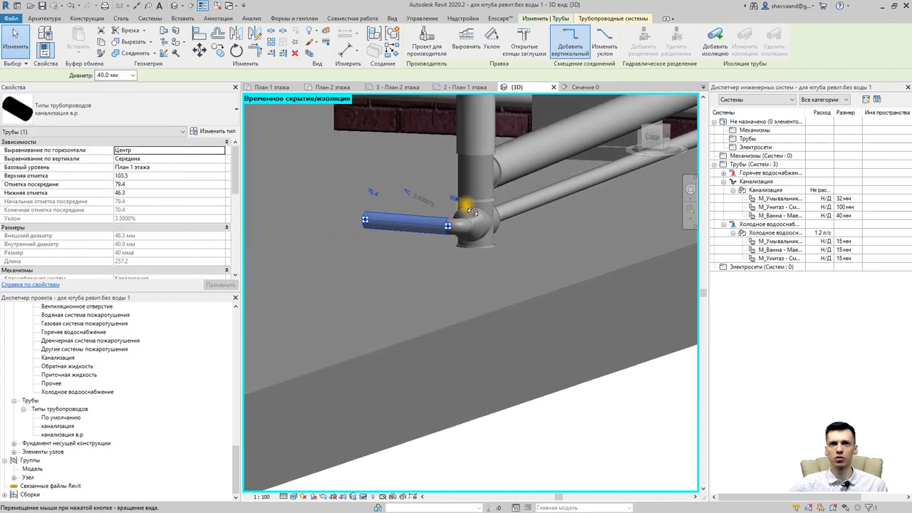
{"action": "mouse_move", "coordinate": [357, 202]}
{"action": "middle_mouse_down", "text": "shift"}
{"action": "mouse_move", "coordinate": [372, 240]}
{"action": "mouse_move", "coordinate": [366, 259]}
{"action": "middle_mouse_up", "text": "shift"}
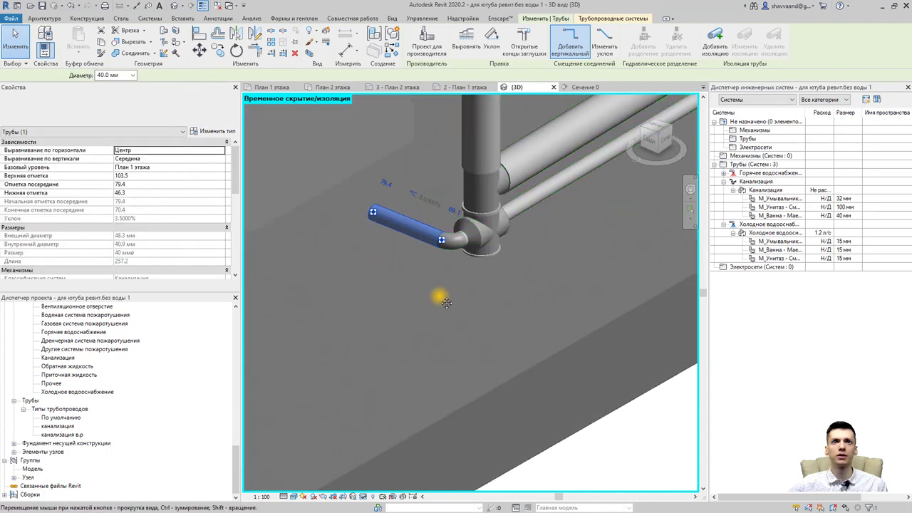
{"action": "mouse_move", "coordinate": [446, 303]}
{"action": "middle_mouse_down", "text": "shift"}
{"action": "mouse_move", "coordinate": [383, 214]}
{"action": "mouse_move", "coordinate": [381, 224]}
{"action": "middle_mouse_up", "text": "shift"}
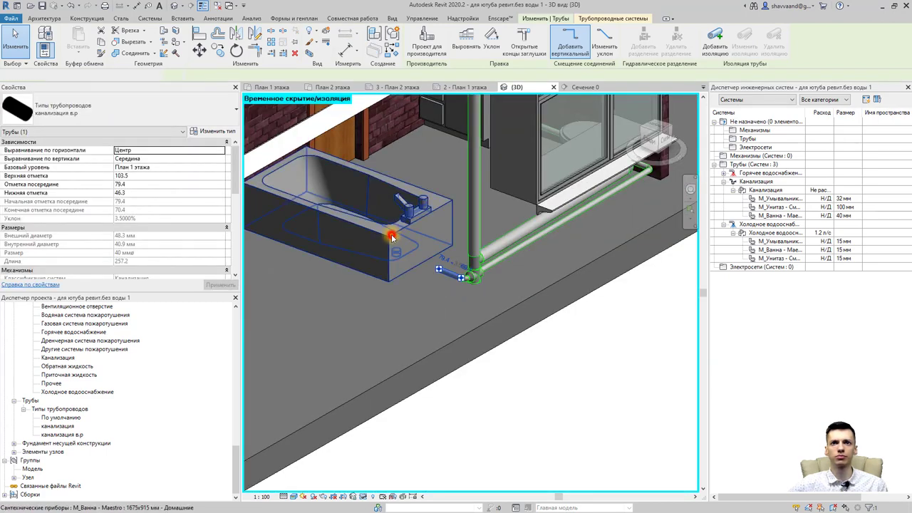
Draw a flexible pipe from the bathtub drain to the open end of the branch pipe.
{"action": "left_click", "coordinate": [370, 179]}
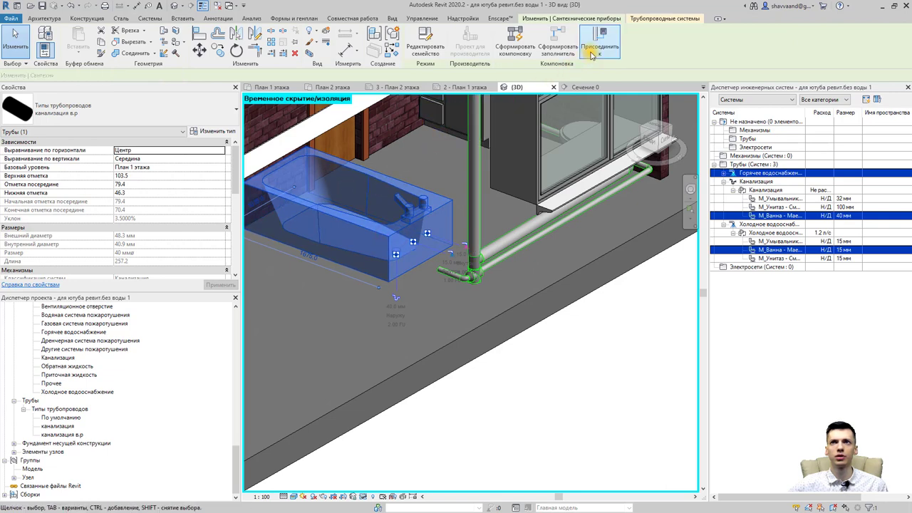
{"action": "left_click_drag", "start_coordinate": [374, 252], "coordinate": [397, 258]}
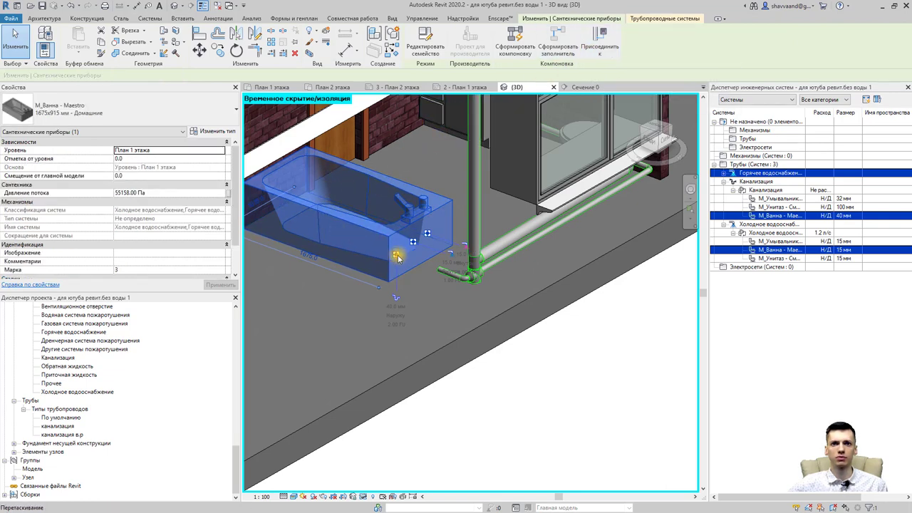
{"action": "right_click", "coordinate": [397, 258]}
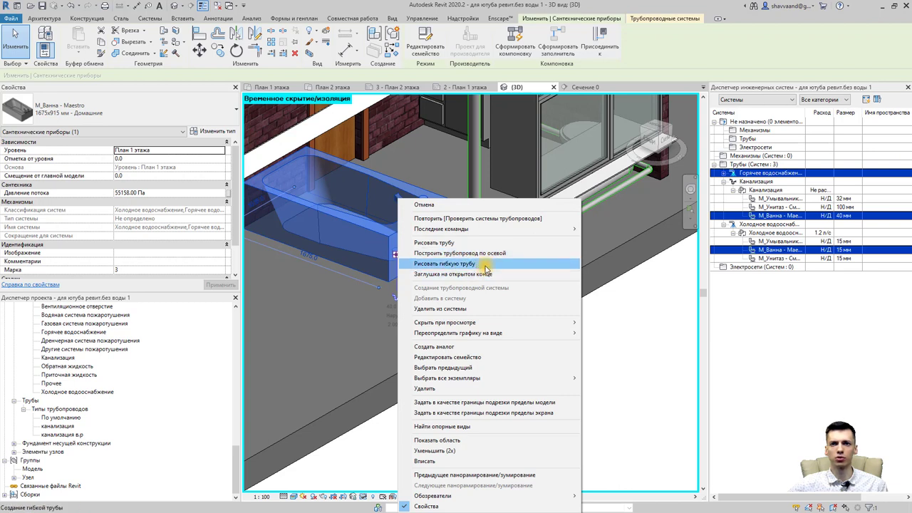
{"action": "left_click", "coordinate": [487, 263]}
{"action": "scroll", "coordinate": [366, 271], "scroll_direction": "up", "scroll_amount": 5}
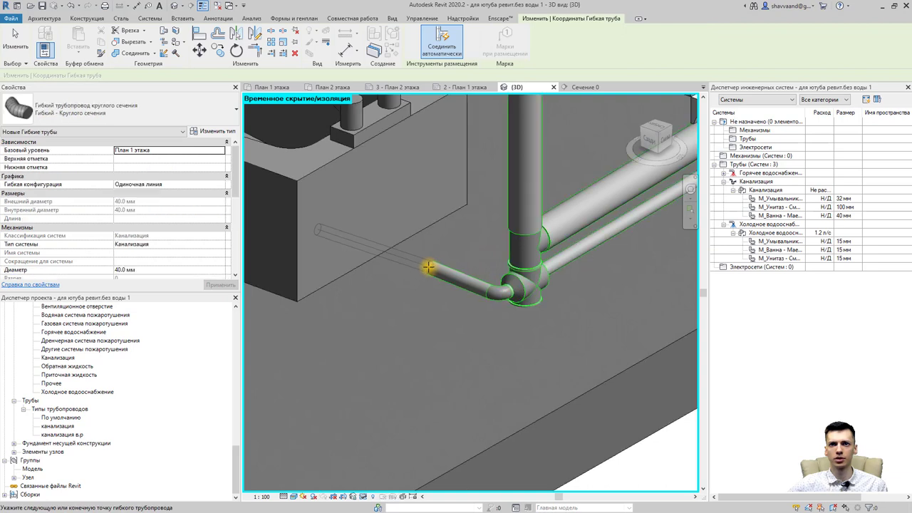
{"action": "left_click", "coordinate": [431, 269]}
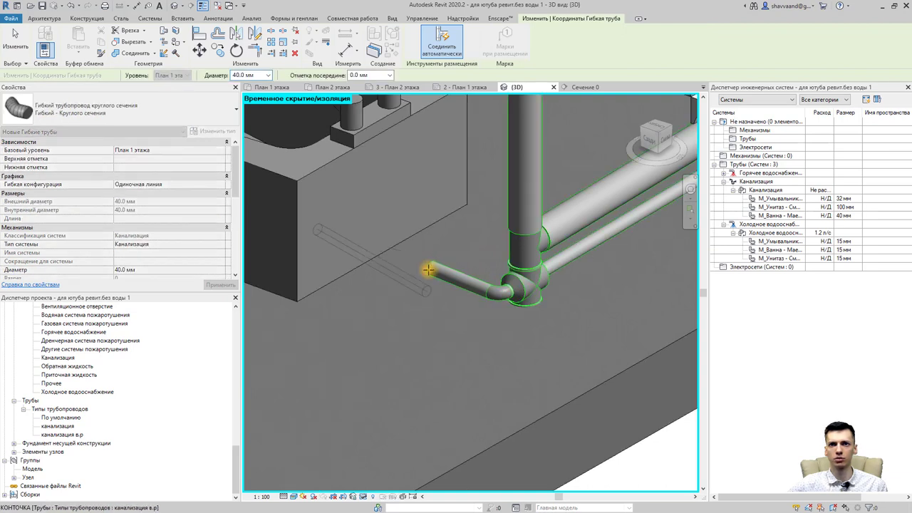
{"action": "left_click", "coordinate": [369, 260]}
{"action": "key", "text": "Escape"}
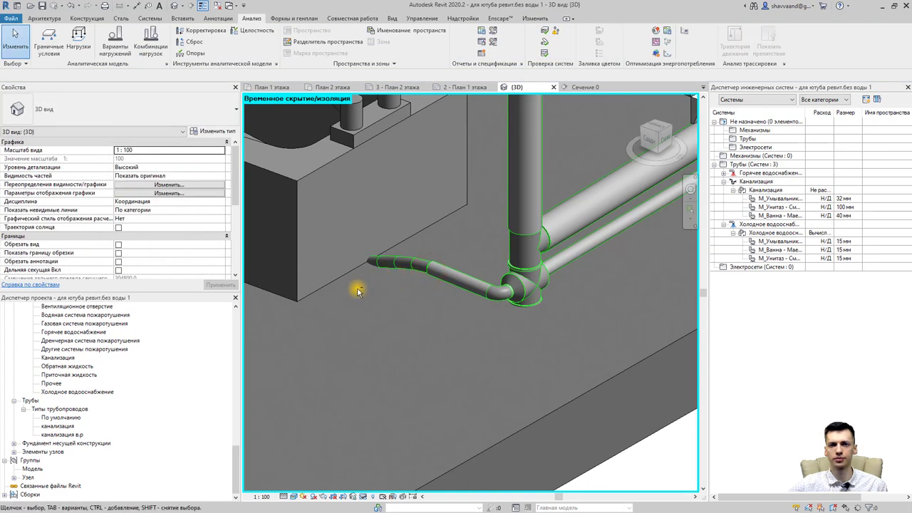
Reshape the flexible pipe by dragging its vertices up toward the bathtub.
{"action": "middle_click_drag", "start_coordinate": [357, 287], "coordinate": [414, 284], "text": "shift"}
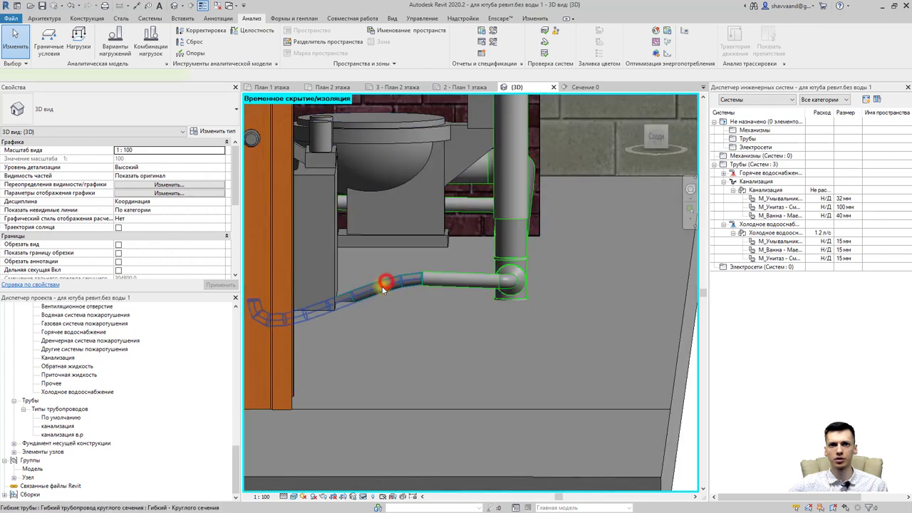
{"action": "left_click", "coordinate": [383, 287]}
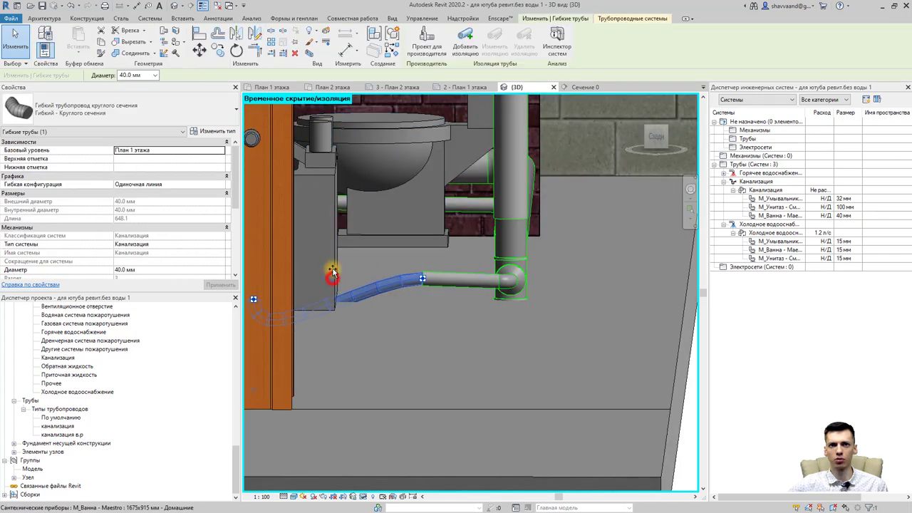
{"action": "left_click_drag", "start_coordinate": [358, 197], "coordinate": [350, 204]}
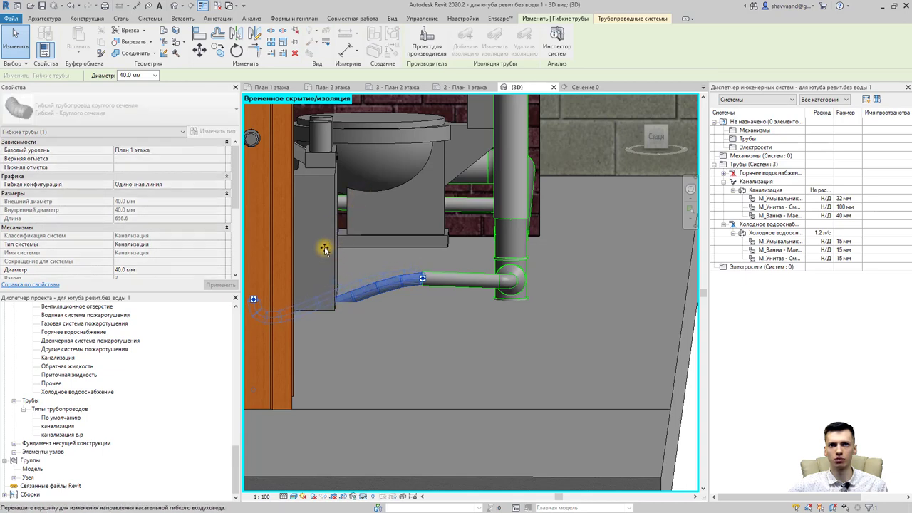
{"action": "mouse_move", "coordinate": [320, 255]}
{"action": "middle_mouse_down", "text": "shift"}
{"action": "mouse_move", "coordinate": [329, 270]}
{"action": "mouse_move", "coordinate": [264, 288]}
{"action": "middle_mouse_up", "text": "shift"}
{"action": "scroll", "coordinate": [275, 309], "scroll_direction": "up", "scroll_amount": 2}
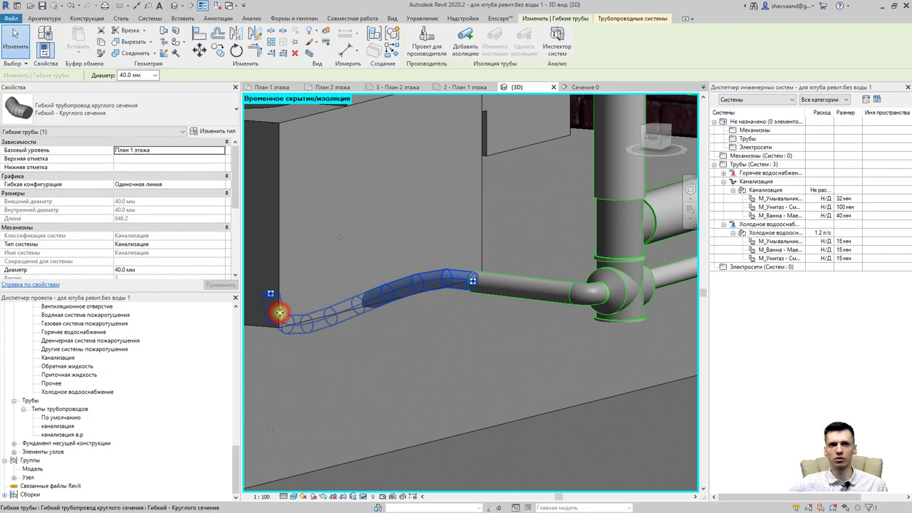
{"action": "mouse_move", "coordinate": [280, 312]}
{"action": "left_mouse_down"}
{"action": "mouse_move", "coordinate": [281, 278]}
{"action": "mouse_move", "coordinate": [288, 281]}
{"action": "left_mouse_up"}
Check the bathtub and its pipes, then bring the sink unit into view.
{"action": "mouse_move", "coordinate": [295, 287]}
{"action": "middle_mouse_down", "text": "shift"}
{"action": "mouse_move", "coordinate": [335, 282]}
{"action": "mouse_move", "coordinate": [340, 237]}
{"action": "middle_mouse_up", "text": "shift"}
{"action": "left_click", "coordinate": [331, 282]}
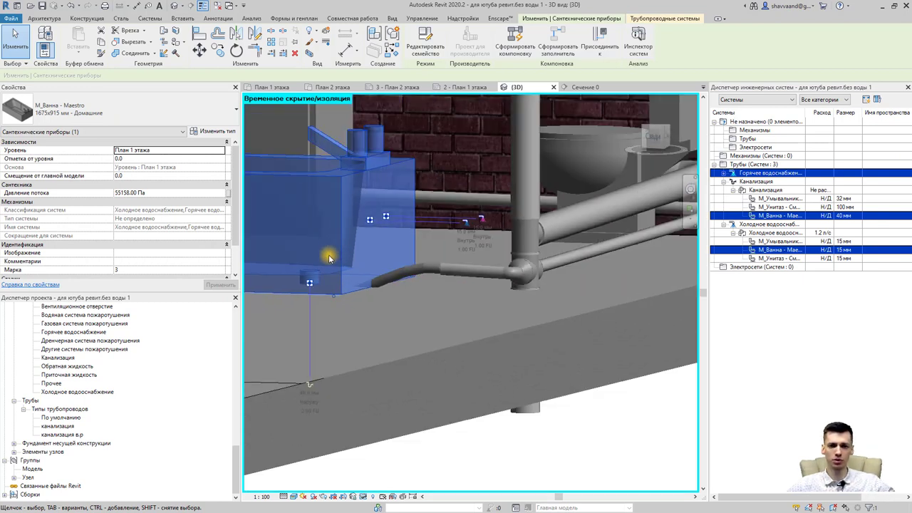
{"action": "mouse_move", "coordinate": [340, 291]}
{"action": "middle_mouse_down", "text": "shift"}
{"action": "mouse_move", "coordinate": [418, 290]}
{"action": "mouse_move", "coordinate": [437, 280]}
{"action": "mouse_move", "coordinate": [418, 265]}
{"action": "mouse_move", "coordinate": [458, 305]}
{"action": "mouse_move", "coordinate": [474, 347]}
{"action": "mouse_move", "coordinate": [484, 309]}
{"action": "mouse_move", "coordinate": [497, 321]}
{"action": "mouse_move", "coordinate": [494, 307]}
{"action": "mouse_move", "coordinate": [394, 293]}
{"action": "mouse_move", "coordinate": [349, 235]}
{"action": "mouse_move", "coordinate": [543, 303]}
{"action": "middle_mouse_up", "text": "shift"}
{"action": "key", "text": "Escape"}
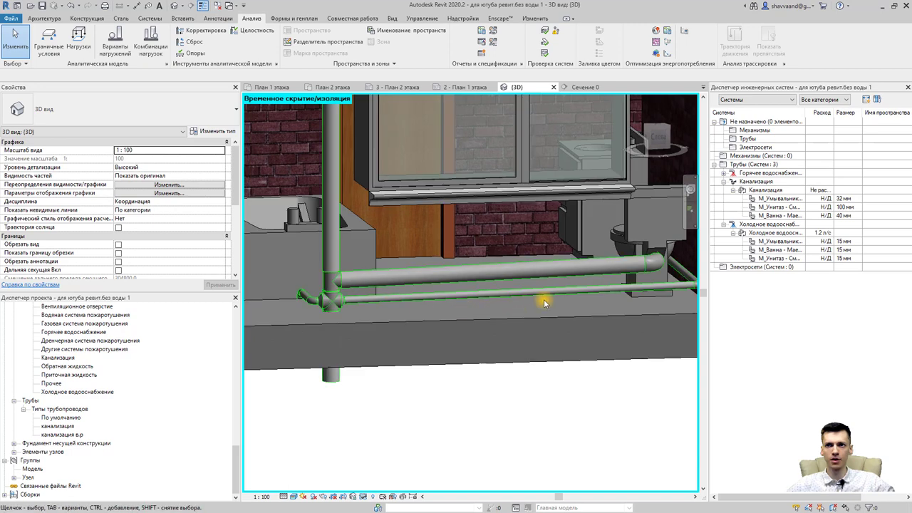
{"action": "middle_click_drag", "start_coordinate": [513, 332], "coordinate": [452, 316]}
{"action": "mouse_move", "coordinate": [546, 316]}
{"action": "middle_mouse_down", "text": "shift"}
{"action": "mouse_move", "coordinate": [526, 326]}
{"action": "mouse_move", "coordinate": [522, 342]}
{"action": "mouse_move", "coordinate": [529, 337]}
{"action": "middle_mouse_up", "text": "shift"}
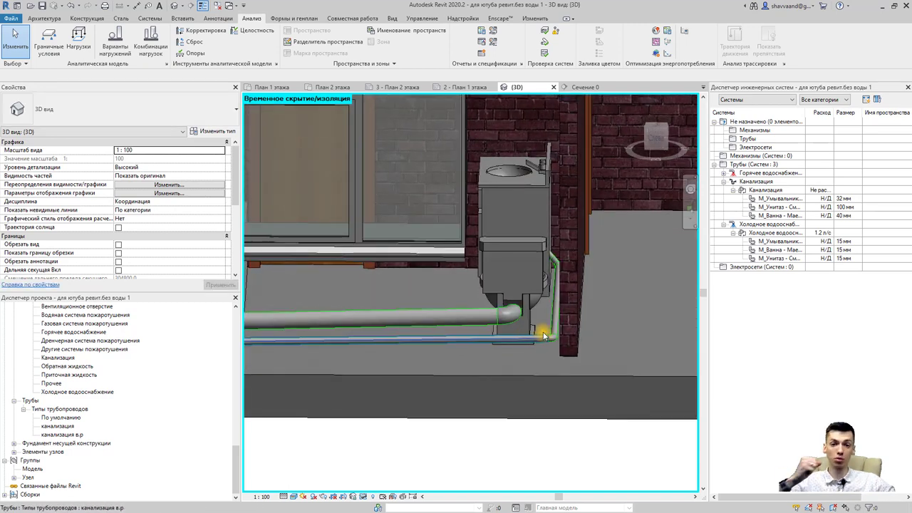
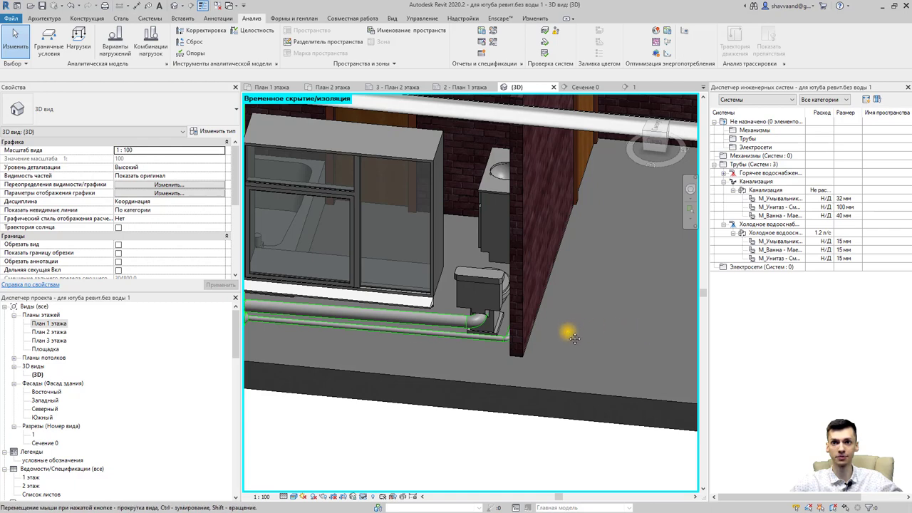
Orbit the 3D bathroom pipes, then select the drain riser in План 1 этажа.
{"action": "mouse_move", "coordinate": [574, 338]}
{"action": "middle_mouse_down", "text": "shift"}
{"action": "mouse_move", "coordinate": [584, 367]}
{"action": "mouse_move", "coordinate": [582, 346]}
{"action": "mouse_move", "coordinate": [548, 353]}
{"action": "middle_mouse_up", "text": "shift"}
{"action": "scroll", "coordinate": [590, 339], "scroll_direction": "up", "scroll_amount": 2}
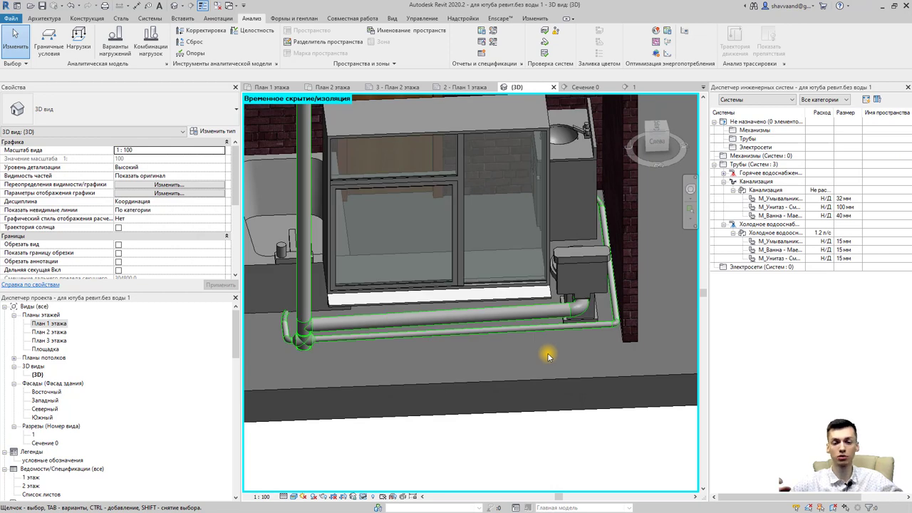
{"action": "double_click", "coordinate": [54, 324]}
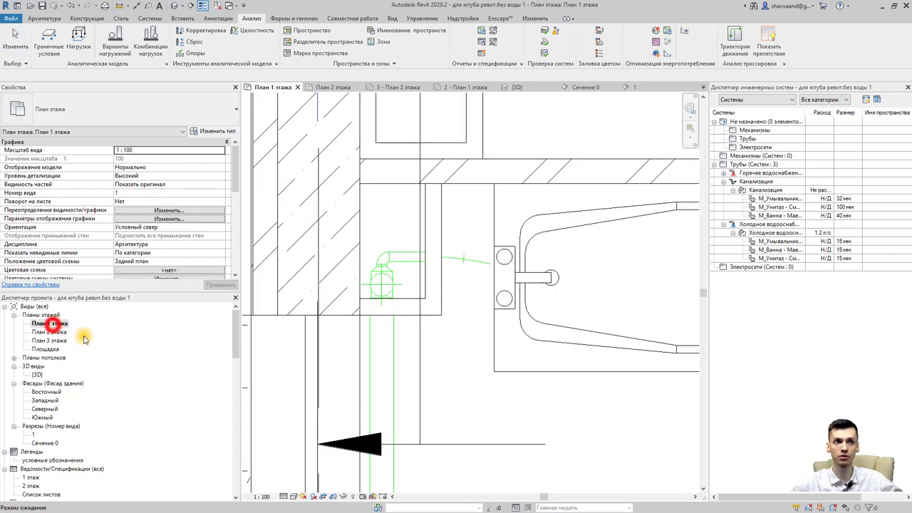
{"action": "left_click", "coordinate": [389, 298]}
{"action": "scroll", "coordinate": [363, 285], "scroll_direction": "up", "scroll_amount": 1}
{"action": "scroll", "coordinate": [366, 302], "scroll_direction": "up", "scroll_amount": 1}
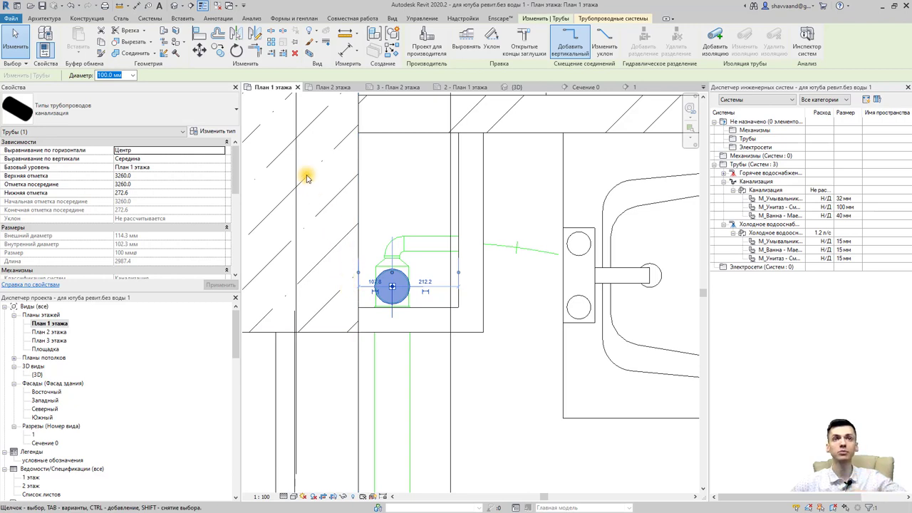
Inspect the reducer fitting at the riser base in 3D, then bring up the Analyze tools.
{"action": "left_click", "coordinate": [173, 8]}
{"action": "scroll", "coordinate": [316, 354], "scroll_direction": "up", "scroll_amount": 2}
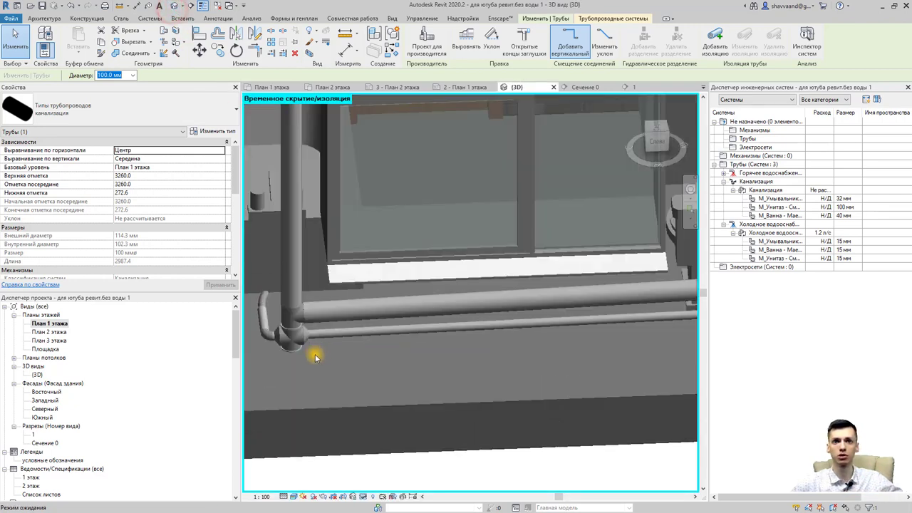
{"action": "scroll", "coordinate": [246, 342], "scroll_direction": "up", "scroll_amount": 2}
{"action": "left_click", "coordinate": [301, 335]}
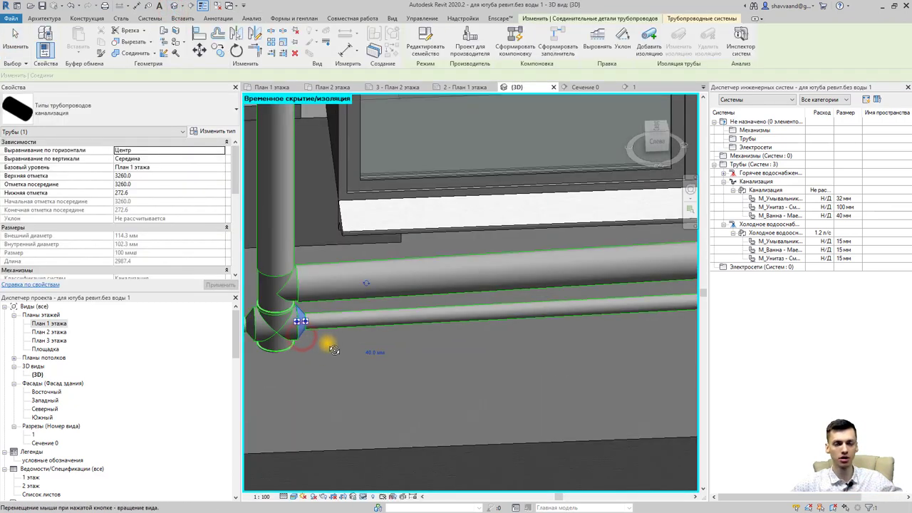
{"action": "mouse_move", "coordinate": [301, 334]}
{"action": "middle_mouse_down", "text": "shift"}
{"action": "mouse_move", "coordinate": [299, 343]}
{"action": "mouse_move", "coordinate": [318, 339]}
{"action": "middle_mouse_up", "text": "shift"}
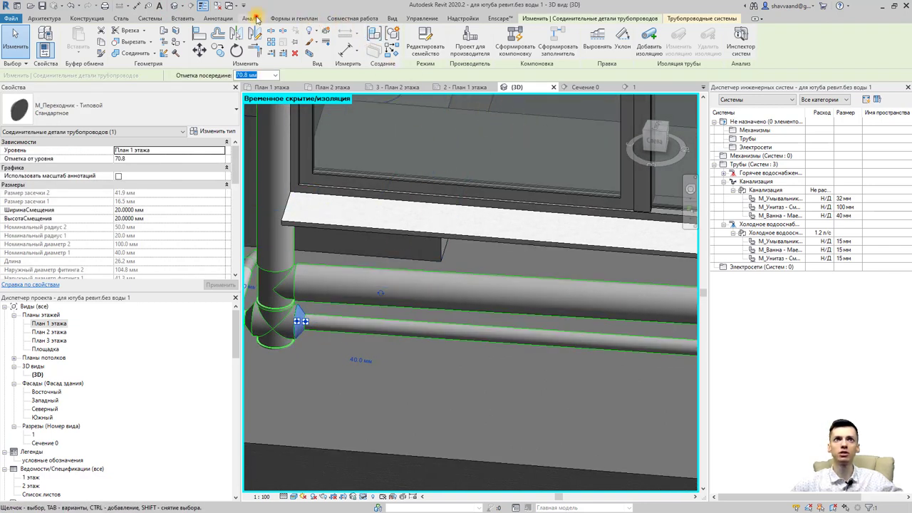
{"action": "left_click", "coordinate": [255, 19]}
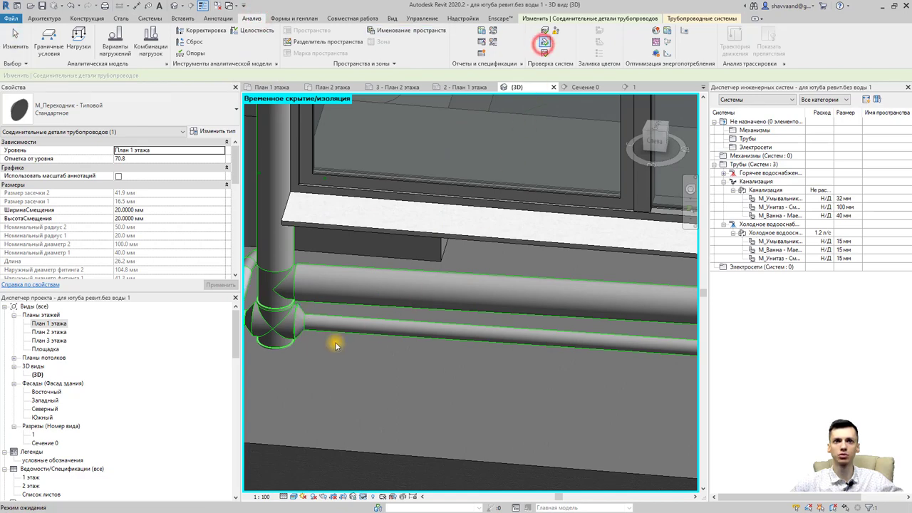
{"action": "scroll", "coordinate": [336, 345], "scroll_direction": "down", "scroll_amount": 2}
{"action": "scroll", "coordinate": [330, 350], "scroll_direction": "down", "scroll_amount": 2}
{"action": "key", "text": "Escape"}
{"action": "scroll", "coordinate": [377, 321], "scroll_direction": "down", "scroll_amount": 3}
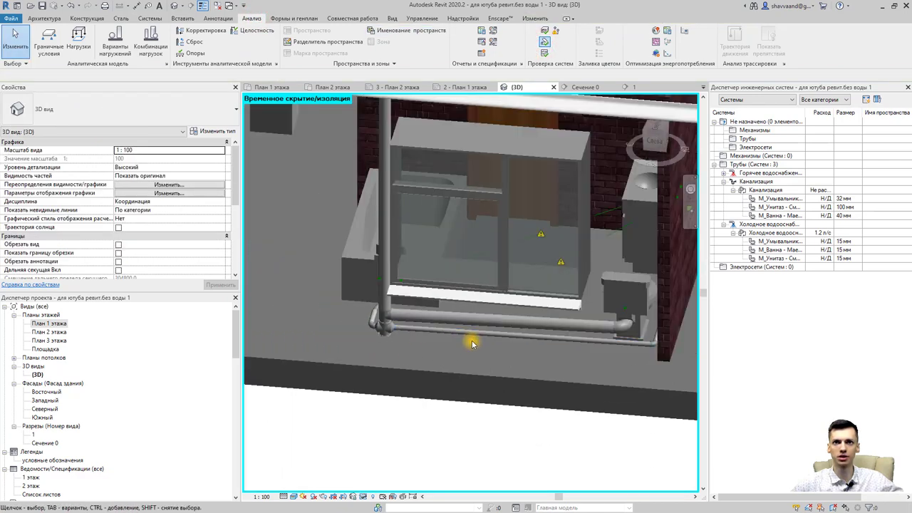
{"action": "mouse_move", "coordinate": [472, 344]}
{"action": "middle_mouse_down", "text": "shift"}
{"action": "mouse_move", "coordinate": [380, 378]}
{"action": "mouse_move", "coordinate": [479, 396]}
{"action": "mouse_move", "coordinate": [438, 496]}
{"action": "mouse_move", "coordinate": [475, 373]}
{"action": "mouse_move", "coordinate": [452, 426]}
{"action": "mouse_move", "coordinate": [494, 378]}
{"action": "mouse_move", "coordinate": [429, 371]}
{"action": "mouse_move", "coordinate": [485, 378]}
{"action": "mouse_move", "coordinate": [324, 257]}
{"action": "mouse_move", "coordinate": [392, 278]}
{"action": "mouse_move", "coordinate": [367, 285]}
{"action": "middle_mouse_up", "text": "shift"}
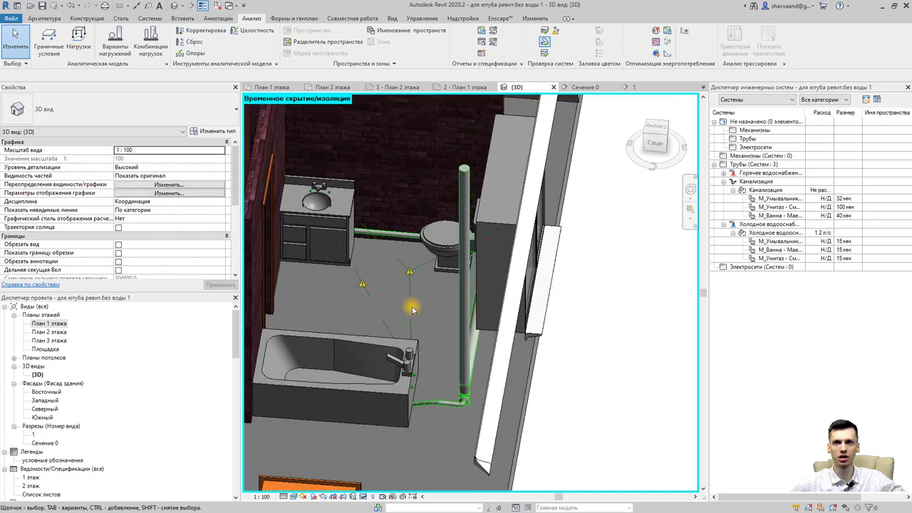
{"action": "mouse_move", "coordinate": [412, 308]}
{"action": "middle_mouse_down", "text": "shift"}
{"action": "mouse_move", "coordinate": [406, 193]}
{"action": "mouse_move", "coordinate": [463, 299]}
{"action": "mouse_move", "coordinate": [544, 366]}
{"action": "mouse_move", "coordinate": [472, 366]}
{"action": "mouse_move", "coordinate": [470, 378]}
{"action": "mouse_move", "coordinate": [358, 373]}
{"action": "mouse_move", "coordinate": [380, 204]}
{"action": "middle_mouse_up", "text": "shift"}
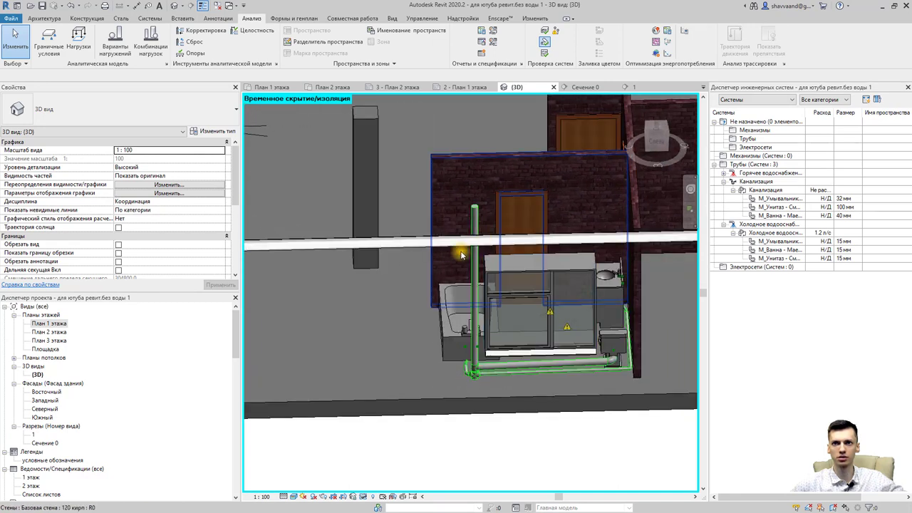
{"action": "scroll", "coordinate": [452, 362], "scroll_direction": "up", "scroll_amount": 3}
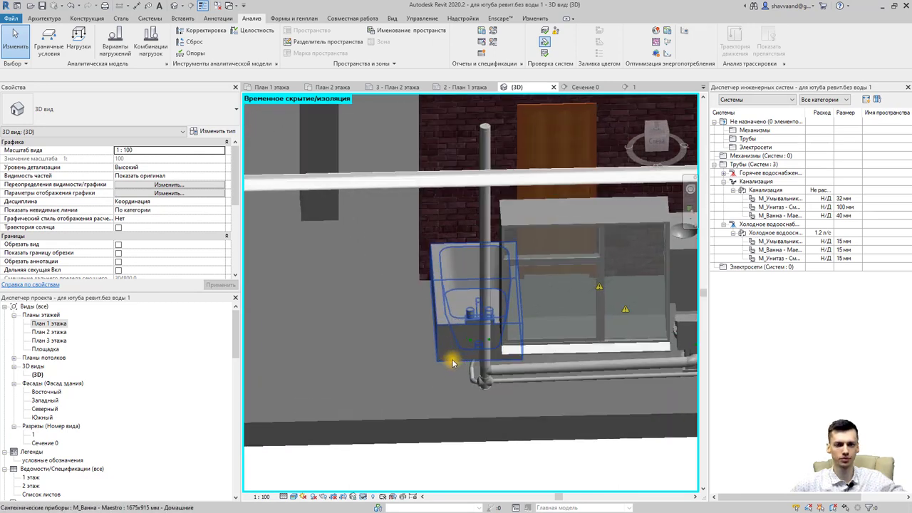
{"action": "scroll", "coordinate": [453, 362], "scroll_direction": "up", "scroll_amount": 2}
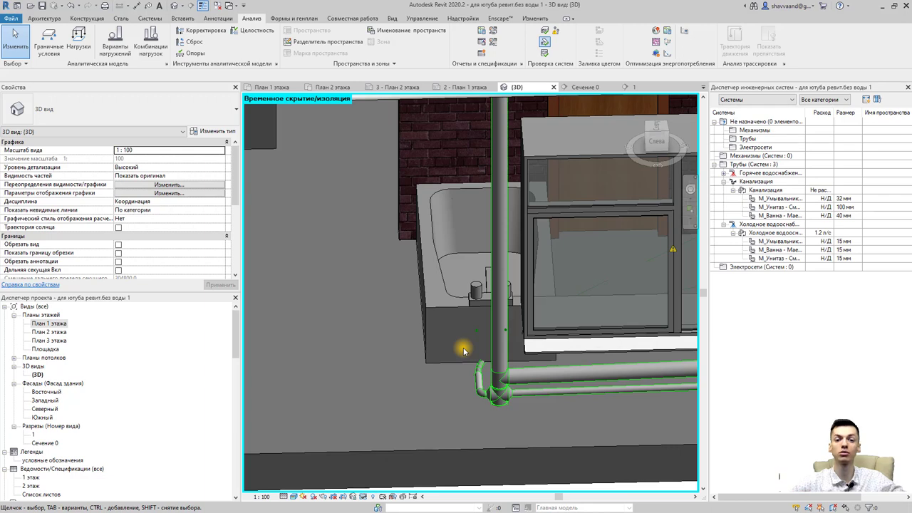
{"action": "scroll", "coordinate": [495, 396], "scroll_direction": "up", "scroll_amount": 2}
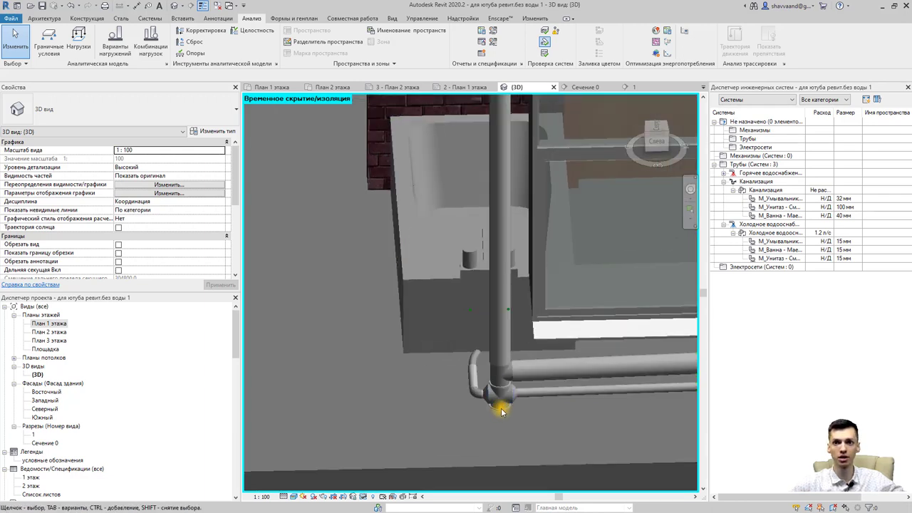
{"action": "scroll", "coordinate": [480, 407], "scroll_direction": "up", "scroll_amount": 1}
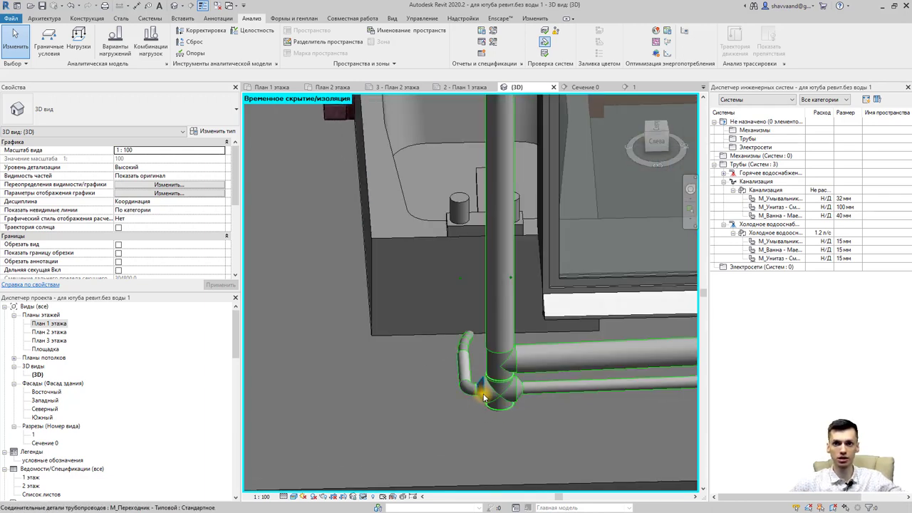
{"action": "scroll", "coordinate": [346, 407], "scroll_direction": "down", "scroll_amount": 2}
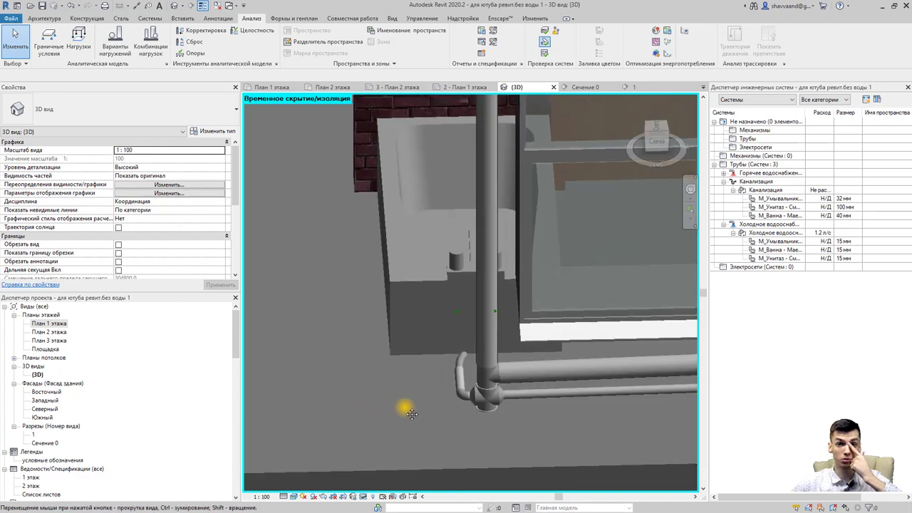
{"action": "scroll", "coordinate": [404, 403], "scroll_direction": "down", "scroll_amount": 2}
{"action": "middle_click_drag", "start_coordinate": [403, 401], "coordinate": [497, 413]}
{"action": "scroll", "coordinate": [496, 413], "scroll_direction": "down", "scroll_amount": 2}
{"action": "scroll", "coordinate": [471, 388], "scroll_direction": "down", "scroll_amount": 2}
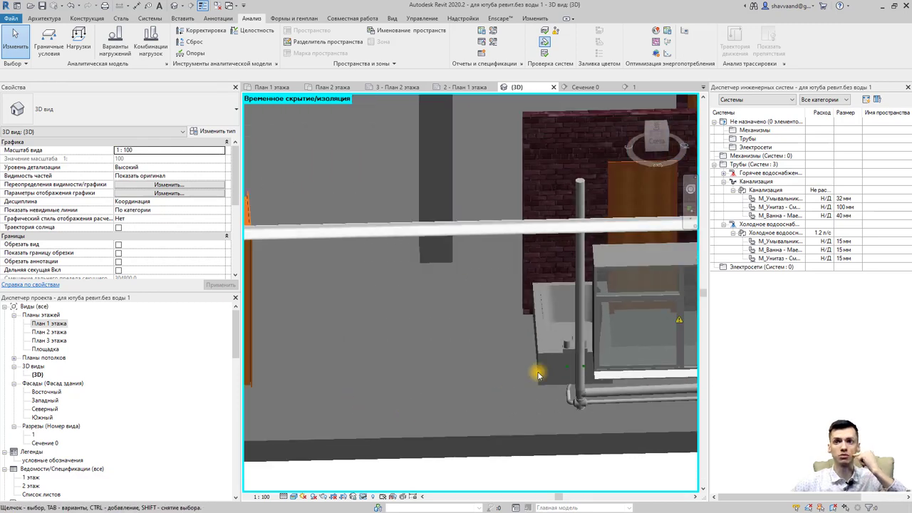
{"action": "scroll", "coordinate": [418, 398], "scroll_direction": "down", "scroll_amount": 3}
{"action": "middle_click_drag", "start_coordinate": [418, 398], "coordinate": [477, 372]}
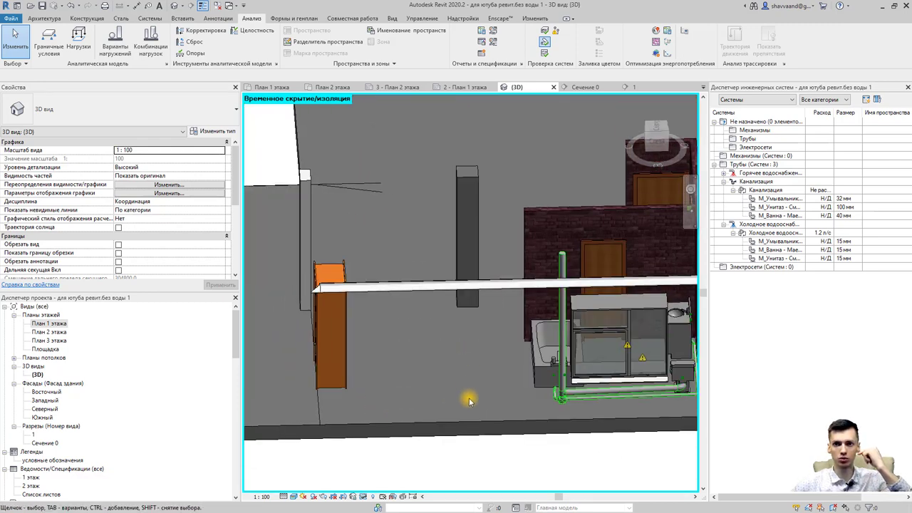
{"action": "middle_click_drag", "start_coordinate": [546, 404], "coordinate": [418, 411]}
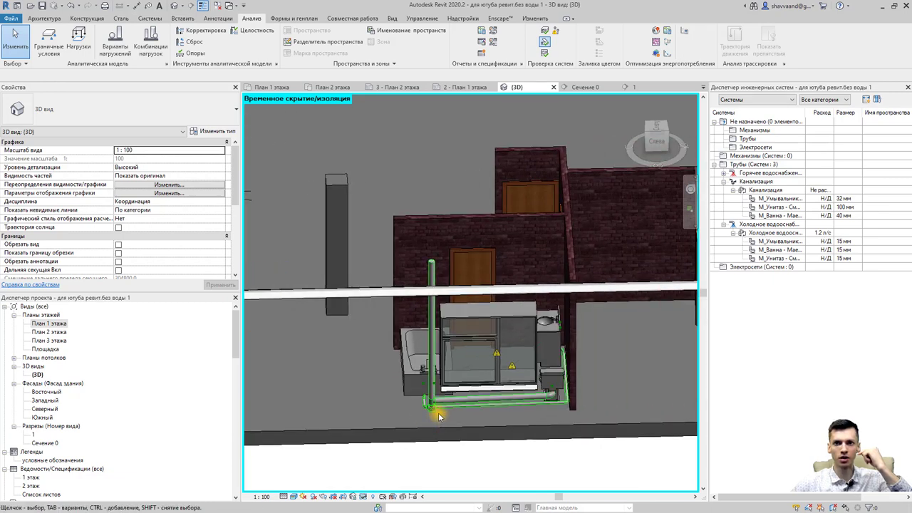
{"action": "scroll", "coordinate": [436, 416], "scroll_direction": "up", "scroll_amount": 2}
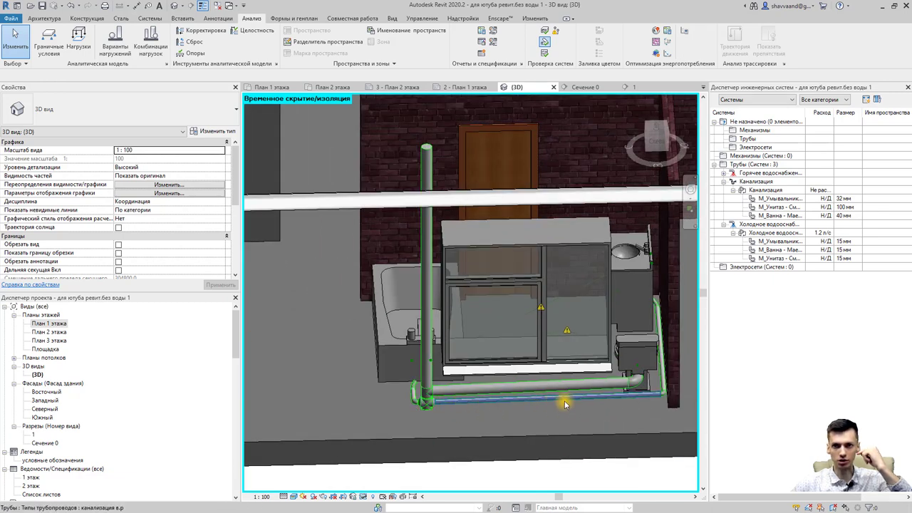
{"action": "middle_click_drag", "start_coordinate": [573, 405], "coordinate": [472, 409]}
{"action": "scroll", "coordinate": [472, 409], "scroll_direction": "down", "scroll_amount": 2}
{"action": "scroll", "coordinate": [499, 408], "scroll_direction": "down", "scroll_amount": 2}
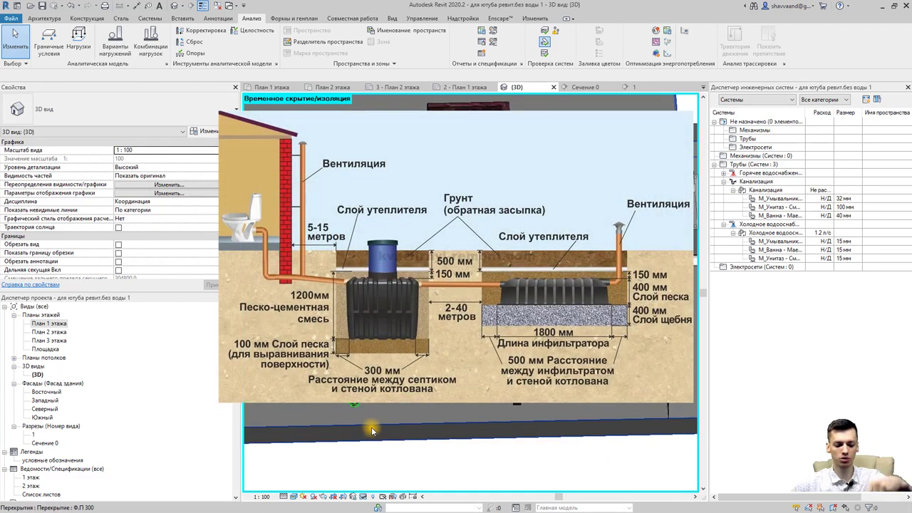
Turn off the Show Disconnects markers and orbit to a top-down view of the bathroom fixtures.
{"action": "middle_click_drag", "start_coordinate": [361, 416], "coordinate": [359, 378], "text": "shift"}
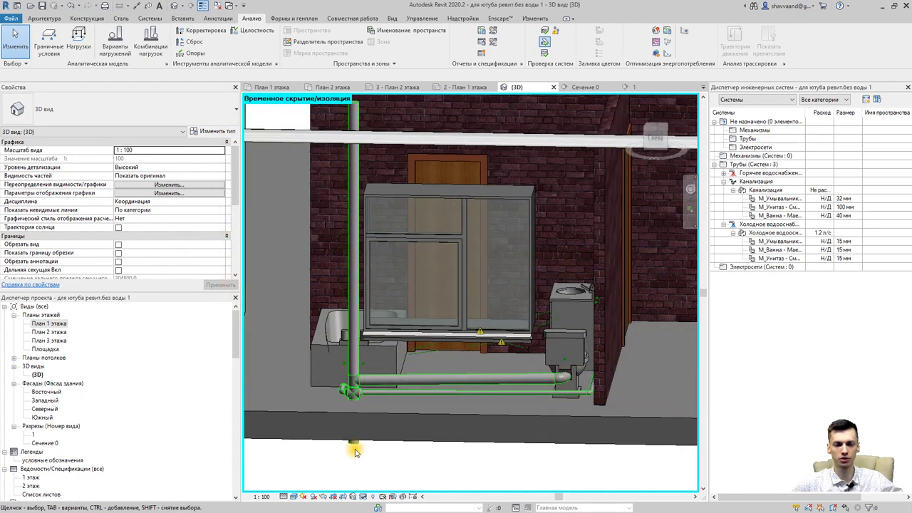
{"action": "scroll", "coordinate": [356, 450], "scroll_direction": "down", "scroll_amount": 2}
{"action": "scroll", "coordinate": [364, 449], "scroll_direction": "down", "scroll_amount": 2}
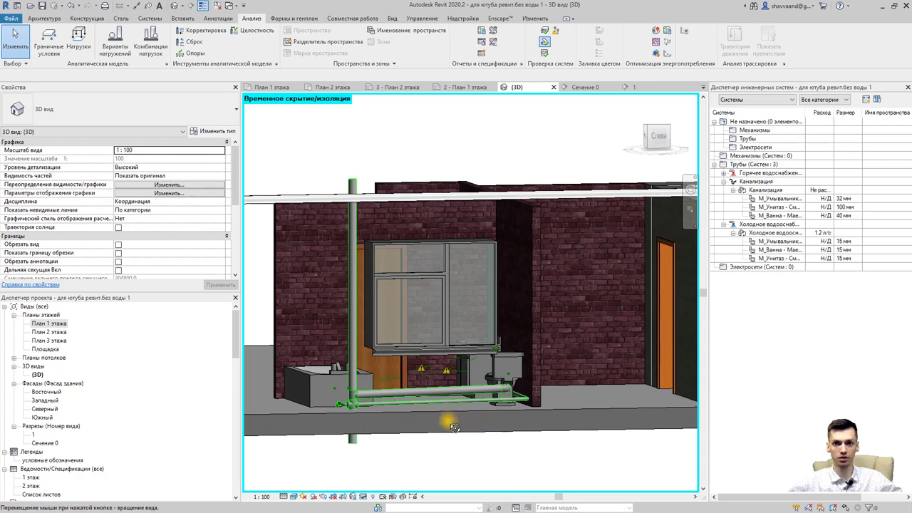
{"action": "middle_click_drag", "start_coordinate": [443, 421], "coordinate": [456, 138], "text": "shift"}
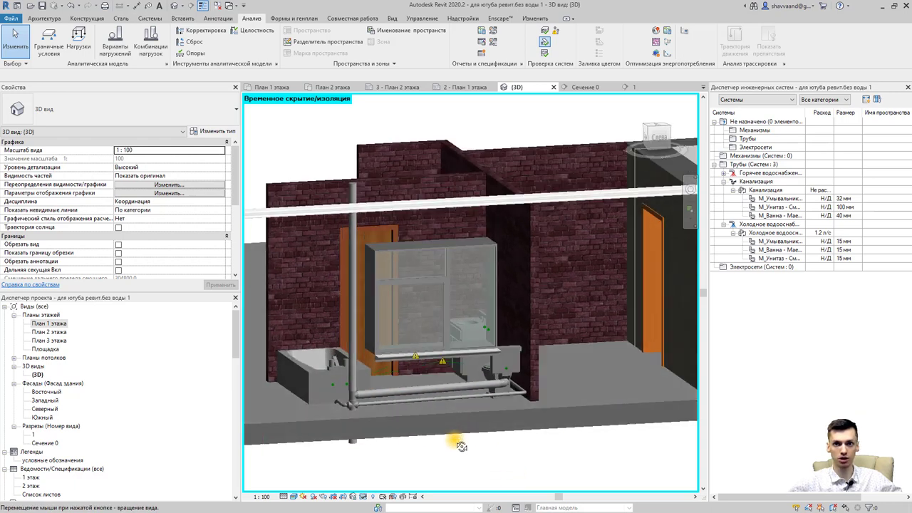
{"action": "left_click", "coordinate": [544, 41]}
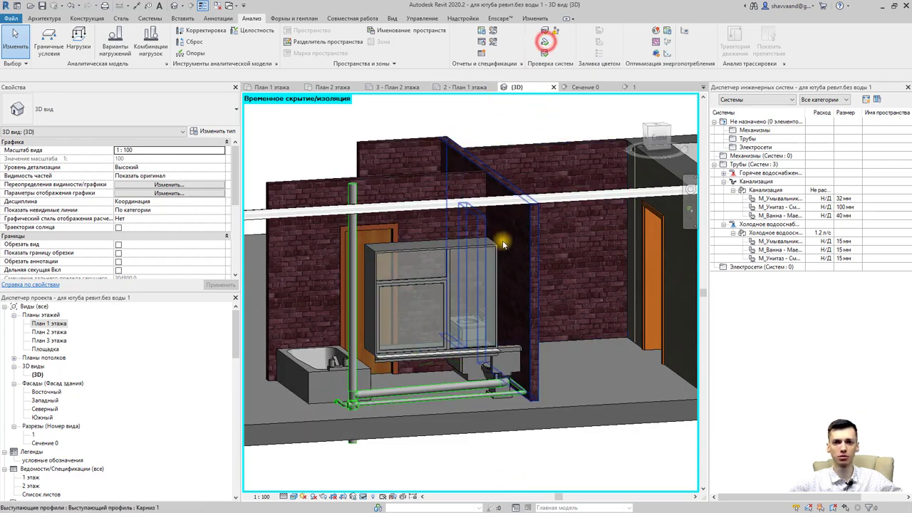
{"action": "middle_click_drag", "start_coordinate": [503, 244], "coordinate": [448, 338], "text": "shift"}
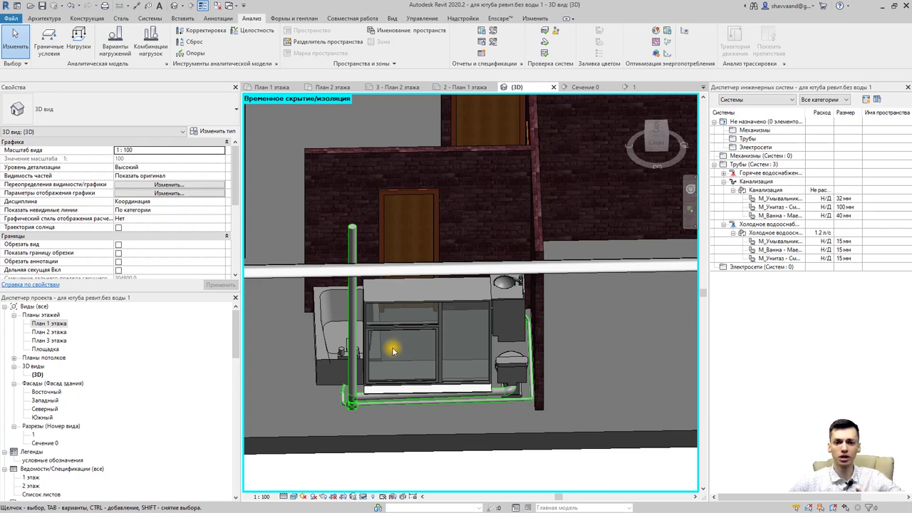
{"action": "middle_click_drag", "start_coordinate": [395, 346], "coordinate": [338, 345], "text": "shift"}
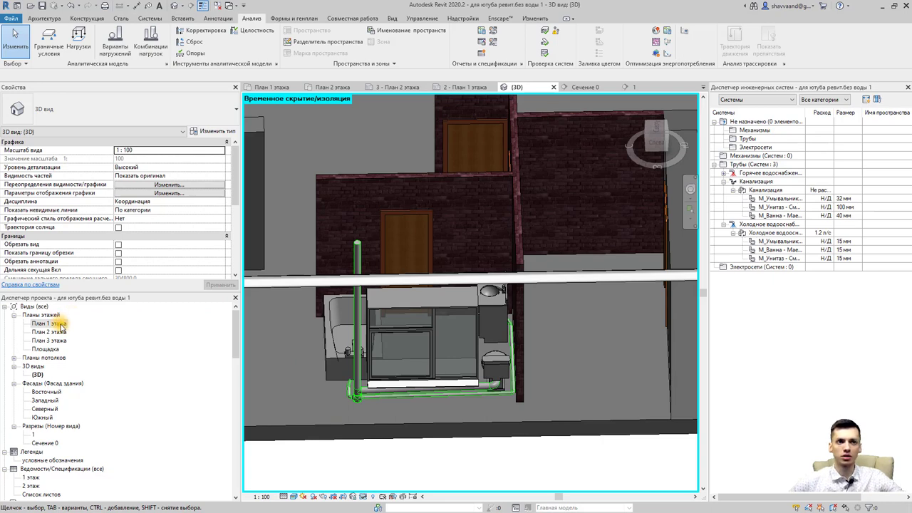
Check the riser fitting in Сечение 0 and План 1 этажа, ending in the Сечение 0 section.
{"action": "double_click", "coordinate": [51, 444]}
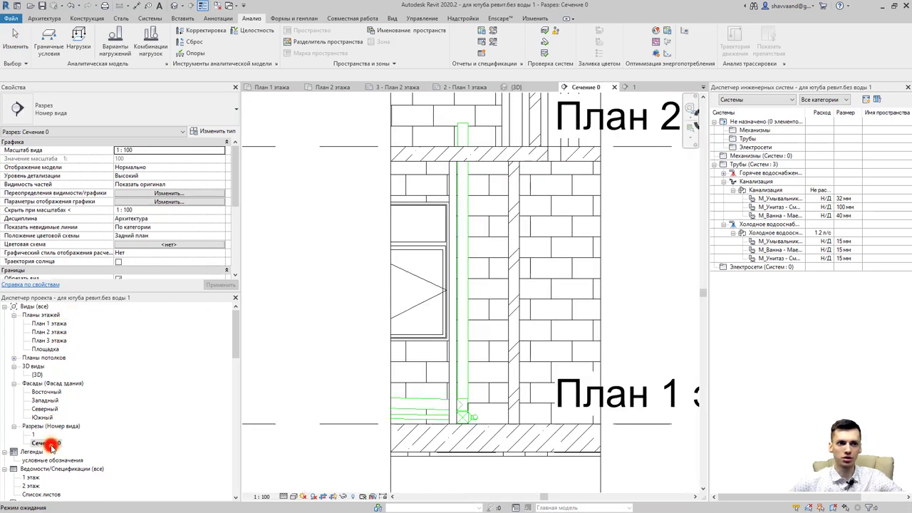
{"action": "scroll", "coordinate": [486, 401], "scroll_direction": "up", "scroll_amount": 2}
{"action": "scroll", "coordinate": [486, 401], "scroll_direction": "up", "scroll_amount": 1}
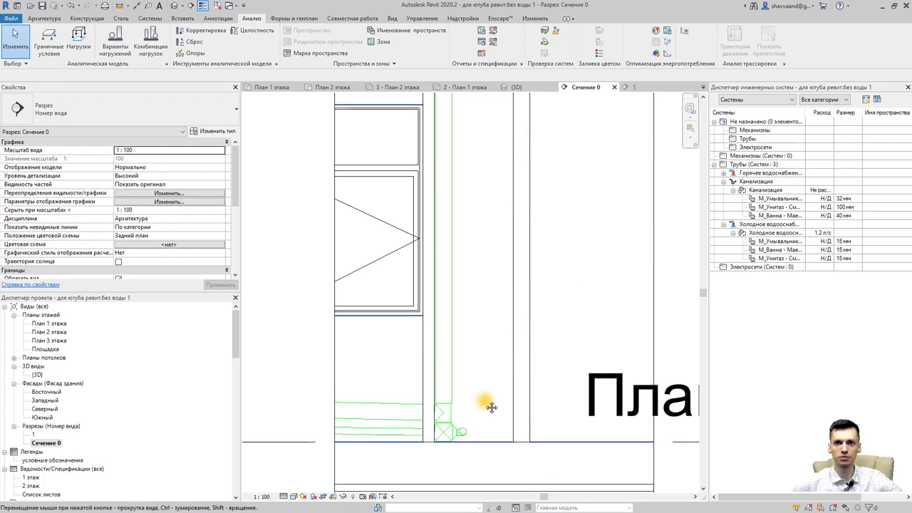
{"action": "double_click", "coordinate": [50, 322]}
{"action": "scroll", "coordinate": [460, 321], "scroll_direction": "down", "scroll_amount": 2}
{"action": "scroll", "coordinate": [460, 321], "scroll_direction": "down", "scroll_amount": 2}
{"action": "scroll", "coordinate": [459, 321], "scroll_direction": "down", "scroll_amount": 3}
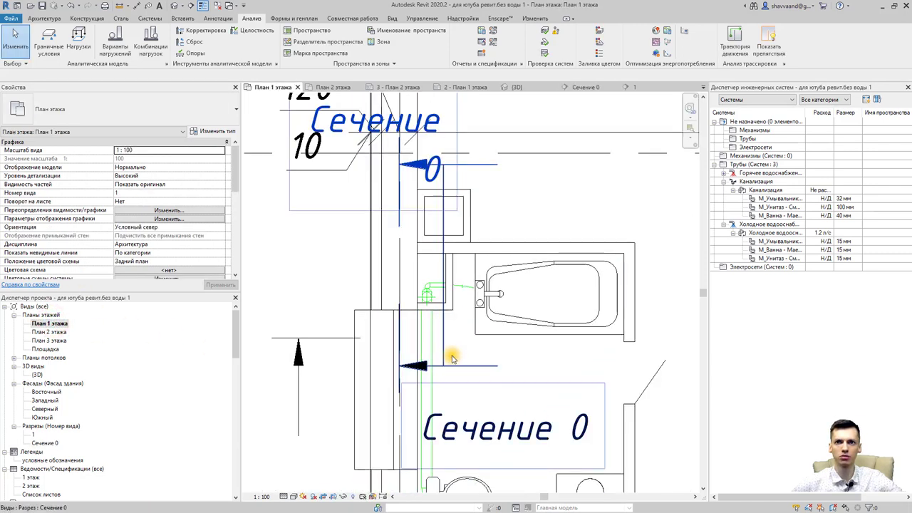
{"action": "scroll", "coordinate": [432, 261], "scroll_direction": "up", "scroll_amount": 4}
{"action": "scroll", "coordinate": [427, 301], "scroll_direction": "up", "scroll_amount": 1}
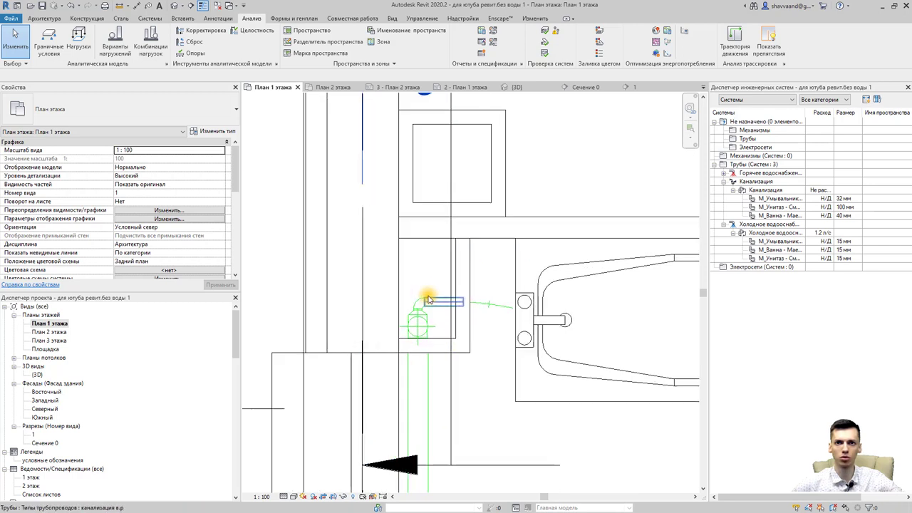
{"action": "scroll", "coordinate": [417, 321], "scroll_direction": "up", "scroll_amount": 1}
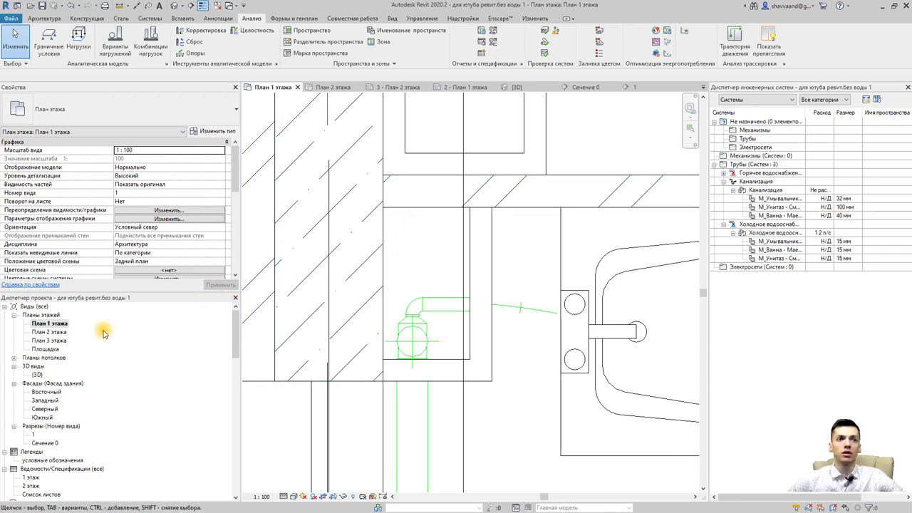
{"action": "double_click", "coordinate": [45, 443]}
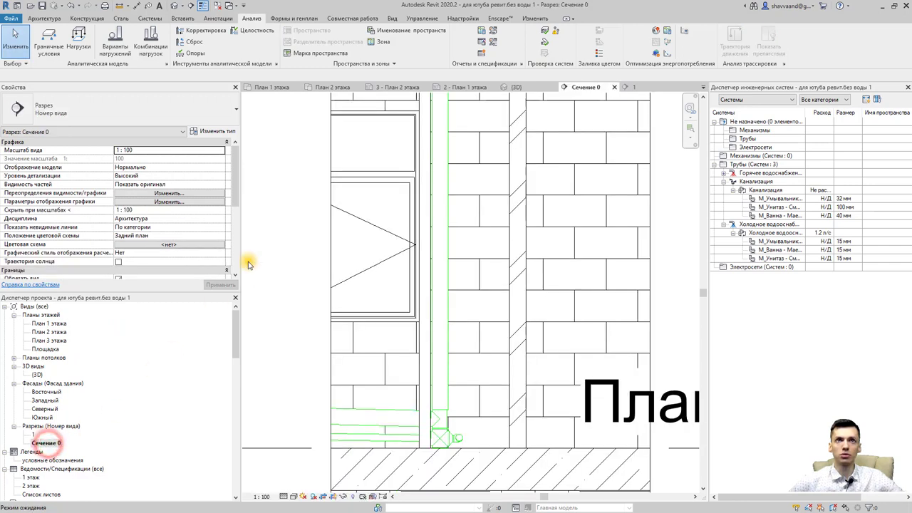
Start a new pipe and duplicate its type as ГВС.
{"action": "left_click", "coordinate": [152, 19]}
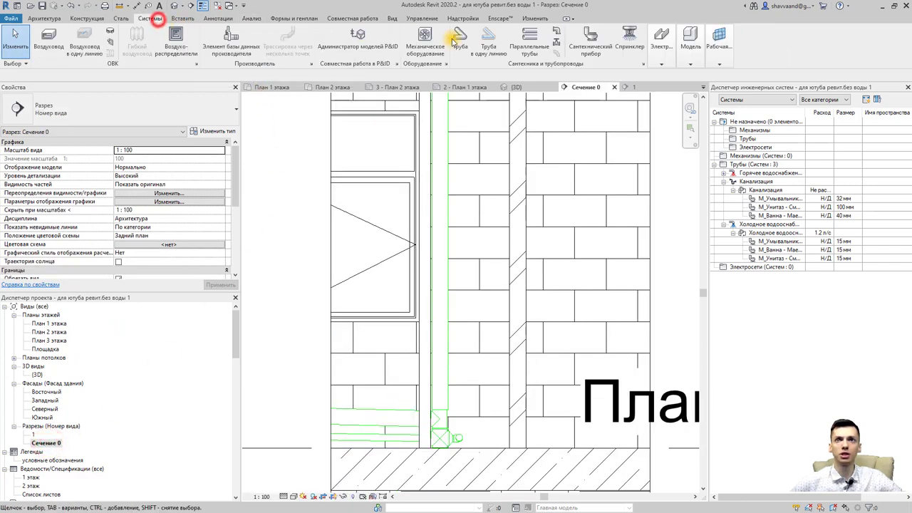
{"action": "left_click", "coordinate": [462, 40]}
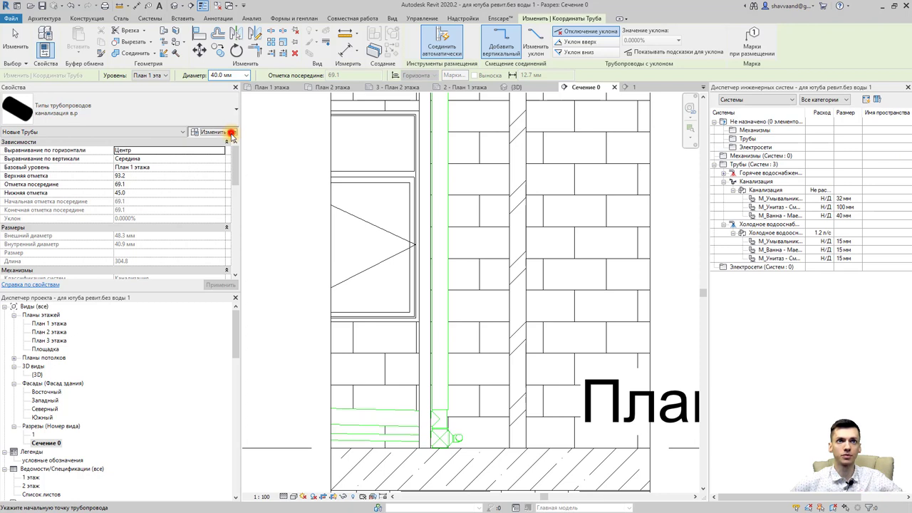
{"action": "left_click", "coordinate": [231, 133]}
{"action": "left_click", "coordinate": [378, 164]}
{"action": "type", "text": "ГВС"}
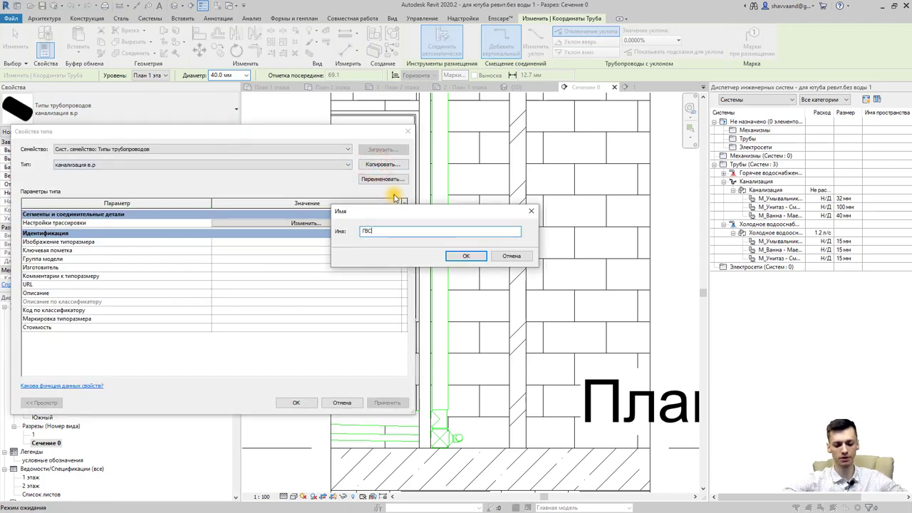
{"action": "left_click", "coordinate": [467, 255]}
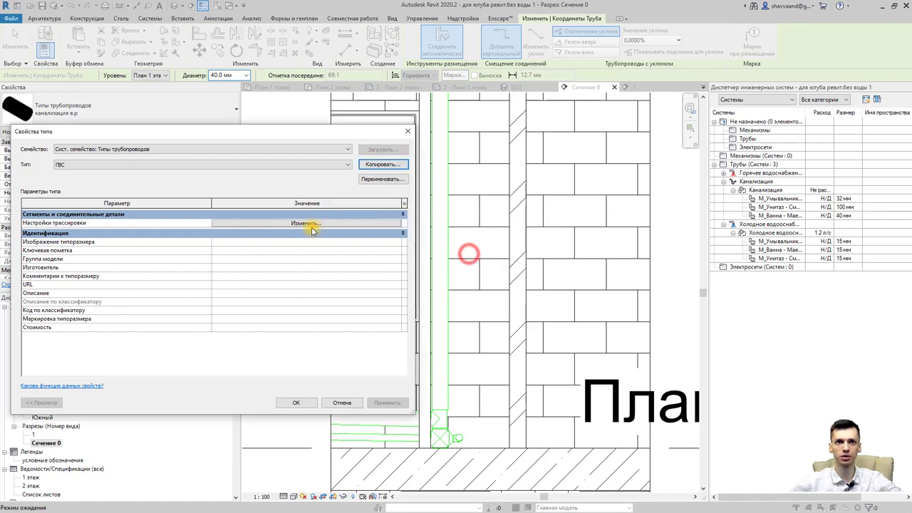
Set ГВС routing to Углеродистая сталь - Спецификация 40, with 32 mm minimum for segment and both elbows.
{"action": "left_click", "coordinate": [282, 224]}
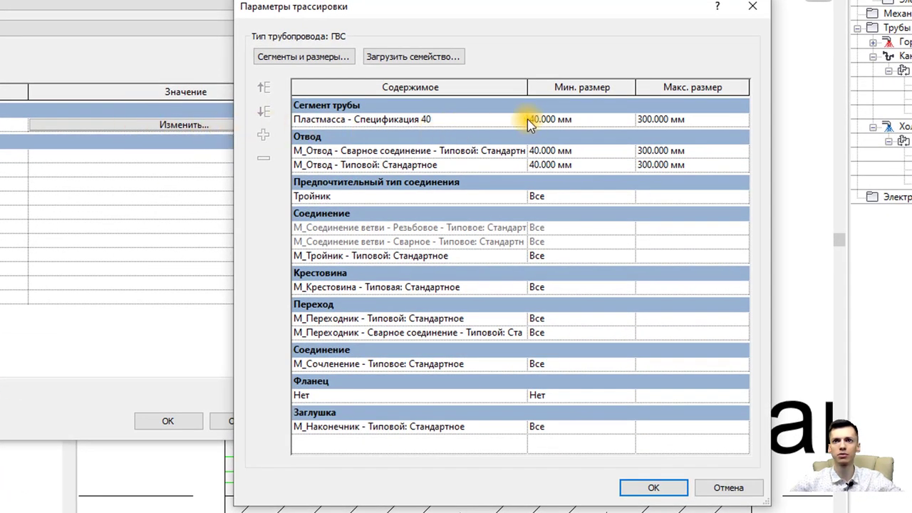
{"action": "left_click", "coordinate": [526, 119]}
{"action": "left_click", "coordinate": [520, 119]}
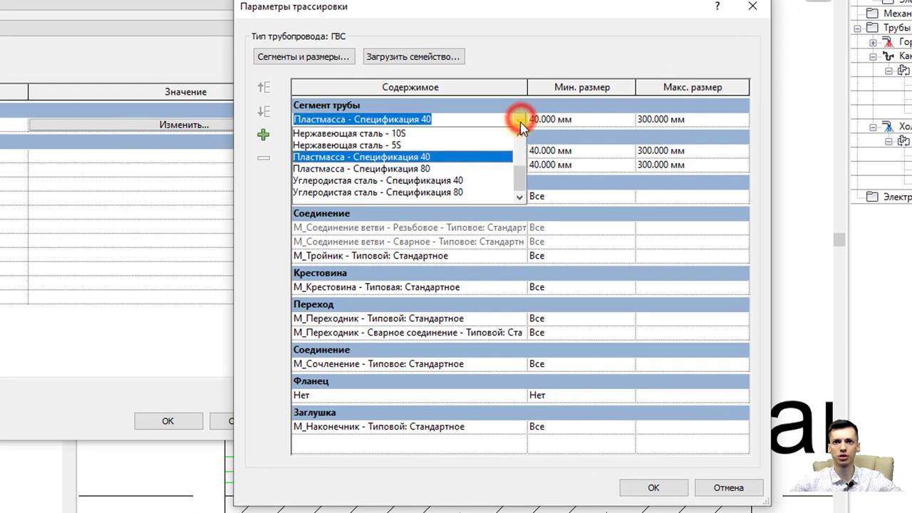
{"action": "left_click", "coordinate": [394, 181]}
{"action": "left_click", "coordinate": [627, 120]}
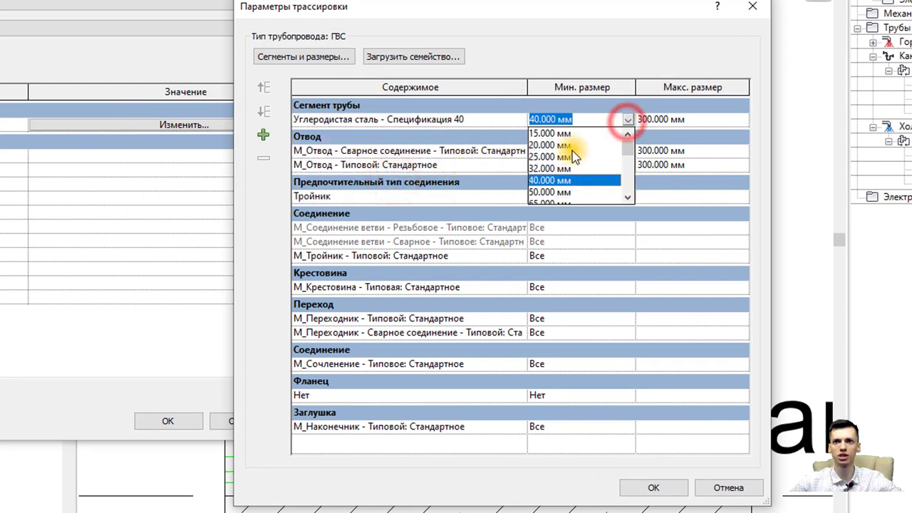
{"action": "left_click", "coordinate": [558, 168]}
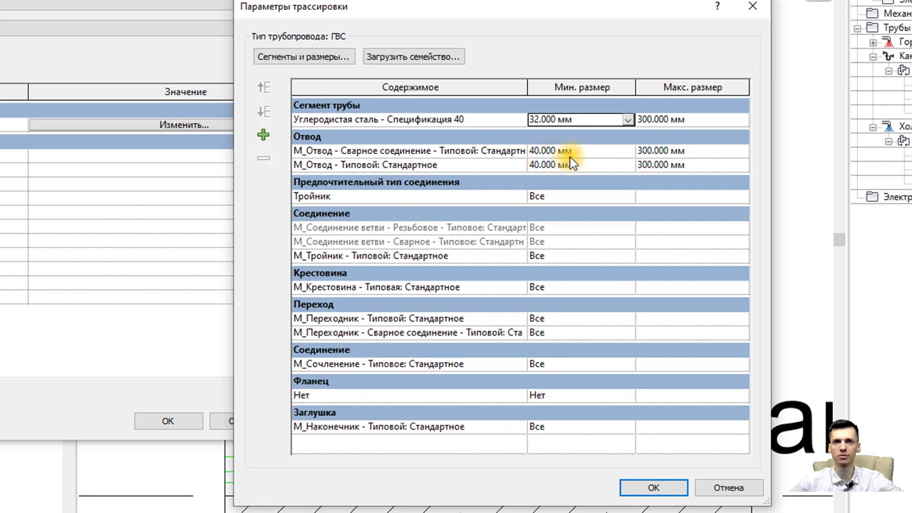
{"action": "left_click", "coordinate": [627, 150]}
{"action": "left_click", "coordinate": [627, 151]}
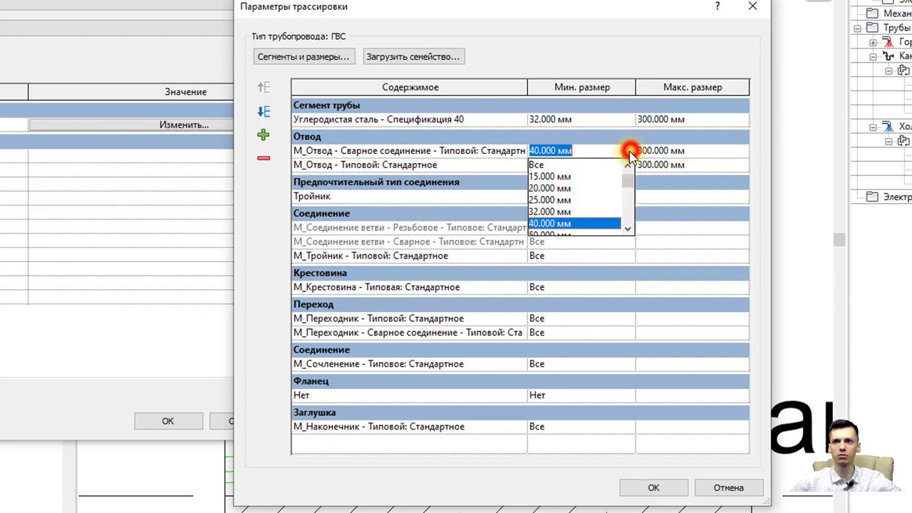
{"action": "left_click", "coordinate": [550, 211]}
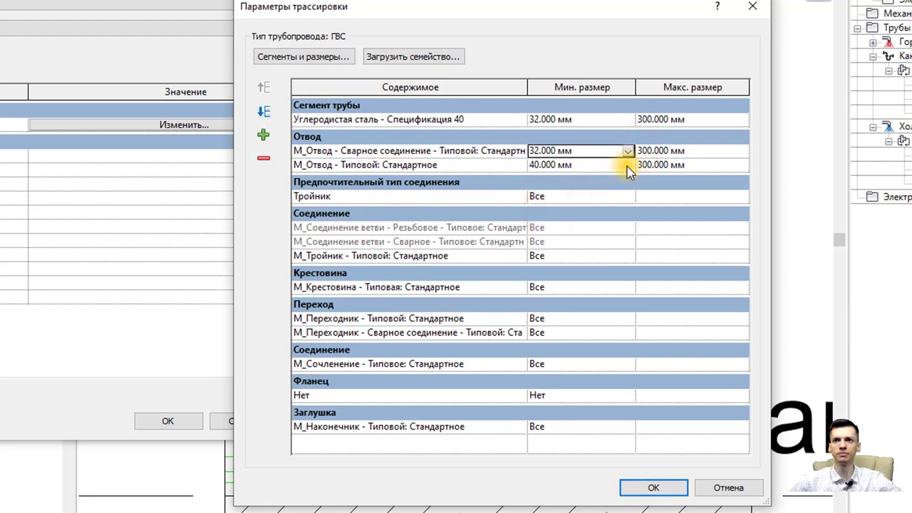
{"action": "left_click", "coordinate": [627, 165]}
{"action": "left_click", "coordinate": [627, 165]}
{"action": "left_click", "coordinate": [548, 223]}
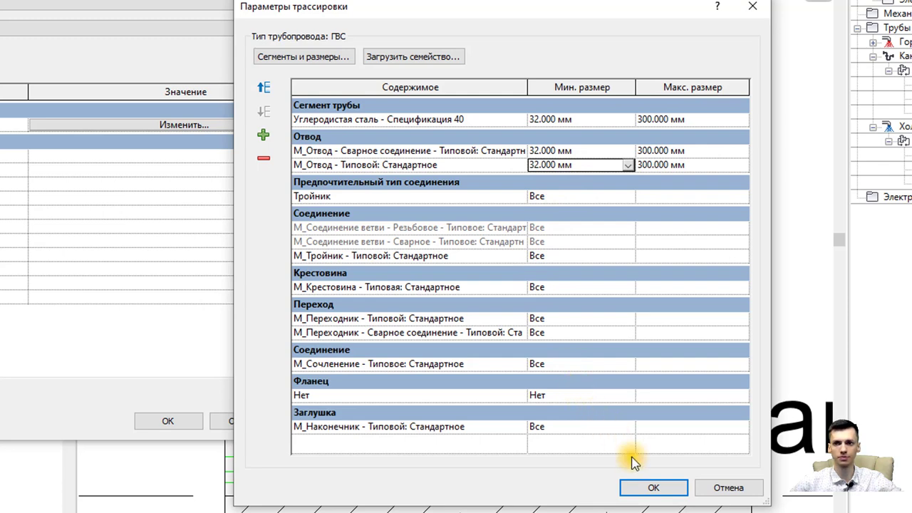
{"action": "left_click", "coordinate": [639, 484]}
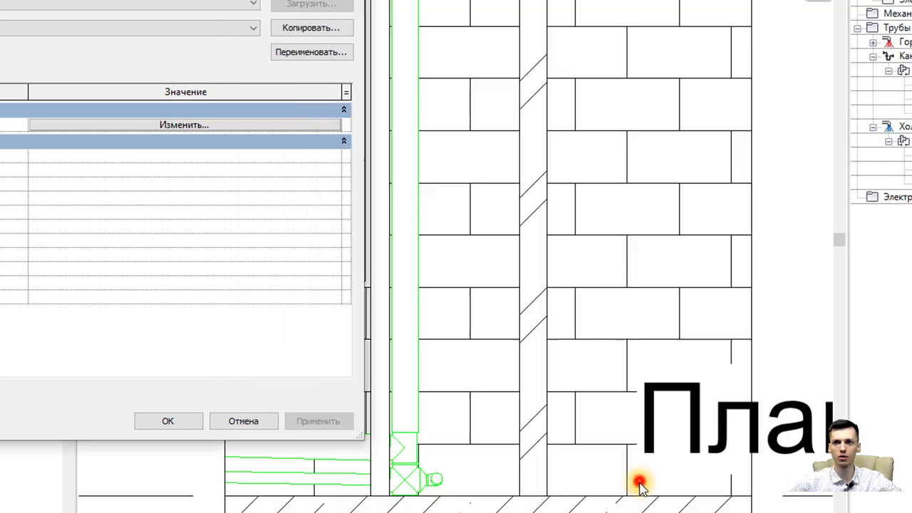
{"action": "left_click", "coordinate": [167, 421]}
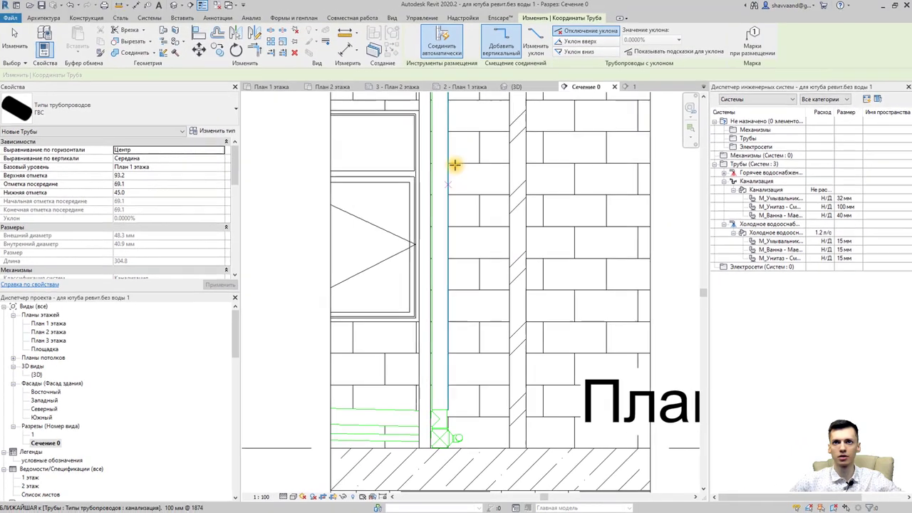
Draw a vertical ГВС pipe in the section from 3260 mm down to the 300 mm floor fitting.
{"action": "left_click", "coordinate": [444, 152]}
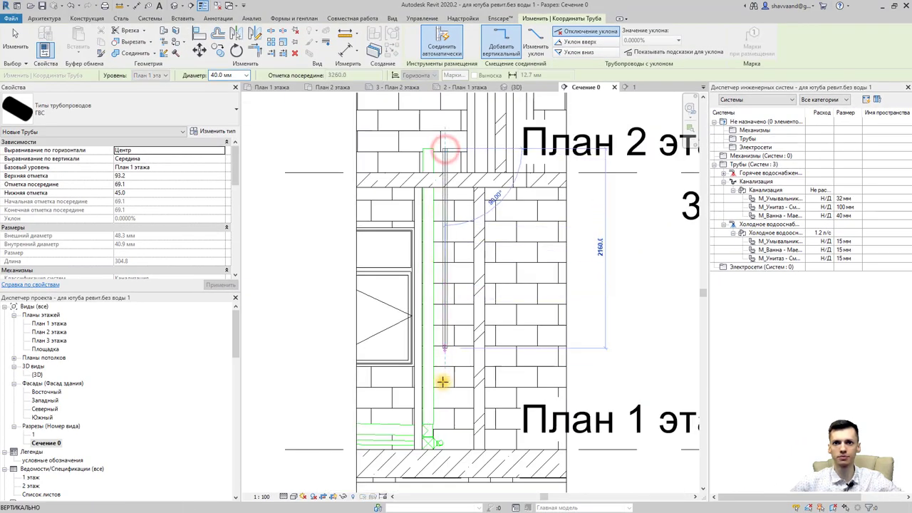
{"action": "scroll", "coordinate": [442, 429], "scroll_direction": "up", "scroll_amount": 2}
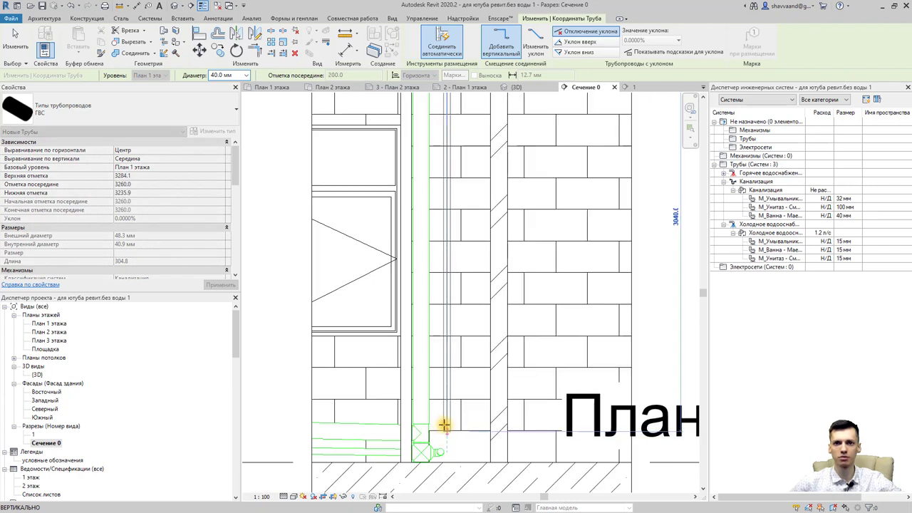
{"action": "left_click", "coordinate": [443, 419]}
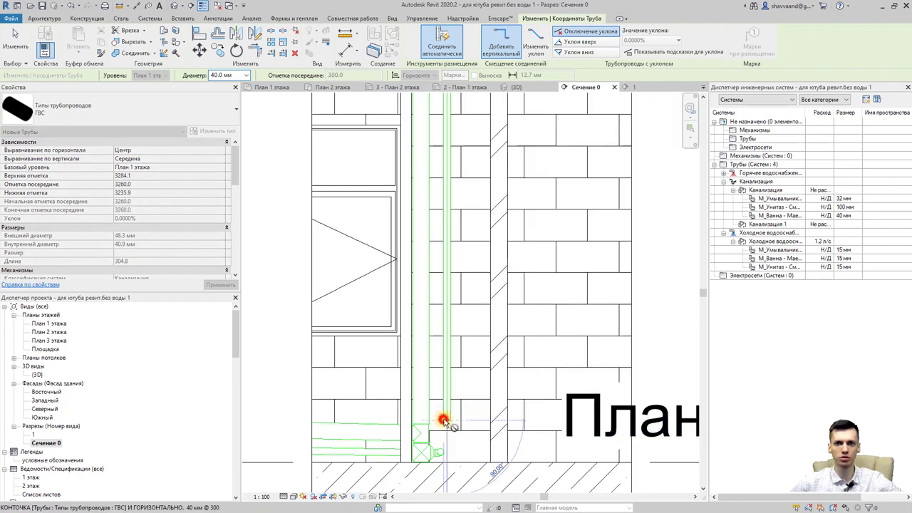
{"action": "key", "text": "Escape"}
{"action": "key", "text": "Escape"}
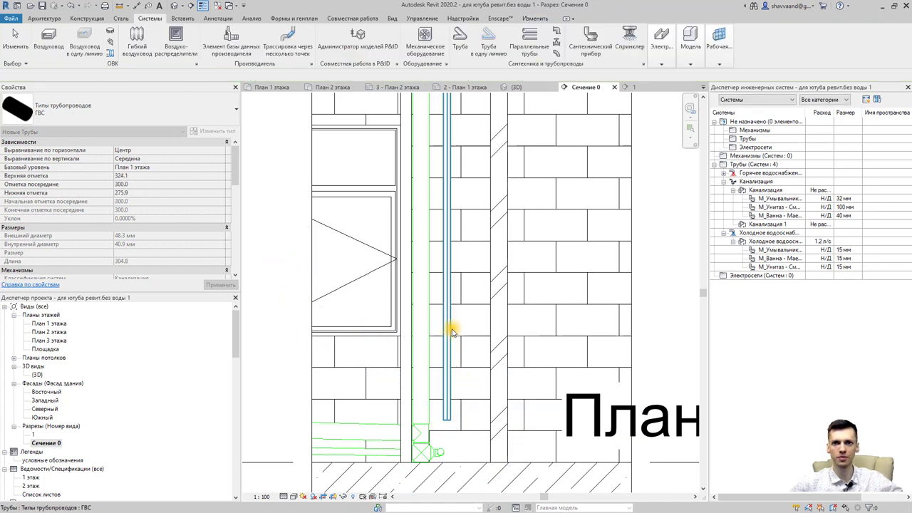
{"action": "left_click", "coordinate": [447, 321]}
{"action": "middle_click_drag", "start_coordinate": [456, 321], "coordinate": [464, 370]}
{"action": "scroll", "coordinate": [461, 363], "scroll_direction": "down", "scroll_amount": 1}
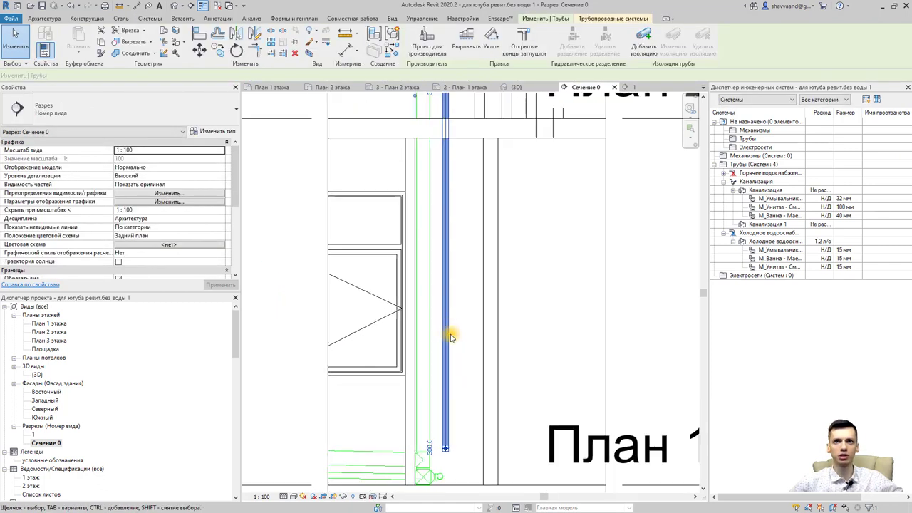
{"action": "key", "text": "Escape"}
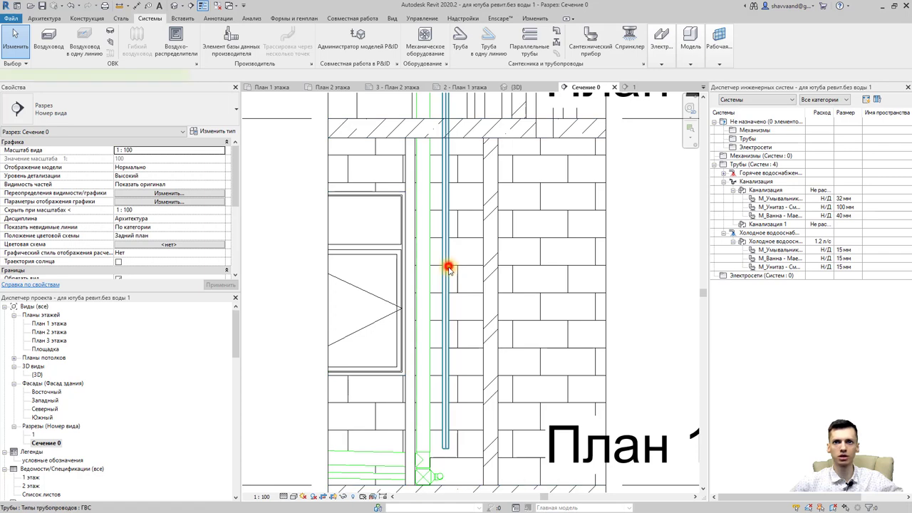
Assign the new vertical pipe to the Горячее водоснабжение system.
{"action": "left_click", "coordinate": [446, 268]}
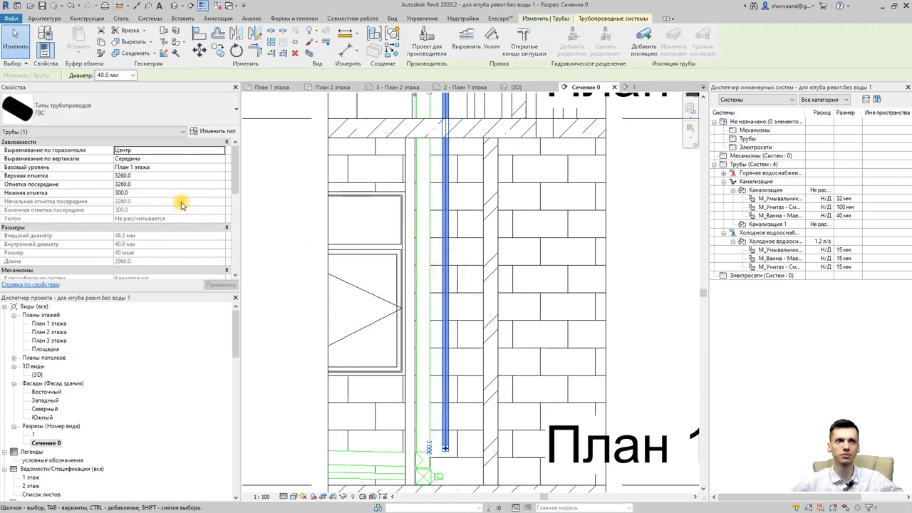
{"action": "scroll", "coordinate": [182, 205], "scroll_direction": "down", "scroll_amount": 2}
{"action": "scroll", "coordinate": [192, 203], "scroll_direction": "down", "scroll_amount": 3}
{"action": "scroll", "coordinate": [202, 201], "scroll_direction": "down", "scroll_amount": 1}
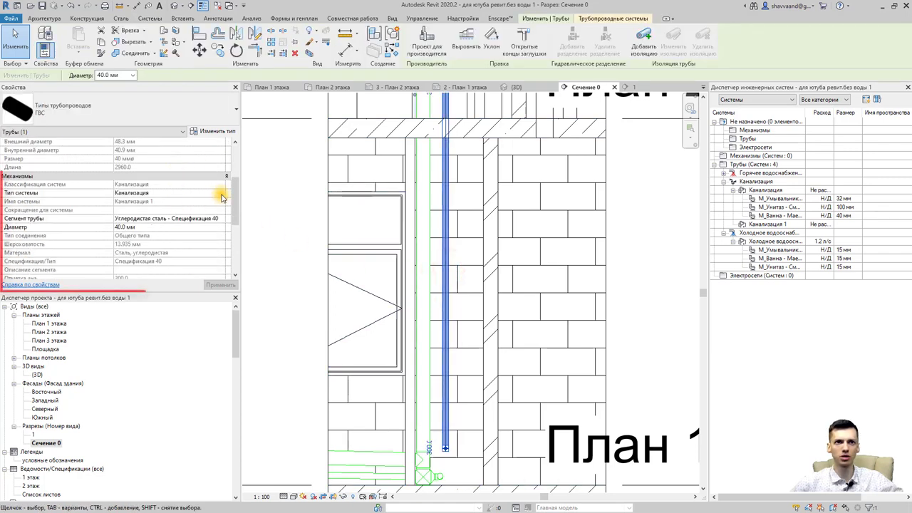
{"action": "left_click", "coordinate": [222, 194]}
{"action": "left_click", "coordinate": [150, 218]}
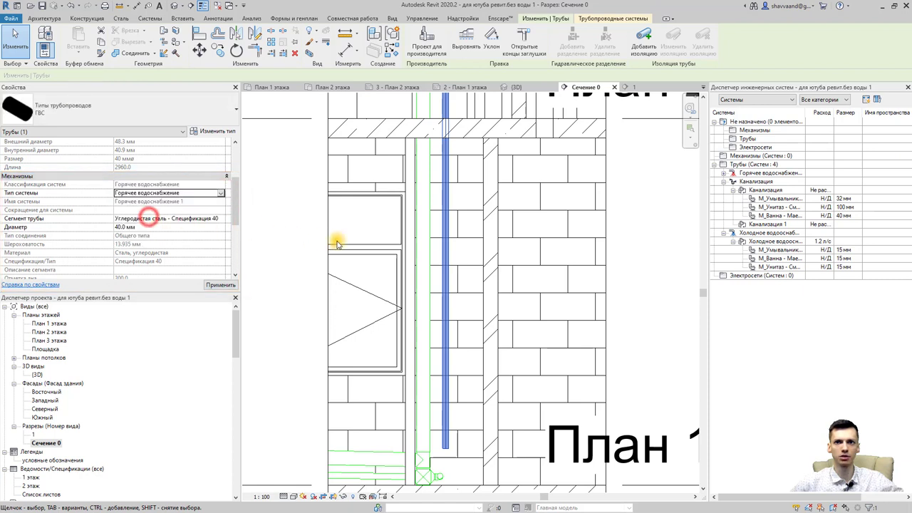
{"action": "key", "text": "Escape"}
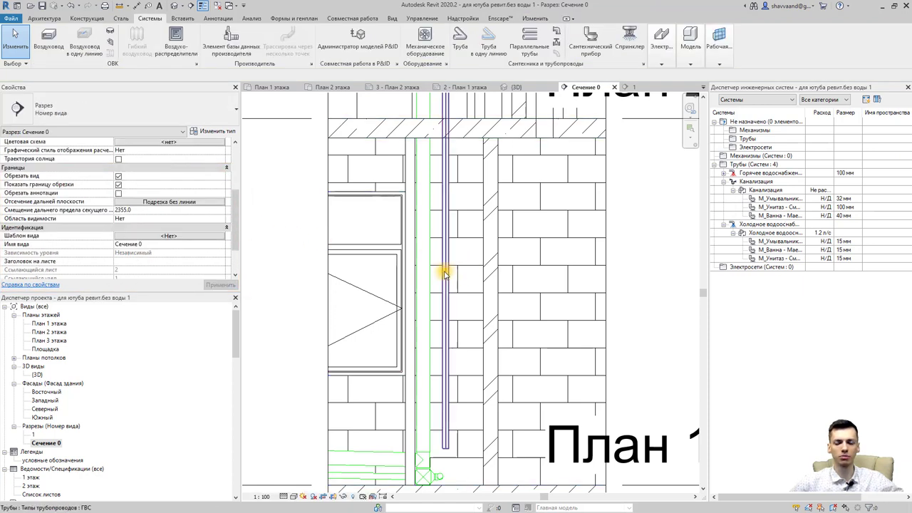
In План 1 этажа, move the hot-water riser further left inside the wall niche.
{"action": "double_click", "coordinate": [48, 324]}
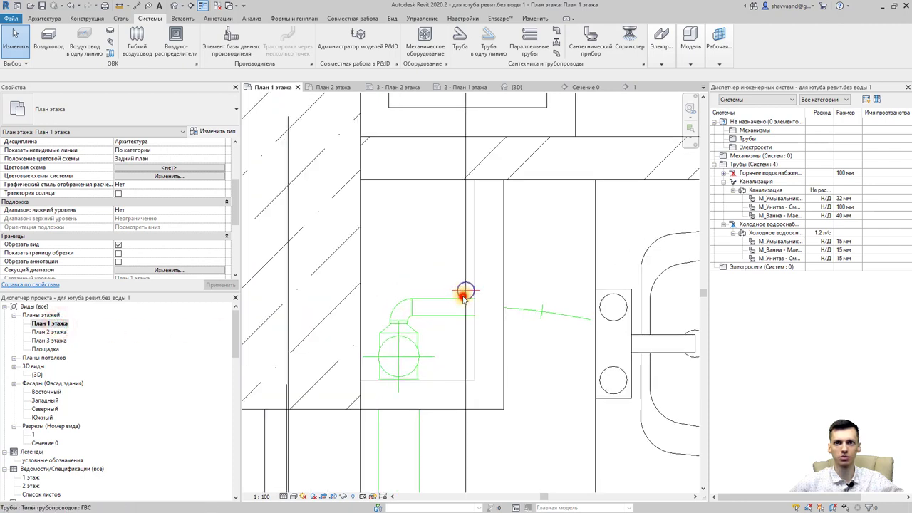
{"action": "left_click", "coordinate": [465, 291]}
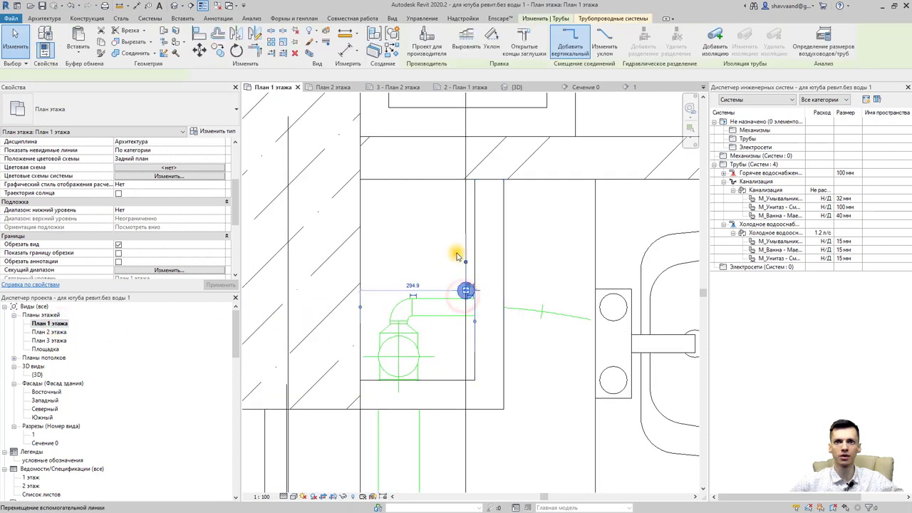
{"action": "left_click", "coordinate": [201, 52]}
{"action": "left_click", "coordinate": [466, 290]}
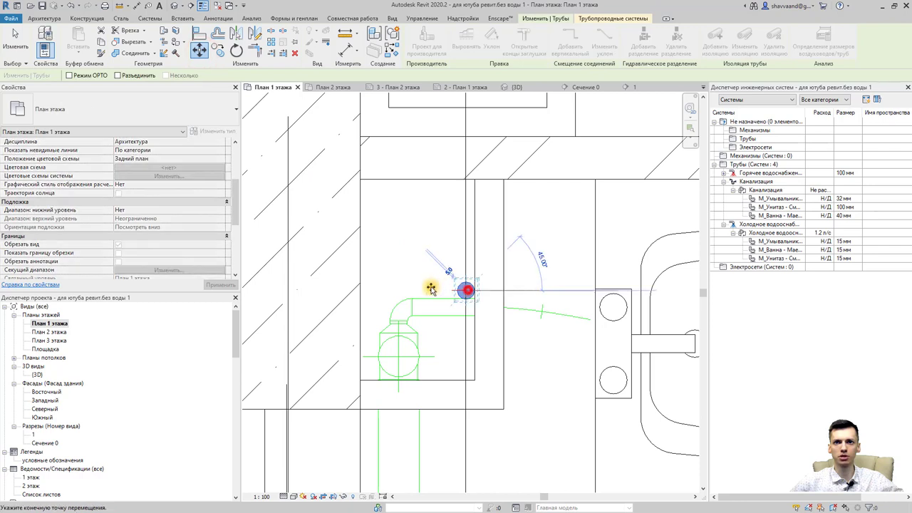
{"action": "left_click", "coordinate": [373, 289]}
{"action": "scroll", "coordinate": [374, 291], "scroll_direction": "up", "scroll_amount": 4}
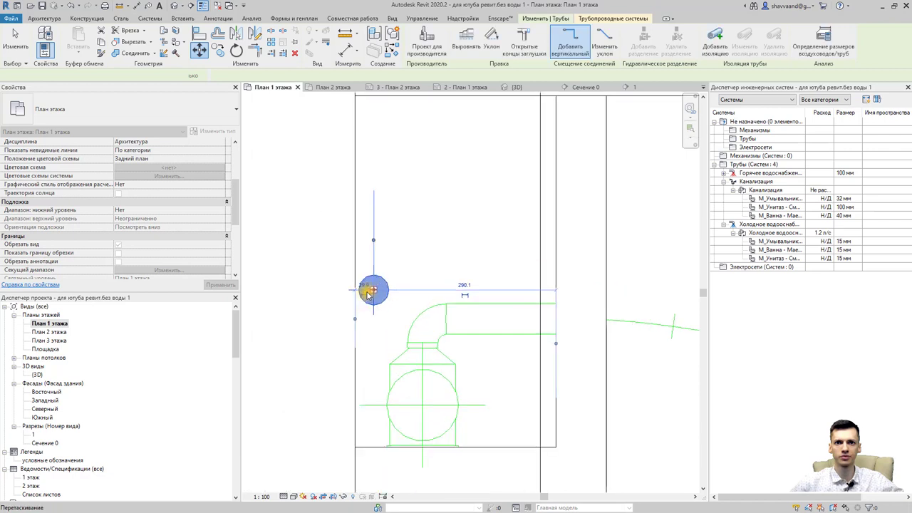
{"action": "scroll", "coordinate": [375, 292], "scroll_direction": "up", "scroll_amount": 1}
{"action": "scroll", "coordinate": [375, 292], "scroll_direction": "down", "scroll_amount": 3}
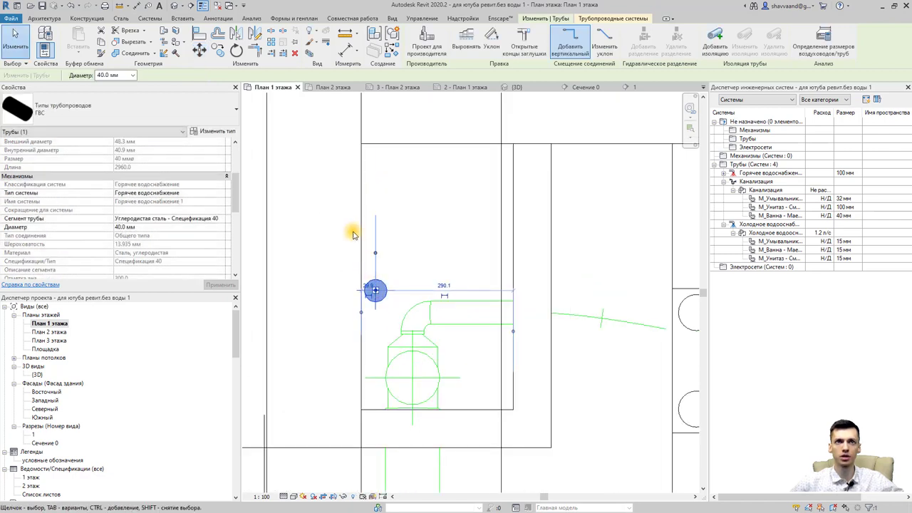
Copy the riser to a spot directly above the original.
{"action": "left_click", "coordinate": [207, 55]}
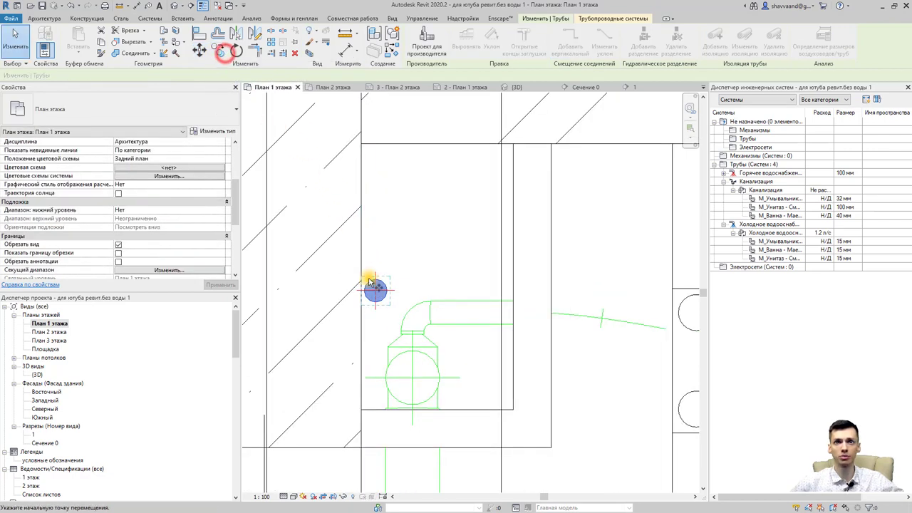
{"action": "left_click", "coordinate": [376, 290]}
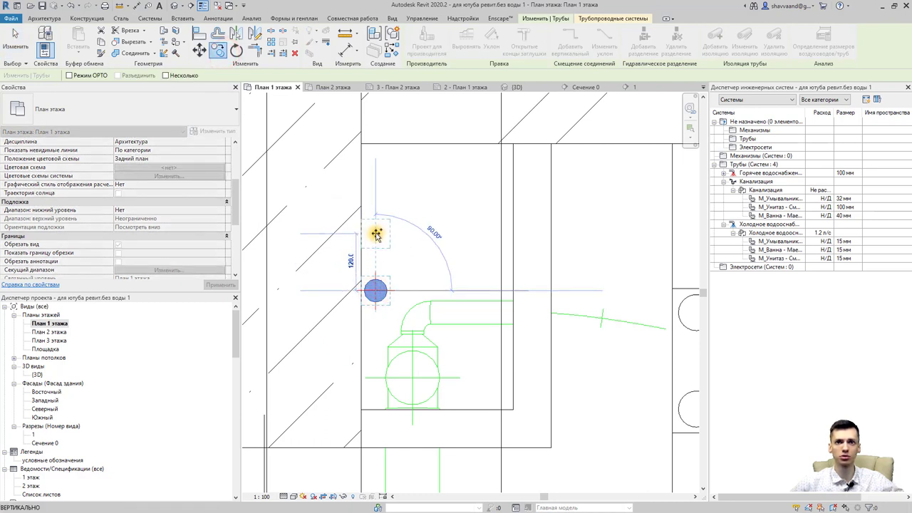
{"action": "left_click", "coordinate": [392, 246]}
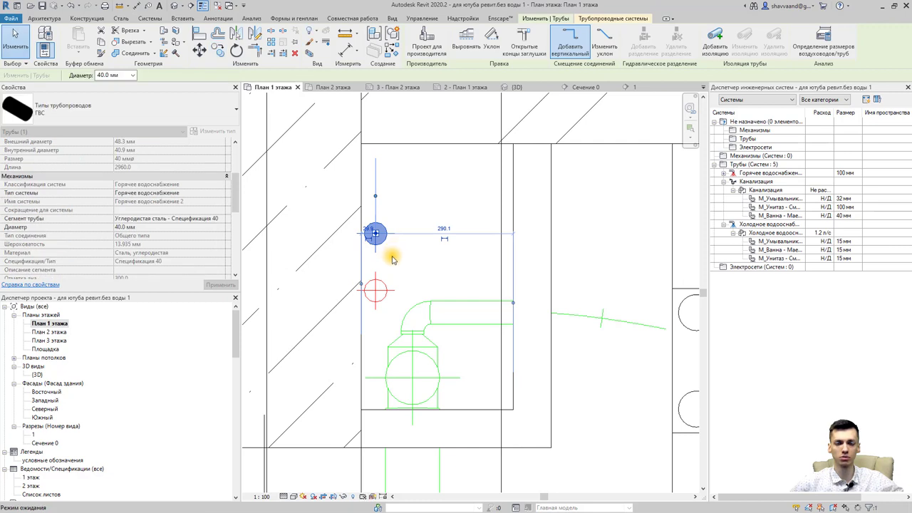
{"action": "key", "text": "Escape"}
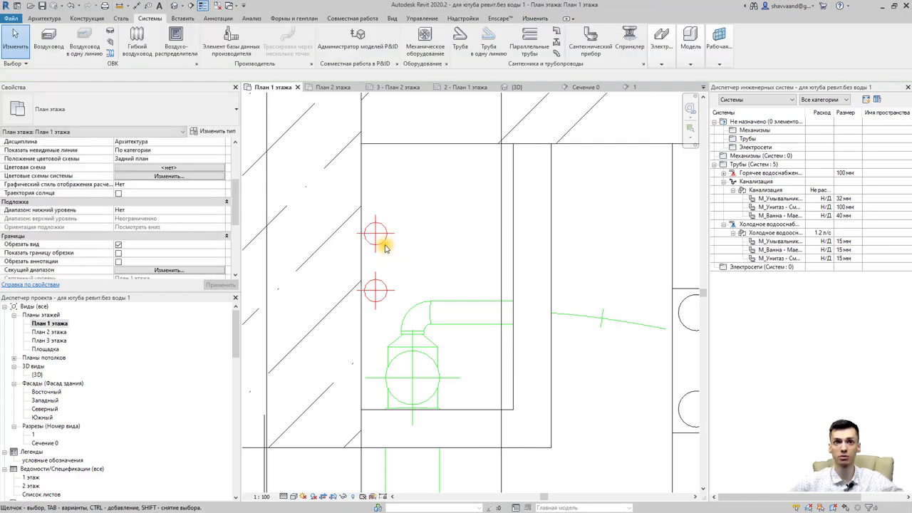
Set the copied riser's system type to Холодное водоснабжение and apply.
{"action": "left_click", "coordinate": [384, 245]}
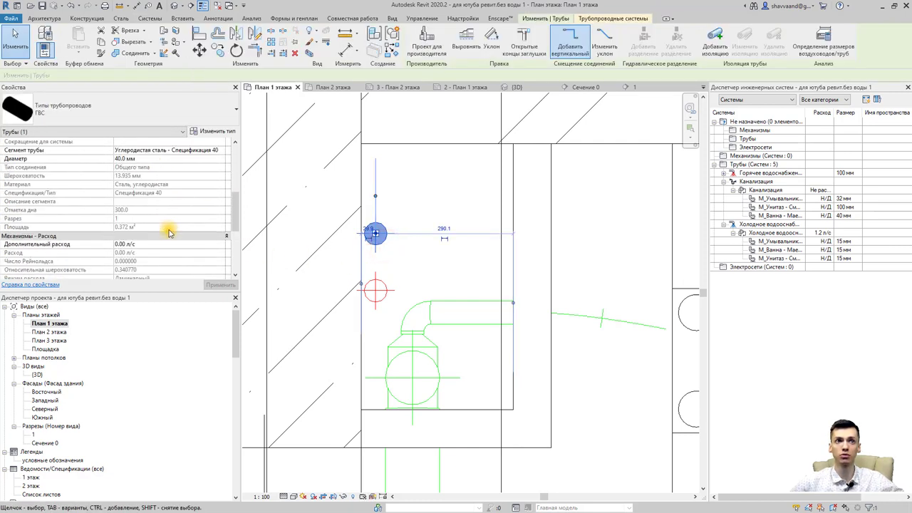
{"action": "scroll", "coordinate": [171, 233], "scroll_direction": "down", "scroll_amount": 3}
{"action": "scroll", "coordinate": [171, 233], "scroll_direction": "down", "scroll_amount": 2}
{"action": "scroll", "coordinate": [171, 233], "scroll_direction": "up", "scroll_amount": 2}
{"action": "scroll", "coordinate": [171, 233], "scroll_direction": "up", "scroll_amount": 3}
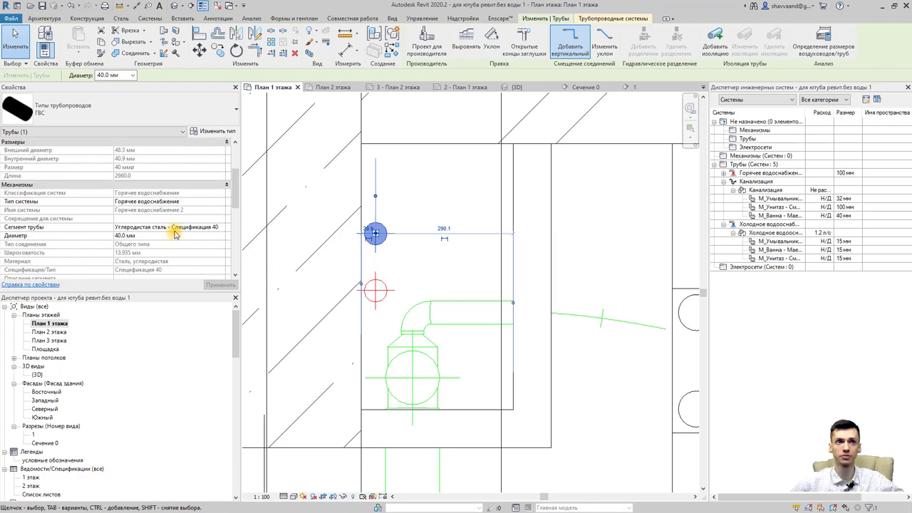
{"action": "left_click", "coordinate": [220, 201]}
{"action": "left_click", "coordinate": [220, 201]}
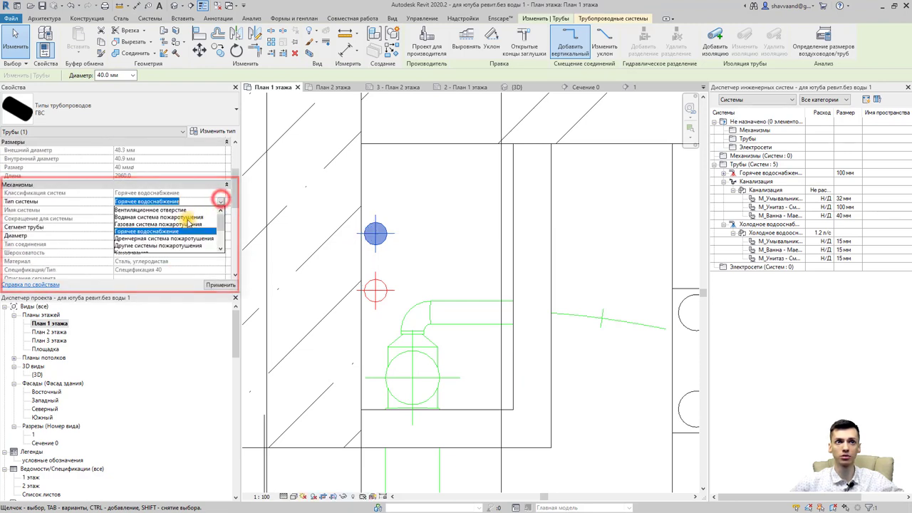
{"action": "scroll", "coordinate": [149, 236], "scroll_direction": "down", "scroll_amount": 1}
{"action": "left_click", "coordinate": [142, 246]}
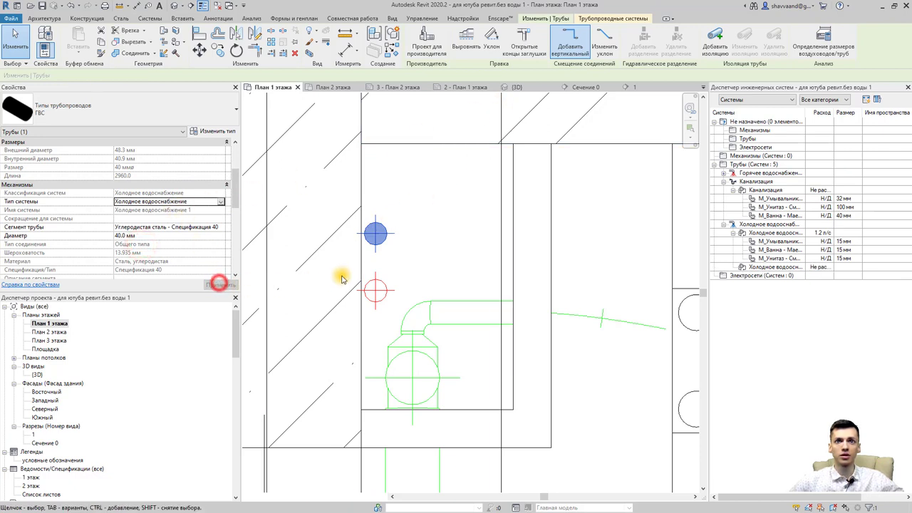
{"action": "left_click", "coordinate": [393, 261]}
{"action": "scroll", "coordinate": [399, 263], "scroll_direction": "down", "scroll_amount": 1}
{"action": "scroll", "coordinate": [420, 287], "scroll_direction": "down", "scroll_amount": 1}
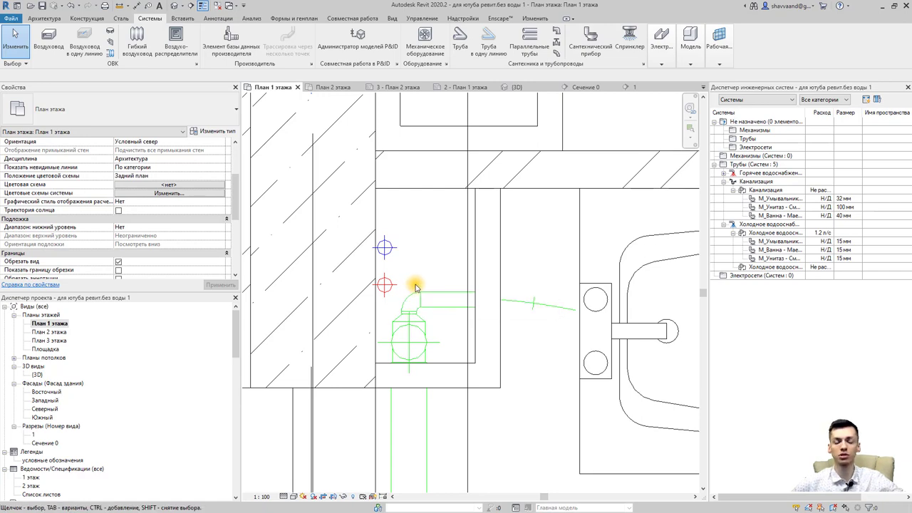
Select the sink in plan, then orbit the isolated {3D} view and select the vanity sink.
{"action": "scroll", "coordinate": [438, 286], "scroll_direction": "down", "scroll_amount": 2}
{"action": "scroll", "coordinate": [575, 356], "scroll_direction": "down", "scroll_amount": 1}
{"action": "middle_click_drag", "start_coordinate": [576, 357], "coordinate": [475, 270]}
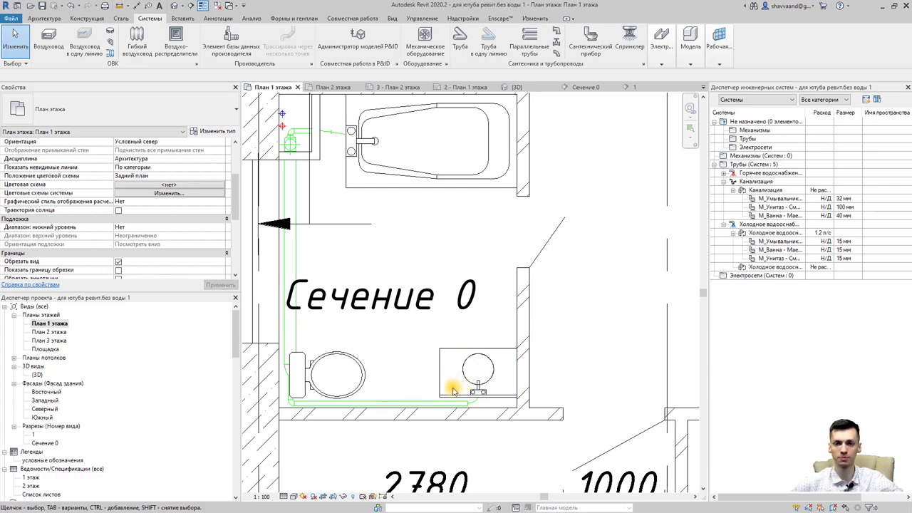
{"action": "left_click", "coordinate": [441, 370]}
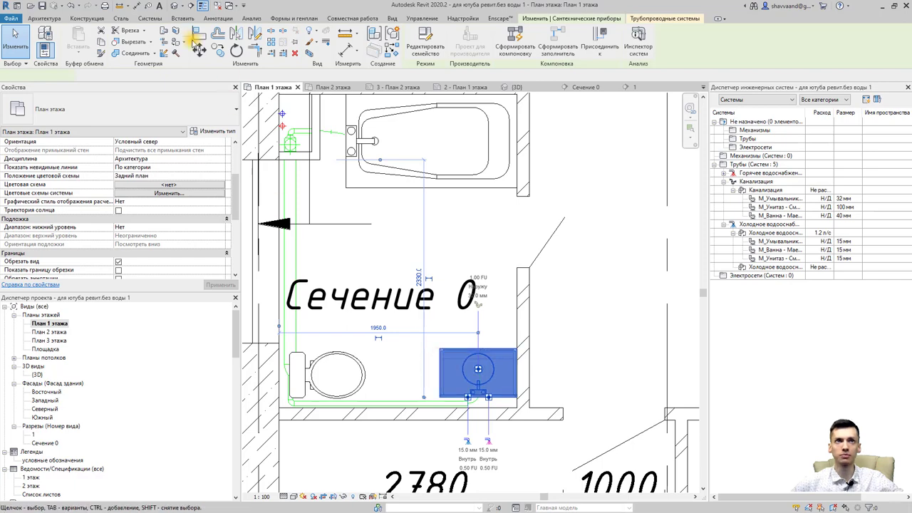
{"action": "left_click", "coordinate": [172, 5]}
{"action": "key", "text": "Escape"}
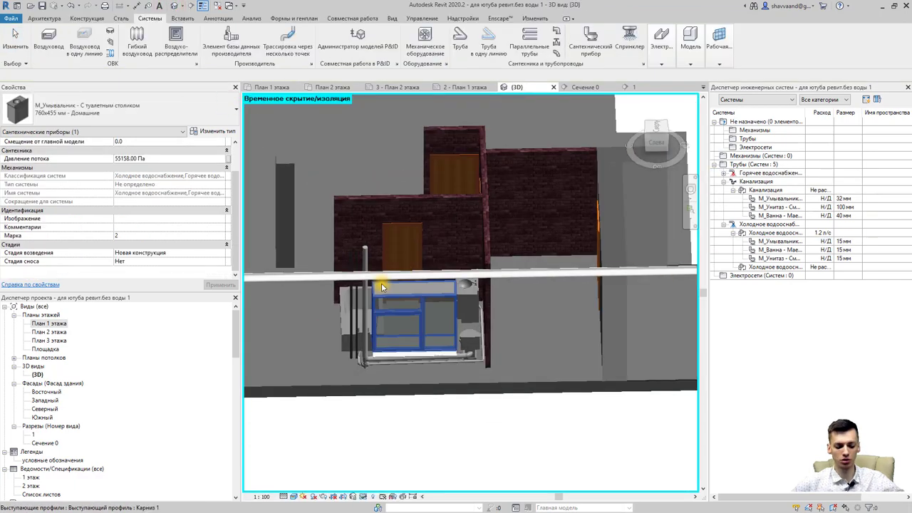
{"action": "mouse_move", "coordinate": [376, 285]}
{"action": "middle_mouse_down", "text": "shift"}
{"action": "mouse_move", "coordinate": [401, 290]}
{"action": "mouse_move", "coordinate": [370, 292]}
{"action": "middle_mouse_up", "text": "shift"}
{"action": "scroll", "coordinate": [360, 246], "scroll_direction": "up", "scroll_amount": 2}
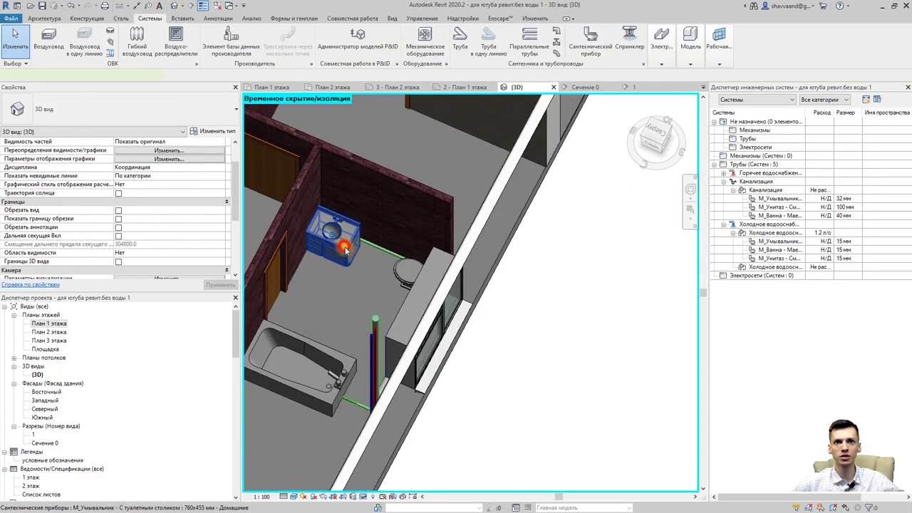
{"action": "left_click", "coordinate": [360, 246]}
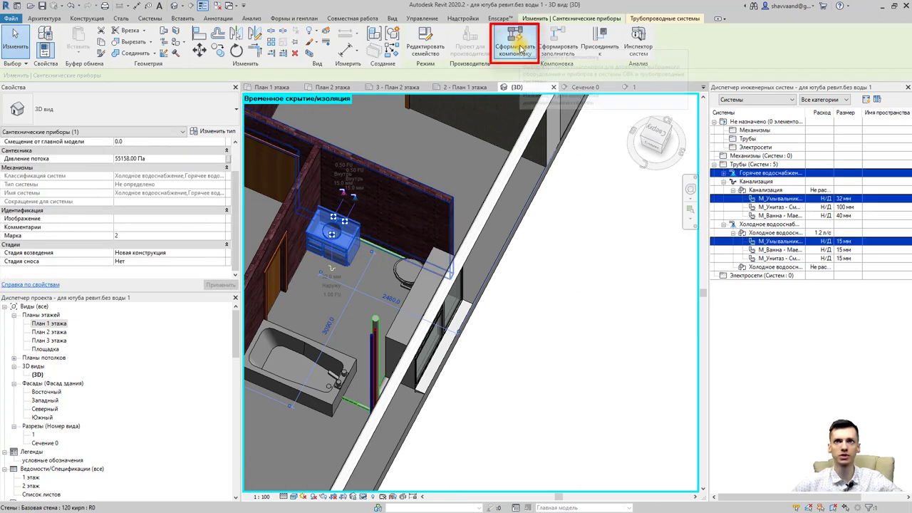
Generate a Горячее водоснабжение sink layout at 0% slope with adjusted offsets, accepting variant 4 of 6.
{"action": "left_click", "coordinate": [518, 54]}
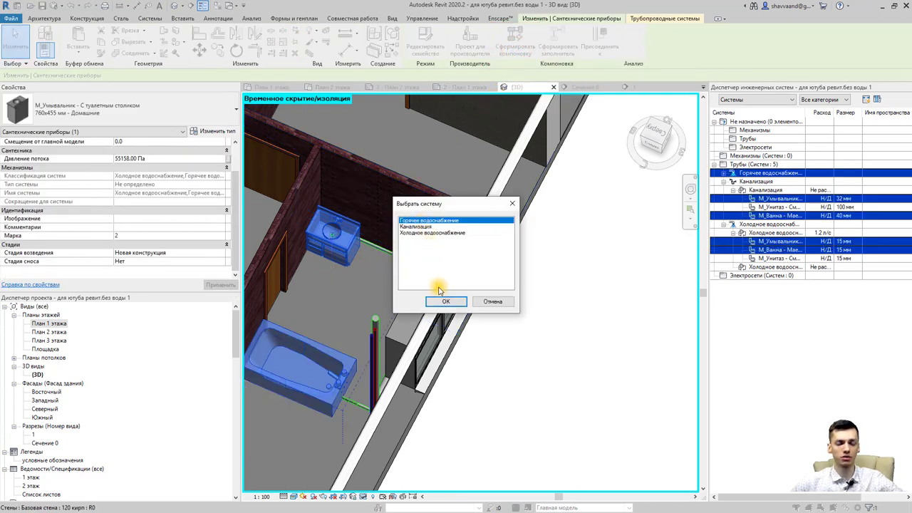
{"action": "left_click", "coordinate": [444, 302]}
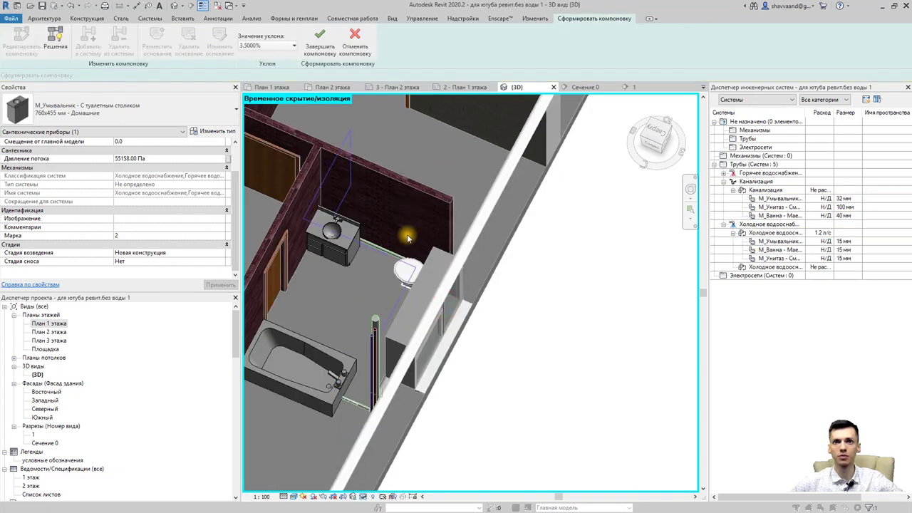
{"action": "left_click", "coordinate": [265, 46]}
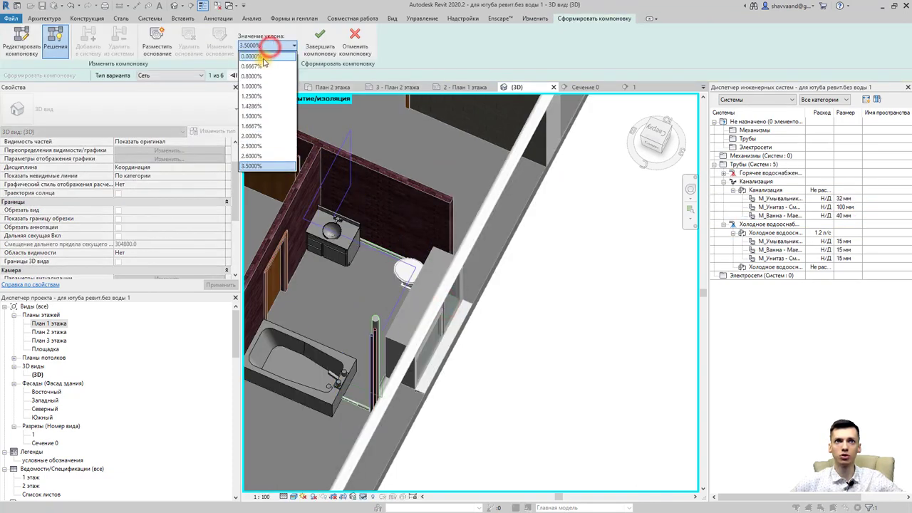
{"action": "left_click", "coordinate": [263, 60]}
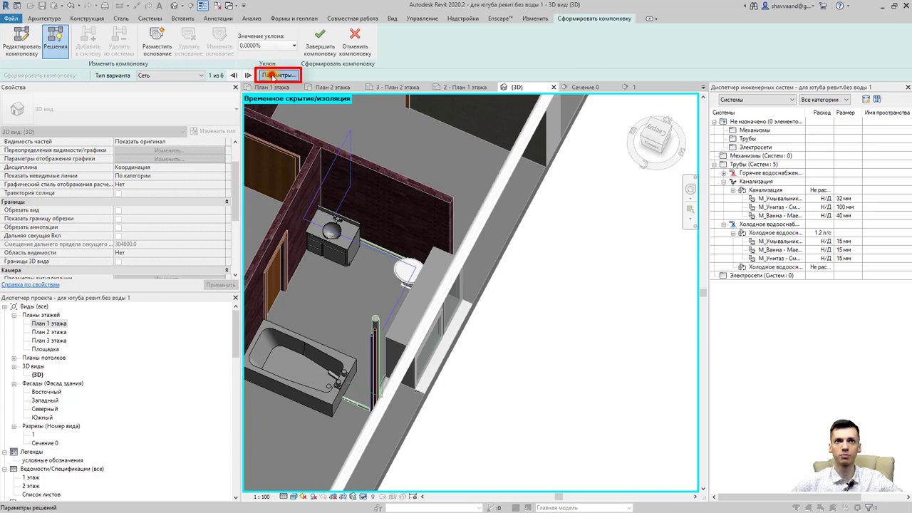
{"action": "left_click", "coordinate": [272, 75]}
{"action": "type", "text": "200"}
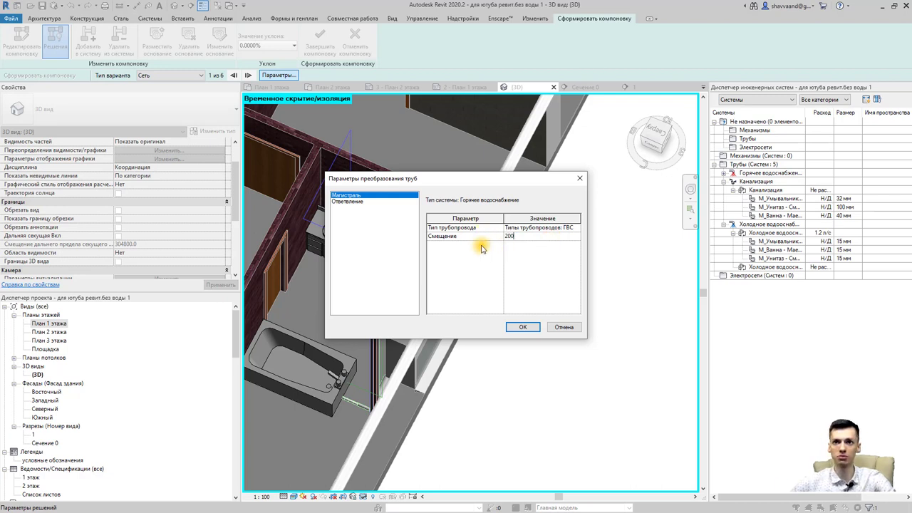
{"action": "left_click", "coordinate": [372, 204]}
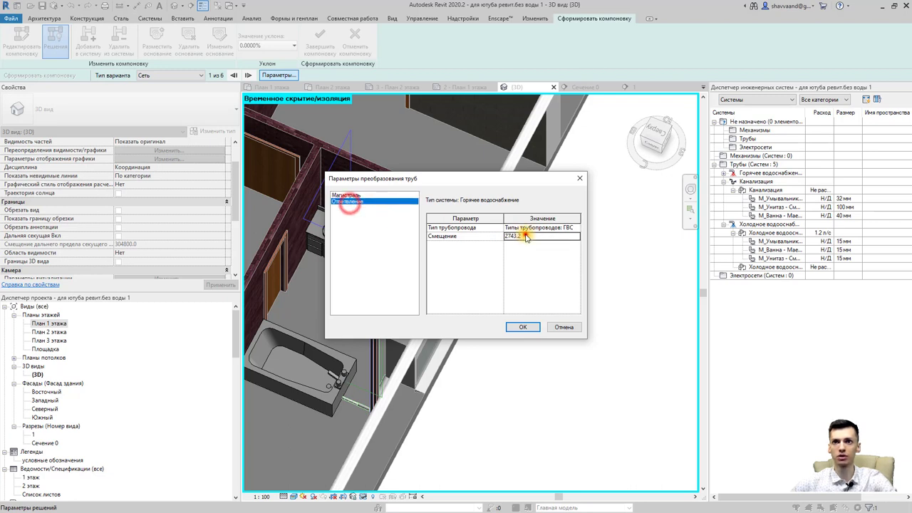
{"action": "left_click", "coordinate": [523, 327]}
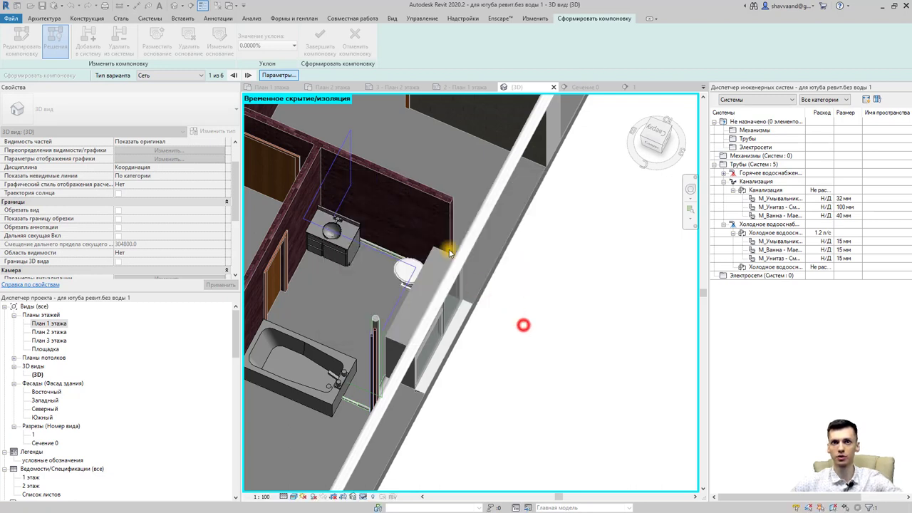
{"action": "left_click", "coordinate": [247, 77]}
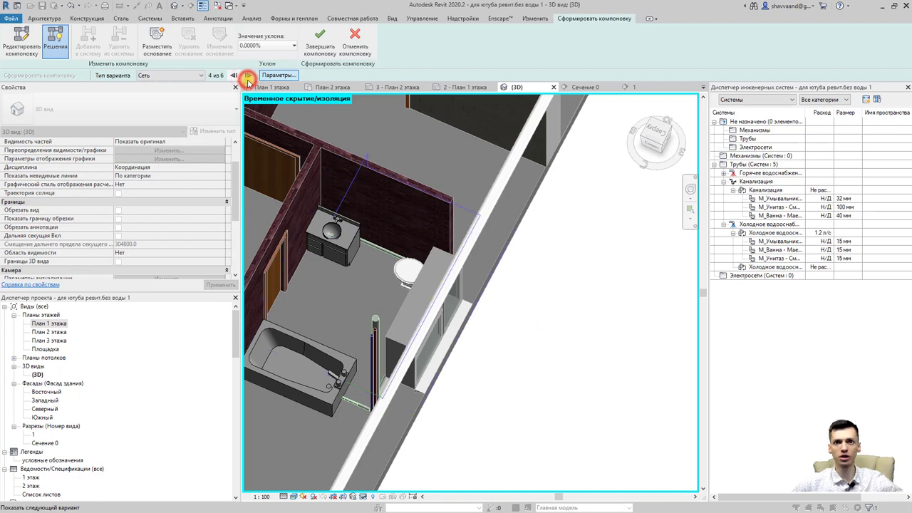
{"action": "mouse_move", "coordinate": [260, 197]}
{"action": "middle_mouse_down", "text": "shift"}
{"action": "mouse_move", "coordinate": [385, 152]}
{"action": "mouse_move", "coordinate": [518, 241]}
{"action": "mouse_move", "coordinate": [474, 260]}
{"action": "mouse_move", "coordinate": [499, 301]}
{"action": "mouse_move", "coordinate": [579, 284]}
{"action": "mouse_move", "coordinate": [545, 211]}
{"action": "mouse_move", "coordinate": [554, 295]}
{"action": "mouse_move", "coordinate": [434, 271]}
{"action": "middle_mouse_up", "text": "shift"}
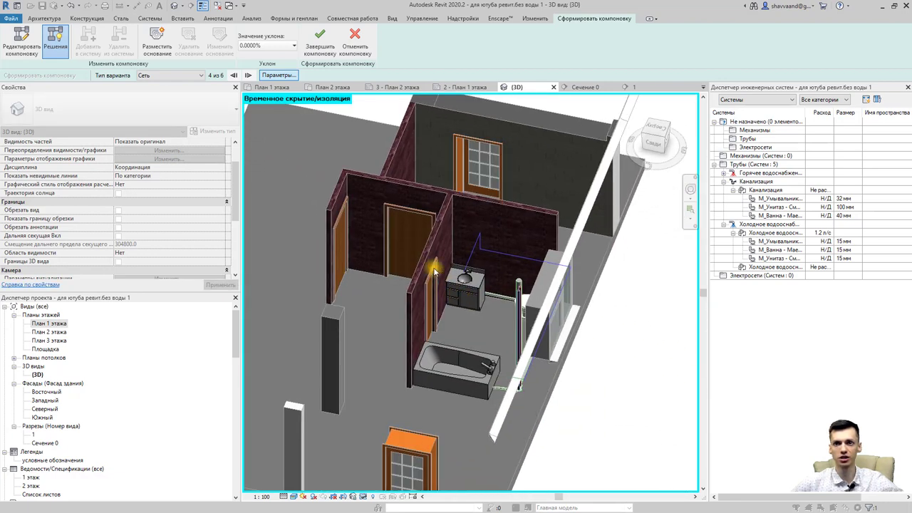
{"action": "left_click", "coordinate": [326, 54]}
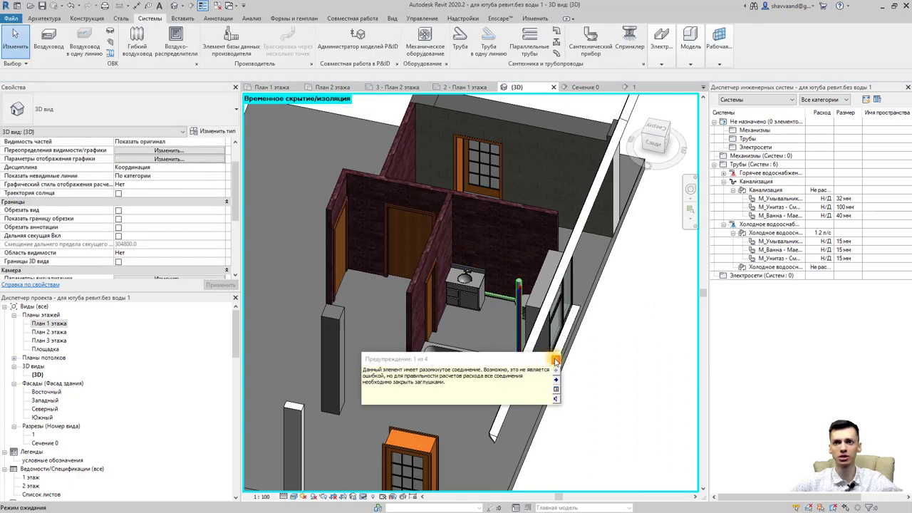
{"action": "left_click", "coordinate": [555, 361]}
{"action": "scroll", "coordinate": [554, 299], "scroll_direction": "up", "scroll_amount": 2}
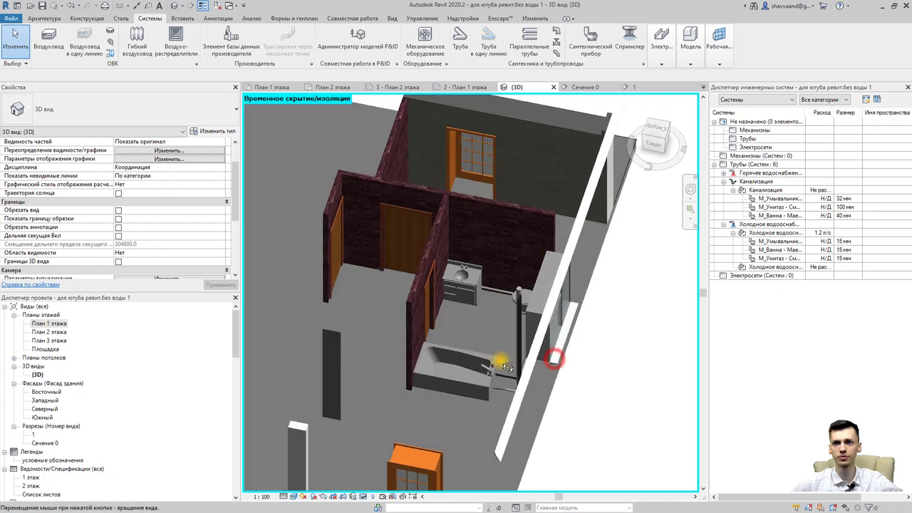
{"action": "scroll", "coordinate": [492, 387], "scroll_direction": "up", "scroll_amount": 3}
{"action": "scroll", "coordinate": [518, 388], "scroll_direction": "up", "scroll_amount": 4}
{"action": "mouse_move", "coordinate": [509, 377]}
{"action": "middle_mouse_down", "text": "shift"}
{"action": "mouse_move", "coordinate": [605, 375]}
{"action": "mouse_move", "coordinate": [657, 387]}
{"action": "mouse_move", "coordinate": [591, 373]}
{"action": "mouse_move", "coordinate": [591, 350]}
{"action": "mouse_move", "coordinate": [655, 301]}
{"action": "mouse_move", "coordinate": [689, 353]}
{"action": "mouse_move", "coordinate": [606, 342]}
{"action": "mouse_move", "coordinate": [584, 373]}
{"action": "mouse_move", "coordinate": [505, 406]}
{"action": "mouse_move", "coordinate": [425, 168]}
{"action": "mouse_move", "coordinate": [406, 238]}
{"action": "mouse_move", "coordinate": [429, 349]}
{"action": "middle_mouse_up", "text": "shift"}
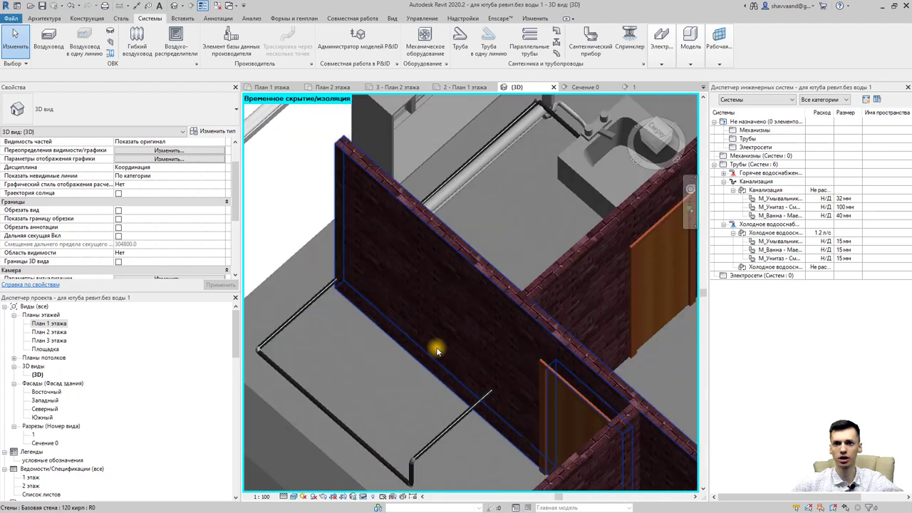
{"action": "left_click", "coordinate": [370, 457]}
{"action": "mouse_move", "coordinate": [387, 342]}
{"action": "middle_mouse_down", "text": "shift"}
{"action": "mouse_move", "coordinate": [372, 373]}
{"action": "mouse_move", "coordinate": [407, 401]}
{"action": "mouse_move", "coordinate": [378, 411]}
{"action": "mouse_move", "coordinate": [347, 350]}
{"action": "mouse_move", "coordinate": [259, 406]}
{"action": "mouse_move", "coordinate": [381, 421]}
{"action": "middle_mouse_up", "text": "shift"}
{"action": "scroll", "coordinate": [377, 411], "scroll_direction": "down", "scroll_amount": 2}
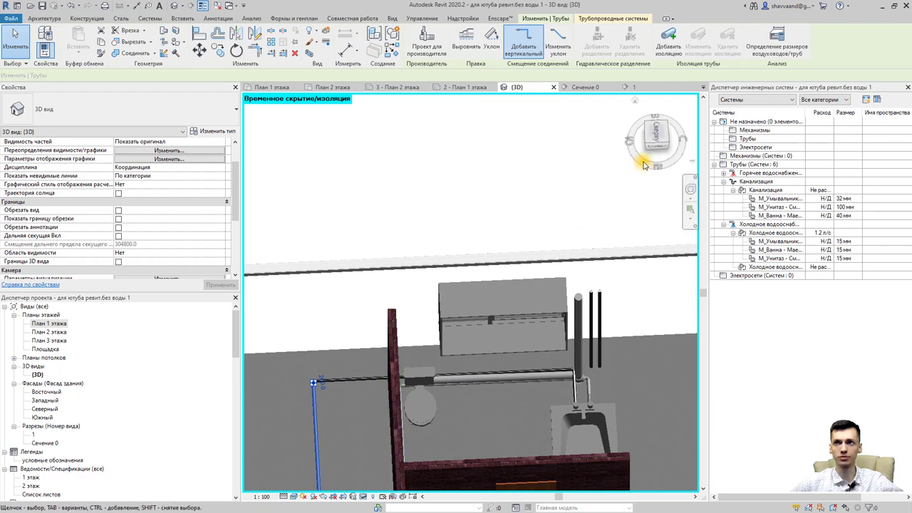
{"action": "scroll", "coordinate": [556, 320], "scroll_direction": "up", "scroll_amount": 3}
{"action": "scroll", "coordinate": [544, 397], "scroll_direction": "up", "scroll_amount": 4}
{"action": "middle_click_drag", "start_coordinate": [544, 396], "coordinate": [510, 371]}
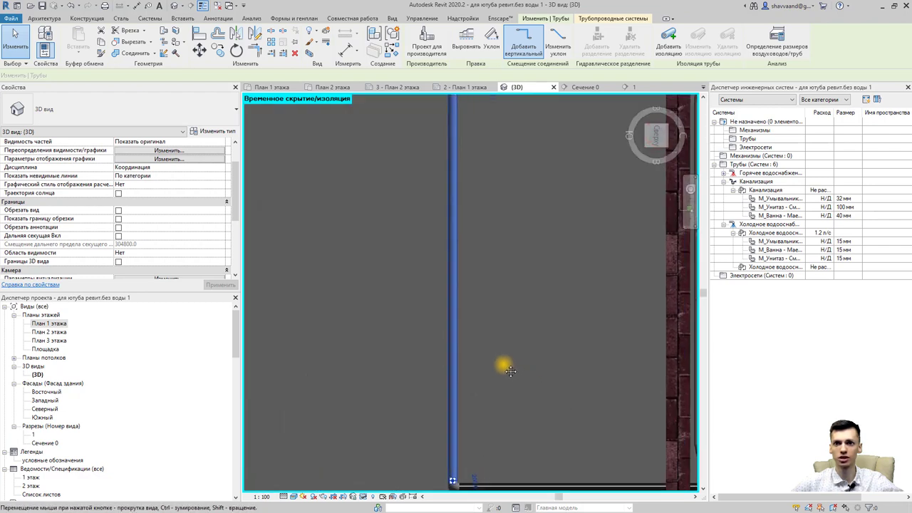
{"action": "scroll", "coordinate": [470, 321], "scroll_direction": "down", "scroll_amount": 3}
{"action": "scroll", "coordinate": [452, 357], "scroll_direction": "down", "scroll_amount": 2}
{"action": "middle_click_drag", "start_coordinate": [451, 356], "coordinate": [417, 350]}
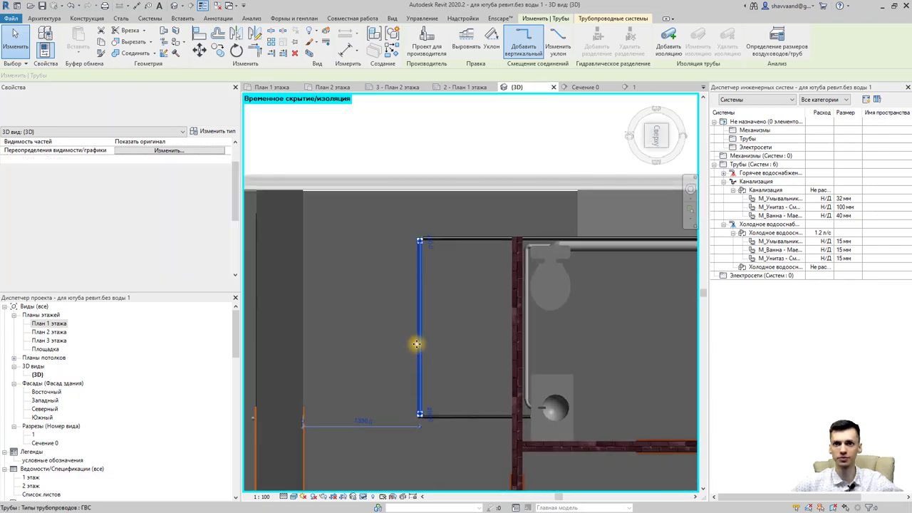
{"action": "left_click_drag", "start_coordinate": [416, 344], "coordinate": [525, 346]}
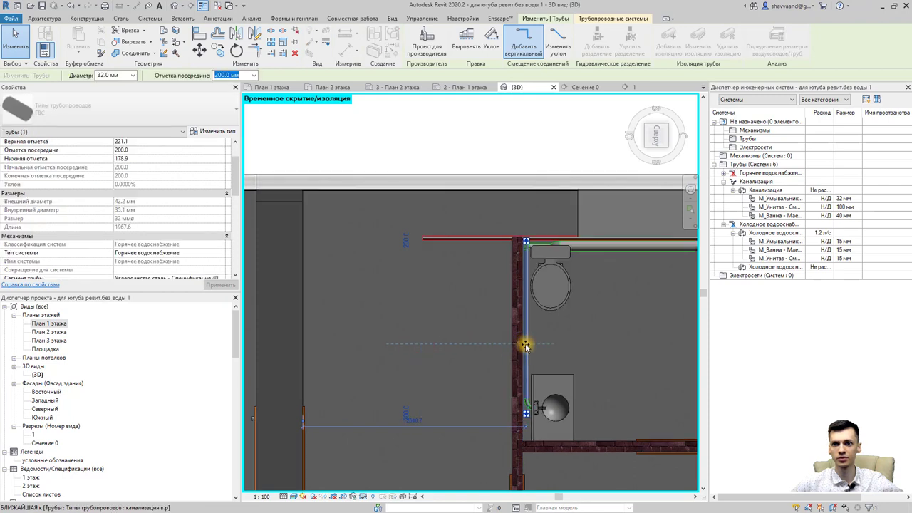
{"action": "scroll", "coordinate": [536, 365], "scroll_direction": "up", "scroll_amount": 2}
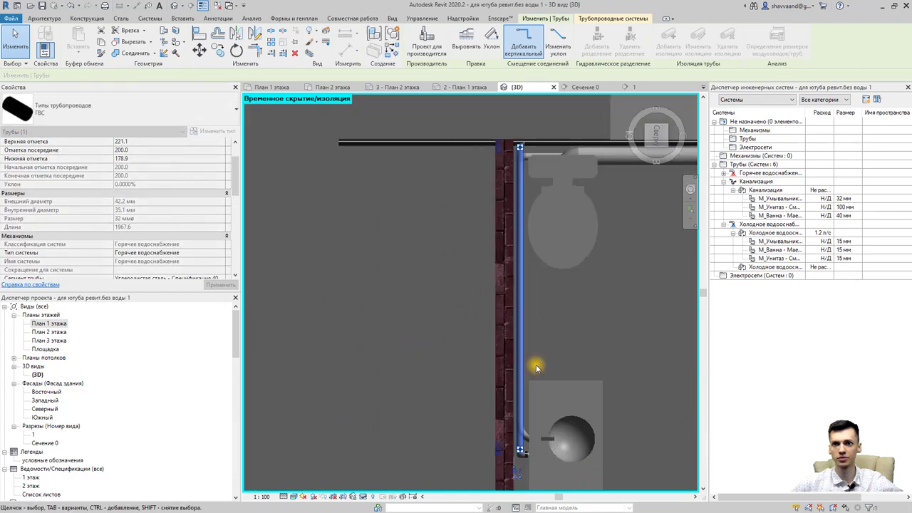
{"action": "left_click", "coordinate": [545, 328]}
{"action": "middle_click_drag", "start_coordinate": [547, 329], "coordinate": [540, 383]}
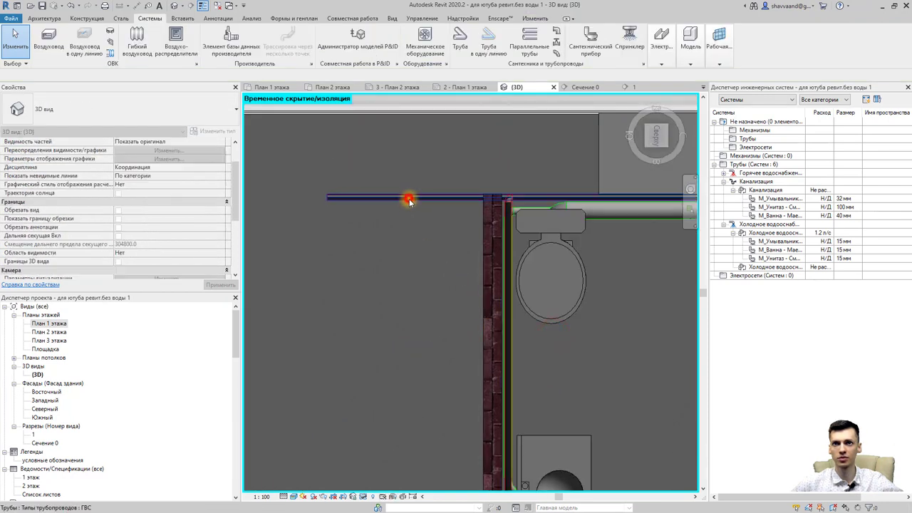
{"action": "left_click", "coordinate": [329, 198]}
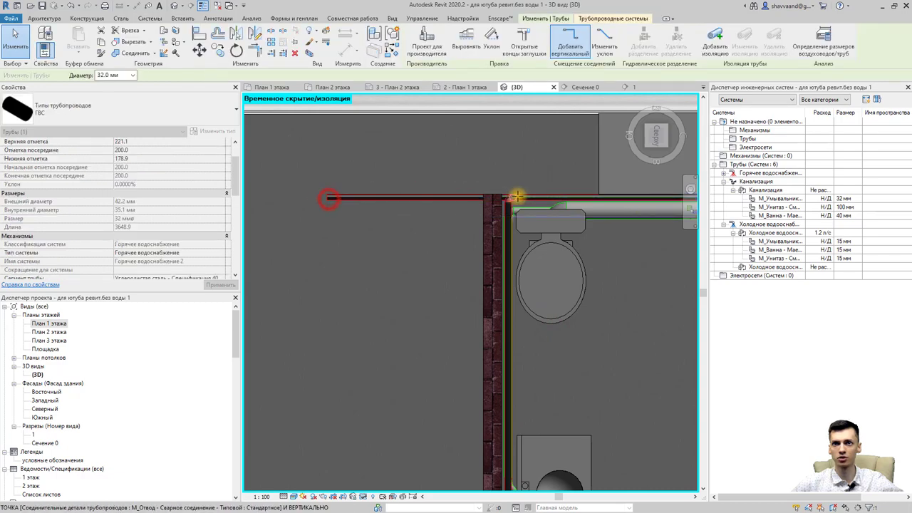
{"action": "key", "text": "Escape"}
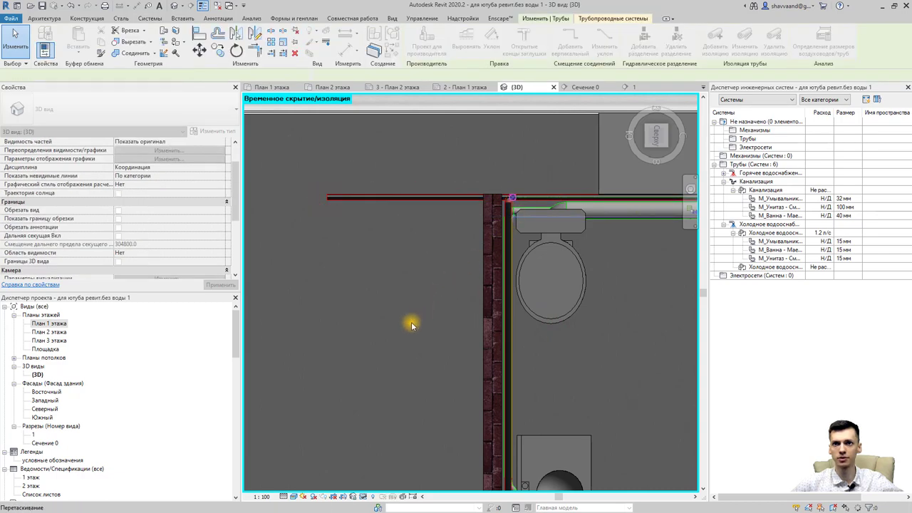
{"action": "mouse_move", "coordinate": [595, 374]}
{"action": "middle_mouse_down", "text": "shift"}
{"action": "mouse_move", "coordinate": [460, 268]}
{"action": "mouse_move", "coordinate": [406, 344]}
{"action": "middle_mouse_up", "text": "shift"}
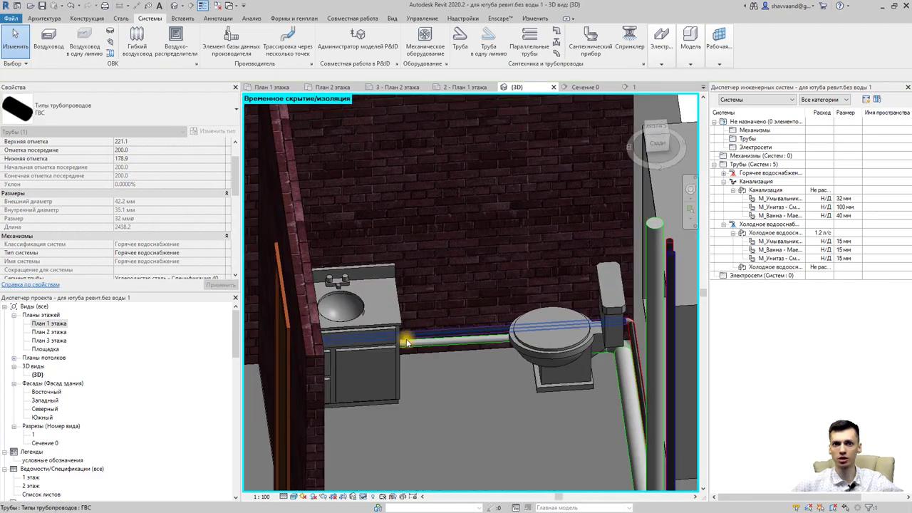
{"action": "scroll", "coordinate": [407, 343], "scroll_direction": "up", "scroll_amount": 3}
{"action": "key", "text": "Escape"}
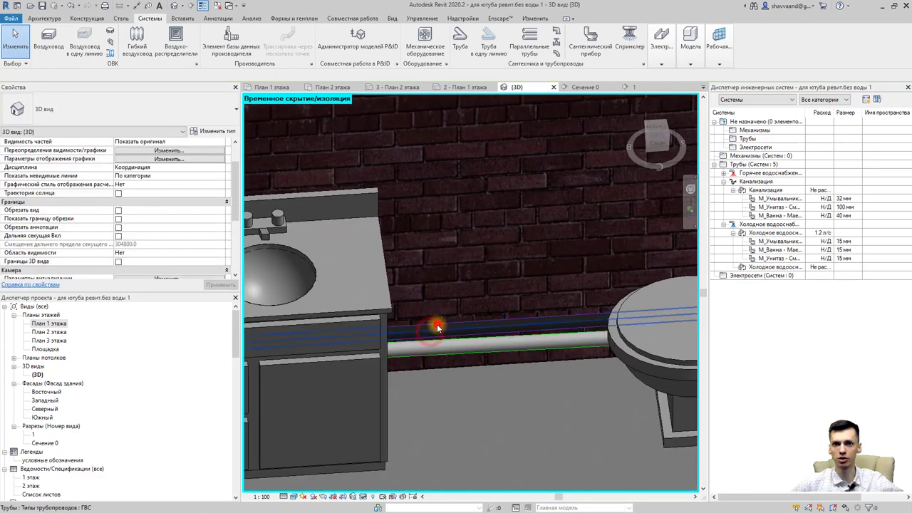
{"action": "left_click", "coordinate": [437, 325]}
{"action": "mouse_move", "coordinate": [453, 303]}
{"action": "middle_mouse_down", "text": "shift"}
{"action": "mouse_move", "coordinate": [272, 329]}
{"action": "mouse_move", "coordinate": [390, 218]}
{"action": "middle_mouse_up", "text": "shift"}
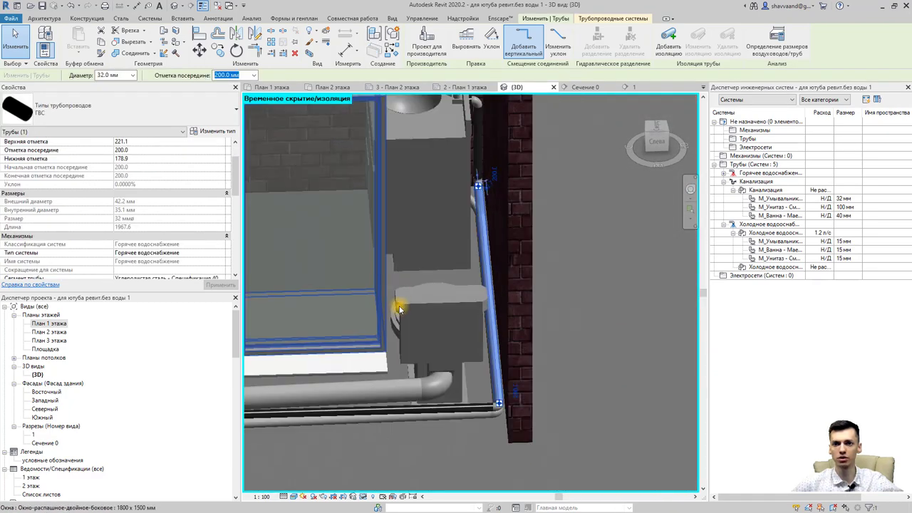
{"action": "mouse_move", "coordinate": [390, 218]}
{"action": "middle_mouse_down", "text": "shift"}
{"action": "mouse_move", "coordinate": [387, 360]}
{"action": "mouse_move", "coordinate": [371, 332]}
{"action": "mouse_move", "coordinate": [426, 373]}
{"action": "mouse_move", "coordinate": [441, 372]}
{"action": "mouse_move", "coordinate": [445, 385]}
{"action": "middle_mouse_up", "text": "shift"}
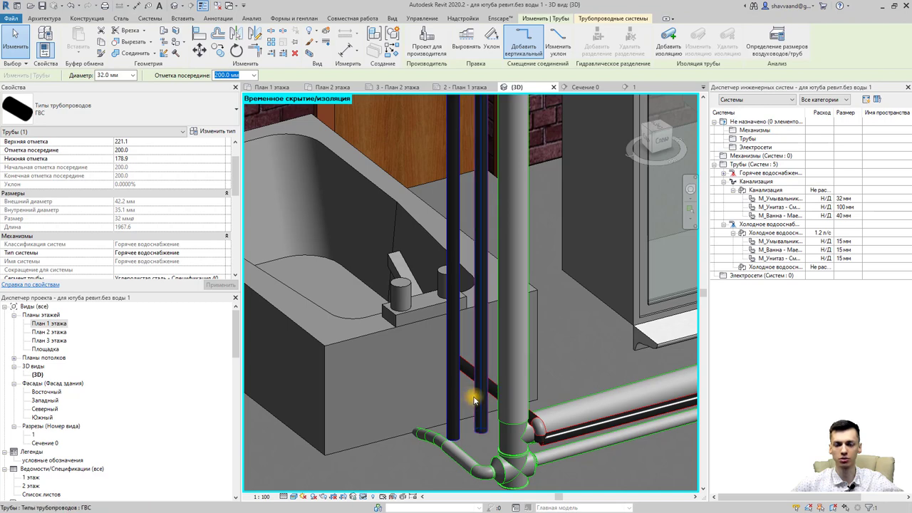
{"action": "mouse_move", "coordinate": [476, 403]}
{"action": "middle_mouse_down", "text": "shift"}
{"action": "mouse_move", "coordinate": [494, 399]}
{"action": "mouse_move", "coordinate": [508, 413]}
{"action": "mouse_move", "coordinate": [534, 414]}
{"action": "middle_mouse_up", "text": "shift"}
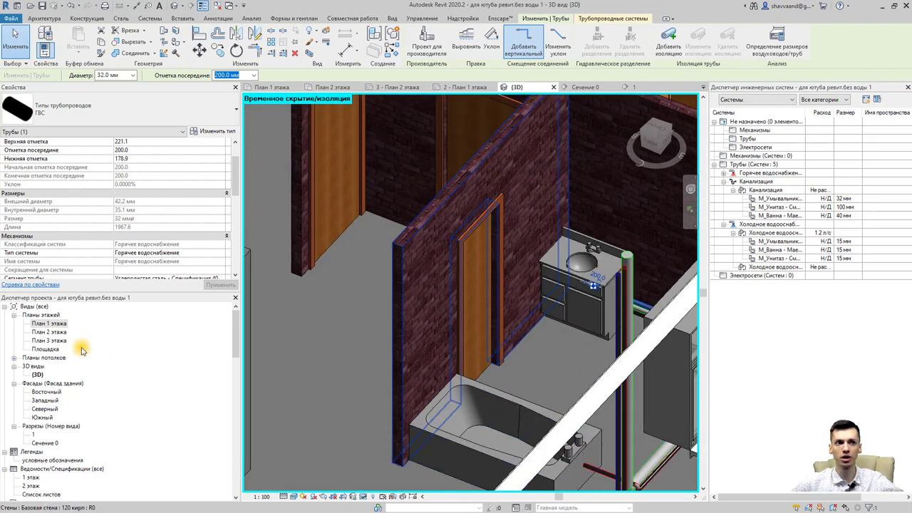
Open План 1 этажа and select the horizontal hot-water pipe running to the bathtub.
{"action": "double_click", "coordinate": [58, 324]}
{"action": "left_click", "coordinate": [291, 218]}
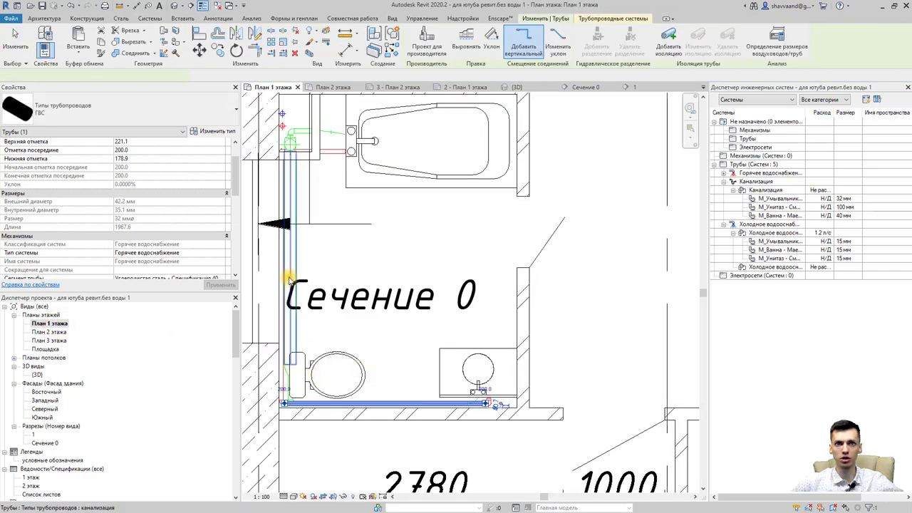
{"action": "middle_click_drag", "start_coordinate": [268, 114], "coordinate": [314, 232]}
{"action": "scroll", "coordinate": [335, 242], "scroll_direction": "up", "scroll_amount": 3}
{"action": "scroll", "coordinate": [417, 277], "scroll_direction": "up", "scroll_amount": 3}
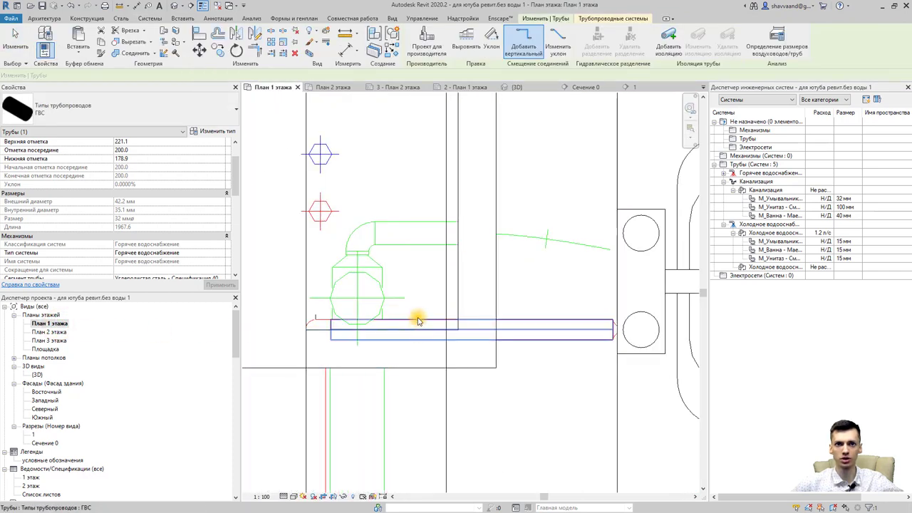
{"action": "left_click", "coordinate": [418, 323]}
{"action": "left_click", "coordinate": [418, 321]}
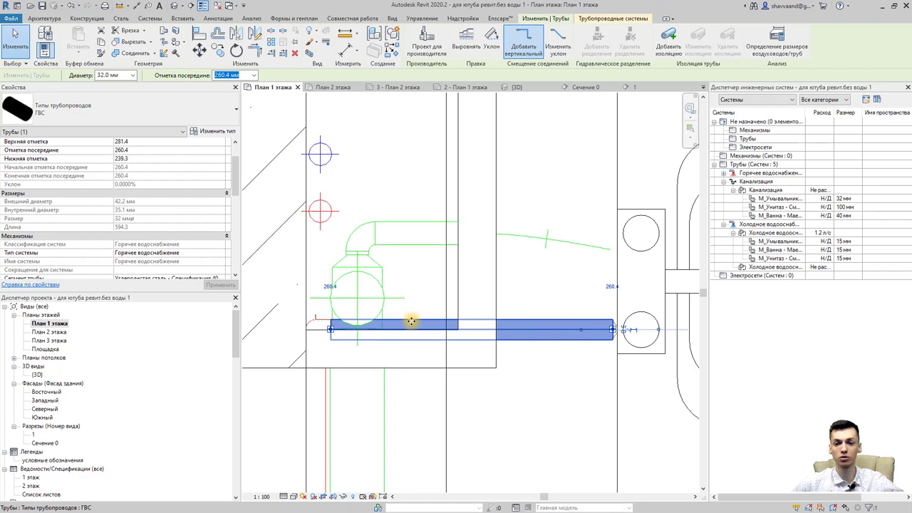
{"action": "scroll", "coordinate": [411, 324], "scroll_direction": "down", "scroll_amount": 2}
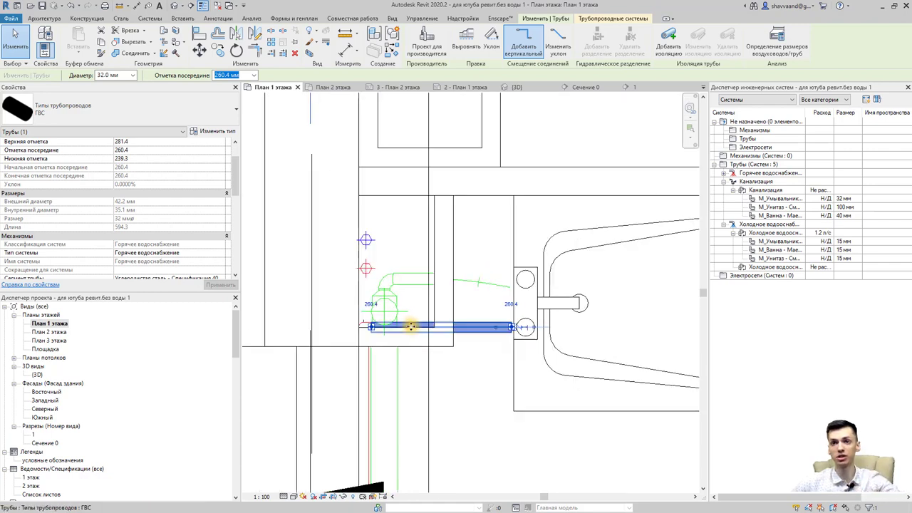
{"action": "scroll", "coordinate": [411, 325], "scroll_direction": "down", "scroll_amount": 2}
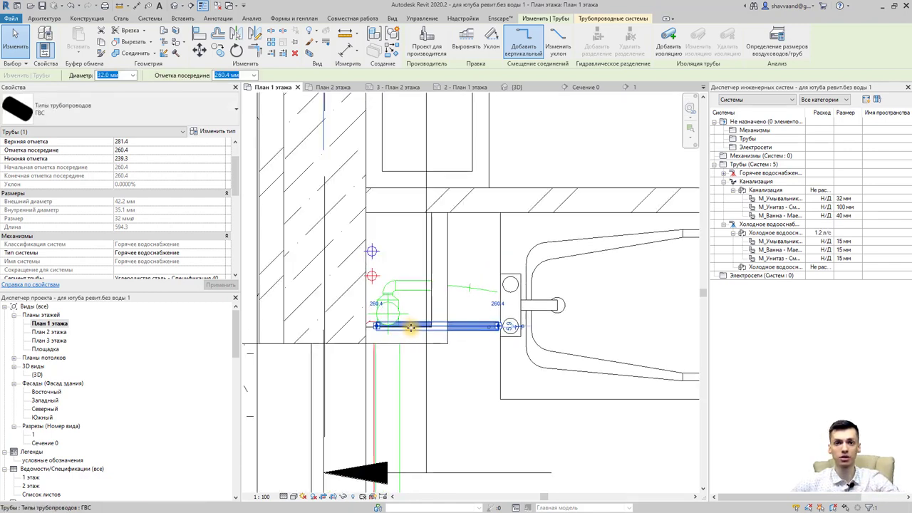
{"action": "left_click", "coordinate": [411, 327]}
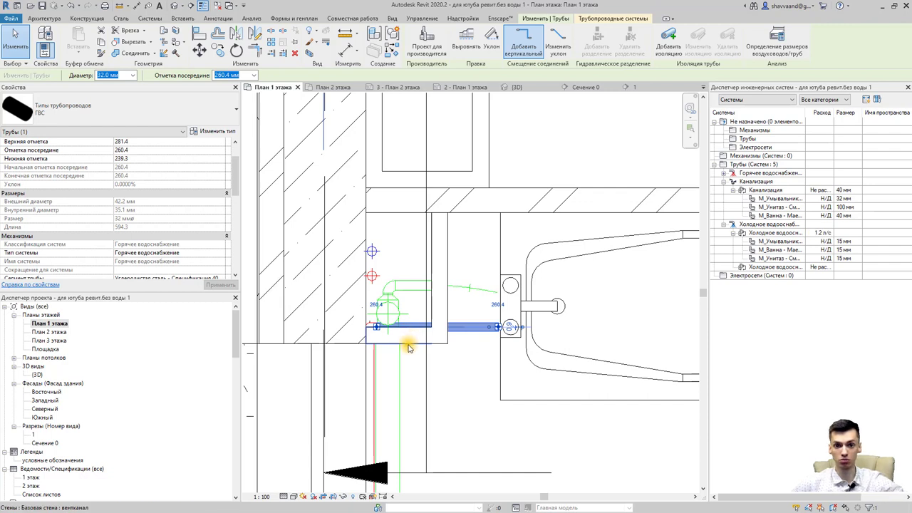
{"action": "scroll", "coordinate": [413, 337], "scroll_direction": "up", "scroll_amount": 1}
{"action": "scroll", "coordinate": [406, 336], "scroll_direction": "up", "scroll_amount": 1}
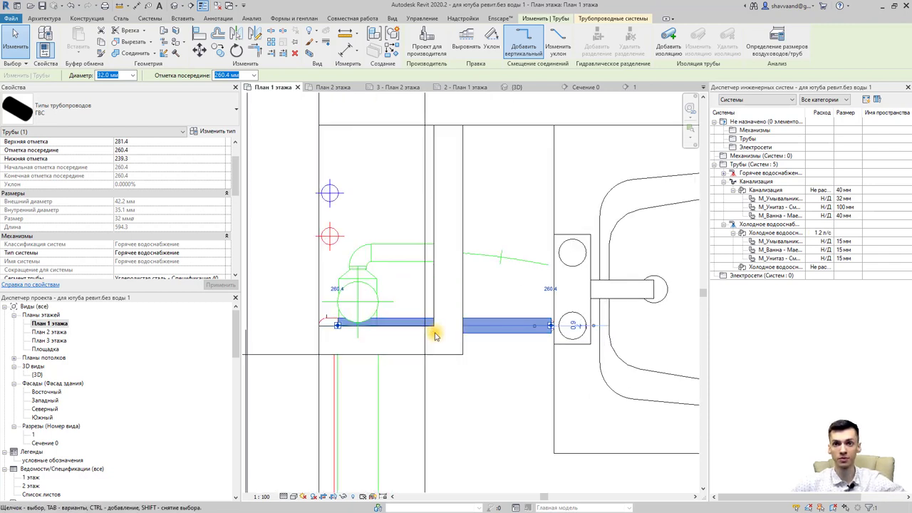
{"action": "scroll", "coordinate": [399, 342], "scroll_direction": "up", "scroll_amount": 1}
{"action": "scroll", "coordinate": [391, 347], "scroll_direction": "up", "scroll_amount": 1}
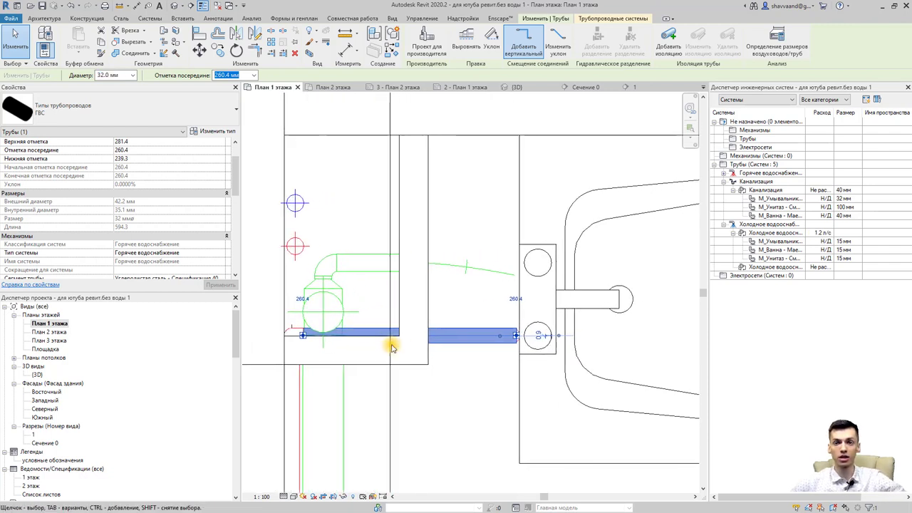
Split the pipe just before the bathtub tap and delete the long piece and its elbow.
{"action": "left_click", "coordinate": [273, 31]}
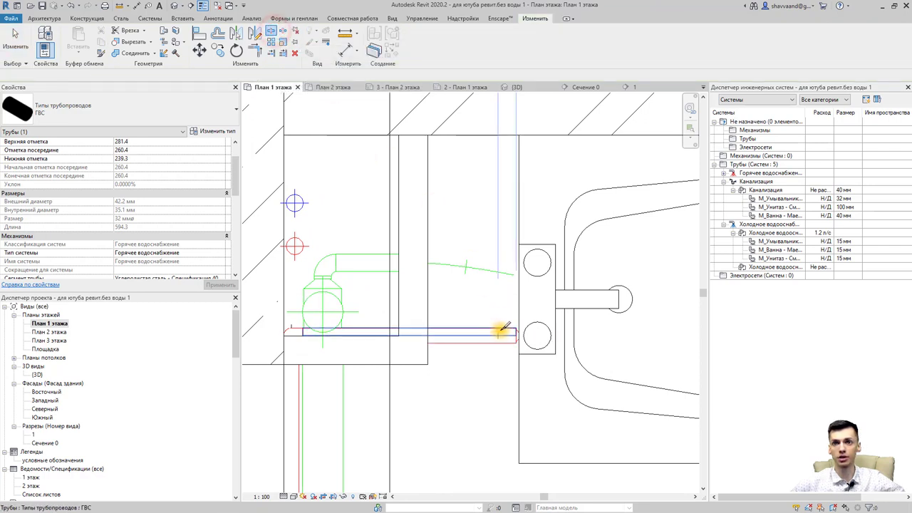
{"action": "left_click", "coordinate": [498, 329]}
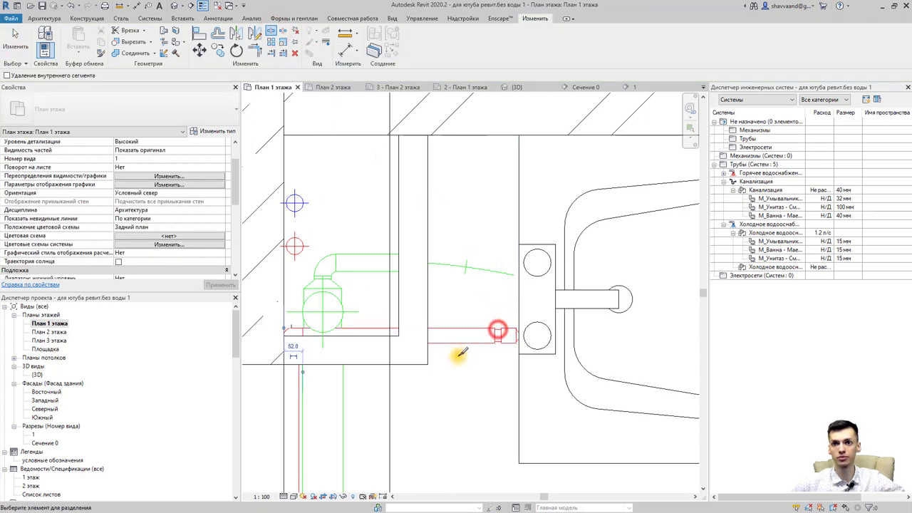
{"action": "key", "text": "Escape"}
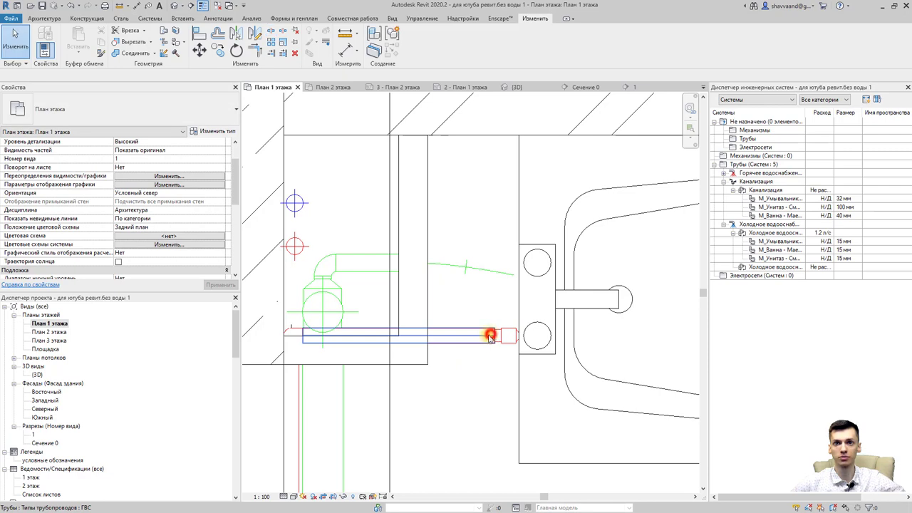
{"action": "left_click", "coordinate": [491, 339]}
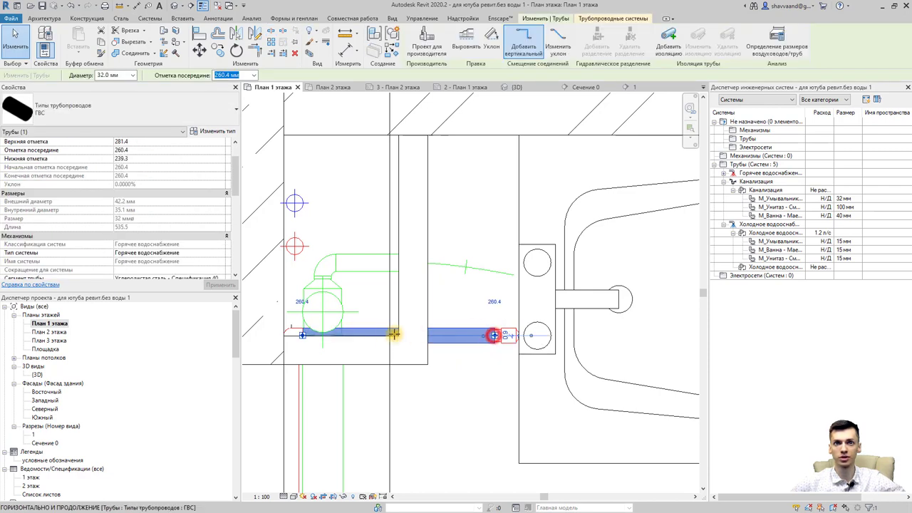
{"action": "key", "text": "Escape"}
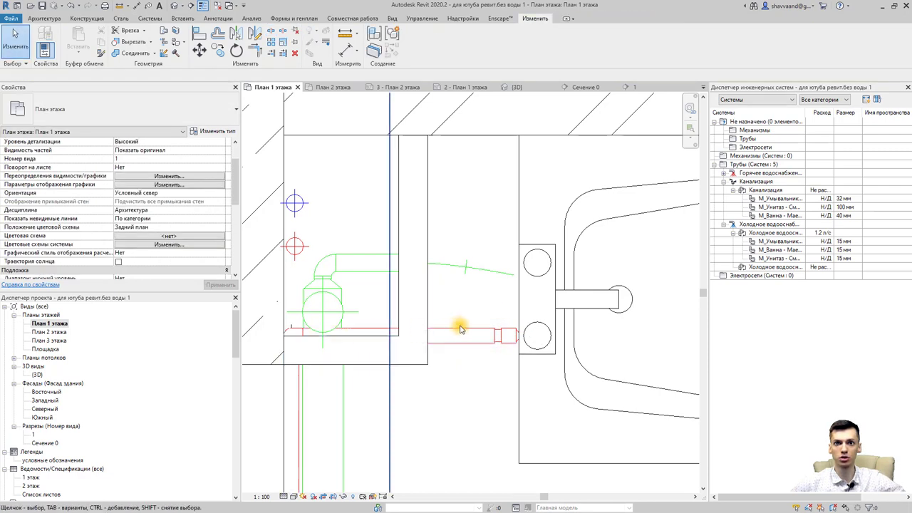
{"action": "left_click", "coordinate": [464, 334]}
{"action": "key", "text": "Delete"}
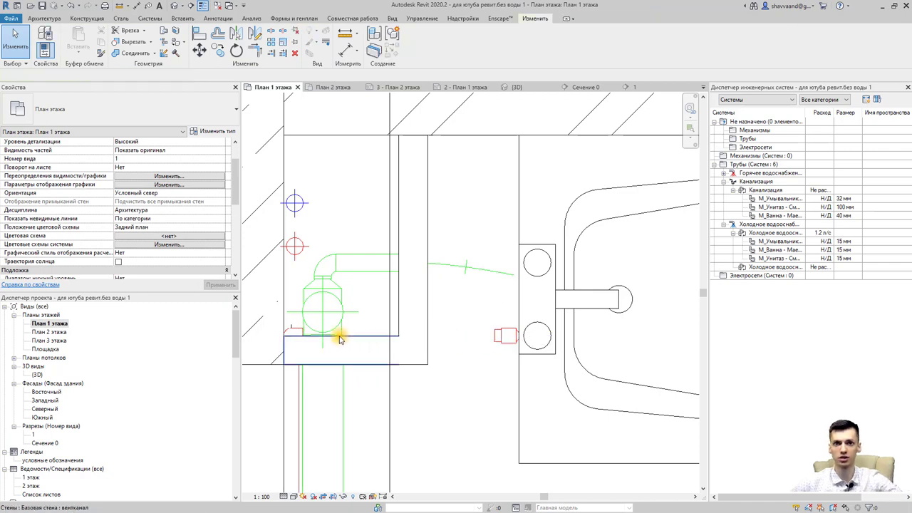
{"action": "key", "text": "Delete"}
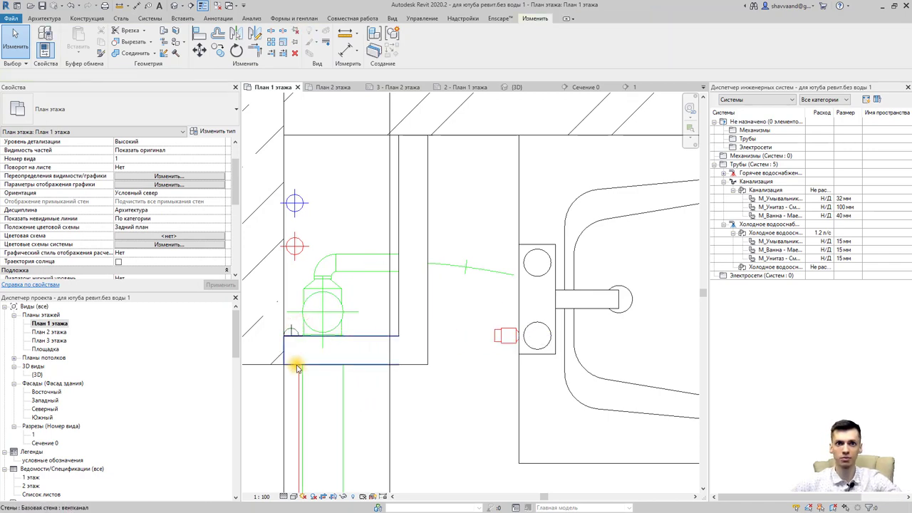
Stretch the vertical hot-water pipe upward so its end sits just below the red riser.
{"action": "scroll", "coordinate": [298, 324], "scroll_direction": "up", "scroll_amount": 4}
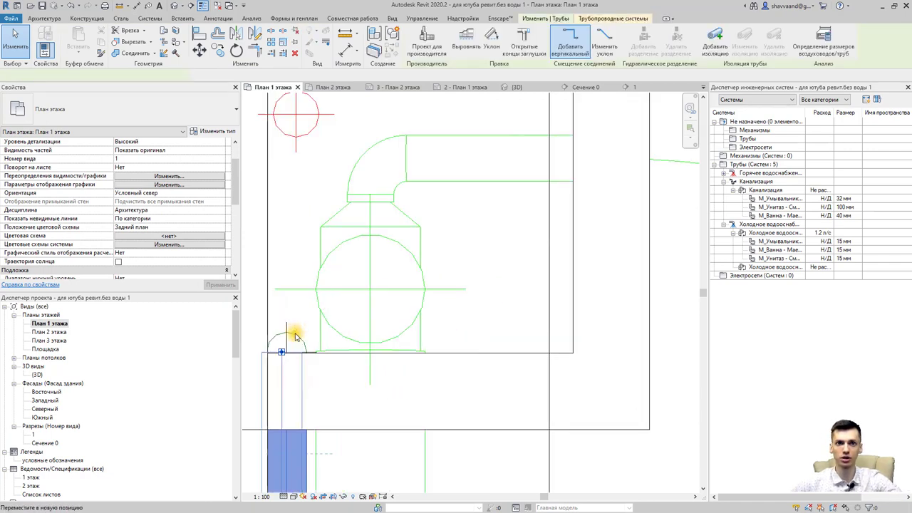
{"action": "left_click", "coordinate": [300, 340]}
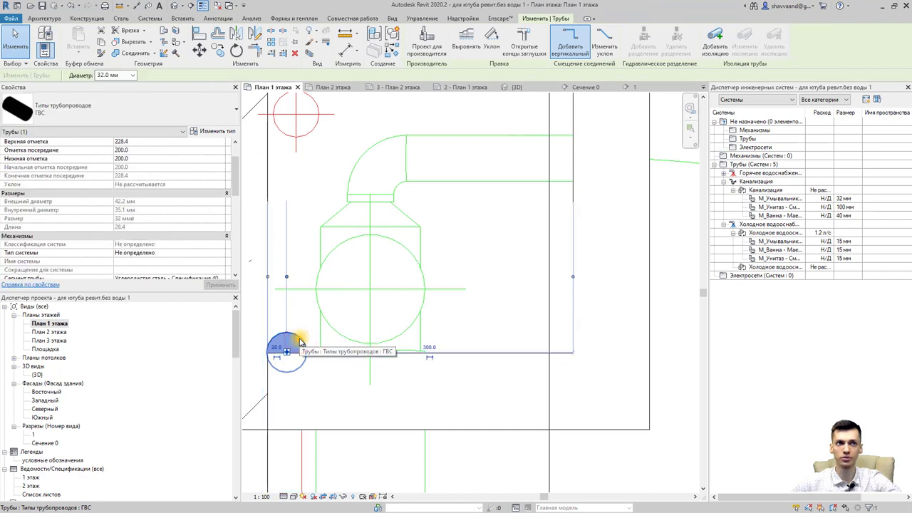
{"action": "key", "text": "Escape"}
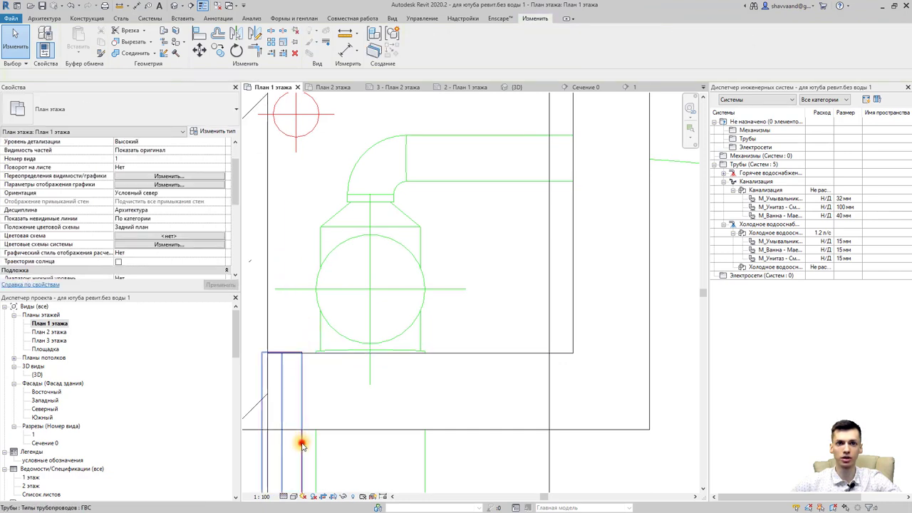
{"action": "left_click", "coordinate": [283, 356]}
{"action": "left_click_drag", "start_coordinate": [285, 351], "coordinate": [285, 144]}
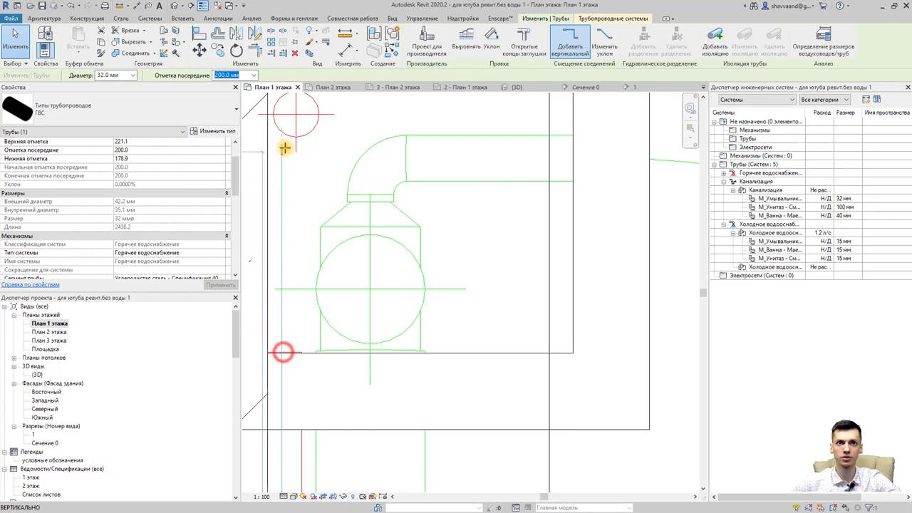
{"action": "left_click_drag", "start_coordinate": [297, 114], "coordinate": [283, 151]}
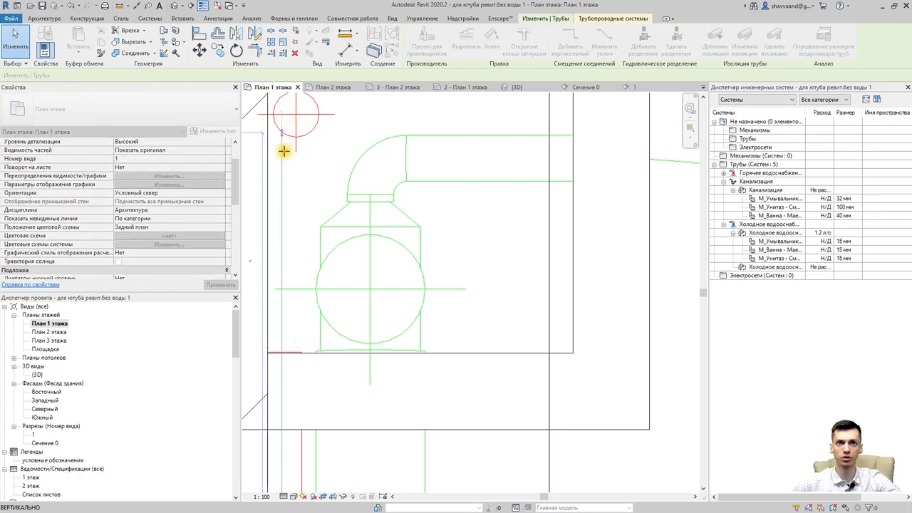
Pan and zoom the plan to show the whole hot-water run and the Сечение 0 marker.
{"action": "left_click", "coordinate": [305, 204]}
{"action": "mouse_move", "coordinate": [305, 204]}
{"action": "middle_mouse_down"}
{"action": "mouse_move", "coordinate": [332, 212]}
{"action": "mouse_move", "coordinate": [345, 164]}
{"action": "middle_mouse_up"}
{"action": "scroll", "coordinate": [332, 212], "scroll_direction": "down", "scroll_amount": 2}
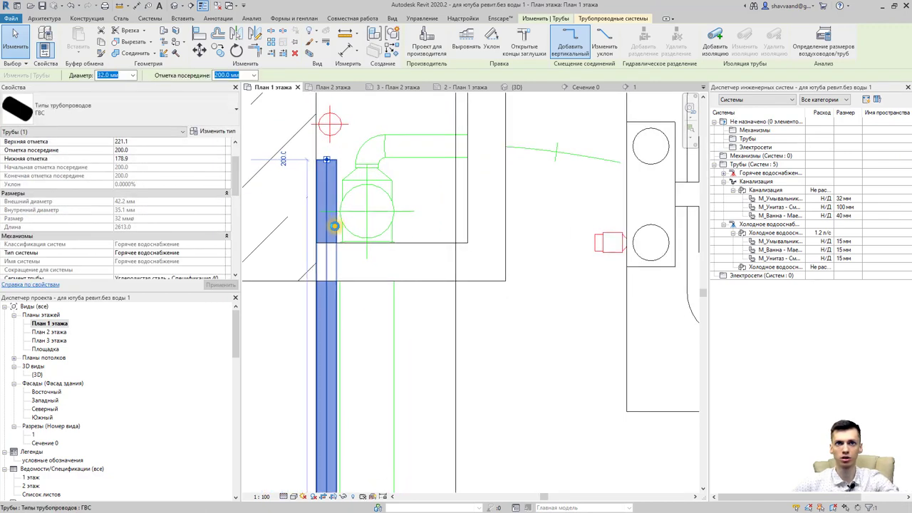
{"action": "left_click_drag", "start_coordinate": [332, 211], "coordinate": [345, 251]}
{"action": "middle_click_drag", "start_coordinate": [345, 251], "coordinate": [372, 102]}
{"action": "scroll", "coordinate": [406, 299], "scroll_direction": "down", "scroll_amount": 2}
{"action": "middle_click_drag", "start_coordinate": [406, 300], "coordinate": [409, 209]}
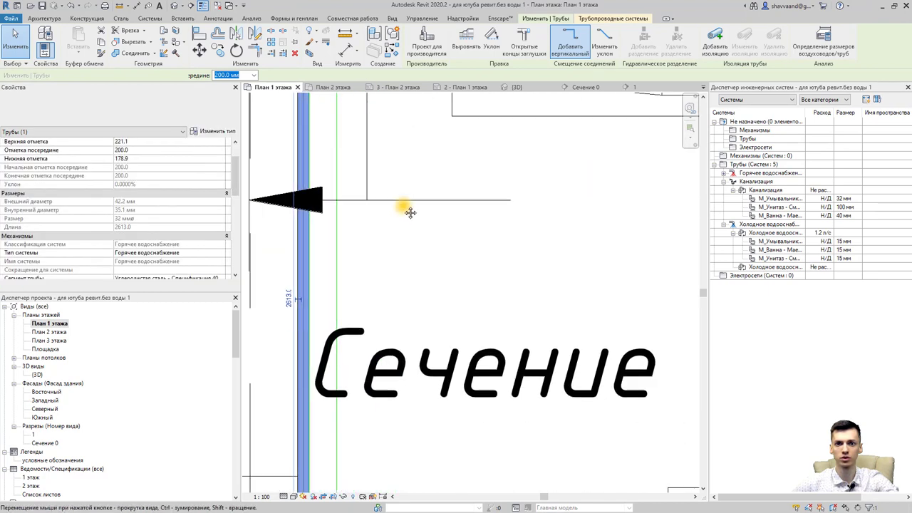
{"action": "scroll", "coordinate": [456, 324], "scroll_direction": "up", "scroll_amount": 3}
{"action": "middle_click_drag", "start_coordinate": [456, 325], "coordinate": [385, 244]}
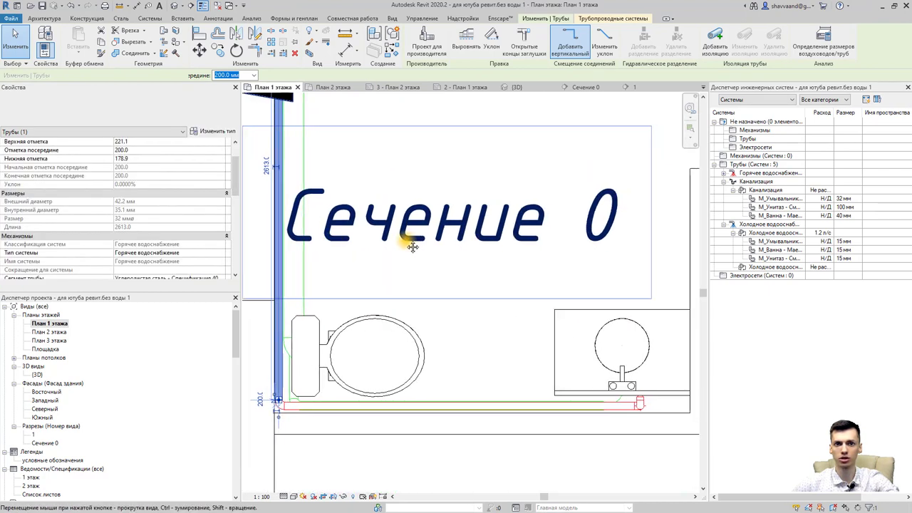
{"action": "scroll", "coordinate": [349, 259], "scroll_direction": "down", "scroll_amount": 2}
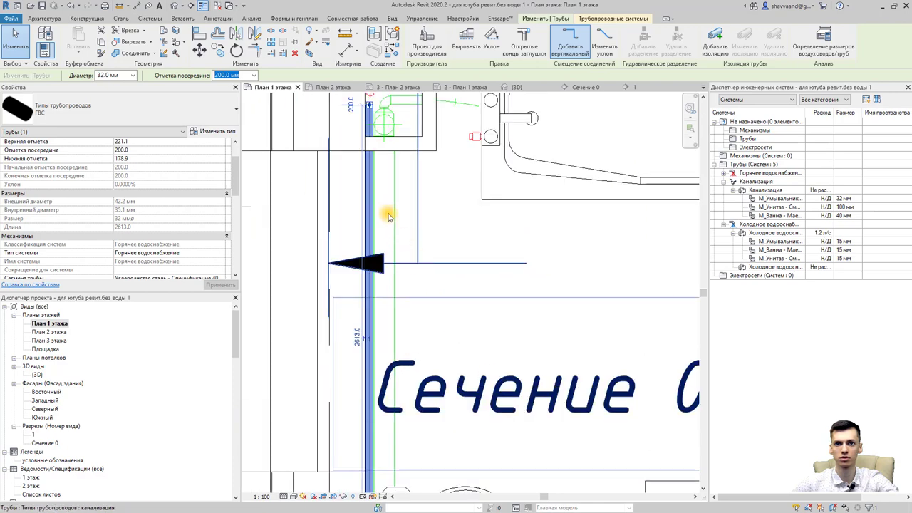
{"action": "scroll", "coordinate": [439, 298], "scroll_direction": "up", "scroll_amount": 2}
{"action": "scroll", "coordinate": [438, 298], "scroll_direction": "up", "scroll_amount": 2}
{"action": "scroll", "coordinate": [322, 249], "scroll_direction": "up", "scroll_amount": 2}
{"action": "scroll", "coordinate": [344, 268], "scroll_direction": "up", "scroll_amount": 2}
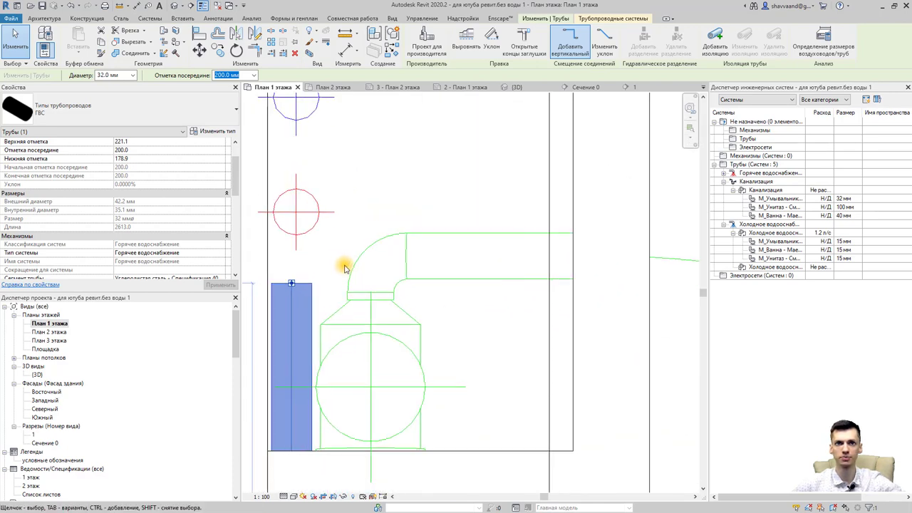
Draw a 32 mm hot-water pipe from the red riser centre down to the existing pipe.
{"action": "right_click", "coordinate": [292, 285]}
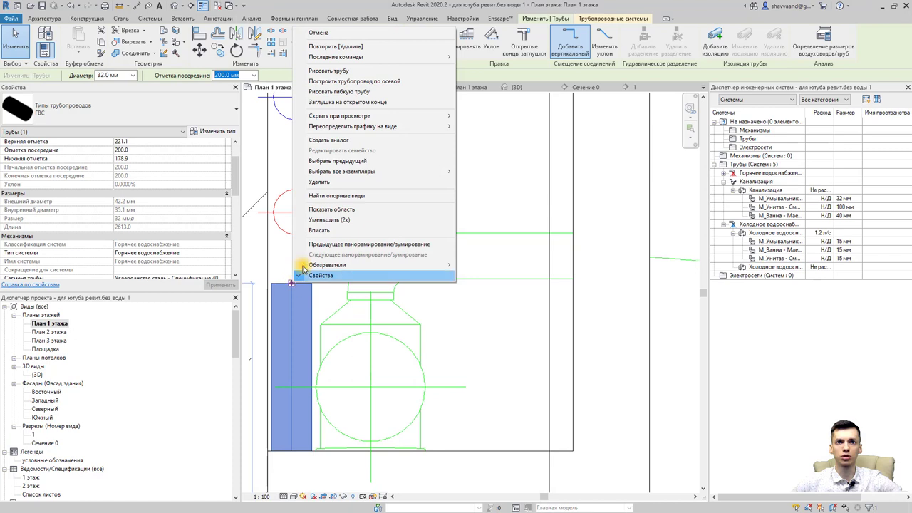
{"action": "left_click", "coordinate": [341, 71]}
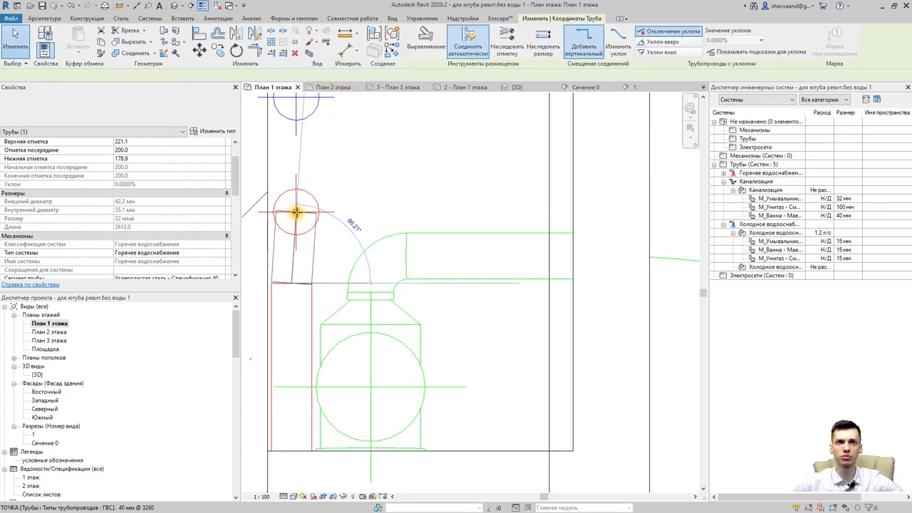
{"action": "left_click", "coordinate": [296, 212]}
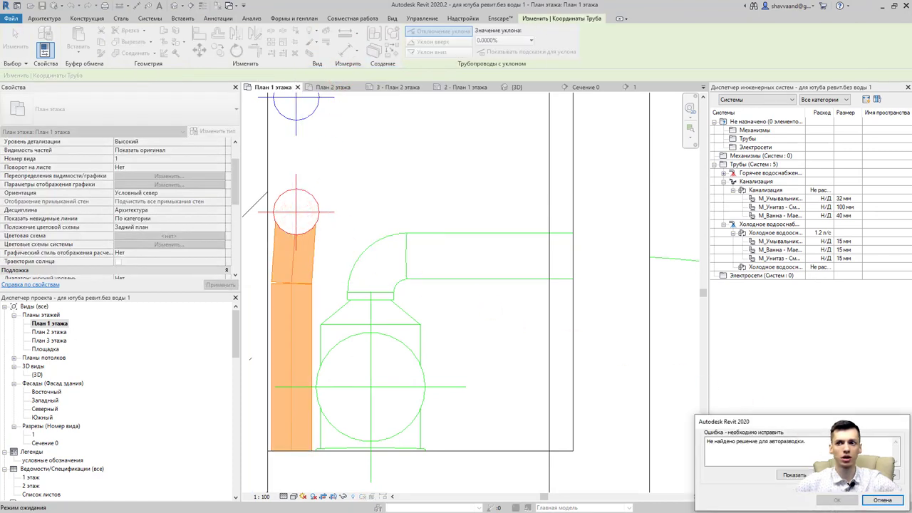
{"action": "left_click", "coordinate": [872, 500]}
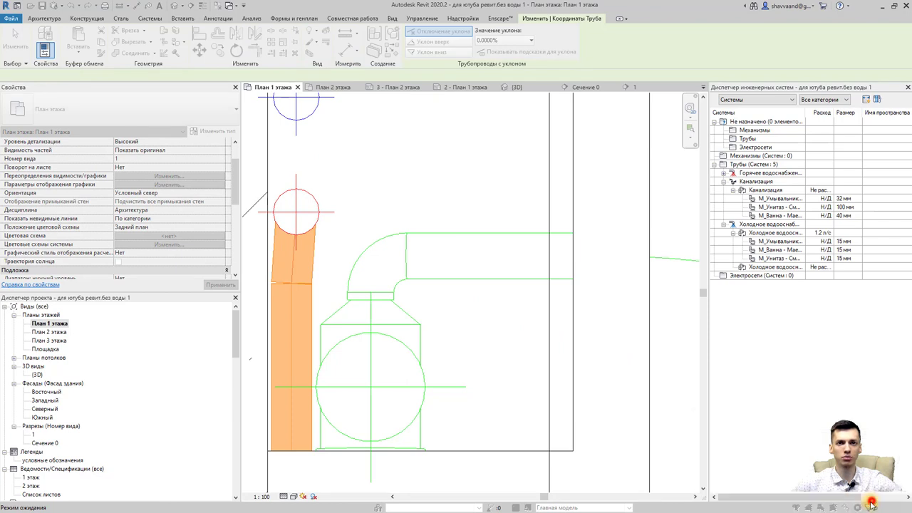
{"action": "left_click", "coordinate": [296, 213]}
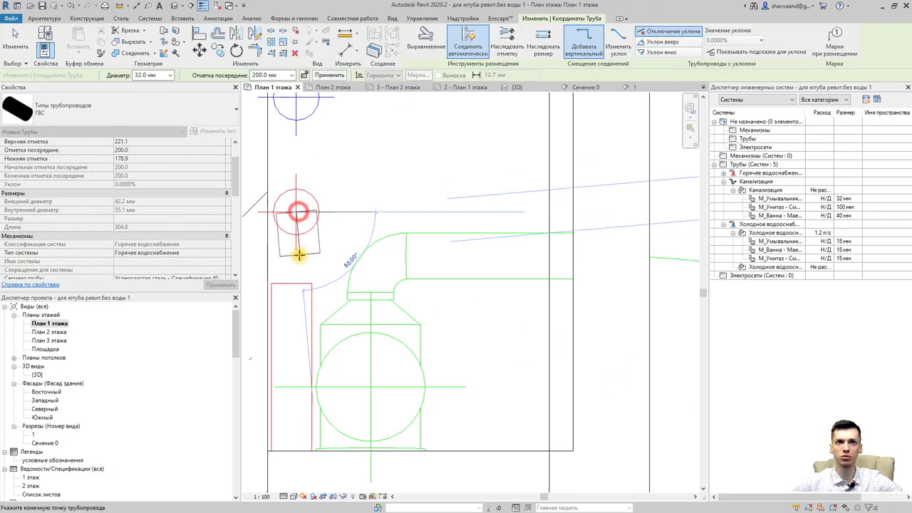
{"action": "left_click", "coordinate": [296, 262]}
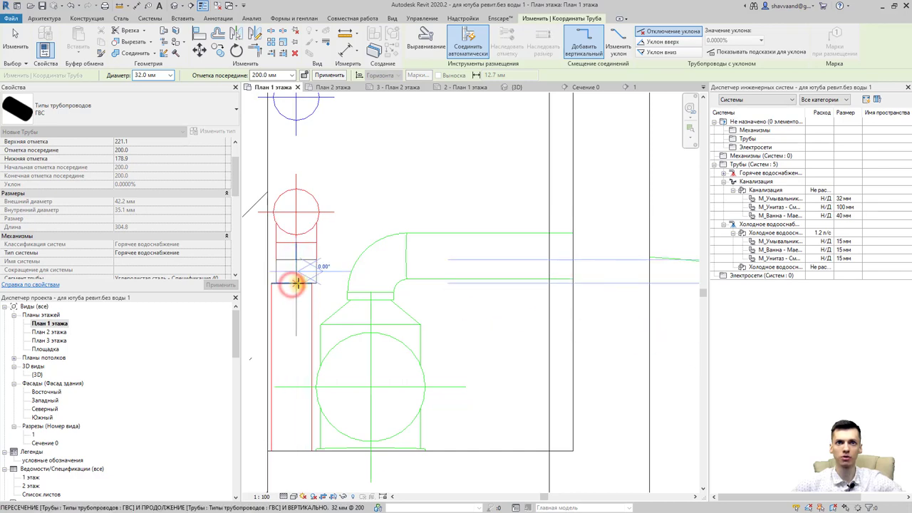
{"action": "left_click", "coordinate": [298, 286]}
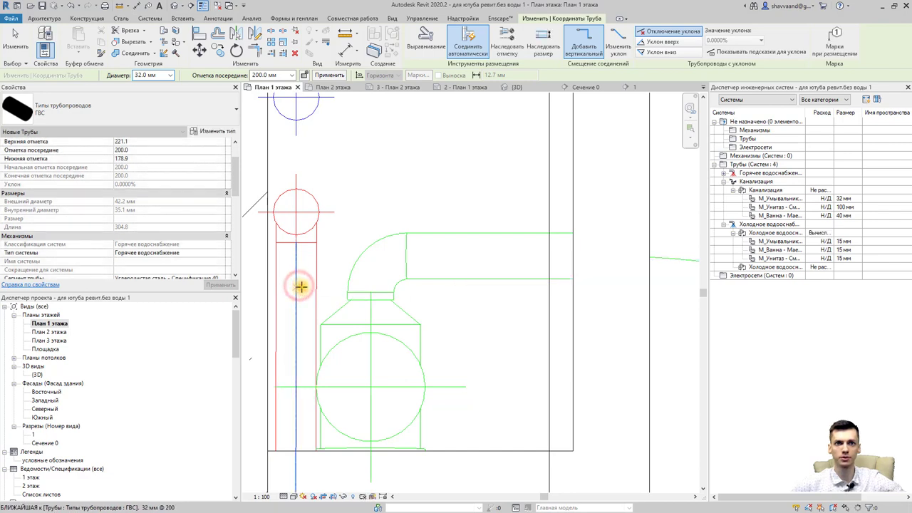
{"action": "key", "text": "Escape"}
{"action": "key", "text": "Escape"}
{"action": "scroll", "coordinate": [321, 285], "scroll_direction": "down", "scroll_amount": 2}
{"action": "scroll", "coordinate": [320, 308], "scroll_direction": "down", "scroll_amount": 2}
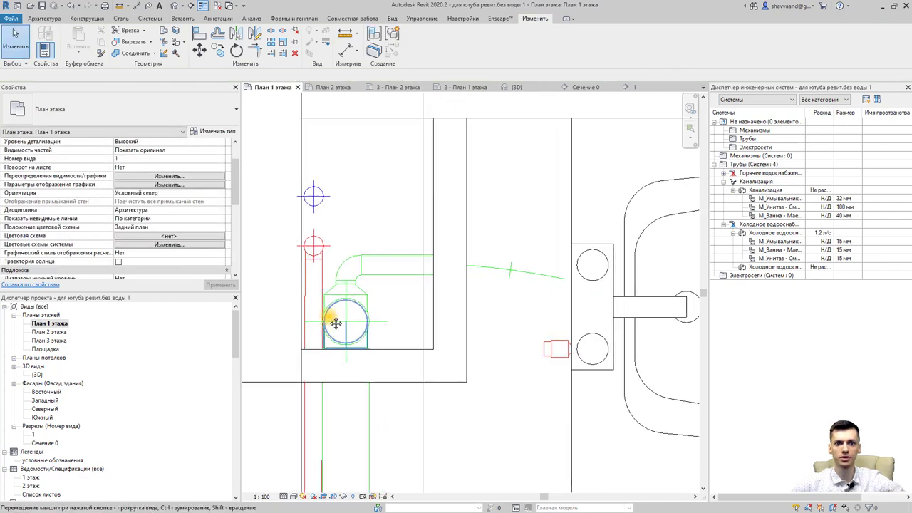
{"action": "middle_click_drag", "start_coordinate": [321, 308], "coordinate": [335, 179]}
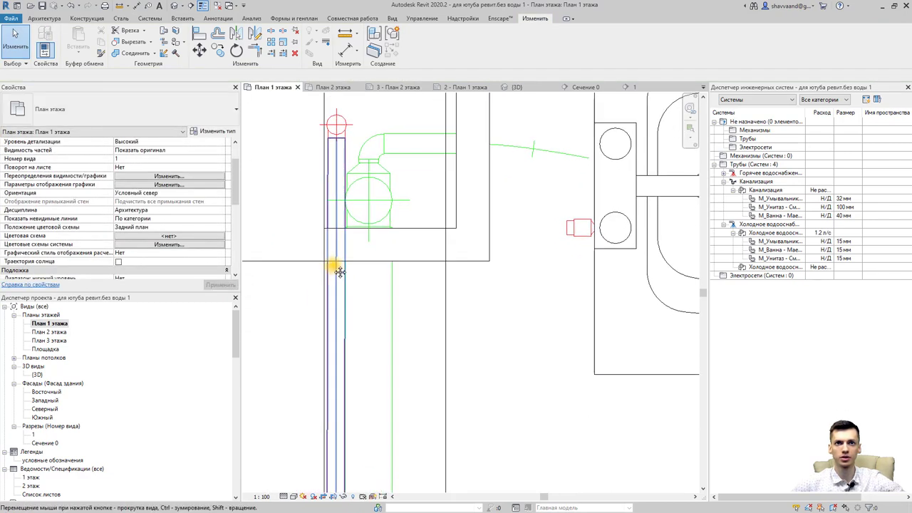
{"action": "left_click", "coordinate": [330, 172]}
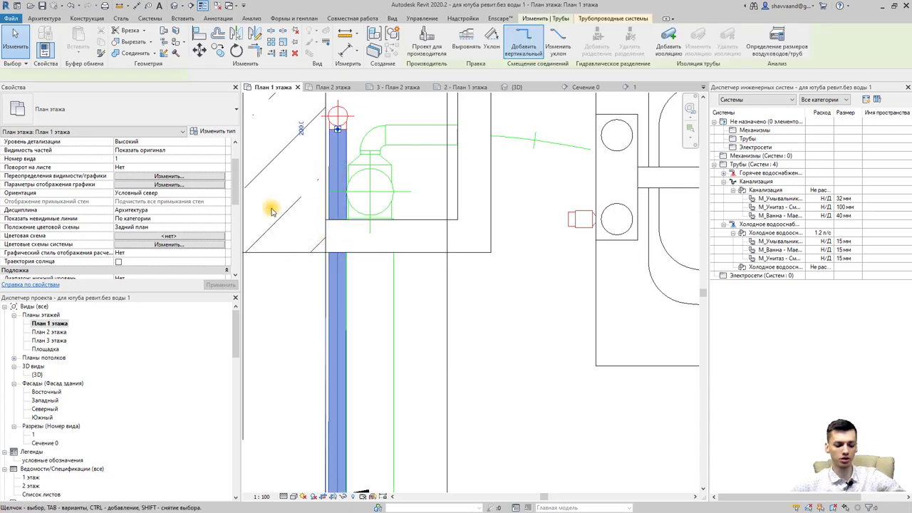
{"action": "middle_click_drag", "start_coordinate": [322, 226], "coordinate": [348, 253]}
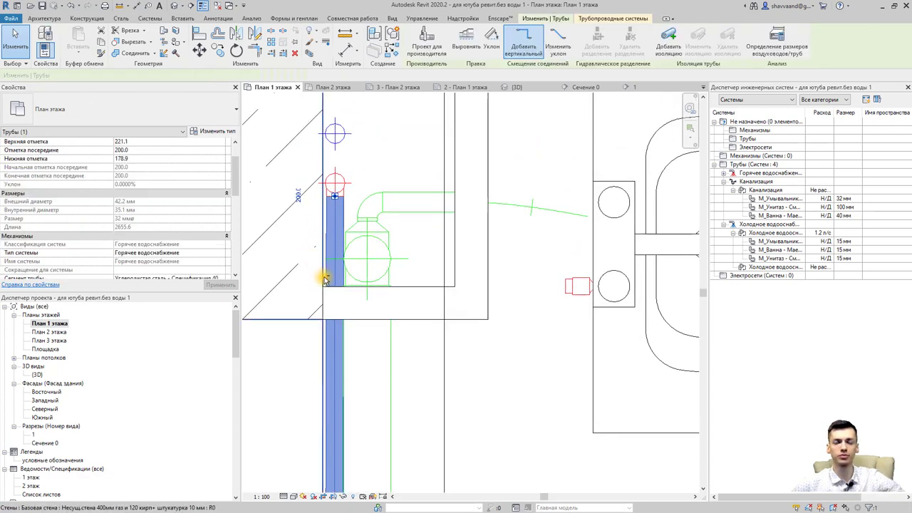
{"action": "left_click", "coordinate": [174, 5]}
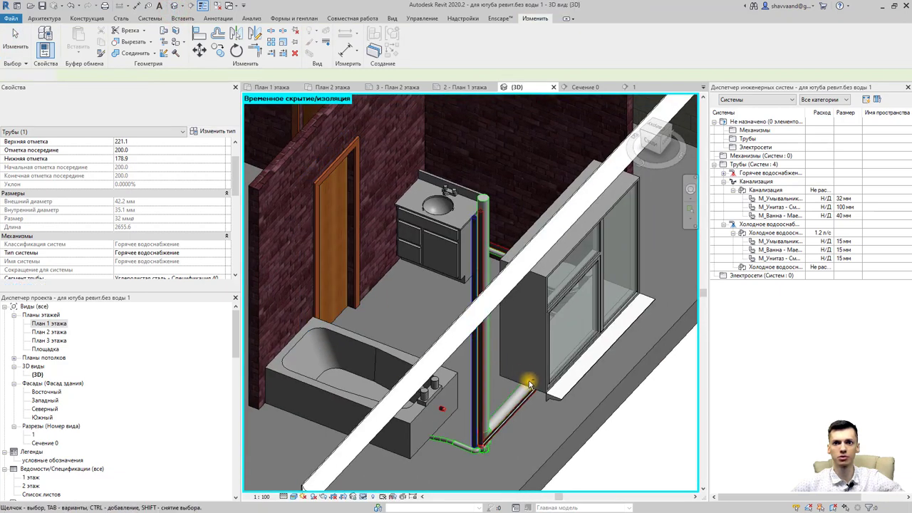
{"action": "scroll", "coordinate": [399, 353], "scroll_direction": "up", "scroll_amount": 3}
{"action": "left_click", "coordinate": [335, 377]}
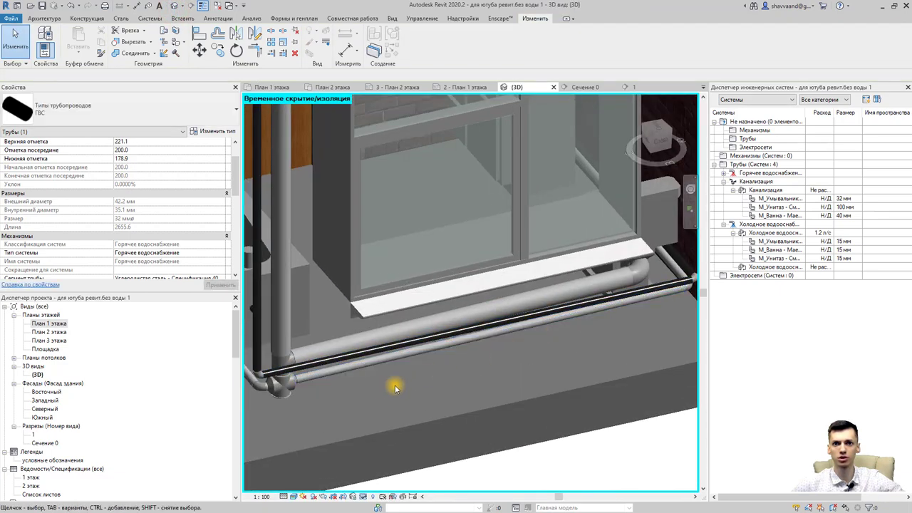
{"action": "mouse_move", "coordinate": [336, 381]}
{"action": "middle_mouse_down"}
{"action": "mouse_move", "coordinate": [420, 393]}
{"action": "mouse_move", "coordinate": [456, 380]}
{"action": "mouse_move", "coordinate": [355, 395]}
{"action": "mouse_move", "coordinate": [513, 320]}
{"action": "mouse_move", "coordinate": [464, 305]}
{"action": "mouse_move", "coordinate": [482, 322]}
{"action": "mouse_move", "coordinate": [576, 299]}
{"action": "mouse_move", "coordinate": [592, 358]}
{"action": "middle_mouse_up"}
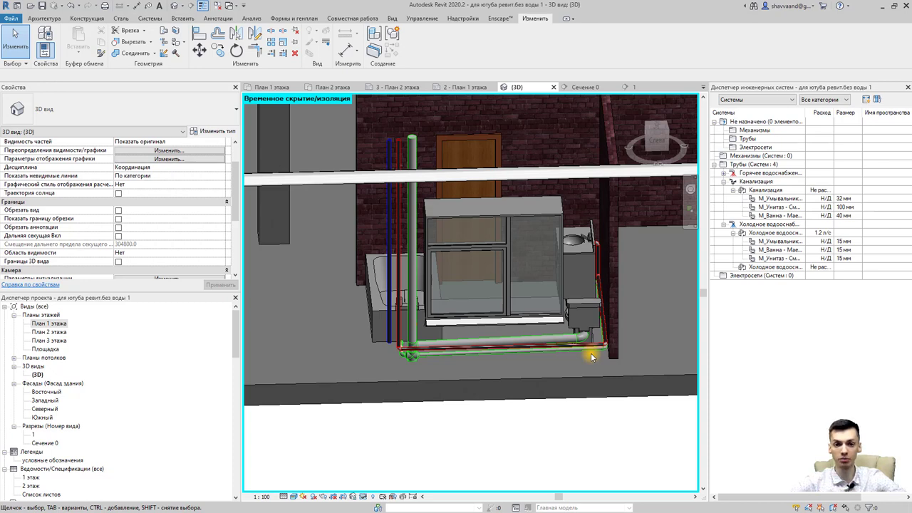
{"action": "scroll", "coordinate": [553, 358], "scroll_direction": "up", "scroll_amount": 2}
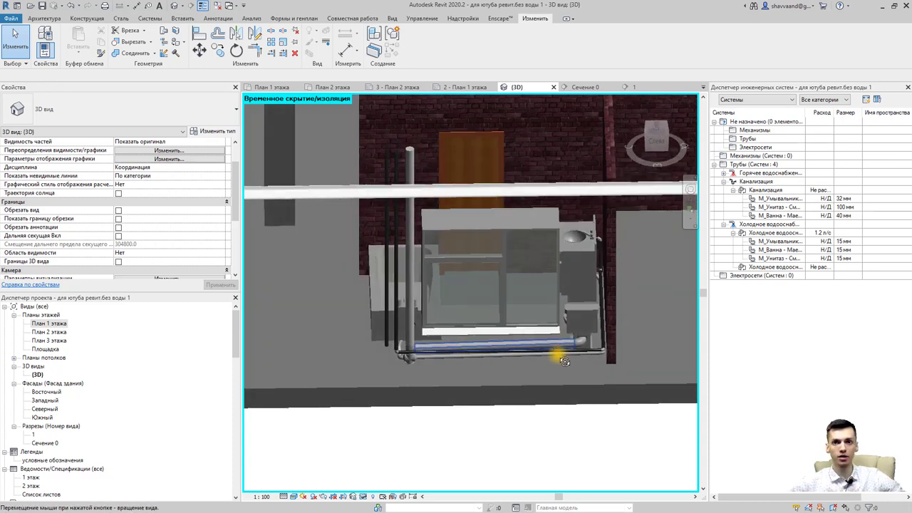
{"action": "scroll", "coordinate": [604, 393], "scroll_direction": "down", "scroll_amount": 1}
{"action": "scroll", "coordinate": [411, 394], "scroll_direction": "up", "scroll_amount": 3}
{"action": "scroll", "coordinate": [412, 394], "scroll_direction": "up", "scroll_amount": 2}
{"action": "scroll", "coordinate": [412, 394], "scroll_direction": "up", "scroll_amount": 2}
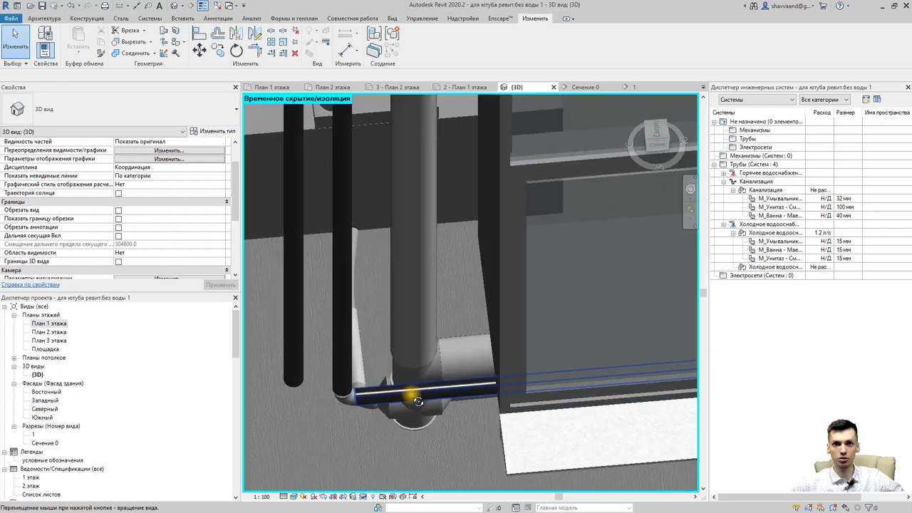
{"action": "double_click", "coordinate": [57, 324]}
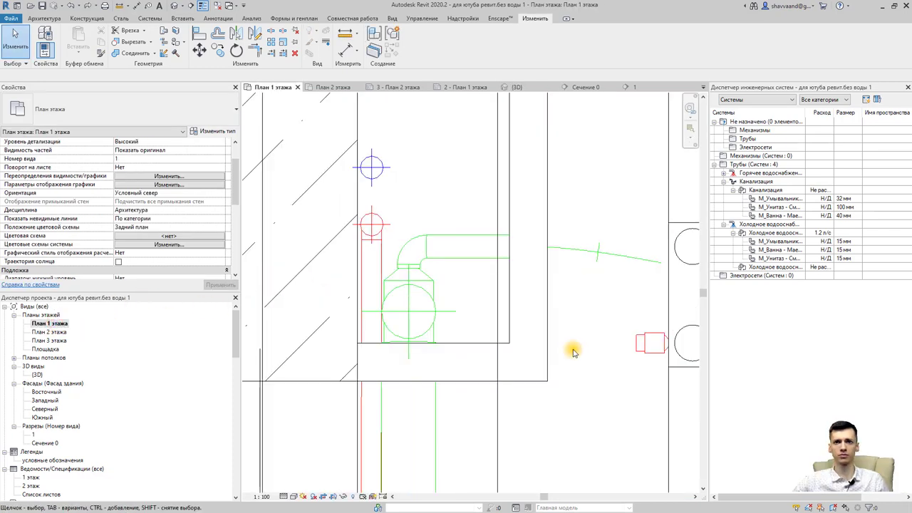
Switch to the default 3D view and orbit around the elbow at the riser base.
{"action": "middle_click_drag", "start_coordinate": [404, 247], "coordinate": [403, 280]}
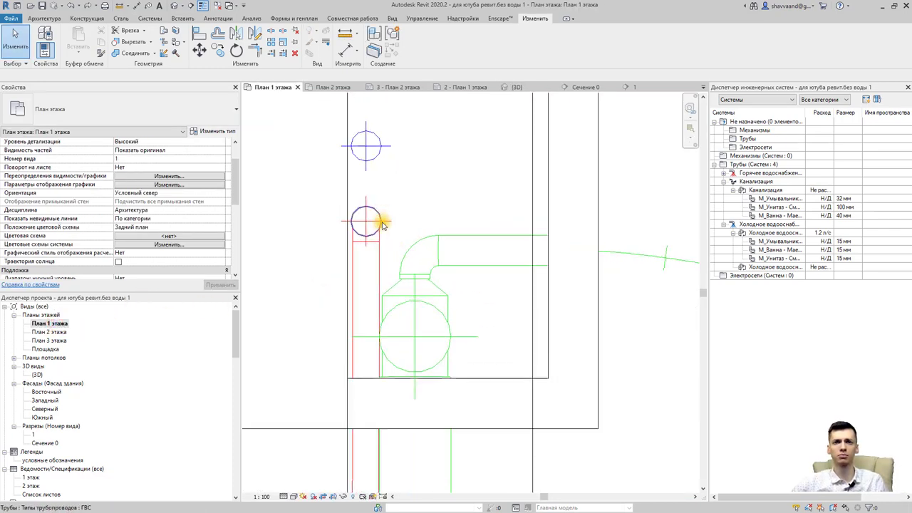
{"action": "scroll", "coordinate": [391, 240], "scroll_direction": "down", "scroll_amount": 1}
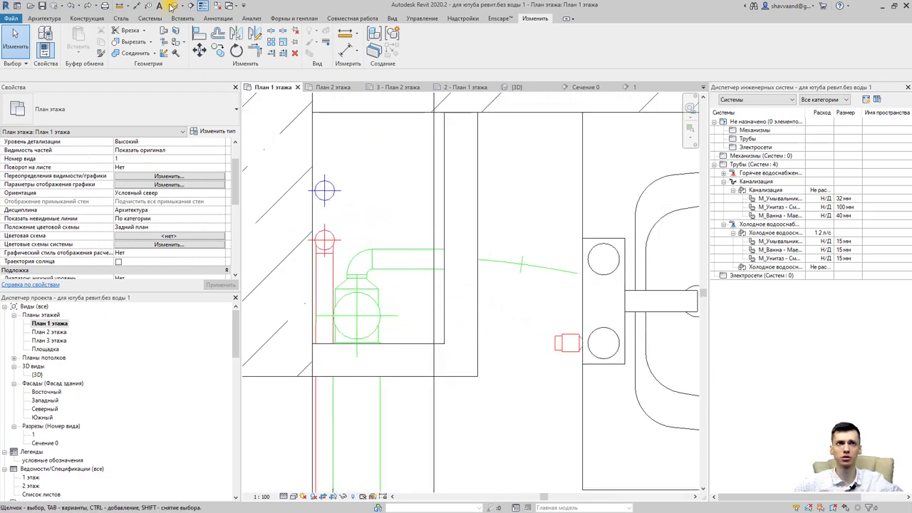
{"action": "left_click", "coordinate": [174, 7]}
{"action": "scroll", "coordinate": [418, 421], "scroll_direction": "up", "scroll_amount": 2}
{"action": "scroll", "coordinate": [428, 401], "scroll_direction": "up", "scroll_amount": 1}
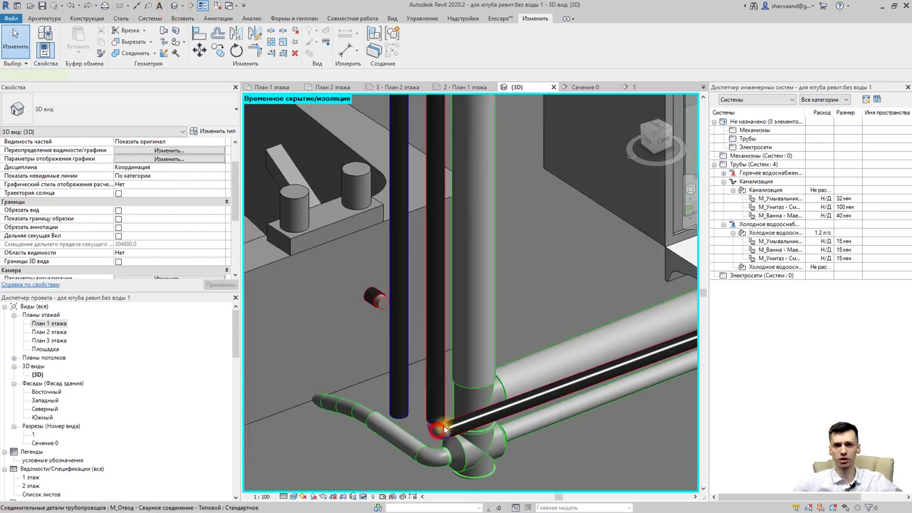
{"action": "left_click", "coordinate": [444, 428]}
{"action": "middle_click_drag", "start_coordinate": [444, 429], "coordinate": [438, 420], "text": "shift"}
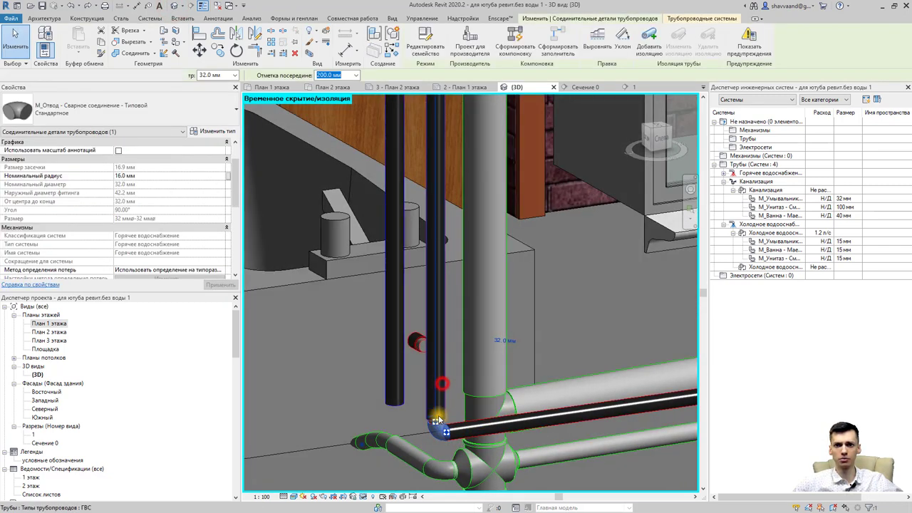
{"action": "middle_click_drag", "start_coordinate": [444, 390], "coordinate": [421, 325], "text": "shift"}
Inspect the hot-water pipe, the vertical riser pipe and the elbow fitting by selecting each.
{"action": "left_click", "coordinate": [423, 329]}
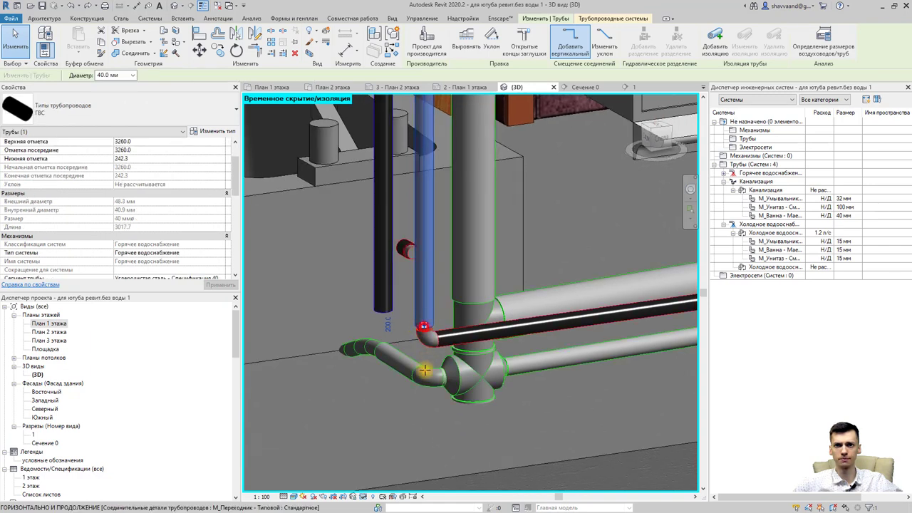
{"action": "key", "text": "Escape"}
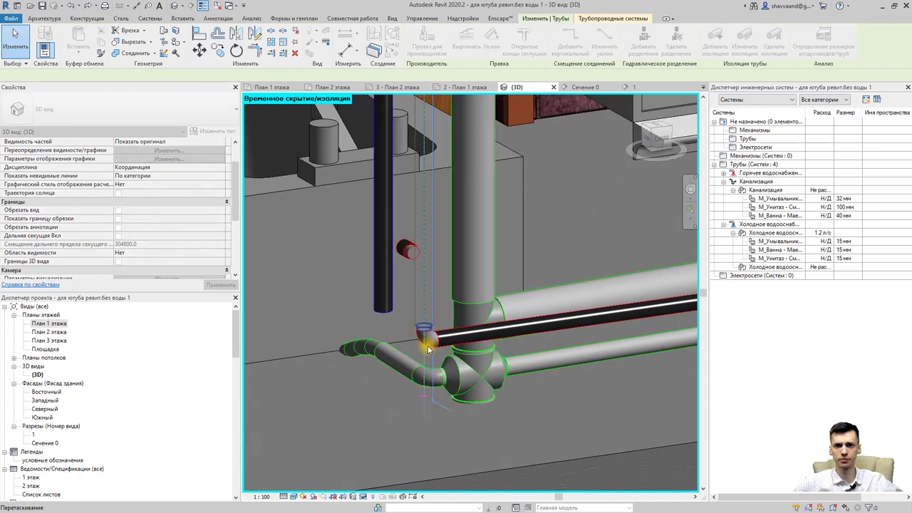
{"action": "left_click", "coordinate": [428, 349]}
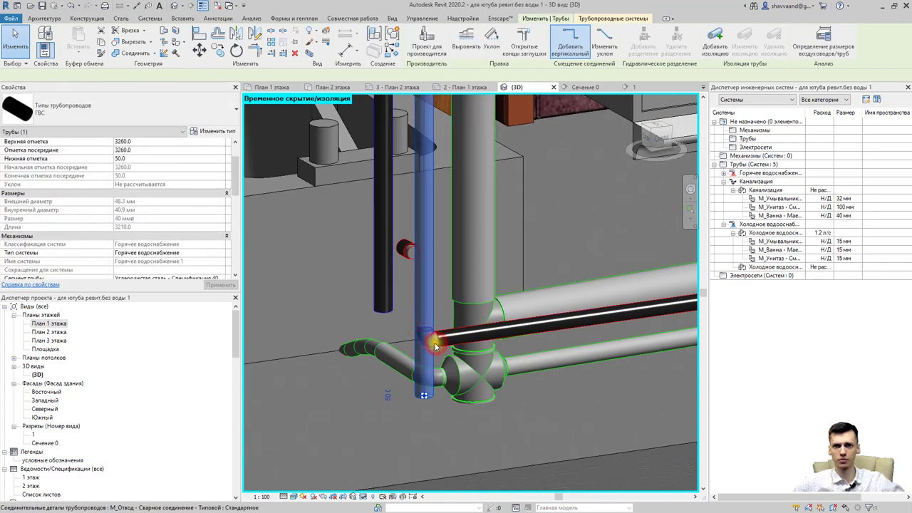
{"action": "left_click", "coordinate": [436, 345]}
{"action": "key", "text": "Escape"}
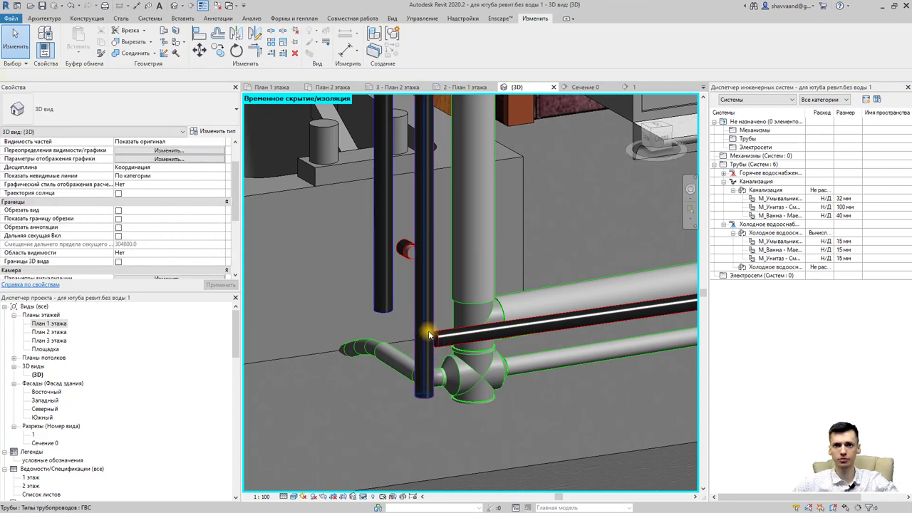
{"action": "scroll", "coordinate": [430, 335], "scroll_direction": "up", "scroll_amount": 3}
Extend the horizontal hot-water pipe onto the vertical pipe, joining them with a tee.
{"action": "left_click", "coordinate": [440, 349]}
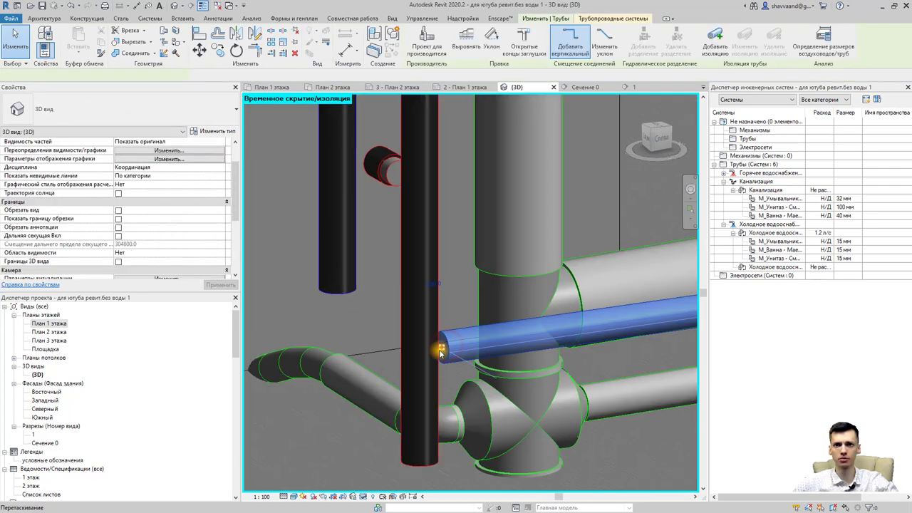
{"action": "left_click_drag", "start_coordinate": [440, 349], "coordinate": [423, 352]}
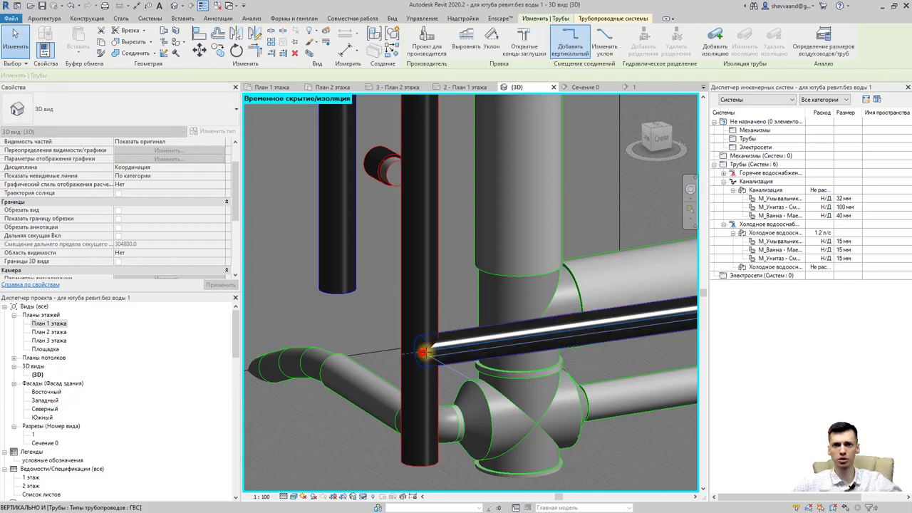
{"action": "left_click_drag", "start_coordinate": [450, 349], "coordinate": [436, 349]}
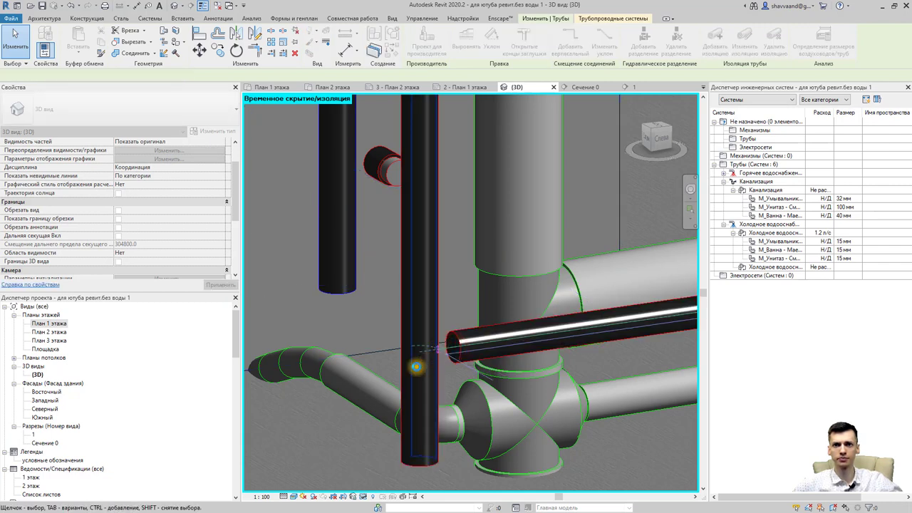
{"action": "left_click_drag", "start_coordinate": [416, 366], "coordinate": [424, 360]}
{"action": "key", "text": "Escape"}
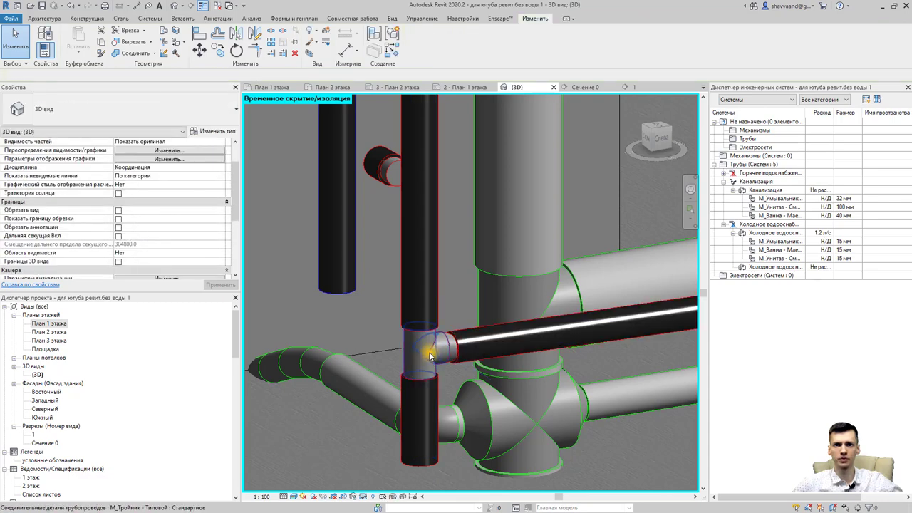
{"action": "mouse_move", "coordinate": [431, 356]}
{"action": "middle_mouse_down", "text": "shift"}
{"action": "mouse_move", "coordinate": [435, 383]}
{"action": "mouse_move", "coordinate": [432, 327]}
{"action": "middle_mouse_up", "text": "shift"}
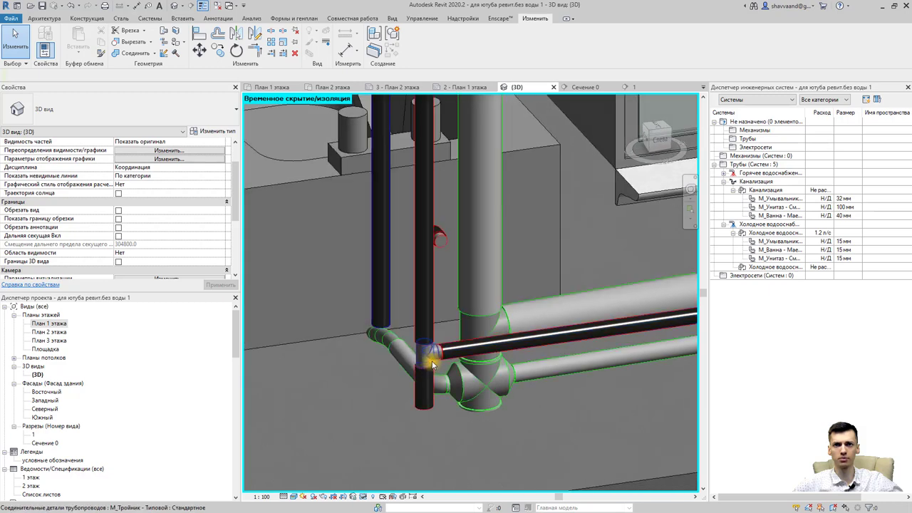
On the first-floor plan, draw a pipe from the end fitting up toward the riser; the riser connection fails.
{"action": "double_click", "coordinate": [63, 324]}
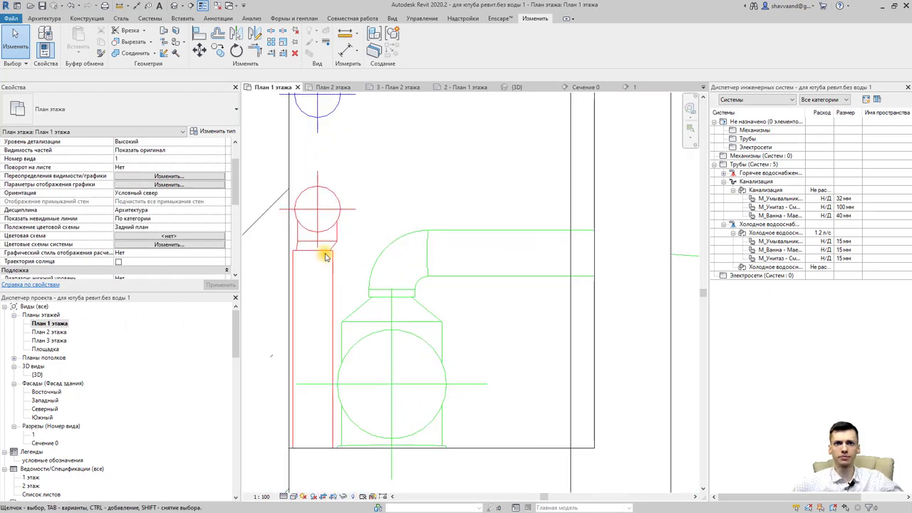
{"action": "scroll", "coordinate": [333, 270], "scroll_direction": "down", "scroll_amount": 2}
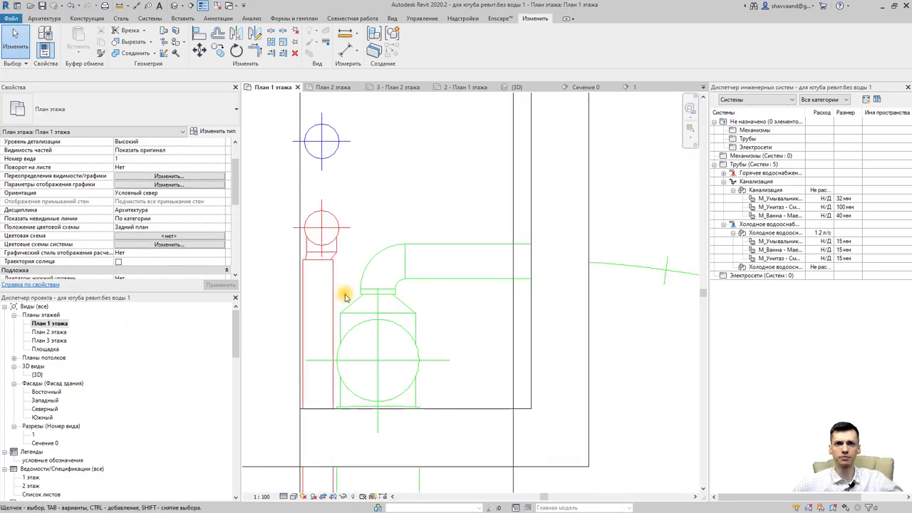
{"action": "scroll", "coordinate": [335, 279], "scroll_direction": "down", "scroll_amount": 2}
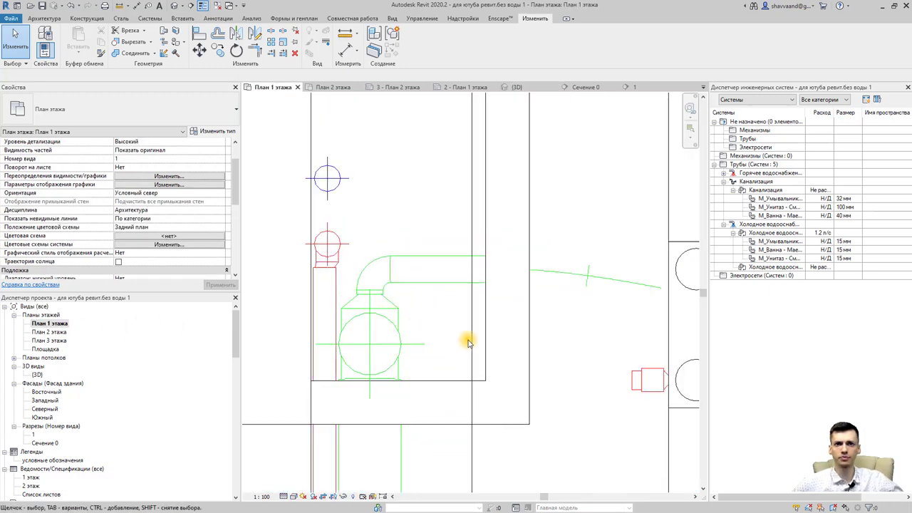
{"action": "left_click", "coordinate": [618, 389]}
{"action": "right_click", "coordinate": [630, 384]}
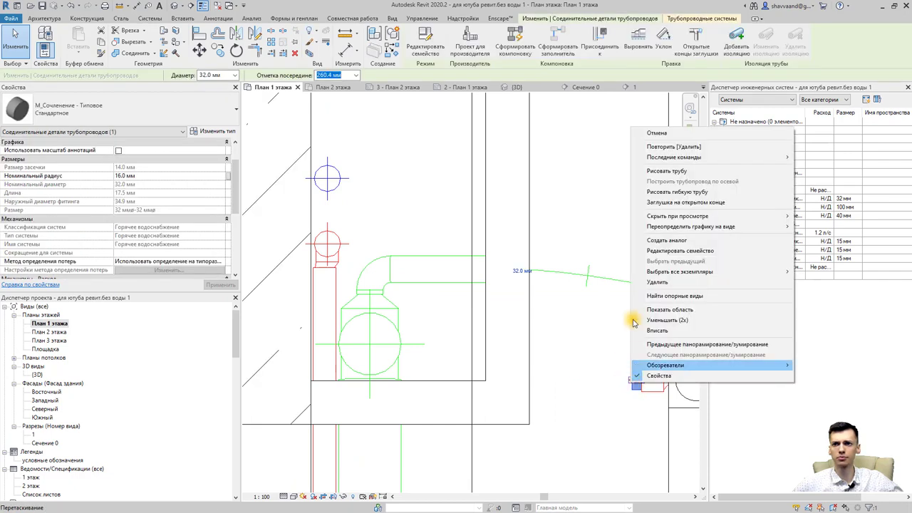
{"action": "left_click", "coordinate": [656, 172]}
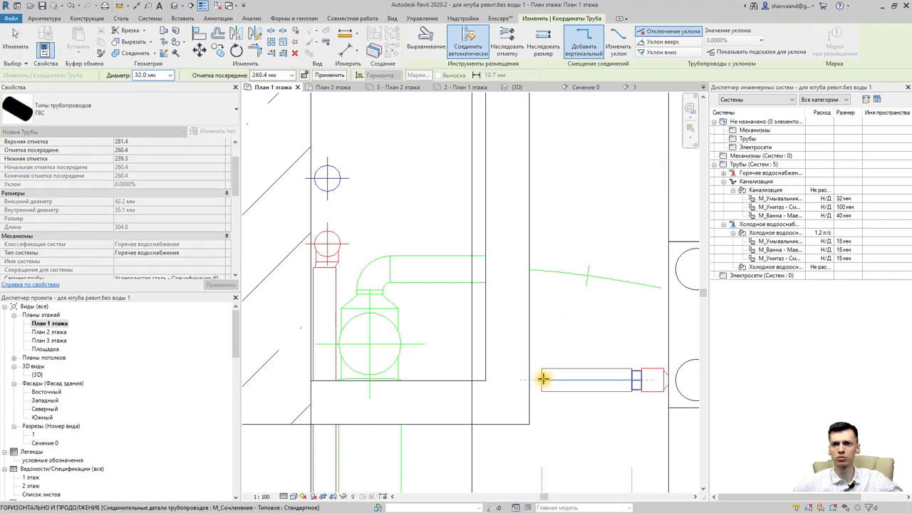
{"action": "left_click", "coordinate": [547, 378]}
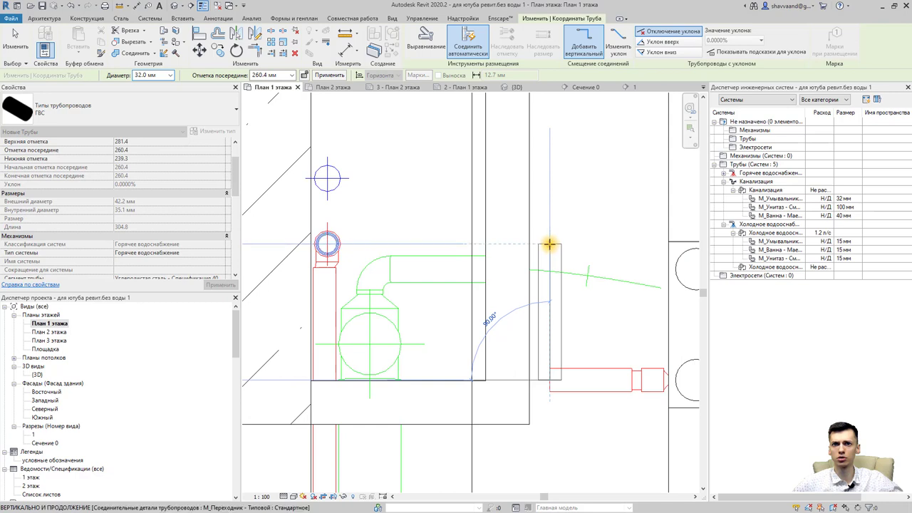
{"action": "left_click", "coordinate": [548, 245]}
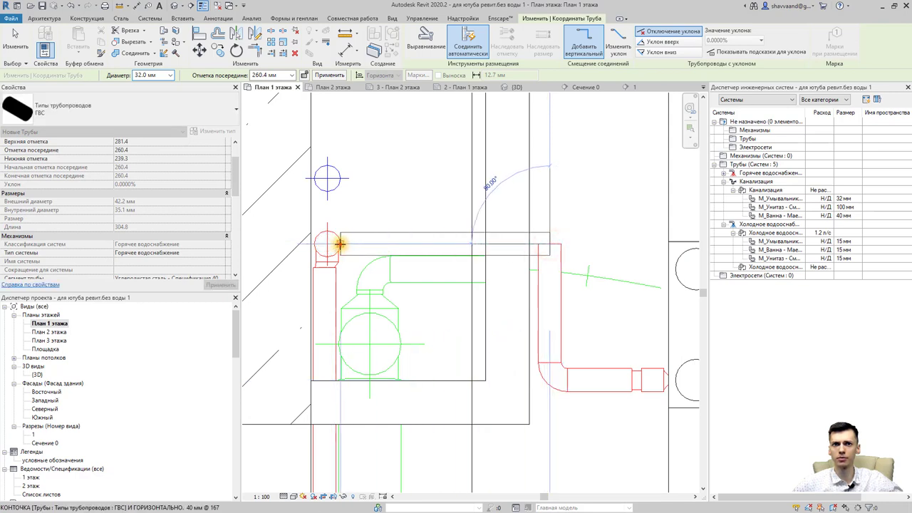
{"action": "left_click", "coordinate": [340, 244]}
{"action": "left_click", "coordinate": [880, 501]}
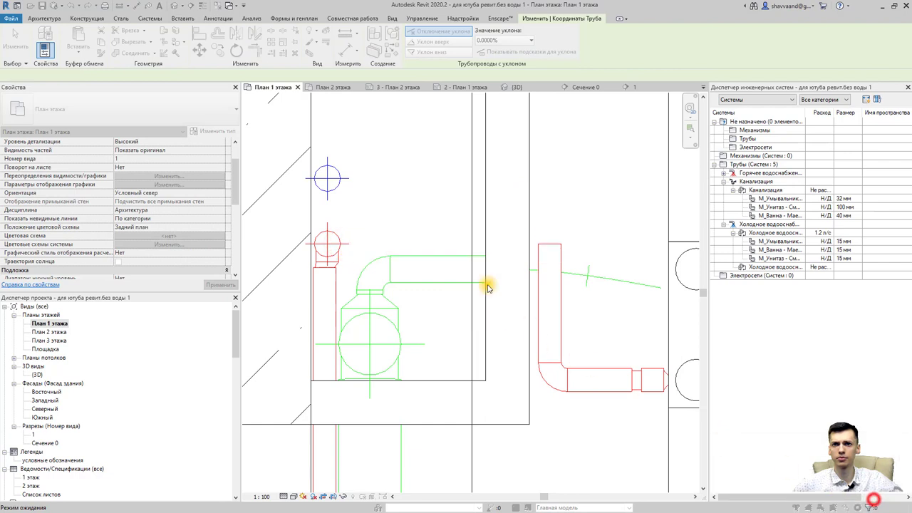
Redraw the 32 mm hot-water pipe from the vertical pipe's end across to the riser.
{"action": "left_click", "coordinate": [546, 249]}
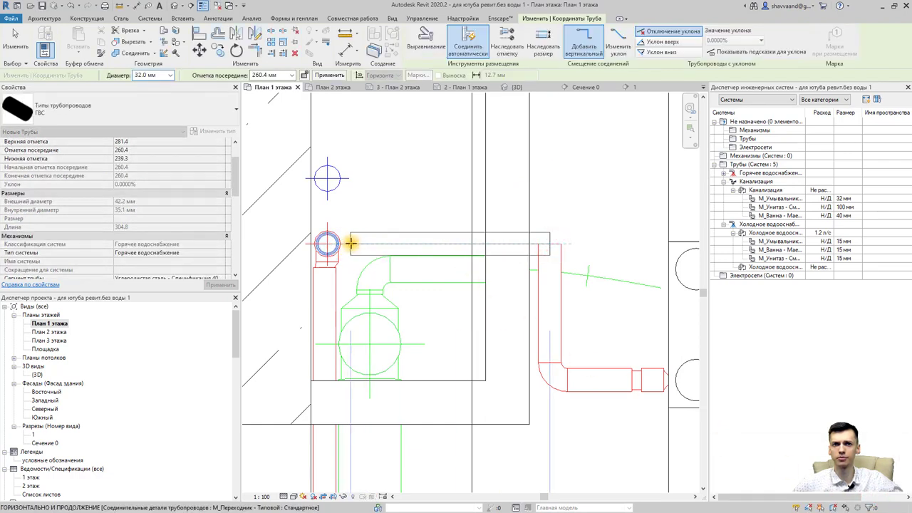
{"action": "left_click", "coordinate": [351, 243]}
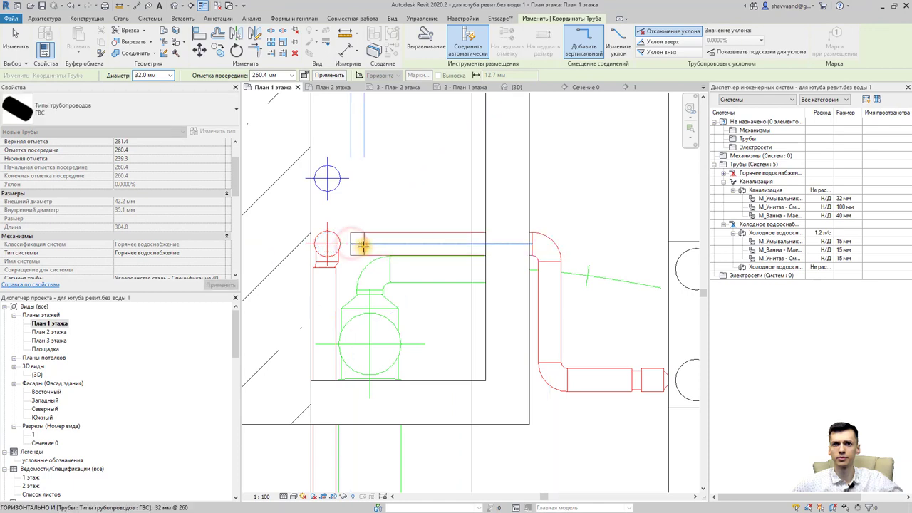
{"action": "key", "text": "Escape"}
{"action": "key", "text": "Escape"}
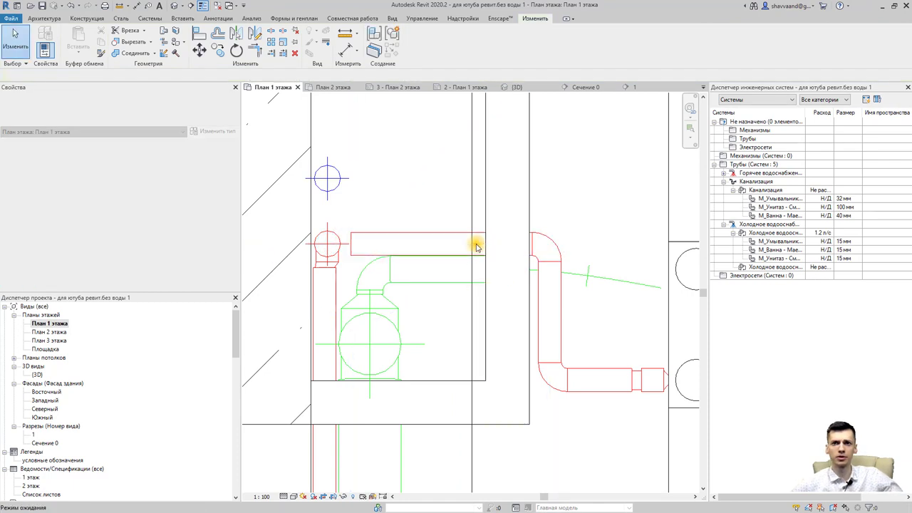
{"action": "scroll", "coordinate": [474, 299], "scroll_direction": "down", "scroll_amount": 2}
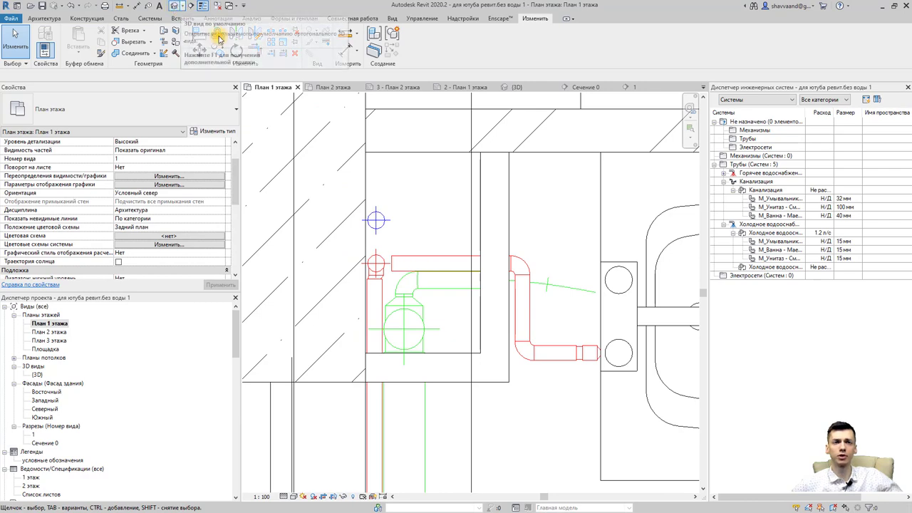
In the default 3D view, select the riser tee and view it from the left.
{"action": "left_click", "coordinate": [174, 5]}
{"action": "mouse_move", "coordinate": [431, 337]}
{"action": "middle_mouse_down", "text": "shift"}
{"action": "mouse_move", "coordinate": [519, 346]}
{"action": "mouse_move", "coordinate": [418, 362]}
{"action": "mouse_move", "coordinate": [397, 352]}
{"action": "mouse_move", "coordinate": [418, 301]}
{"action": "mouse_move", "coordinate": [463, 367]}
{"action": "mouse_move", "coordinate": [401, 363]}
{"action": "mouse_move", "coordinate": [412, 373]}
{"action": "middle_mouse_up", "text": "shift"}
{"action": "left_click", "coordinate": [487, 370]}
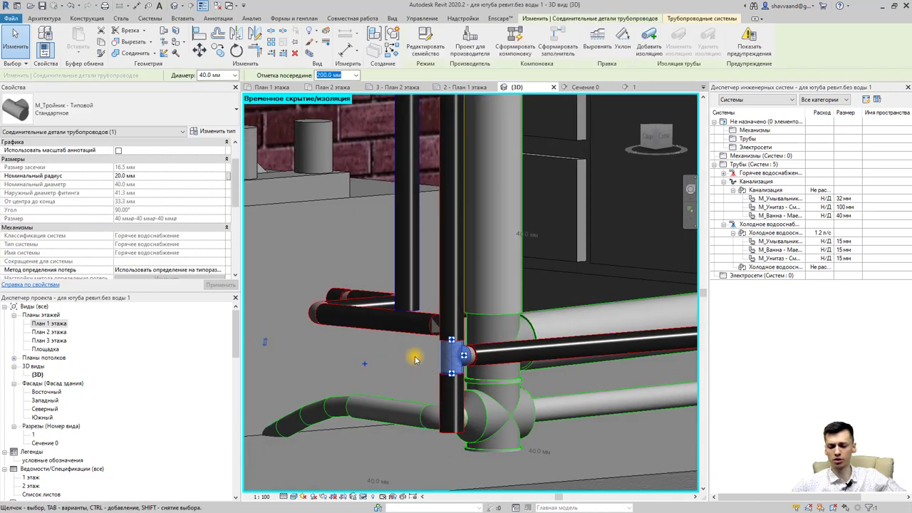
{"action": "left_click", "coordinate": [640, 167]}
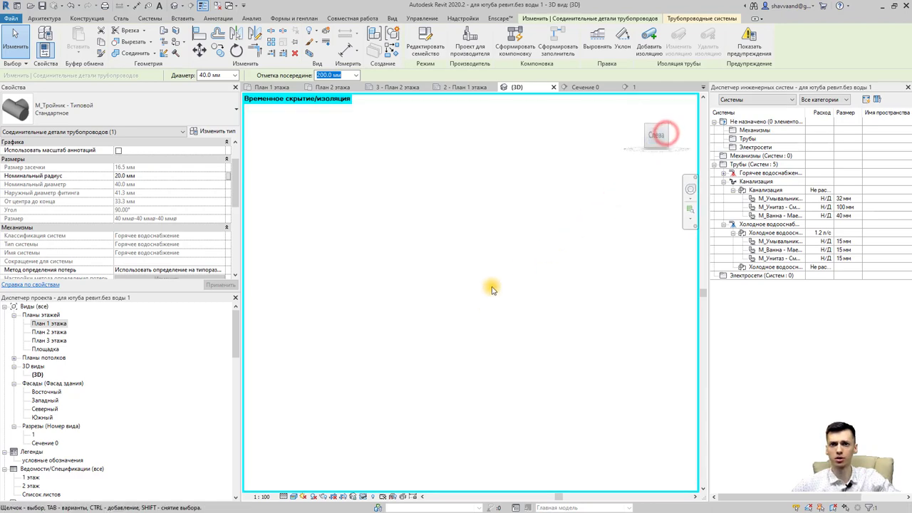
Zoom and orbit around the toilet's vertical pipe from the right side, then select the flexible pipe.
{"action": "scroll", "coordinate": [438, 335], "scroll_direction": "down", "scroll_amount": 2}
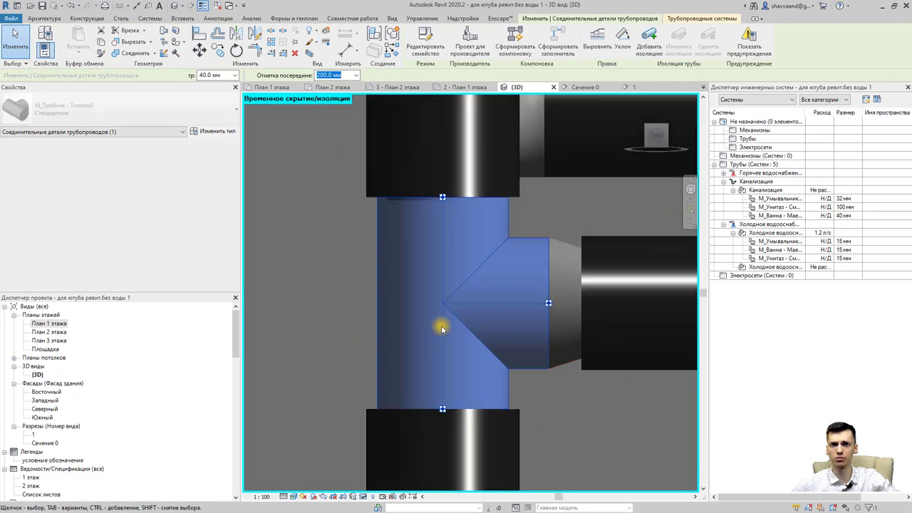
{"action": "scroll", "coordinate": [439, 332], "scroll_direction": "down", "scroll_amount": 5}
{"action": "scroll", "coordinate": [441, 325], "scroll_direction": "down", "scroll_amount": 2}
{"action": "scroll", "coordinate": [442, 328], "scroll_direction": "down", "scroll_amount": 3}
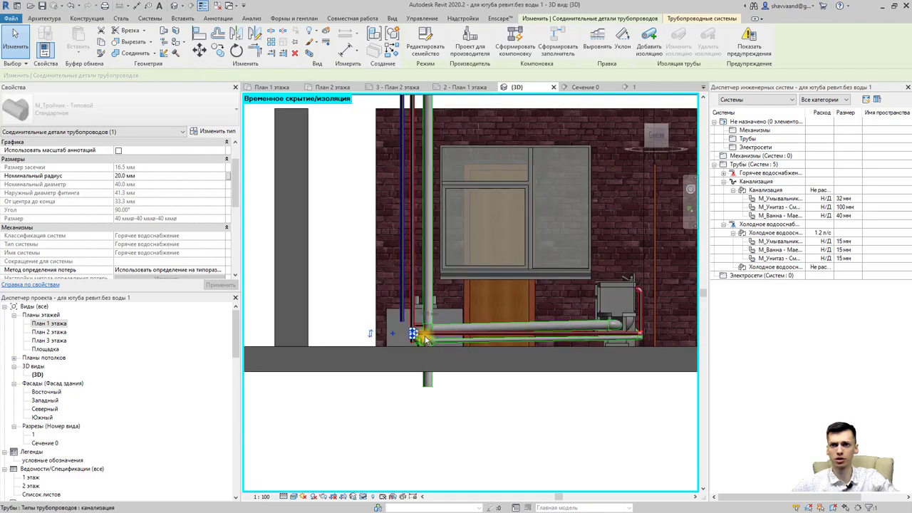
{"action": "scroll", "coordinate": [425, 339], "scroll_direction": "up", "scroll_amount": 2}
{"action": "scroll", "coordinate": [424, 336], "scroll_direction": "up", "scroll_amount": 1}
{"action": "scroll", "coordinate": [598, 335], "scroll_direction": "up", "scroll_amount": 2}
{"action": "scroll", "coordinate": [607, 334], "scroll_direction": "up", "scroll_amount": 2}
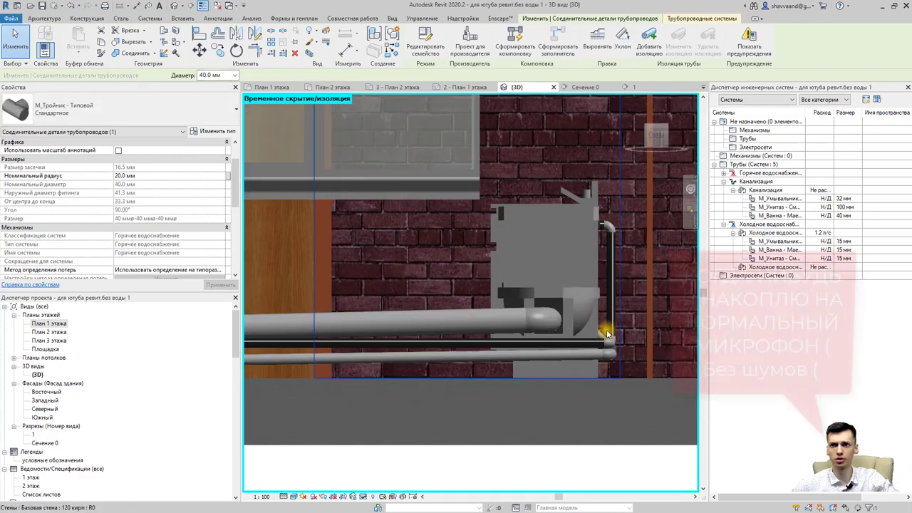
{"action": "scroll", "coordinate": [607, 335], "scroll_direction": "up", "scroll_amount": 1}
{"action": "scroll", "coordinate": [609, 341], "scroll_direction": "up", "scroll_amount": 1}
{"action": "scroll", "coordinate": [613, 337], "scroll_direction": "up", "scroll_amount": 1}
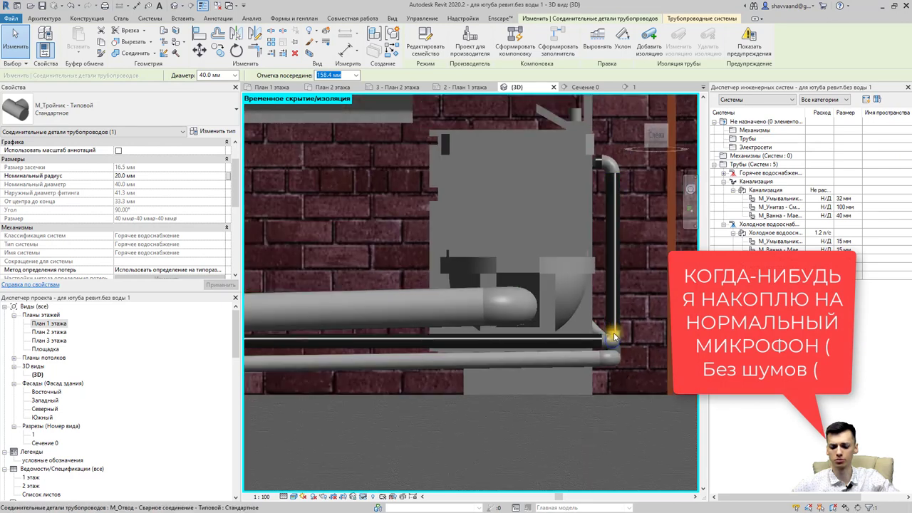
{"action": "mouse_move", "coordinate": [614, 337]}
{"action": "middle_mouse_down", "text": "shift"}
{"action": "mouse_move", "coordinate": [627, 347]}
{"action": "mouse_move", "coordinate": [609, 340]}
{"action": "middle_mouse_up", "text": "shift"}
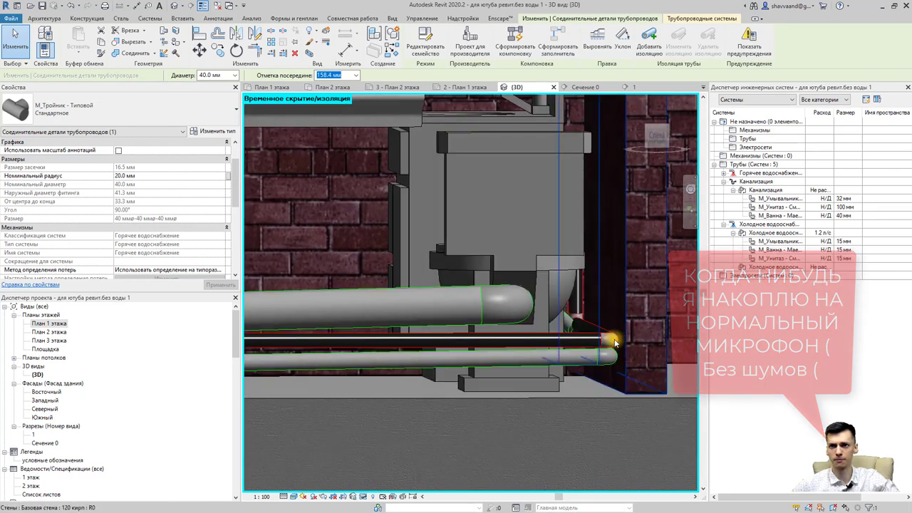
{"action": "left_click", "coordinate": [658, 139]}
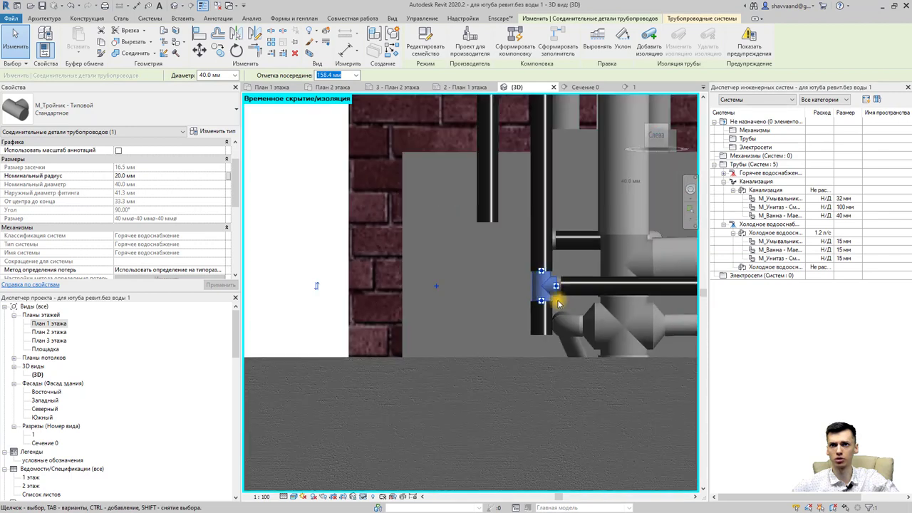
{"action": "left_click_drag", "start_coordinate": [558, 305], "coordinate": [549, 296]}
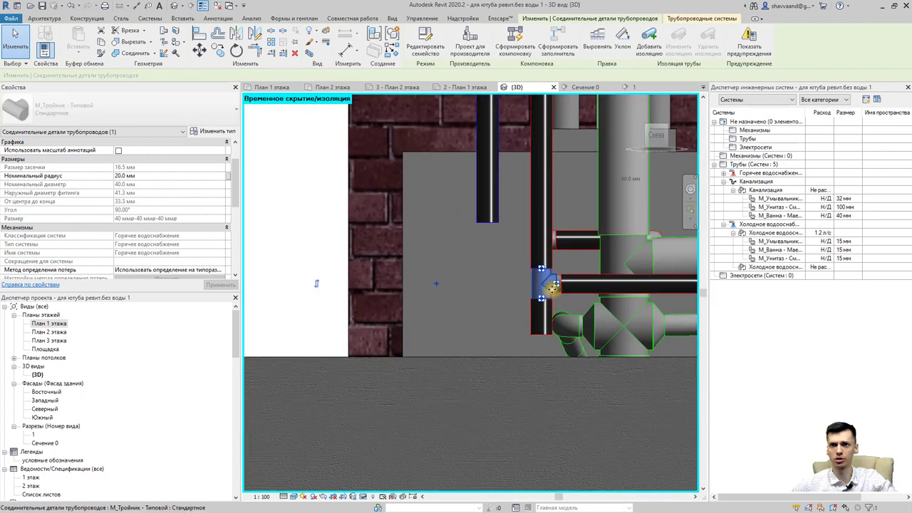
{"action": "mouse_move", "coordinate": [511, 299]}
{"action": "middle_mouse_down", "text": "shift"}
{"action": "mouse_move", "coordinate": [301, 275]}
{"action": "mouse_move", "coordinate": [566, 310]}
{"action": "mouse_move", "coordinate": [554, 432]}
{"action": "mouse_move", "coordinate": [560, 330]}
{"action": "mouse_move", "coordinate": [574, 310]}
{"action": "mouse_move", "coordinate": [553, 319]}
{"action": "mouse_move", "coordinate": [573, 341]}
{"action": "mouse_move", "coordinate": [448, 350]}
{"action": "mouse_move", "coordinate": [621, 318]}
{"action": "middle_mouse_up", "text": "shift"}
{"action": "left_click", "coordinate": [568, 308]}
Connect the short pipe beside the riser into the riser with a tee.
{"action": "scroll", "coordinate": [449, 349], "scroll_direction": "down", "scroll_amount": 3}
{"action": "scroll", "coordinate": [621, 318], "scroll_direction": "up", "scroll_amount": 2}
{"action": "scroll", "coordinate": [432, 350], "scroll_direction": "up", "scroll_amount": 2}
{"action": "mouse_move", "coordinate": [431, 350]}
{"action": "middle_mouse_down", "text": "shift"}
{"action": "mouse_move", "coordinate": [457, 368]}
{"action": "mouse_move", "coordinate": [456, 338]}
{"action": "mouse_move", "coordinate": [532, 332]}
{"action": "middle_mouse_up", "text": "shift"}
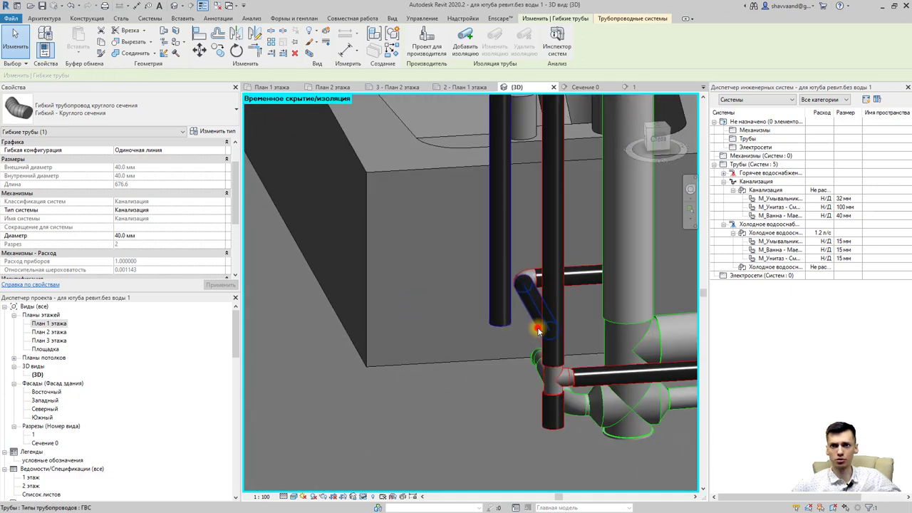
{"action": "left_click", "coordinate": [518, 287]}
{"action": "mouse_move", "coordinate": [518, 287]}
{"action": "middle_mouse_down", "text": "shift"}
{"action": "mouse_move", "coordinate": [537, 348]}
{"action": "mouse_move", "coordinate": [595, 350]}
{"action": "mouse_move", "coordinate": [596, 335]}
{"action": "middle_mouse_up", "text": "shift"}
{"action": "key", "text": "Escape"}
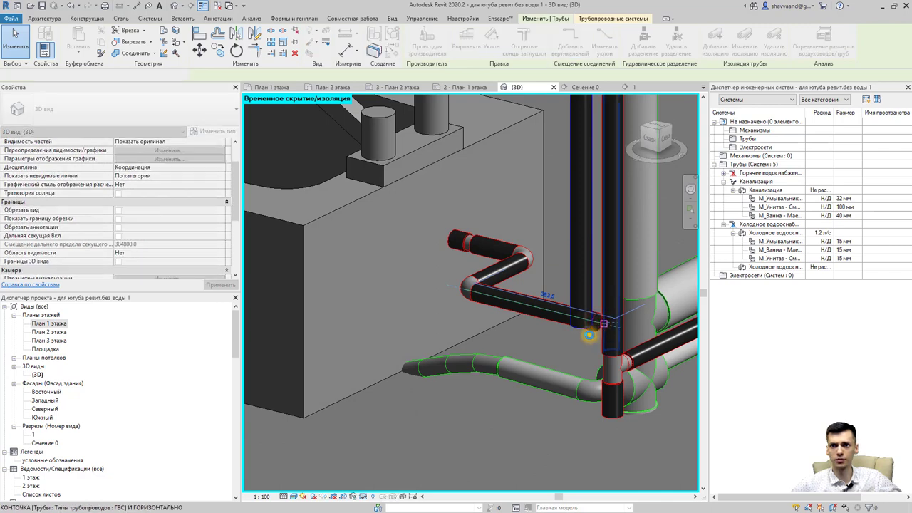
{"action": "left_click_drag", "start_coordinate": [587, 337], "coordinate": [589, 336]}
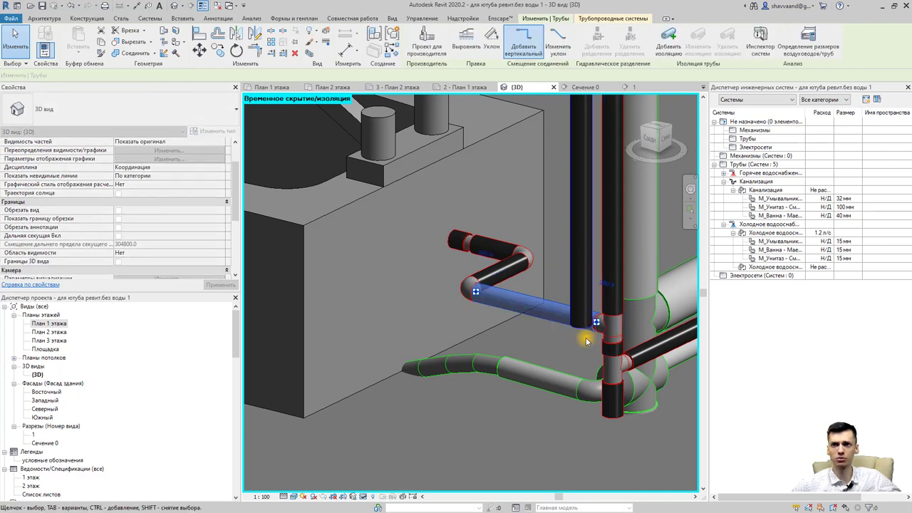
Cap the open ends of the short vertical pipe below the tee.
{"action": "left_click", "coordinate": [476, 410]}
{"action": "middle_click_drag", "start_coordinate": [488, 407], "coordinate": [617, 413], "text": "shift"}
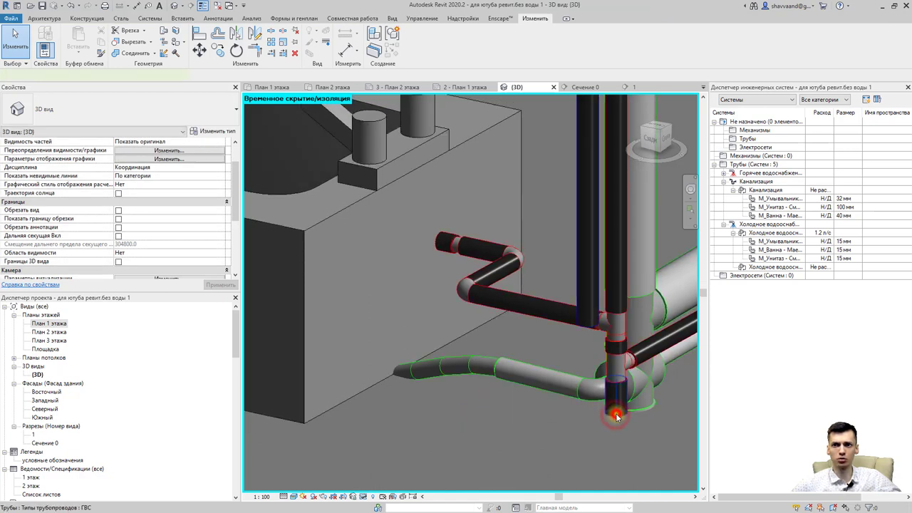
{"action": "left_click", "coordinate": [617, 416]}
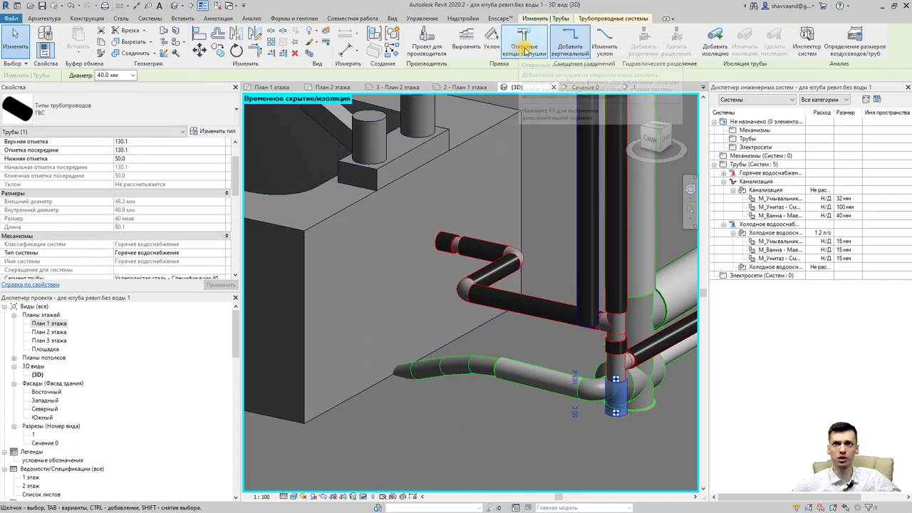
{"action": "left_click", "coordinate": [523, 47]}
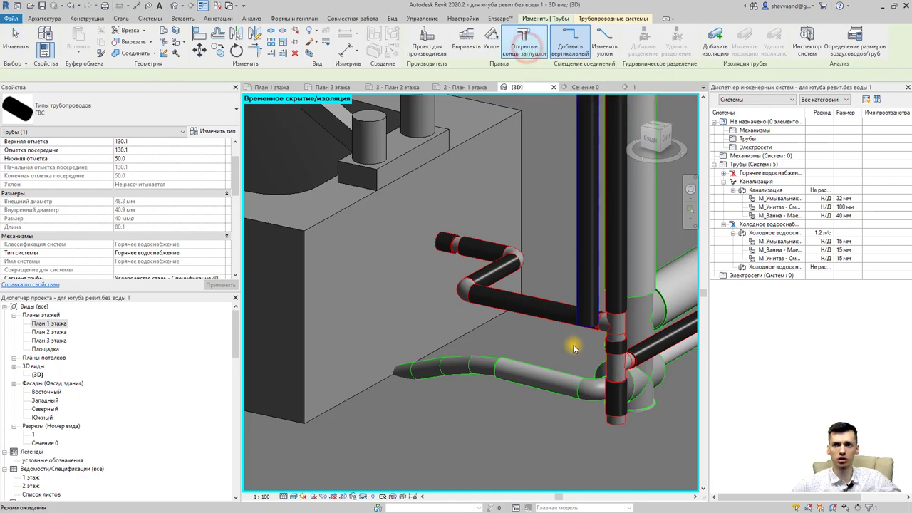
{"action": "middle_click_drag", "start_coordinate": [556, 370], "coordinate": [534, 401], "text": "shift"}
{"action": "key", "text": "Escape"}
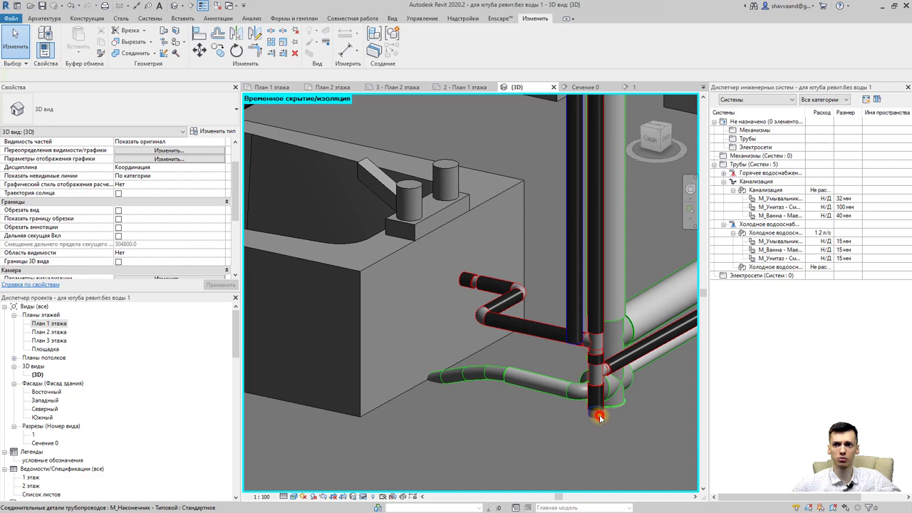
Check the new 40 mm end cap and the 32 mm horizontal hot-water pipe.
{"action": "left_click", "coordinate": [600, 417]}
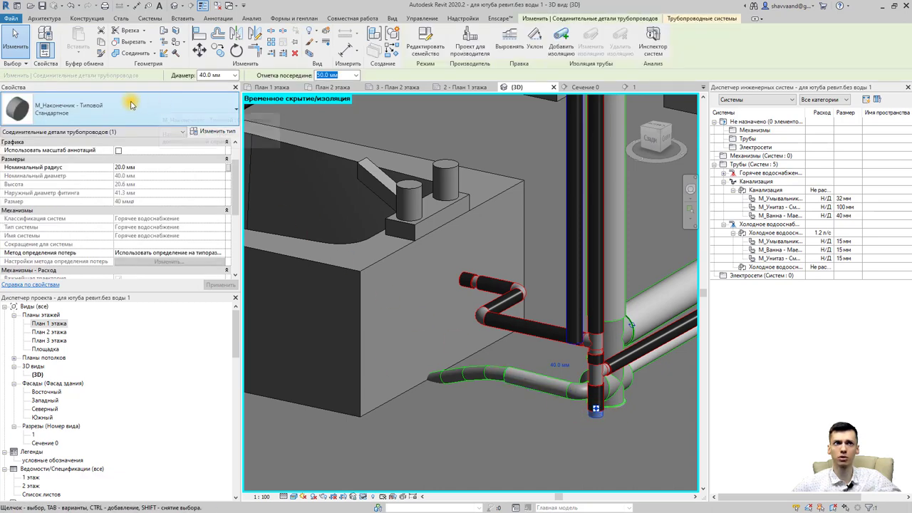
{"action": "mouse_move", "coordinate": [489, 403]}
{"action": "middle_mouse_down", "text": "shift"}
{"action": "mouse_move", "coordinate": [499, 381]}
{"action": "mouse_move", "coordinate": [474, 387]}
{"action": "mouse_move", "coordinate": [501, 388]}
{"action": "mouse_move", "coordinate": [397, 386]}
{"action": "mouse_move", "coordinate": [553, 407]}
{"action": "middle_mouse_up", "text": "shift"}
{"action": "scroll", "coordinate": [511, 337], "scroll_direction": "up", "scroll_amount": 2}
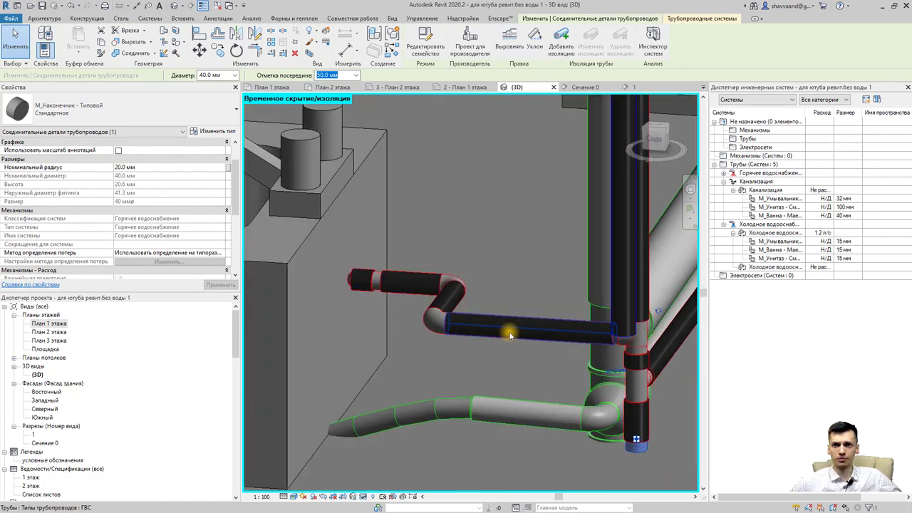
{"action": "left_click", "coordinate": [465, 351]}
{"action": "mouse_move", "coordinate": [463, 348]}
{"action": "middle_mouse_down", "text": "shift"}
{"action": "mouse_move", "coordinate": [416, 350]}
{"action": "mouse_move", "coordinate": [446, 354]}
{"action": "mouse_move", "coordinate": [373, 289]}
{"action": "mouse_move", "coordinate": [520, 333]}
{"action": "middle_mouse_up", "text": "shift"}
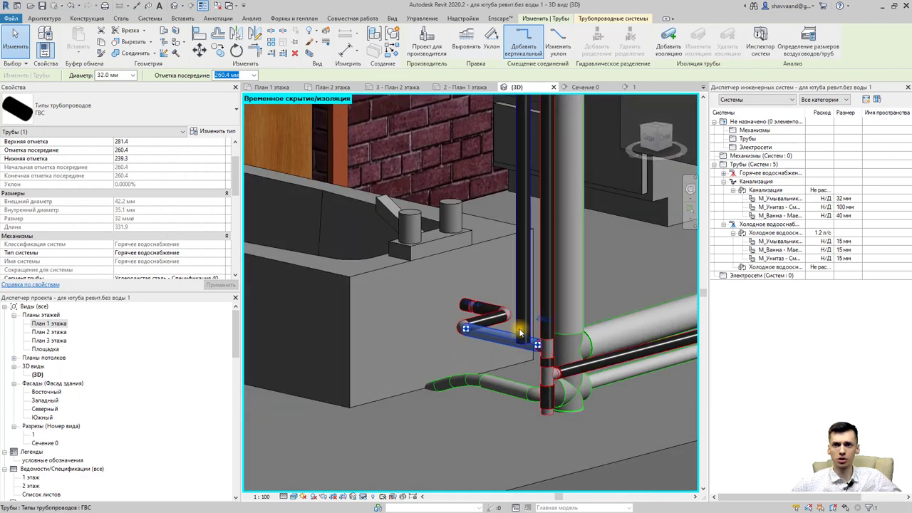
Select the bathtub and dismiss the connection error message.
{"action": "left_click", "coordinate": [373, 276]}
{"action": "mouse_move", "coordinate": [378, 239]}
{"action": "middle_mouse_down", "text": "shift"}
{"action": "mouse_move", "coordinate": [406, 250]}
{"action": "mouse_move", "coordinate": [433, 295]}
{"action": "middle_mouse_up", "text": "shift"}
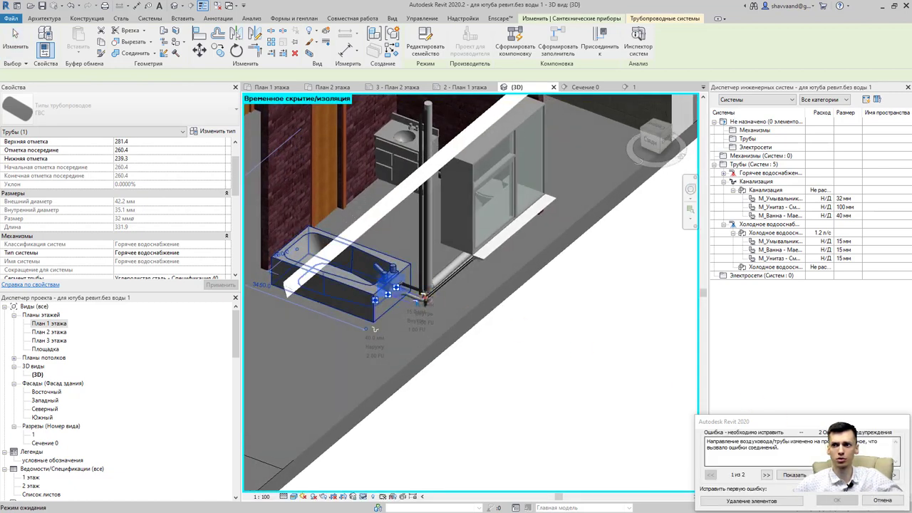
{"action": "left_click", "coordinate": [402, 281]}
{"action": "key", "text": "Escape"}
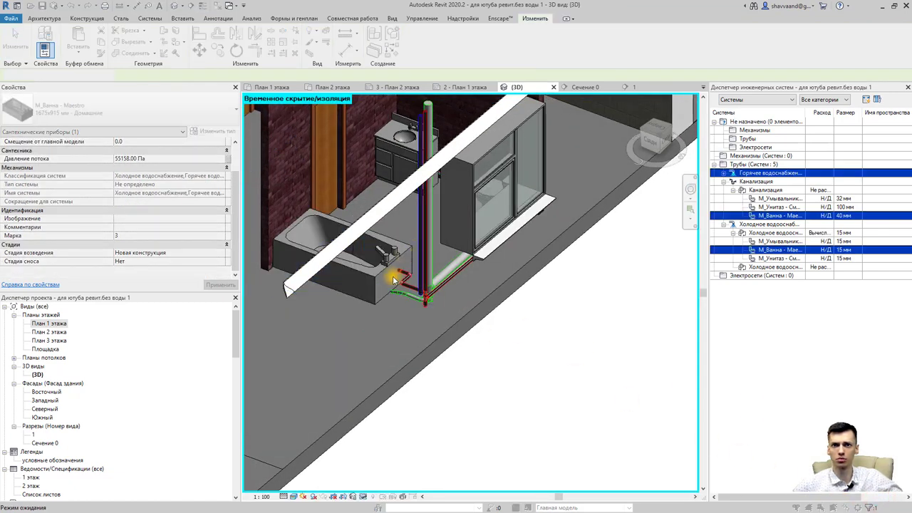
{"action": "scroll", "coordinate": [370, 285], "scroll_direction": "up", "scroll_amount": 4}
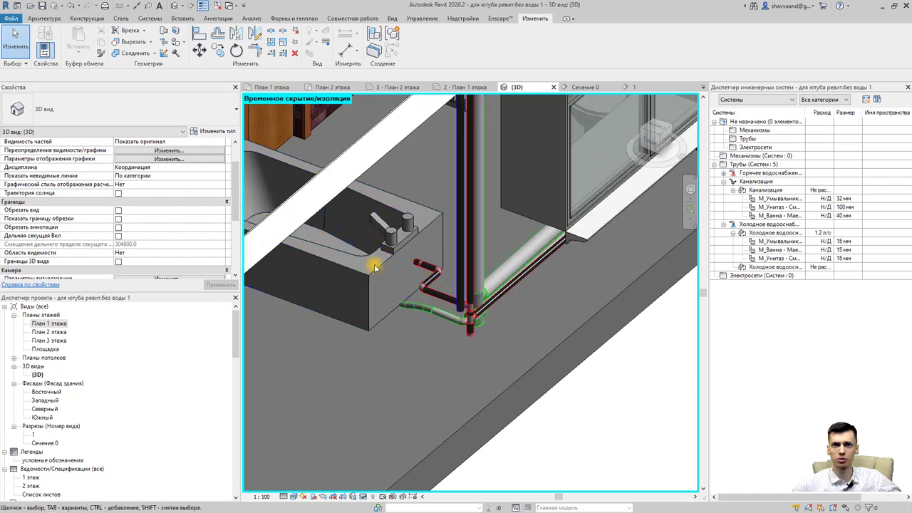
Generate a pipe layout for the bathtub on the Холодное водоснабжение (cold-water) system.
{"action": "left_click", "coordinate": [400, 227]}
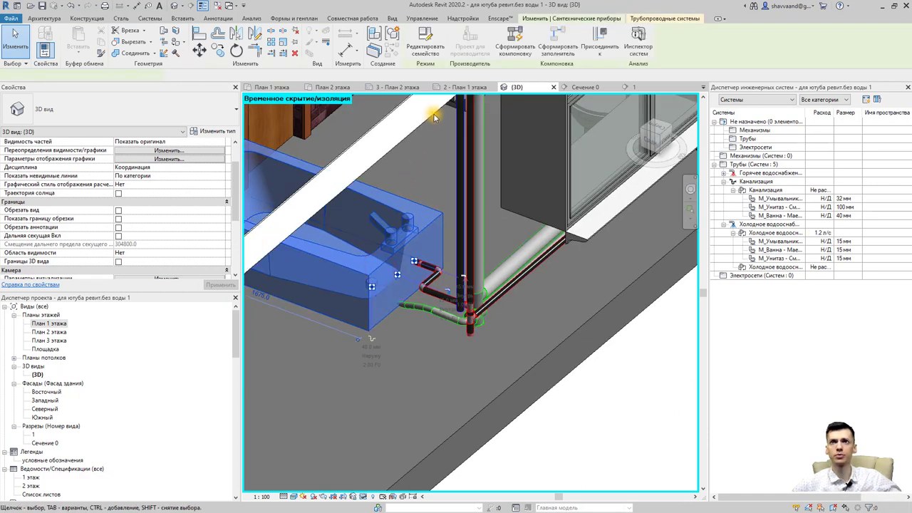
{"action": "left_click", "coordinate": [509, 52]}
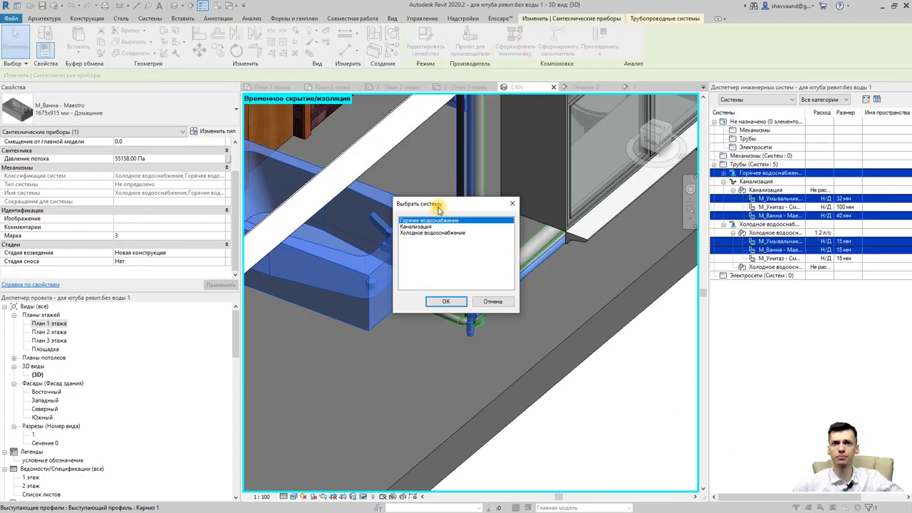
{"action": "left_click", "coordinate": [420, 227]}
{"action": "left_click", "coordinate": [420, 233]}
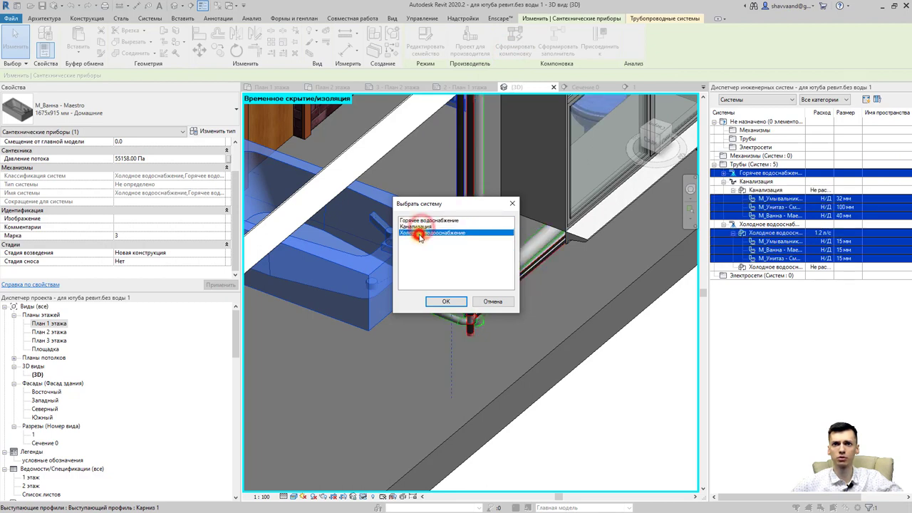
{"action": "left_click", "coordinate": [450, 302]}
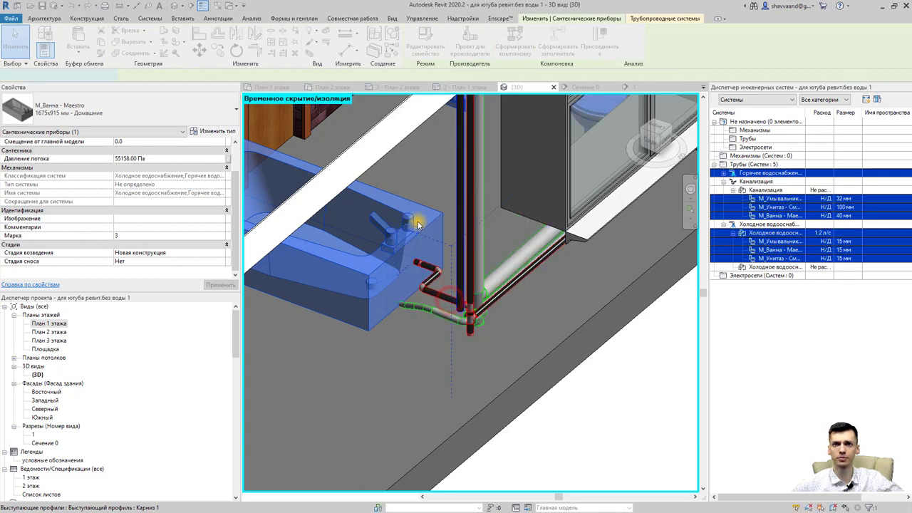
{"action": "scroll", "coordinate": [454, 246], "scroll_direction": "down", "scroll_amount": 2}
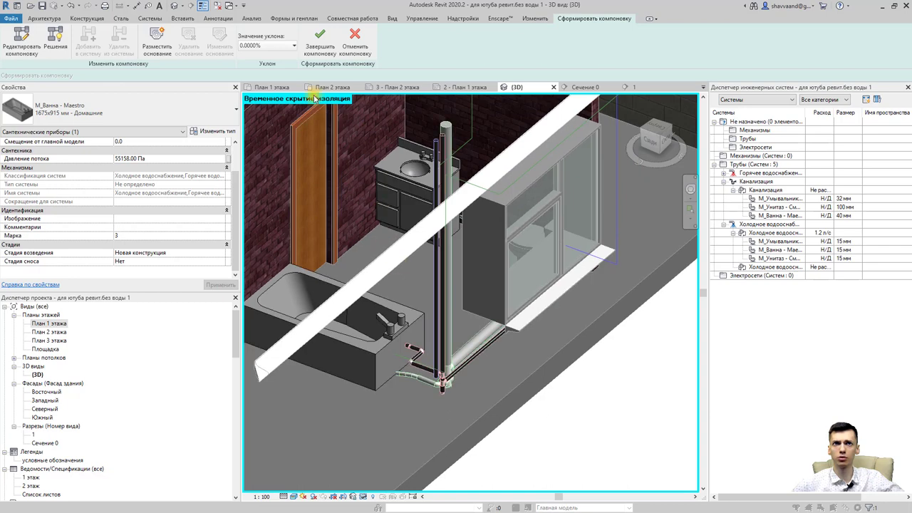
Review the Тип трубопровода list in the layout's conversion settings, then cancel the layout.
{"action": "left_click", "coordinate": [157, 46]}
{"action": "scroll", "coordinate": [360, 221], "scroll_direction": "down", "scroll_amount": 2}
{"action": "scroll", "coordinate": [342, 239], "scroll_direction": "down", "scroll_amount": 1}
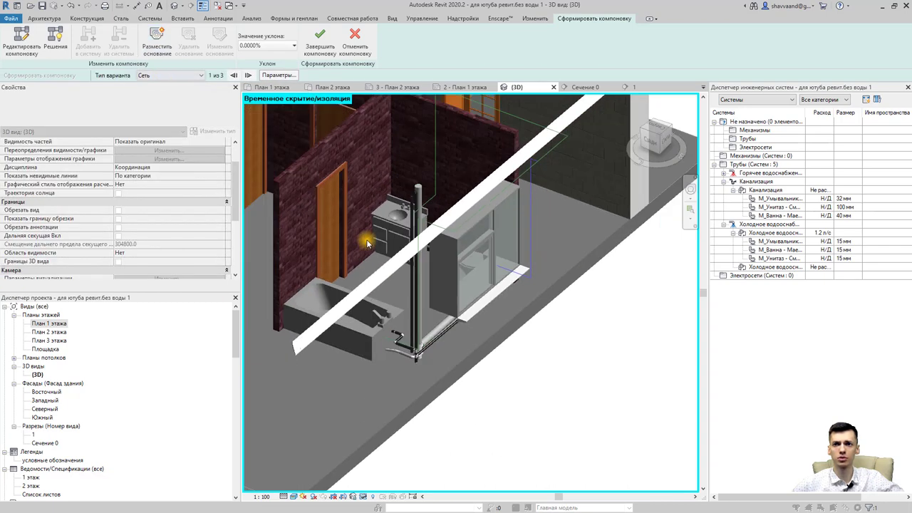
{"action": "left_click", "coordinate": [288, 76]}
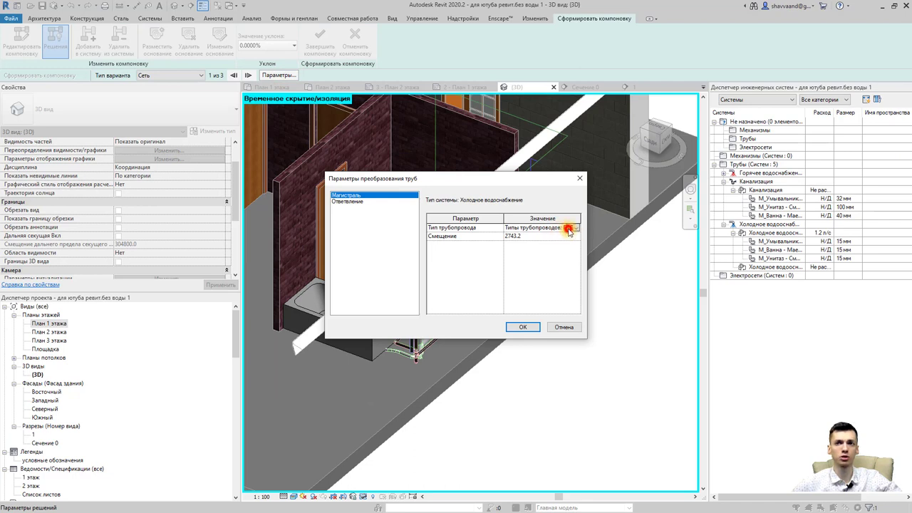
{"action": "left_click", "coordinate": [573, 228]}
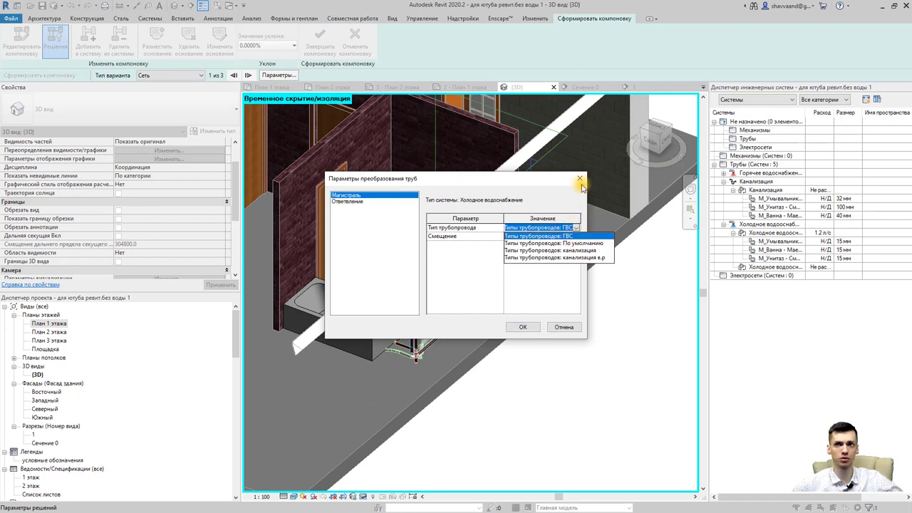
{"action": "left_click", "coordinate": [580, 180]}
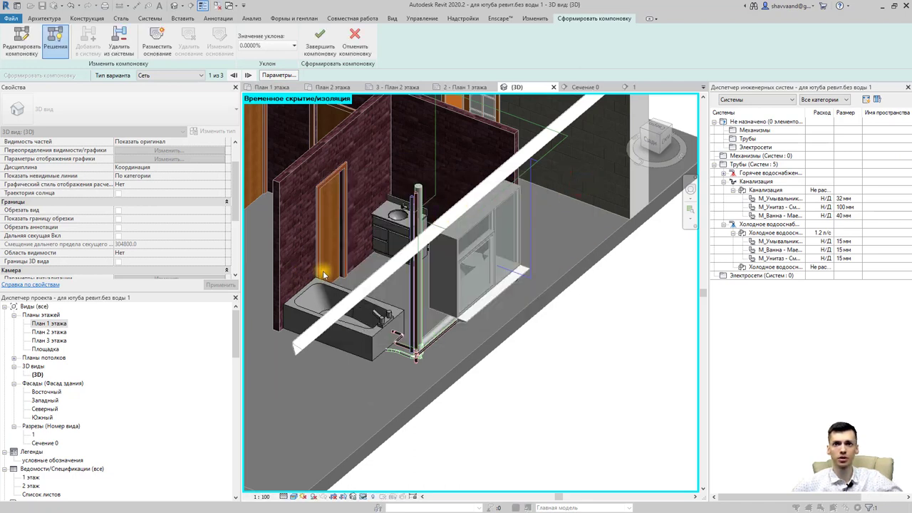
{"action": "scroll", "coordinate": [358, 264], "scroll_direction": "up", "scroll_amount": 3}
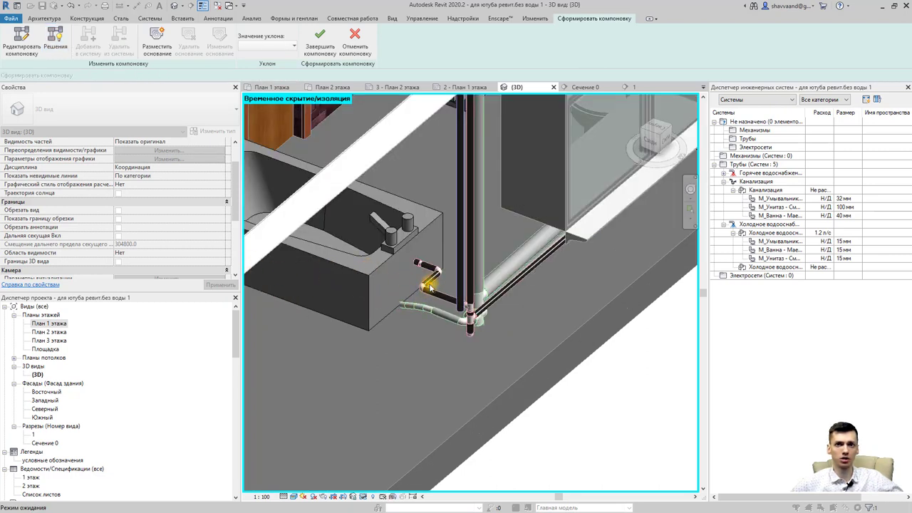
{"action": "left_click", "coordinate": [367, 53]}
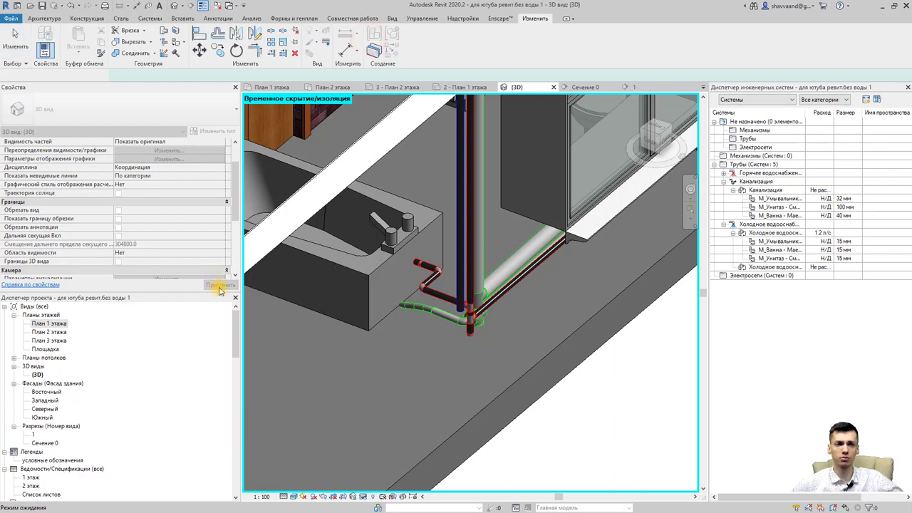
Duplicate the ГВС pipe type as a new ХВС type, accepting its routing preferences.
{"action": "left_click", "coordinate": [458, 283]}
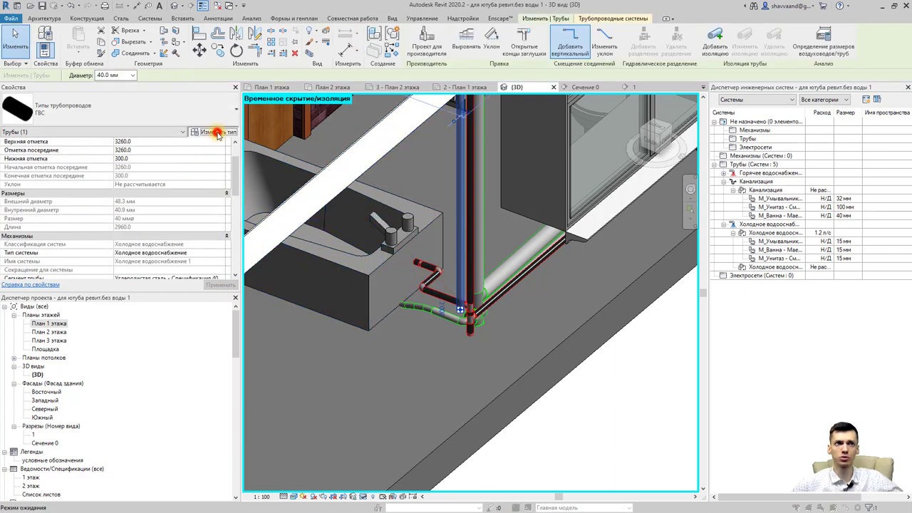
{"action": "left_click", "coordinate": [216, 133]}
{"action": "left_click", "coordinate": [369, 169]}
{"action": "type", "text": "ХВС"}
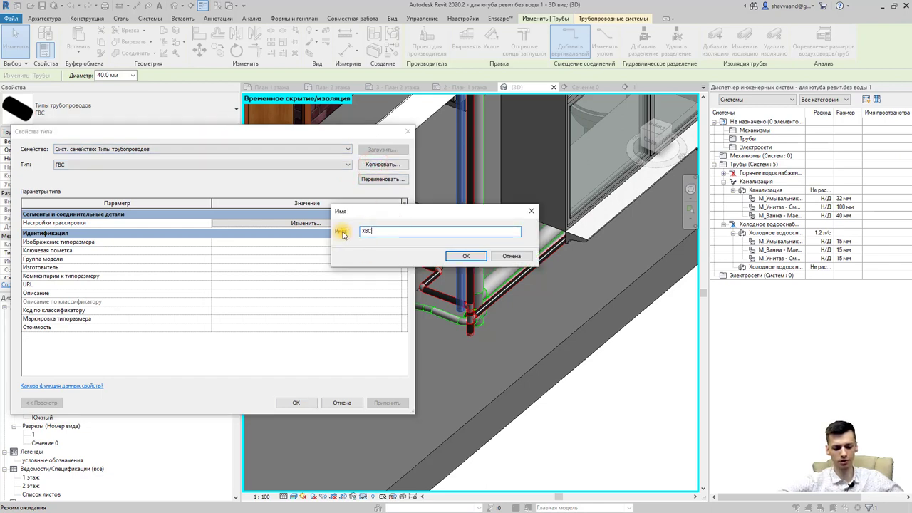
{"action": "key", "text": "Return"}
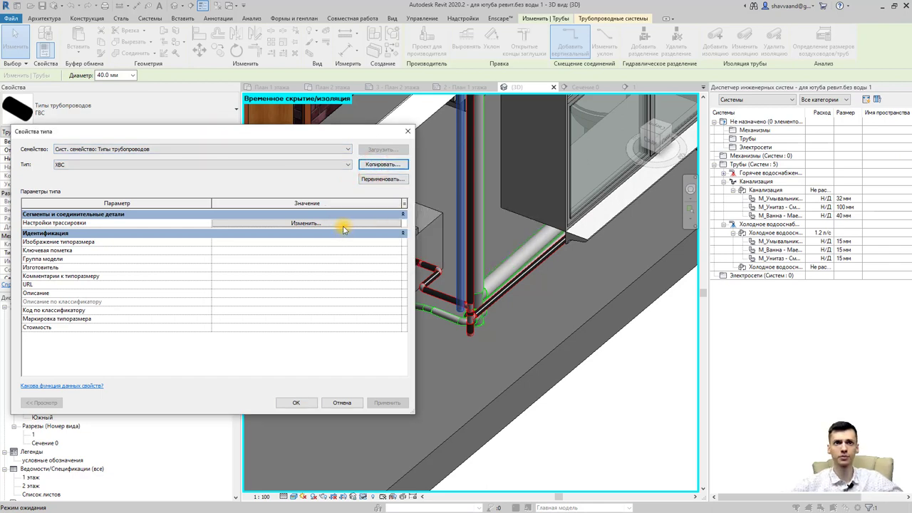
{"action": "left_click", "coordinate": [332, 223]}
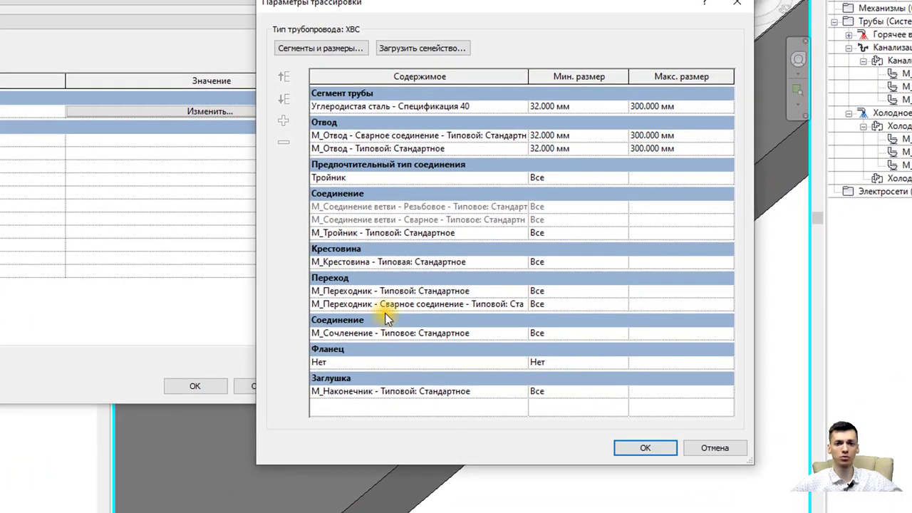
{"action": "left_click", "coordinate": [645, 447]}
{"action": "left_click", "coordinate": [299, 400]}
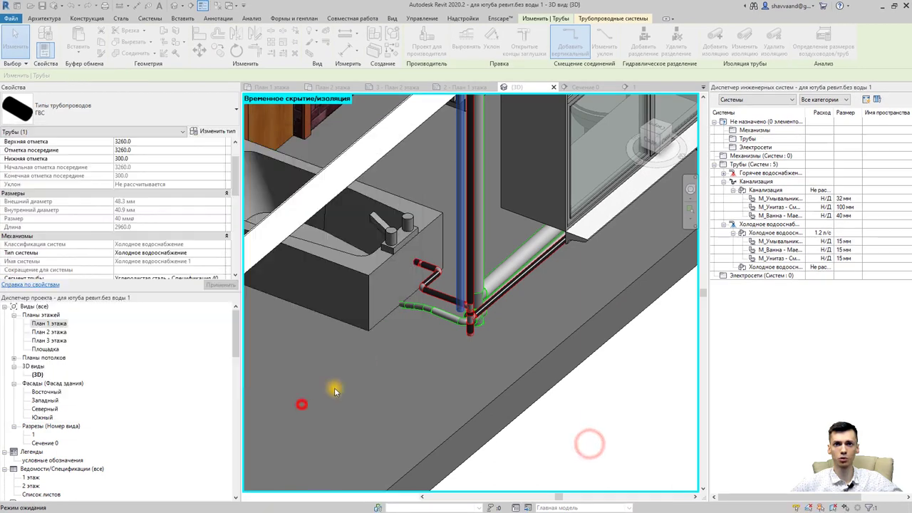
Assign ХВС to the vertical cold-water pipe and restart the bathtub layout on cold water.
{"action": "left_click", "coordinate": [193, 116]}
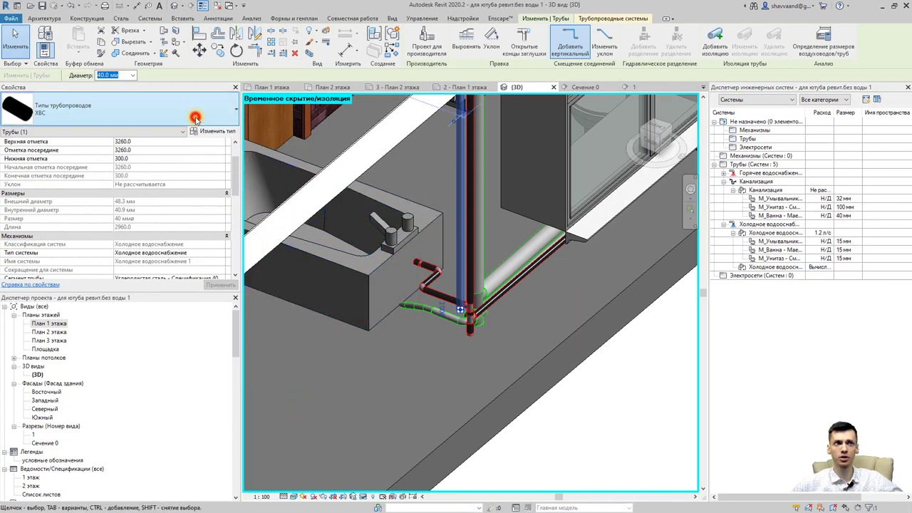
{"action": "left_click", "coordinate": [195, 118]}
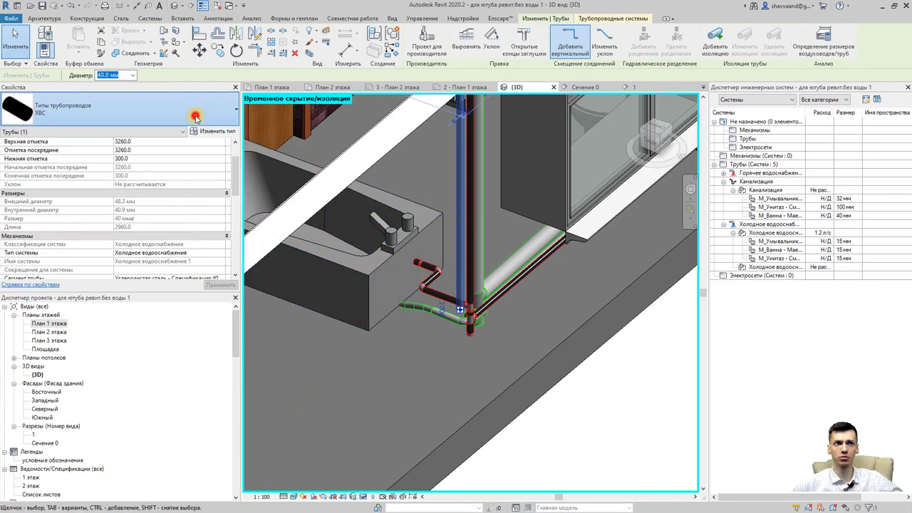
{"action": "key", "text": "Escape"}
{"action": "left_click", "coordinate": [469, 276]}
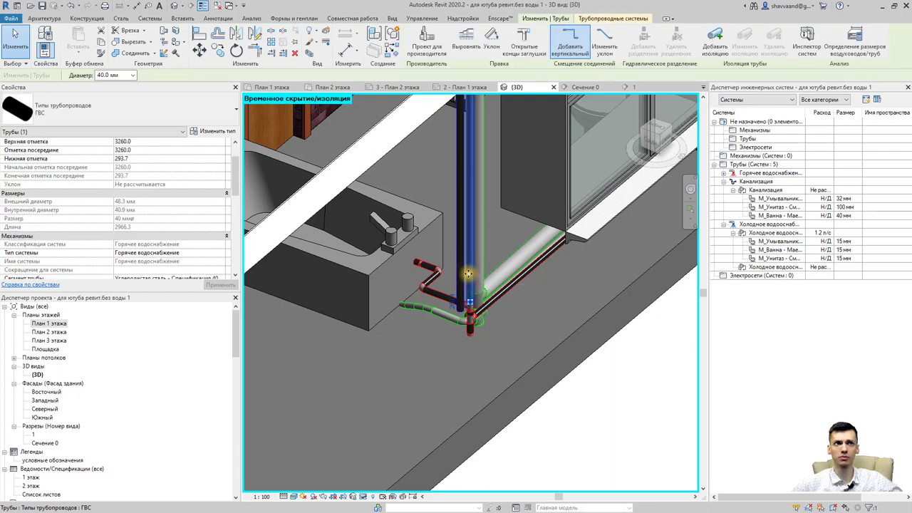
{"action": "key", "text": "Escape"}
{"action": "left_click", "coordinate": [460, 264]}
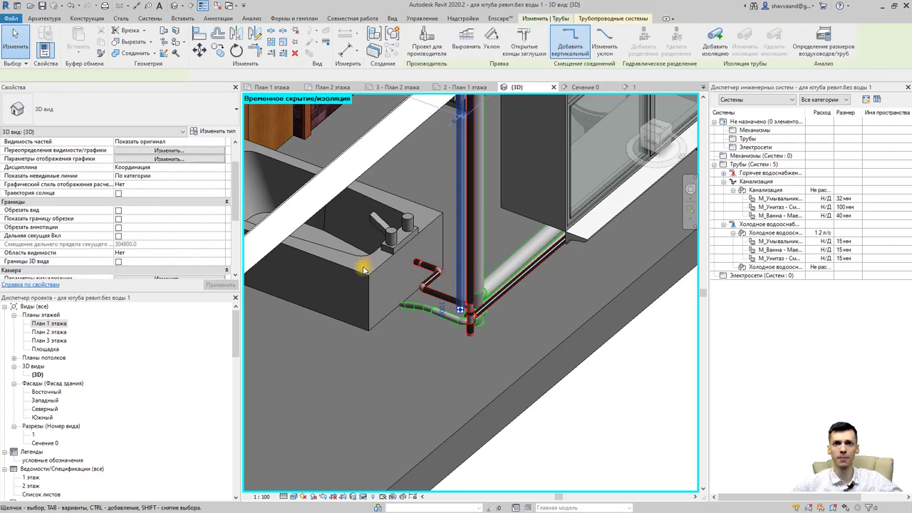
{"action": "left_click", "coordinate": [403, 173]}
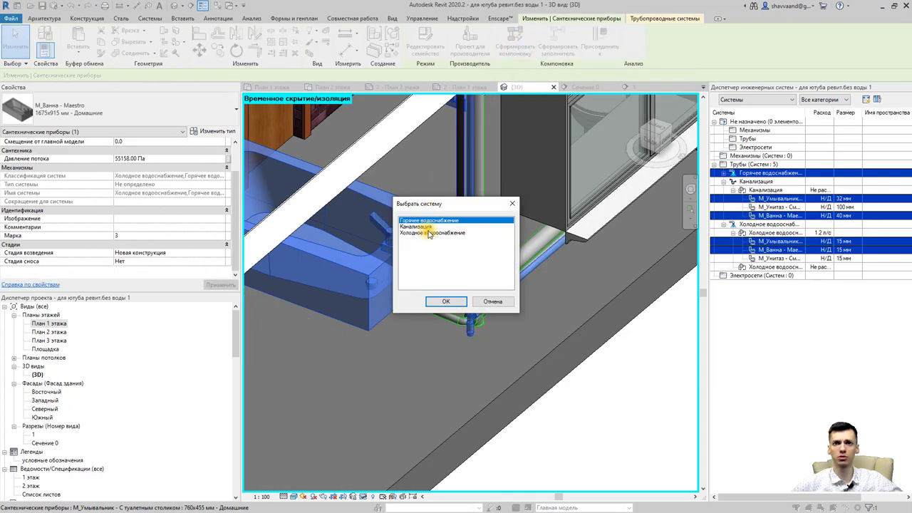
{"action": "left_click", "coordinate": [429, 233]}
Choose Холодное водоснабжение and set ХВС pipe type with 250 offset for Магистраль and Ответвление.
{"action": "left_click", "coordinate": [445, 302]}
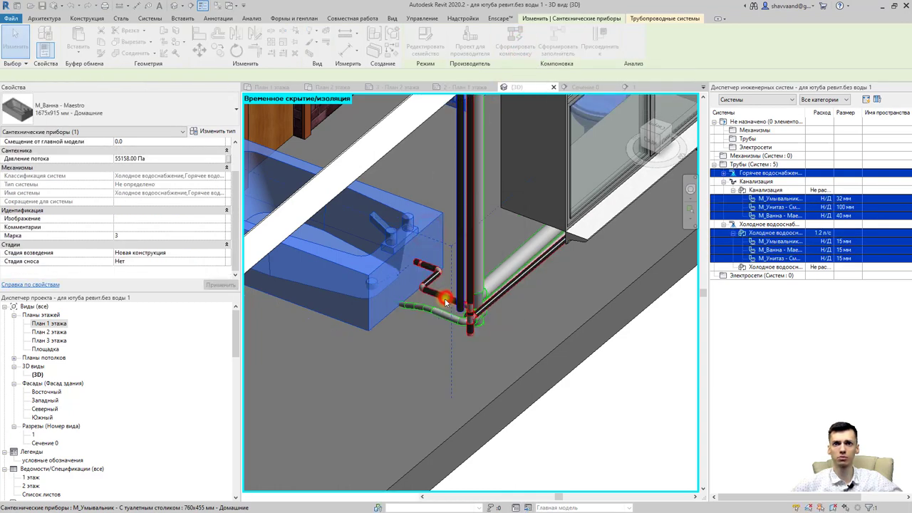
{"action": "scroll", "coordinate": [388, 228], "scroll_direction": "down", "scroll_amount": 3}
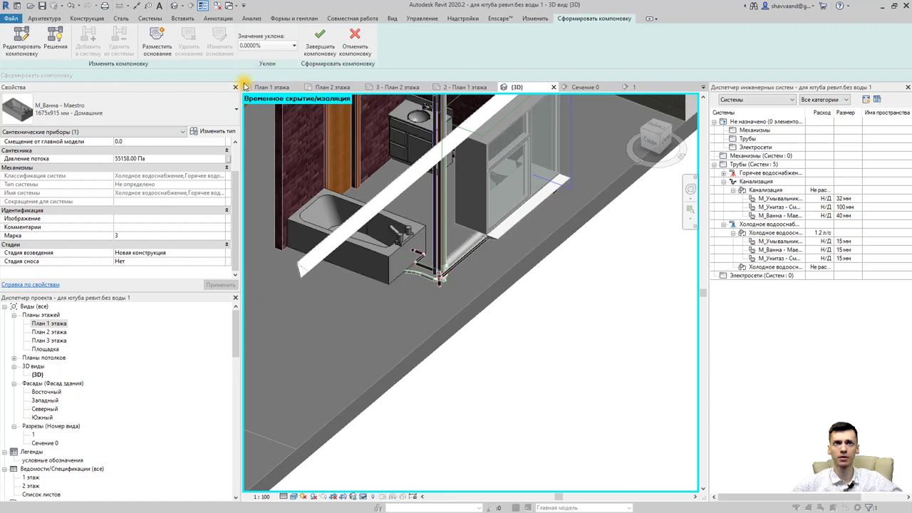
{"action": "left_click", "coordinate": [278, 75]}
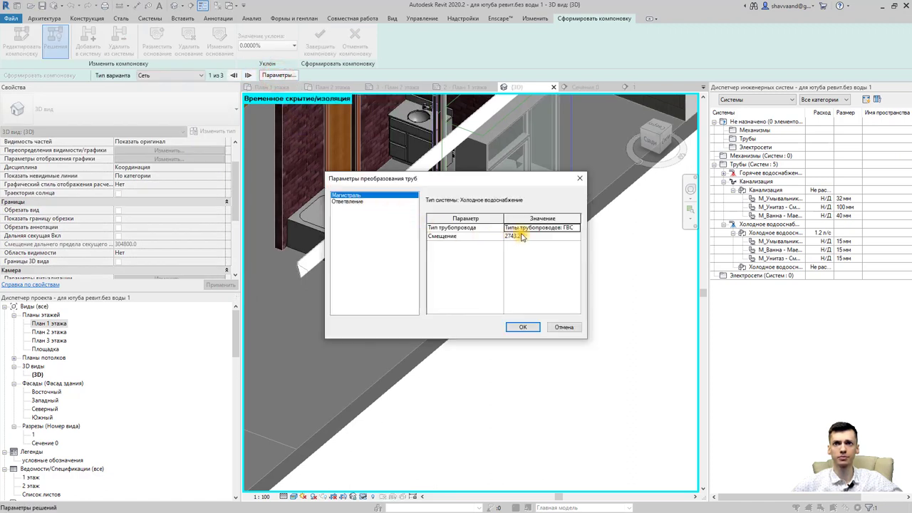
{"action": "left_click", "coordinate": [574, 227]}
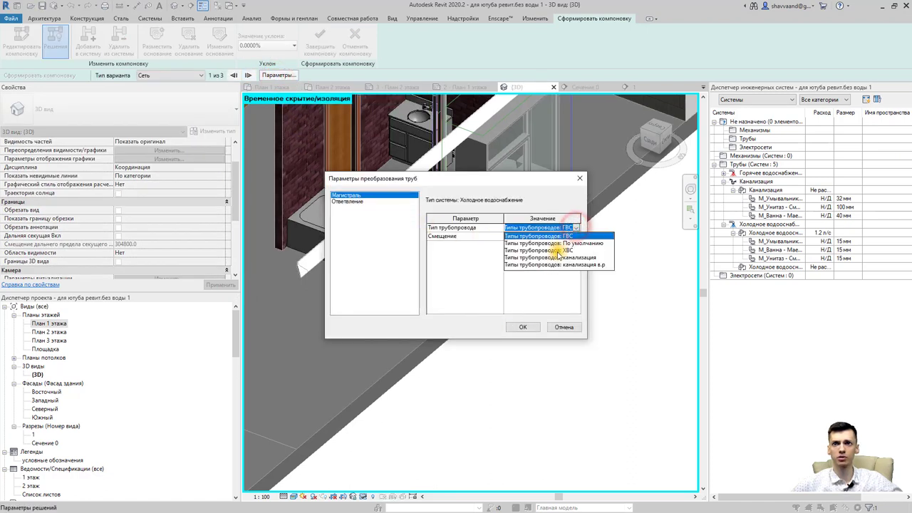
{"action": "left_click", "coordinate": [558, 251]}
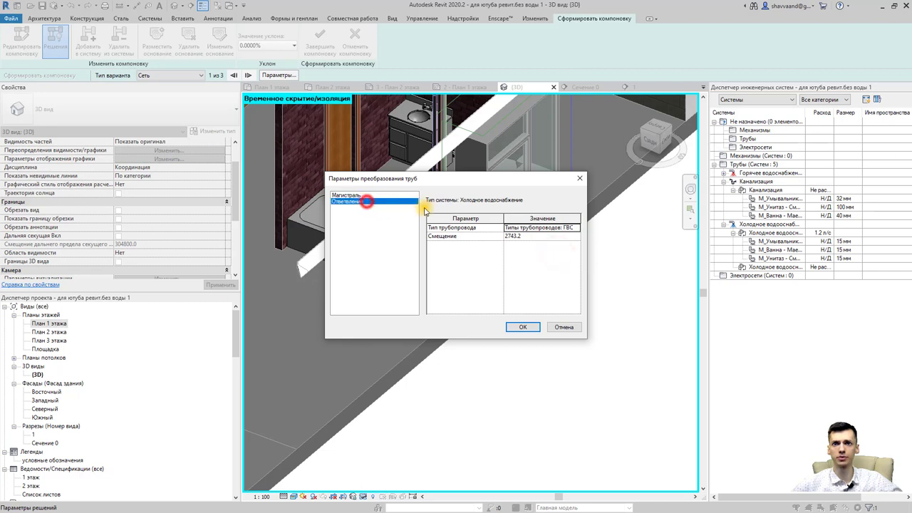
{"action": "left_click", "coordinate": [576, 228]}
{"action": "left_click", "coordinate": [549, 248]}
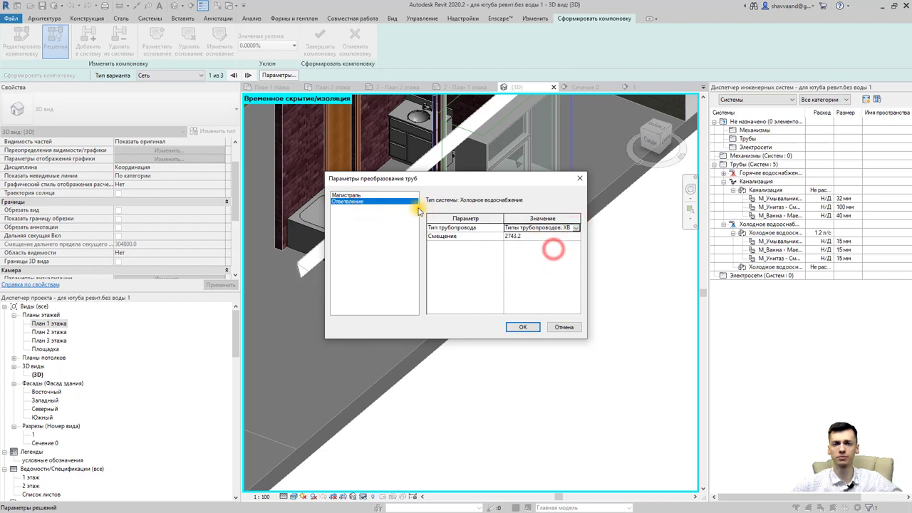
{"action": "left_click", "coordinate": [385, 196]}
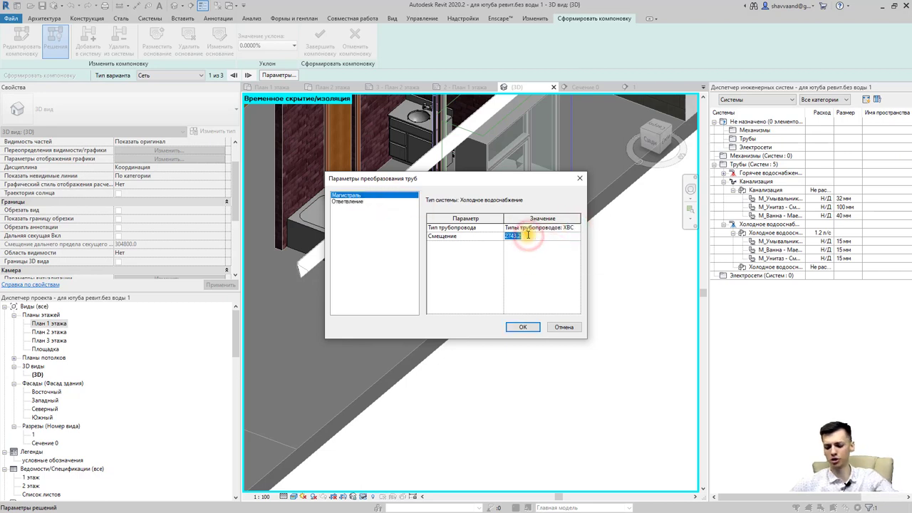
{"action": "left_click", "coordinate": [358, 203]}
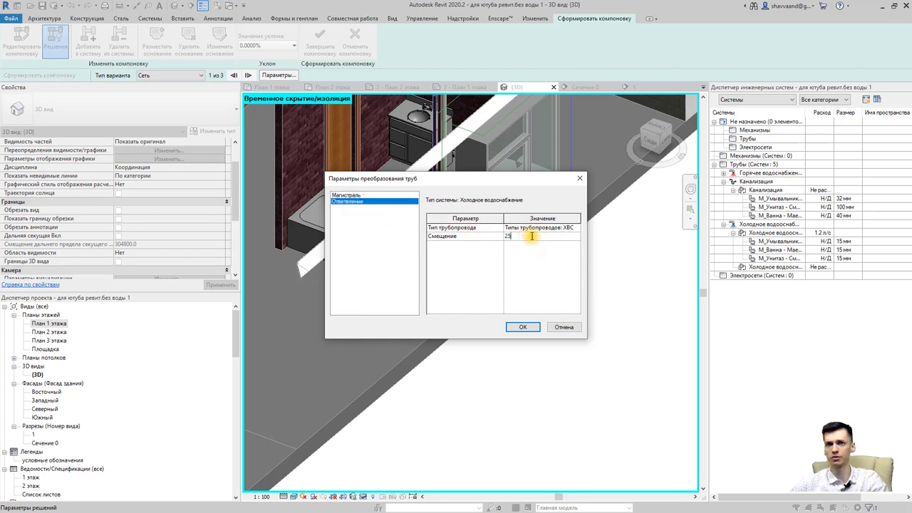
{"action": "left_click", "coordinate": [542, 236]}
{"action": "type", "text": "0.0"}
{"action": "left_click", "coordinate": [522, 328]}
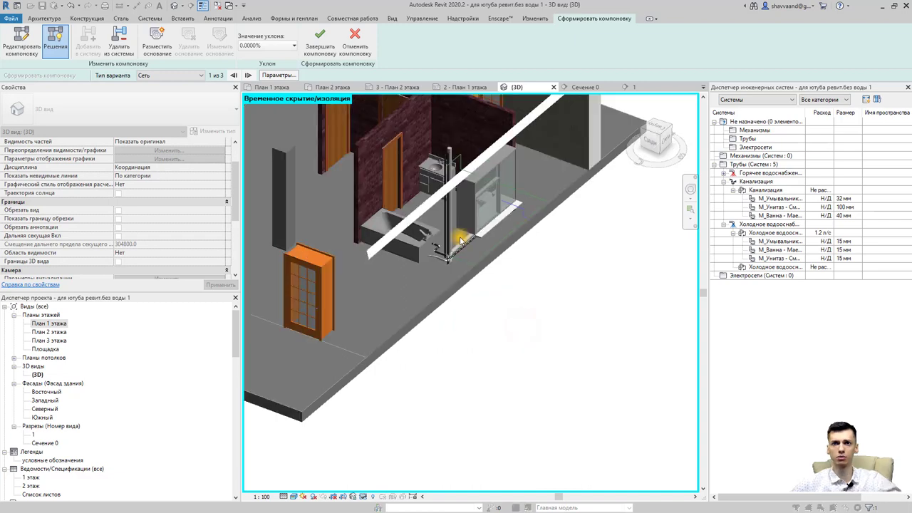
Step the layout preview to solution 3 of 3, orbiting to inspect the pipes near the toilet.
{"action": "mouse_move", "coordinate": [521, 325]}
{"action": "middle_mouse_down", "text": "shift"}
{"action": "mouse_move", "coordinate": [481, 290]}
{"action": "mouse_move", "coordinate": [489, 297]}
{"action": "mouse_move", "coordinate": [432, 294]}
{"action": "mouse_move", "coordinate": [434, 347]}
{"action": "mouse_move", "coordinate": [447, 348]}
{"action": "mouse_move", "coordinate": [434, 335]}
{"action": "middle_mouse_up", "text": "shift"}
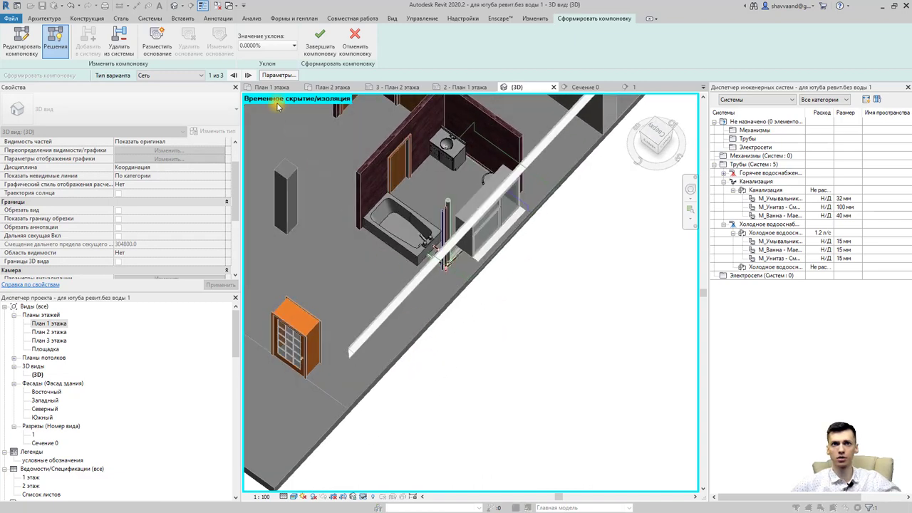
{"action": "left_click", "coordinate": [248, 76]}
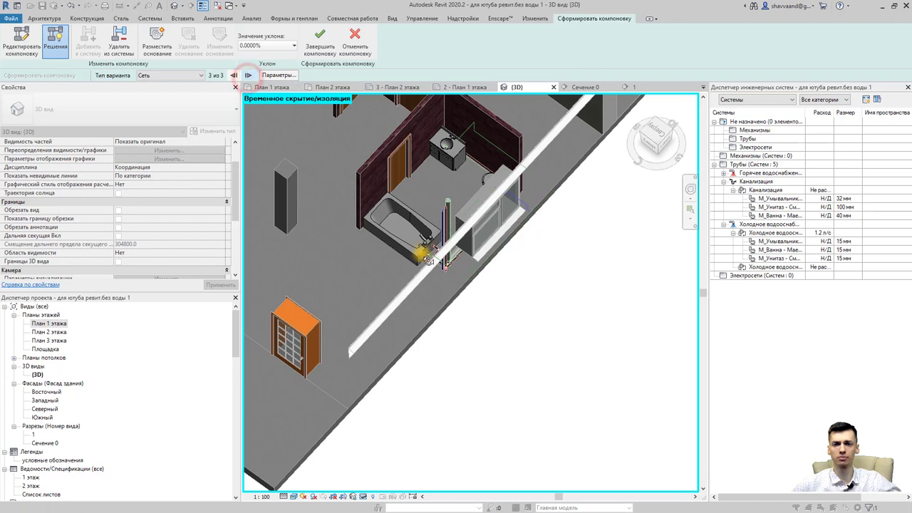
{"action": "mouse_move", "coordinate": [429, 261]}
{"action": "middle_mouse_down", "text": "shift"}
{"action": "mouse_move", "coordinate": [423, 215]}
{"action": "mouse_move", "coordinate": [452, 299]}
{"action": "middle_mouse_up", "text": "shift"}
{"action": "scroll", "coordinate": [397, 258], "scroll_direction": "up", "scroll_amount": 5}
{"action": "mouse_move", "coordinate": [397, 259]}
{"action": "middle_mouse_down", "text": "shift"}
{"action": "mouse_move", "coordinate": [340, 234]}
{"action": "mouse_move", "coordinate": [399, 213]}
{"action": "middle_mouse_up", "text": "shift"}
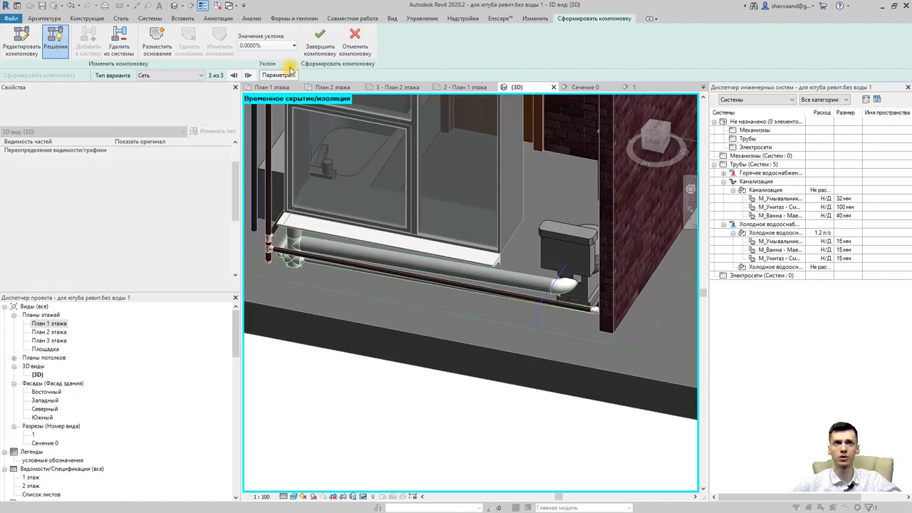
Accept the layout and move the long horizontal ХВС pipe up toward the wall by the toilet.
{"action": "left_click", "coordinate": [319, 47]}
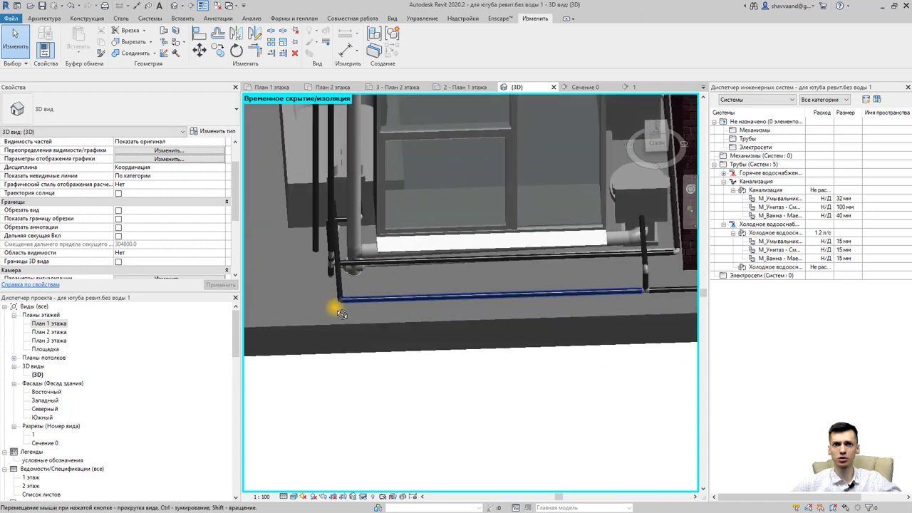
{"action": "middle_click_drag", "start_coordinate": [293, 295], "coordinate": [403, 302], "text": "shift"}
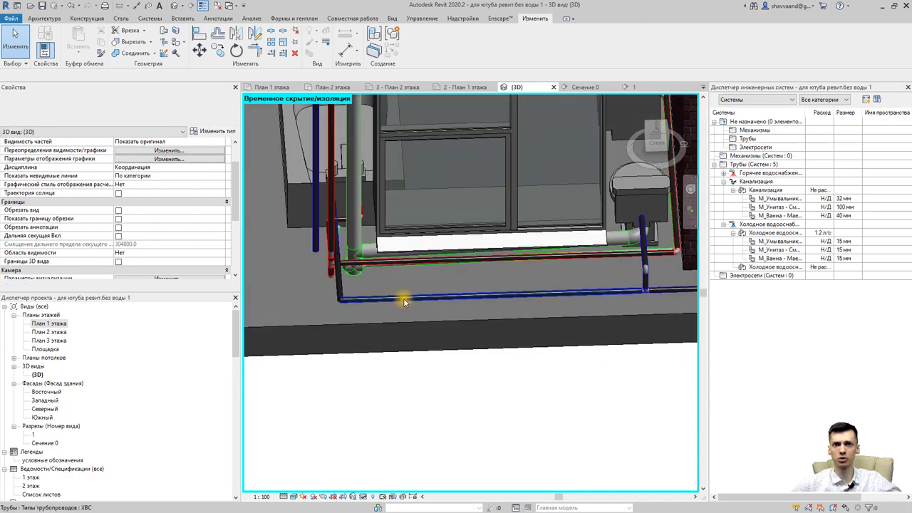
{"action": "left_click", "coordinate": [656, 143]}
{"action": "middle_click_drag", "start_coordinate": [572, 230], "coordinate": [474, 287]}
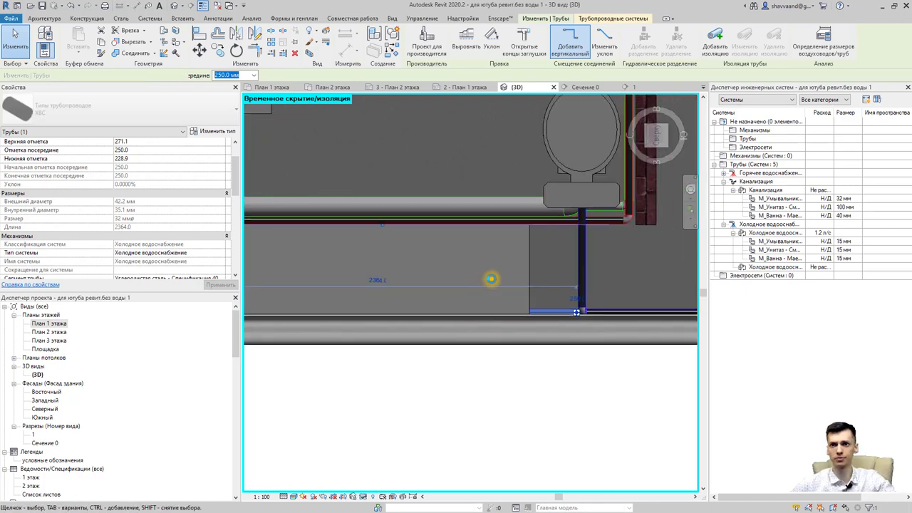
{"action": "left_click_drag", "start_coordinate": [540, 310], "coordinate": [541, 297]}
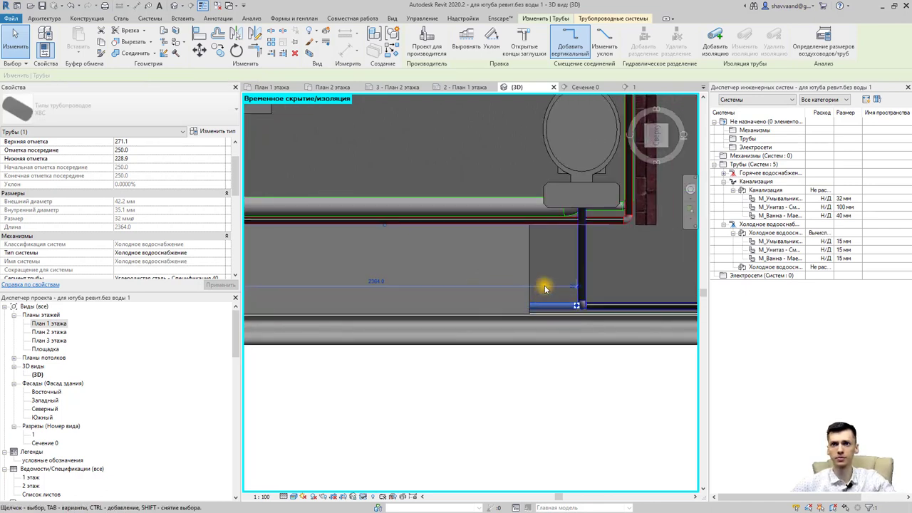
{"action": "left_click", "coordinate": [198, 49]}
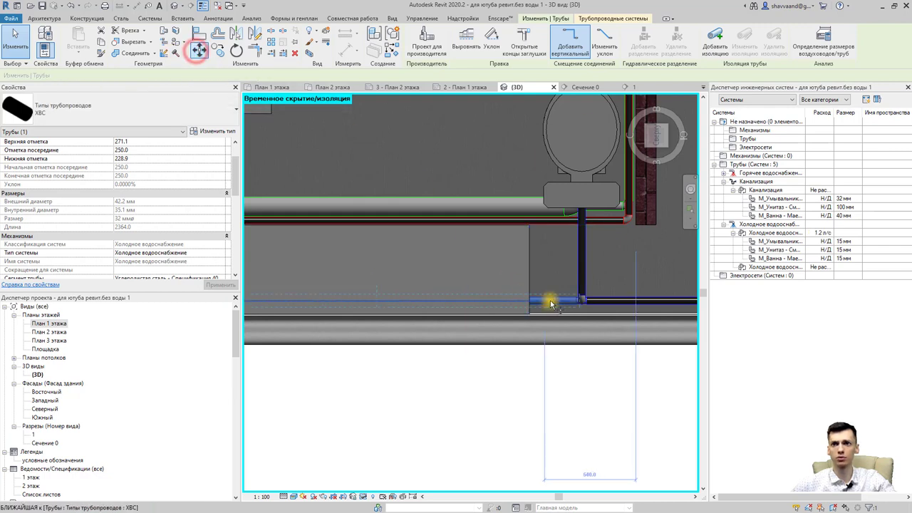
{"action": "left_click", "coordinate": [551, 303]}
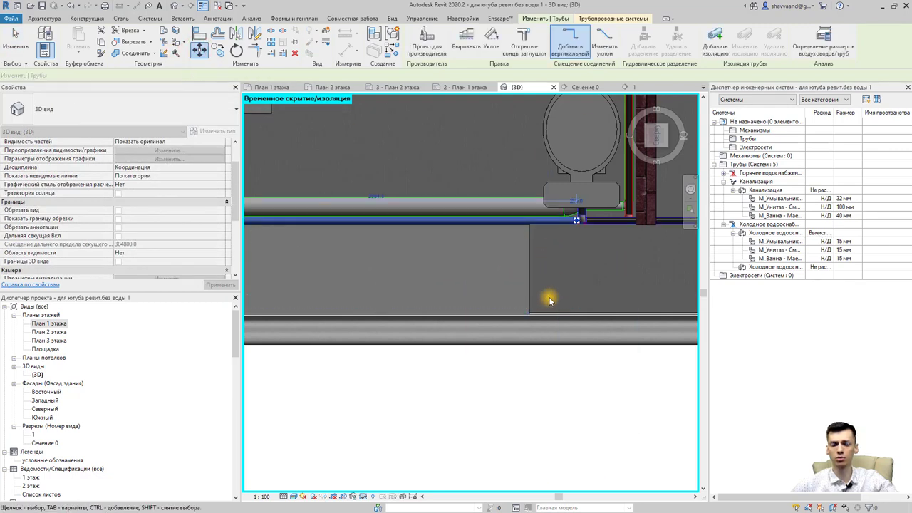
{"action": "mouse_move", "coordinate": [563, 323]}
{"action": "middle_mouse_down", "text": "shift"}
{"action": "mouse_move", "coordinate": [546, 148]}
{"action": "mouse_move", "coordinate": [372, 190]}
{"action": "mouse_move", "coordinate": [417, 264]}
{"action": "mouse_move", "coordinate": [369, 275]}
{"action": "mouse_move", "coordinate": [441, 278]}
{"action": "mouse_move", "coordinate": [386, 260]}
{"action": "mouse_move", "coordinate": [431, 264]}
{"action": "mouse_move", "coordinate": [482, 295]}
{"action": "mouse_move", "coordinate": [423, 316]}
{"action": "middle_mouse_up", "text": "shift"}
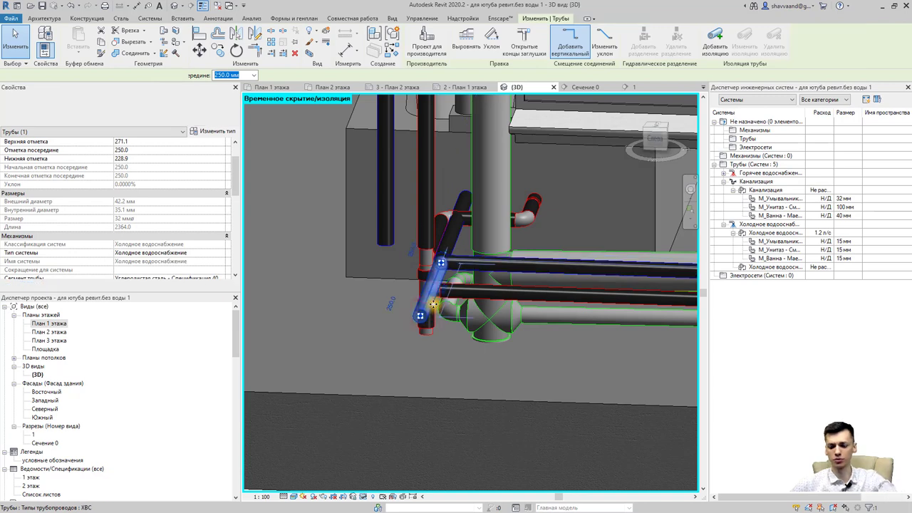
Inspect the short joint pipe and the cold-water pipe along the wall base.
{"action": "key", "text": "Escape"}
{"action": "scroll", "coordinate": [444, 264], "scroll_direction": "up", "scroll_amount": 3}
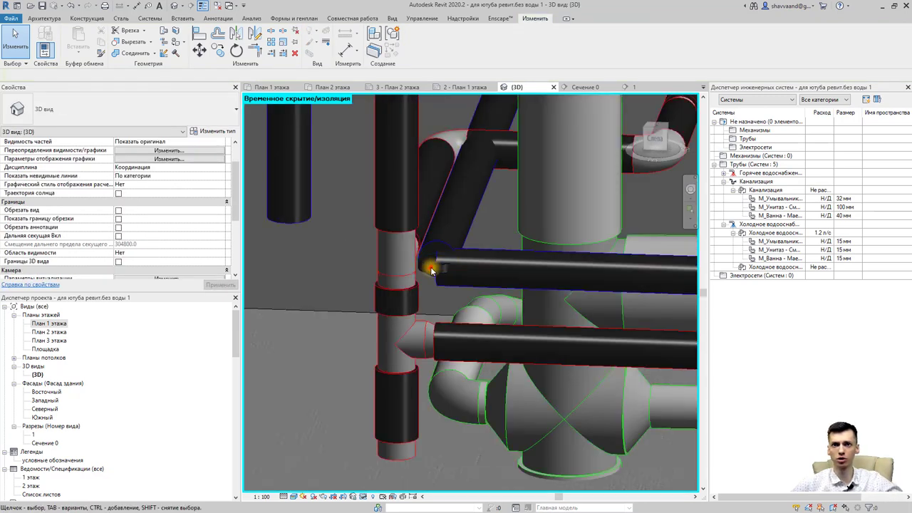
{"action": "left_click", "coordinate": [428, 266]}
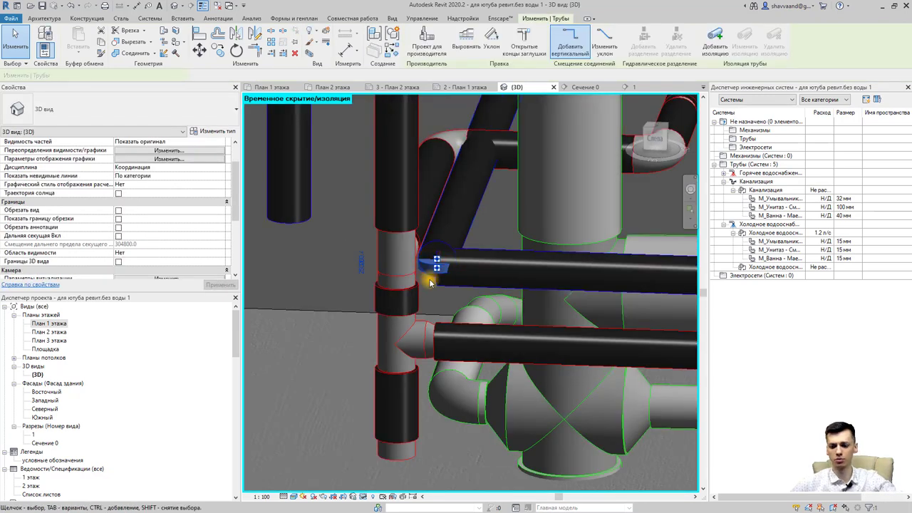
{"action": "key", "text": "Escape"}
{"action": "scroll", "coordinate": [444, 277], "scroll_direction": "down", "scroll_amount": 3}
{"action": "scroll", "coordinate": [449, 276], "scroll_direction": "down", "scroll_amount": 2}
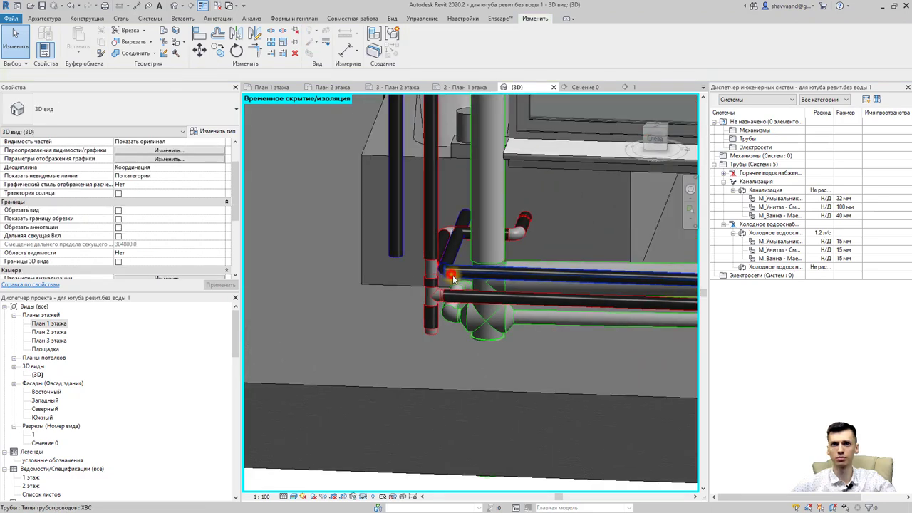
{"action": "left_click", "coordinate": [462, 283]}
{"action": "mouse_move", "coordinate": [591, 325]}
{"action": "middle_mouse_down", "text": "shift"}
{"action": "mouse_move", "coordinate": [488, 350]}
{"action": "mouse_move", "coordinate": [658, 325]}
{"action": "middle_mouse_up", "text": "shift"}
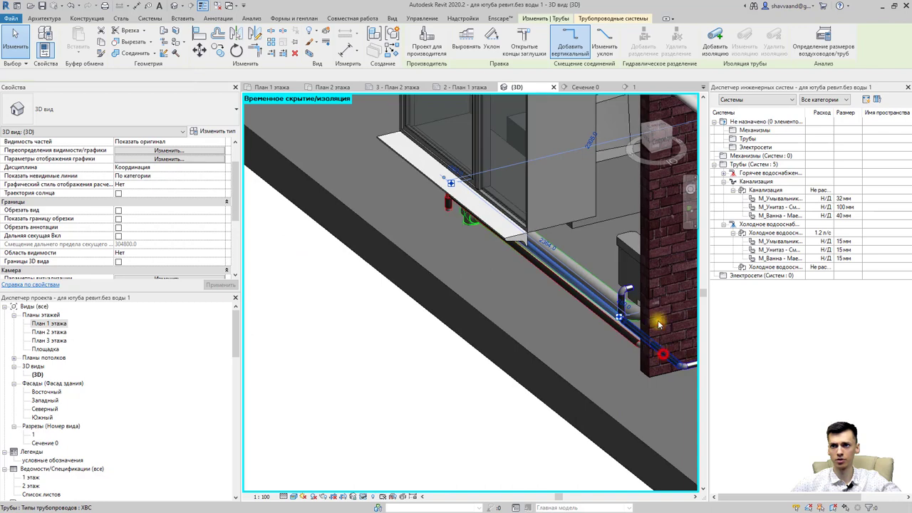
Move the bottom horizontal cold-water pipe up against the wall.
{"action": "left_click", "coordinate": [657, 128]}
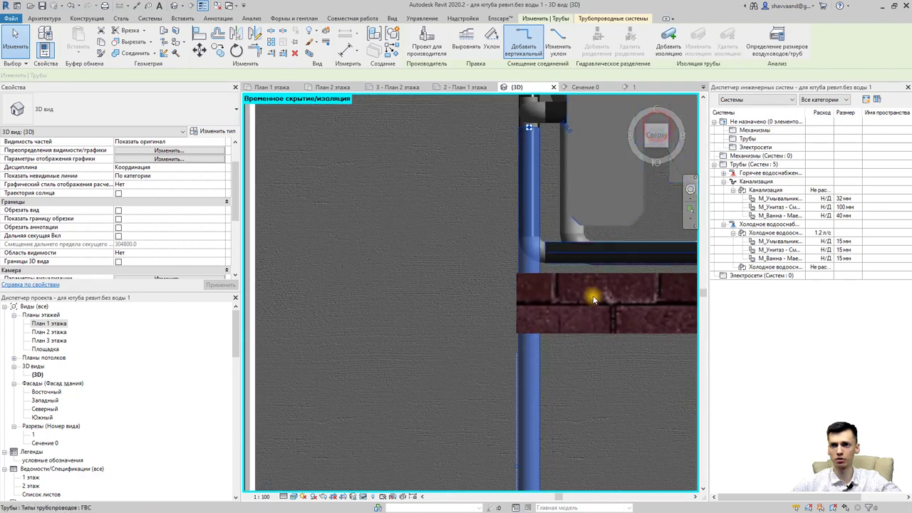
{"action": "scroll", "coordinate": [597, 370], "scroll_direction": "down", "scroll_amount": 3}
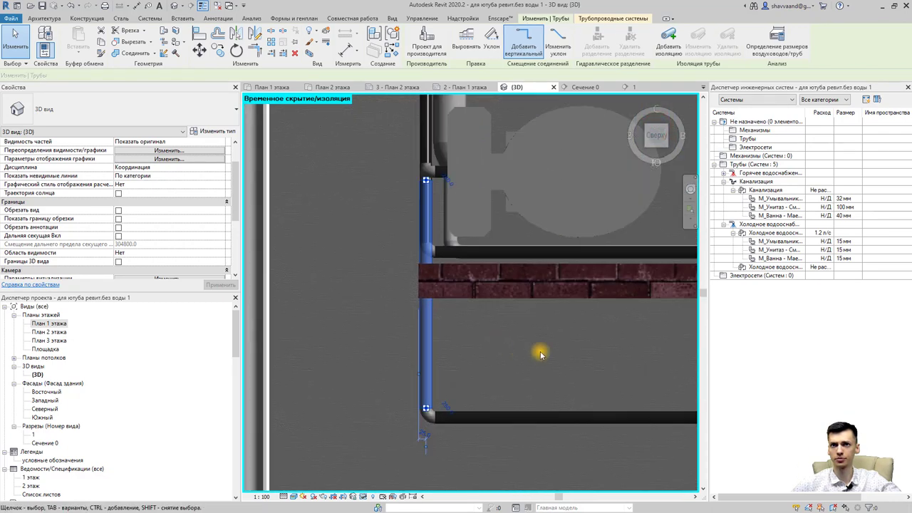
{"action": "middle_click_drag", "start_coordinate": [540, 366], "coordinate": [423, 356]}
{"action": "scroll", "coordinate": [423, 356], "scroll_direction": "down", "scroll_amount": 2}
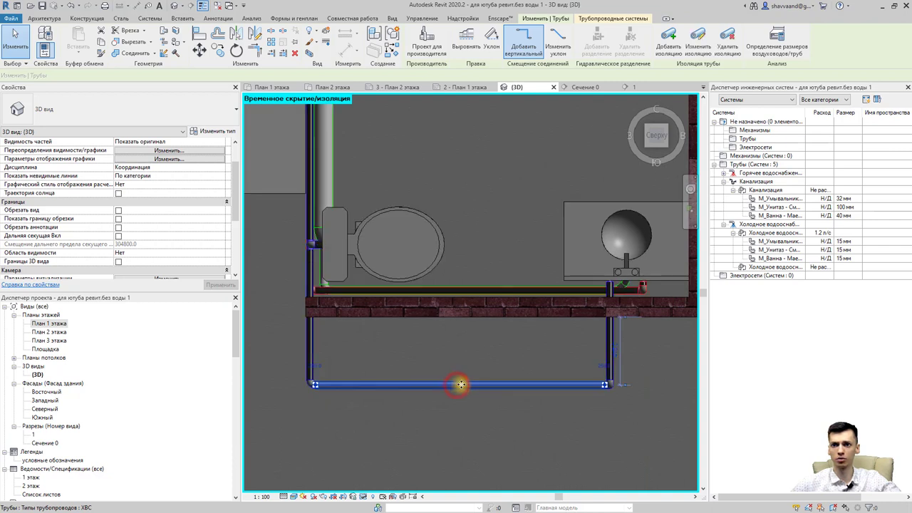
{"action": "left_click", "coordinate": [460, 384]}
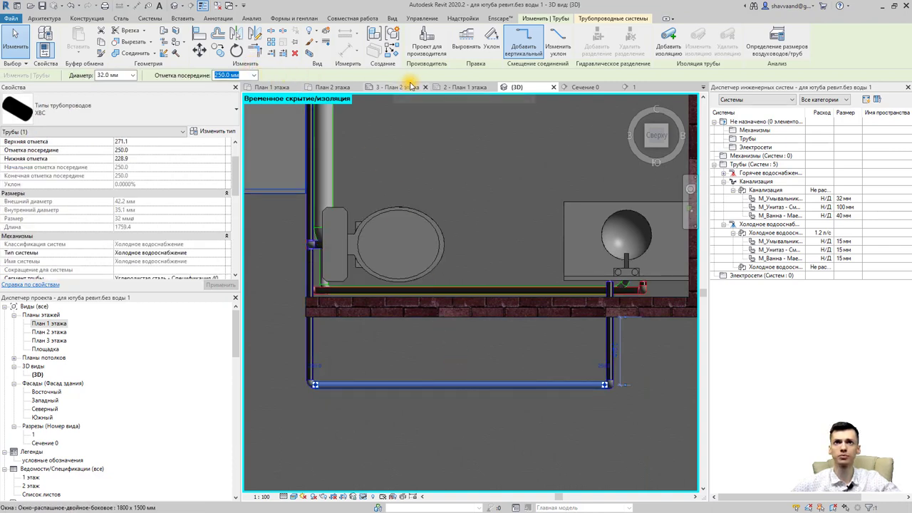
{"action": "left_click", "coordinate": [201, 50]}
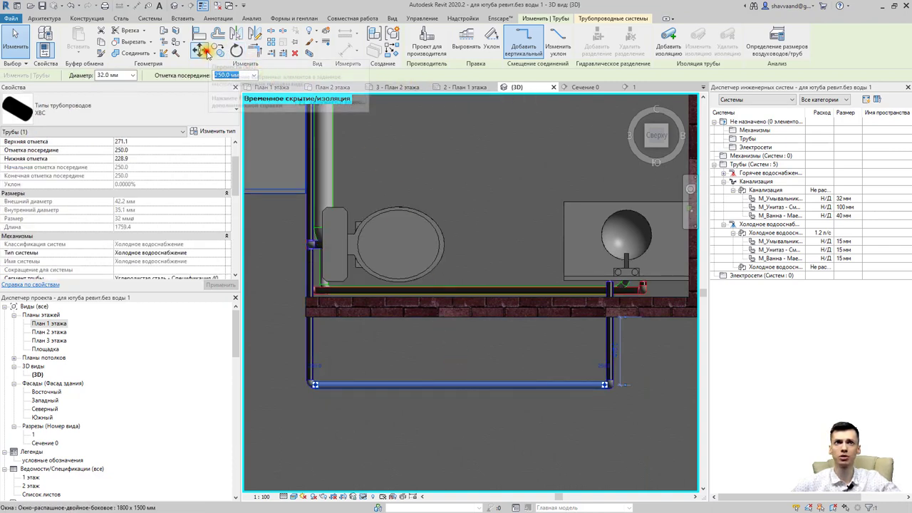
{"action": "left_click", "coordinate": [469, 385]}
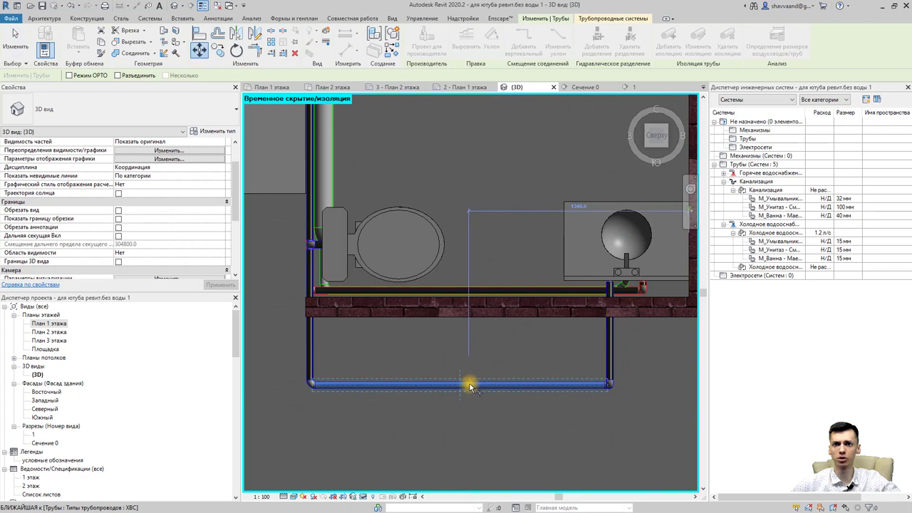
{"action": "left_click", "coordinate": [467, 300]}
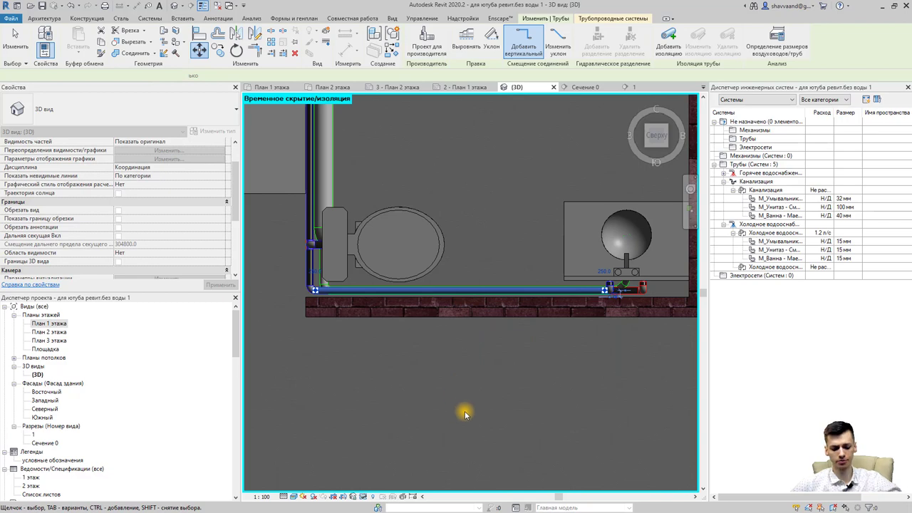
Orbit and zoom the 3D view to inspect the horizontal pipes and risers below the toilet.
{"action": "mouse_move", "coordinate": [465, 412]}
{"action": "middle_mouse_down", "text": "shift"}
{"action": "mouse_move", "coordinate": [497, 368]}
{"action": "mouse_move", "coordinate": [627, 357]}
{"action": "mouse_move", "coordinate": [658, 269]}
{"action": "middle_mouse_up", "text": "shift"}
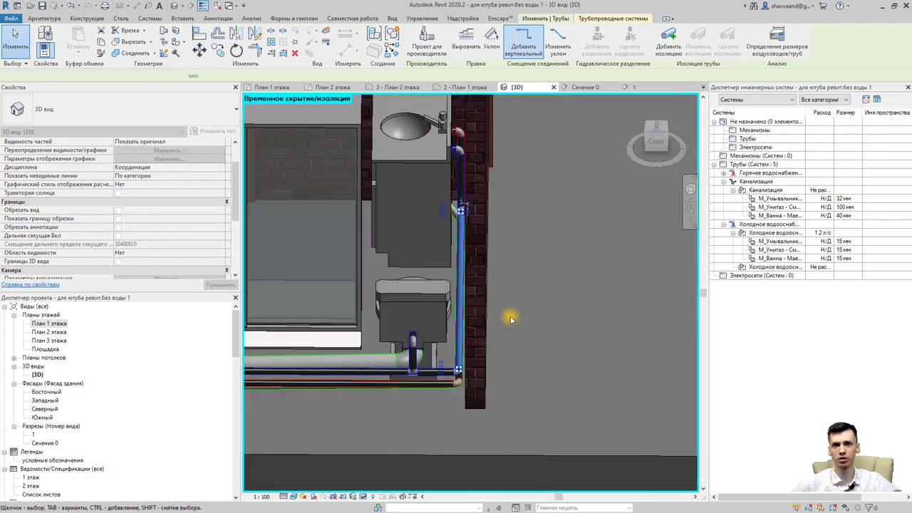
{"action": "mouse_move", "coordinate": [511, 318]}
{"action": "middle_mouse_down", "text": "shift"}
{"action": "mouse_move", "coordinate": [545, 307]}
{"action": "mouse_move", "coordinate": [525, 277]}
{"action": "mouse_move", "coordinate": [515, 289]}
{"action": "mouse_move", "coordinate": [515, 261]}
{"action": "mouse_move", "coordinate": [578, 259]}
{"action": "middle_mouse_up", "text": "shift"}
{"action": "left_click", "coordinate": [546, 307]}
{"action": "scroll", "coordinate": [399, 292], "scroll_direction": "up", "scroll_amount": 2}
{"action": "scroll", "coordinate": [399, 292], "scroll_direction": "up", "scroll_amount": 1}
{"action": "scroll", "coordinate": [400, 292], "scroll_direction": "up", "scroll_amount": 1}
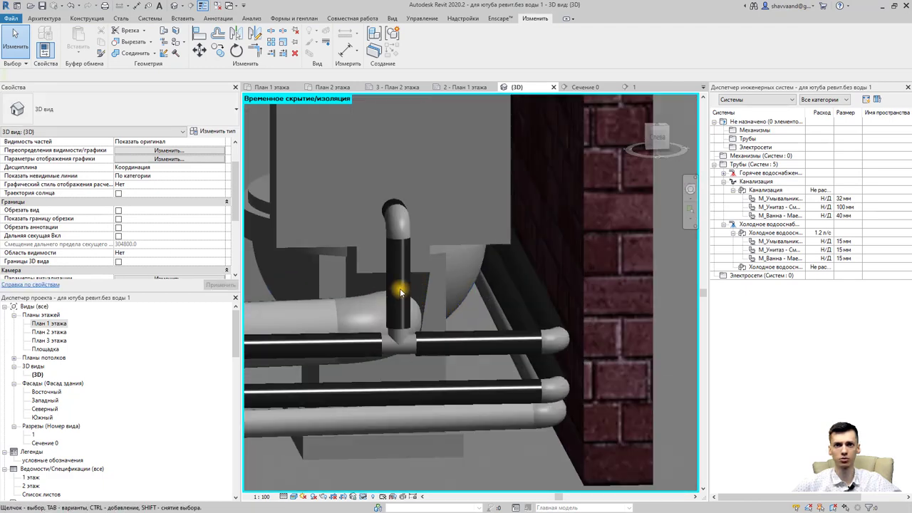
{"action": "scroll", "coordinate": [398, 327], "scroll_direction": "down", "scroll_amount": 3}
{"action": "mouse_move", "coordinate": [395, 366]}
{"action": "middle_mouse_down"}
{"action": "mouse_move", "coordinate": [366, 315]}
{"action": "mouse_move", "coordinate": [600, 328]}
{"action": "mouse_move", "coordinate": [475, 335]}
{"action": "middle_mouse_up"}
{"action": "scroll", "coordinate": [475, 331], "scroll_direction": "up", "scroll_amount": 2}
{"action": "scroll", "coordinate": [475, 329], "scroll_direction": "up", "scroll_amount": 2}
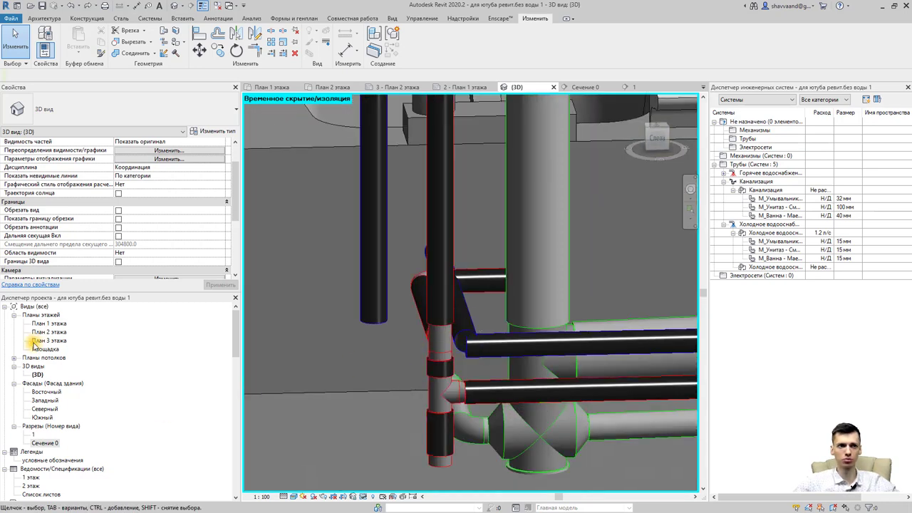
On План 1 этажа, shorten the horizontal ХВС pipe to a 126.3 segment.
{"action": "double_click", "coordinate": [41, 324]}
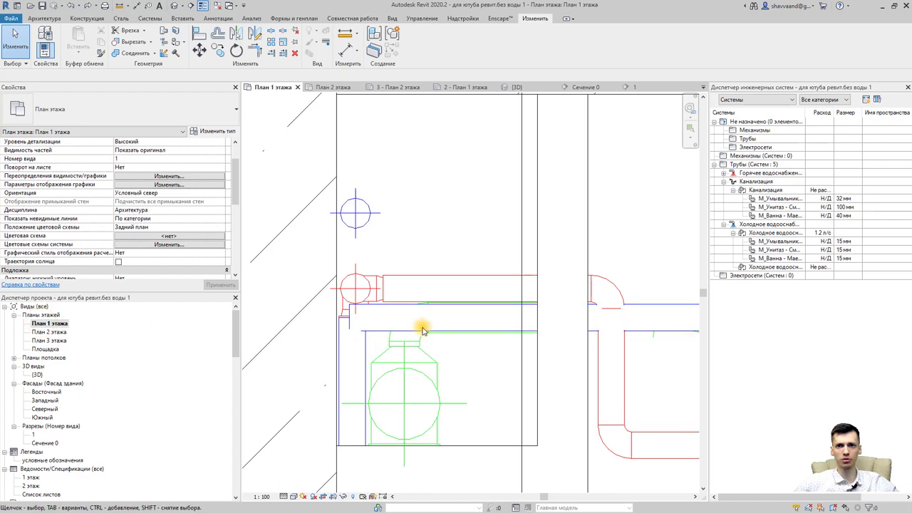
{"action": "left_click", "coordinate": [425, 332]}
{"action": "scroll", "coordinate": [314, 342], "scroll_direction": "down", "scroll_amount": 2}
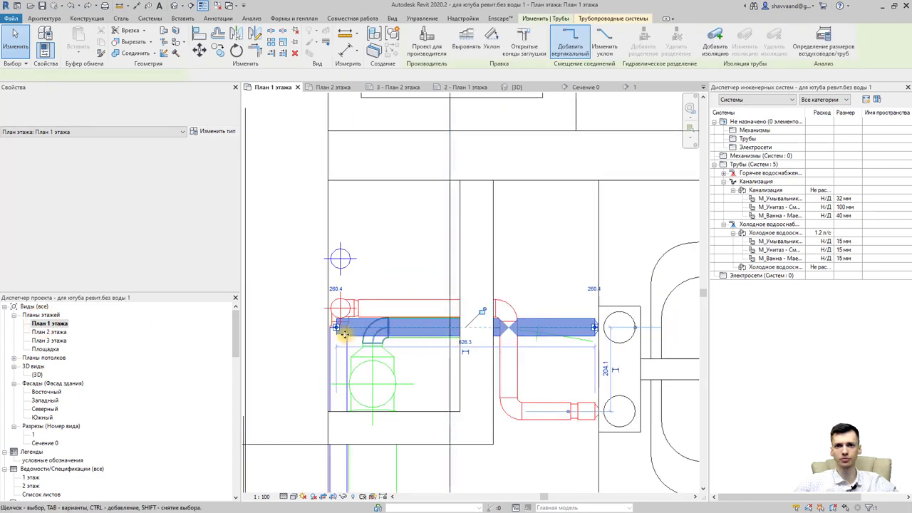
{"action": "left_click_drag", "start_coordinate": [335, 328], "coordinate": [524, 324]}
{"action": "left_click", "coordinate": [523, 325]}
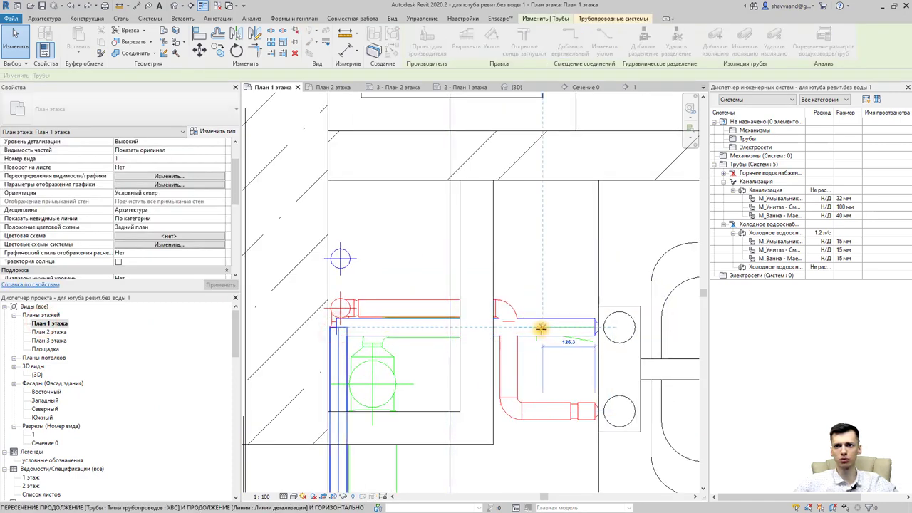
{"action": "left_click", "coordinate": [534, 333]}
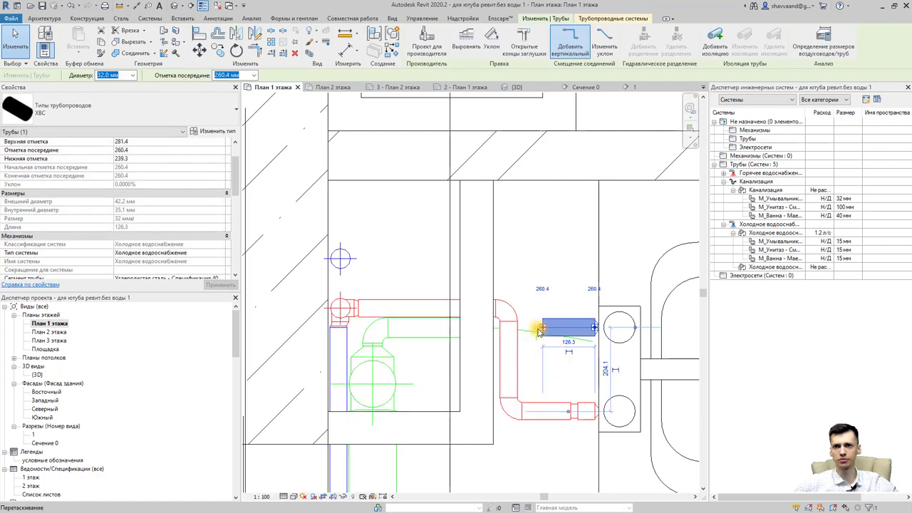
Draw a matching ХВС pipe from its end to the left cold-water riser, then return to 3D.
{"action": "left_click", "coordinate": [386, 55]}
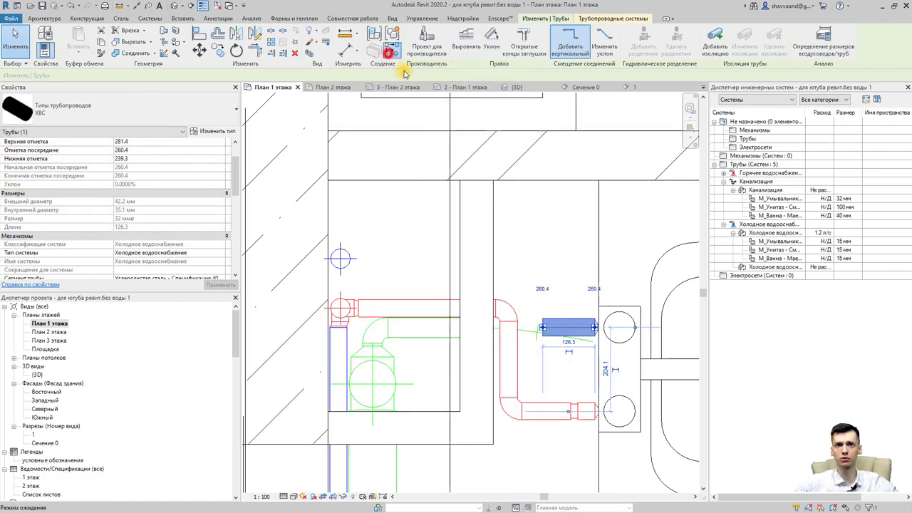
{"action": "left_click", "coordinate": [543, 326]}
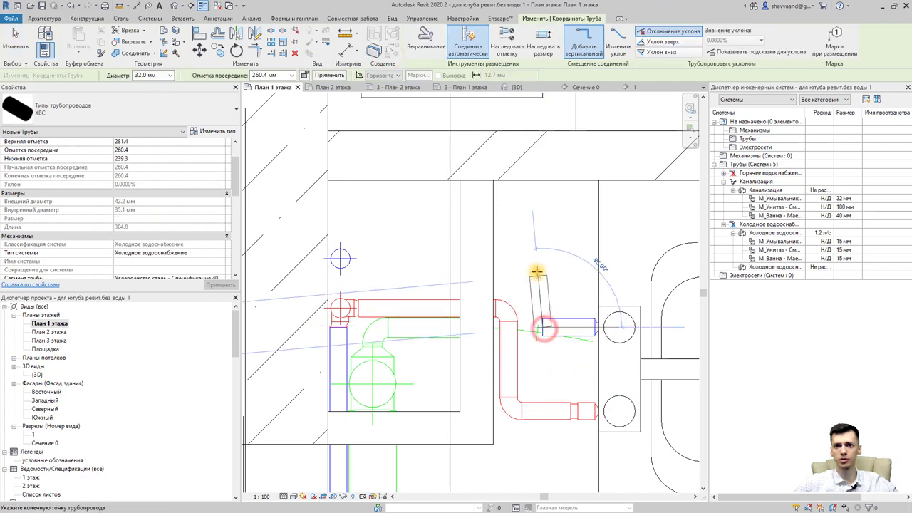
{"action": "left_click", "coordinate": [543, 260]}
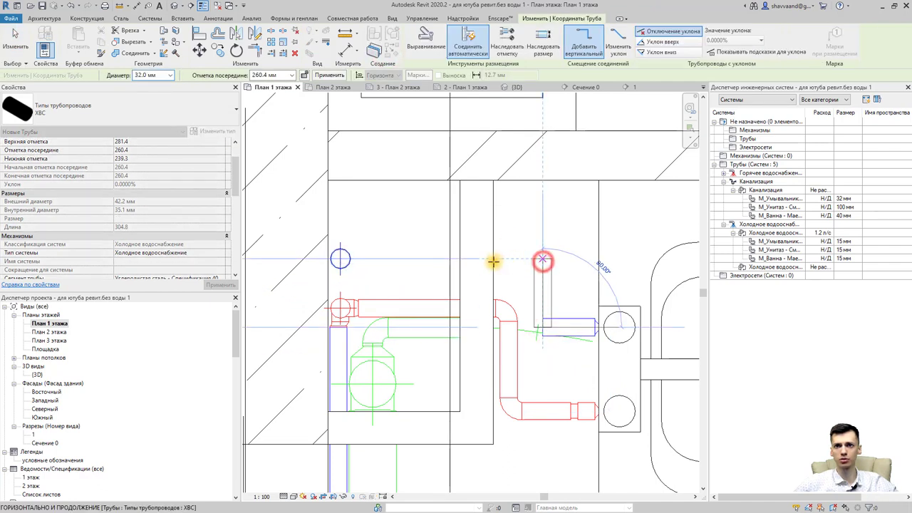
{"action": "left_click", "coordinate": [351, 259]}
{"action": "key", "text": "Escape"}
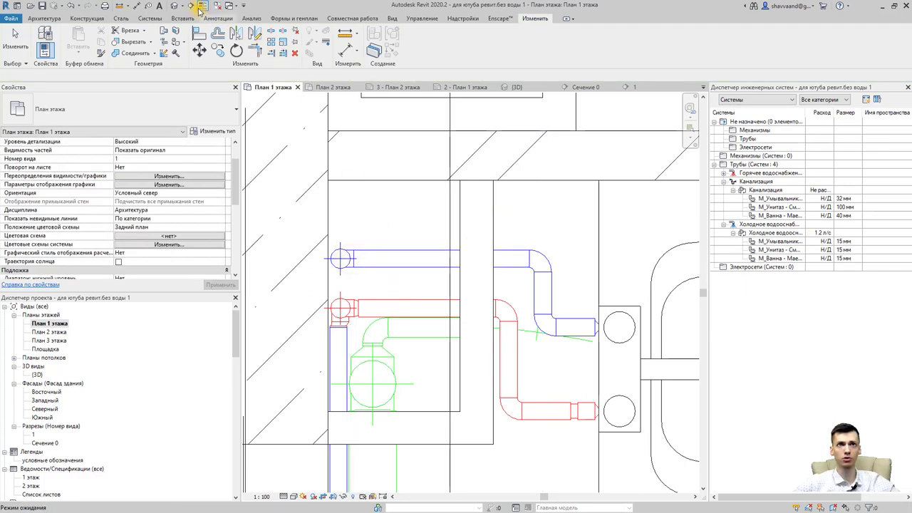
{"action": "left_click", "coordinate": [202, 7]}
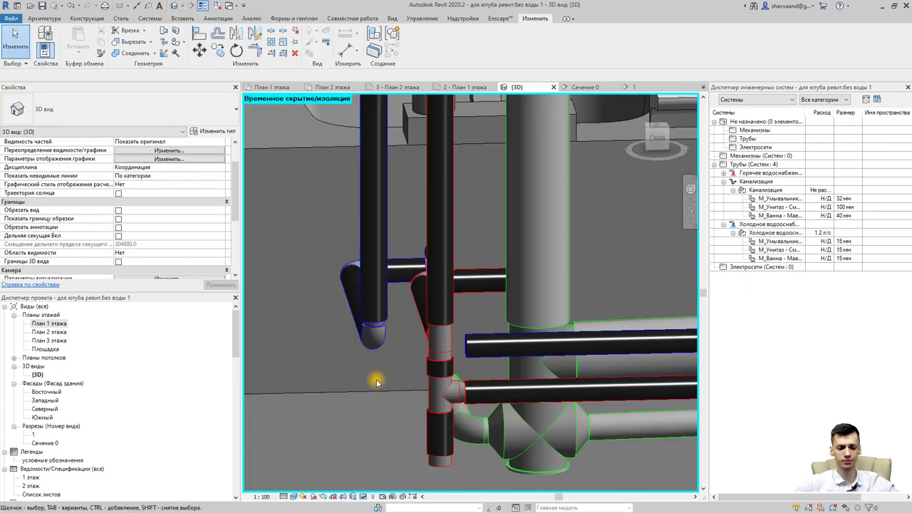
{"action": "middle_click_drag", "start_coordinate": [377, 383], "coordinate": [388, 319], "text": "shift"}
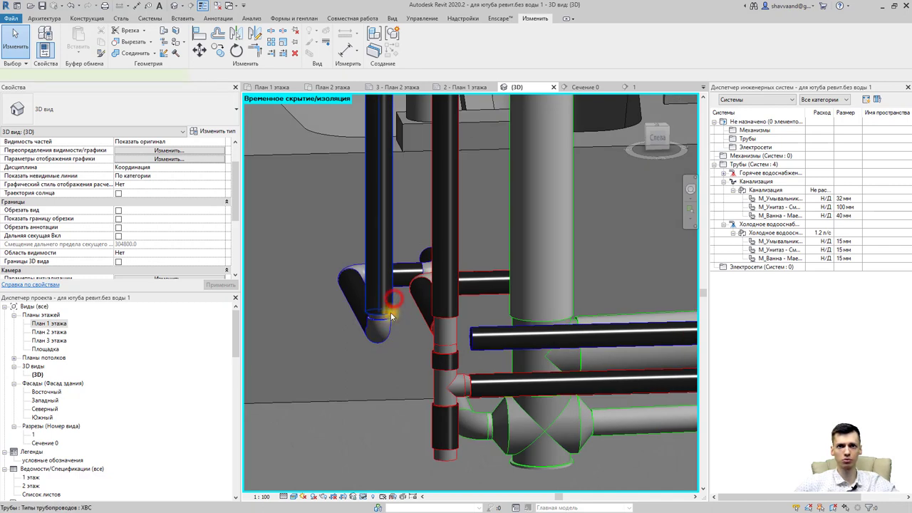
Extend the vertical cold-water riser downward and remove the elbow at its end.
{"action": "left_click", "coordinate": [390, 315]}
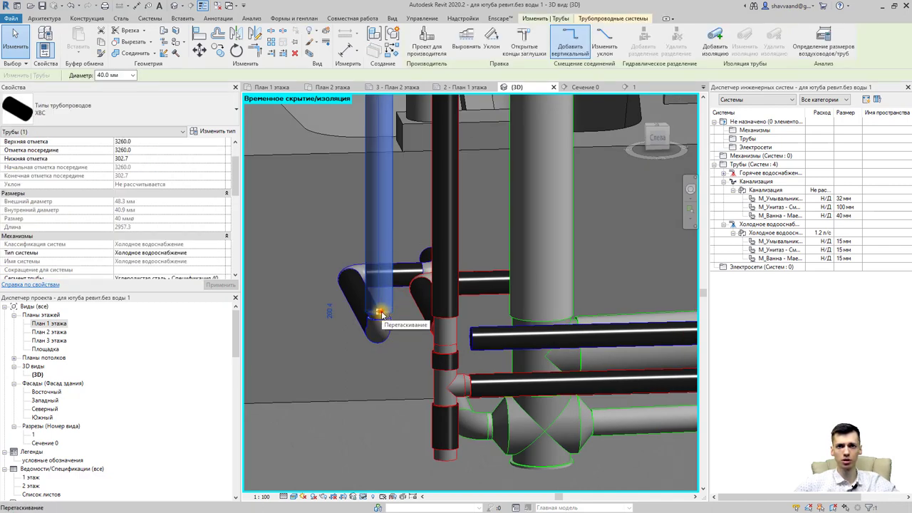
{"action": "left_click_drag", "start_coordinate": [381, 314], "coordinate": [381, 422]}
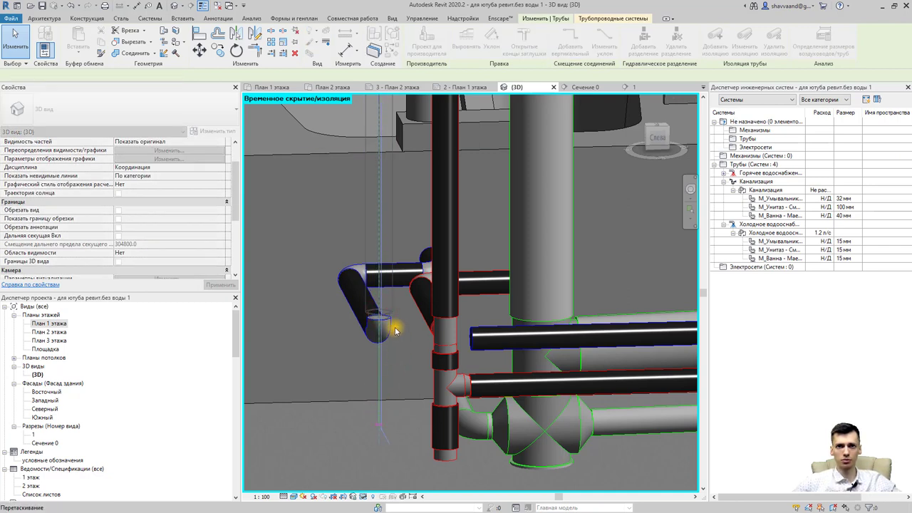
{"action": "mouse_move", "coordinate": [304, 376]}
{"action": "middle_mouse_down", "text": "shift"}
{"action": "mouse_move", "coordinate": [398, 383]}
{"action": "mouse_move", "coordinate": [362, 335]}
{"action": "middle_mouse_up", "text": "shift"}
{"action": "key", "text": "Escape"}
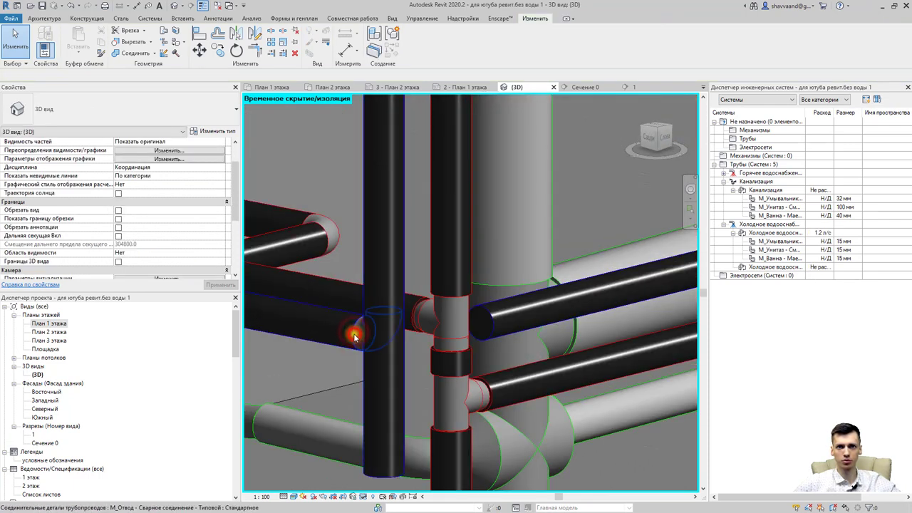
{"action": "left_click", "coordinate": [355, 336]}
{"action": "key", "text": "Escape"}
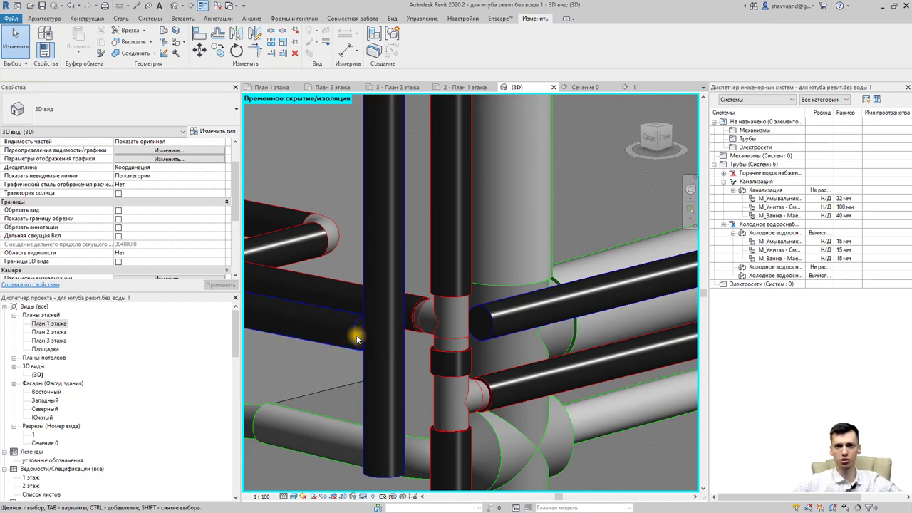
Join the horizontal cold-water pipe to the riser with a tee and cap the lower riser section.
{"action": "left_click", "coordinate": [349, 342]}
{"action": "mouse_move", "coordinate": [361, 350]}
{"action": "middle_mouse_down", "text": "shift"}
{"action": "mouse_move", "coordinate": [387, 372]}
{"action": "mouse_move", "coordinate": [408, 322]}
{"action": "middle_mouse_up", "text": "shift"}
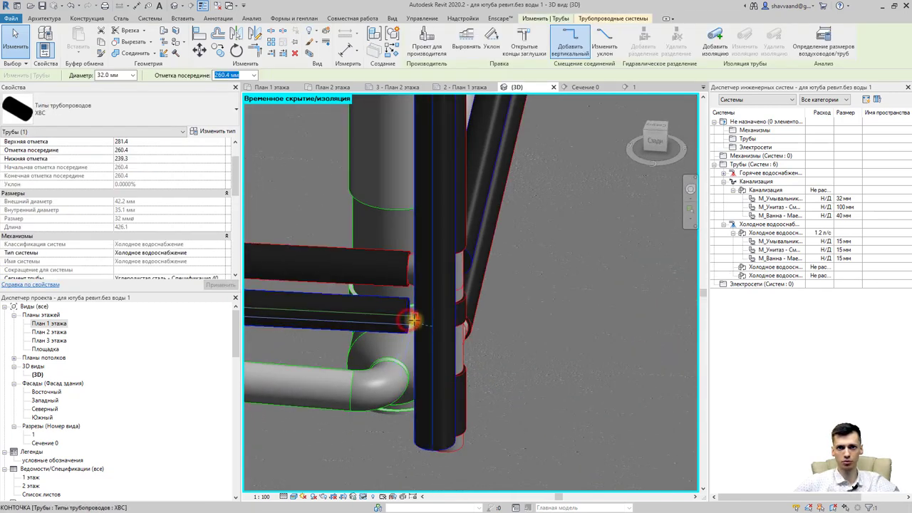
{"action": "left_click", "coordinate": [411, 323]}
{"action": "left_click", "coordinate": [436, 356]}
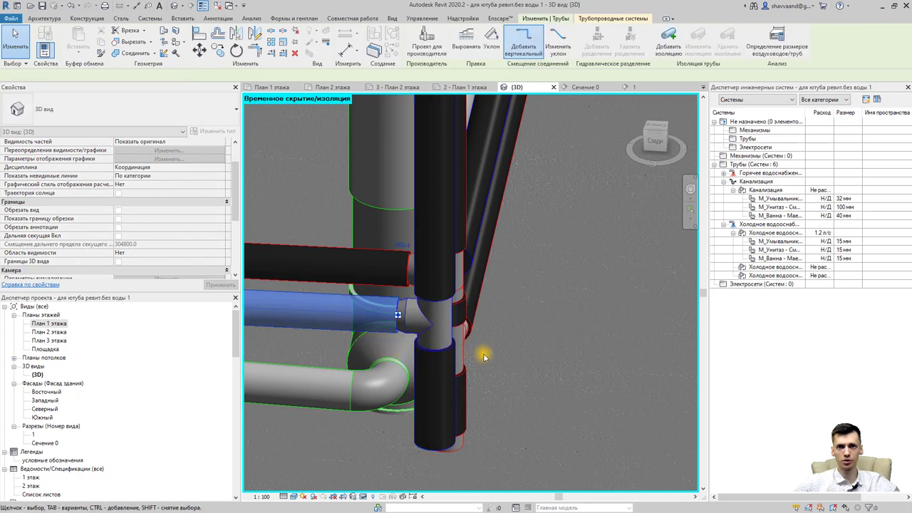
{"action": "left_click", "coordinate": [510, 353]}
{"action": "mouse_move", "coordinate": [543, 348]}
{"action": "middle_mouse_down", "text": "shift"}
{"action": "mouse_move", "coordinate": [433, 321]}
{"action": "mouse_move", "coordinate": [362, 382]}
{"action": "middle_mouse_up", "text": "shift"}
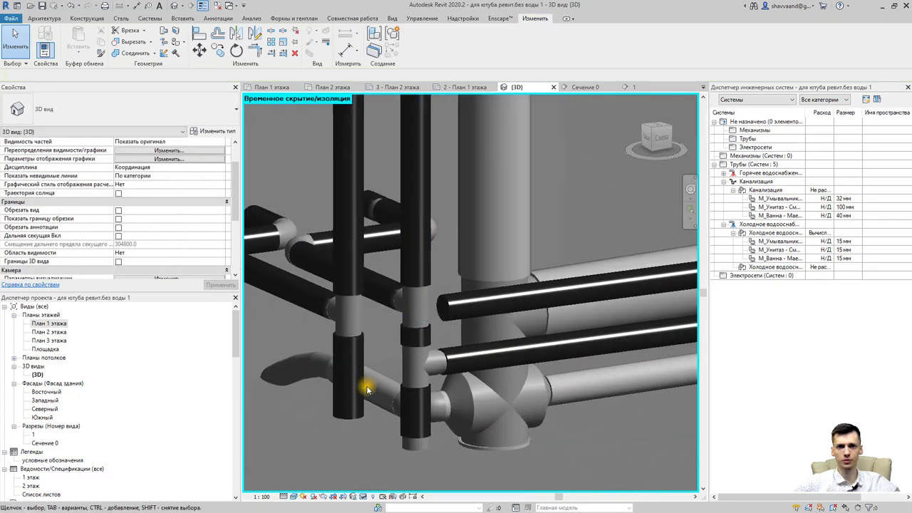
{"action": "left_click", "coordinate": [376, 344]}
{"action": "left_click", "coordinate": [518, 43]}
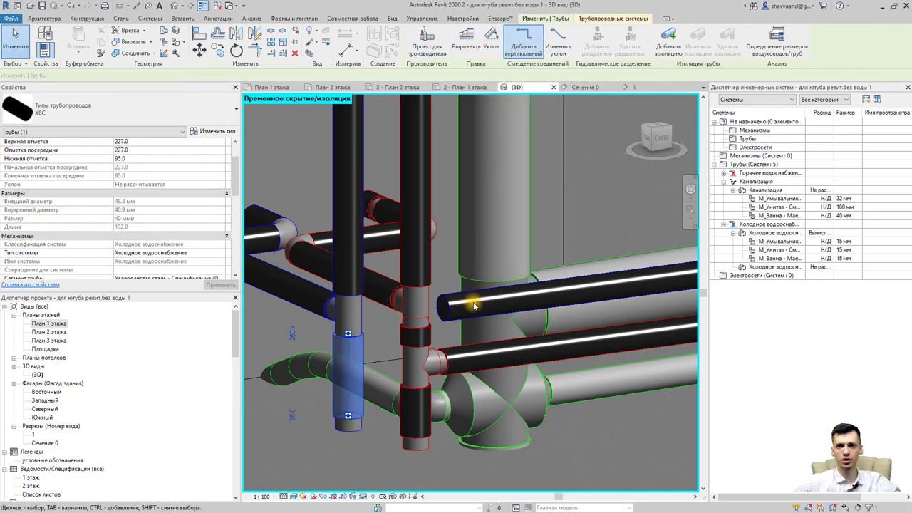
{"action": "mouse_move", "coordinate": [472, 303]}
{"action": "middle_mouse_down", "text": "shift"}
{"action": "mouse_move", "coordinate": [439, 316]}
{"action": "mouse_move", "coordinate": [466, 257]}
{"action": "mouse_move", "coordinate": [473, 297]}
{"action": "mouse_move", "coordinate": [475, 281]}
{"action": "mouse_move", "coordinate": [563, 288]}
{"action": "mouse_move", "coordinate": [460, 301]}
{"action": "middle_mouse_up", "text": "shift"}
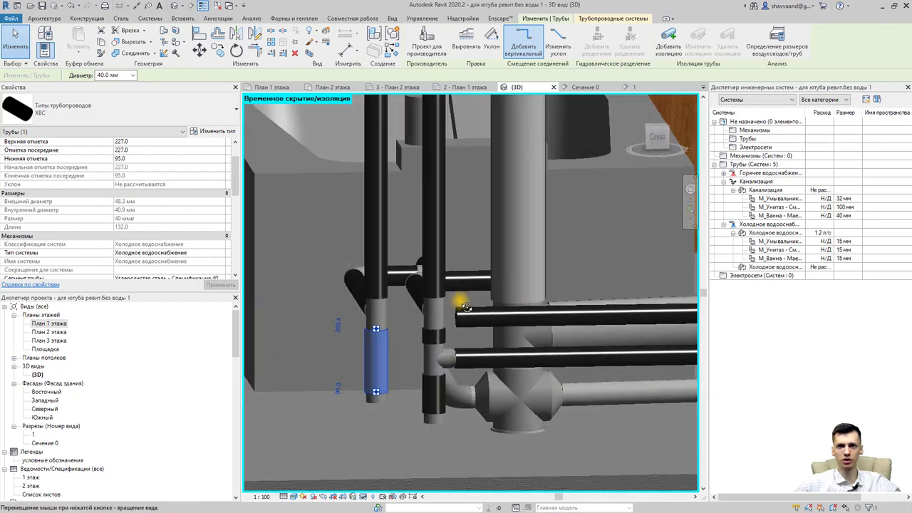
In section Сечение 0, start a matching pipe from the cold-water pipe's end, then cancel it.
{"action": "double_click", "coordinate": [41, 442]}
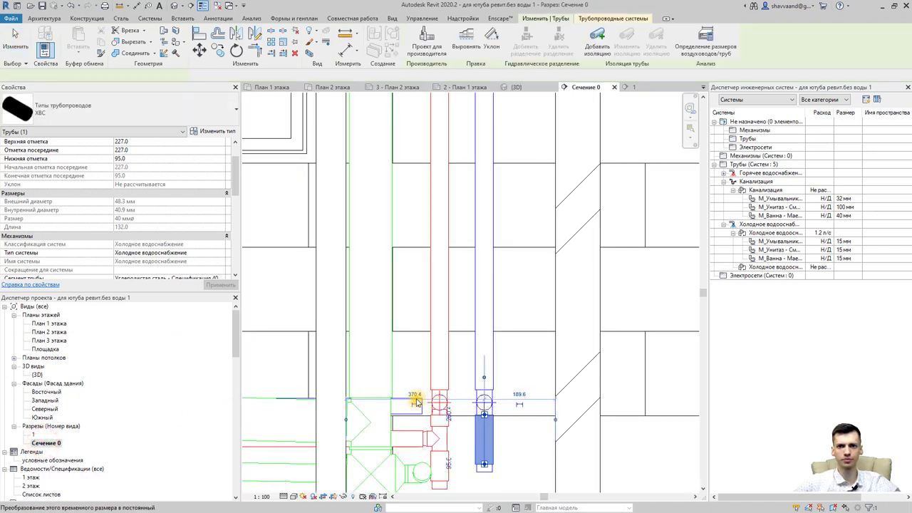
{"action": "scroll", "coordinate": [415, 402], "scroll_direction": "up", "scroll_amount": 3}
{"action": "left_click", "coordinate": [428, 428]}
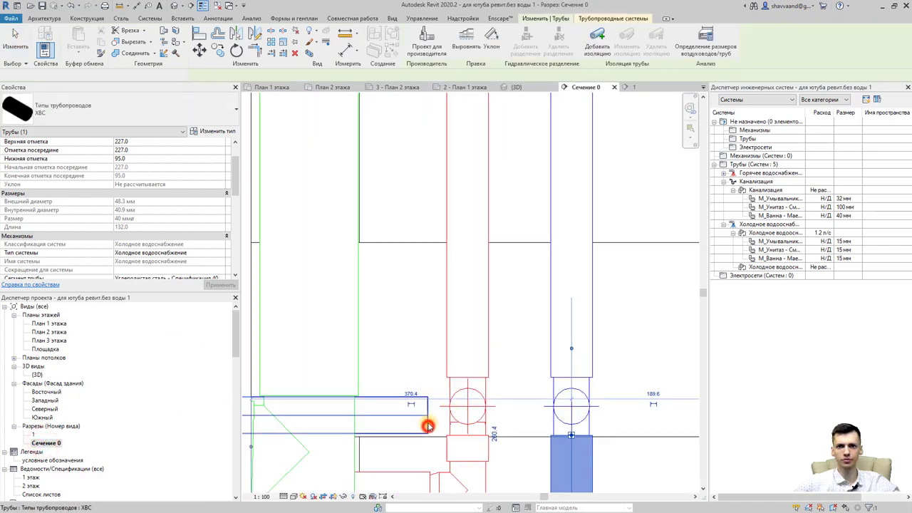
{"action": "left_click", "coordinate": [391, 51]}
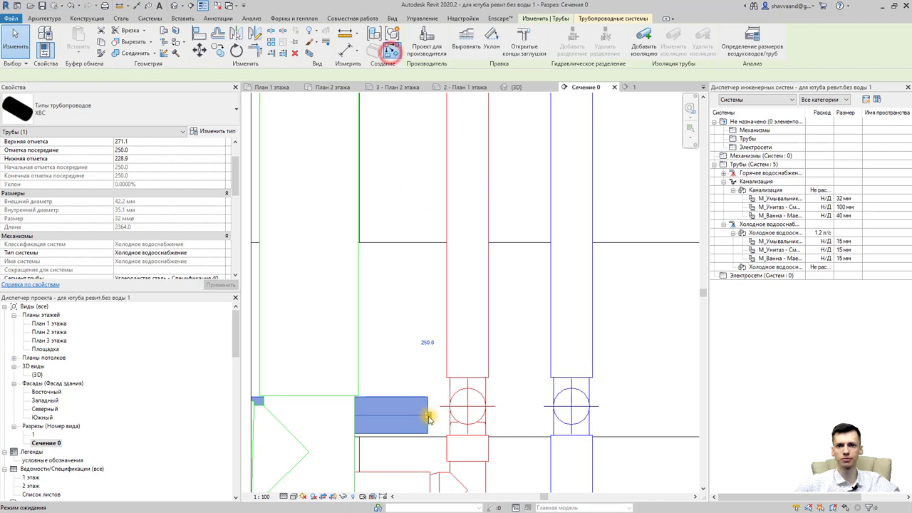
{"action": "left_click", "coordinate": [427, 413]}
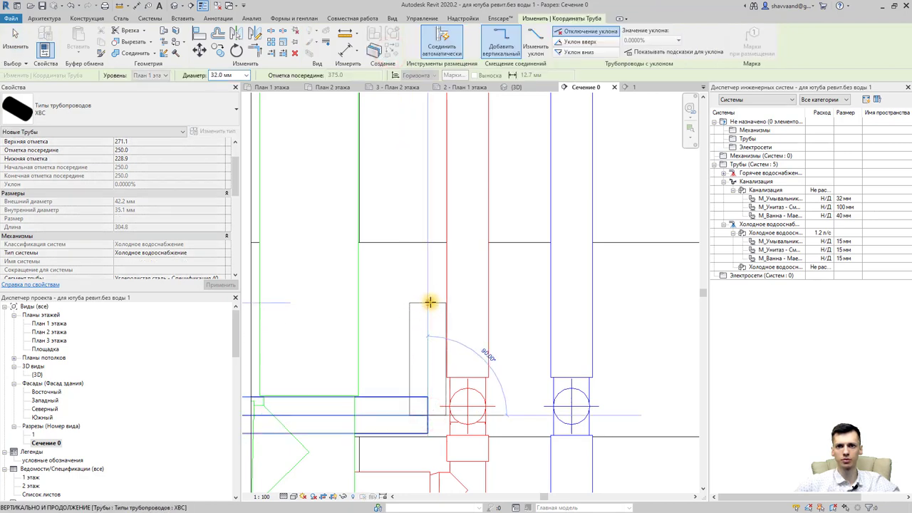
{"action": "key", "text": "Escape"}
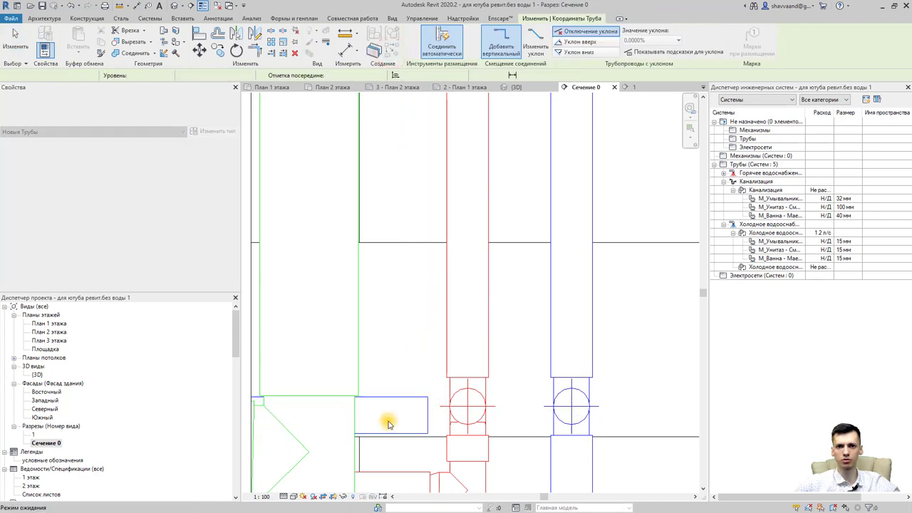
{"action": "key", "text": "Escape"}
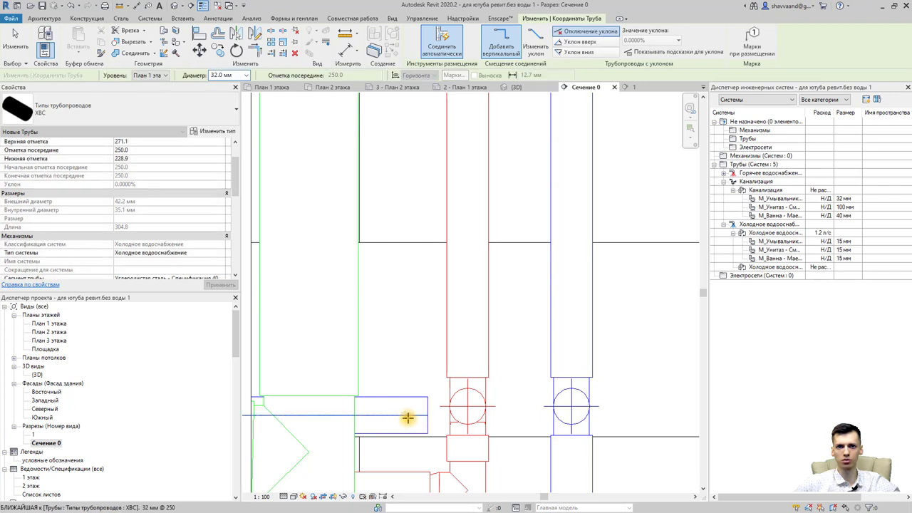
Shorten the cold-water pipe and run a vertical pipe up from its end through an elbow.
{"action": "left_click", "coordinate": [426, 416]}
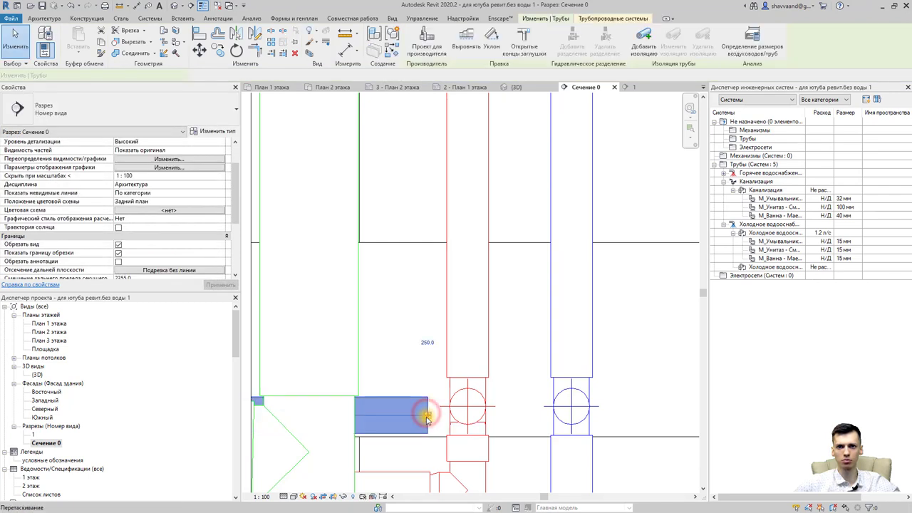
{"action": "left_click", "coordinate": [427, 416]}
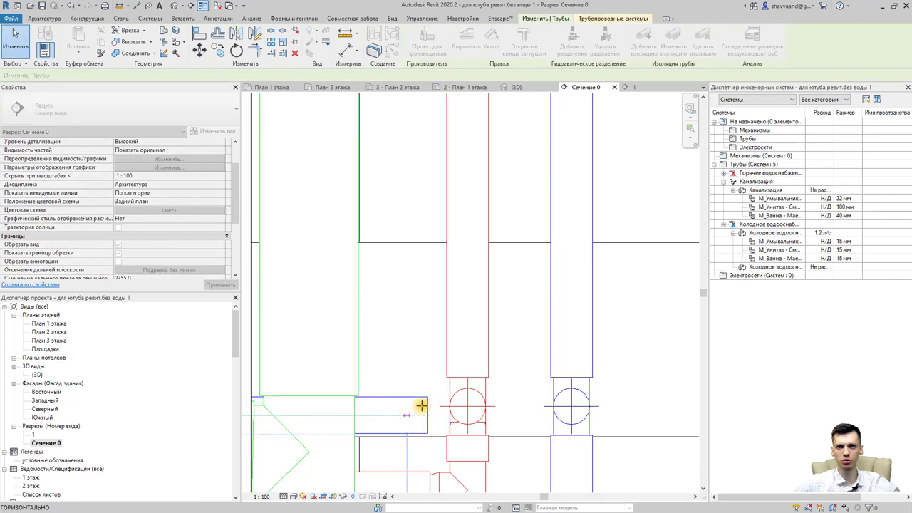
{"action": "left_click_drag", "start_coordinate": [416, 412], "coordinate": [408, 415]}
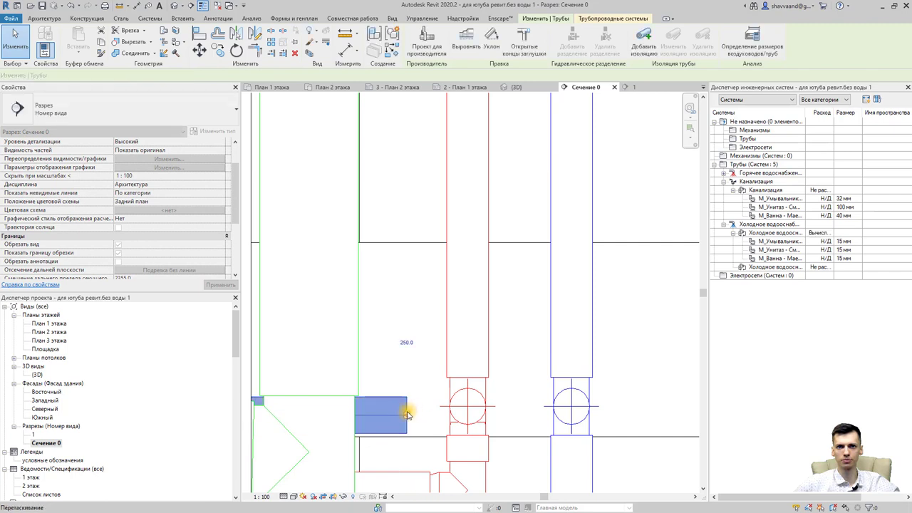
{"action": "left_click", "coordinate": [389, 50]}
{"action": "left_click", "coordinate": [407, 415]}
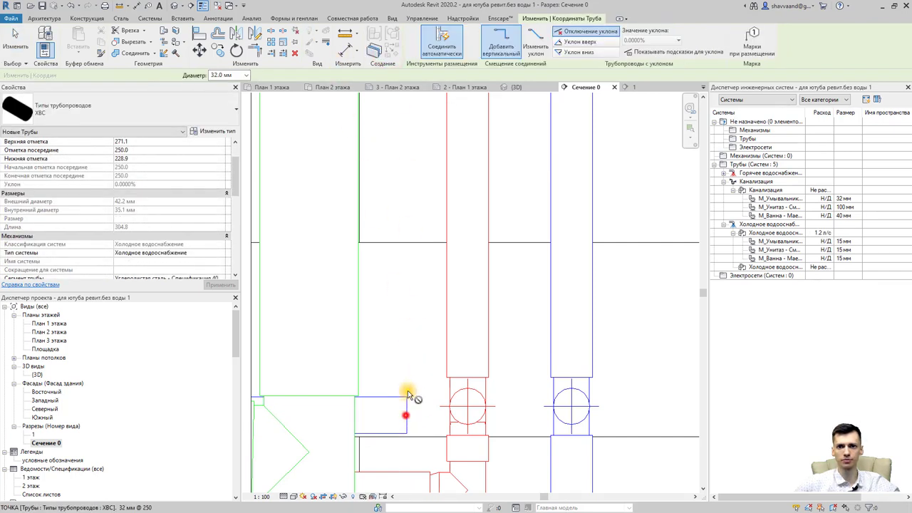
{"action": "left_click", "coordinate": [409, 334]}
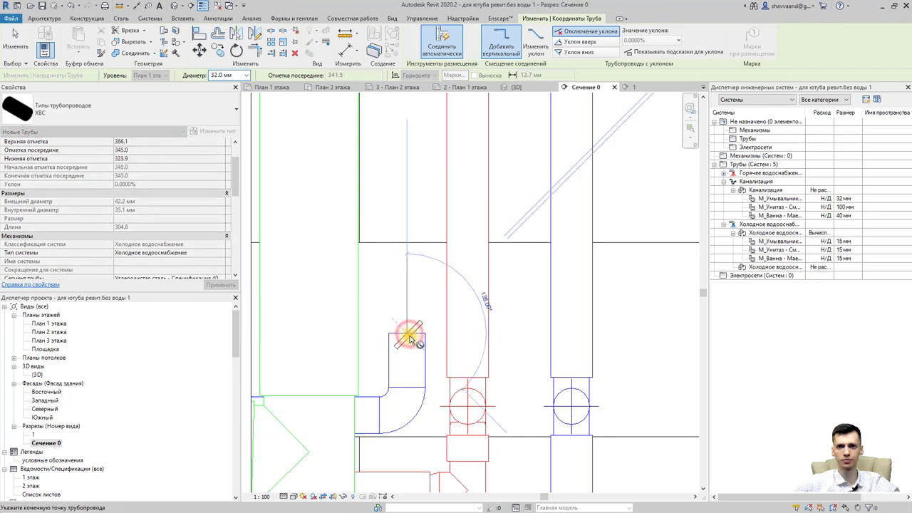
{"action": "key", "text": "Escape"}
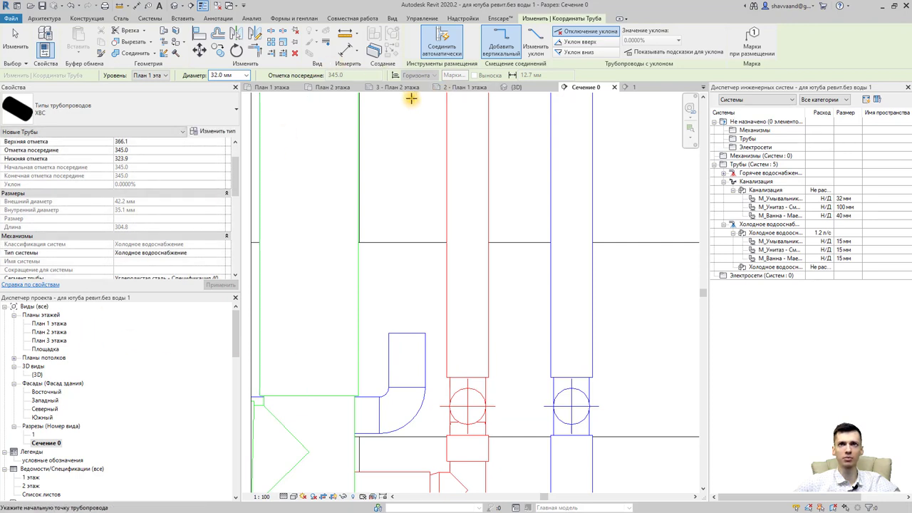
On План 1 этажа, draw a matching pipe connecting the cold-water riser to the line above.
{"action": "double_click", "coordinate": [54, 324]}
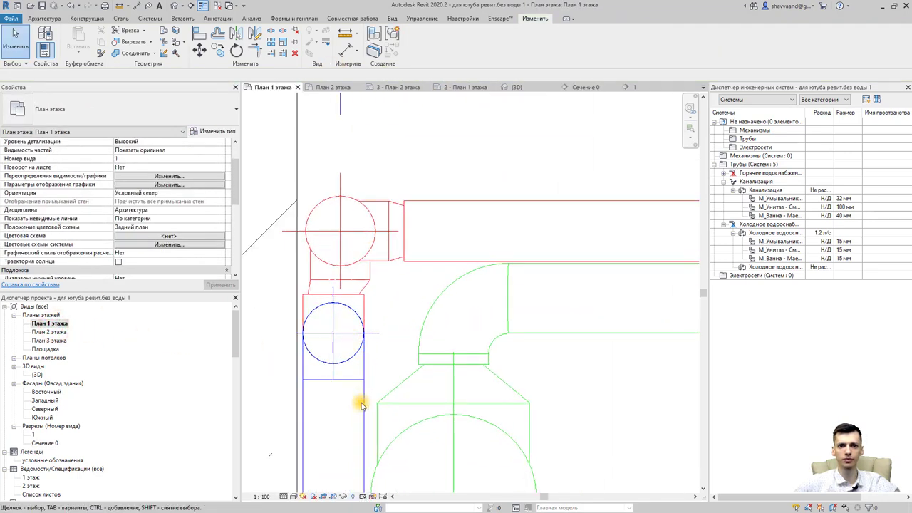
{"action": "left_click", "coordinate": [362, 402]}
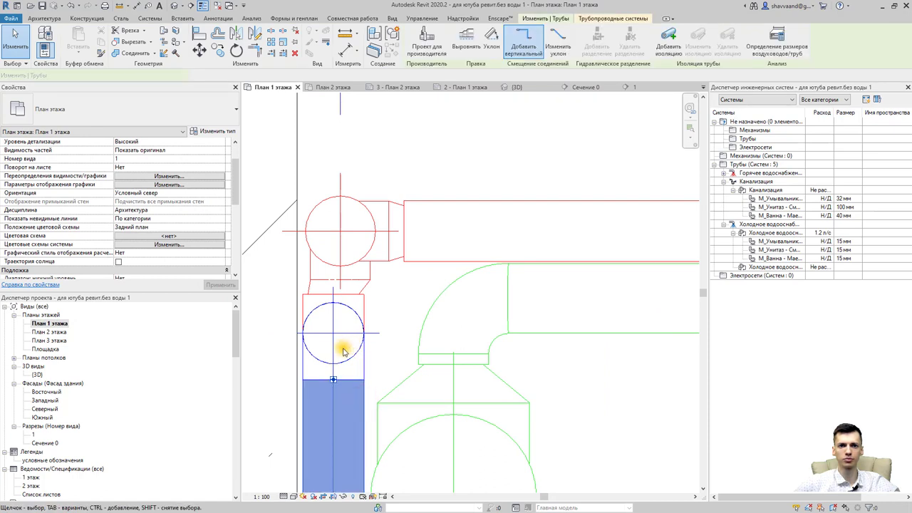
{"action": "left_click", "coordinate": [361, 347]}
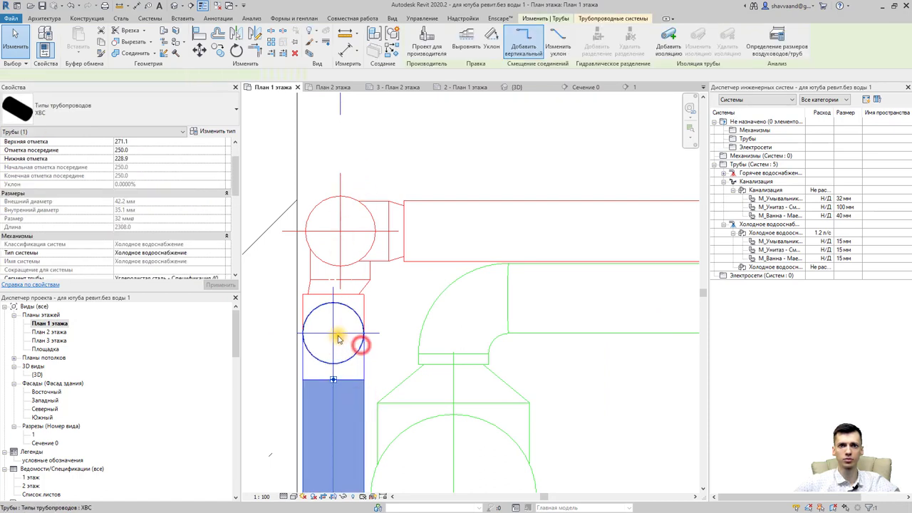
{"action": "left_click_drag", "start_coordinate": [339, 339], "coordinate": [333, 336]}
{"action": "right_click", "coordinate": [333, 336]}
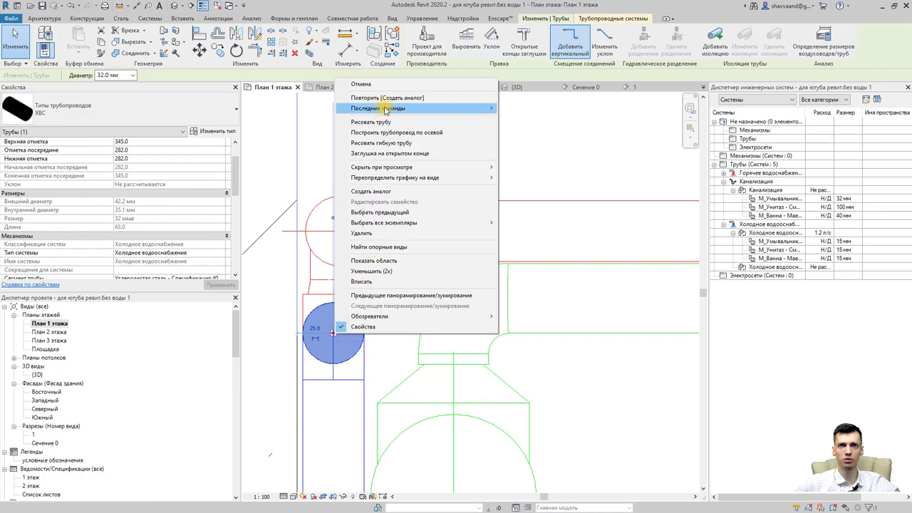
{"action": "left_click", "coordinate": [381, 123]}
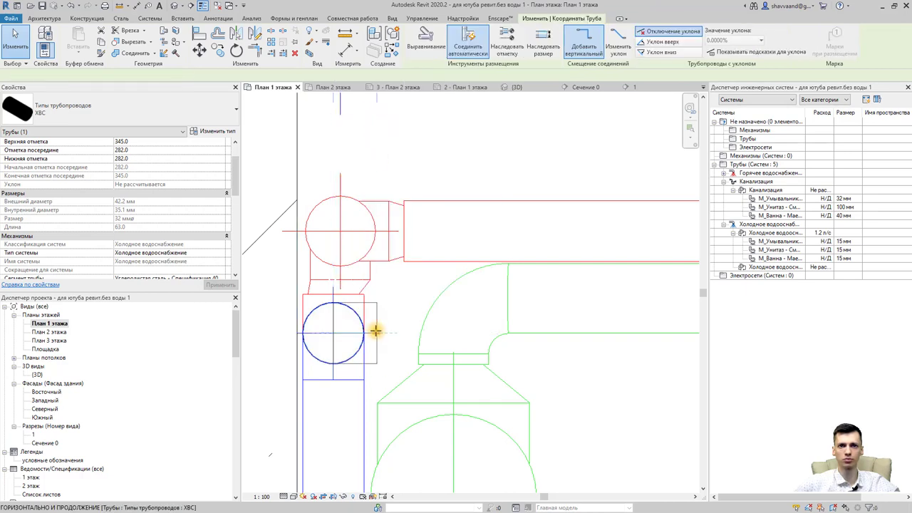
{"action": "scroll", "coordinate": [428, 329], "scroll_direction": "down", "scroll_amount": 1}
{"action": "scroll", "coordinate": [427, 329], "scroll_direction": "down", "scroll_amount": 2}
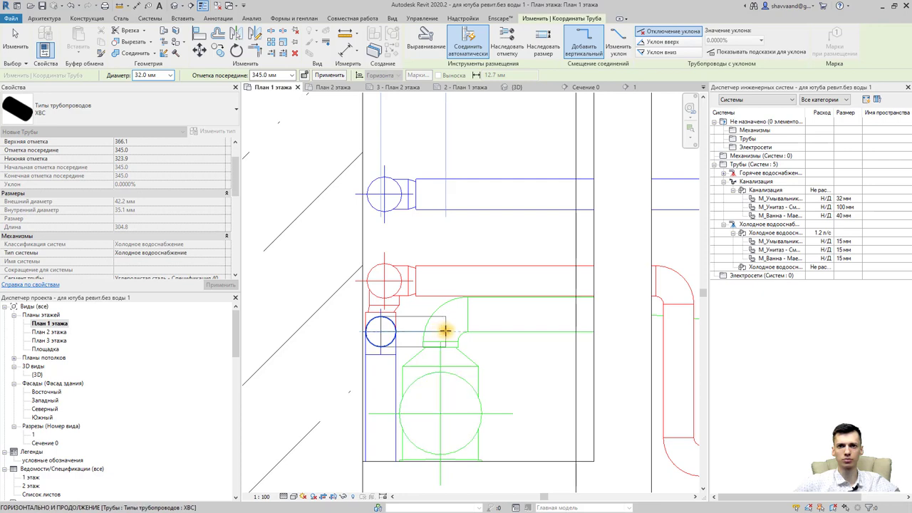
{"action": "left_click", "coordinate": [446, 330]}
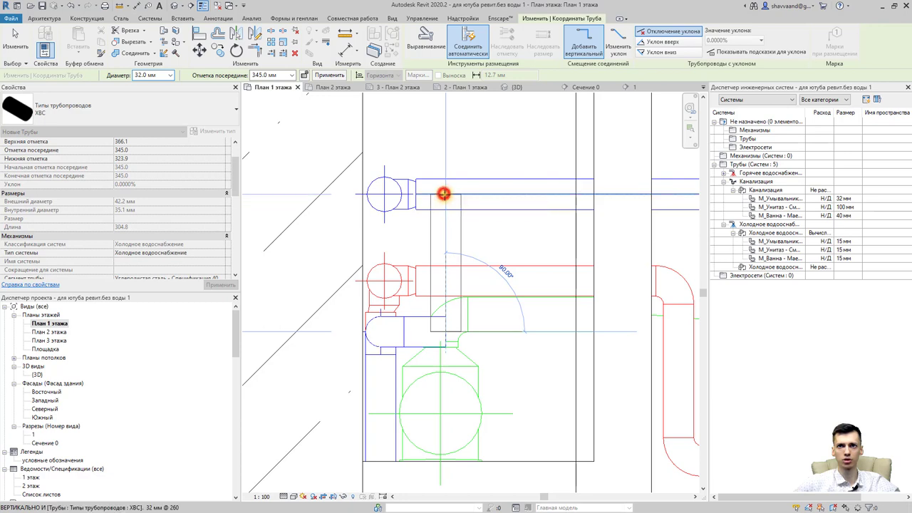
{"action": "left_click", "coordinate": [444, 194]}
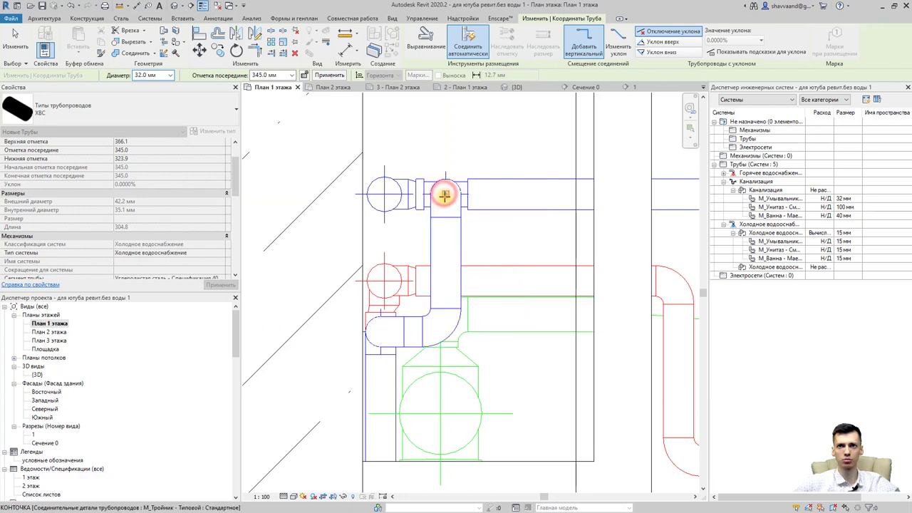
Inspect the new pipe junction in the 3D view, then return to План 1 этажа.
{"action": "left_click", "coordinate": [174, 6]}
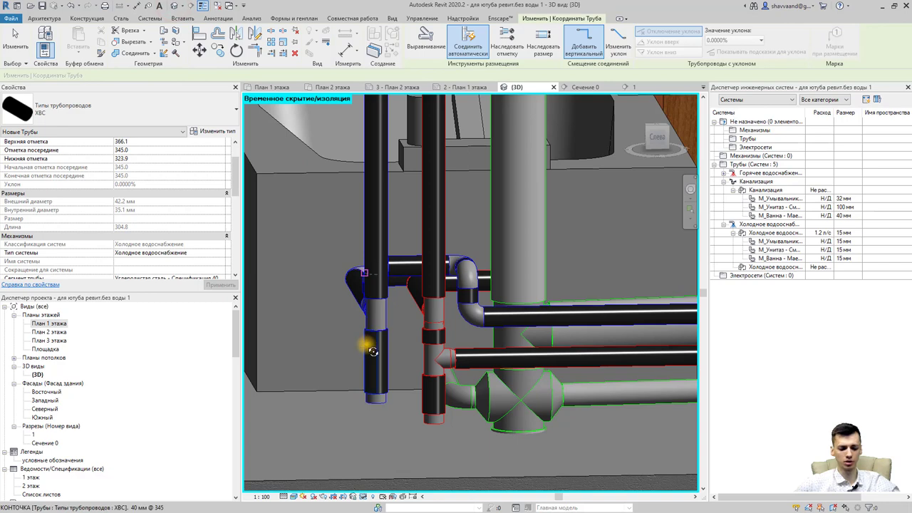
{"action": "mouse_move", "coordinate": [373, 351]}
{"action": "middle_mouse_down", "text": "shift"}
{"action": "mouse_move", "coordinate": [425, 278]}
{"action": "mouse_move", "coordinate": [550, 350]}
{"action": "mouse_move", "coordinate": [519, 350]}
{"action": "mouse_move", "coordinate": [532, 362]}
{"action": "mouse_move", "coordinate": [389, 349]}
{"action": "mouse_move", "coordinate": [444, 330]}
{"action": "mouse_move", "coordinate": [368, 338]}
{"action": "mouse_move", "coordinate": [303, 363]}
{"action": "mouse_move", "coordinate": [391, 370]}
{"action": "mouse_move", "coordinate": [399, 329]}
{"action": "mouse_move", "coordinate": [425, 345]}
{"action": "mouse_move", "coordinate": [406, 356]}
{"action": "mouse_move", "coordinate": [387, 342]}
{"action": "middle_mouse_up", "text": "shift"}
{"action": "key", "text": "Escape"}
{"action": "key", "text": "Escape"}
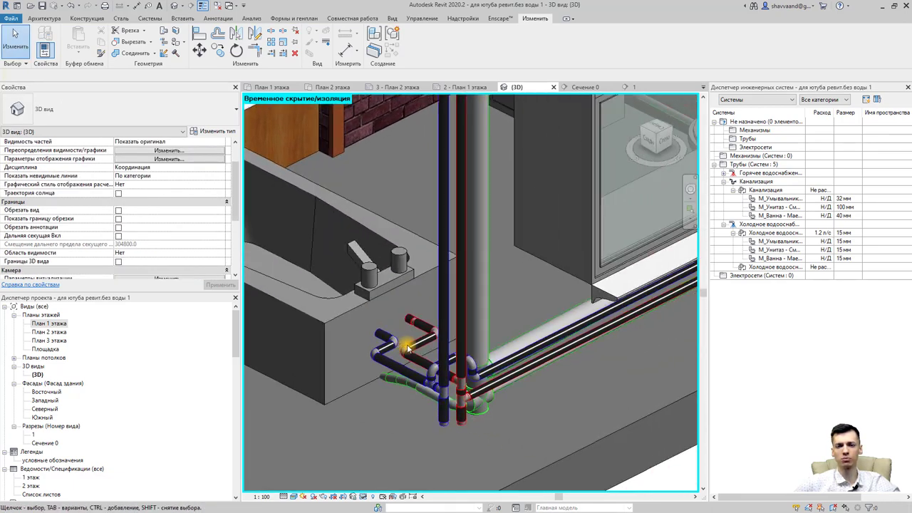
{"action": "scroll", "coordinate": [371, 363], "scroll_direction": "up", "scroll_amount": 2}
{"action": "scroll", "coordinate": [401, 387], "scroll_direction": "up", "scroll_amount": 3}
{"action": "mouse_move", "coordinate": [401, 387]}
{"action": "middle_mouse_down", "text": "shift"}
{"action": "mouse_move", "coordinate": [444, 401]}
{"action": "mouse_move", "coordinate": [373, 359]}
{"action": "mouse_move", "coordinate": [374, 368]}
{"action": "middle_mouse_up", "text": "shift"}
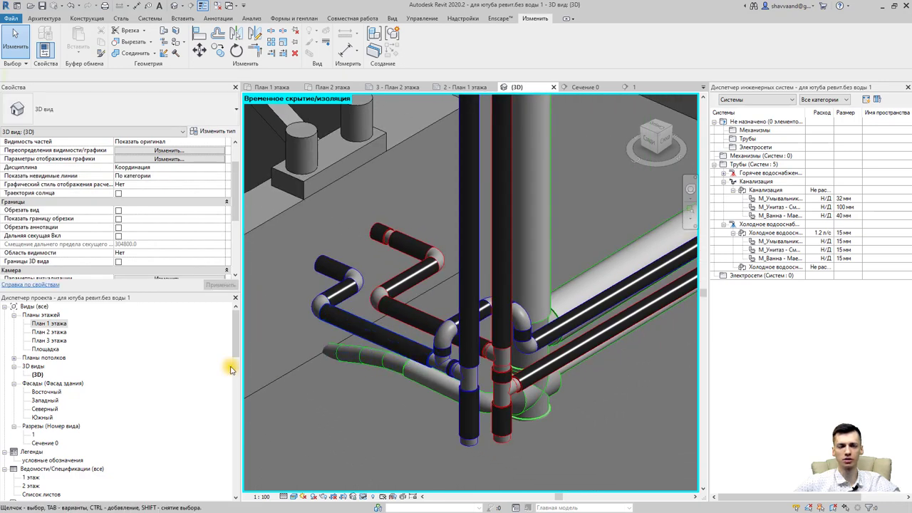
{"action": "double_click", "coordinate": [47, 325]}
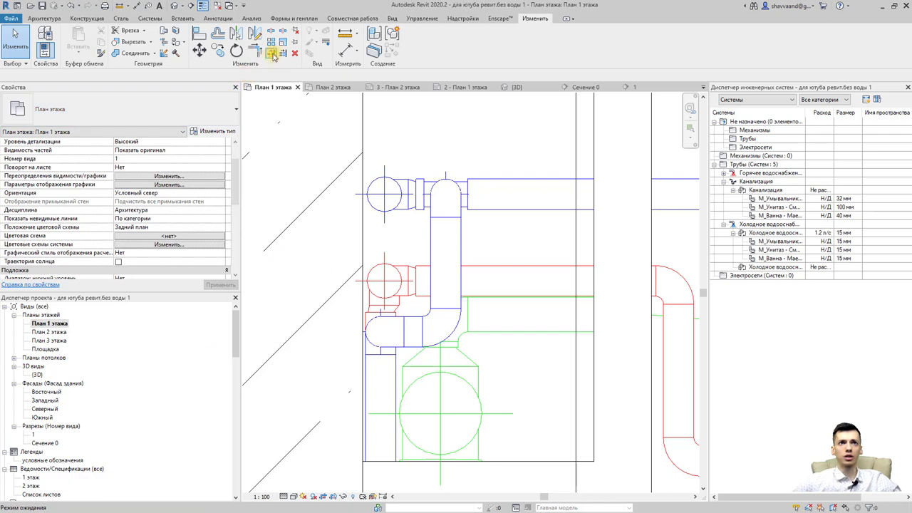
Load the Краны шаровые резьбовые.rfa ball-valve family through the Pipe Accessory tool.
{"action": "left_click", "coordinate": [157, 21]}
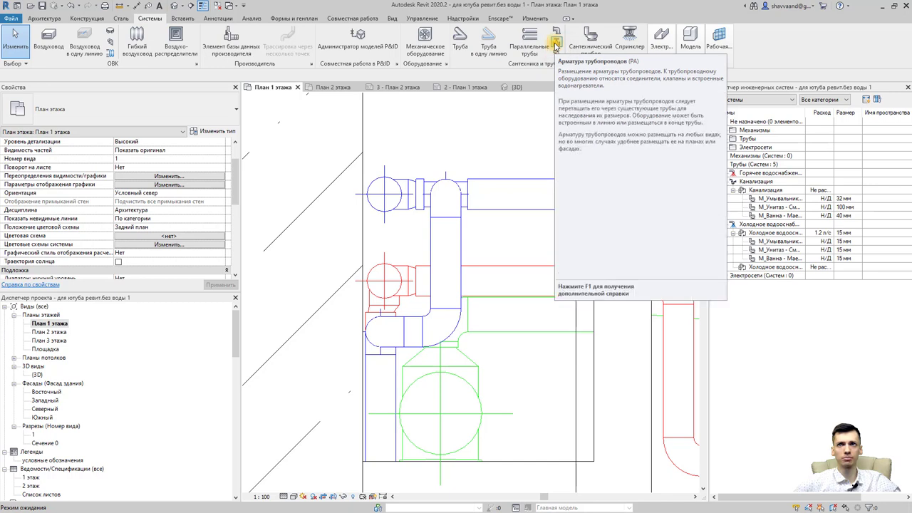
{"action": "left_click", "coordinate": [556, 44]}
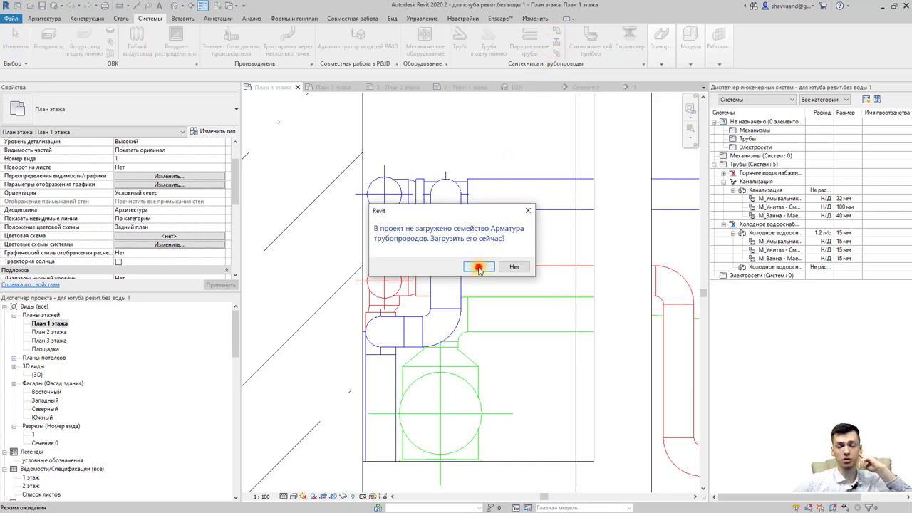
{"action": "left_click", "coordinate": [479, 267]}
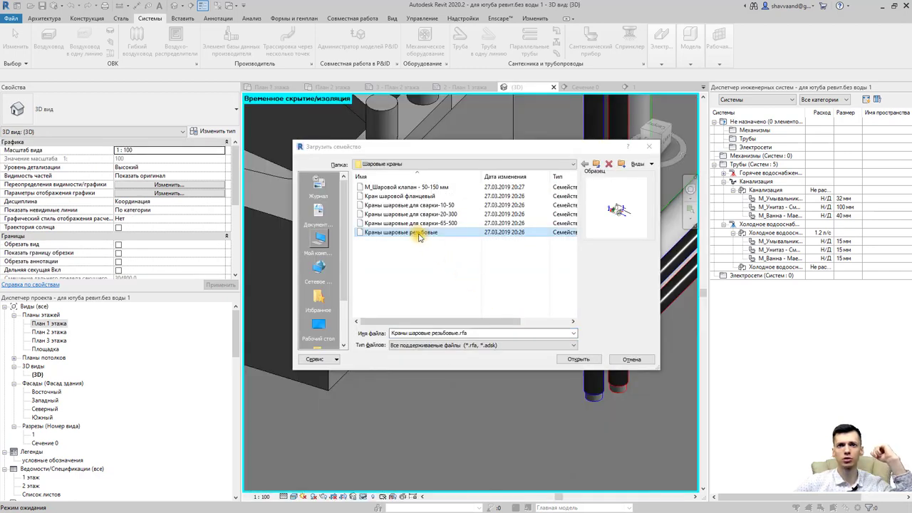
{"action": "left_click", "coordinate": [420, 236]}
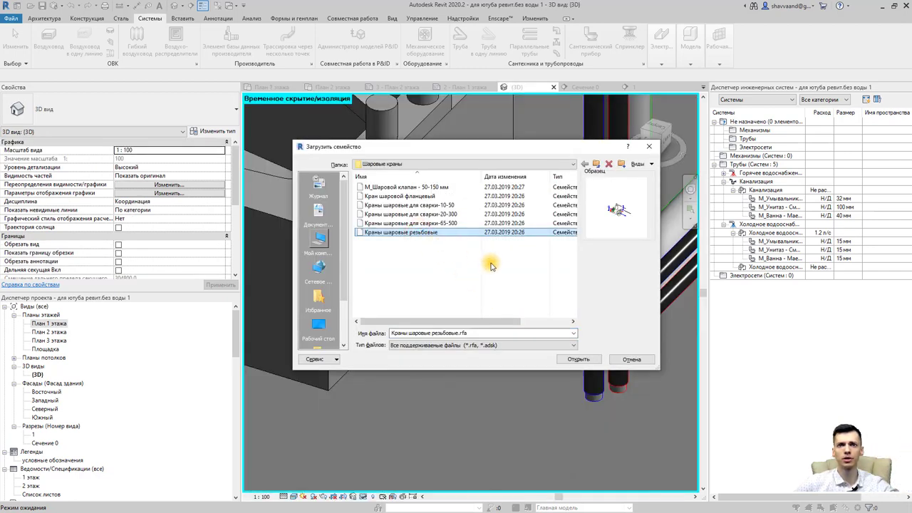
{"action": "left_click", "coordinate": [580, 361]}
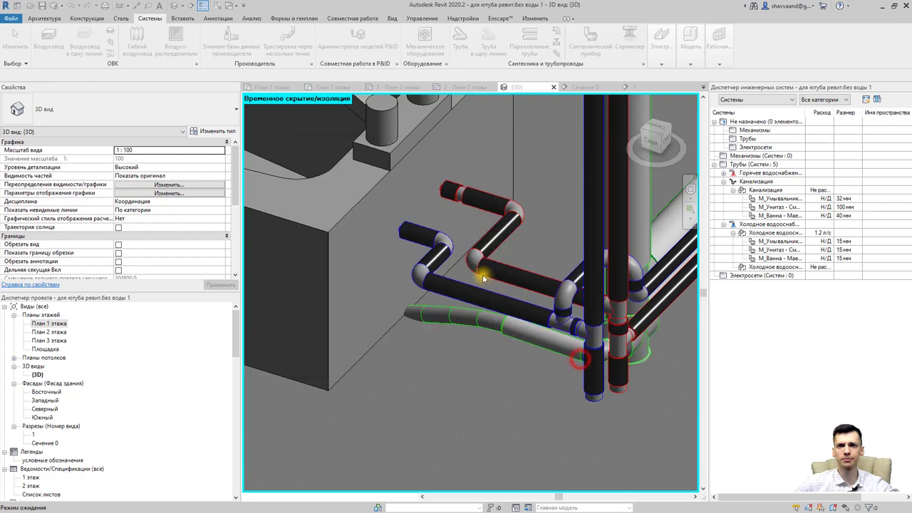
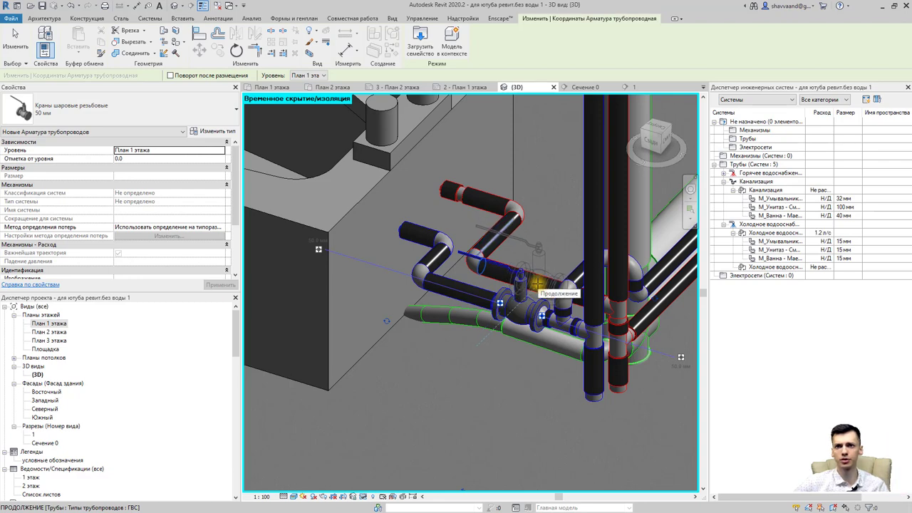
Place a Кран шаровый резьбовой 50 мм ball valve on the hot supply pipe by the bathtub.
{"action": "left_click", "coordinate": [536, 282]}
{"action": "mouse_move", "coordinate": [421, 263]}
{"action": "middle_mouse_down", "text": "shift"}
{"action": "mouse_move", "coordinate": [625, 318]}
{"action": "mouse_move", "coordinate": [570, 228]}
{"action": "middle_mouse_up", "text": "shift"}
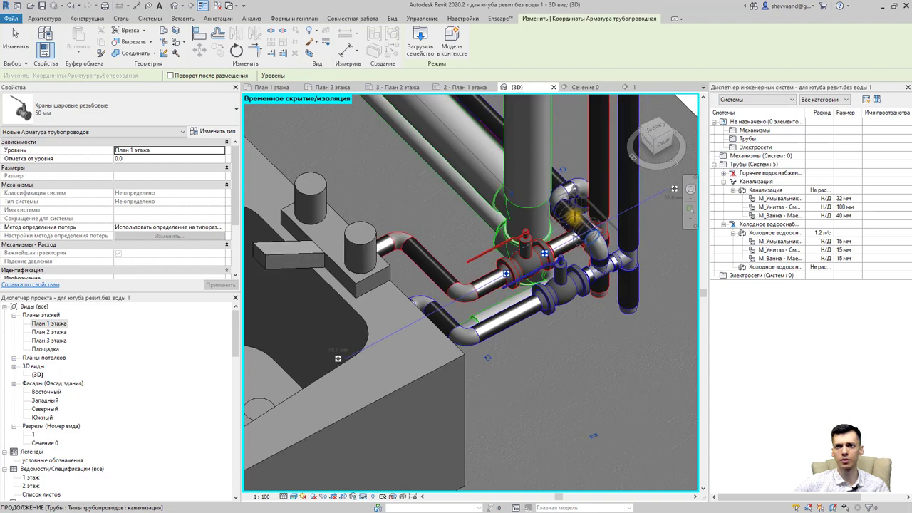
{"action": "key", "text": "Escape"}
Add a similar valve (CS) on the cold pipe, deleting the conflicting elements, and inspect it.
{"action": "key", "text": "c"}
{"action": "key", "text": "s"}
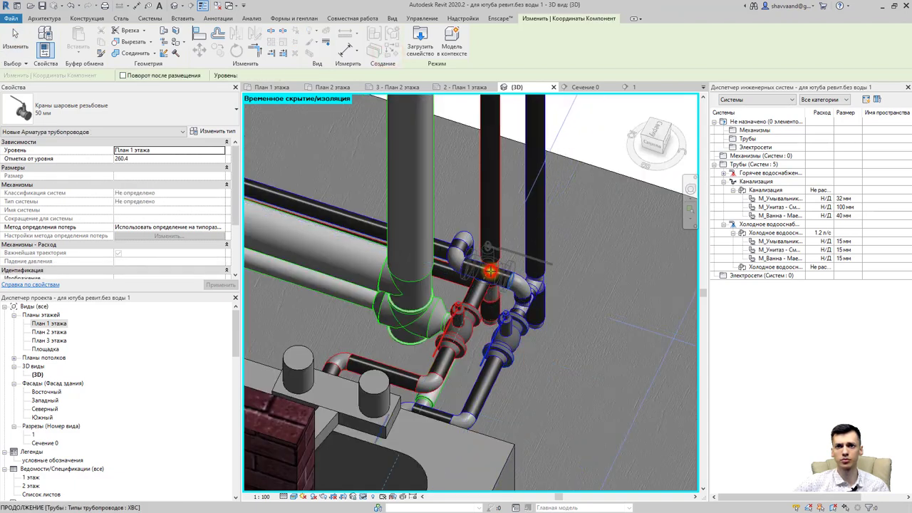
{"action": "left_click", "coordinate": [491, 273]}
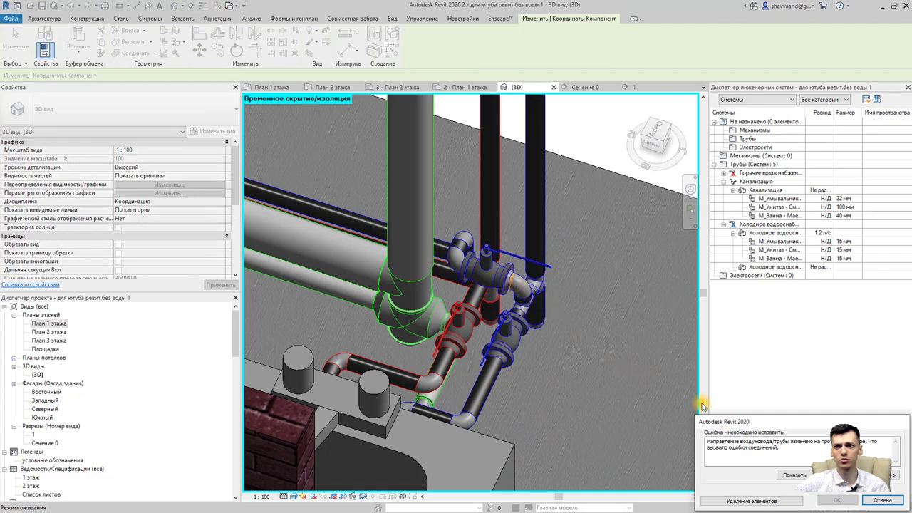
{"action": "left_click", "coordinate": [763, 503]}
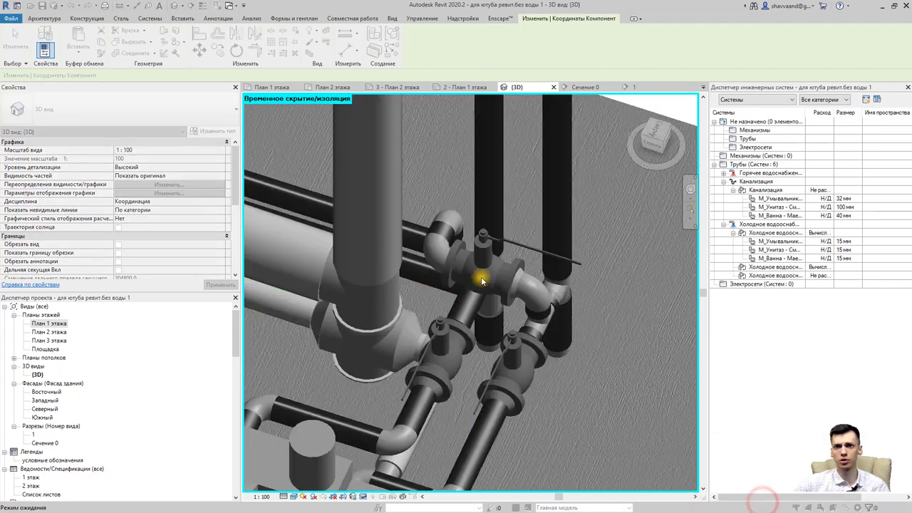
{"action": "scroll", "coordinate": [423, 271], "scroll_direction": "up", "scroll_amount": 2}
{"action": "scroll", "coordinate": [474, 320], "scroll_direction": "up", "scroll_amount": 2}
{"action": "scroll", "coordinate": [471, 332], "scroll_direction": "down", "scroll_amount": 2}
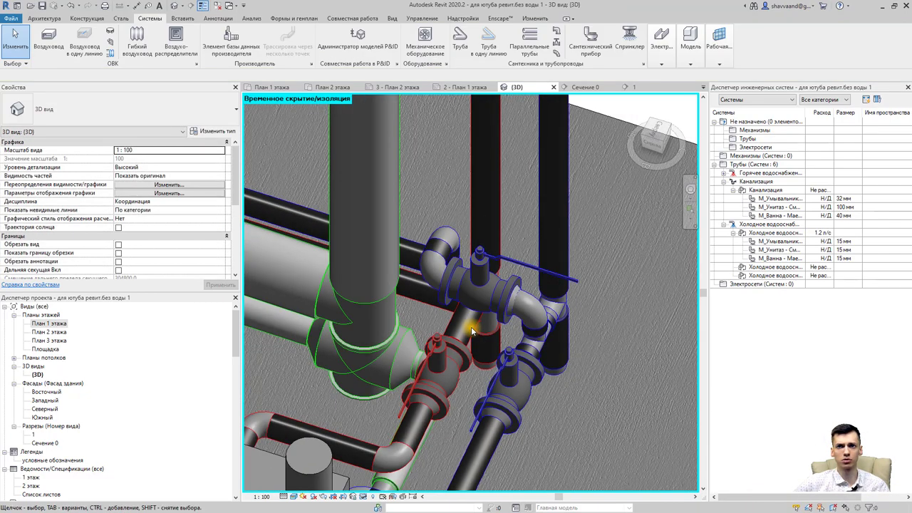
{"action": "mouse_move", "coordinate": [491, 332]}
{"action": "middle_mouse_down", "text": "shift"}
{"action": "mouse_move", "coordinate": [603, 317]}
{"action": "mouse_move", "coordinate": [565, 327]}
{"action": "mouse_move", "coordinate": [407, 321]}
{"action": "middle_mouse_up", "text": "shift"}
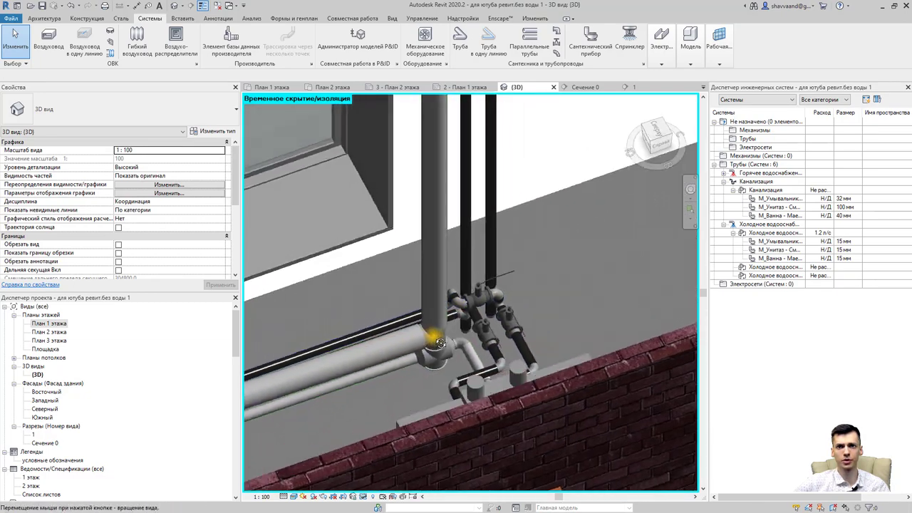
{"action": "scroll", "coordinate": [498, 330], "scroll_direction": "up", "scroll_amount": 2}
{"action": "middle_click_drag", "start_coordinate": [524, 333], "coordinate": [416, 329], "text": "shift"}
{"action": "mouse_move", "coordinate": [361, 362]}
{"action": "middle_mouse_down", "text": "shift"}
{"action": "mouse_move", "coordinate": [183, 350]}
{"action": "mouse_move", "coordinate": [347, 315]}
{"action": "mouse_move", "coordinate": [238, 335]}
{"action": "mouse_move", "coordinate": [495, 310]}
{"action": "mouse_move", "coordinate": [387, 297]}
{"action": "mouse_move", "coordinate": [385, 318]}
{"action": "mouse_move", "coordinate": [385, 306]}
{"action": "middle_mouse_up", "text": "shift"}
{"action": "scroll", "coordinate": [386, 306], "scroll_direction": "up", "scroll_amount": 3}
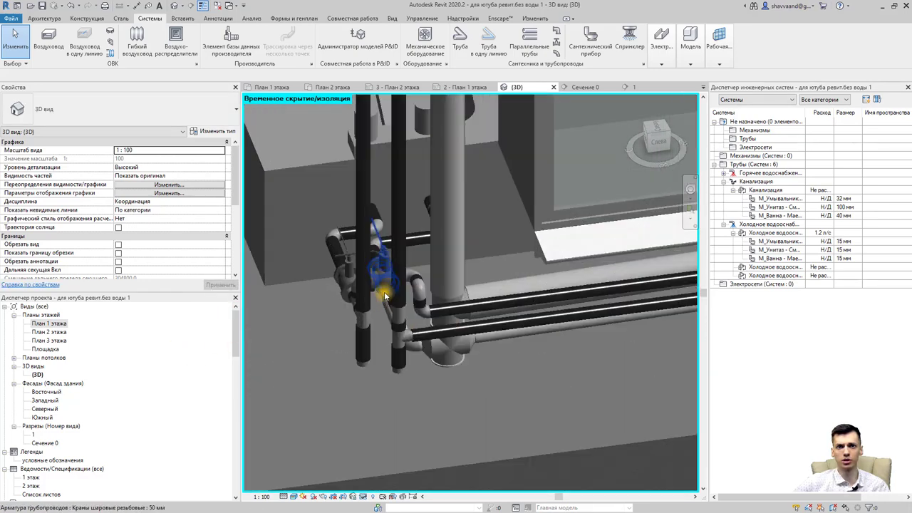
Create a similar ball valve (CS) on the brick-corner vertical pipe, deleting conflicting elements.
{"action": "left_click", "coordinate": [383, 270]}
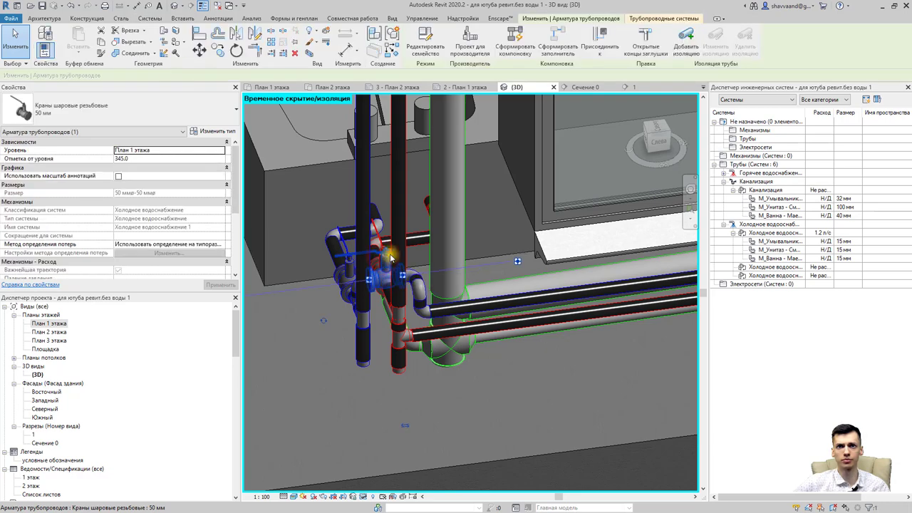
{"action": "key", "text": "c"}
{"action": "key", "text": "s"}
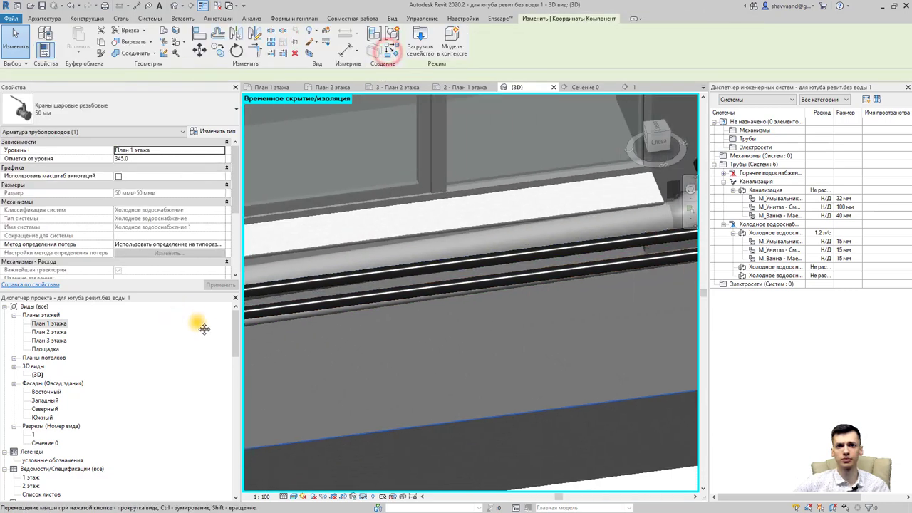
{"action": "middle_click_drag", "start_coordinate": [320, 320], "coordinate": [375, 280], "text": "shift"}
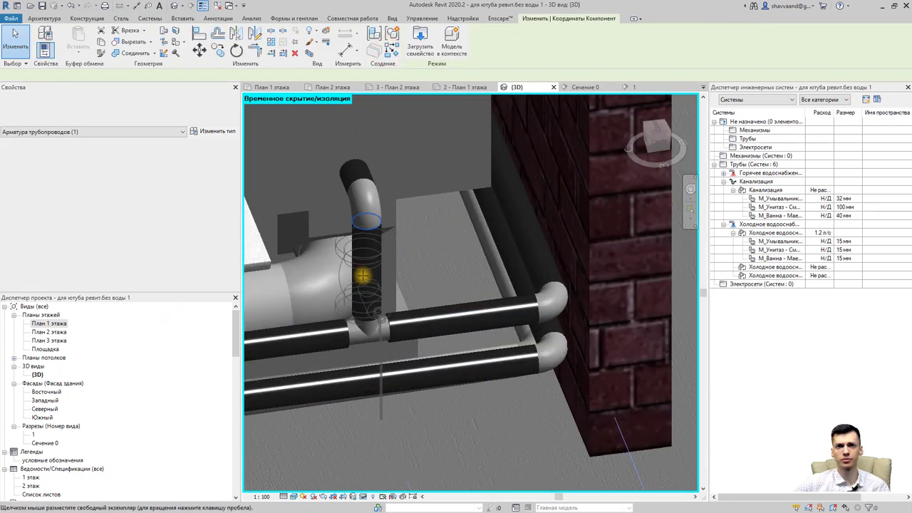
{"action": "left_click", "coordinate": [366, 275]}
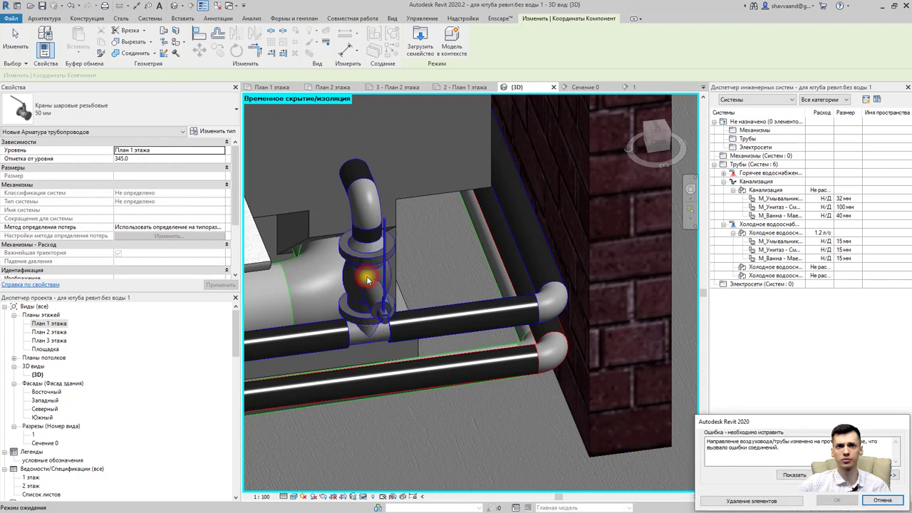
{"action": "middle_click_drag", "start_coordinate": [399, 281], "coordinate": [424, 285], "text": "shift"}
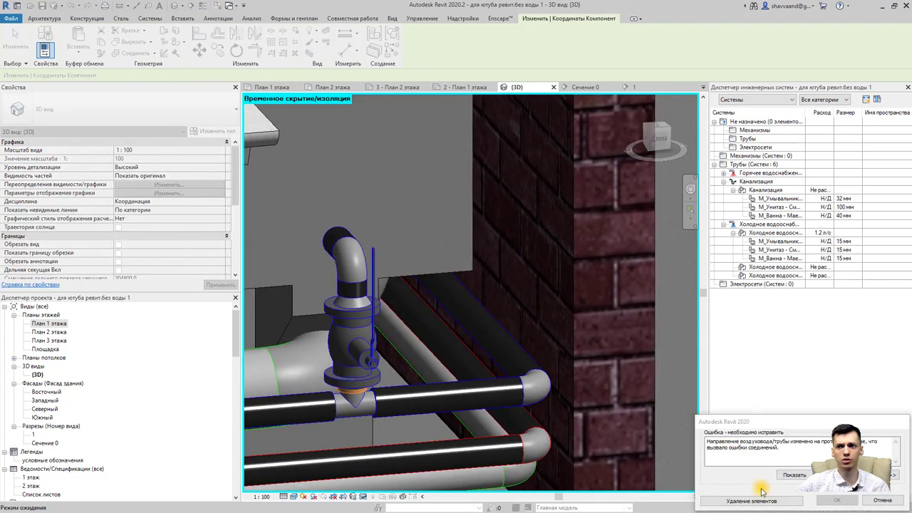
{"action": "left_click", "coordinate": [741, 500]}
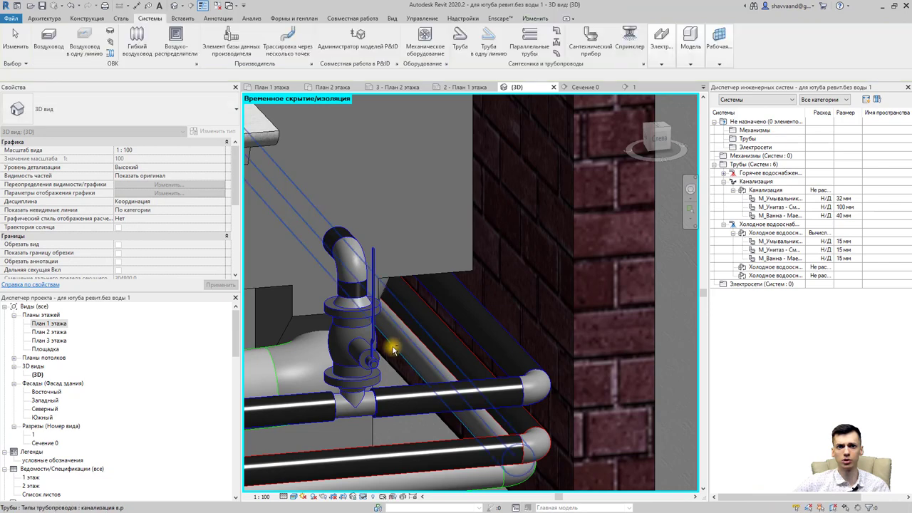
{"action": "mouse_move", "coordinate": [385, 342]}
{"action": "middle_mouse_down", "text": "shift"}
{"action": "mouse_move", "coordinate": [411, 362]}
{"action": "mouse_move", "coordinate": [483, 295]}
{"action": "mouse_move", "coordinate": [498, 326]}
{"action": "mouse_move", "coordinate": [464, 306]}
{"action": "mouse_move", "coordinate": [476, 339]}
{"action": "mouse_move", "coordinate": [367, 251]}
{"action": "mouse_move", "coordinate": [420, 277]}
{"action": "mouse_move", "coordinate": [417, 363]}
{"action": "mouse_move", "coordinate": [470, 225]}
{"action": "mouse_move", "coordinate": [413, 224]}
{"action": "mouse_move", "coordinate": [472, 204]}
{"action": "mouse_move", "coordinate": [496, 322]}
{"action": "mouse_move", "coordinate": [401, 188]}
{"action": "mouse_move", "coordinate": [458, 353]}
{"action": "middle_mouse_up", "text": "shift"}
Place a similar ball valve on the vertical pipe beside the sink.
{"action": "left_click", "coordinate": [432, 360]}
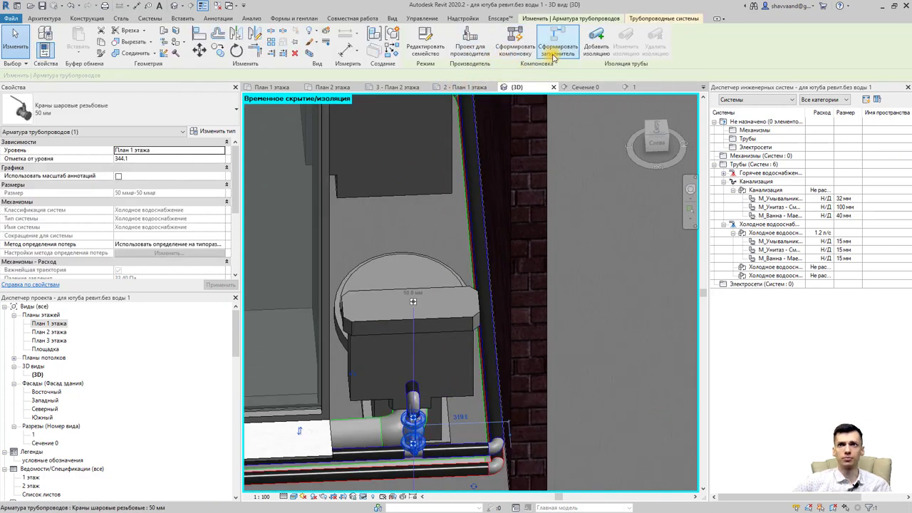
{"action": "mouse_move", "coordinate": [414, 299]}
{"action": "middle_mouse_down", "text": "shift"}
{"action": "mouse_move", "coordinate": [418, 242]}
{"action": "mouse_move", "coordinate": [484, 277]}
{"action": "mouse_move", "coordinate": [476, 259]}
{"action": "middle_mouse_up", "text": "shift"}
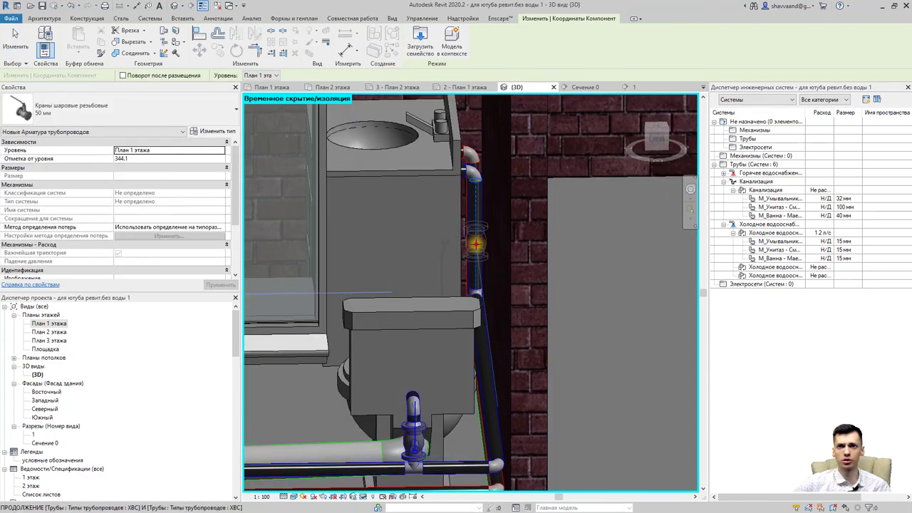
{"action": "middle_click_drag", "start_coordinate": [484, 250], "coordinate": [516, 342], "text": "shift"}
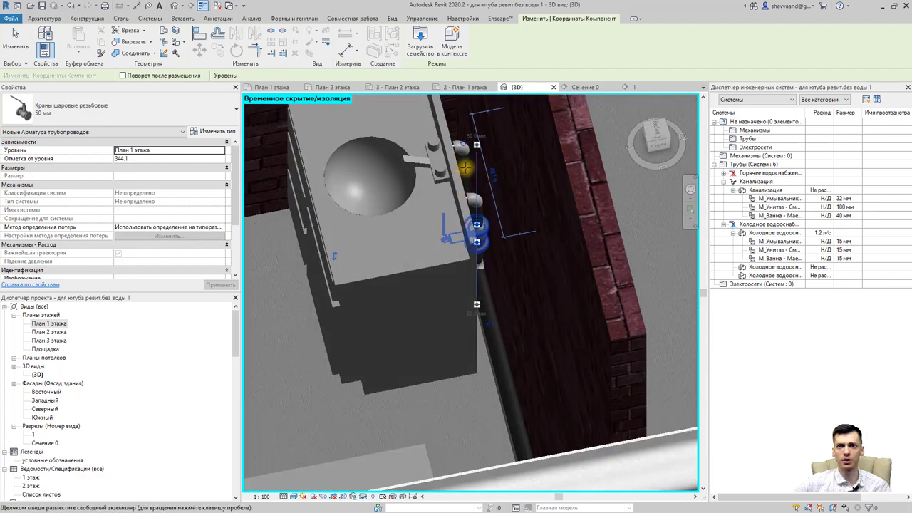
{"action": "mouse_move", "coordinate": [517, 343]}
{"action": "middle_mouse_down", "text": "shift"}
{"action": "mouse_move", "coordinate": [486, 207]}
{"action": "mouse_move", "coordinate": [476, 293]}
{"action": "middle_mouse_up", "text": "shift"}
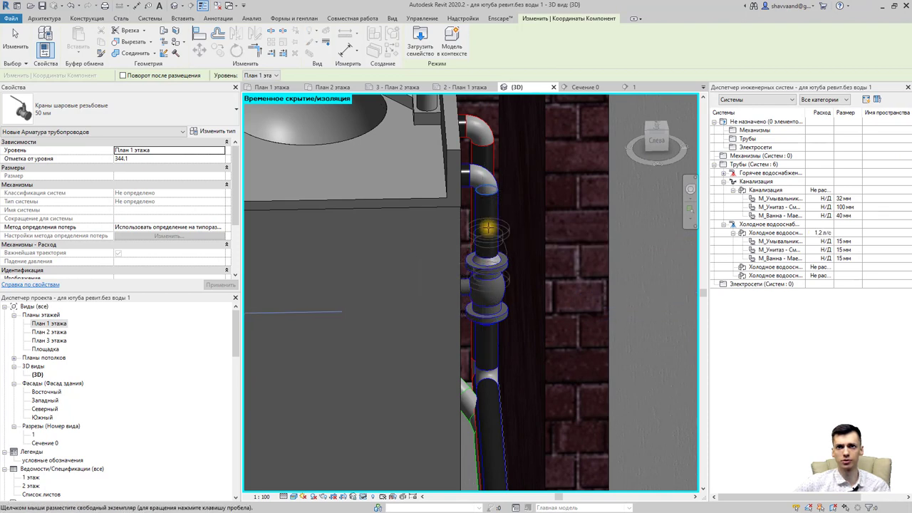
{"action": "scroll", "coordinate": [475, 283], "scroll_direction": "down", "scroll_amount": 3}
{"action": "key", "text": "Escape"}
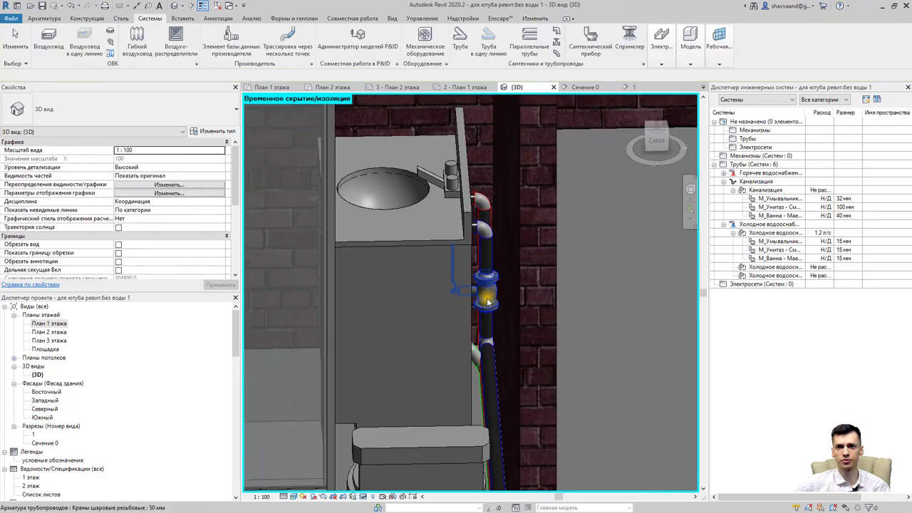
Delete the sink-riser valve again and return the view to the bathtub pipes.
{"action": "left_click", "coordinate": [487, 311]}
{"action": "key", "text": "Delete"}
{"action": "scroll", "coordinate": [488, 314], "scroll_direction": "up", "scroll_amount": 2}
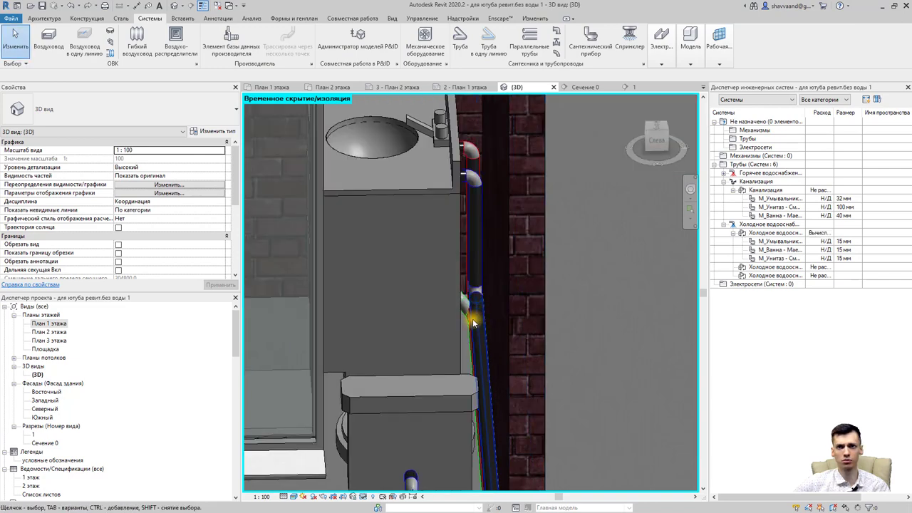
{"action": "mouse_move", "coordinate": [473, 322]}
{"action": "middle_mouse_down", "text": "shift"}
{"action": "mouse_move", "coordinate": [361, 354]}
{"action": "mouse_move", "coordinate": [393, 314]}
{"action": "mouse_move", "coordinate": [363, 330]}
{"action": "mouse_move", "coordinate": [362, 346]}
{"action": "mouse_move", "coordinate": [411, 359]}
{"action": "mouse_move", "coordinate": [445, 389]}
{"action": "mouse_move", "coordinate": [428, 255]}
{"action": "mouse_move", "coordinate": [424, 319]}
{"action": "middle_mouse_up", "text": "shift"}
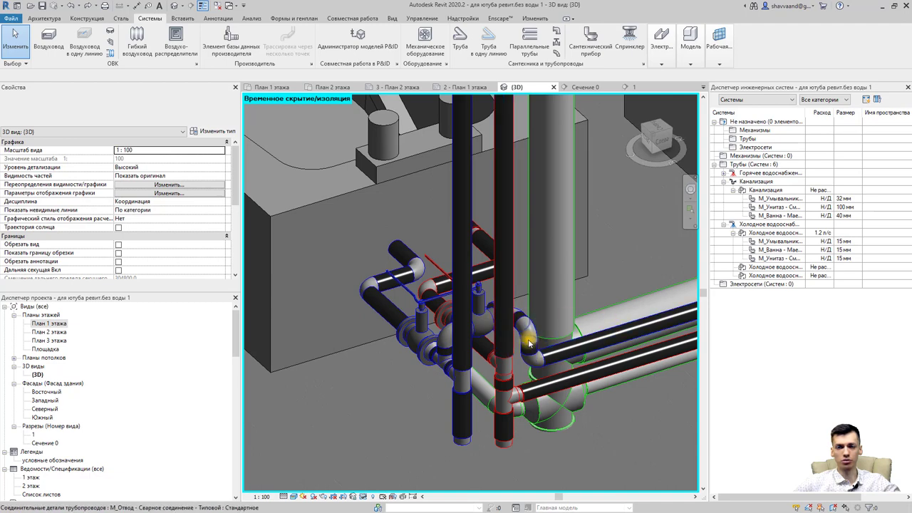
{"action": "mouse_move", "coordinate": [529, 344]}
{"action": "middle_mouse_down", "text": "shift"}
{"action": "mouse_move", "coordinate": [444, 350]}
{"action": "mouse_move", "coordinate": [529, 369]}
{"action": "mouse_move", "coordinate": [489, 374]}
{"action": "mouse_move", "coordinate": [498, 352]}
{"action": "middle_mouse_up", "text": "shift"}
{"action": "scroll", "coordinate": [456, 357], "scroll_direction": "down", "scroll_amount": 2}
{"action": "scroll", "coordinate": [529, 370], "scroll_direction": "up", "scroll_amount": 2}
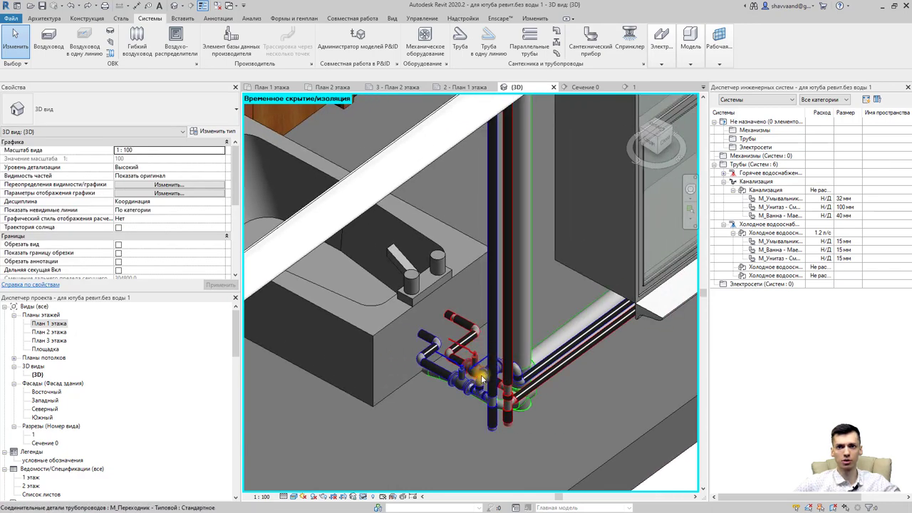
Create a similar ball valve higher up on the vertical riser, then finish placement.
{"action": "left_click", "coordinate": [449, 169]}
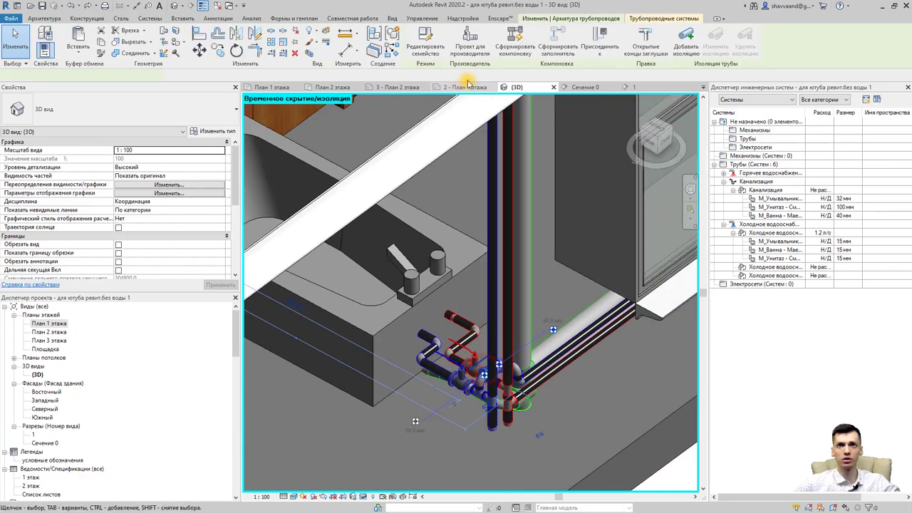
{"action": "left_click", "coordinate": [392, 51]}
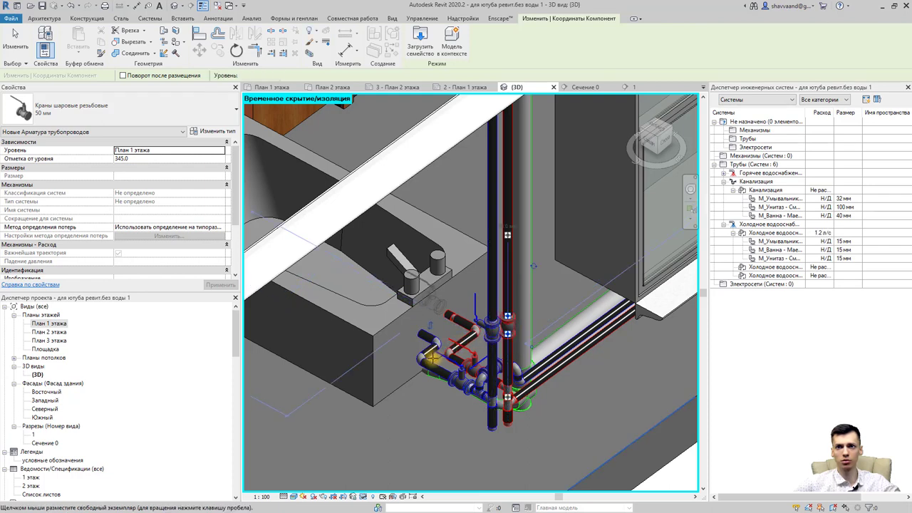
{"action": "mouse_move", "coordinate": [458, 362]}
{"action": "middle_mouse_down", "text": "shift"}
{"action": "mouse_move", "coordinate": [656, 322]}
{"action": "mouse_move", "coordinate": [577, 362]}
{"action": "middle_mouse_up", "text": "shift"}
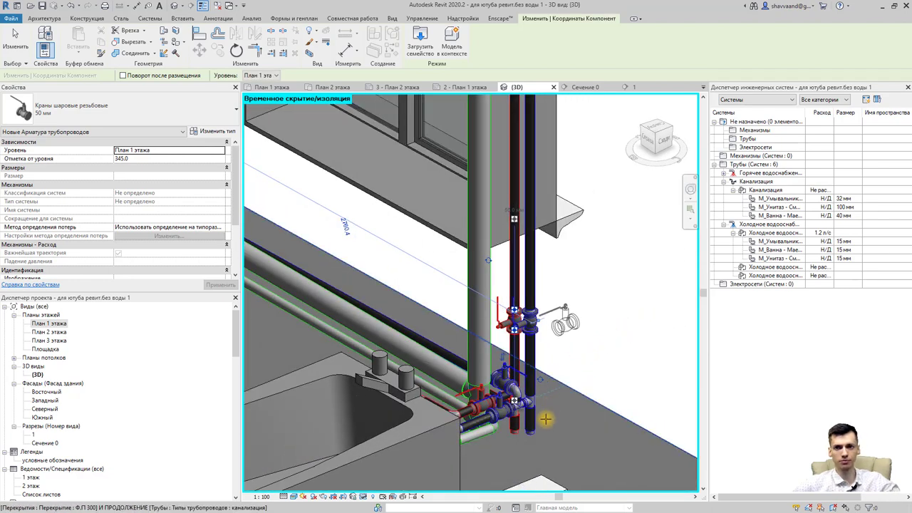
{"action": "scroll", "coordinate": [546, 417], "scroll_direction": "up", "scroll_amount": 3}
{"action": "mouse_move", "coordinate": [525, 434]}
{"action": "middle_mouse_down", "text": "shift"}
{"action": "mouse_move", "coordinate": [492, 437]}
{"action": "mouse_move", "coordinate": [495, 370]}
{"action": "mouse_move", "coordinate": [492, 391]}
{"action": "mouse_move", "coordinate": [442, 400]}
{"action": "middle_mouse_up", "text": "shift"}
{"action": "key", "text": "Escape"}
{"action": "scroll", "coordinate": [491, 412], "scroll_direction": "up", "scroll_amount": 2}
{"action": "scroll", "coordinate": [491, 408], "scroll_direction": "down", "scroll_amount": 3}
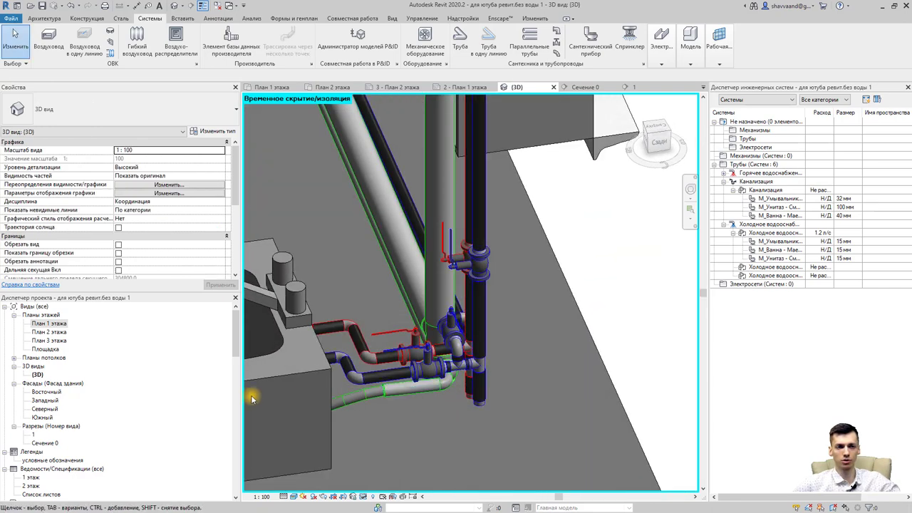
End temporary isolation to show the whole house, then open the 'План 1 этажа' plan.
{"action": "left_click", "coordinate": [363, 497]}
{"action": "left_click", "coordinate": [390, 487]}
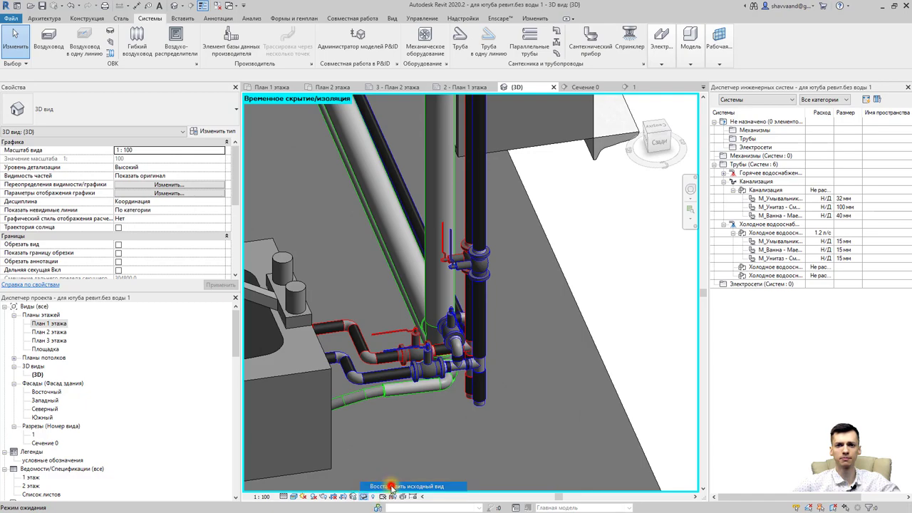
{"action": "scroll", "coordinate": [459, 285], "scroll_direction": "down", "scroll_amount": 3}
{"action": "scroll", "coordinate": [436, 327], "scroll_direction": "down", "scroll_amount": 3}
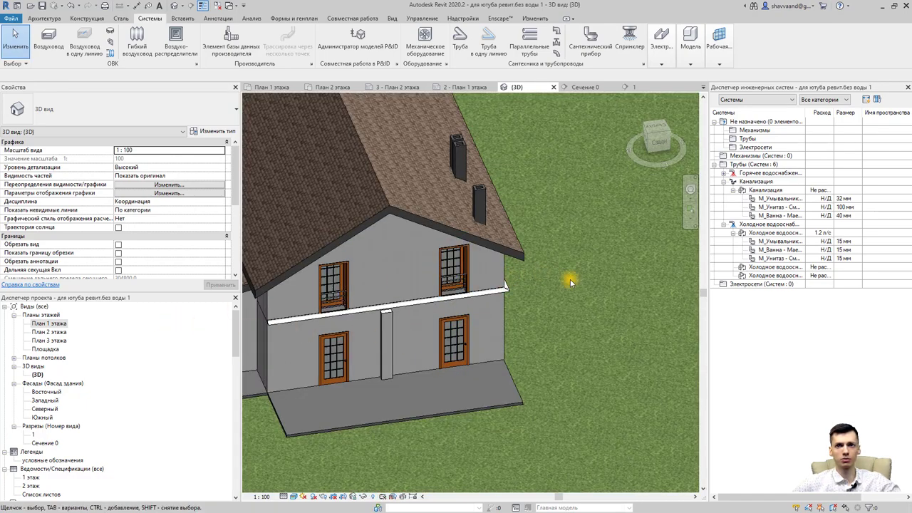
{"action": "middle_click_drag", "start_coordinate": [570, 278], "coordinate": [555, 317], "text": "shift"}
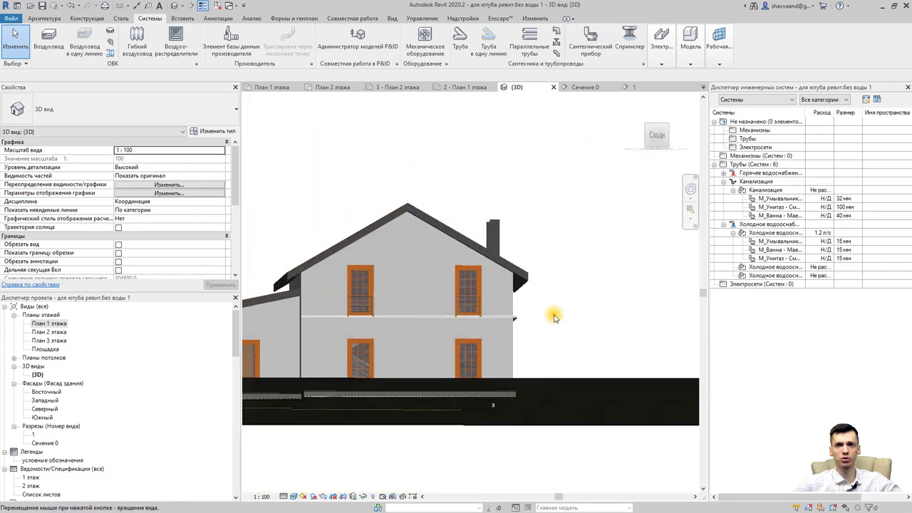
{"action": "left_click_drag", "start_coordinate": [600, 266], "coordinate": [271, 276]}
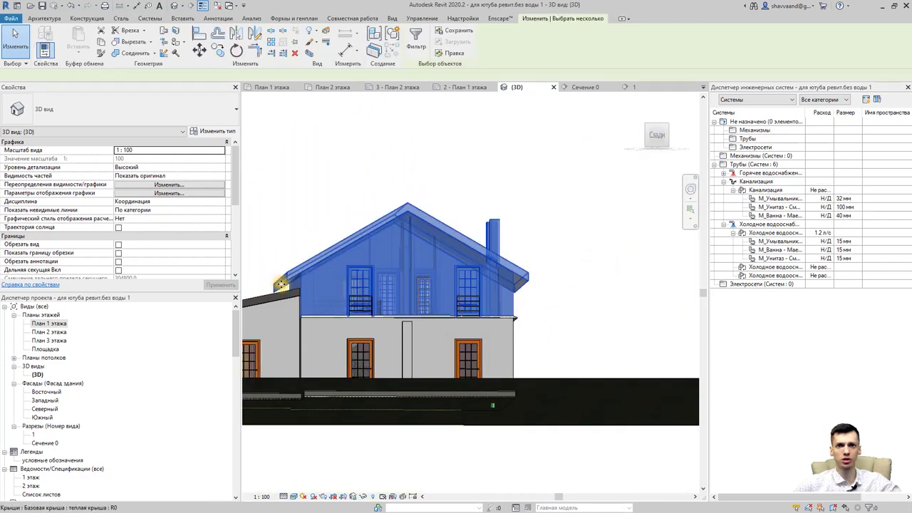
{"action": "double_click", "coordinate": [53, 322]}
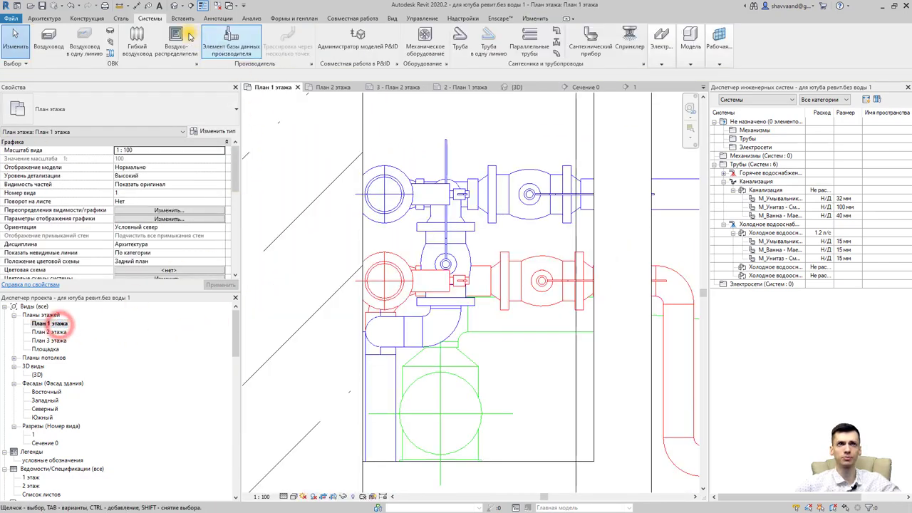
Place a perspective camera in the floor plan aimed at the bathroom.
{"action": "left_click", "coordinate": [183, 6]}
{"action": "left_click", "coordinate": [192, 40]}
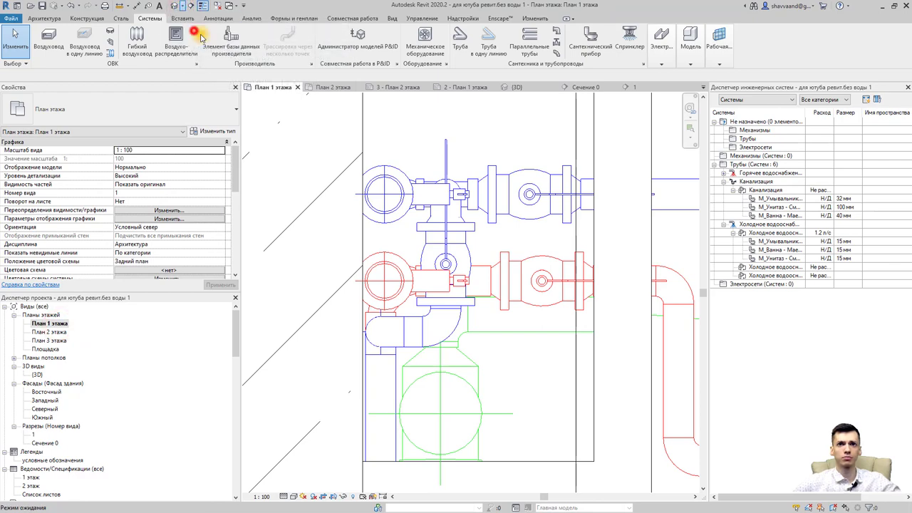
{"action": "scroll", "coordinate": [384, 225], "scroll_direction": "down", "scroll_amount": 2}
{"action": "scroll", "coordinate": [371, 232], "scroll_direction": "down", "scroll_amount": 3}
{"action": "scroll", "coordinate": [364, 236], "scroll_direction": "down", "scroll_amount": 3}
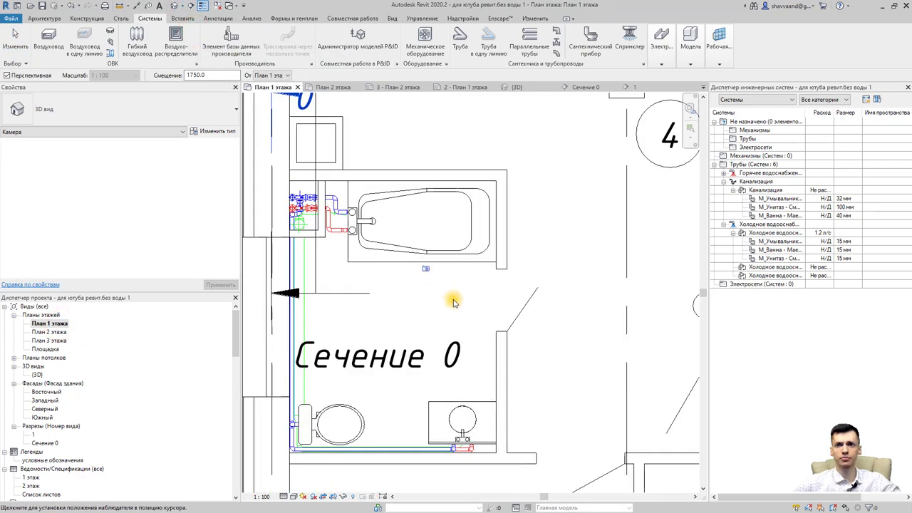
{"action": "scroll", "coordinate": [423, 244], "scroll_direction": "down", "scroll_amount": 3}
{"action": "scroll", "coordinate": [463, 302], "scroll_direction": "up", "scroll_amount": 2}
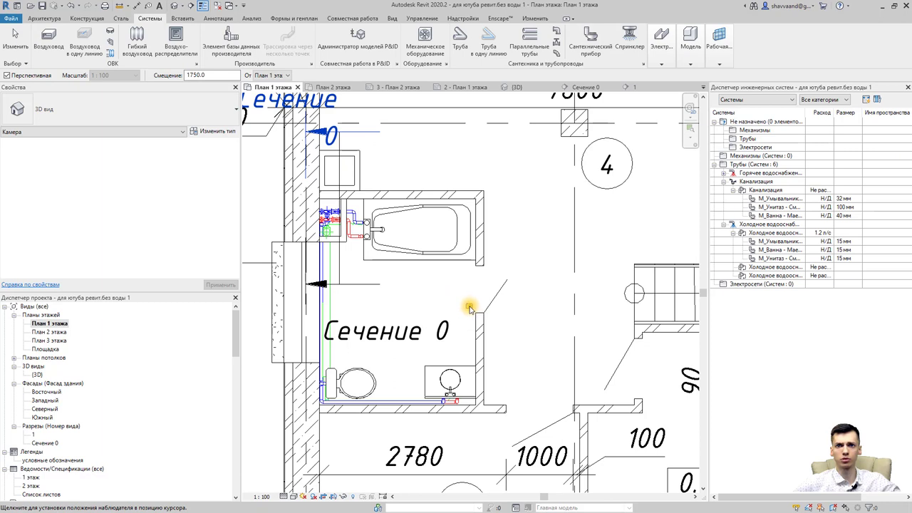
{"action": "left_click", "coordinate": [324, 293]}
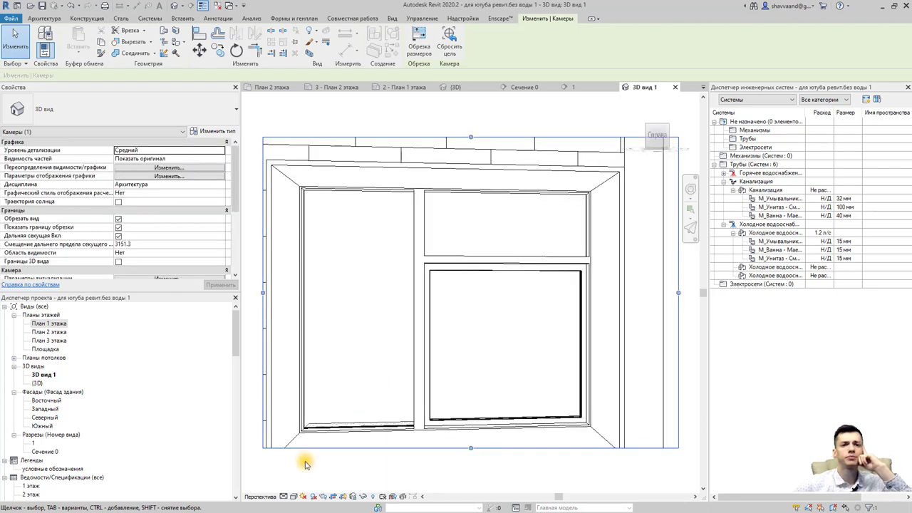
Set the camera view to Shaded visual style with High detail level.
{"action": "left_click", "coordinate": [292, 499]}
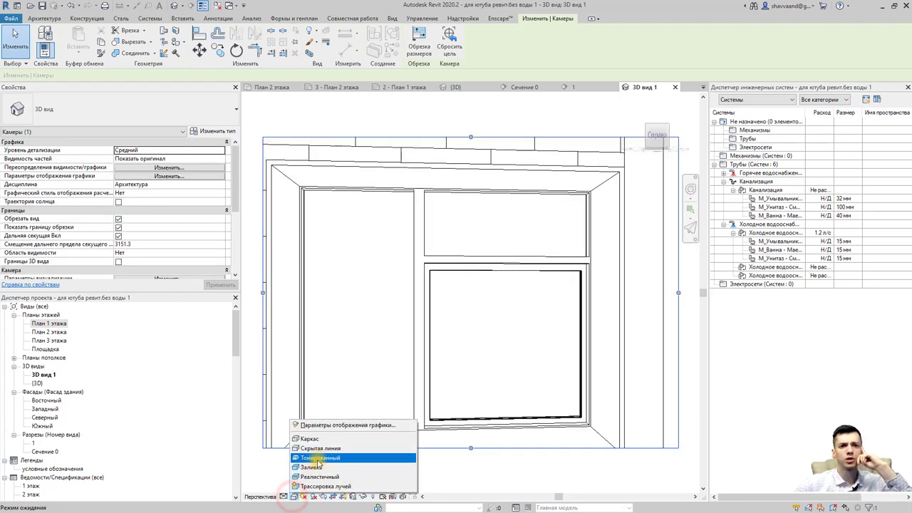
{"action": "left_click", "coordinate": [309, 477]}
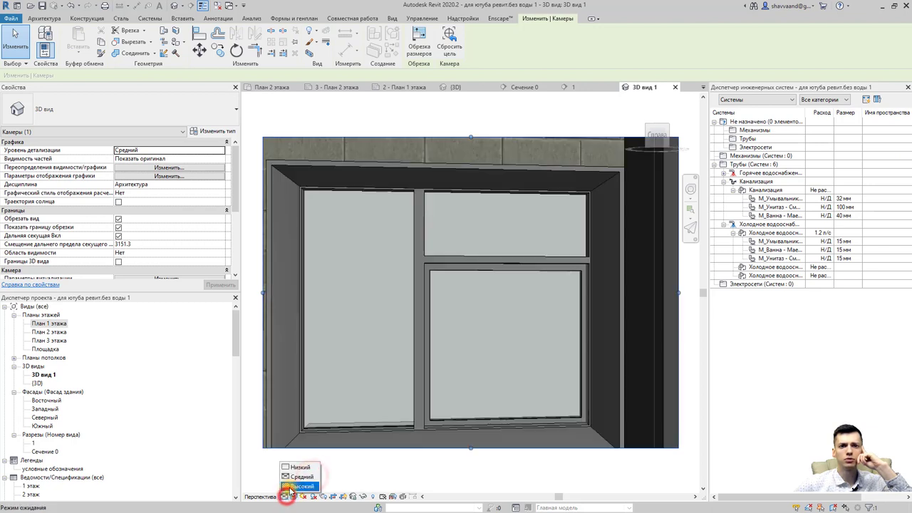
{"action": "left_click", "coordinate": [292, 487]}
{"action": "key", "text": "Escape"}
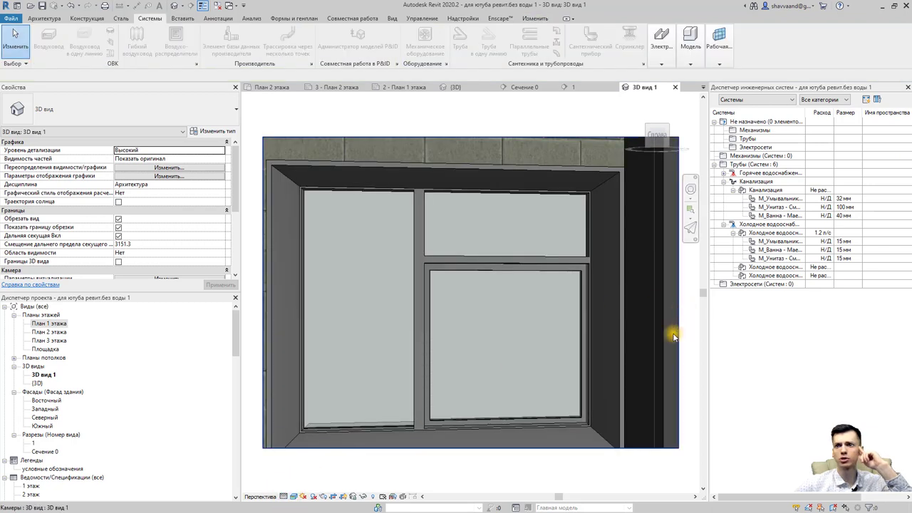
Drag the crop region edges outward to frame the toilet, bathtub and pipes.
{"action": "scroll", "coordinate": [670, 332], "scroll_direction": "down", "scroll_amount": 5}
{"action": "middle_click_drag", "start_coordinate": [656, 359], "coordinate": [516, 374]}
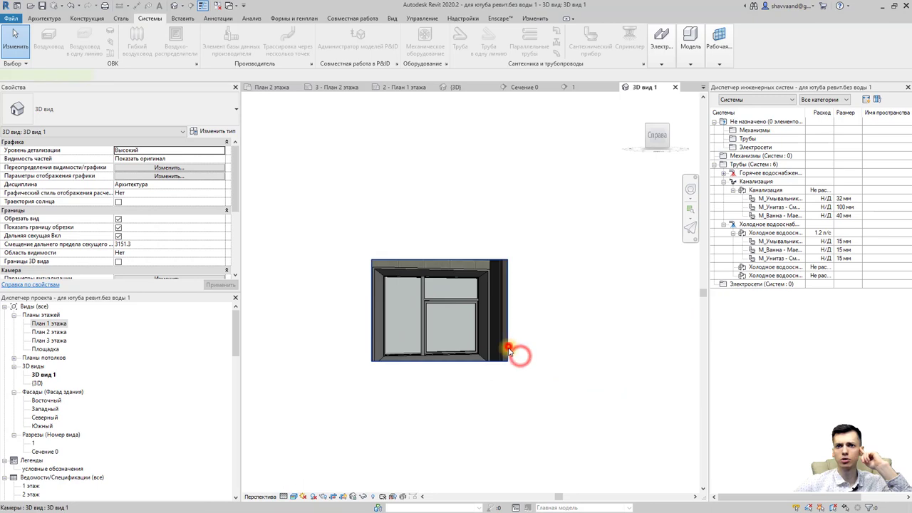
{"action": "left_click", "coordinate": [508, 349]}
{"action": "left_click_drag", "start_coordinate": [508, 310], "coordinate": [651, 310]}
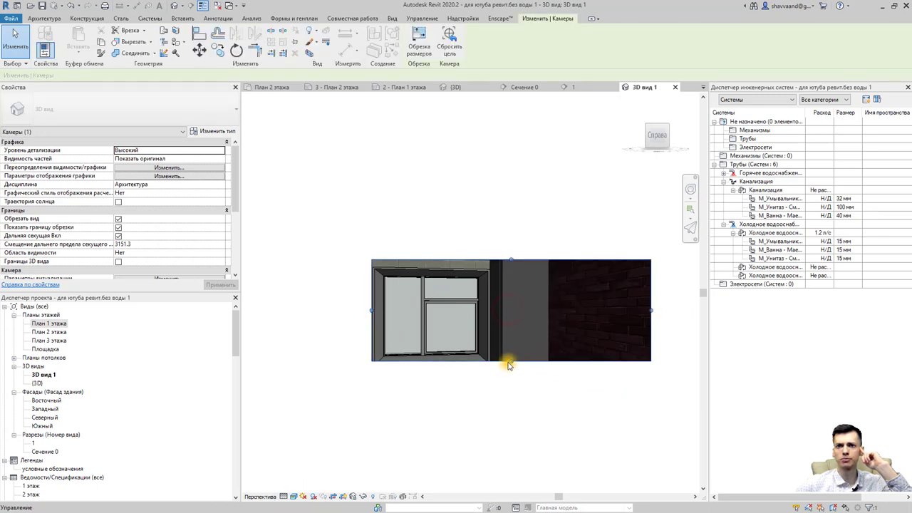
{"action": "mouse_move", "coordinate": [508, 363]}
{"action": "left_mouse_down"}
{"action": "mouse_move", "coordinate": [497, 442]}
{"action": "mouse_move", "coordinate": [511, 449]}
{"action": "left_mouse_up"}
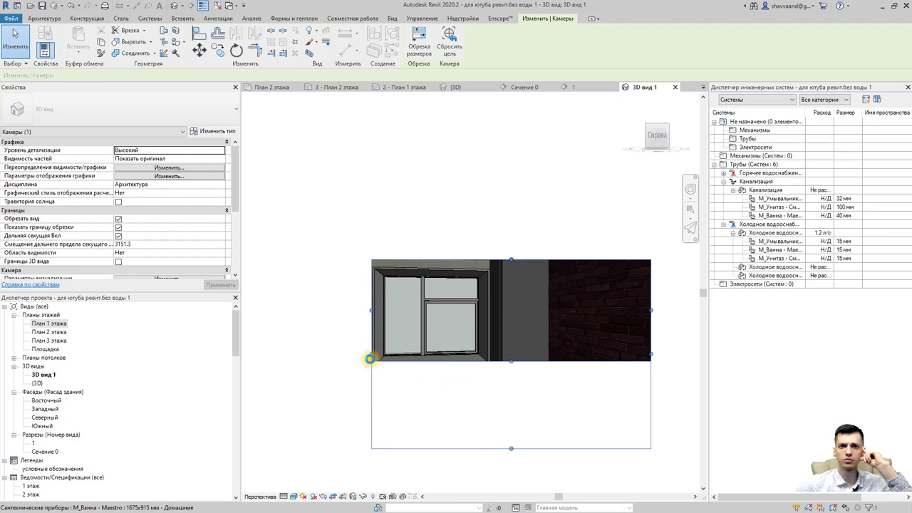
{"action": "left_click_drag", "start_coordinate": [370, 356], "coordinate": [361, 352]}
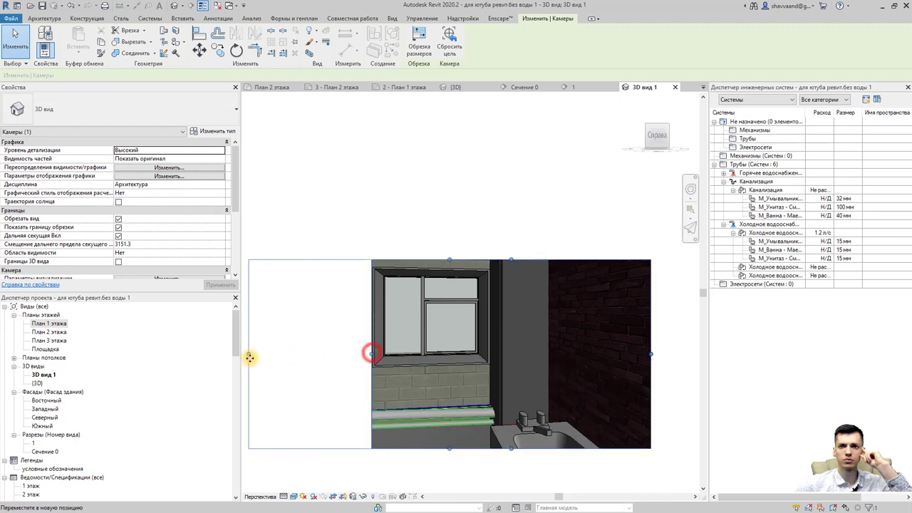
{"action": "left_click_drag", "start_coordinate": [249, 357], "coordinate": [249, 354]}
{"action": "left_click_drag", "start_coordinate": [449, 260], "coordinate": [449, 161]}
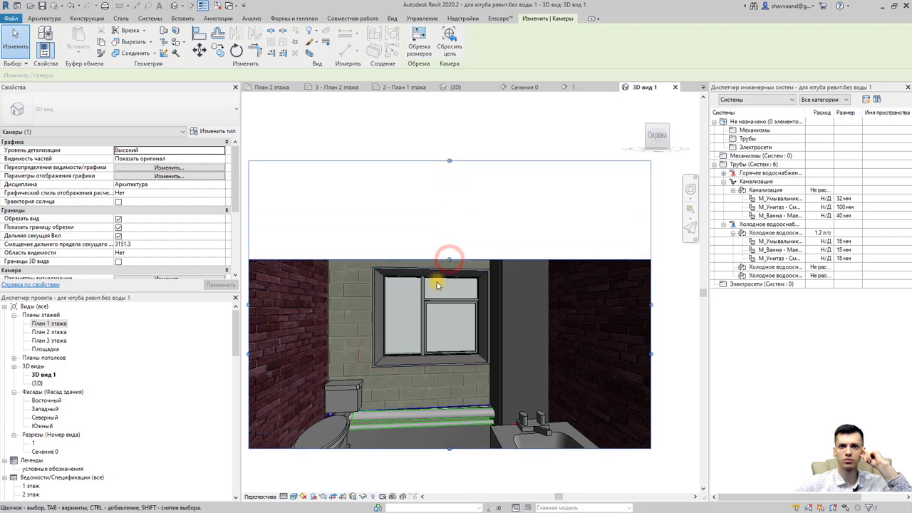
{"action": "left_click_drag", "start_coordinate": [449, 449], "coordinate": [449, 490]}
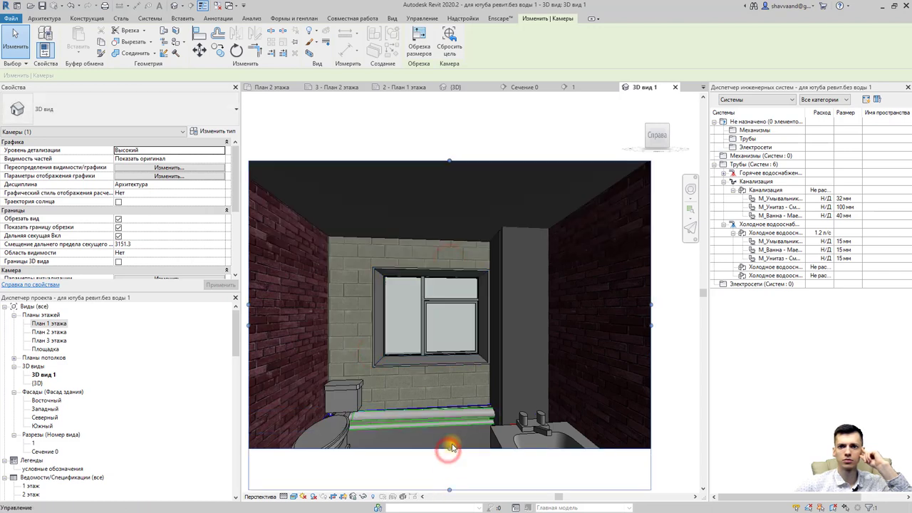
{"action": "scroll", "coordinate": [467, 332], "scroll_direction": "down", "scroll_amount": 2}
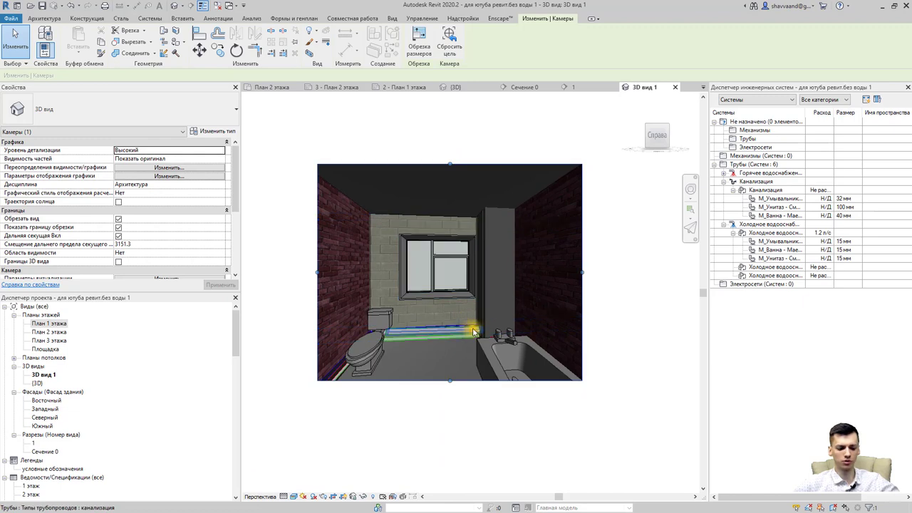
{"action": "mouse_move", "coordinate": [473, 332]}
{"action": "middle_mouse_down", "text": "shift"}
{"action": "mouse_move", "coordinate": [475, 352]}
{"action": "mouse_move", "coordinate": [466, 340]}
{"action": "middle_mouse_up", "text": "shift"}
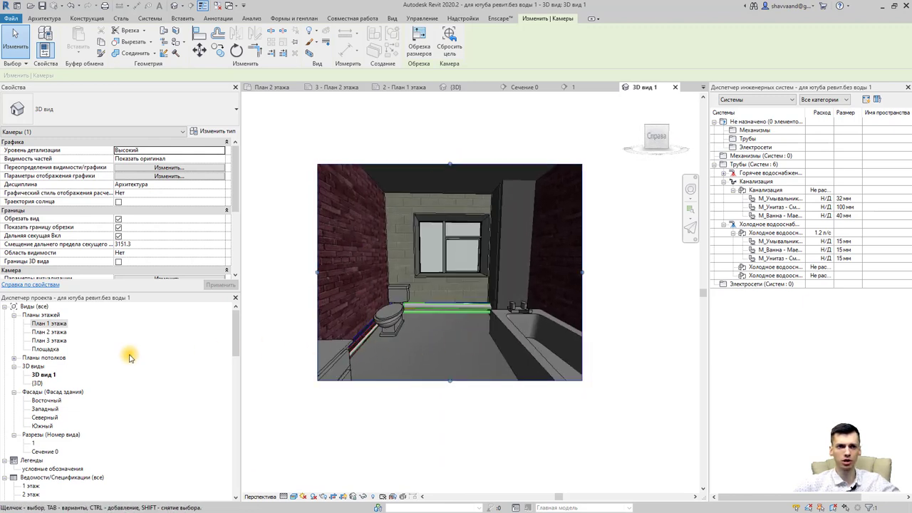
In the {3D} view, temporarily hide the roof and the upper floor slab.
{"action": "double_click", "coordinate": [37, 383]}
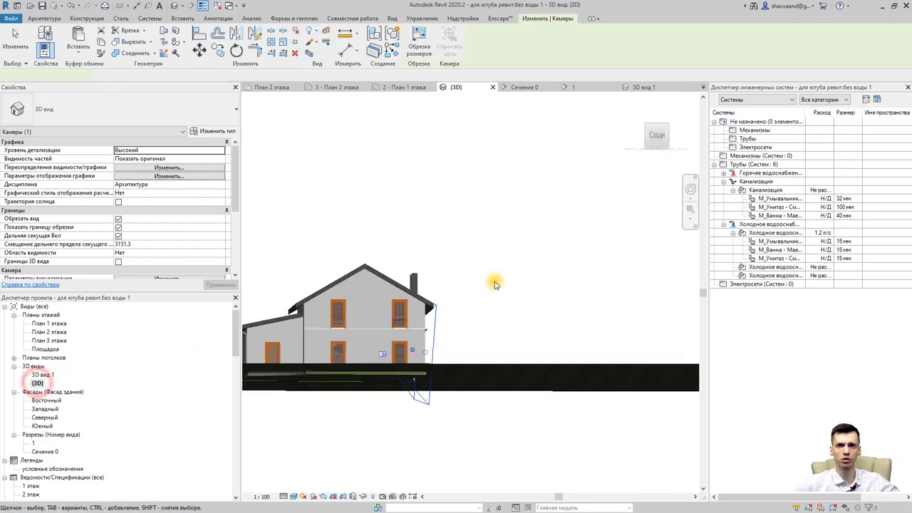
{"action": "left_click_drag", "start_coordinate": [506, 283], "coordinate": [274, 306]}
{"action": "left_click", "coordinate": [363, 496]}
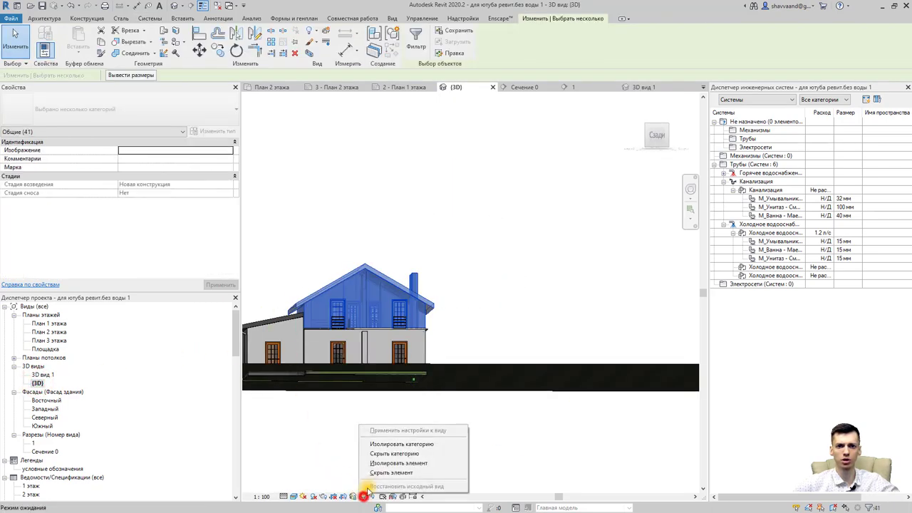
{"action": "left_click", "coordinate": [378, 473]}
{"action": "mouse_move", "coordinate": [456, 269]}
{"action": "middle_mouse_down", "text": "shift"}
{"action": "mouse_move", "coordinate": [425, 306]}
{"action": "mouse_move", "coordinate": [349, 312]}
{"action": "mouse_move", "coordinate": [347, 350]}
{"action": "mouse_move", "coordinate": [288, 368]}
{"action": "middle_mouse_up", "text": "shift"}
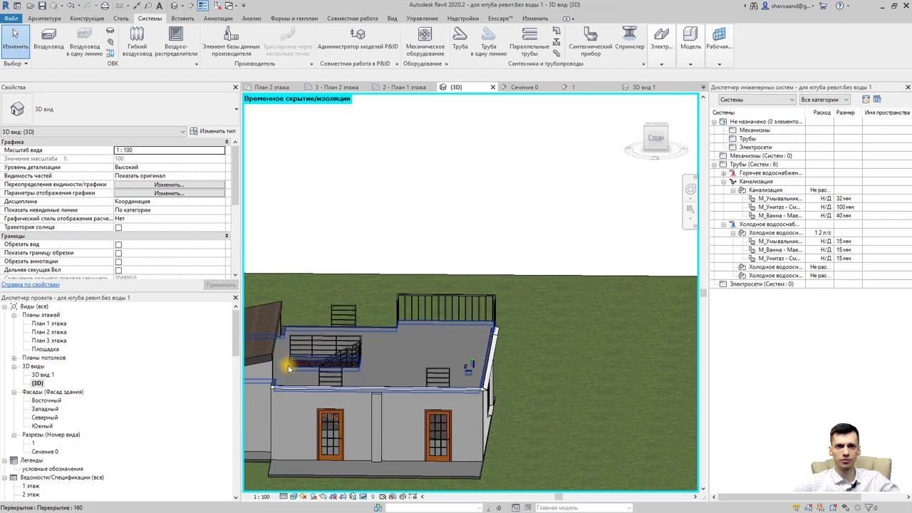
{"action": "left_click", "coordinate": [307, 446]}
{"action": "left_click", "coordinate": [363, 496]}
{"action": "left_click", "coordinate": [375, 471]}
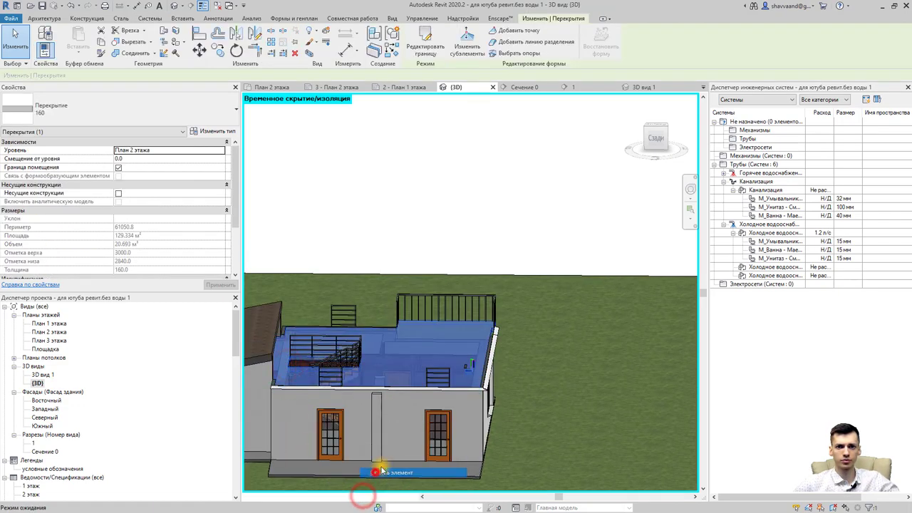
Orbit down into the bathroom and run Check Pipe Systems to show warnings.
{"action": "middle_click_drag", "start_coordinate": [453, 325], "coordinate": [539, 401], "text": "shift"}
{"action": "scroll", "coordinate": [437, 406], "scroll_direction": "up", "scroll_amount": 2}
{"action": "scroll", "coordinate": [437, 421], "scroll_direction": "up", "scroll_amount": 2}
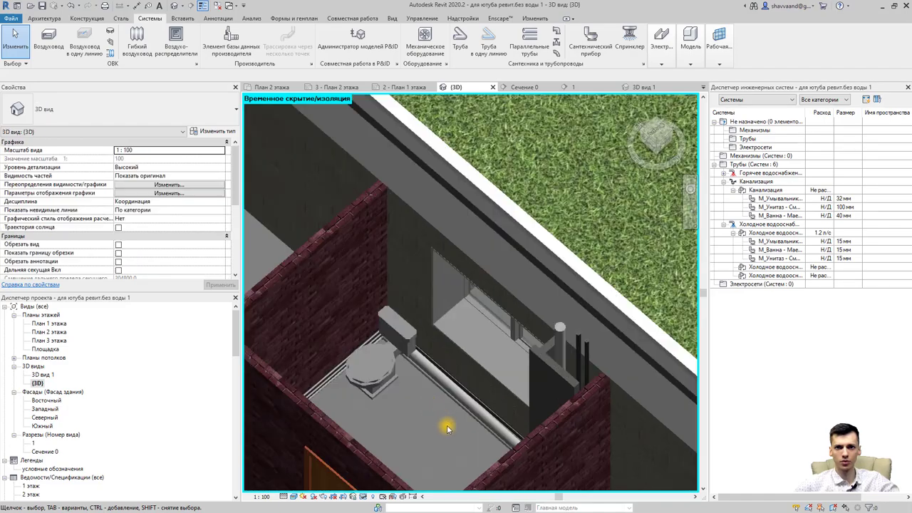
{"action": "scroll", "coordinate": [428, 432], "scroll_direction": "up", "scroll_amount": 2}
{"action": "mouse_move", "coordinate": [428, 431]}
{"action": "middle_mouse_down", "text": "shift"}
{"action": "mouse_move", "coordinate": [335, 417]}
{"action": "mouse_move", "coordinate": [389, 420]}
{"action": "mouse_move", "coordinate": [420, 377]}
{"action": "mouse_move", "coordinate": [591, 407]}
{"action": "mouse_move", "coordinate": [545, 457]}
{"action": "mouse_move", "coordinate": [616, 427]}
{"action": "mouse_move", "coordinate": [555, 428]}
{"action": "middle_mouse_up", "text": "shift"}
{"action": "scroll", "coordinate": [549, 427], "scroll_direction": "up", "scroll_amount": 1}
{"action": "scroll", "coordinate": [542, 434], "scroll_direction": "up", "scroll_amount": 1}
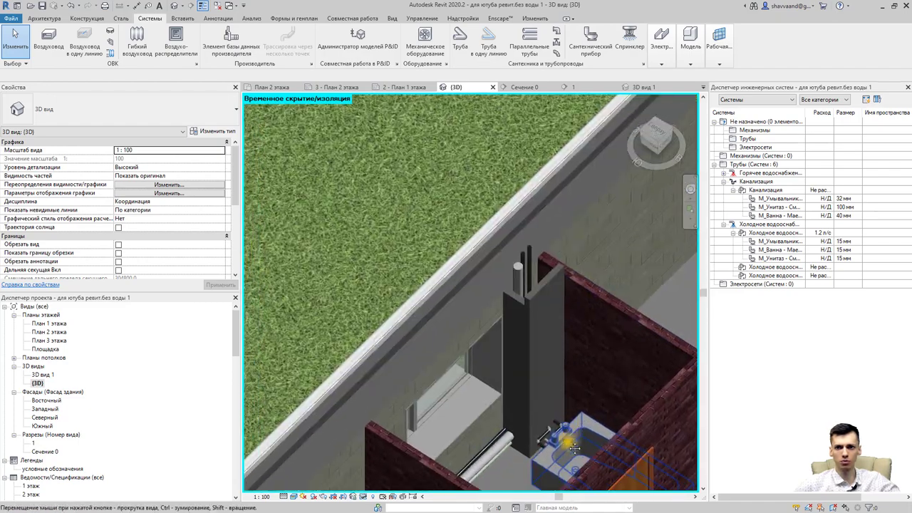
{"action": "scroll", "coordinate": [538, 437], "scroll_direction": "up", "scroll_amount": 1}
{"action": "scroll", "coordinate": [538, 438], "scroll_direction": "up", "scroll_amount": 1}
{"action": "scroll", "coordinate": [545, 434], "scroll_direction": "up", "scroll_amount": 1}
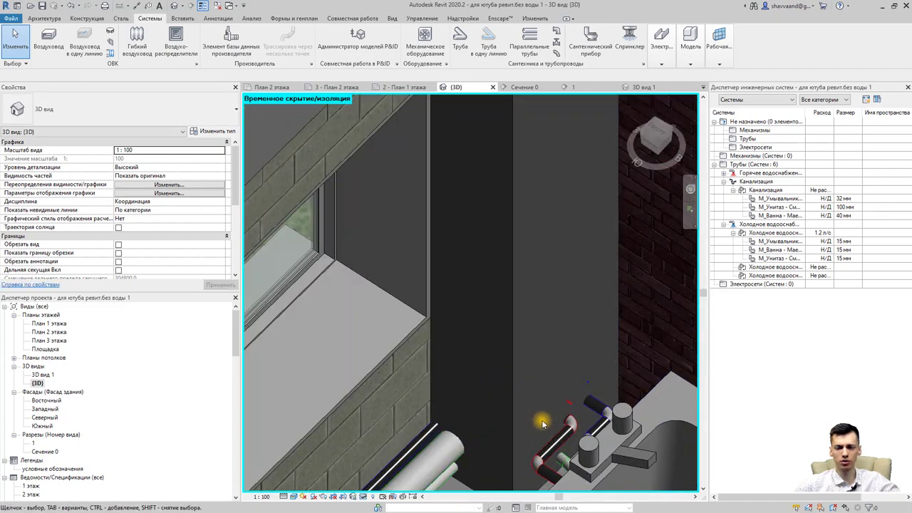
{"action": "scroll", "coordinate": [545, 426], "scroll_direction": "down", "scroll_amount": 2}
{"action": "mouse_move", "coordinate": [579, 442]}
{"action": "middle_mouse_down", "text": "shift"}
{"action": "mouse_move", "coordinate": [488, 470]}
{"action": "mouse_move", "coordinate": [443, 429]}
{"action": "mouse_move", "coordinate": [470, 416]}
{"action": "mouse_move", "coordinate": [515, 472]}
{"action": "mouse_move", "coordinate": [515, 397]}
{"action": "mouse_move", "coordinate": [527, 391]}
{"action": "mouse_move", "coordinate": [516, 396]}
{"action": "mouse_move", "coordinate": [588, 373]}
{"action": "mouse_move", "coordinate": [346, 393]}
{"action": "mouse_move", "coordinate": [374, 364]}
{"action": "middle_mouse_up", "text": "shift"}
{"action": "mouse_move", "coordinate": [417, 302]}
{"action": "middle_mouse_down"}
{"action": "mouse_move", "coordinate": [434, 381]}
{"action": "mouse_move", "coordinate": [450, 384]}
{"action": "middle_mouse_up"}
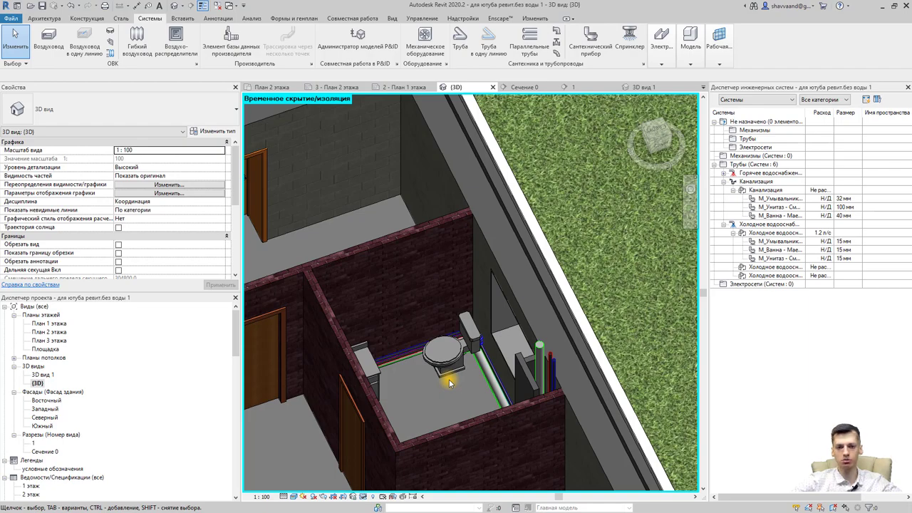
{"action": "middle_click_drag", "start_coordinate": [449, 384], "coordinate": [483, 347], "text": "shift"}
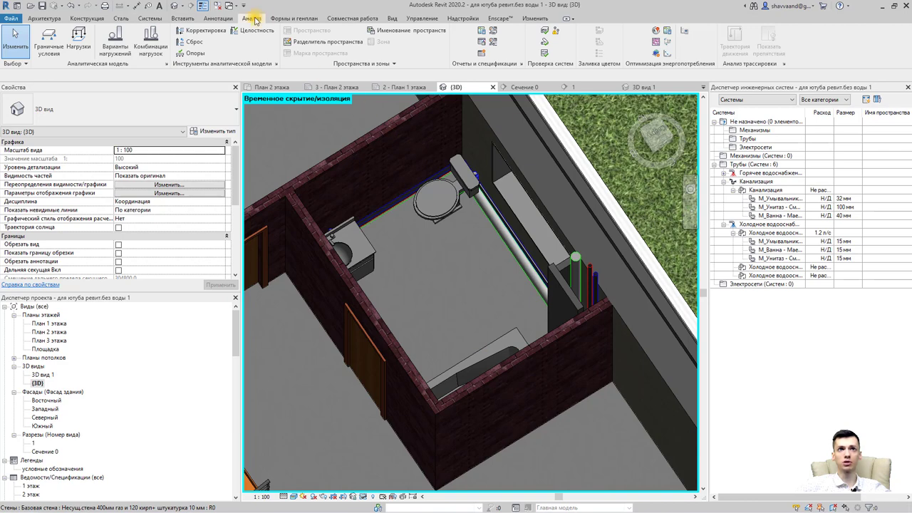
{"action": "left_click", "coordinate": [546, 43]}
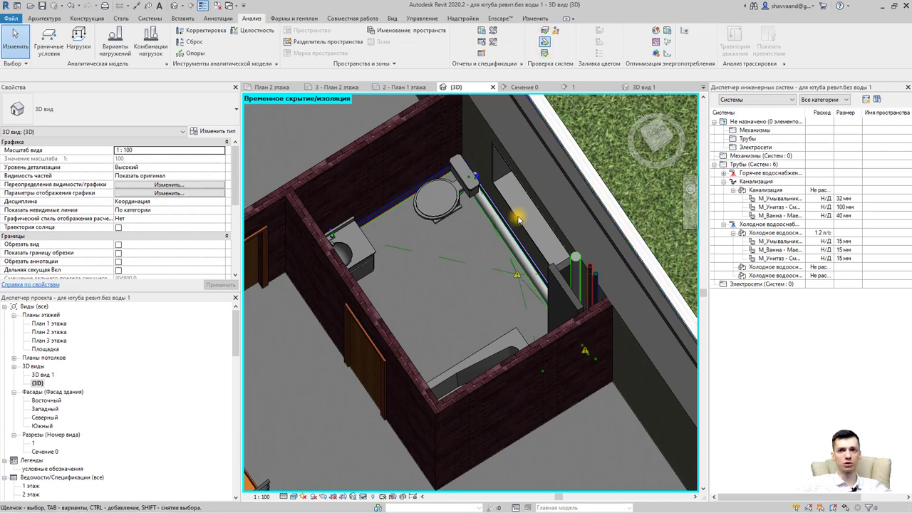